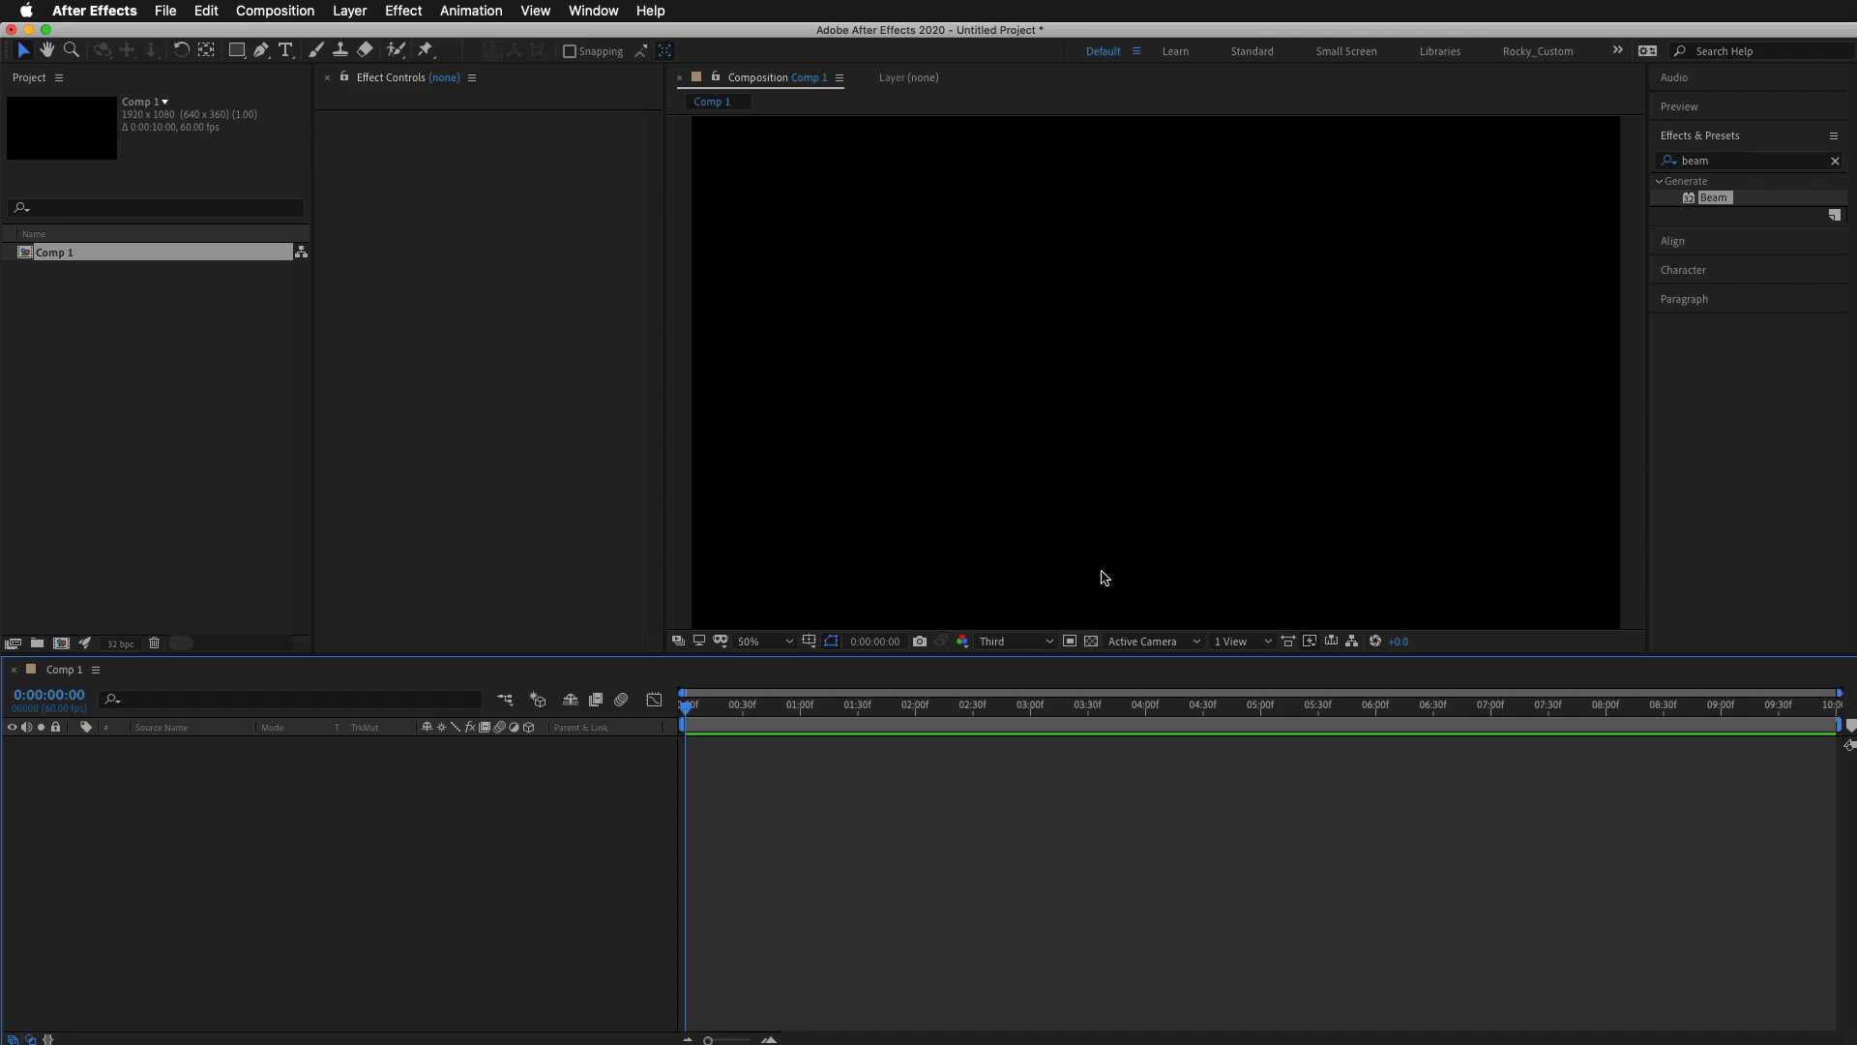
# Create a black composition-sized solid layer named fire.
pyautogui.press('space')
pyautogui.moveTo(929, 462)
pyautogui.mouseDown()
pyautogui.moveTo(919, 476)
pyautogui.moveTo(932, 464)
pyautogui.mouseUp()
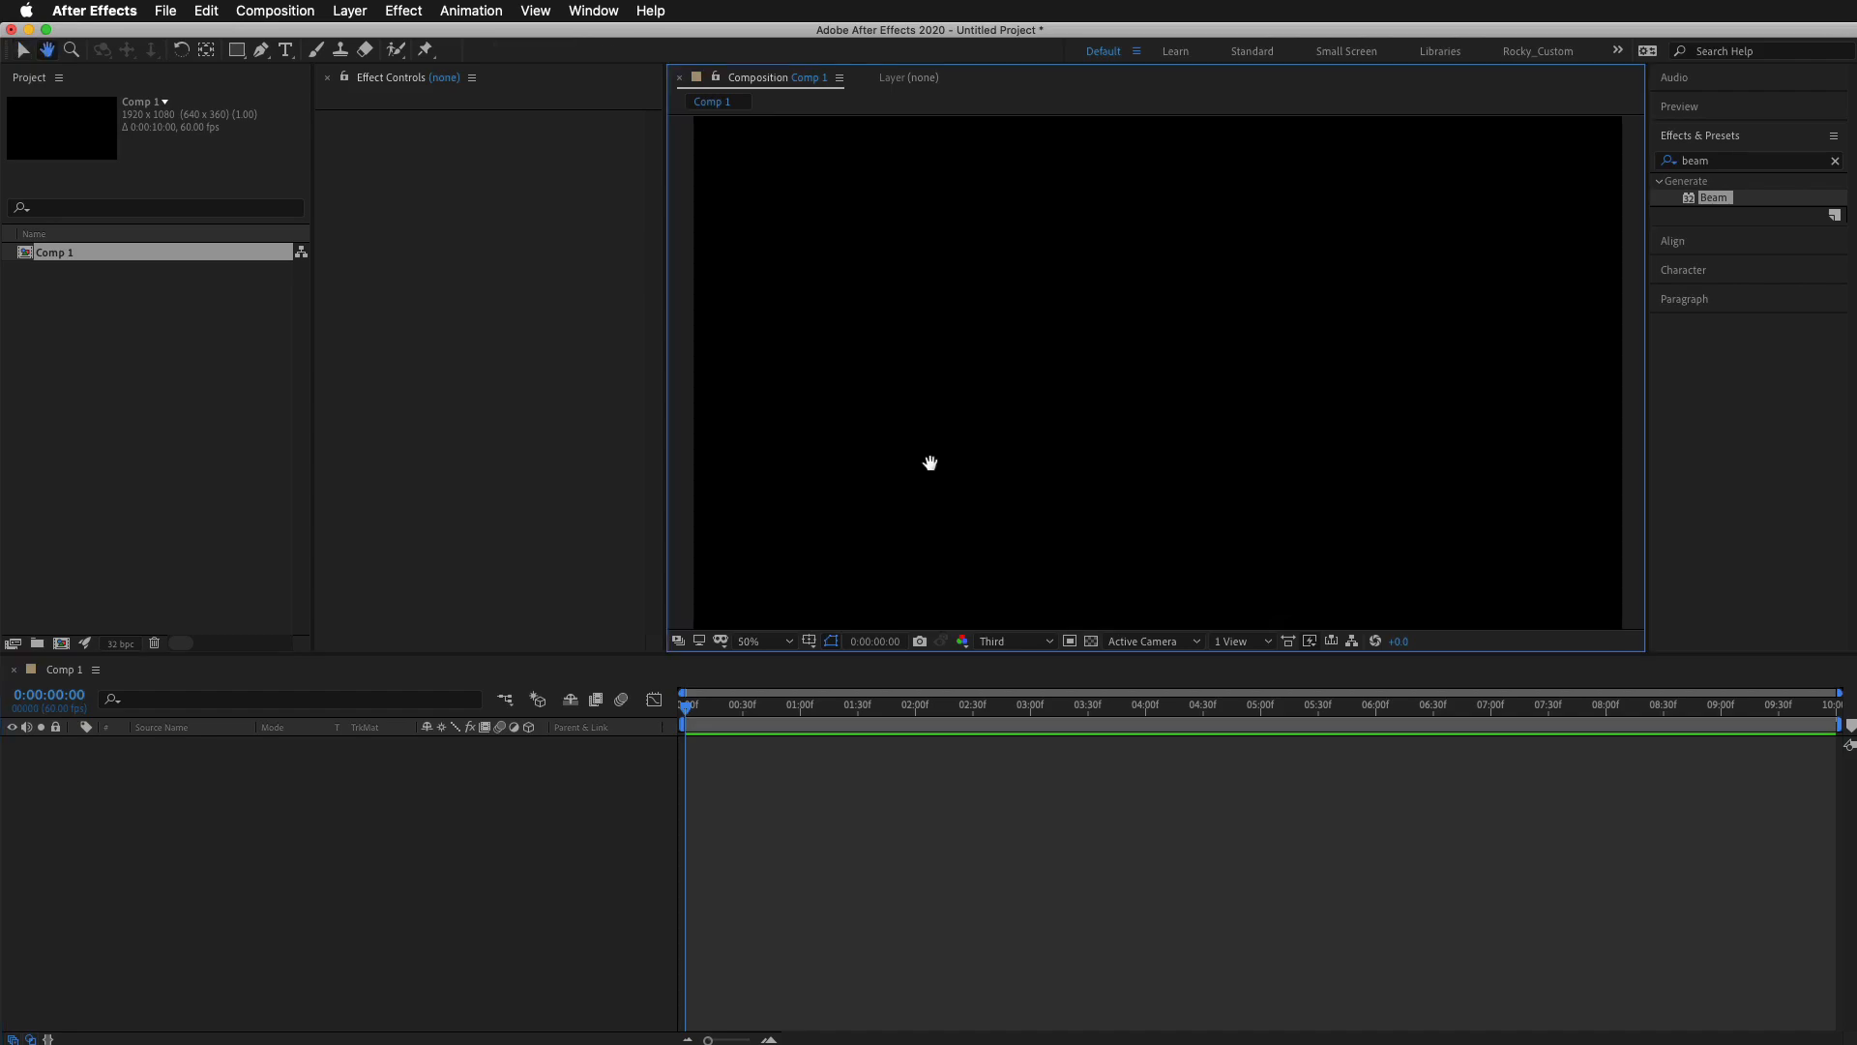
pyautogui.rightClick(482, 767)
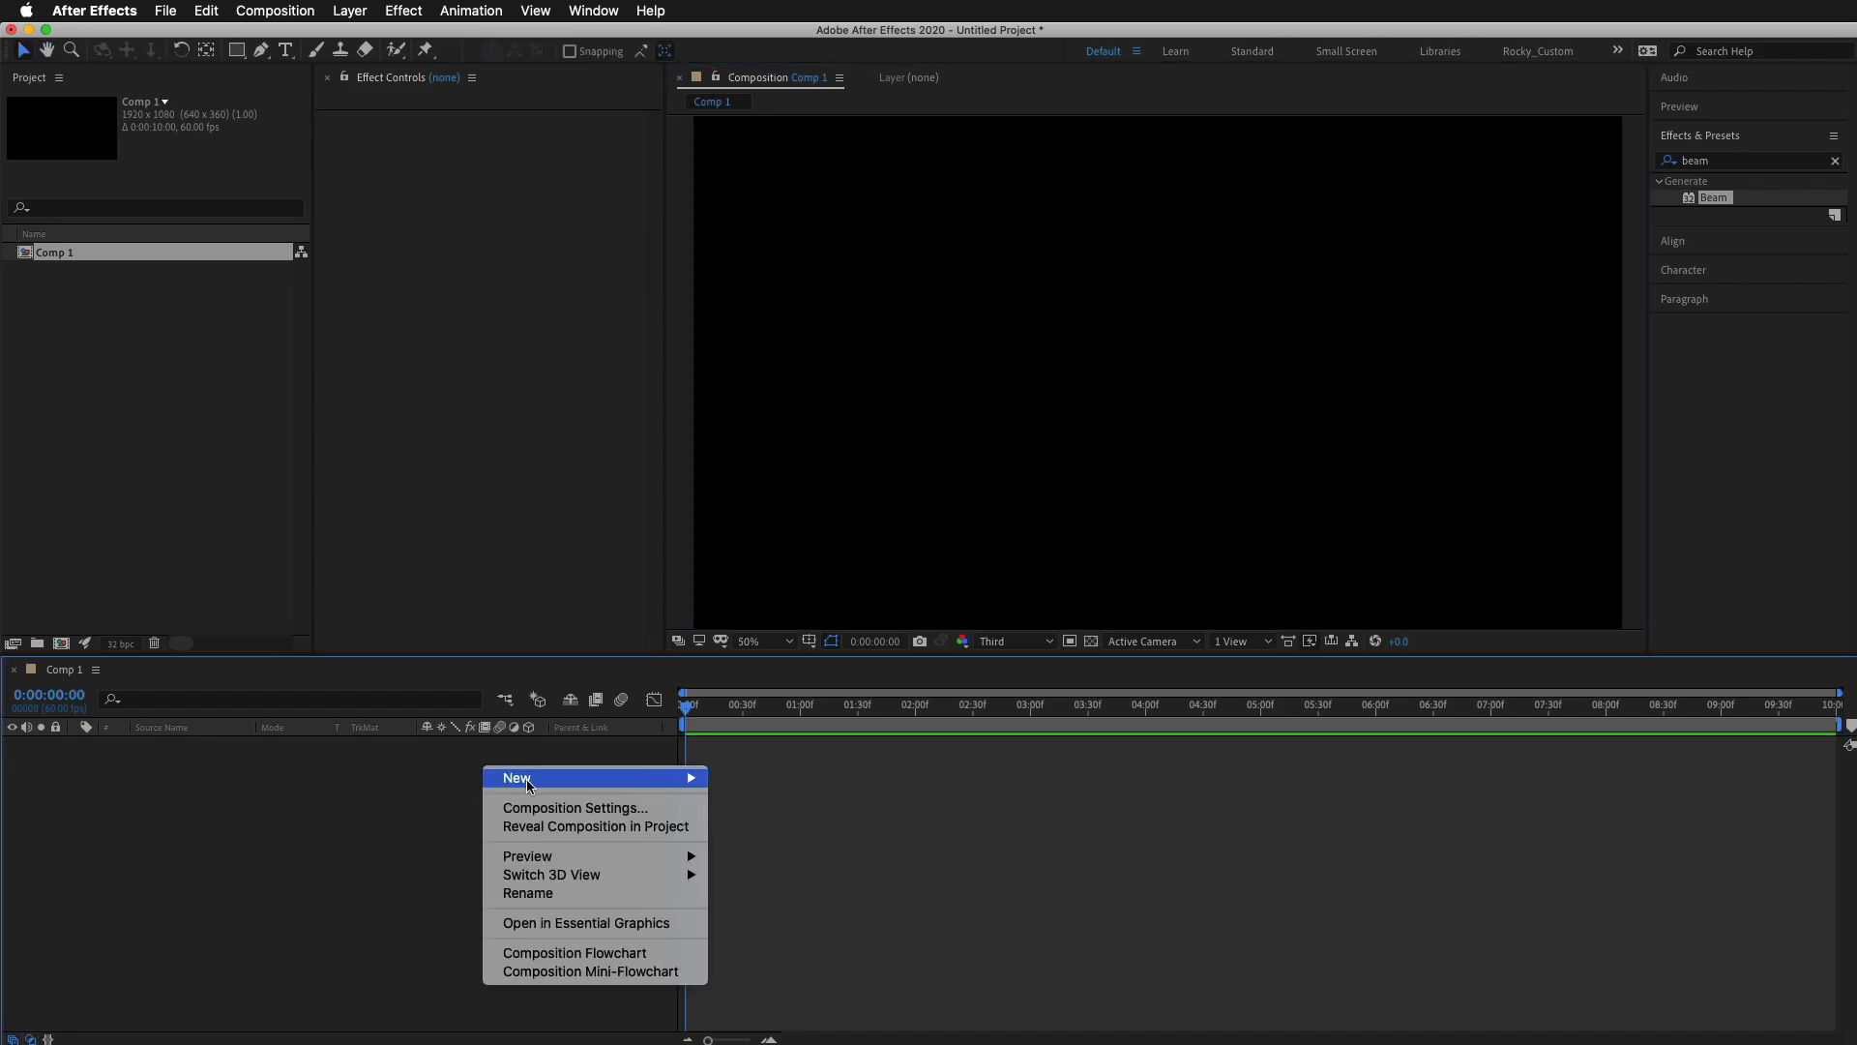
pyautogui.moveTo(509, 784)
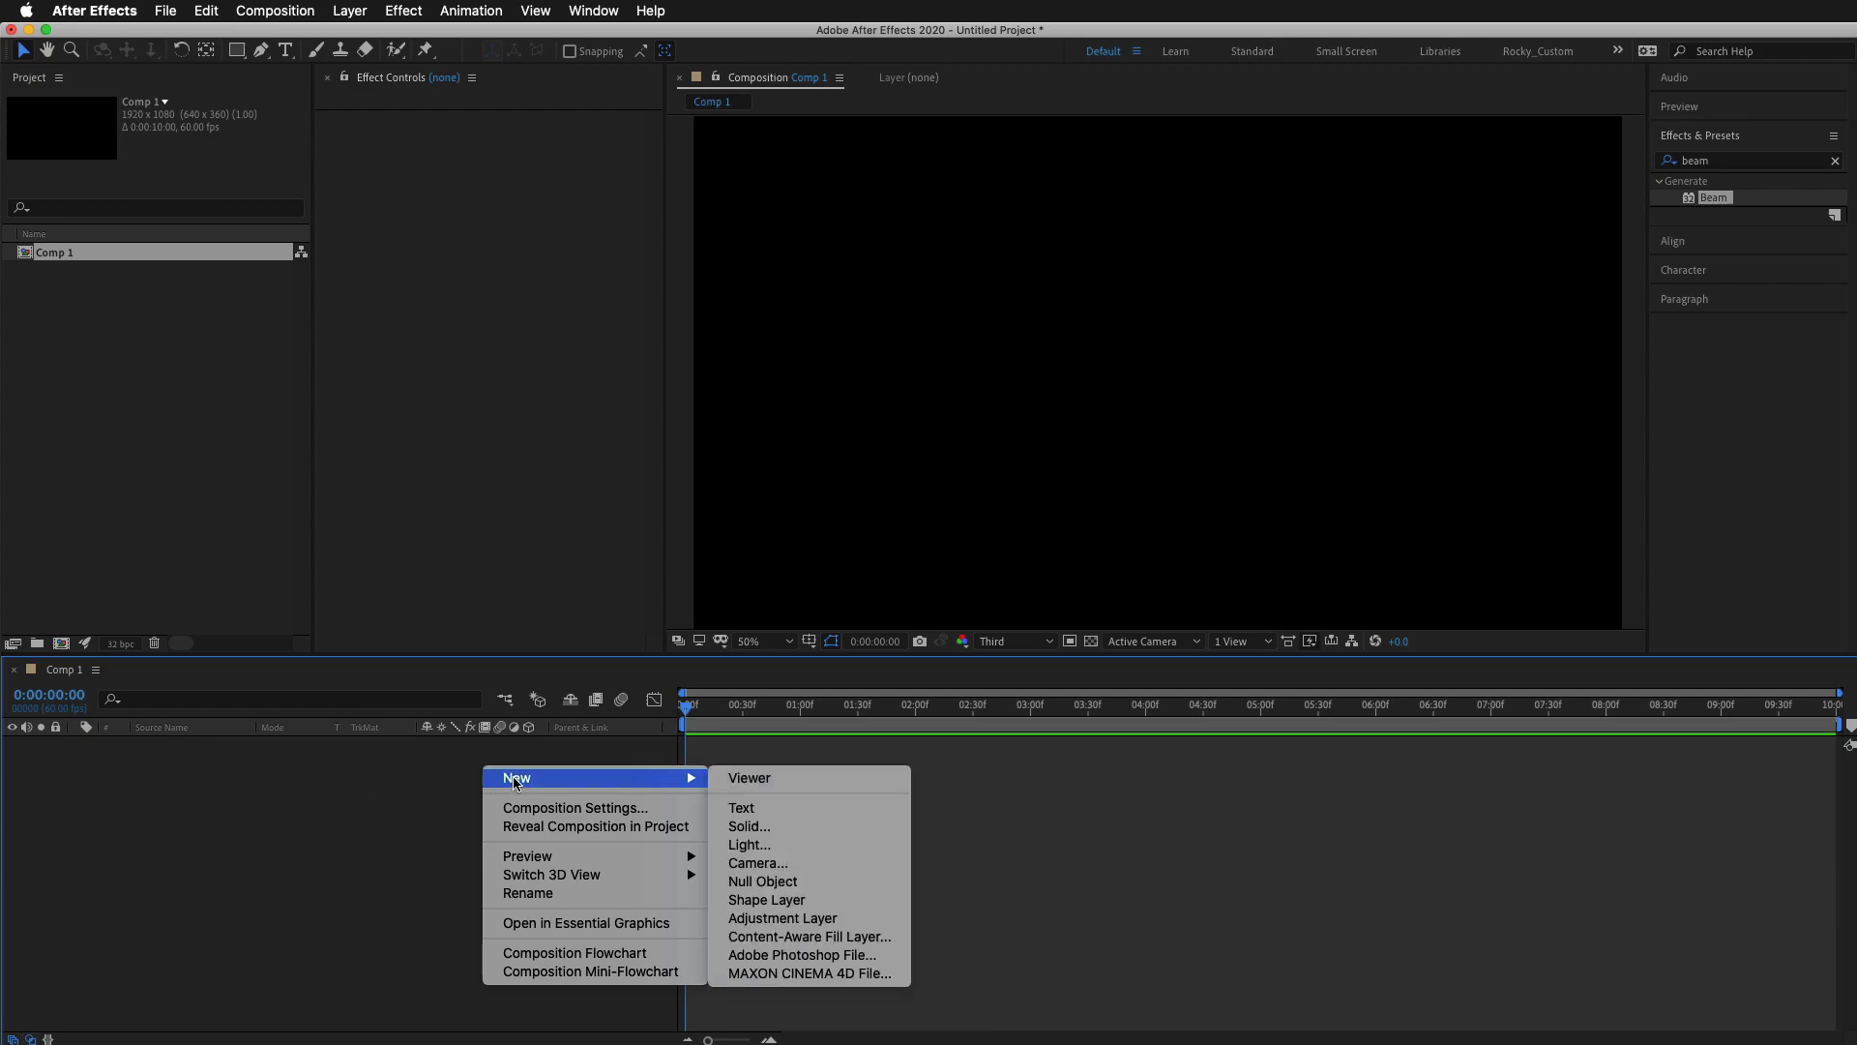
pyautogui.click(789, 833)
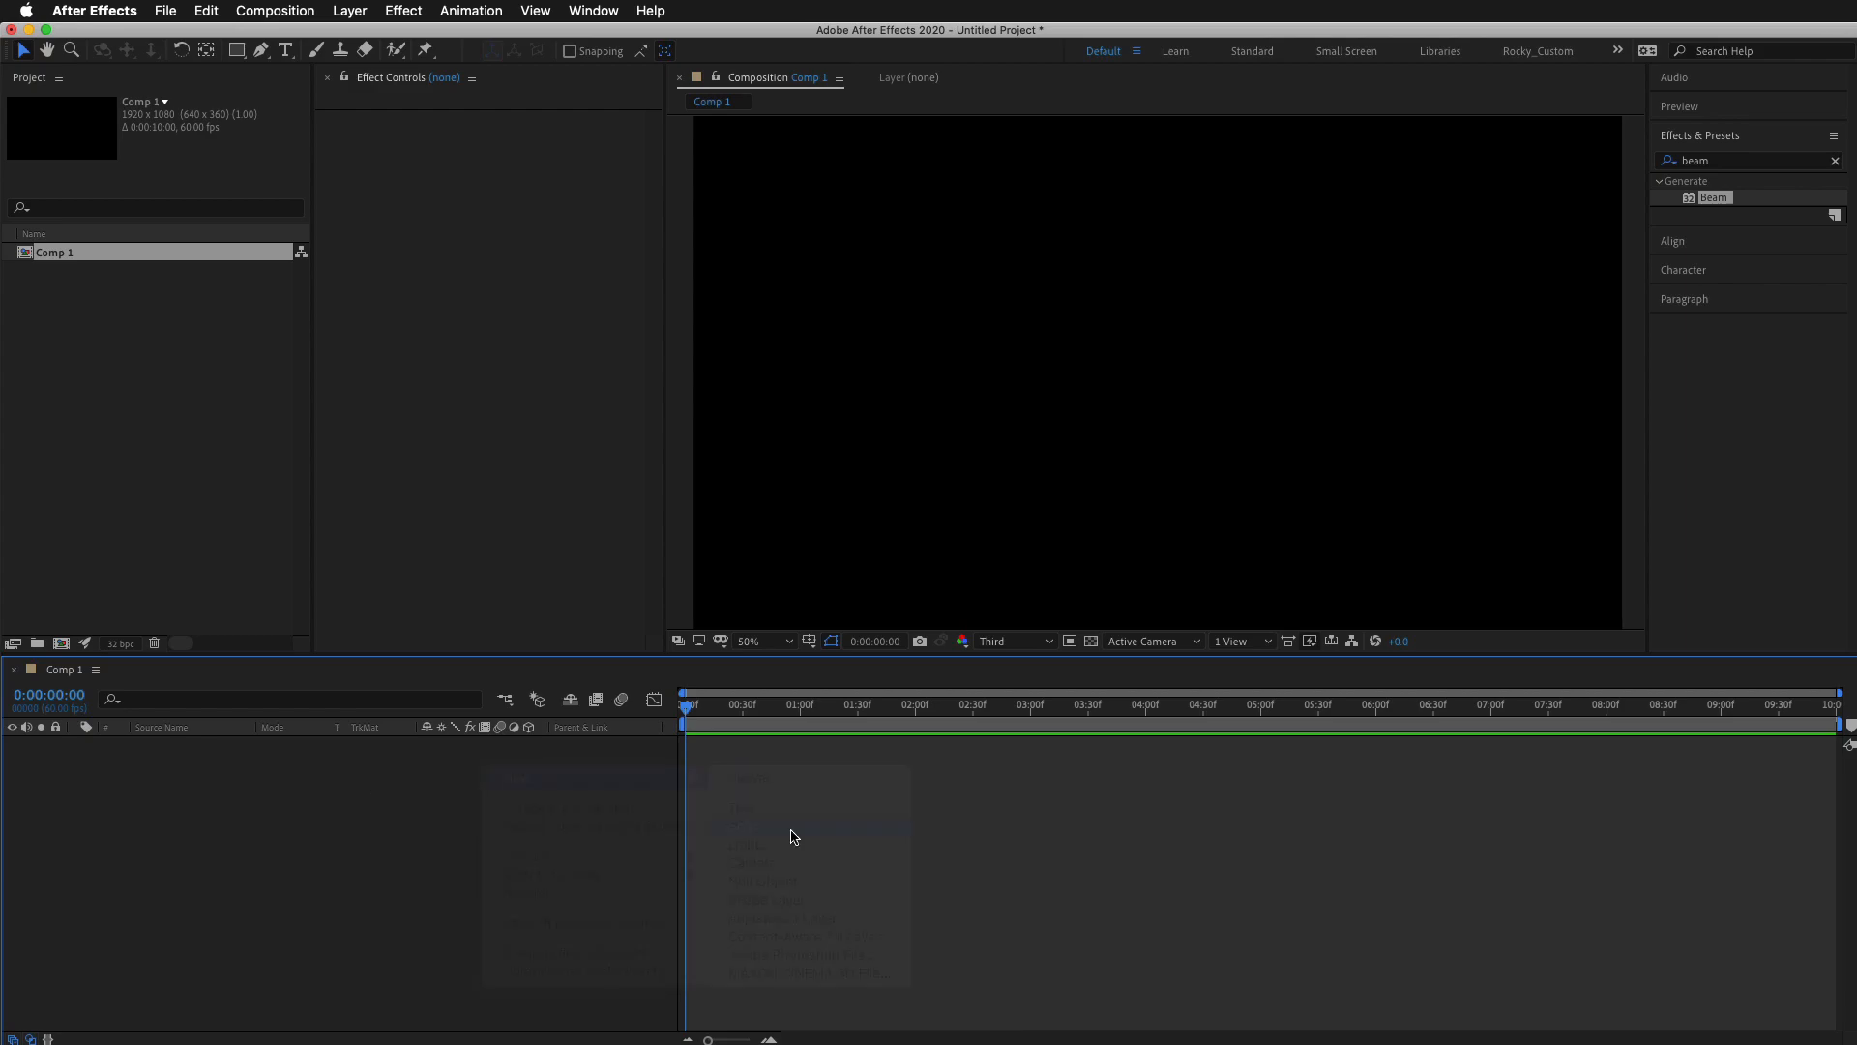
pyautogui.click(1096, 629)
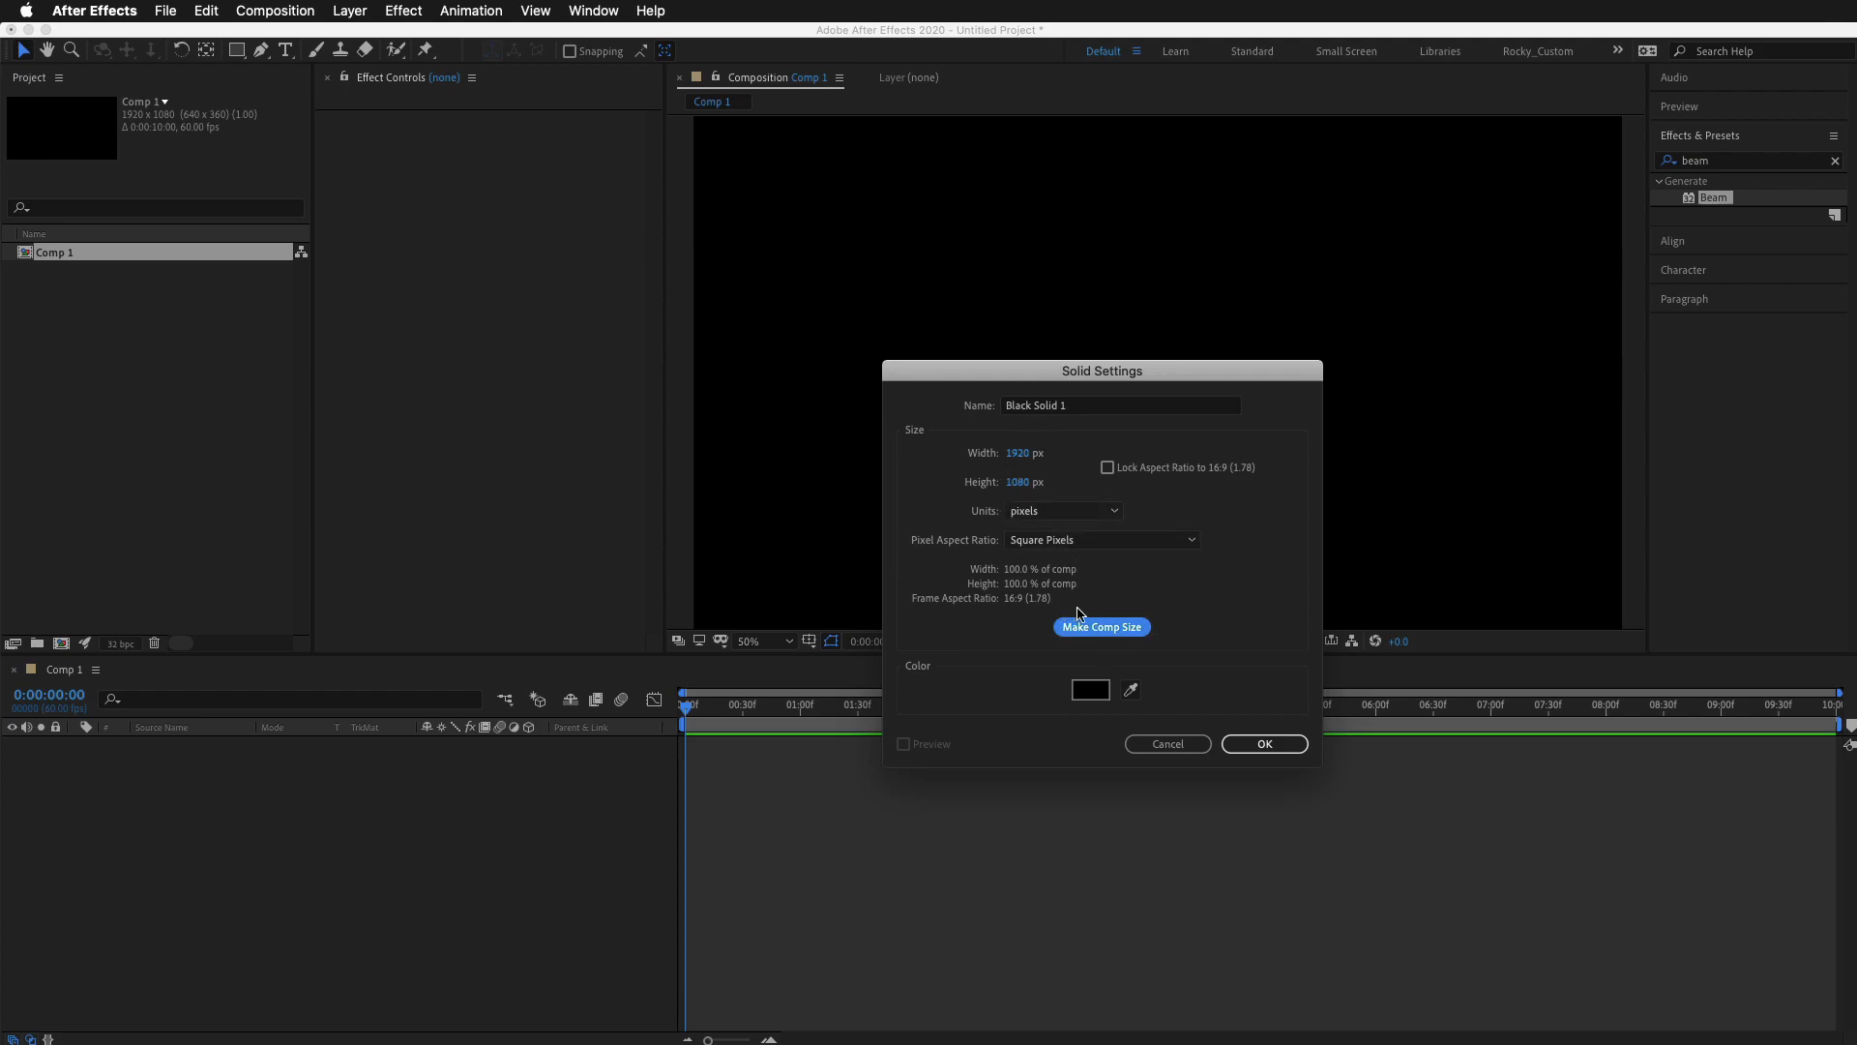
pyautogui.click(1259, 749)
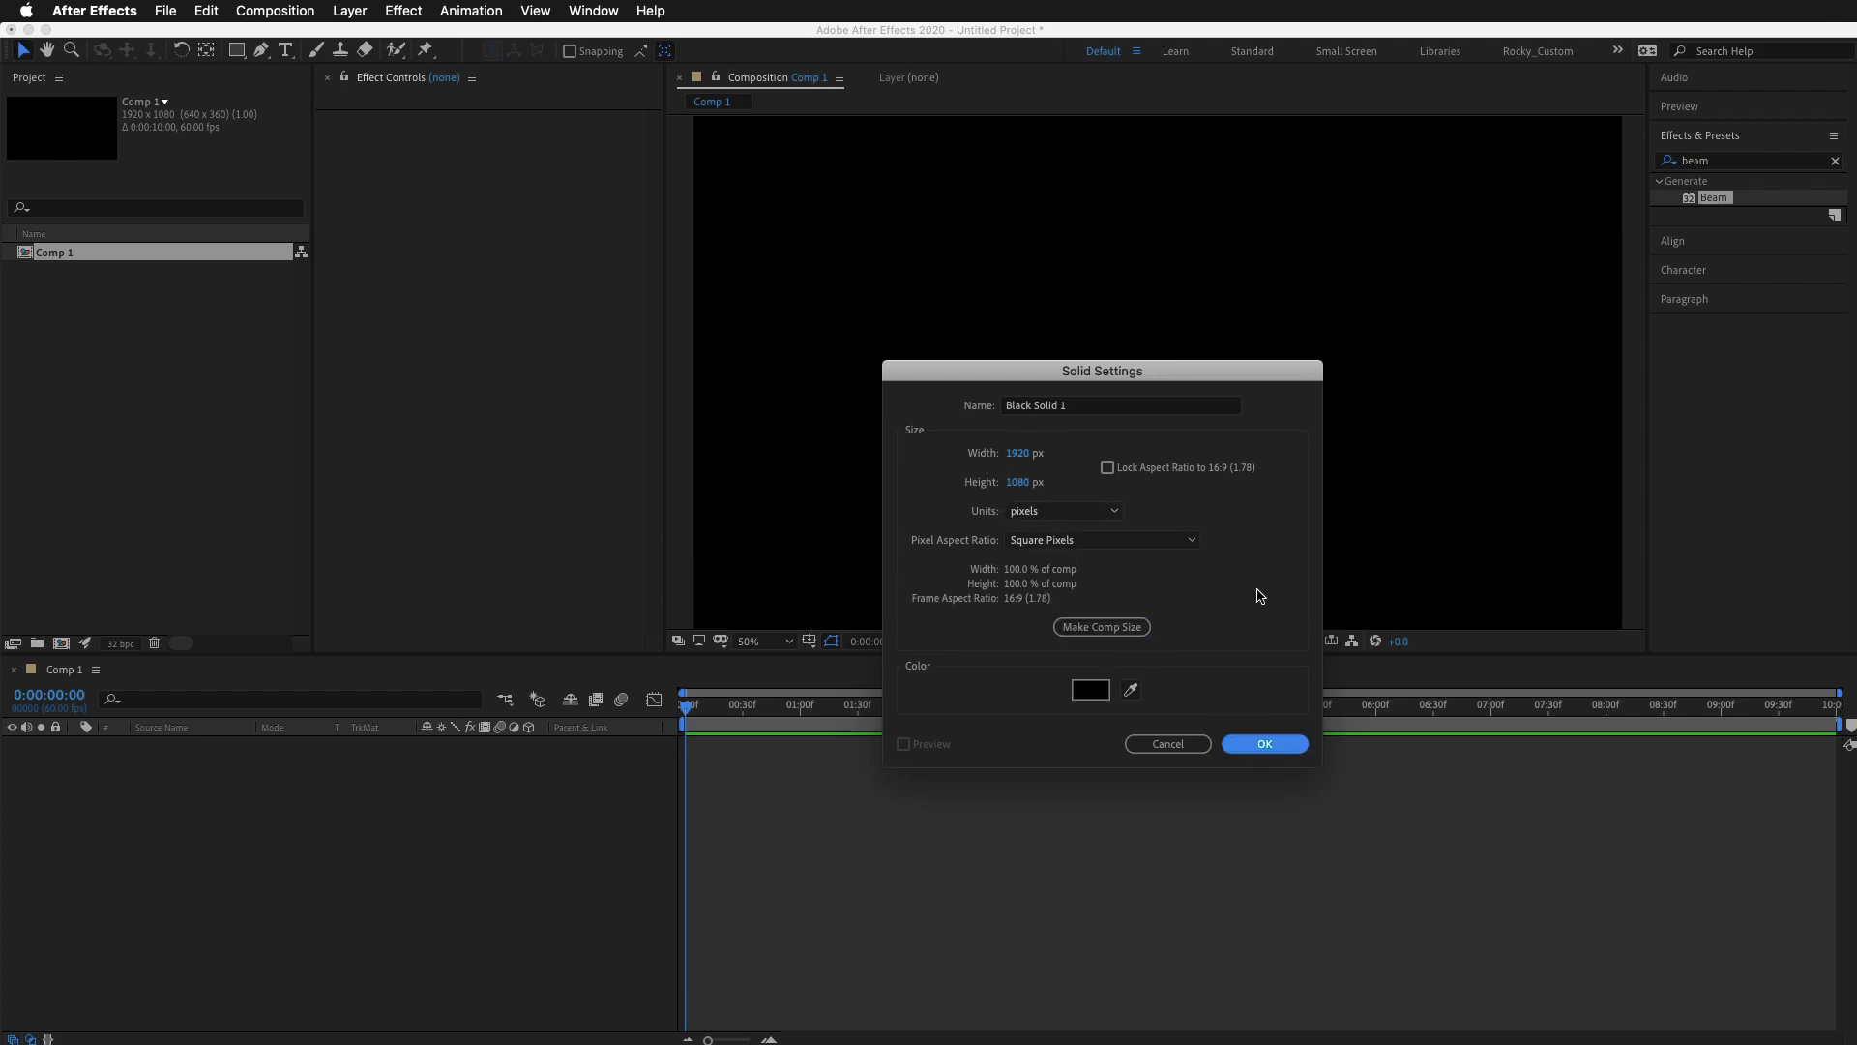
pyautogui.doubleClick(1080, 405)
pyautogui.moveTo(1080, 405); pyautogui.dragTo(905, 407)
pyautogui.write('fire')
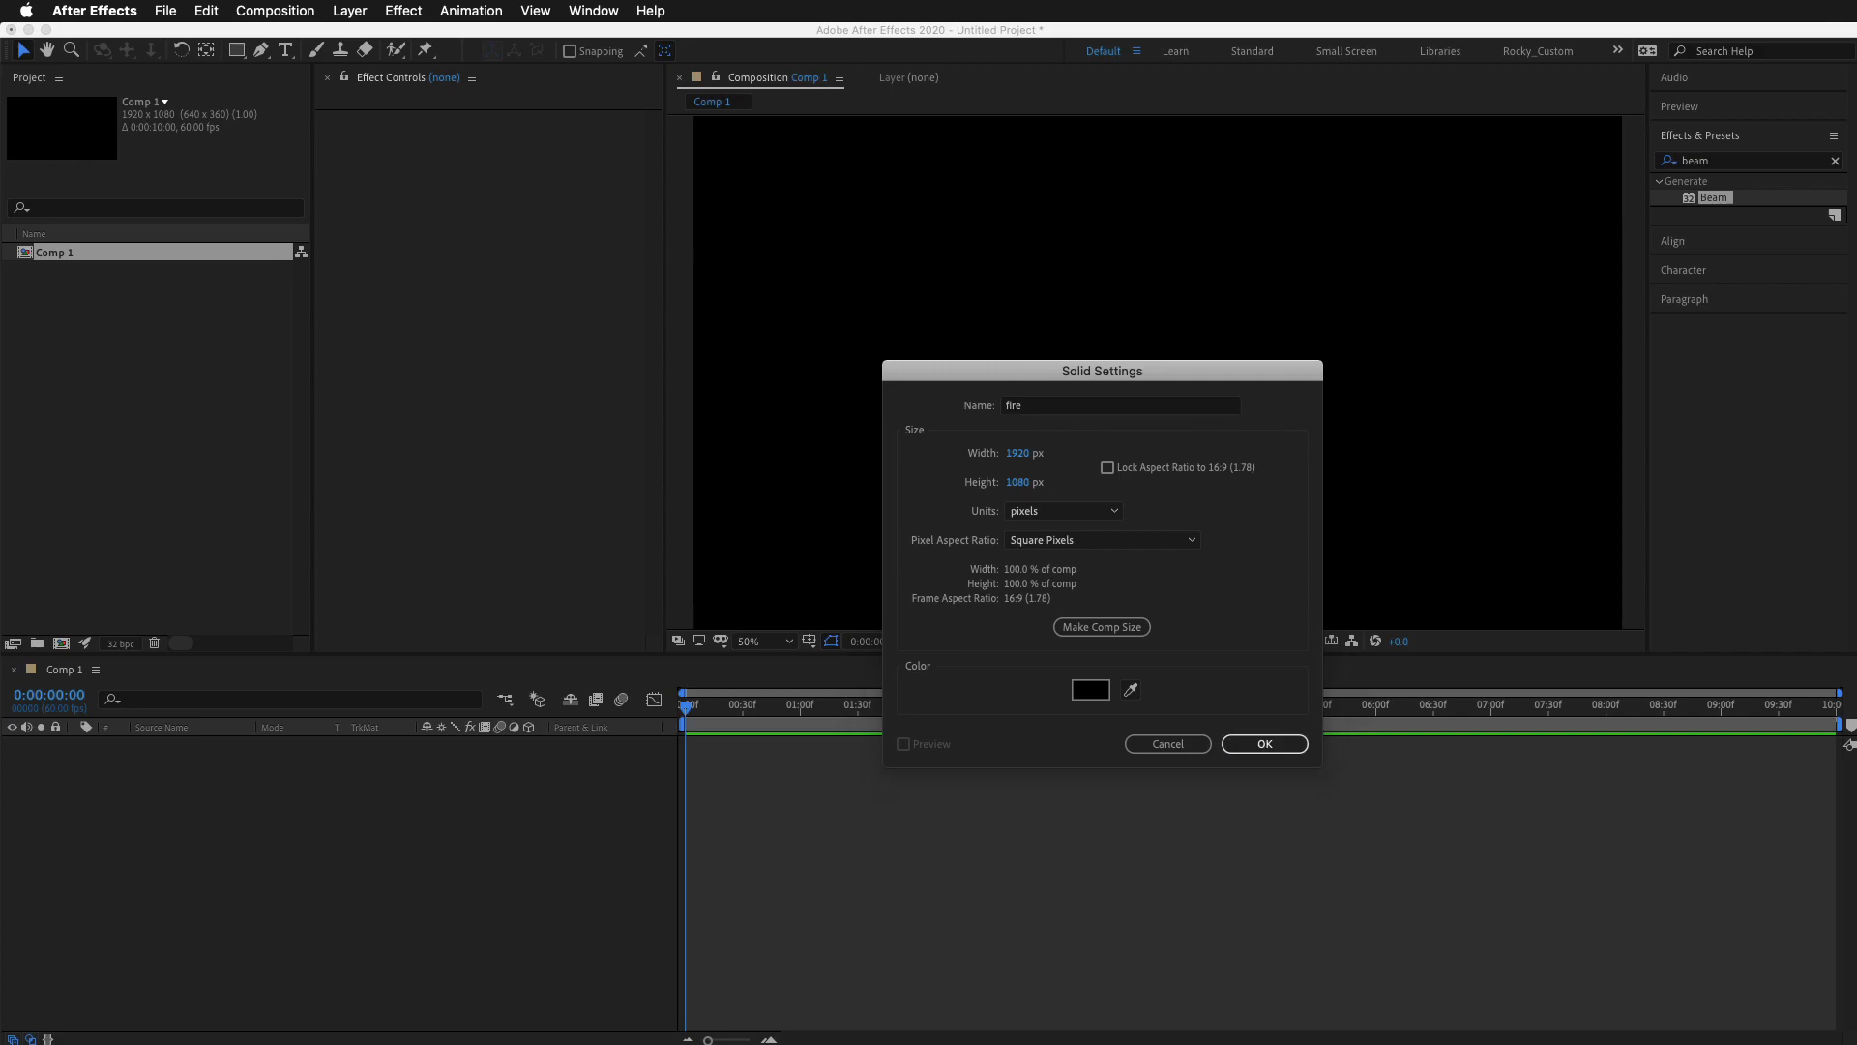
pyautogui.press('Return')
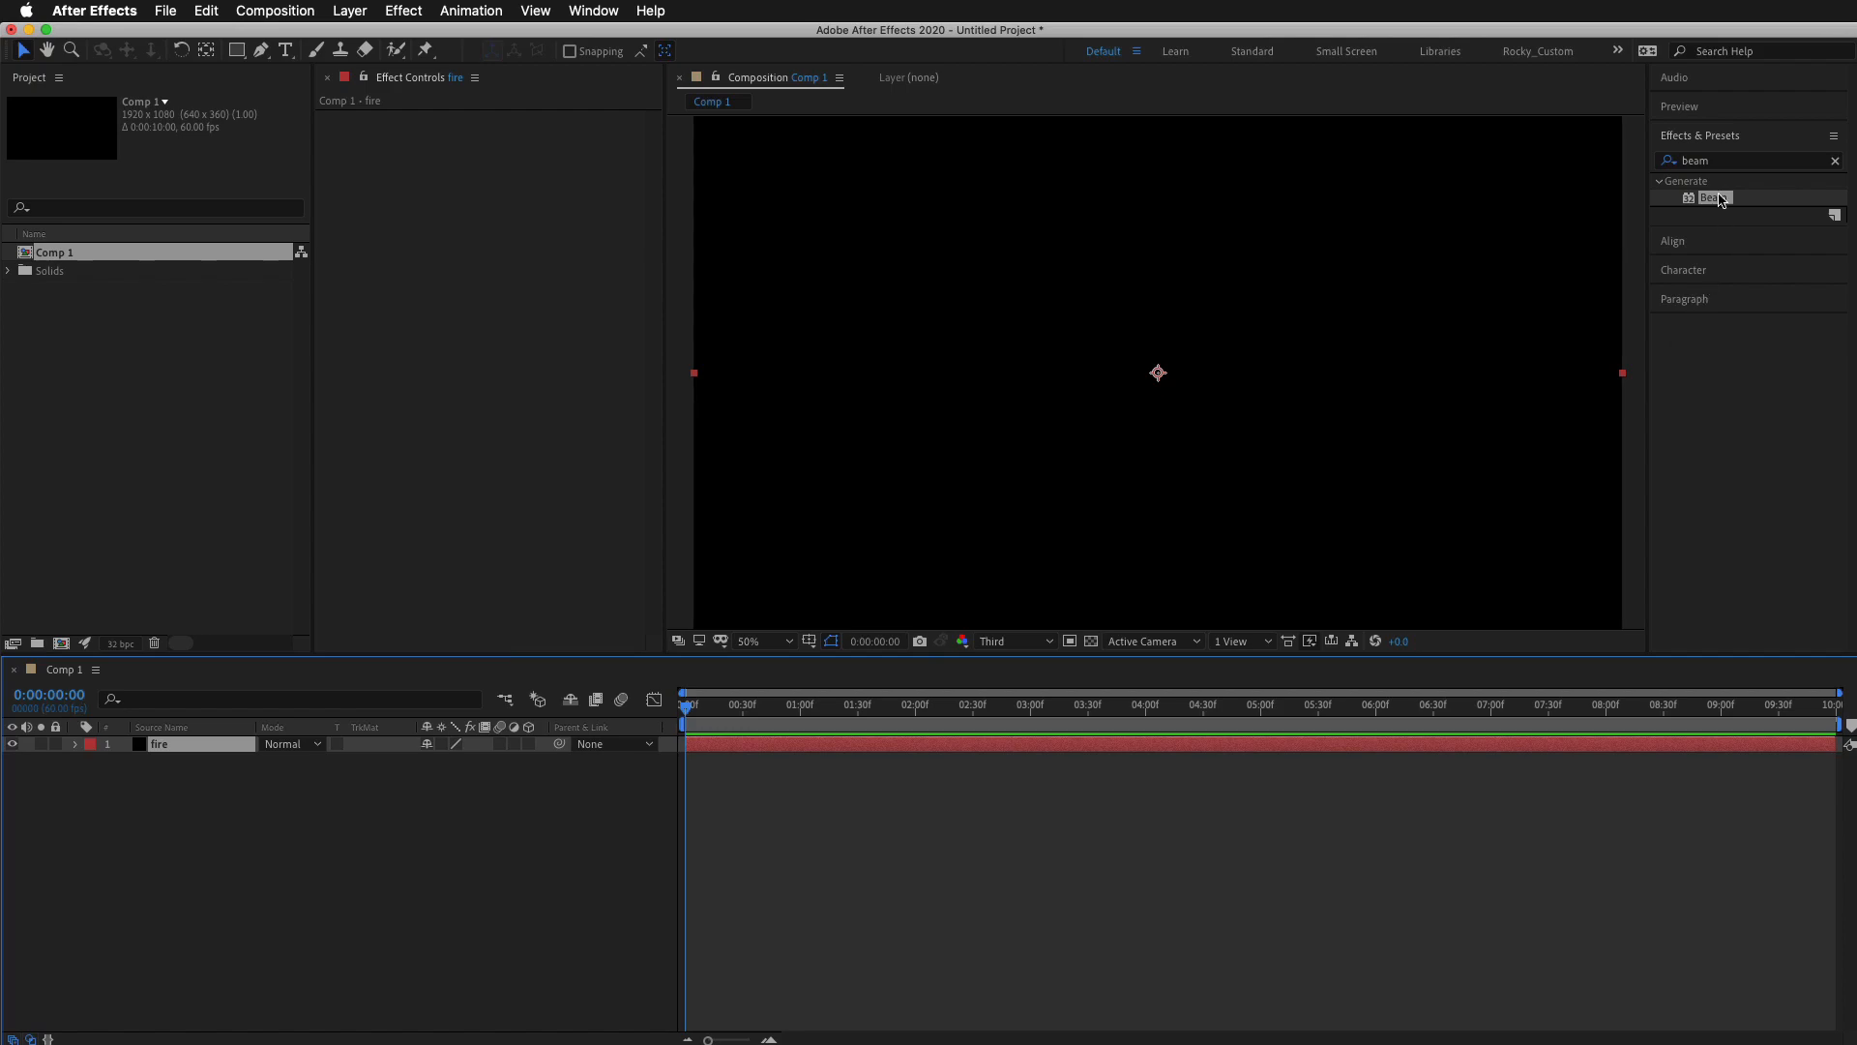
# Search the effects for beam and apply the Beam effect to the fire layer.
pyautogui.click(1724, 165)
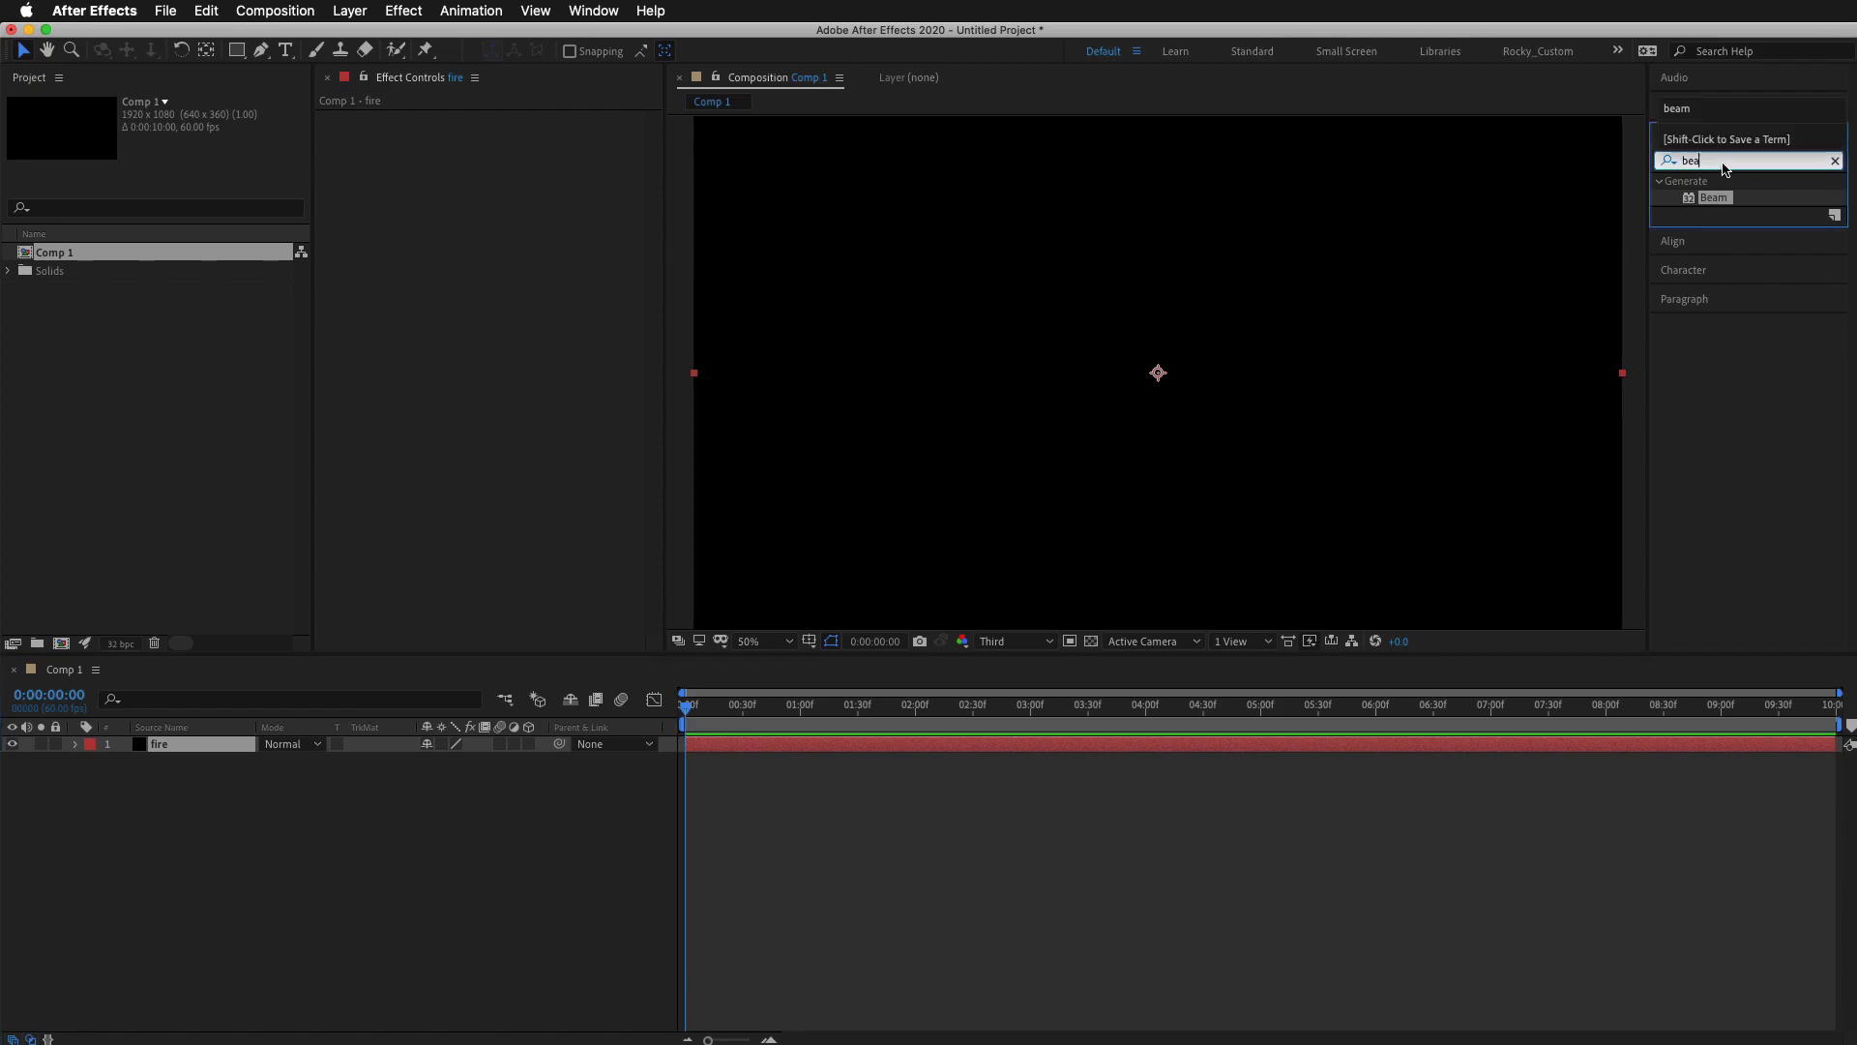
pyautogui.press('BackSpace')
pyautogui.press('BackSpace')
pyautogui.press('BackSpace')
pyautogui.write('beam')
pyautogui.moveTo(1713, 198); pyautogui.dragTo(234, 747)
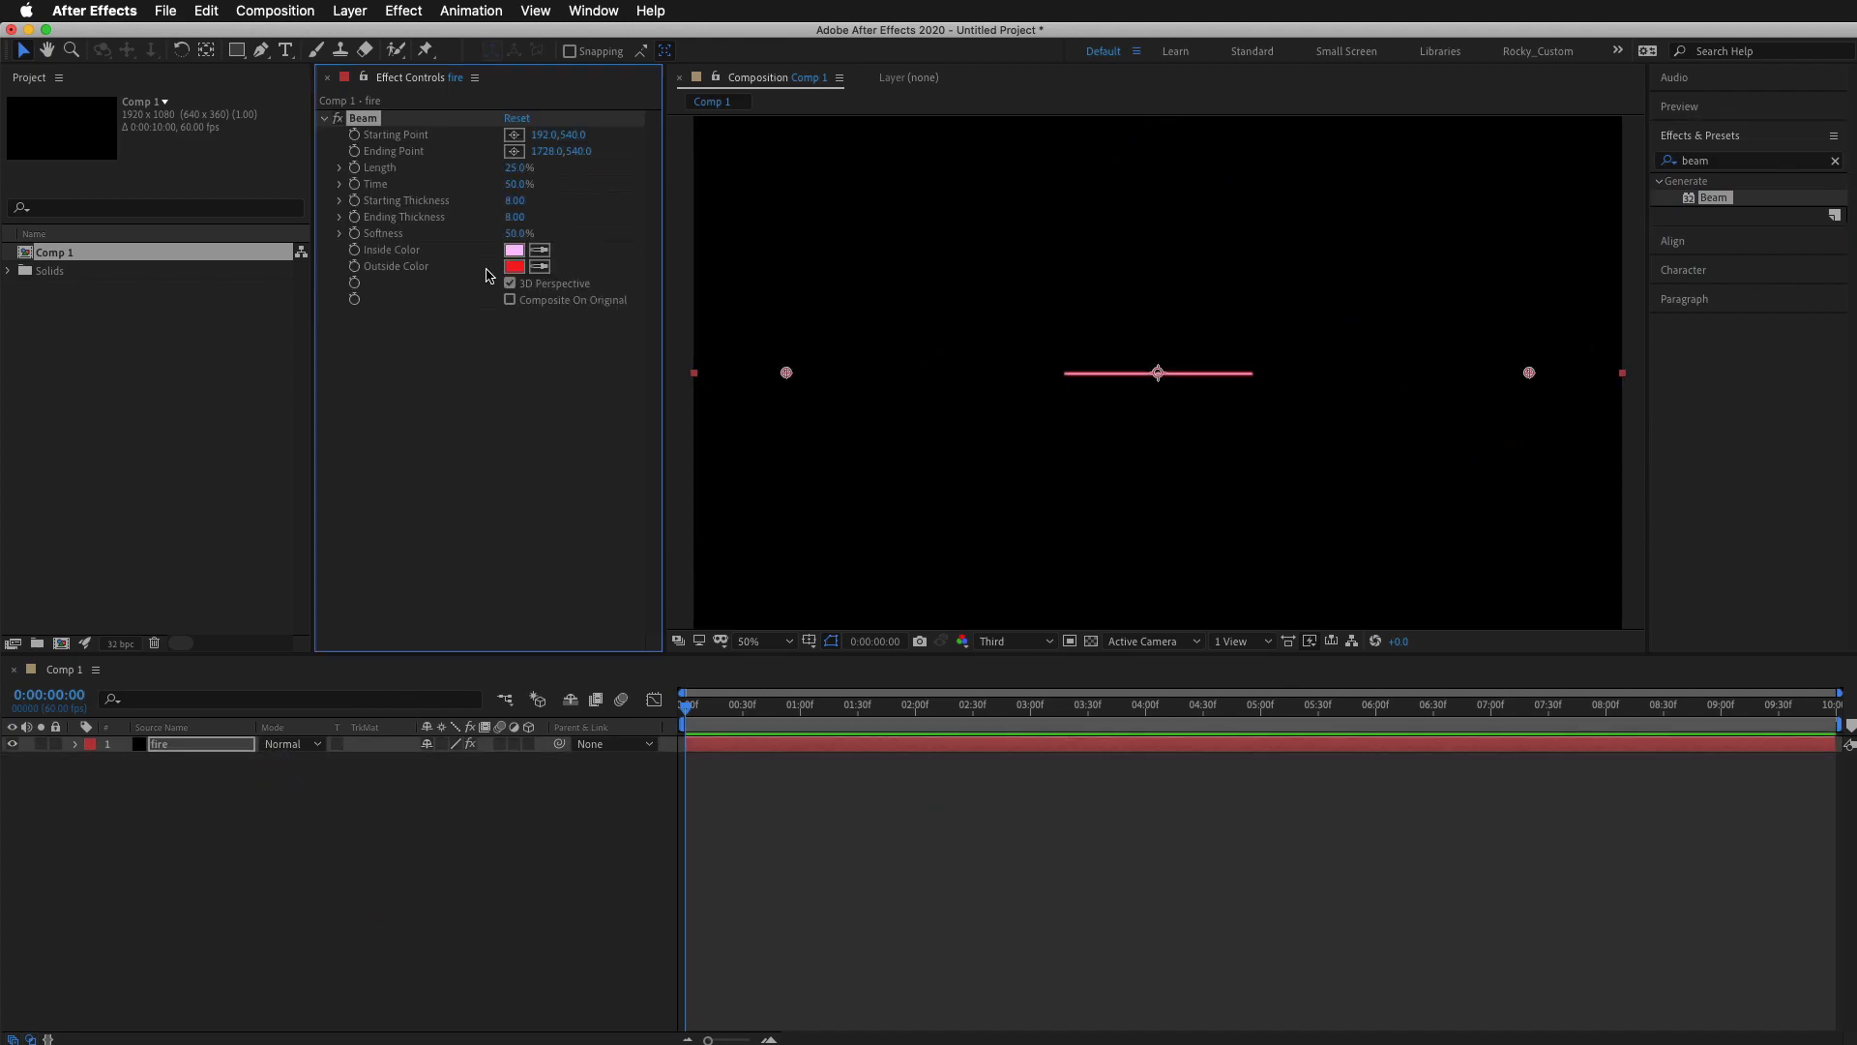
# Set the beam's length to 100% and move its starting point to about 352, 588 and its ending point to about 1712, 574.
pyautogui.moveTo(516, 170); pyautogui.dragTo(619, 175)
pyautogui.moveTo(787, 372); pyautogui.dragTo(864, 396)
pyautogui.moveTo(1531, 377)
pyautogui.mouseDown()
pyautogui.moveTo(1536, 329)
pyautogui.moveTo(1522, 391)
pyautogui.mouseUp()
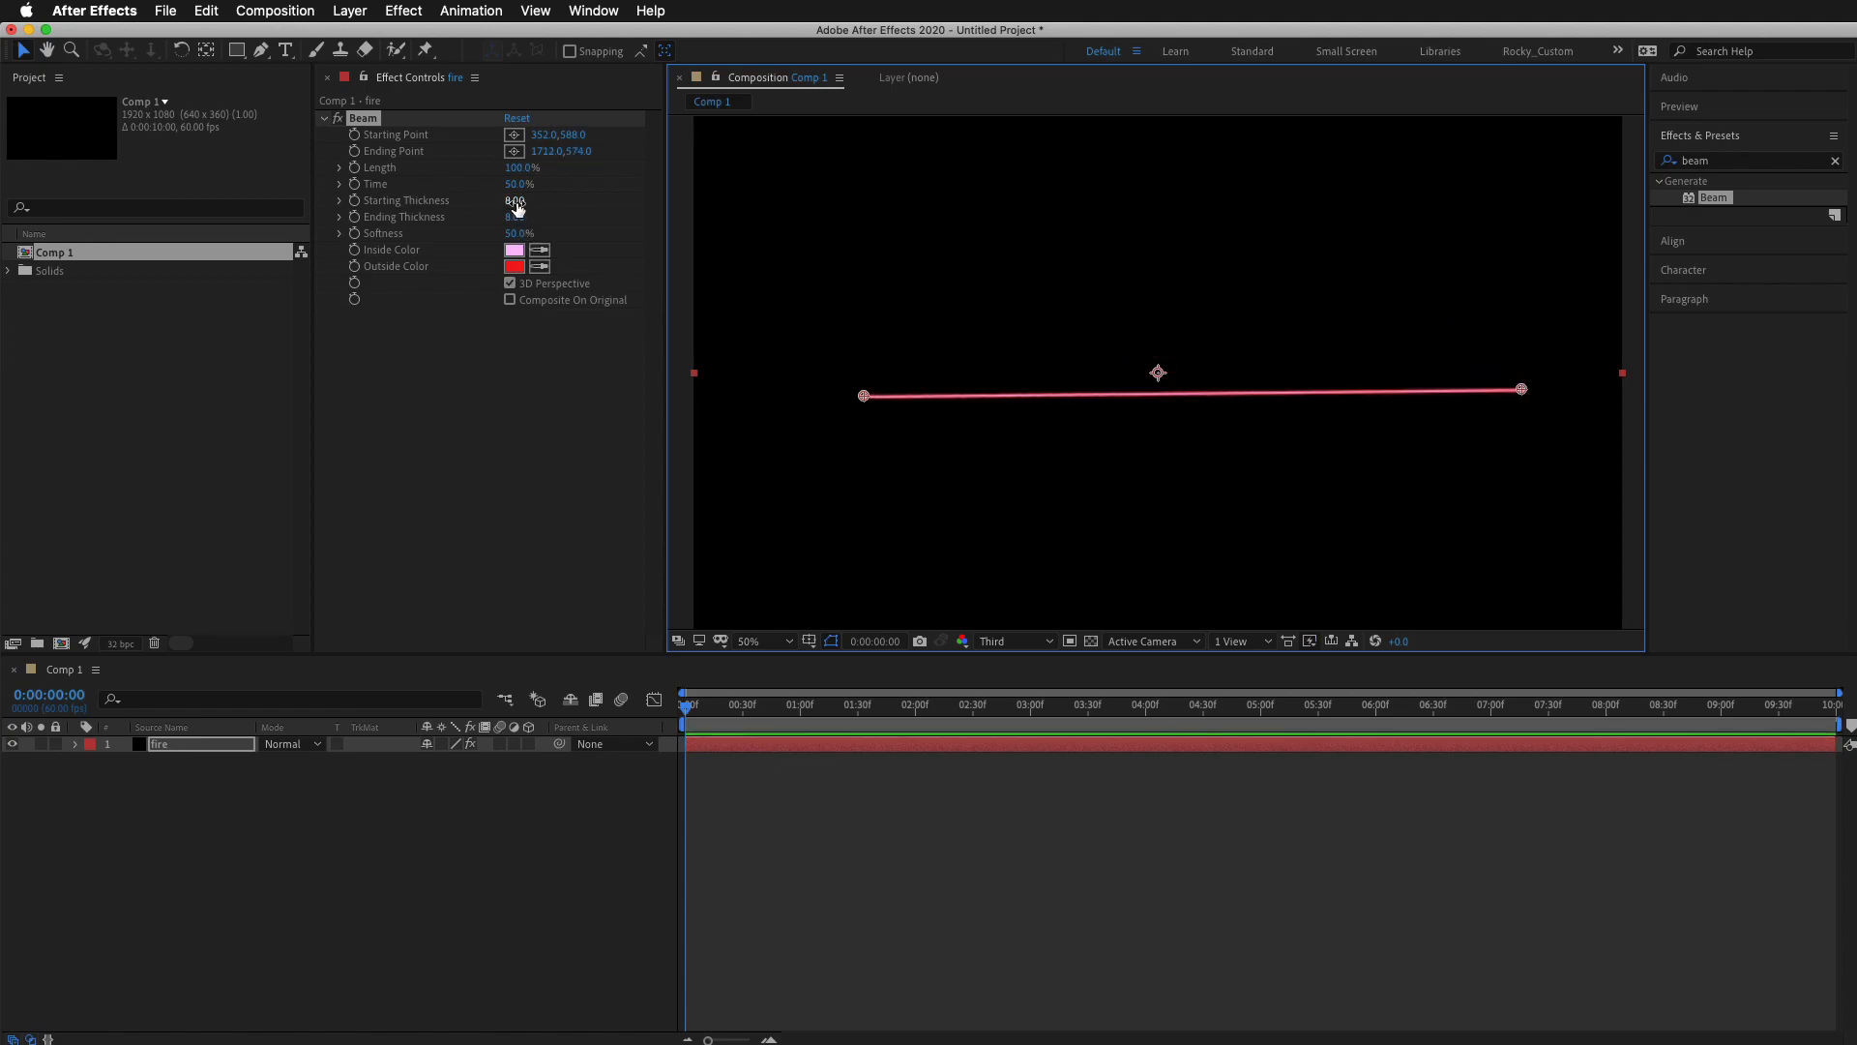
# Widen the beam to a starting thickness of about 636 and an ending thickness of about 598.
pyautogui.moveTo(513, 208); pyautogui.dragTo(1006, 218)
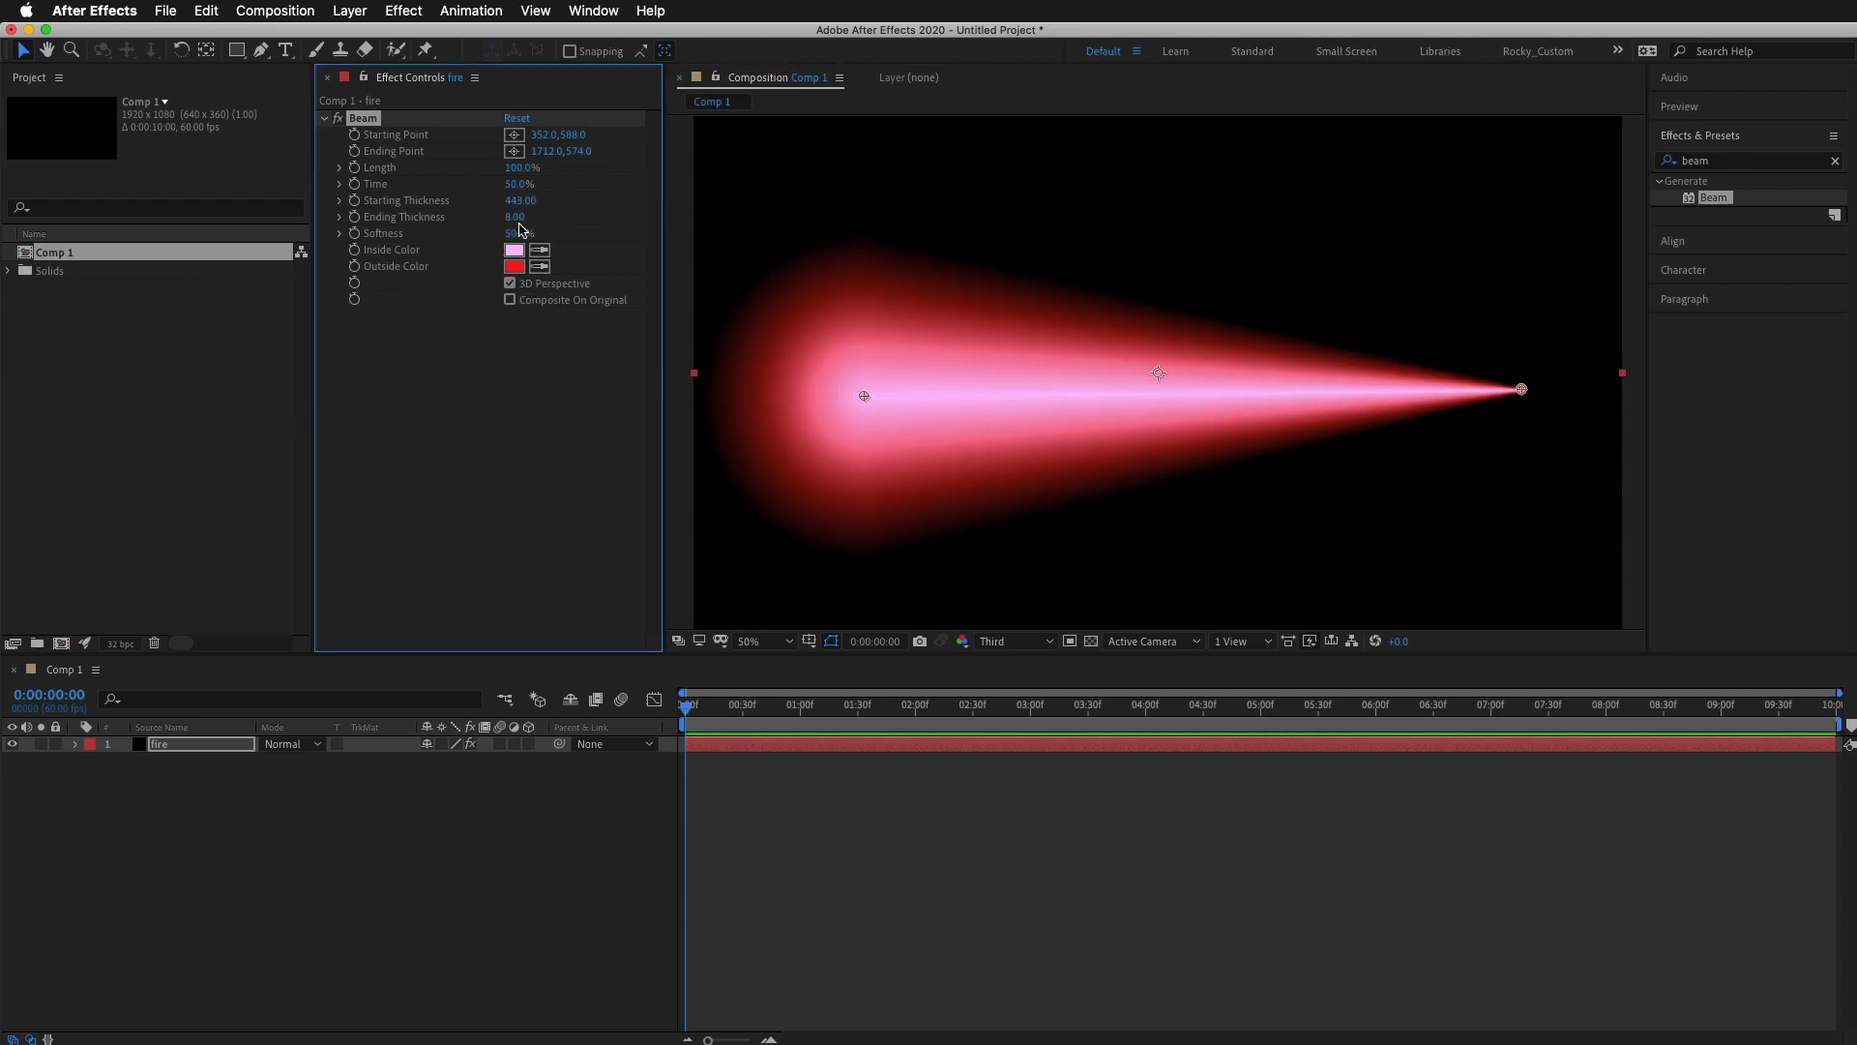
pyautogui.moveTo(516, 218); pyautogui.dragTo(938, 223)
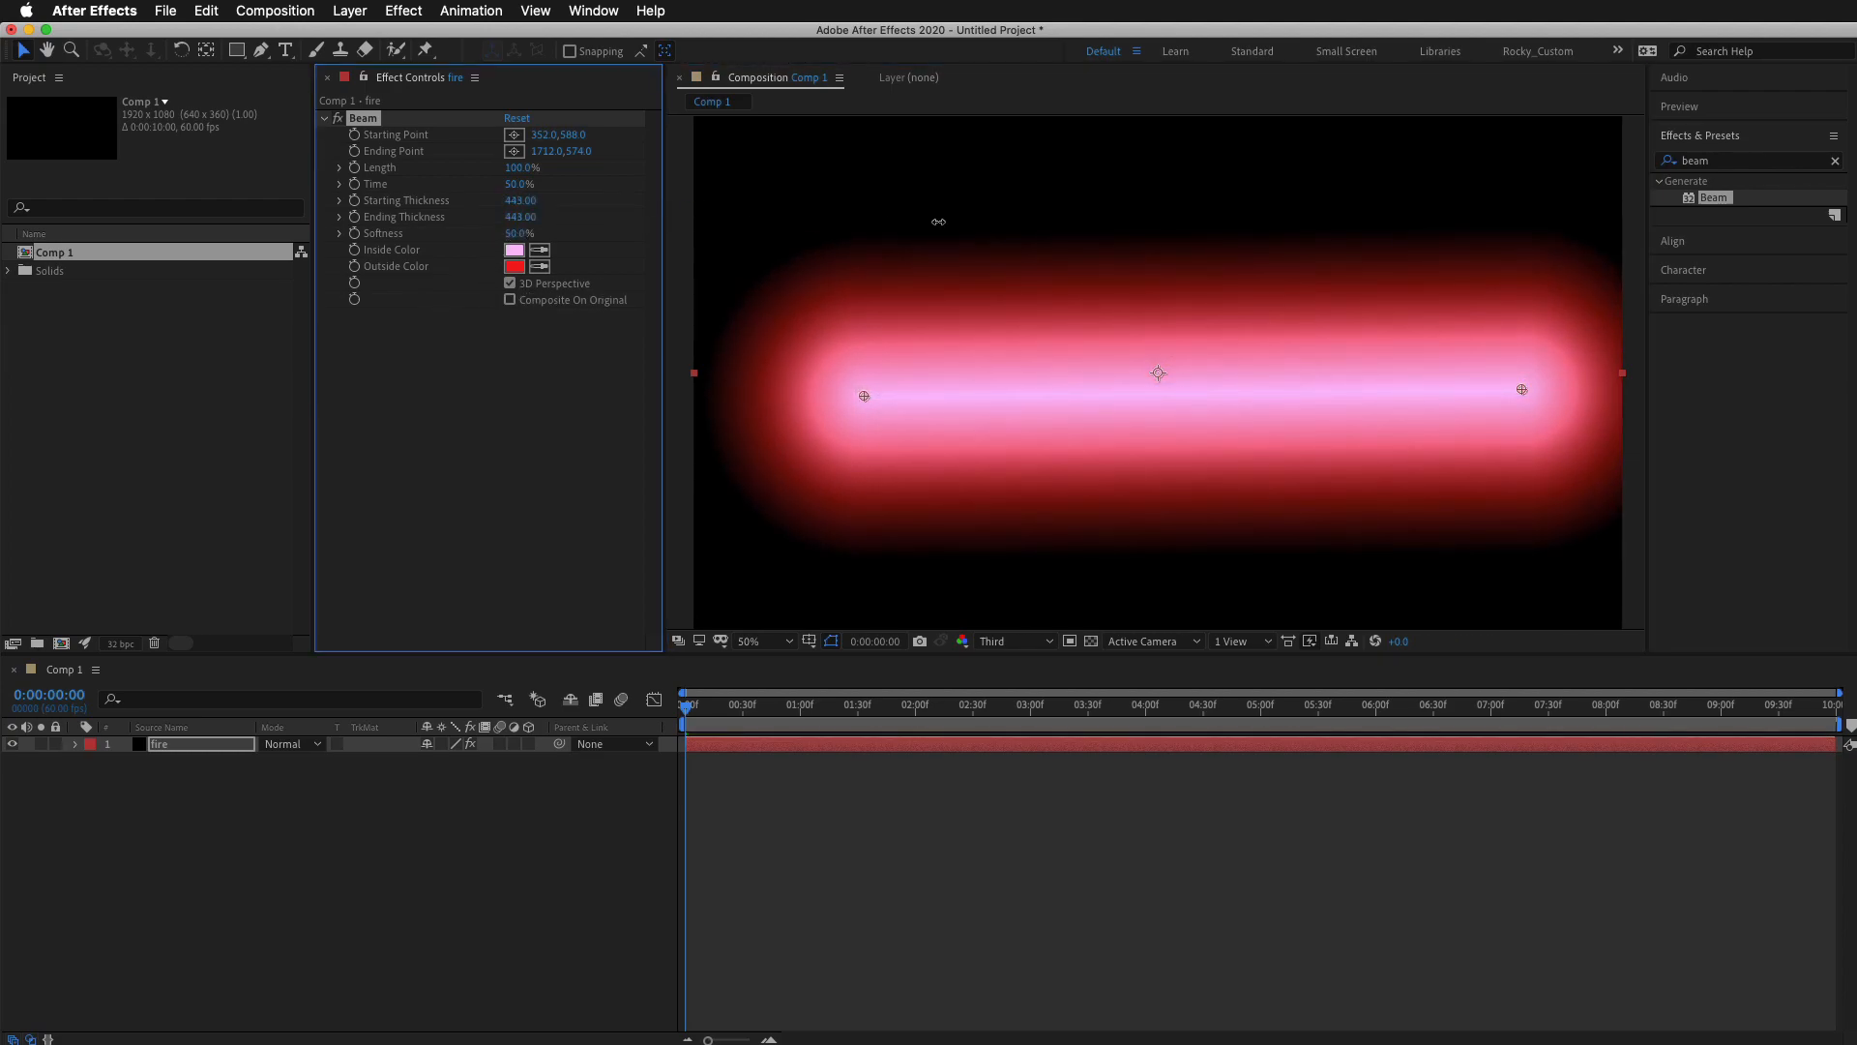
pyautogui.moveTo(520, 200); pyautogui.dragTo(679, 226)
pyautogui.moveTo(521, 217); pyautogui.dragTo(667, 217)
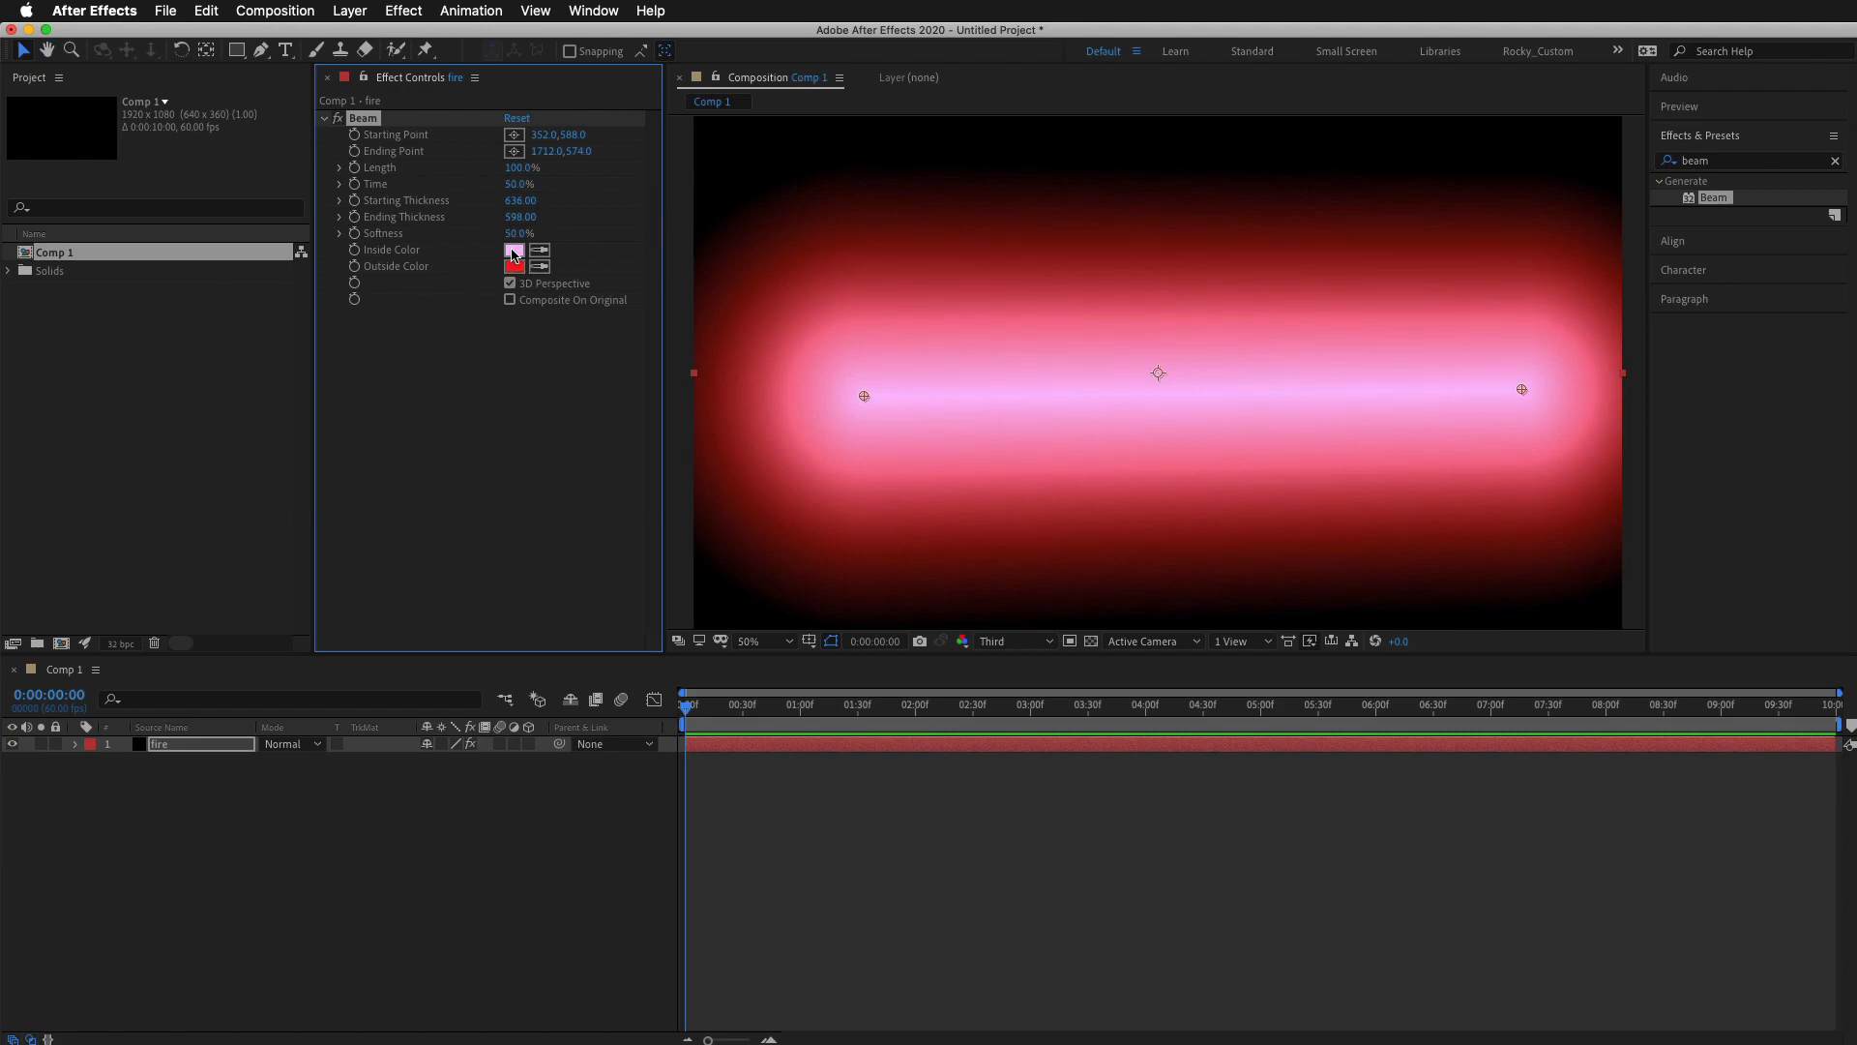
# Change the beam's inside color to a saturated bright yellow.
pyautogui.click(515, 253)
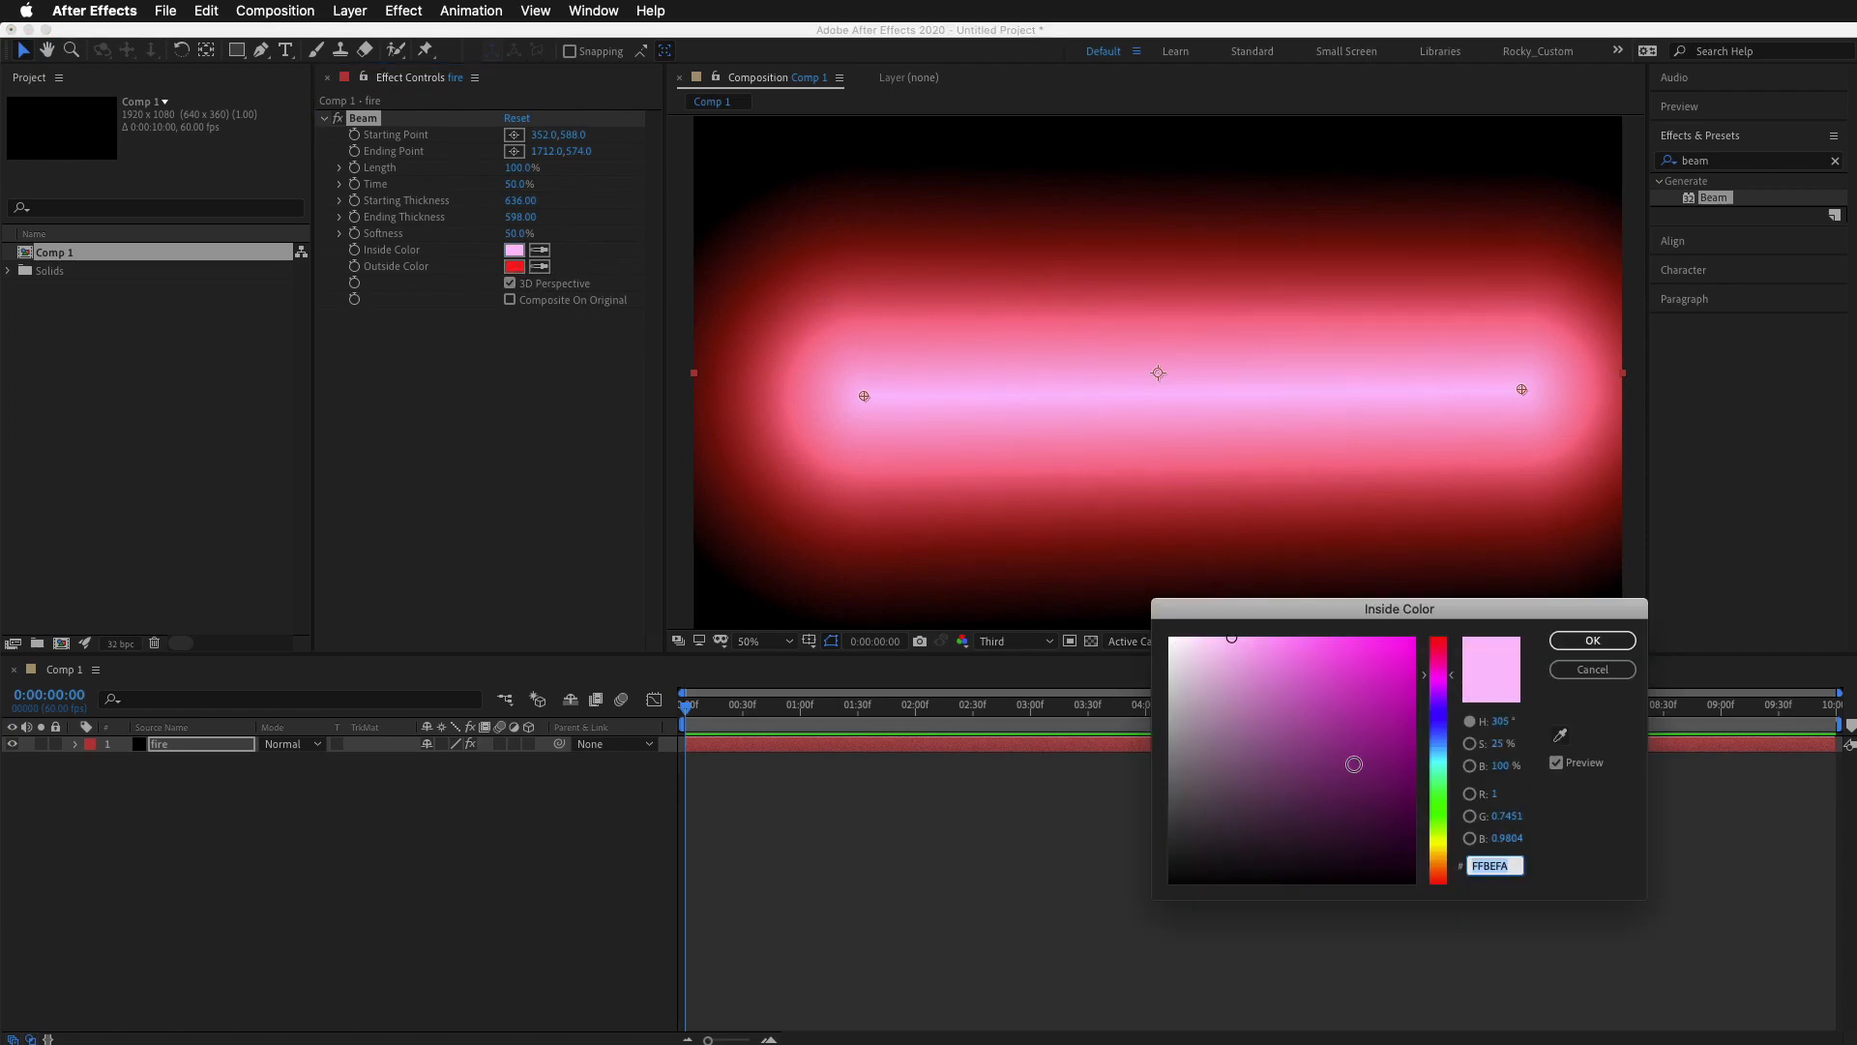
pyautogui.moveTo(1425, 842); pyautogui.dragTo(1425, 845)
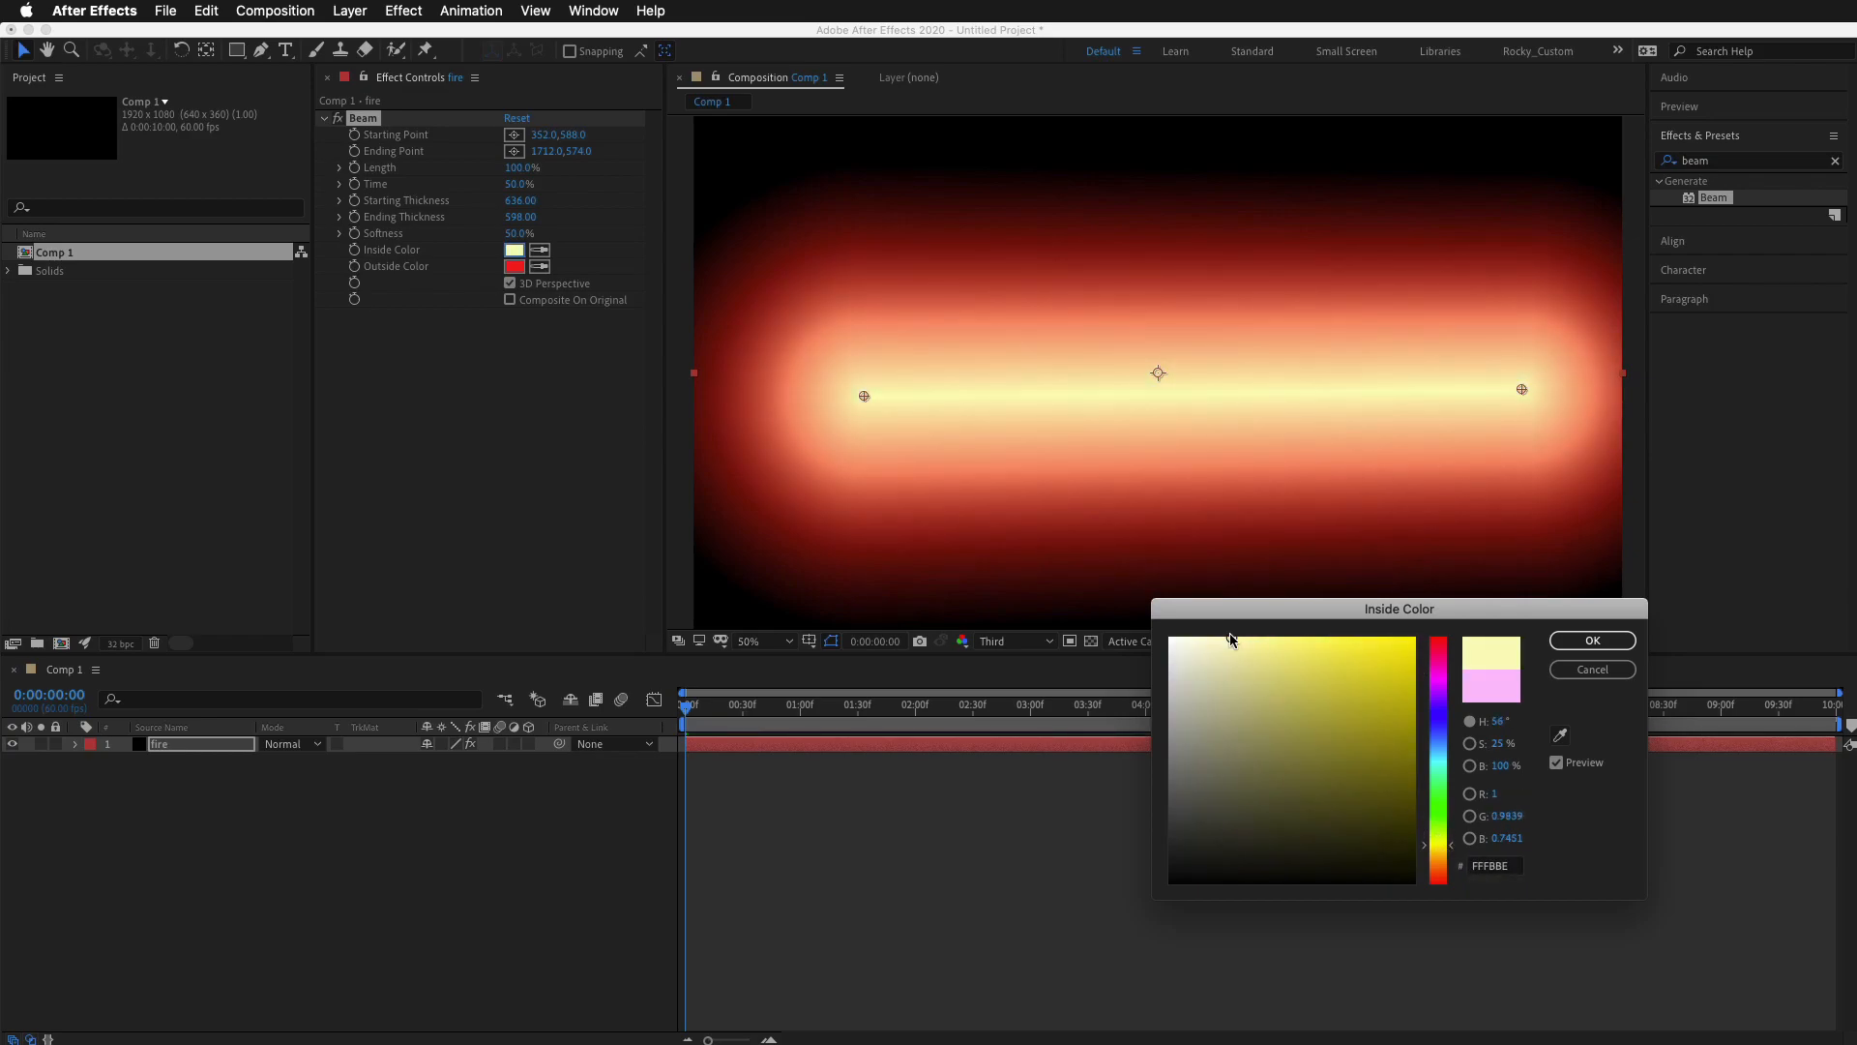
pyautogui.moveTo(1239, 642); pyautogui.dragTo(1338, 645)
pyautogui.click(1563, 640)
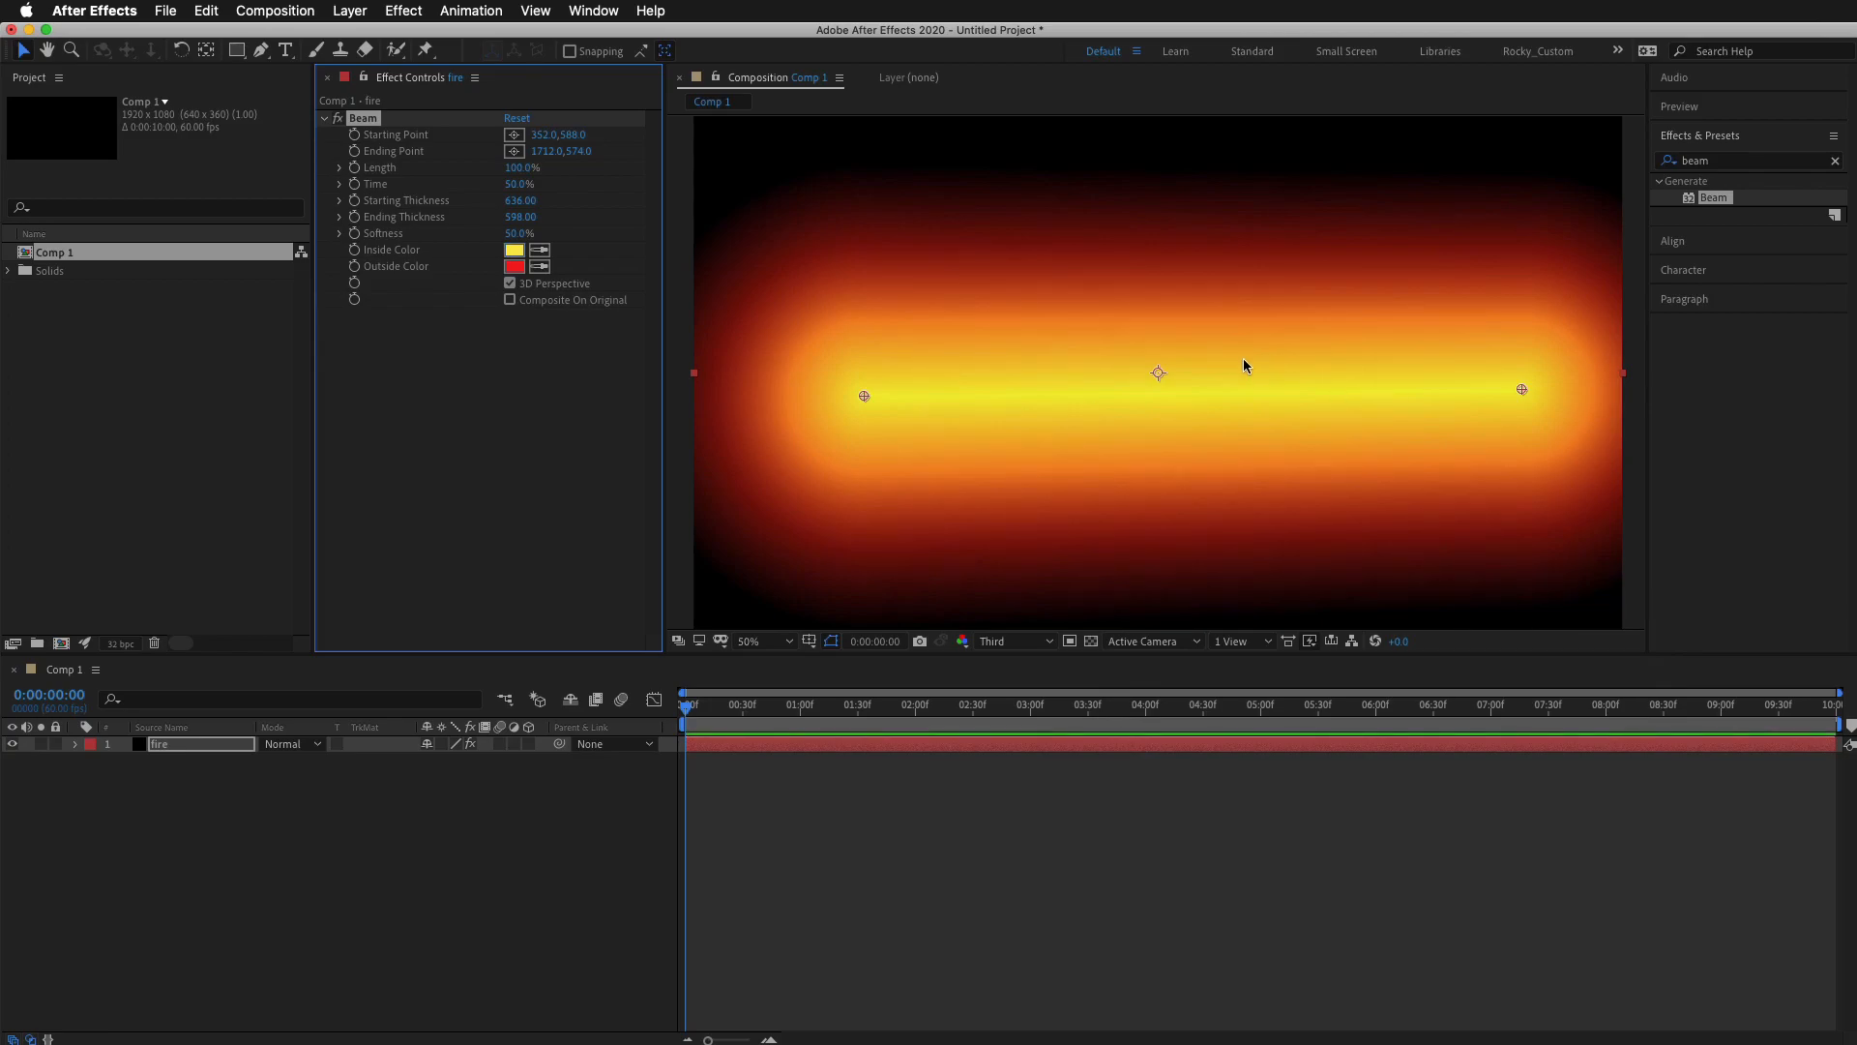
# Stretch the beam across the full frame, moving its starting point to about 0, 692 and its ending point to about 1916, 674.
pyautogui.press(',')
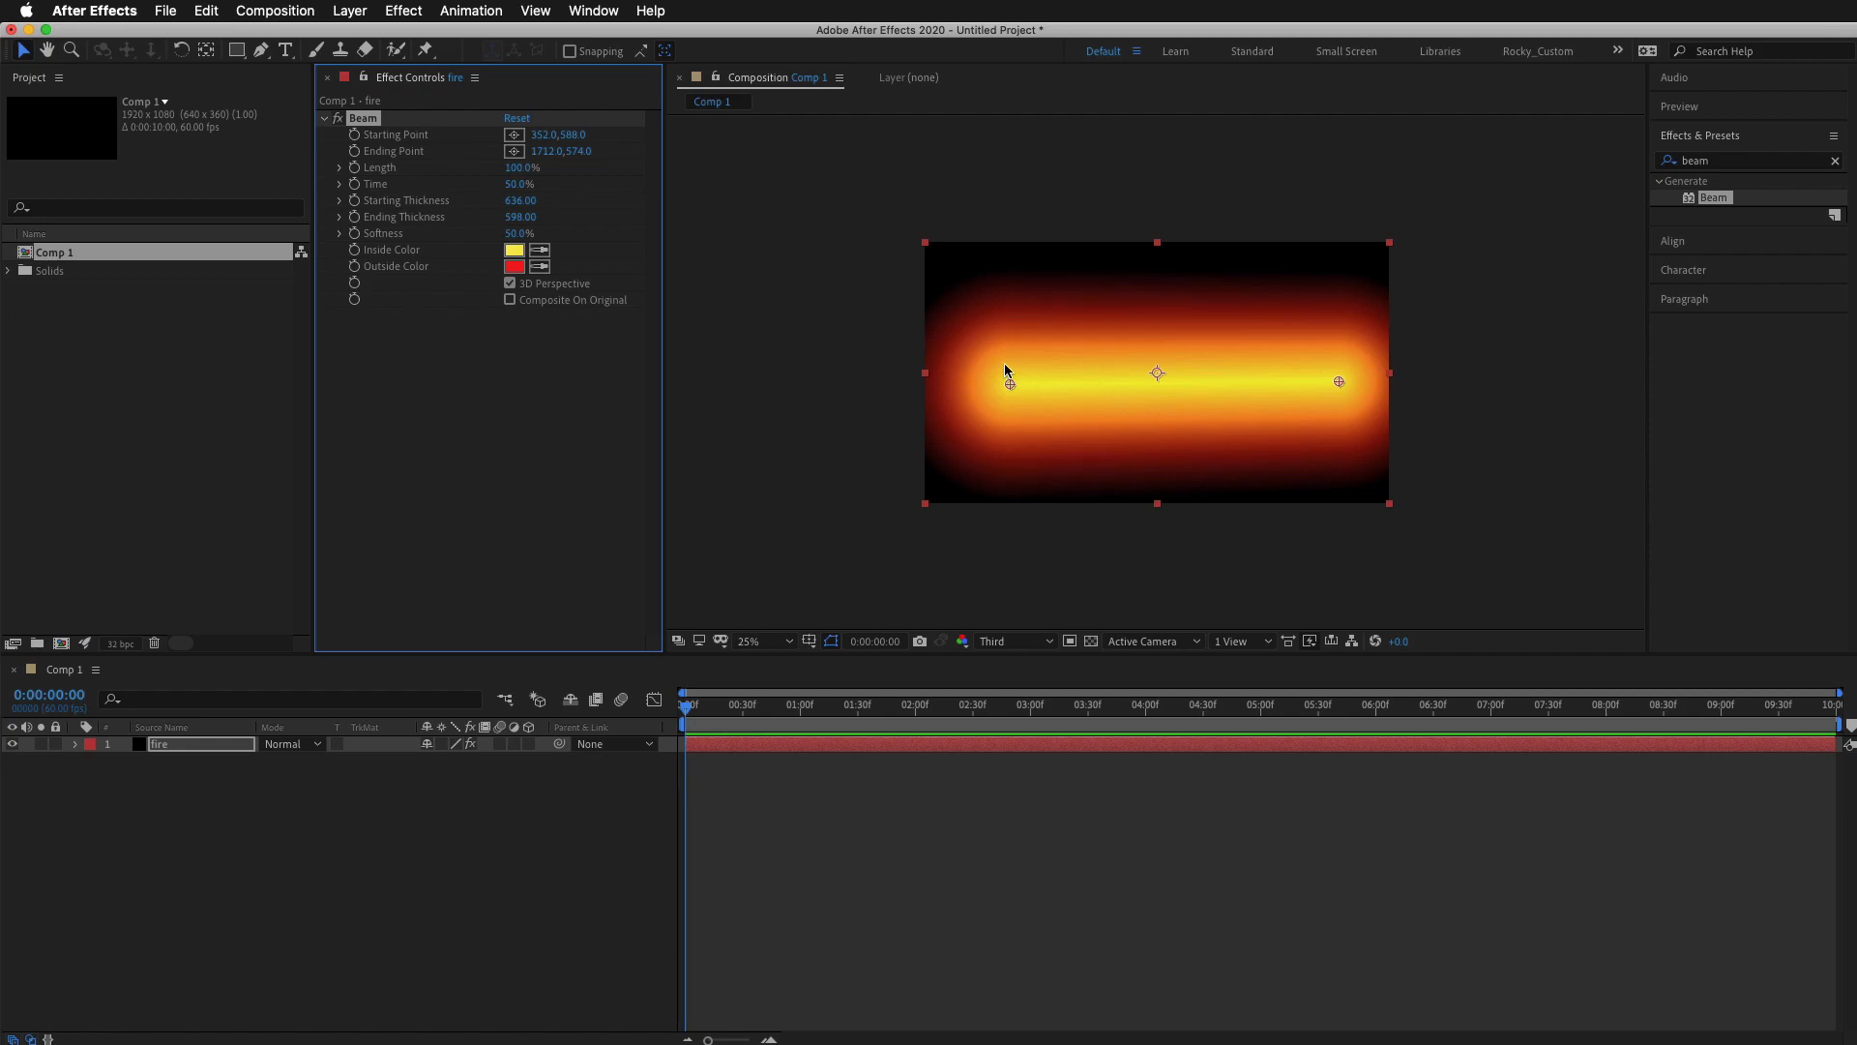
pyautogui.moveTo(1008, 386); pyautogui.dragTo(901, 407)
pyautogui.moveTo(1339, 381); pyautogui.dragTo(1394, 410)
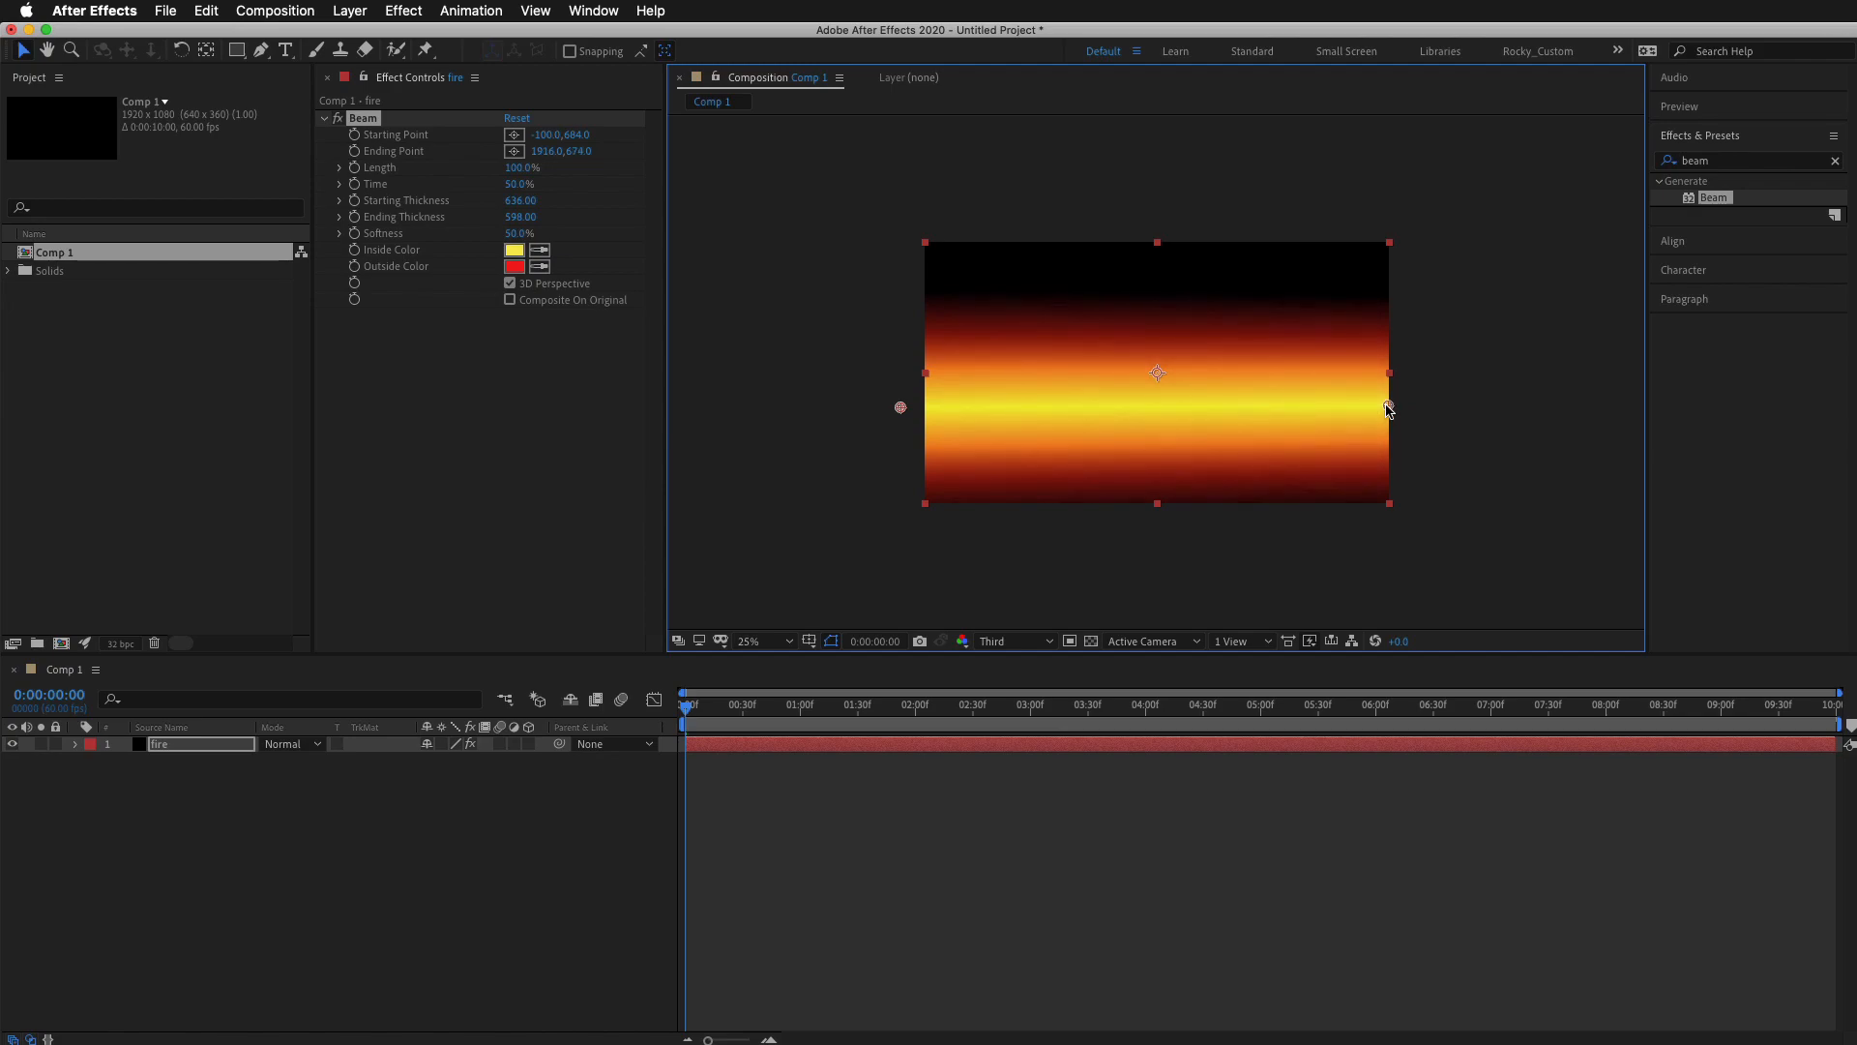
pyautogui.moveTo(901, 407)
pyautogui.mouseDown()
pyautogui.moveTo(945, 411)
pyautogui.moveTo(925, 411)
pyautogui.mouseUp()
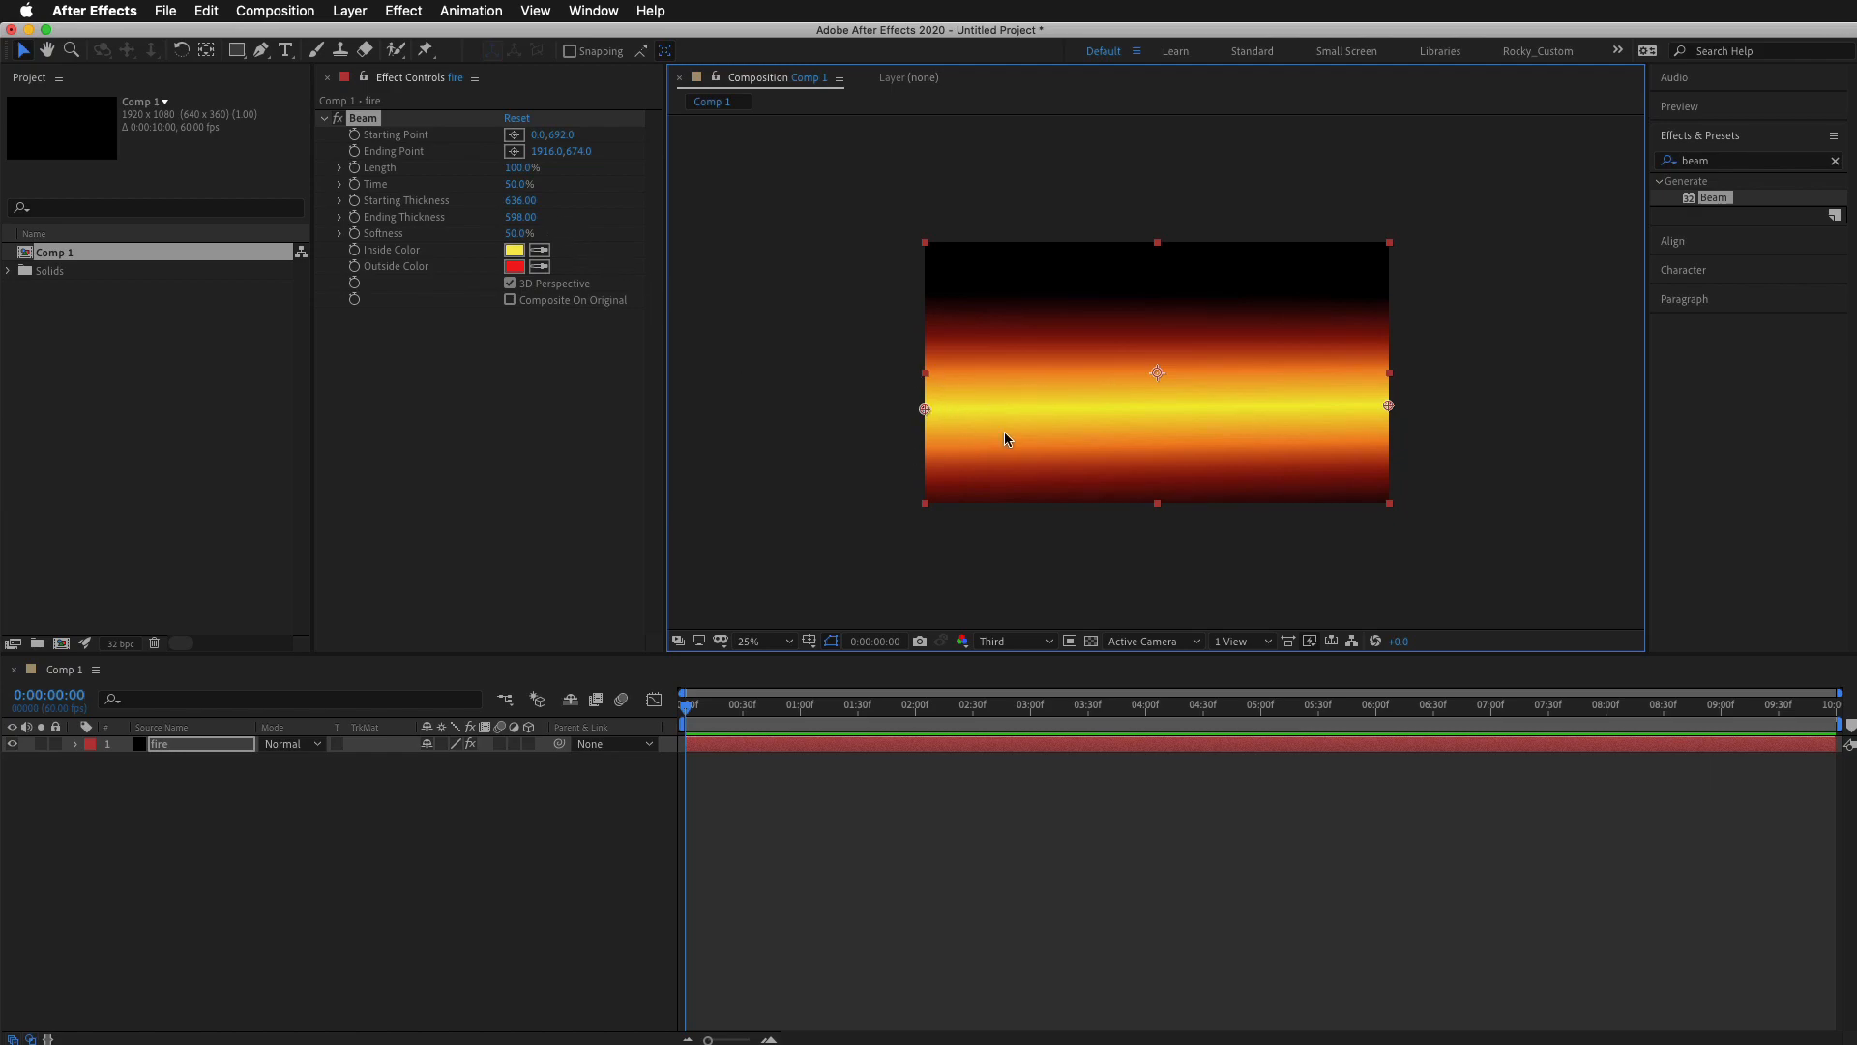
pyautogui.press('.')
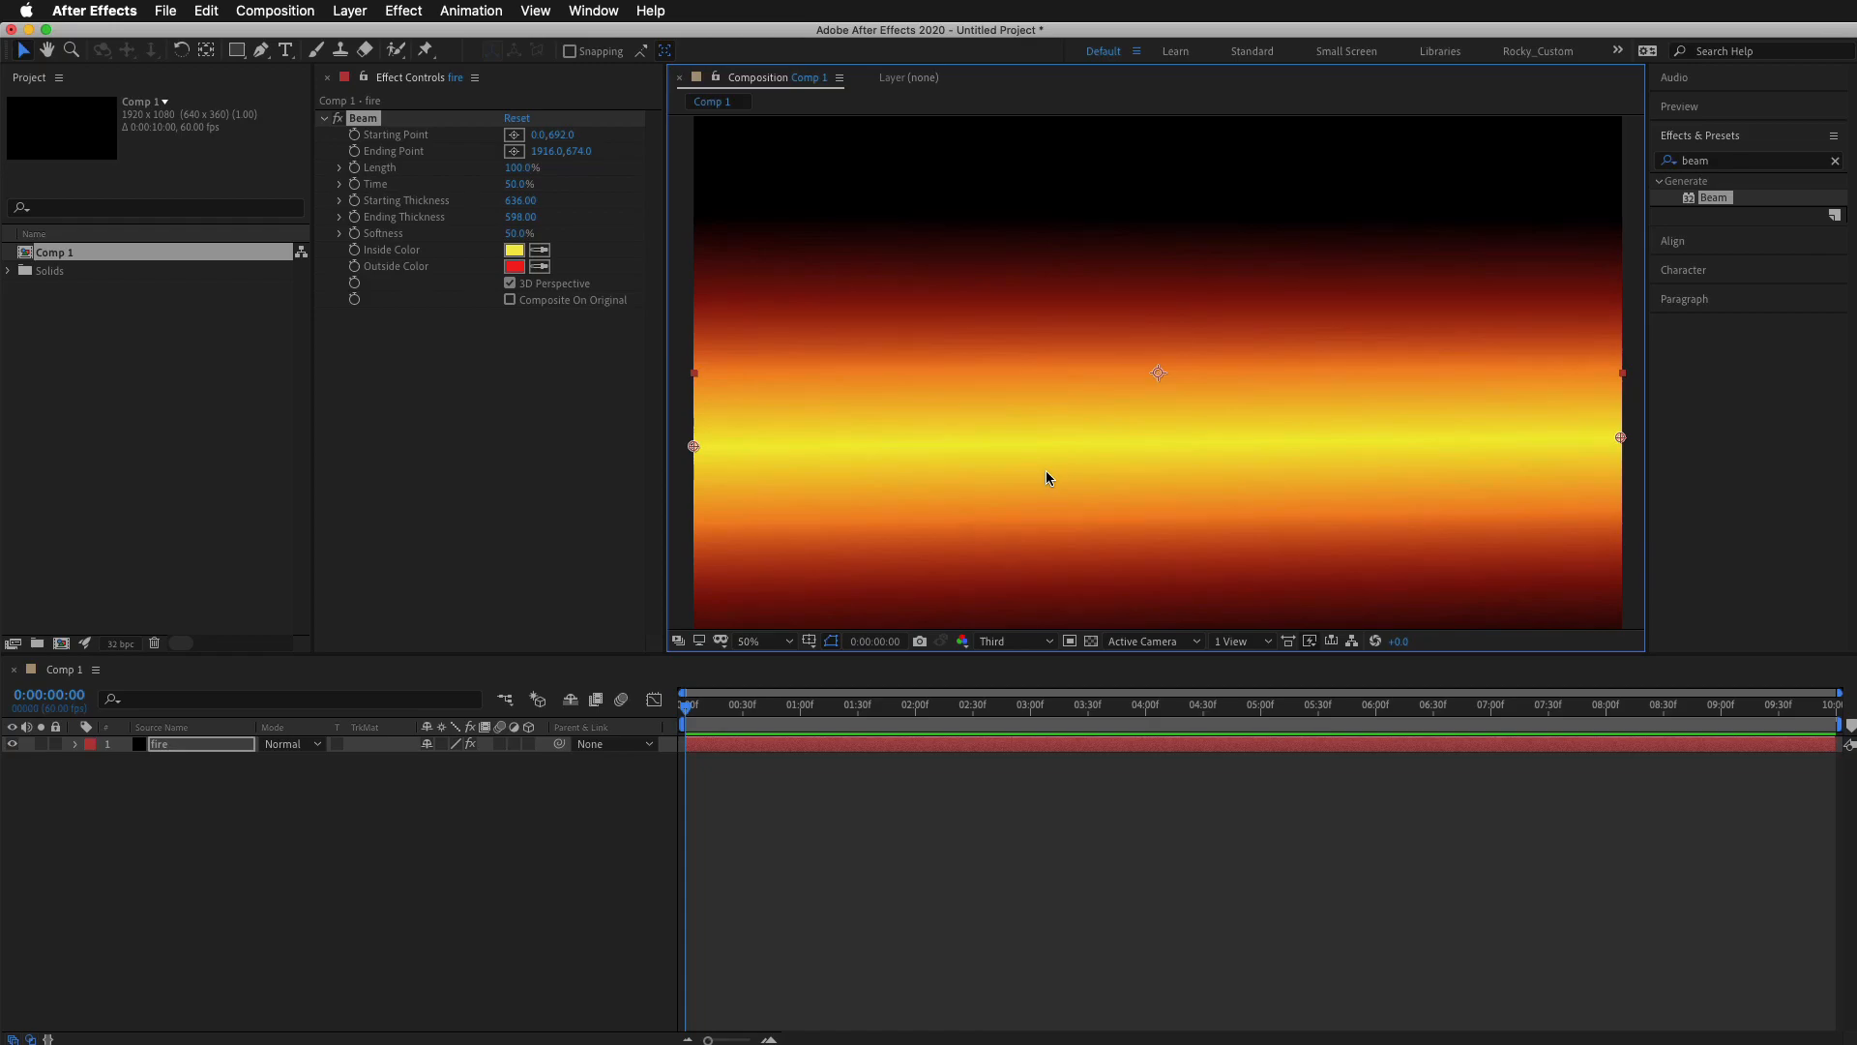
# Add the expression wiggle(3,200) to the beam's Starting Thickness.
pyautogui.keyDown('alt'); pyautogui.click(355, 205); pyautogui.keyUp('alt')
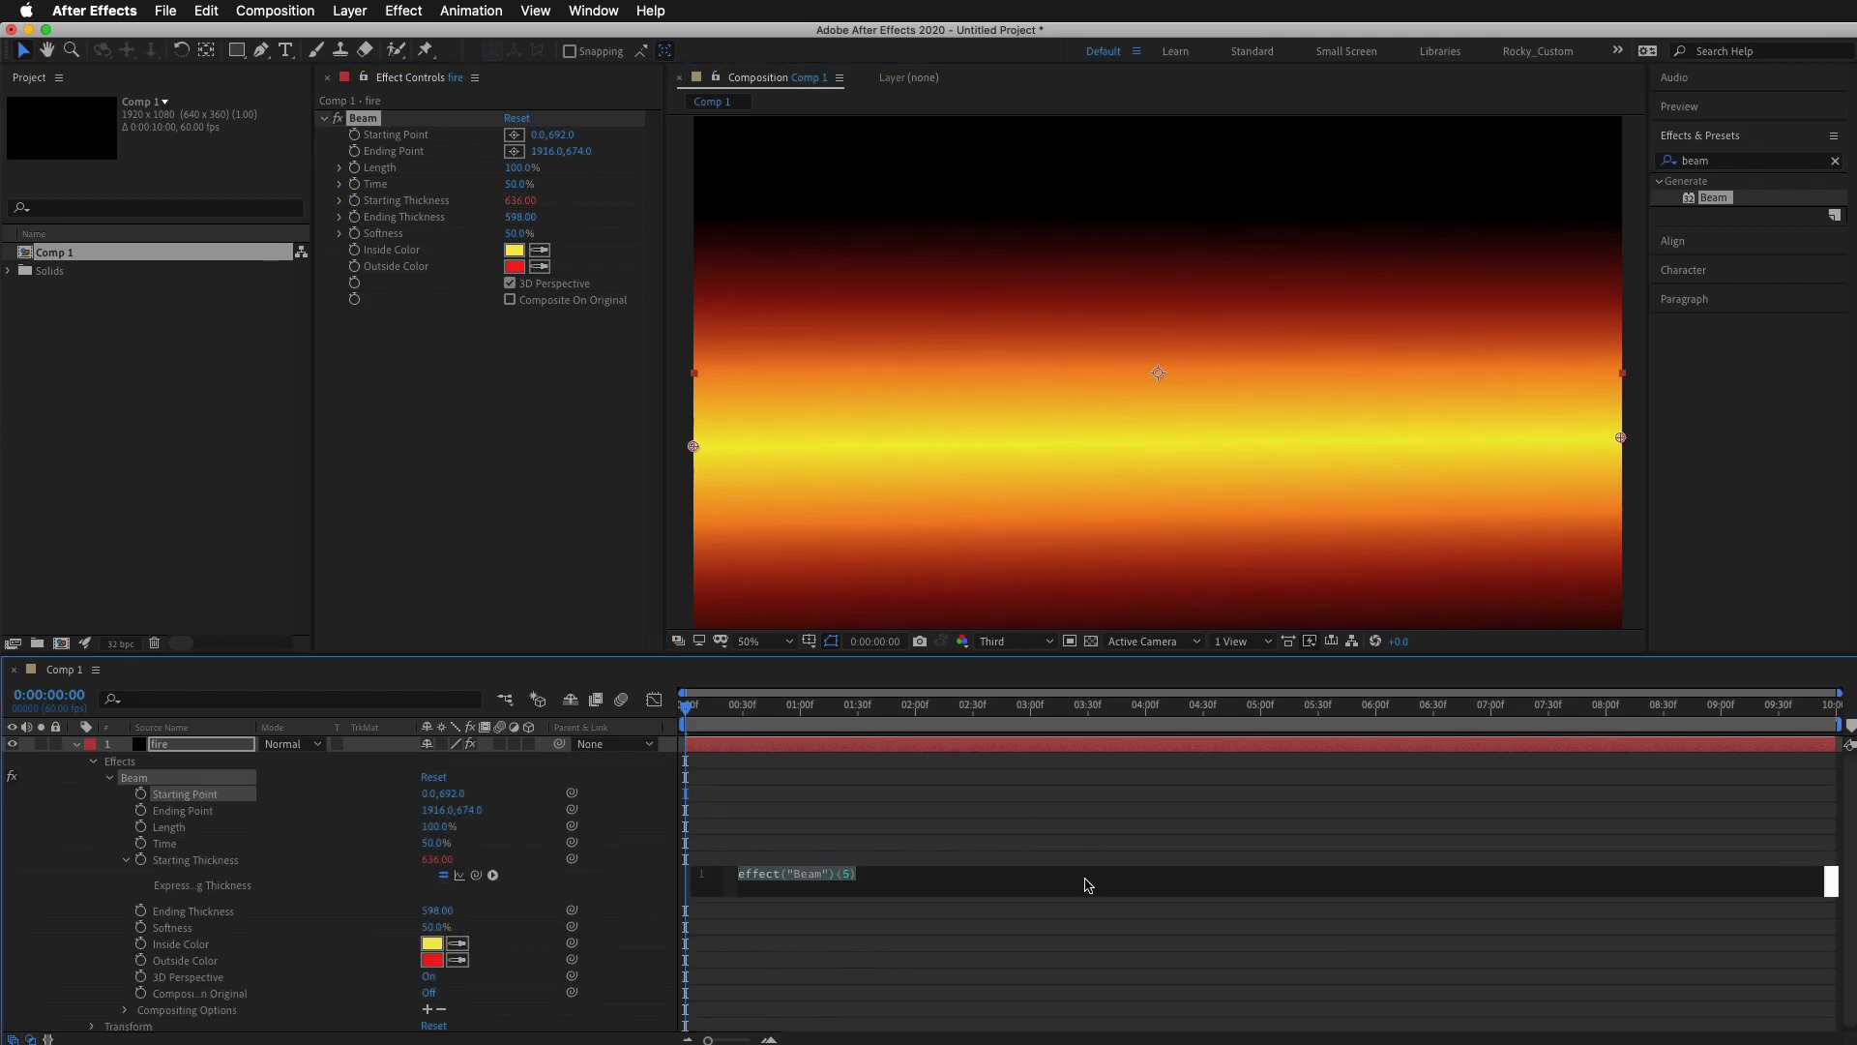
pyautogui.write('wig')
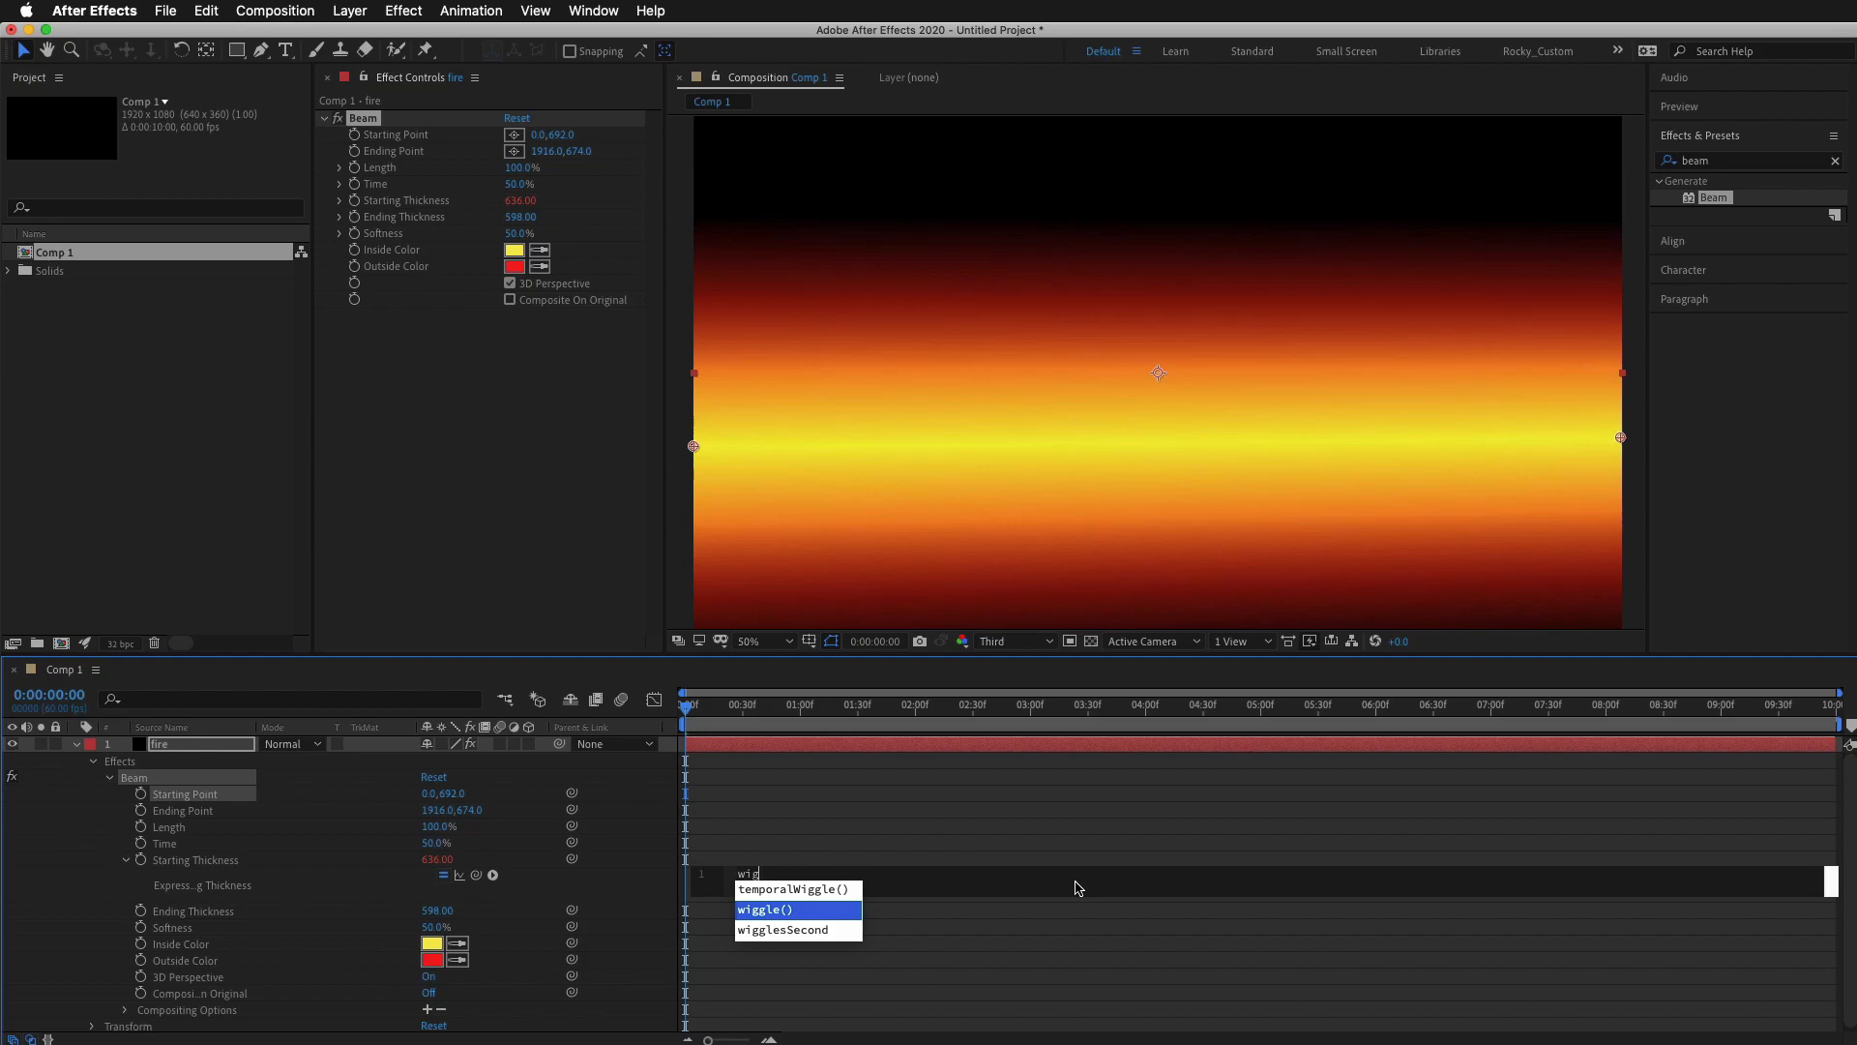
pyautogui.press('Return')
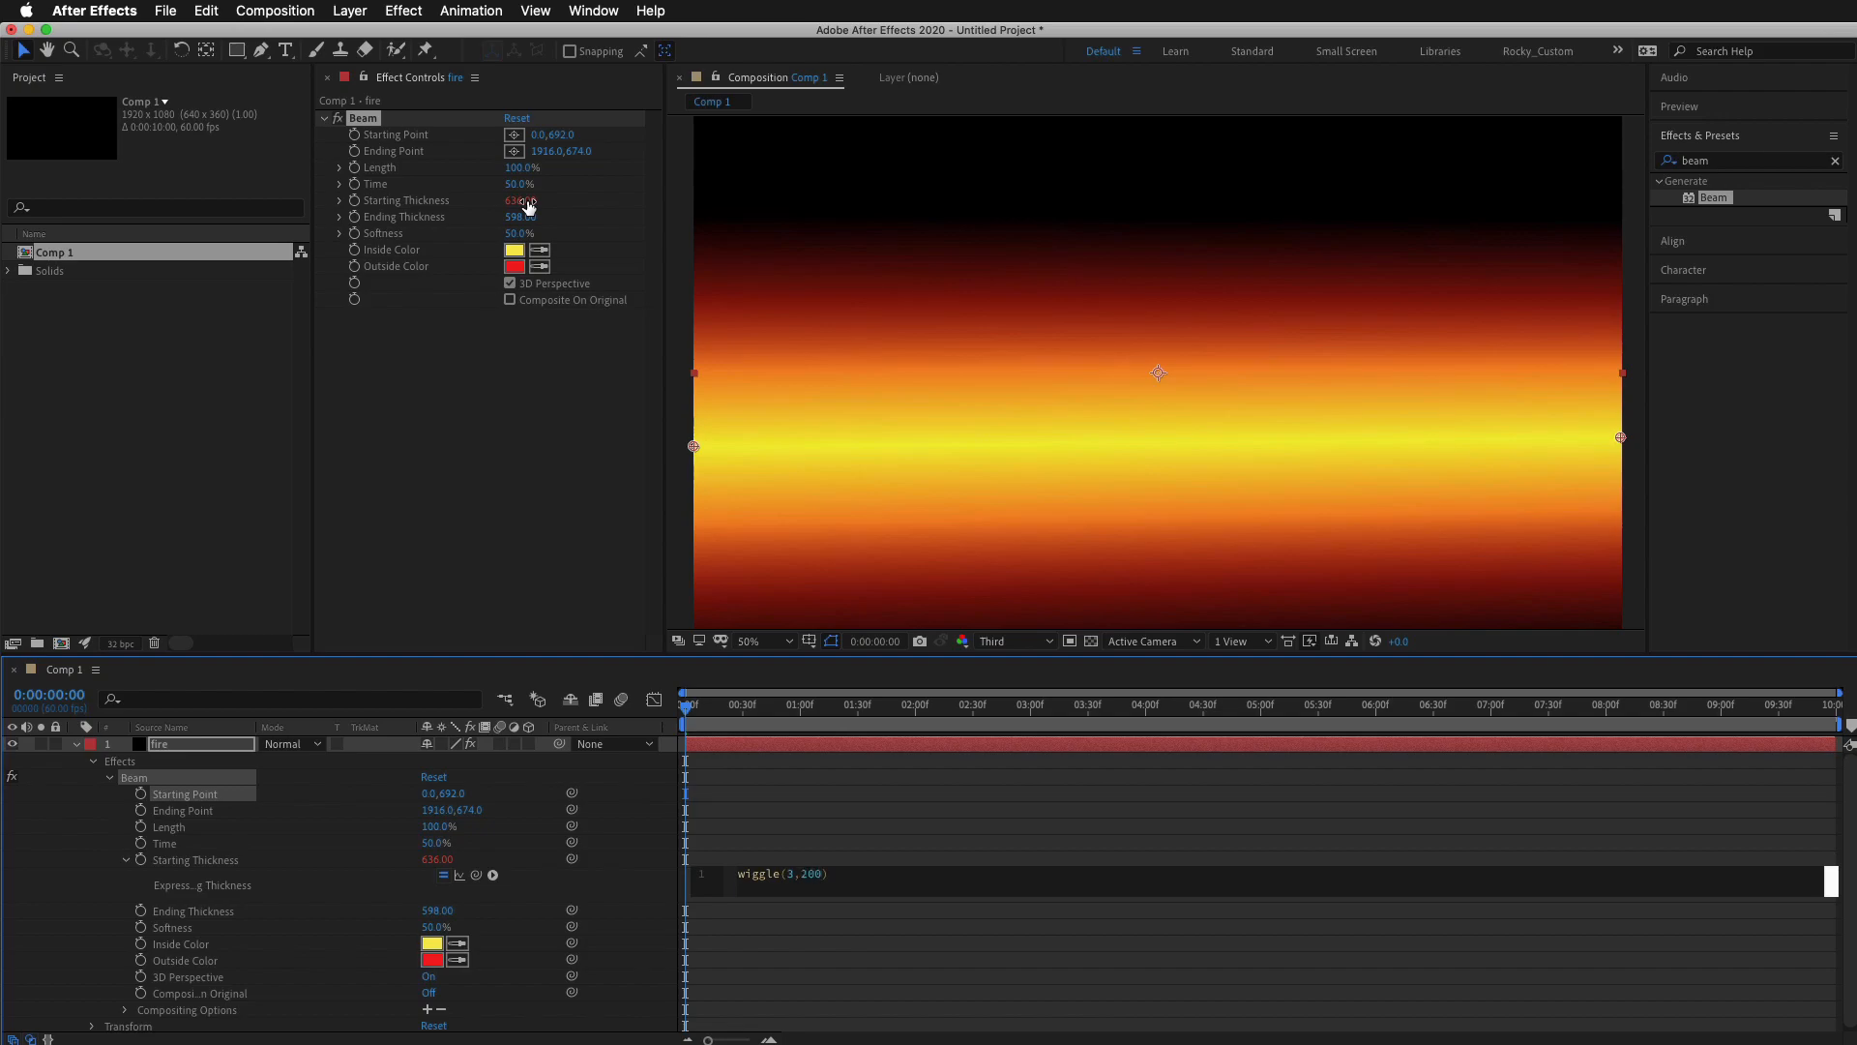
pyautogui.click(906, 984)
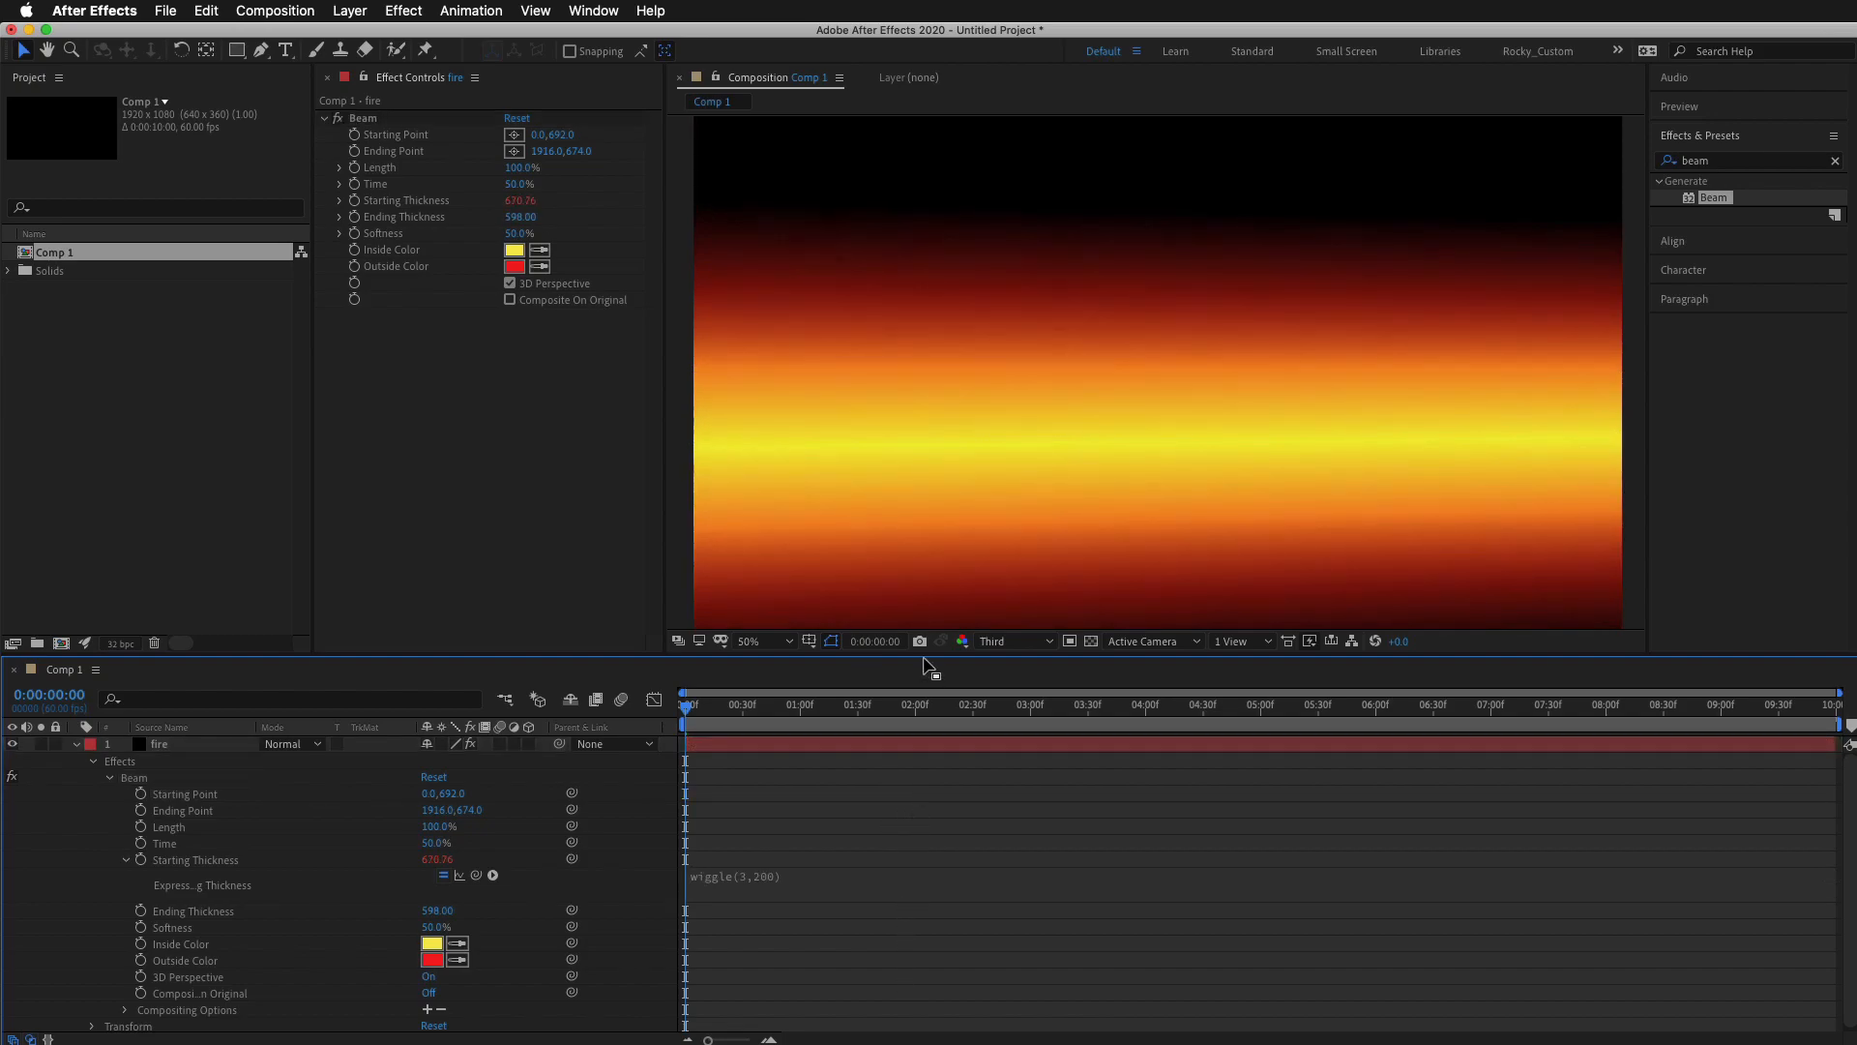
# Preview the beam animation and end the work area at 0:00:03:45.
pyautogui.press('space')
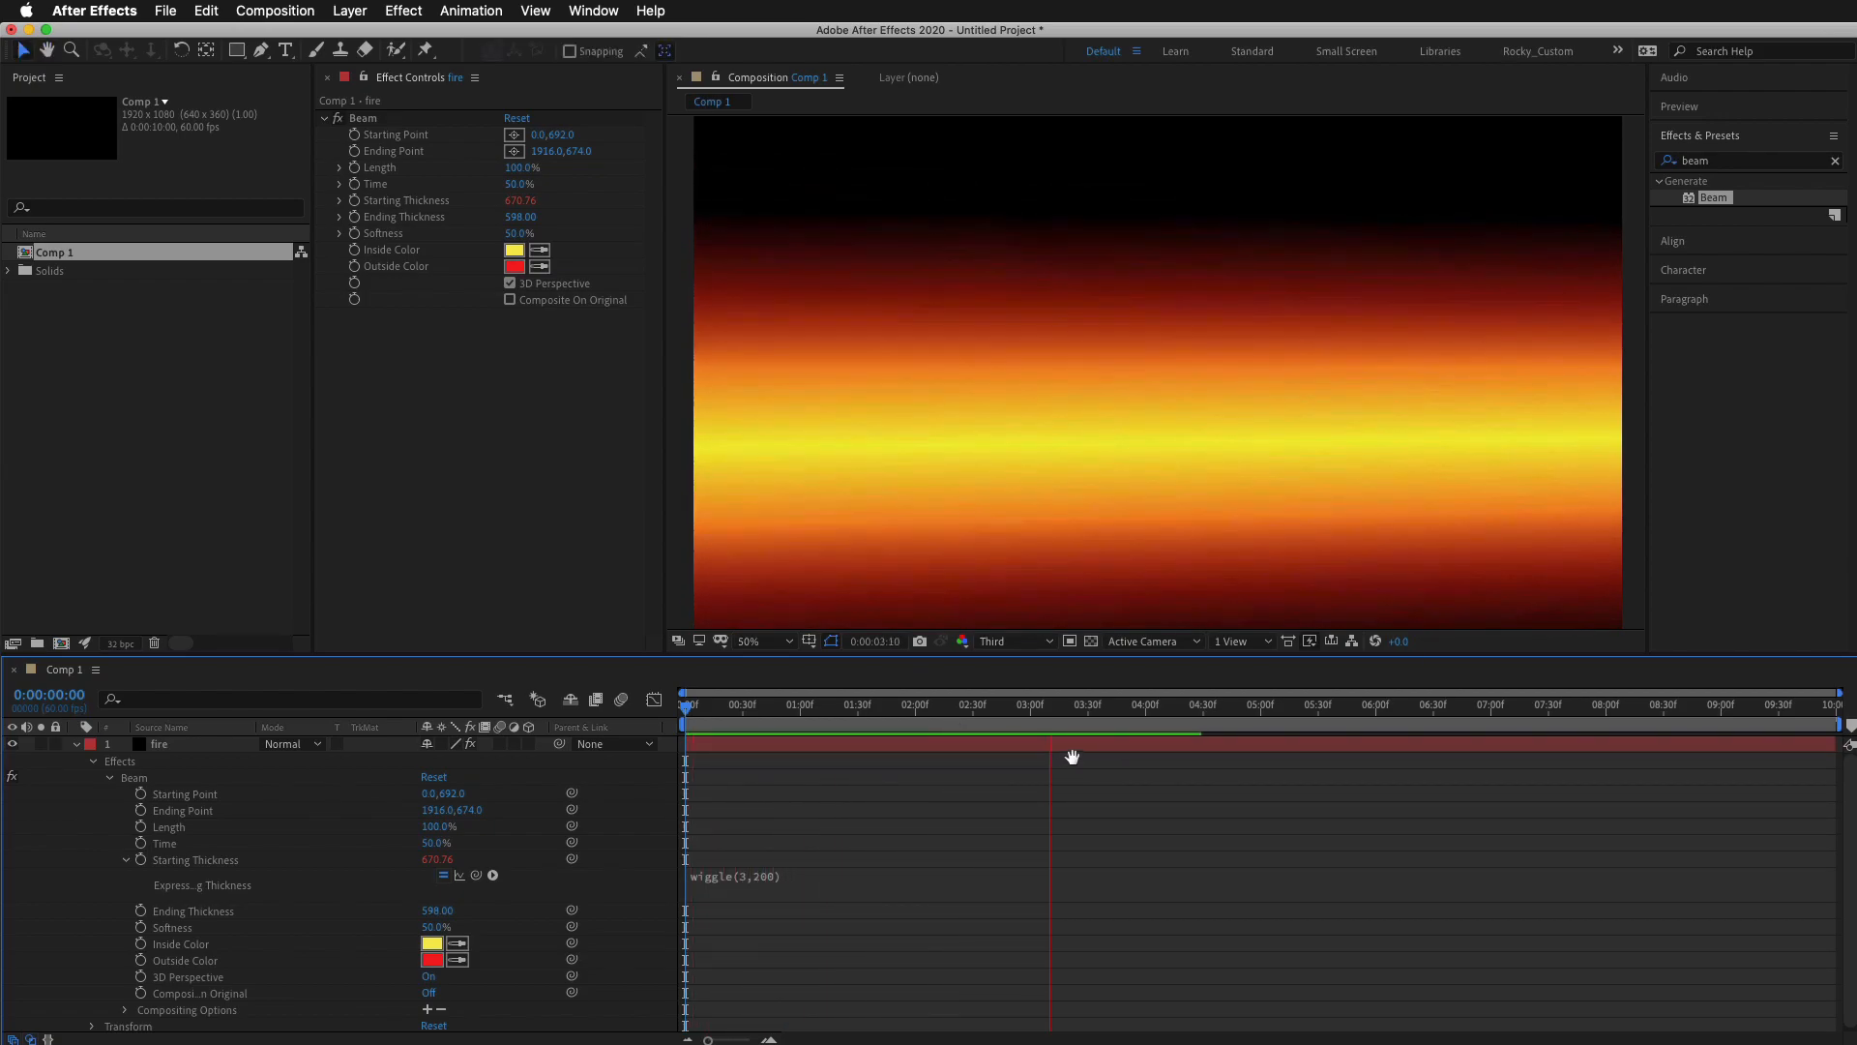
pyautogui.moveTo(1103, 714); pyautogui.dragTo(1119, 716)
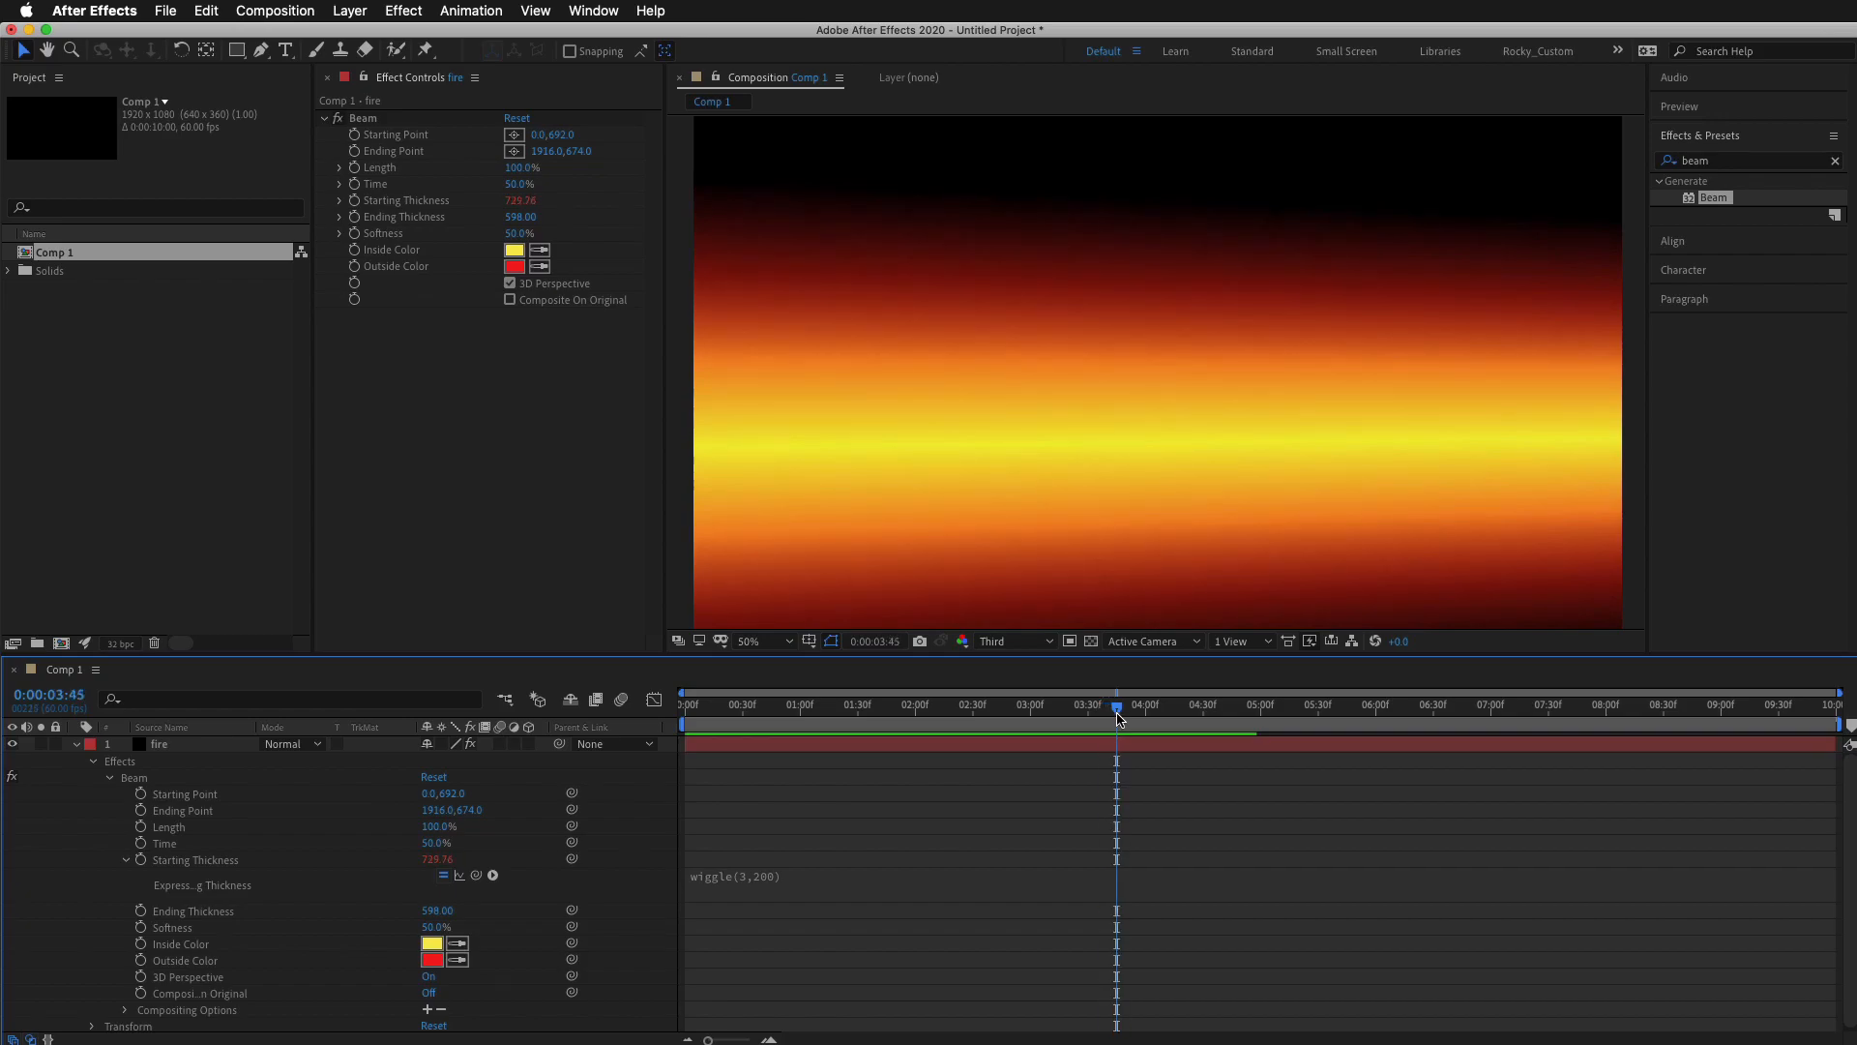
pyautogui.press('space')
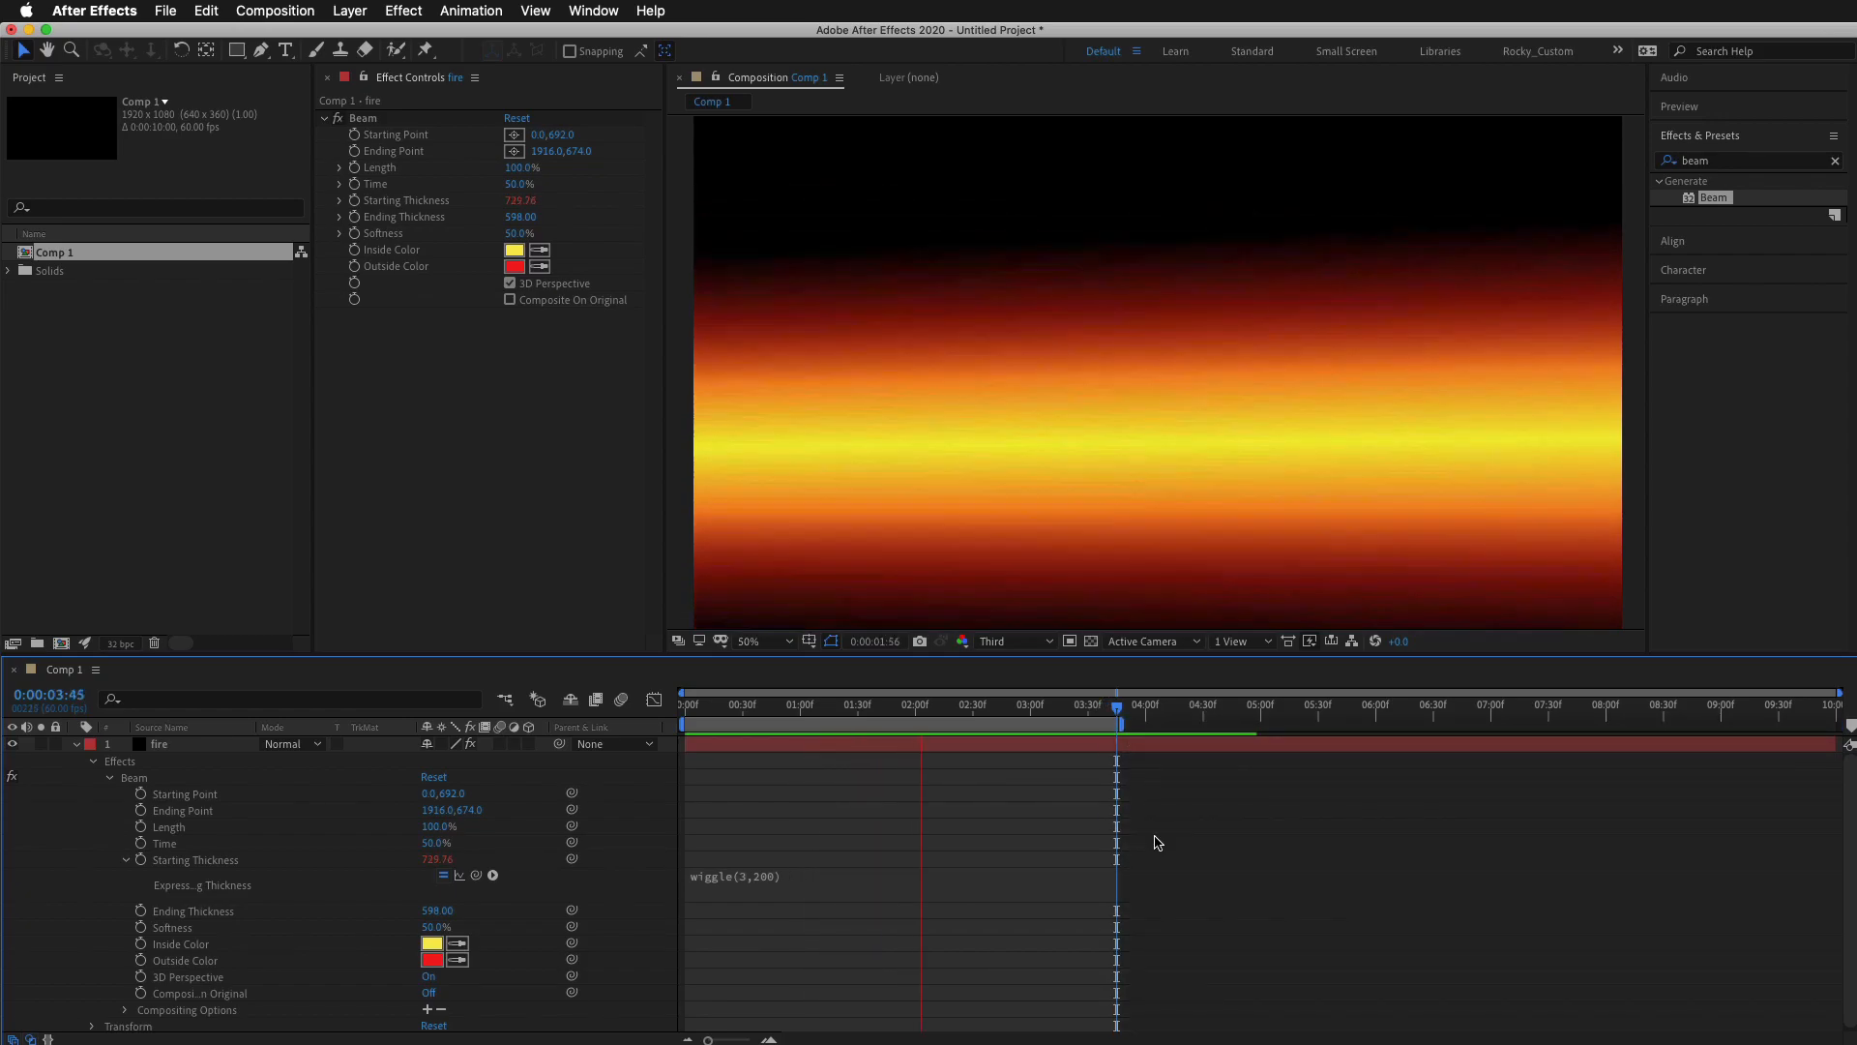
pyautogui.press('space')
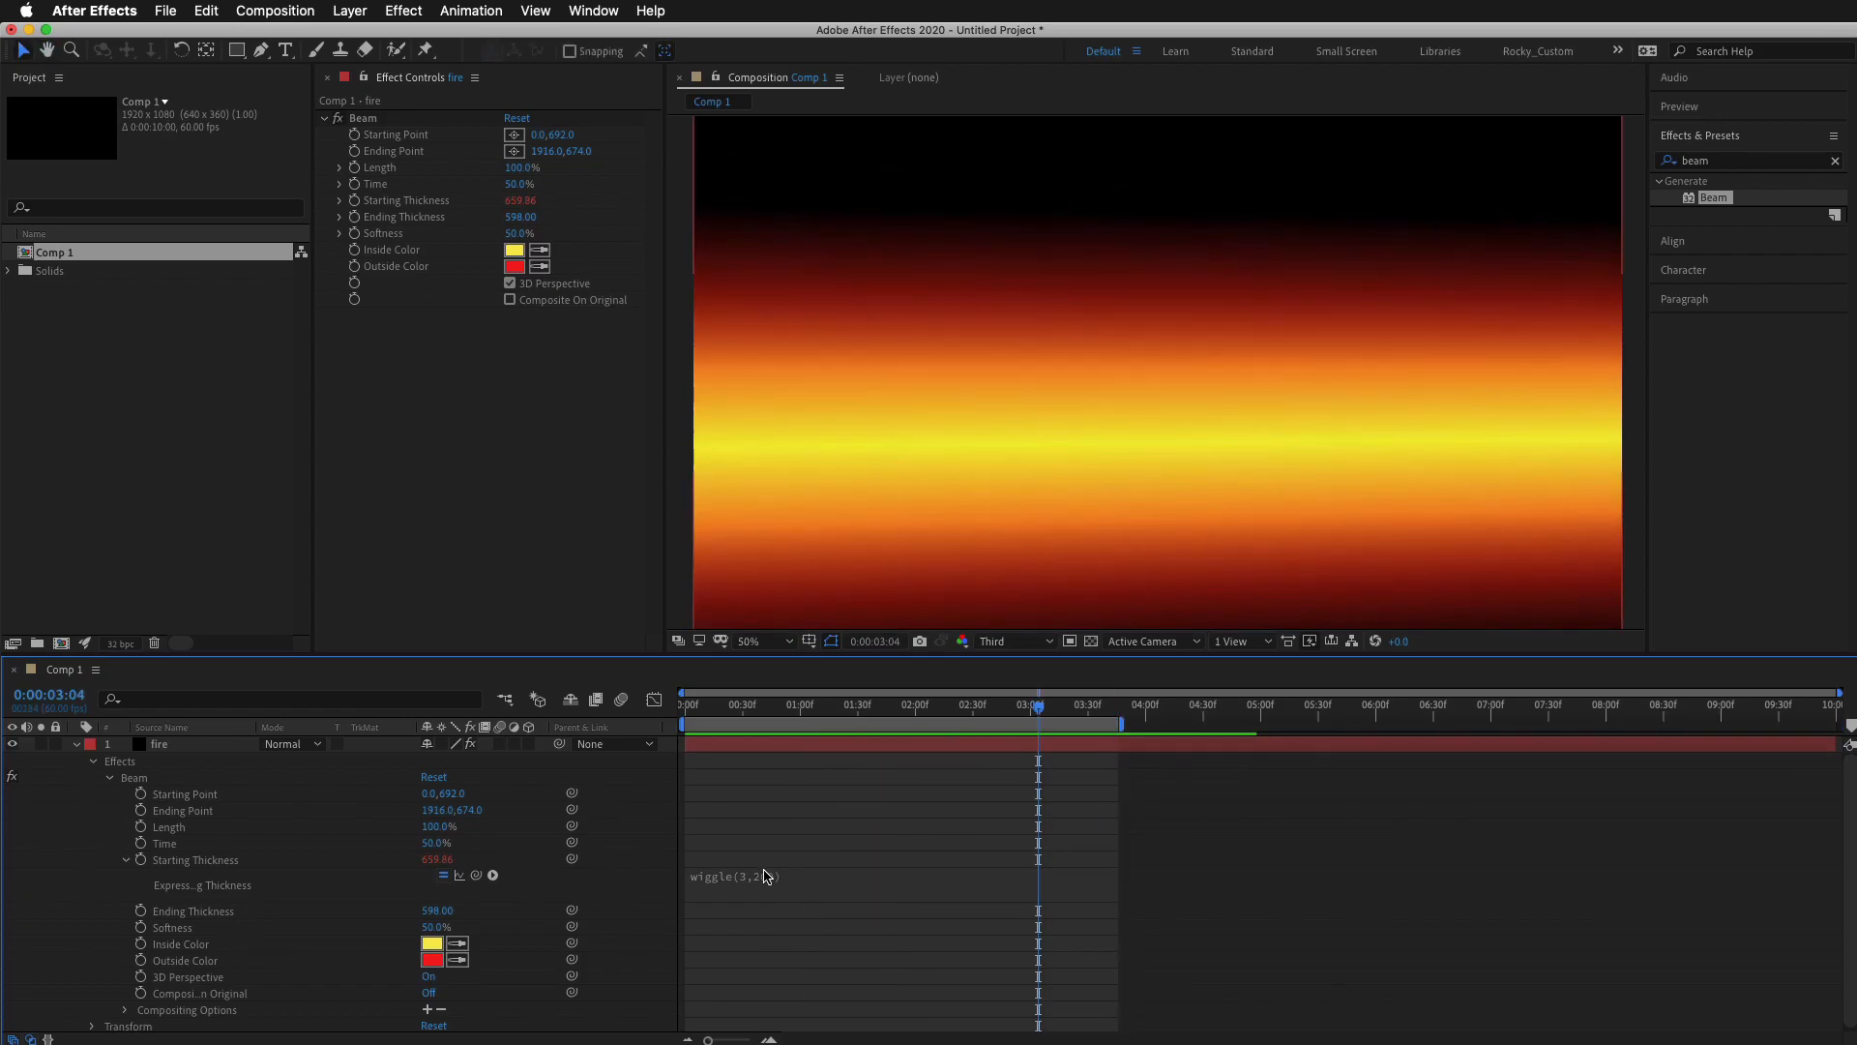
# Change the Starting Thickness expression to wiggle(2,200) and copy it.
pyautogui.click(766, 875)
pyautogui.click(793, 874)
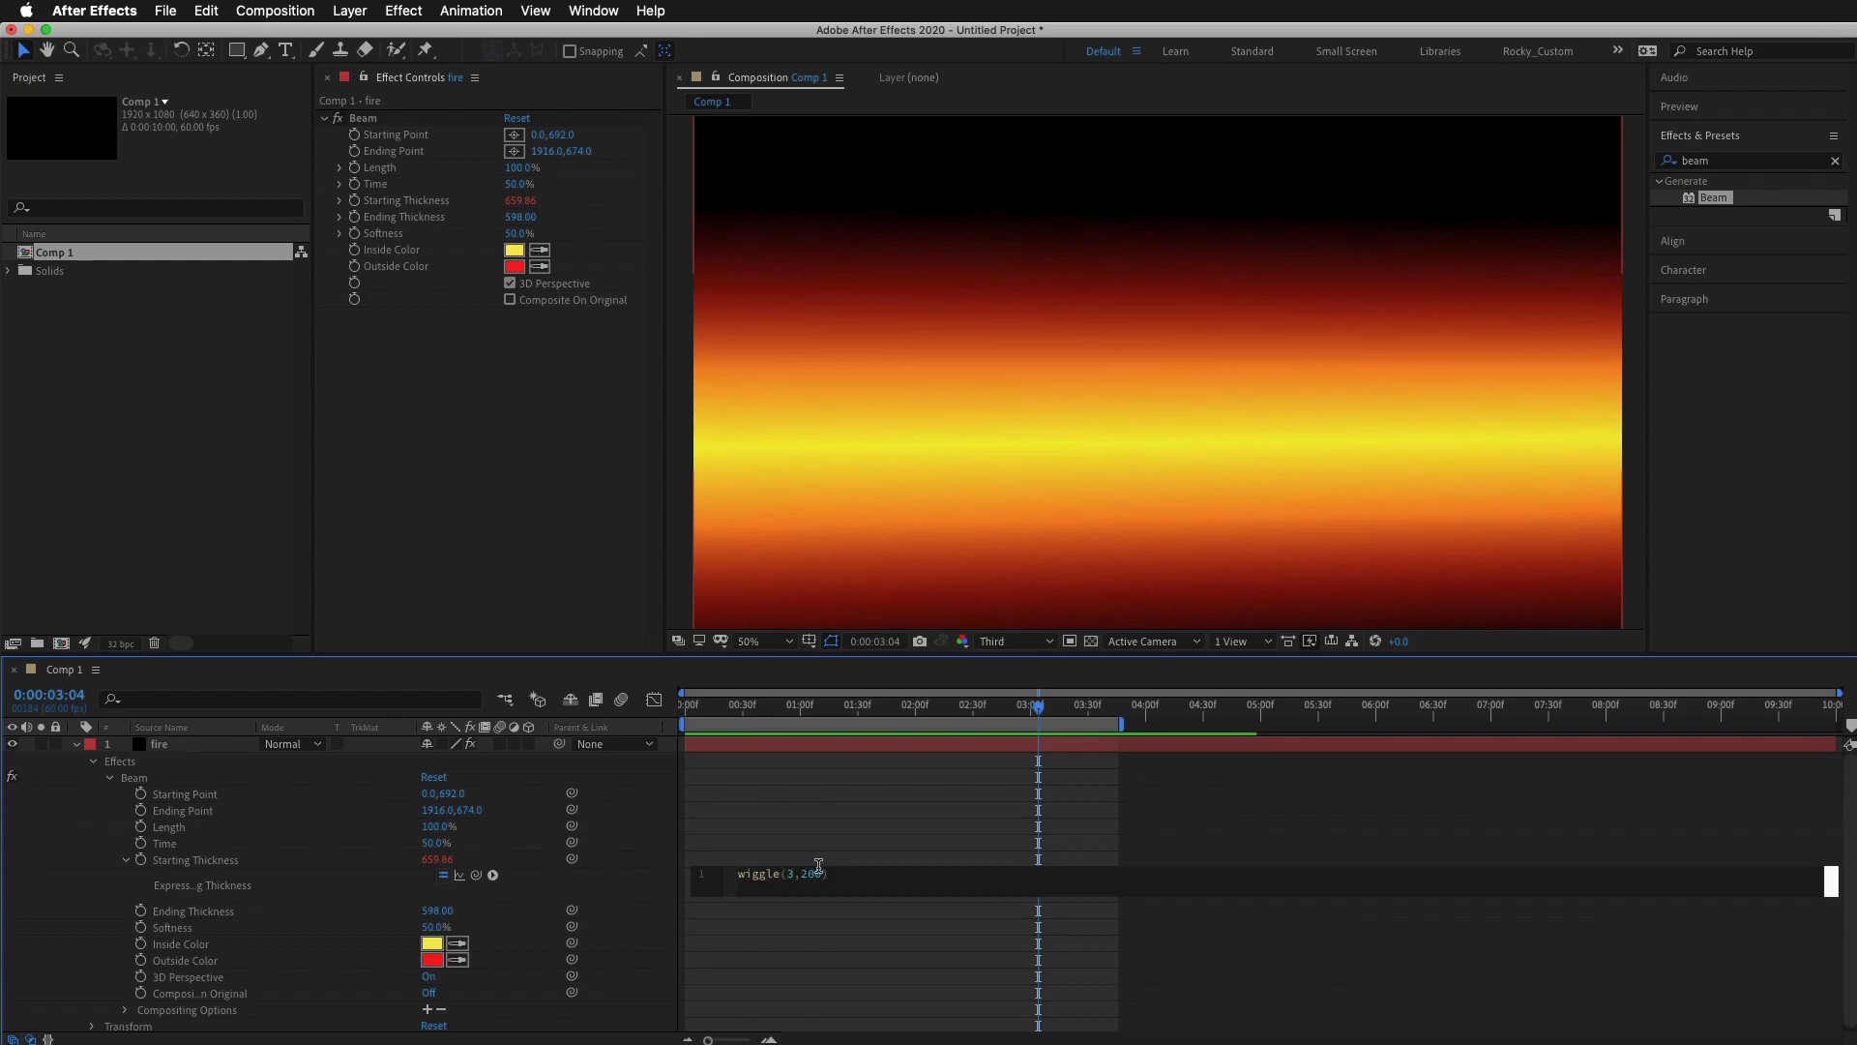
pyautogui.press('super+a')
pyautogui.press('super+c')
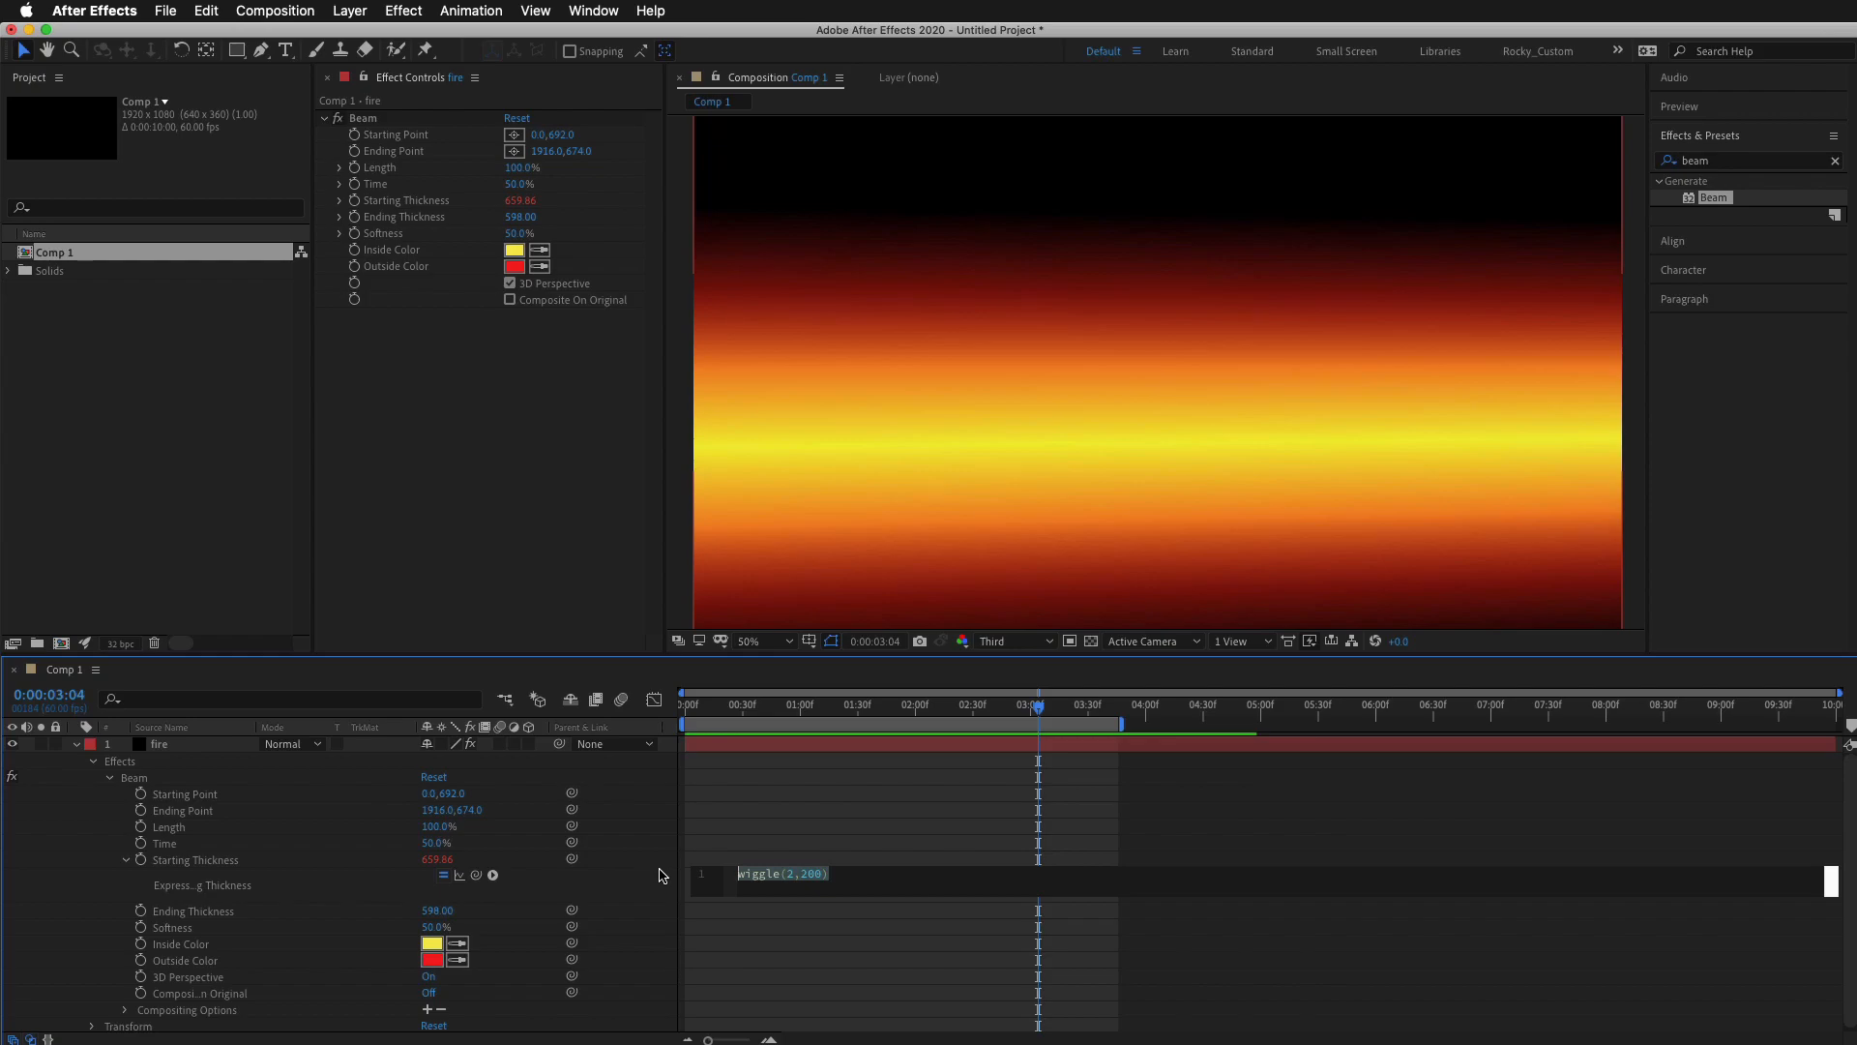
# Paste the copied expression onto the beam's Ending Thickness, change it to wiggle(2.5,160), and preview the animation.
pyautogui.keyDown('alt'); pyautogui.click(354, 217); pyautogui.keyUp('alt')
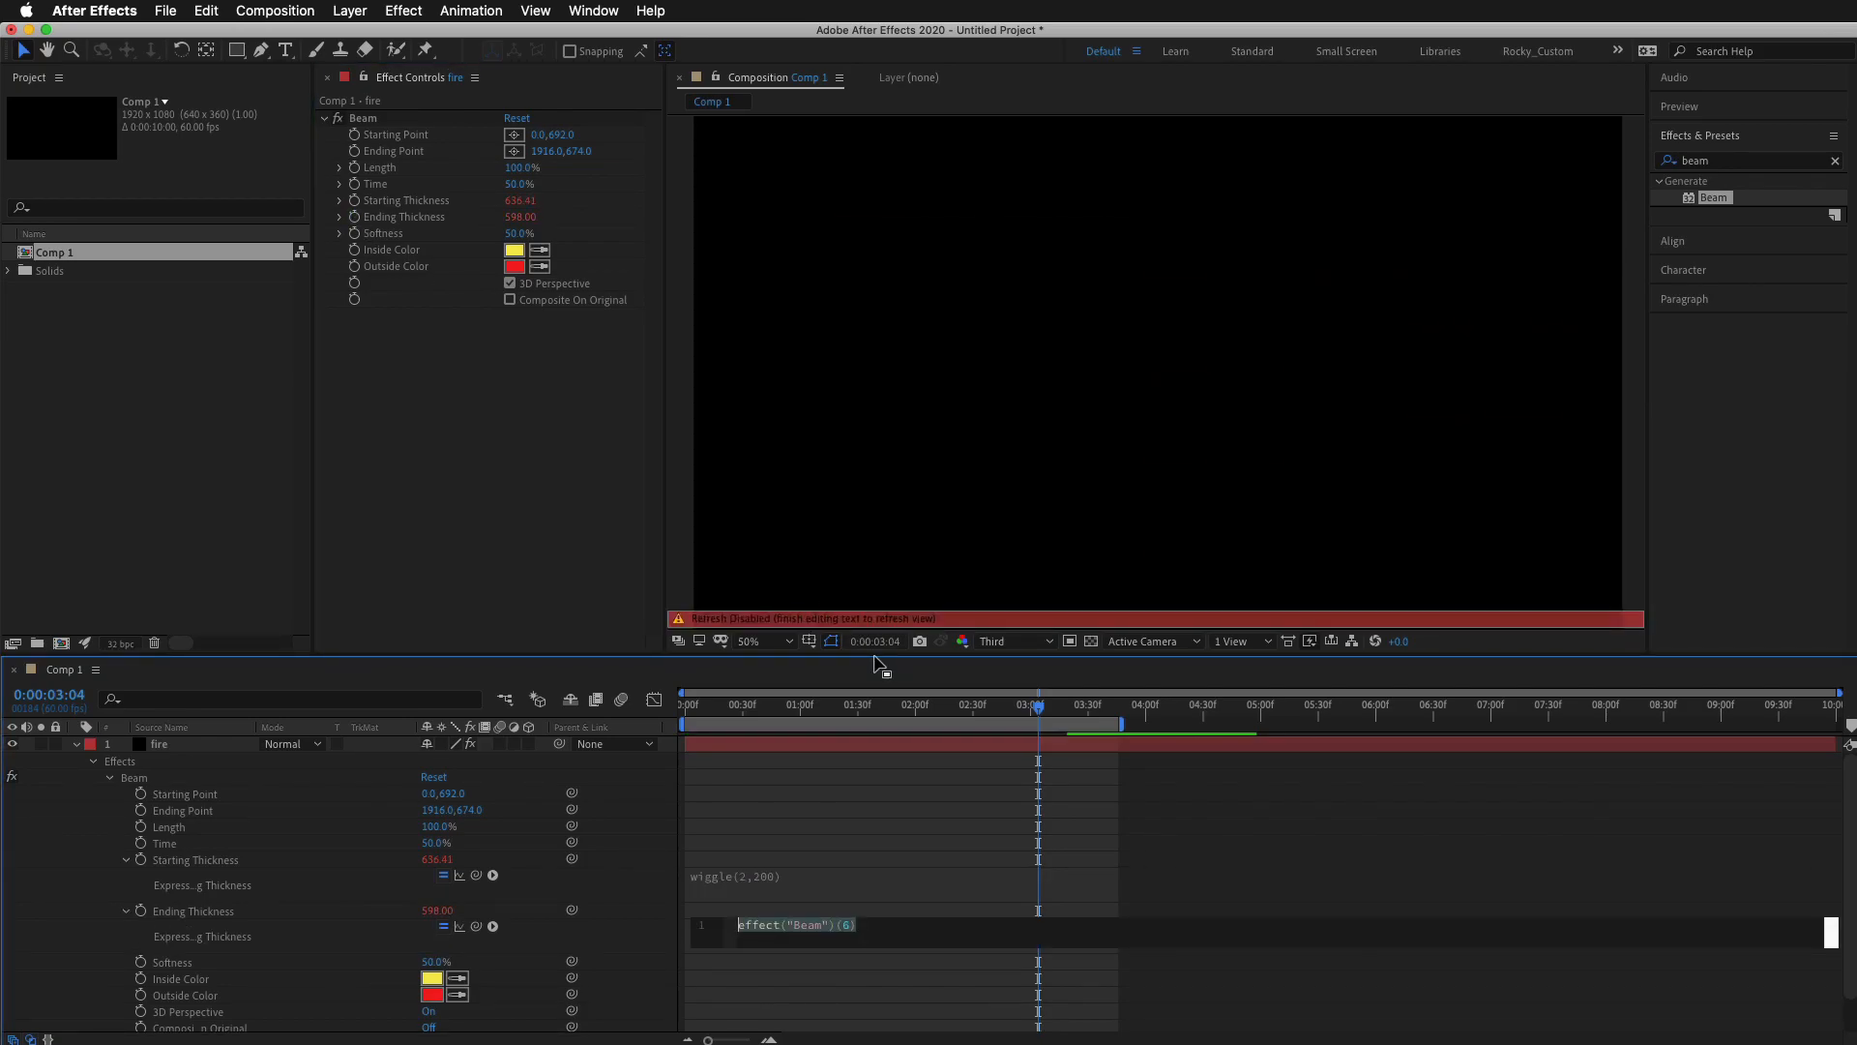
pyautogui.press('super+v')
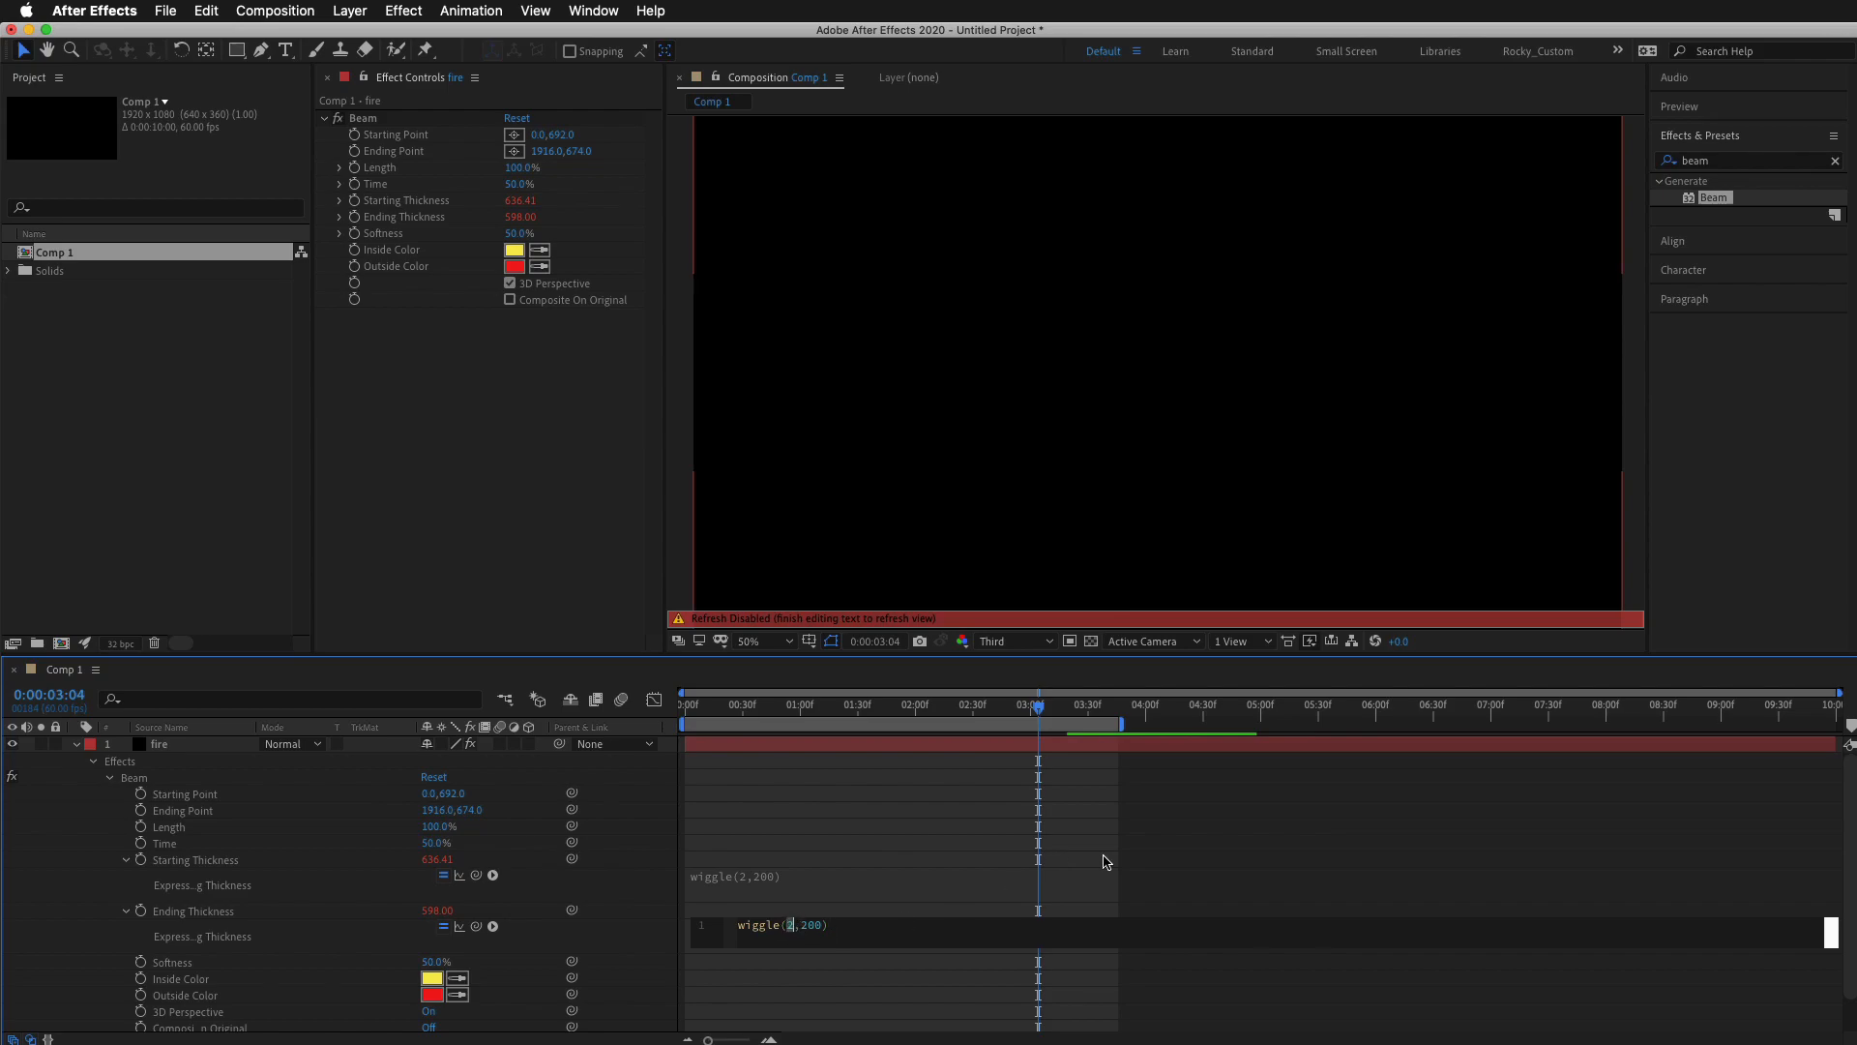
pyautogui.write('.5')
pyautogui.write('1')
pyautogui.click(1304, 468)
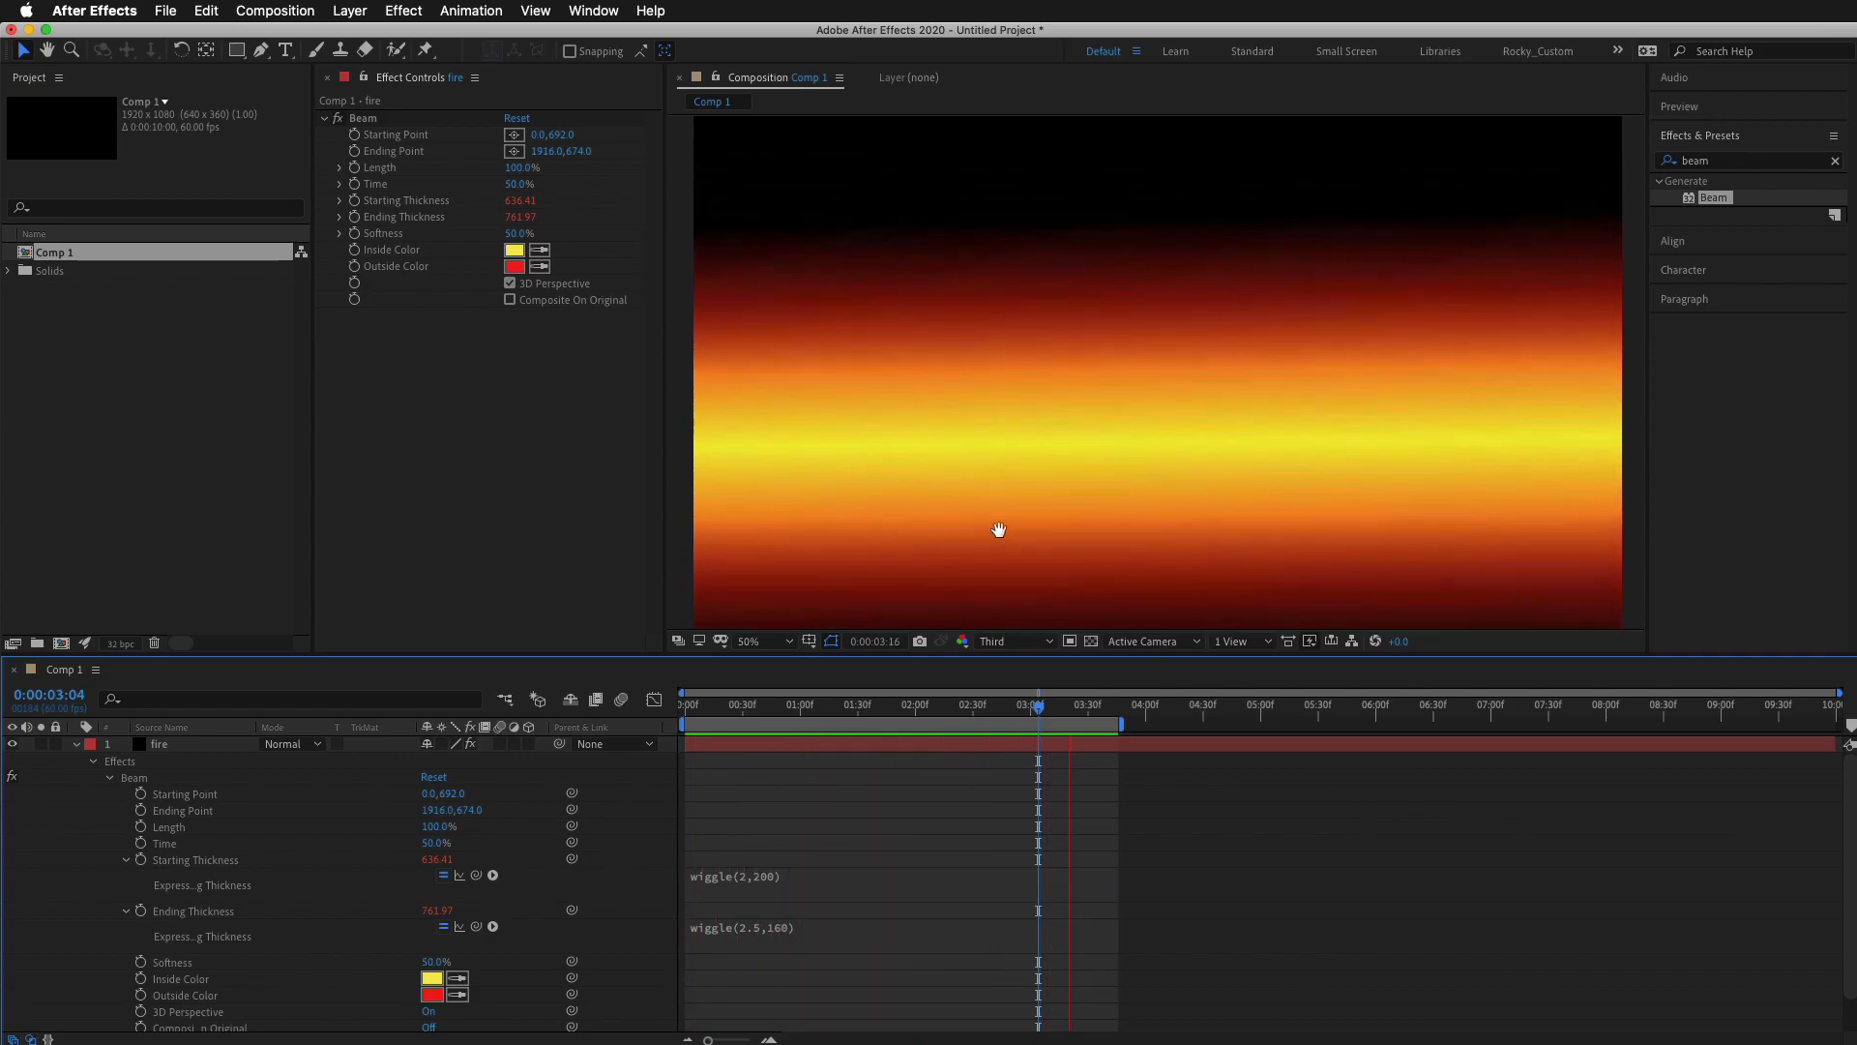
pyautogui.press('space')
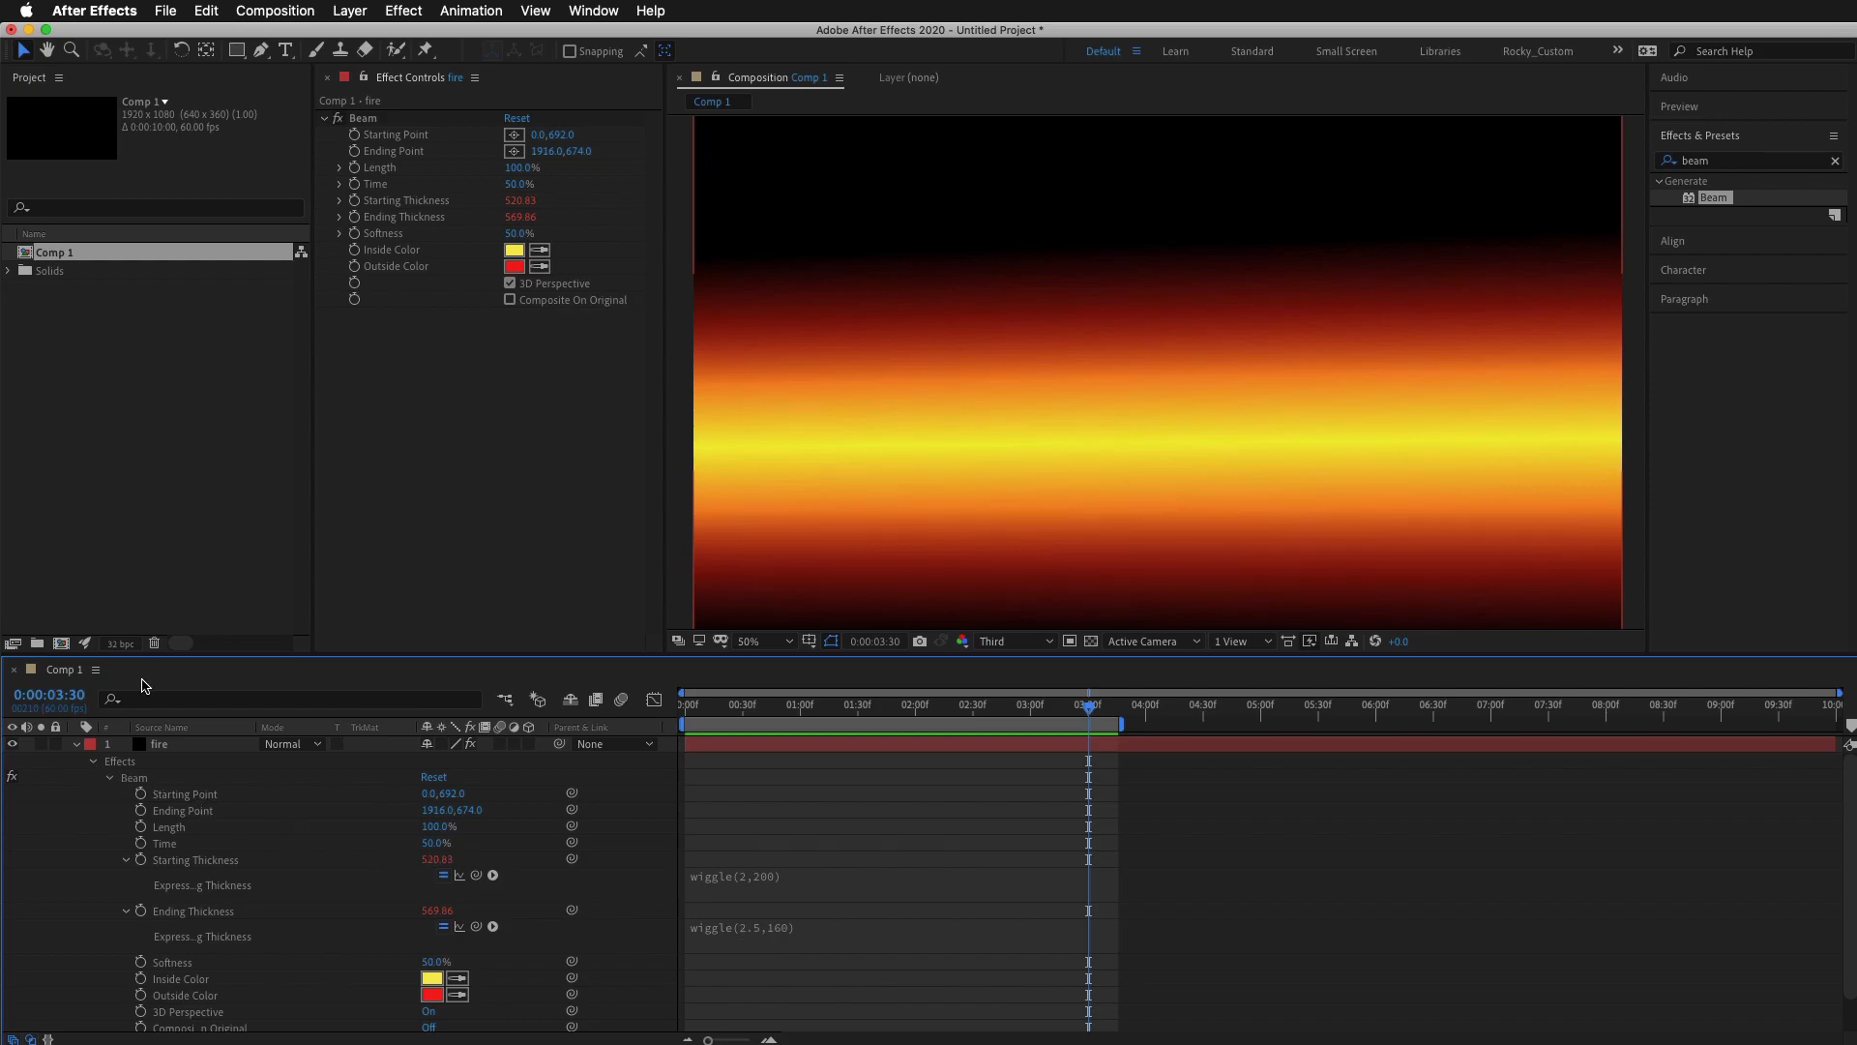
# Add the expression wiggle(2,100) to the beam's Starting Point and preview the animation.
pyautogui.click(93, 761)
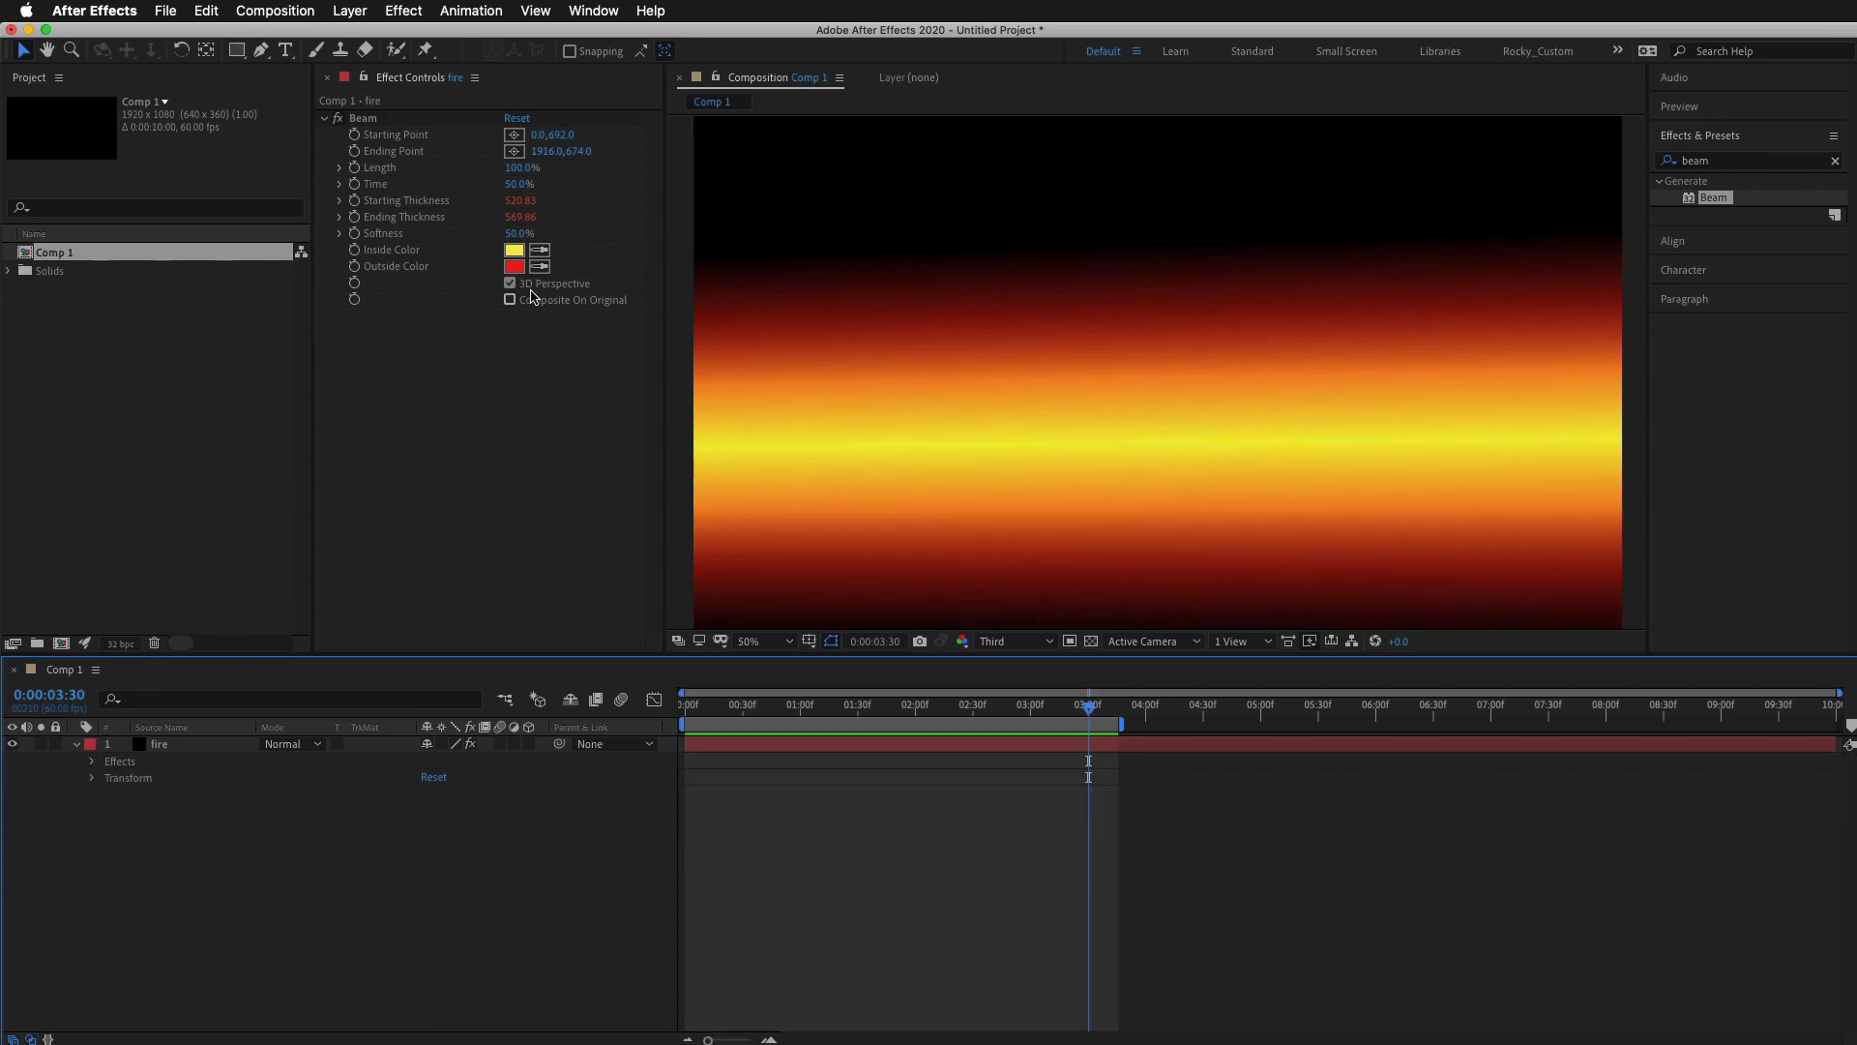
pyautogui.click(392, 156)
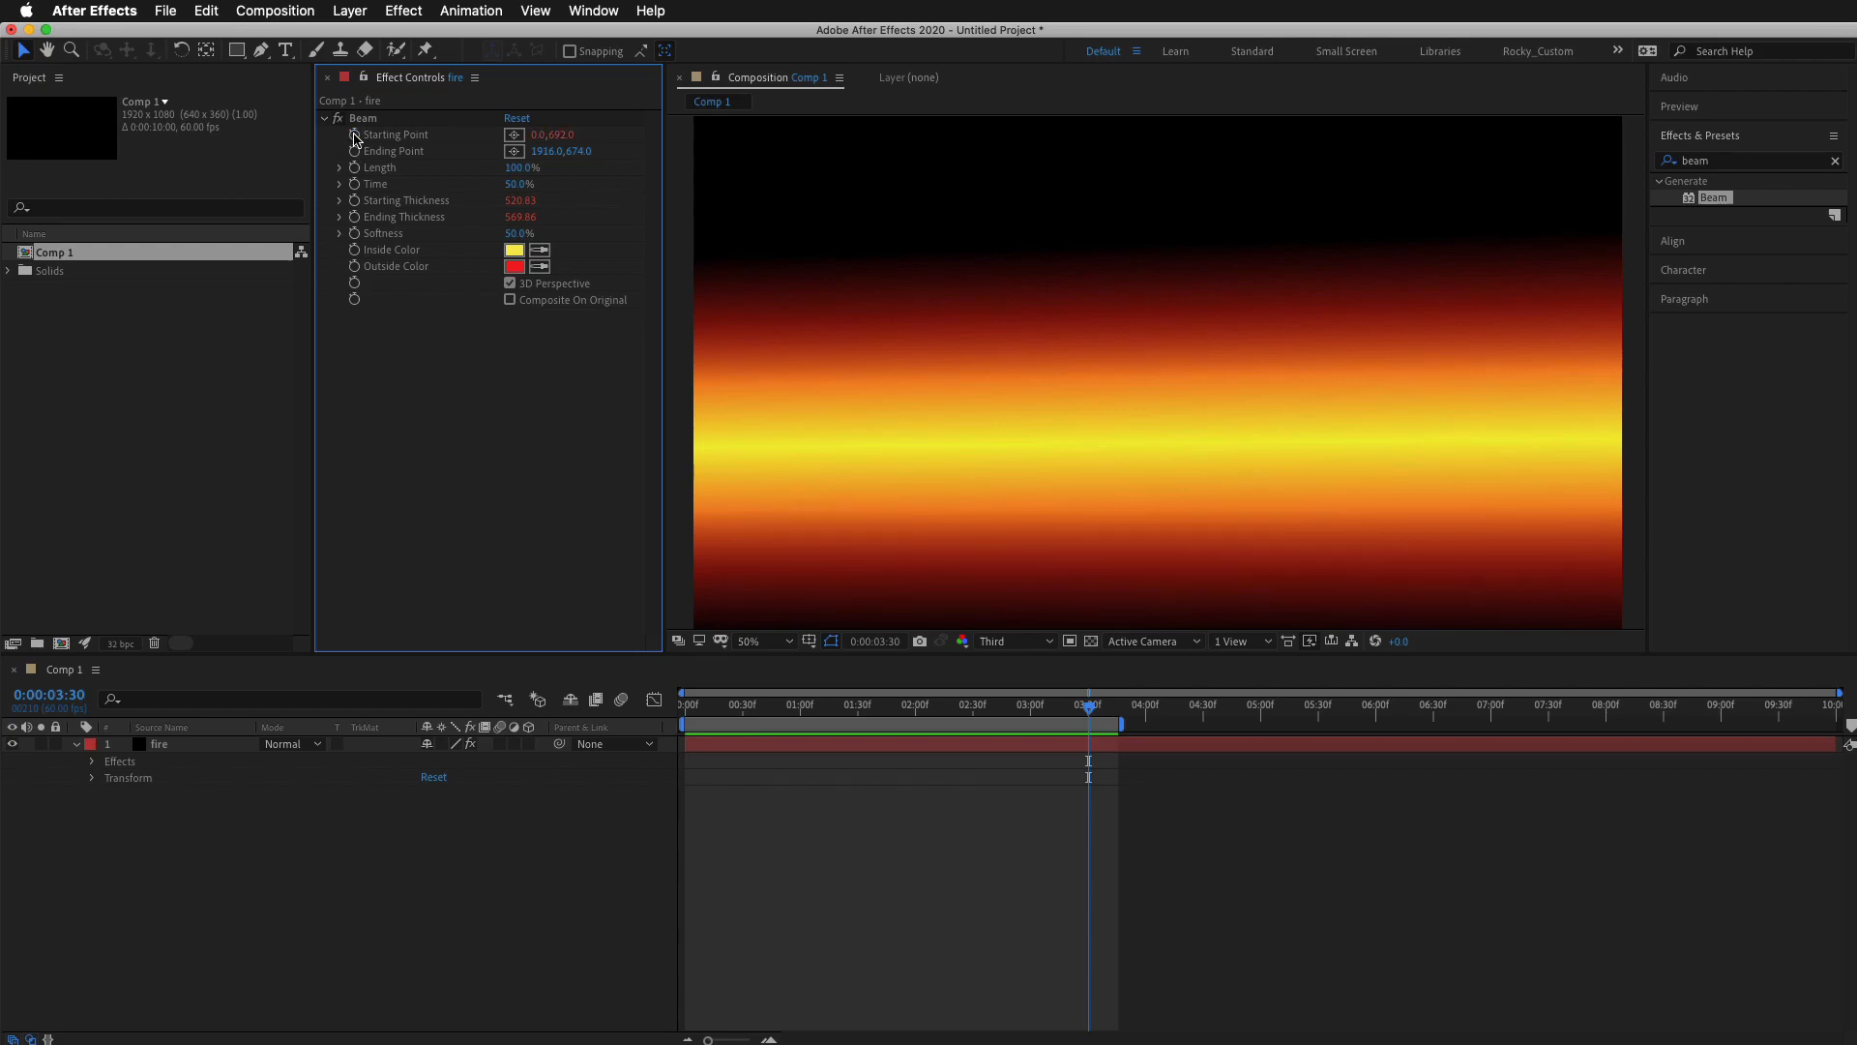
pyautogui.keyDown('alt'); pyautogui.click(355, 138); pyautogui.keyUp('alt')
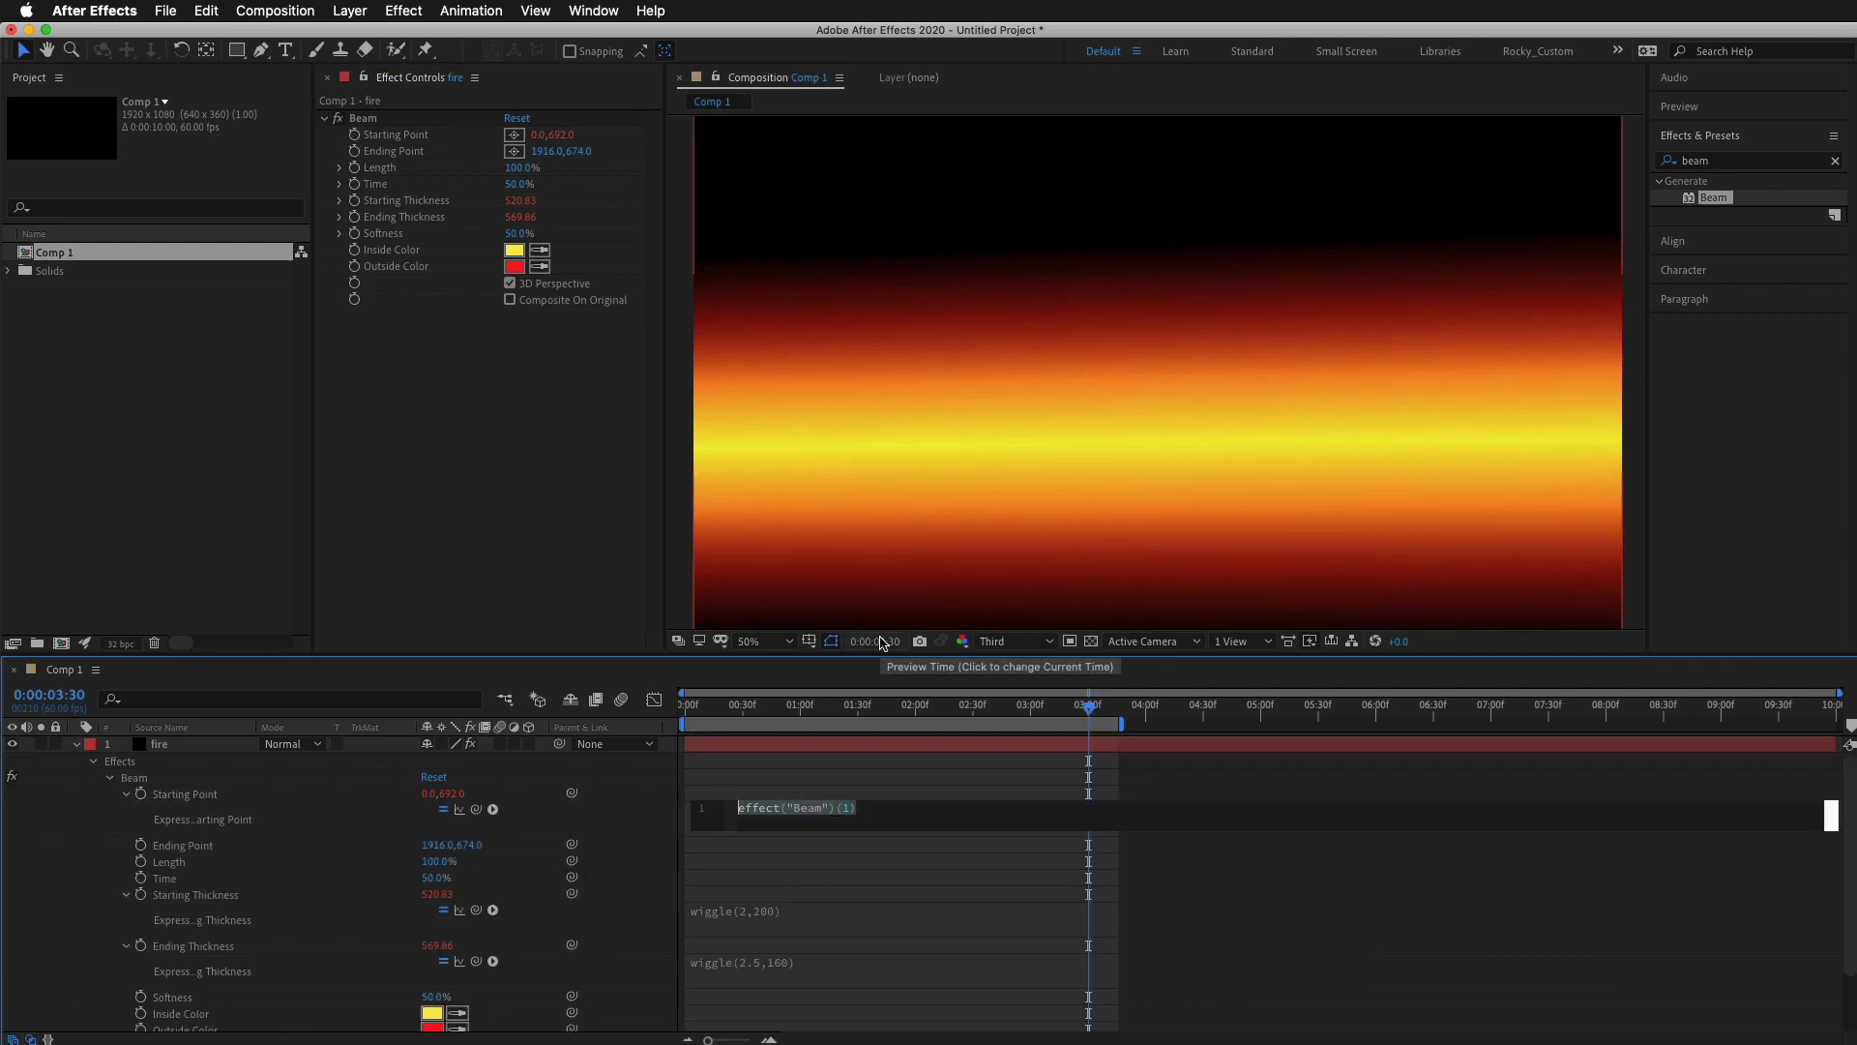
pyautogui.press('super+v')
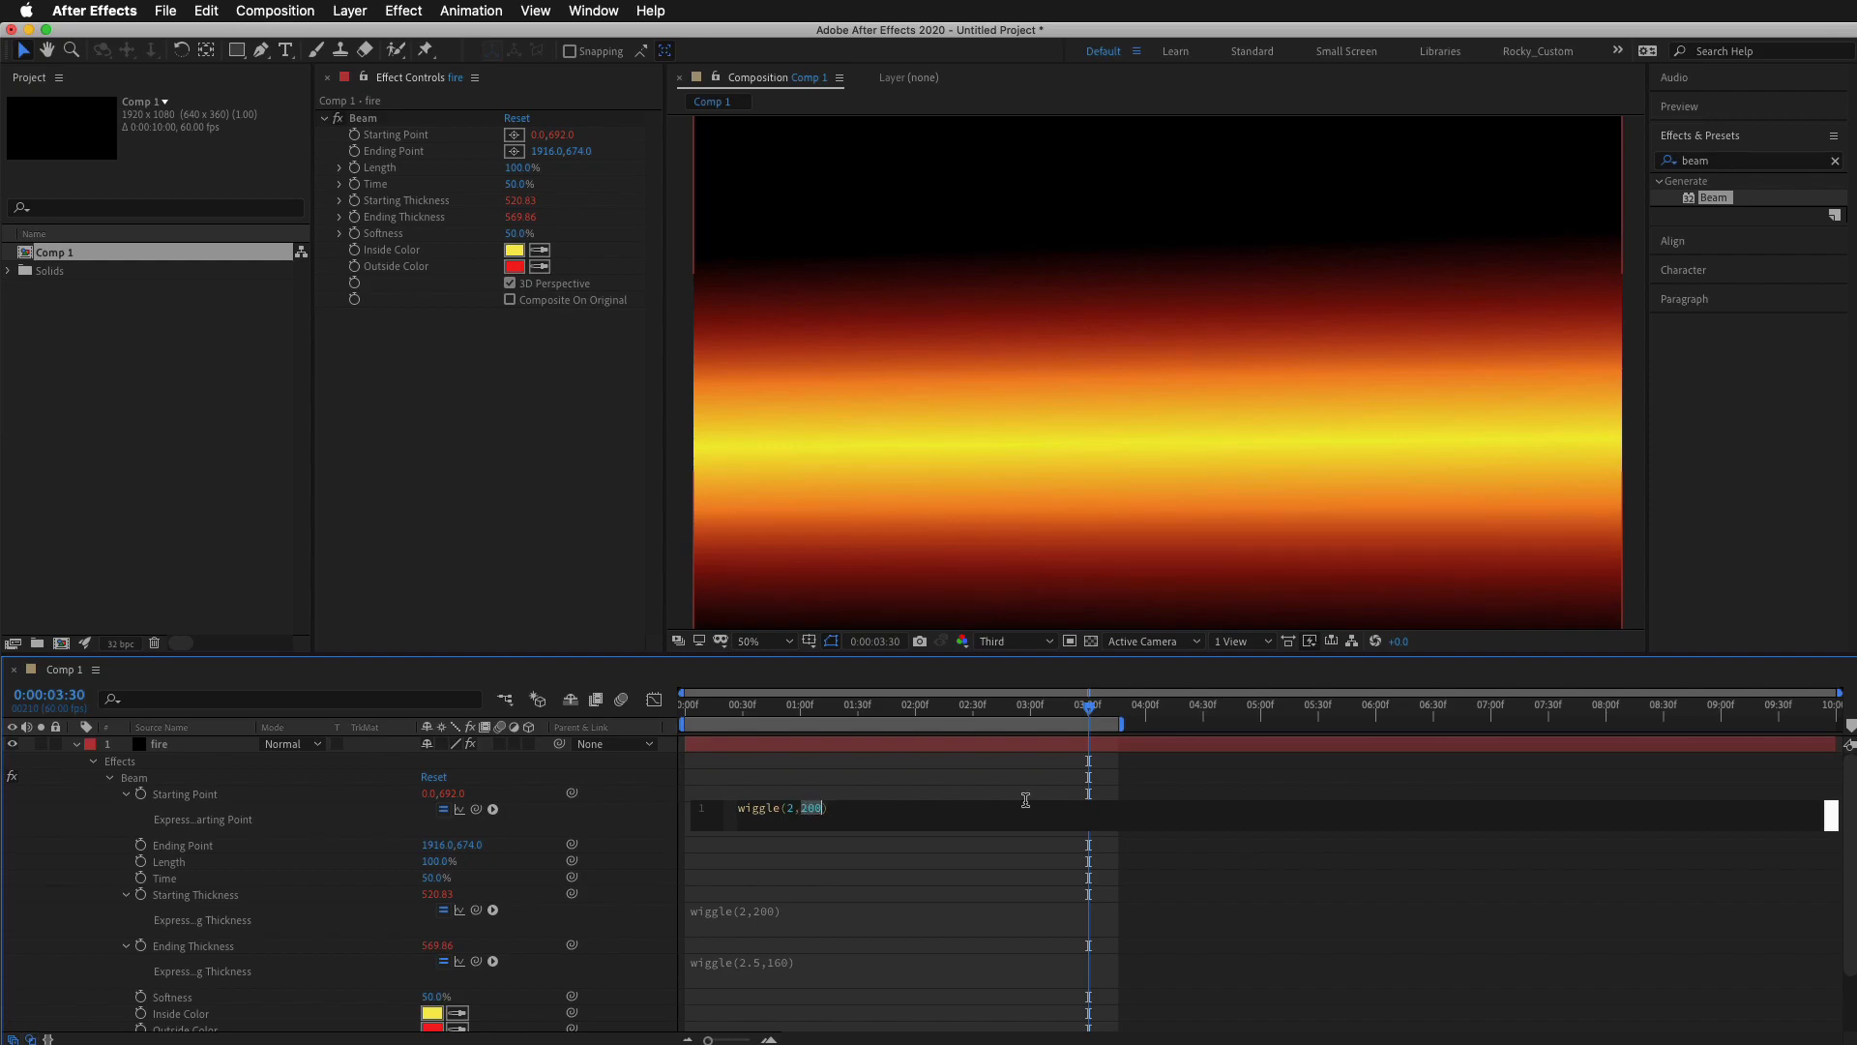
pyautogui.write('1')
pyautogui.click(1019, 855)
pyautogui.scroll(-2, 1081, 517)
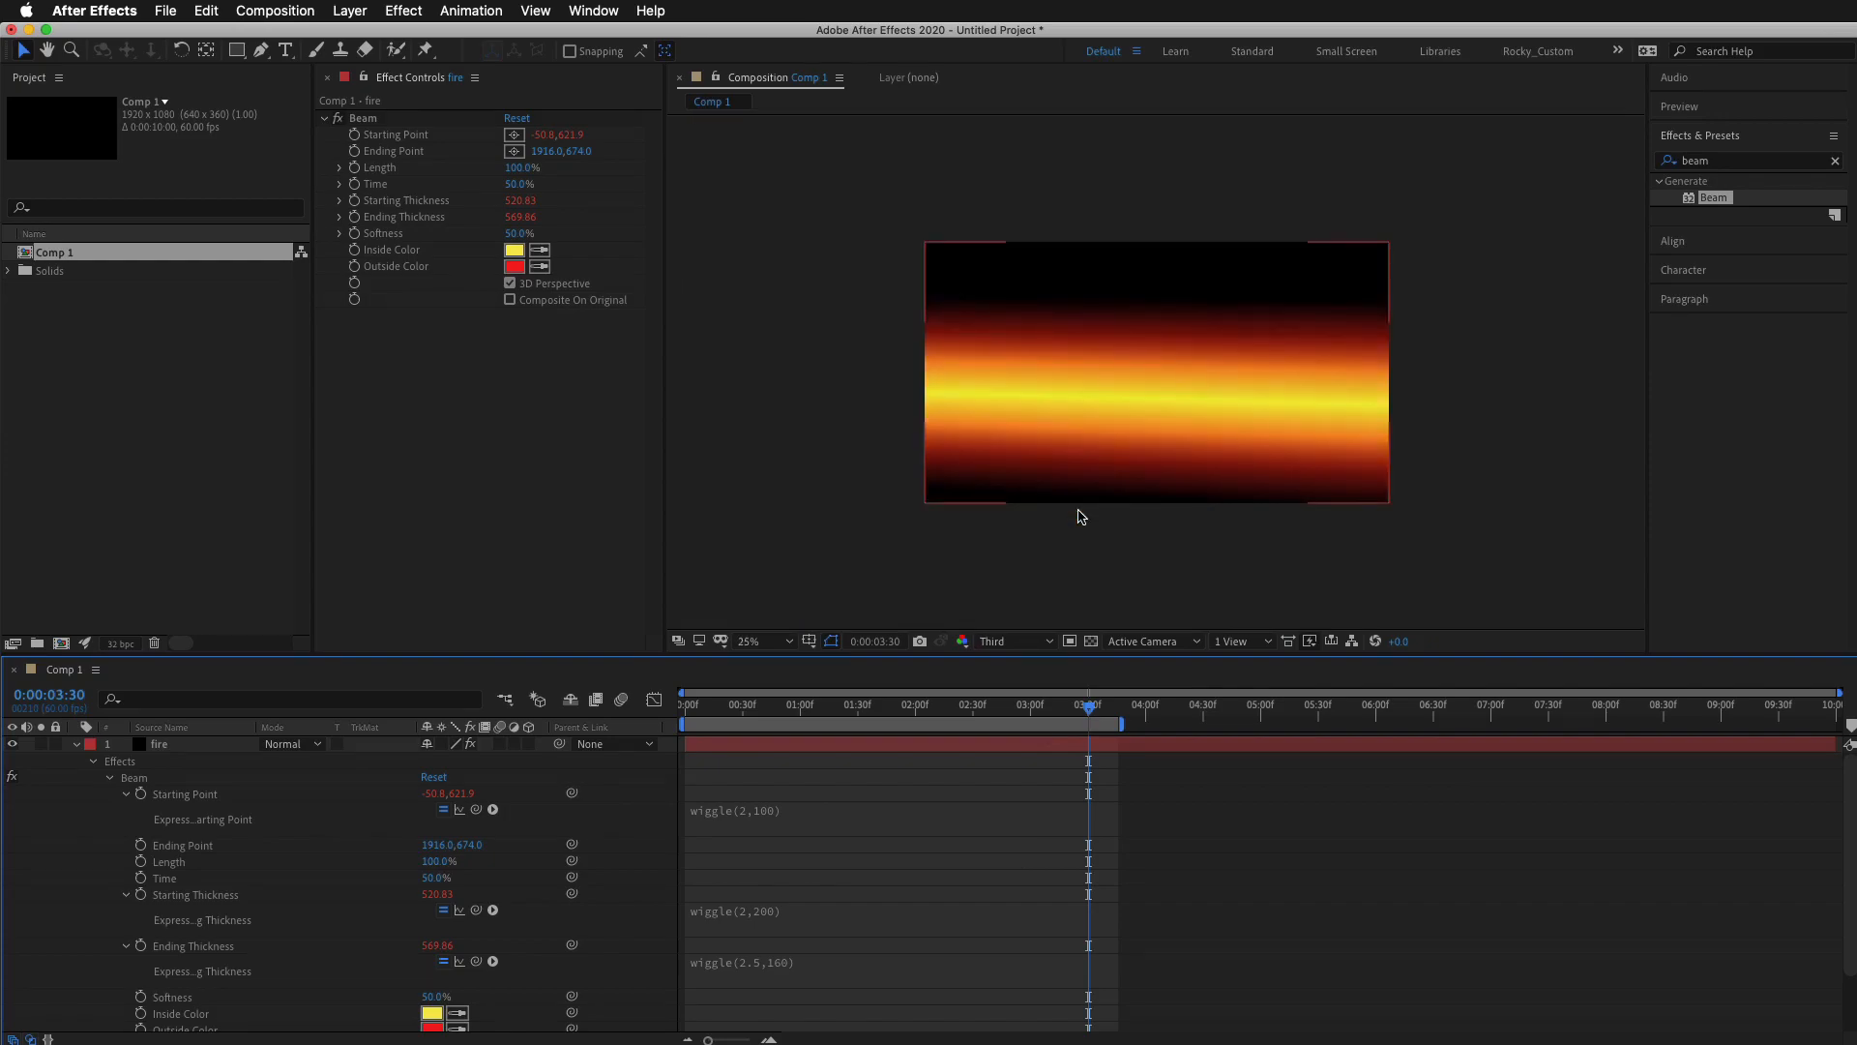
pyautogui.press('space')
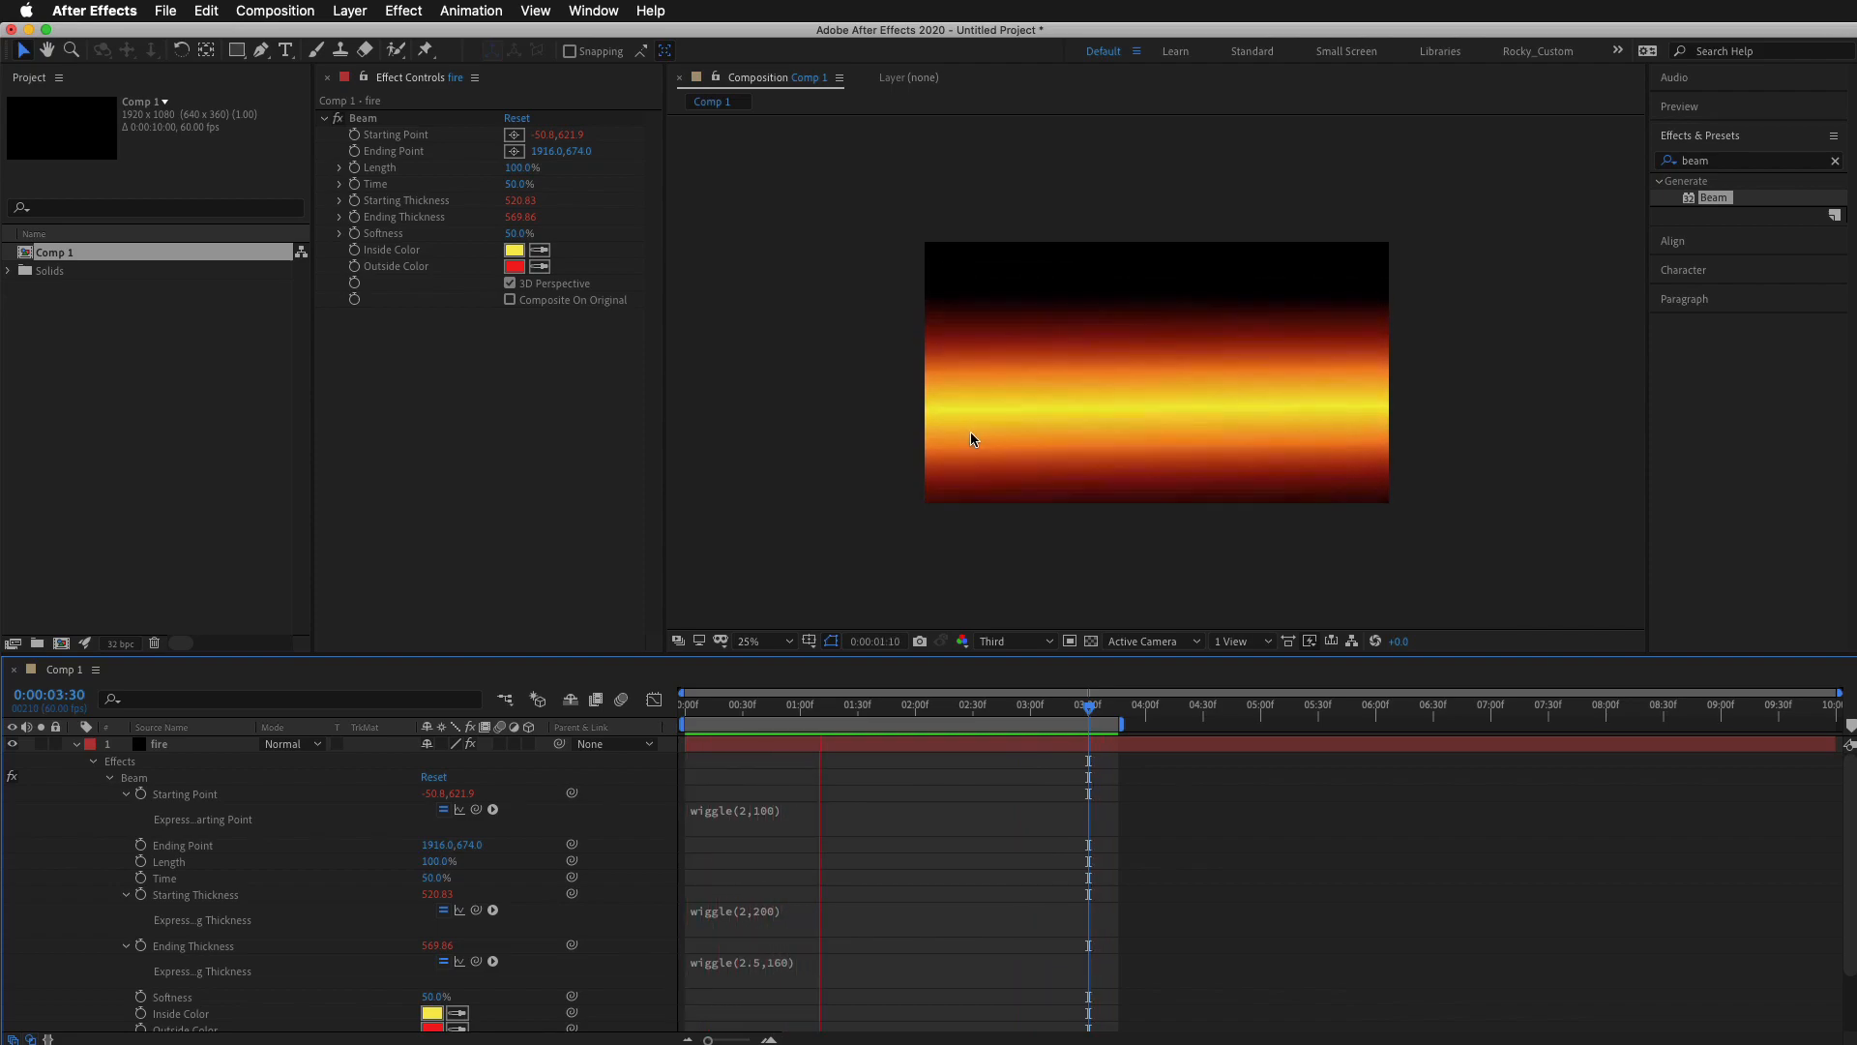
pyautogui.press('space')
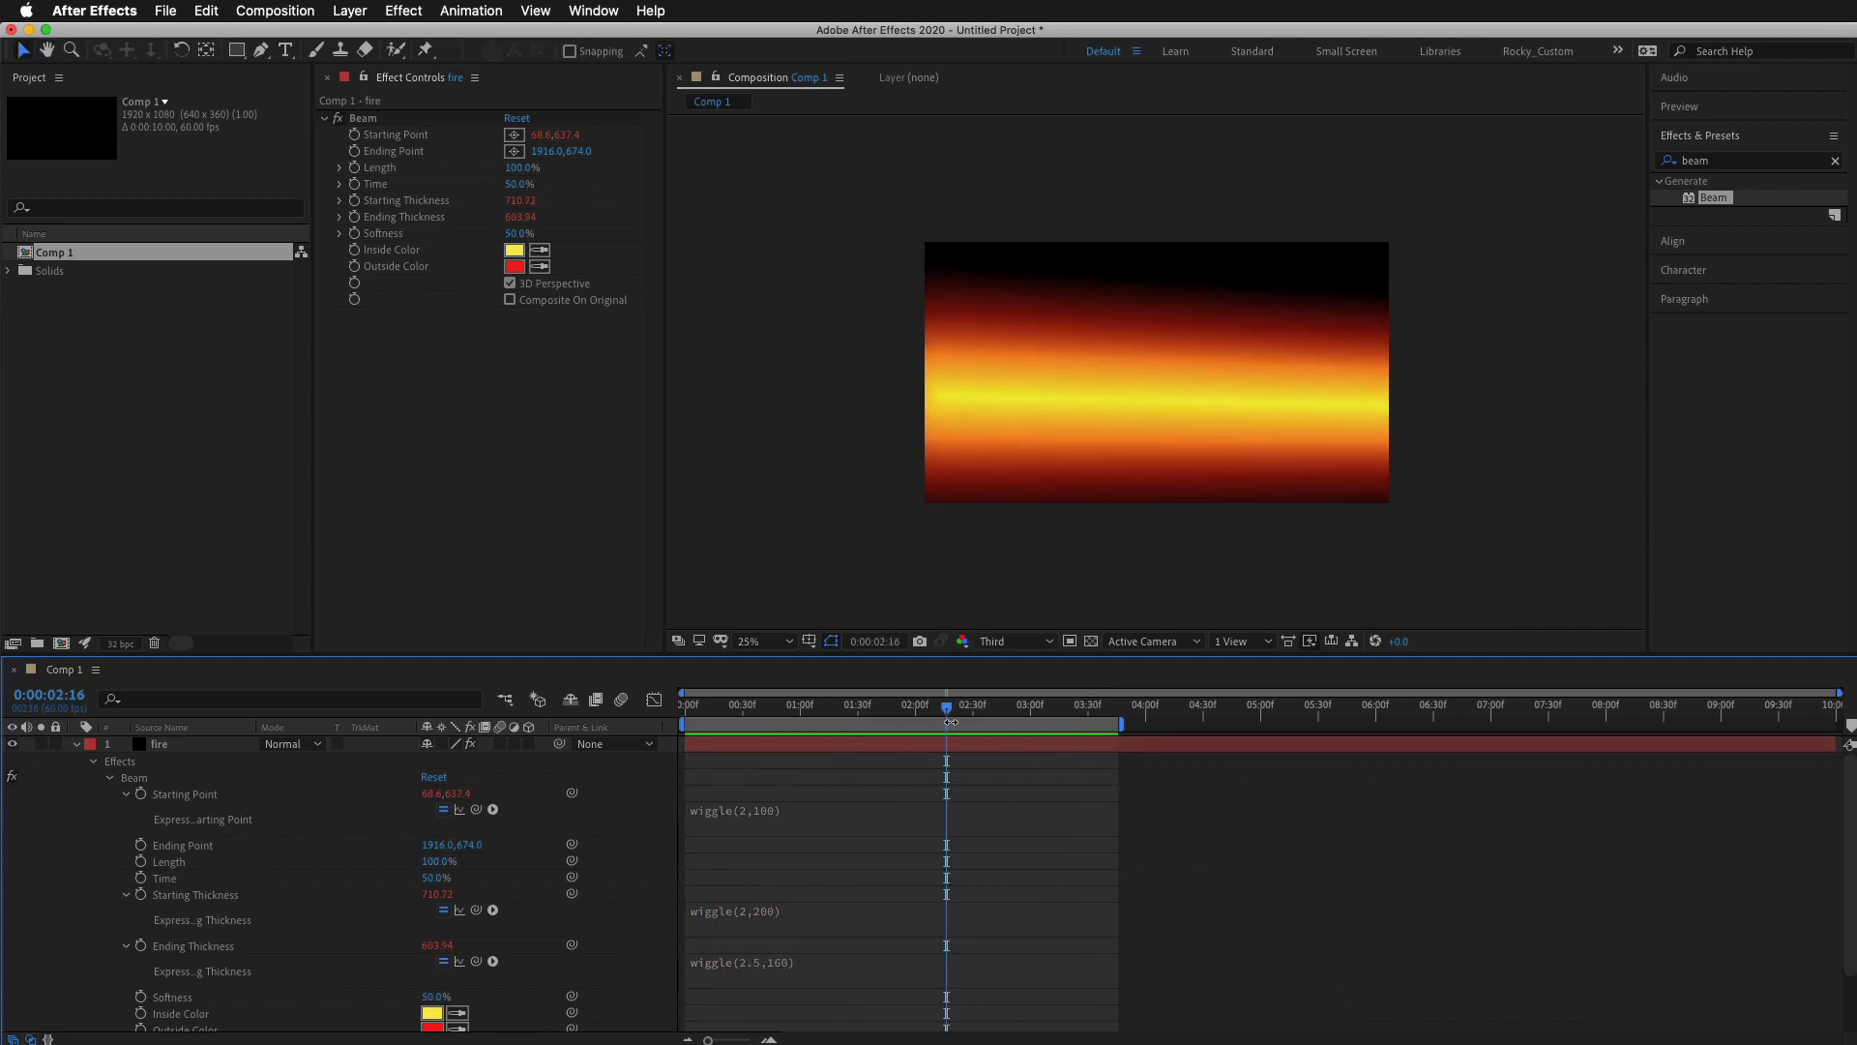
# Move the beam's Starting Point horizontally past the frame's left edge, change its expression to wiggle(2,200), and preview it.
pyautogui.moveTo(950, 714)
pyautogui.mouseDown()
pyautogui.moveTo(1029, 713)
pyautogui.moveTo(828, 711)
pyautogui.moveTo(959, 712)
pyautogui.mouseUp()
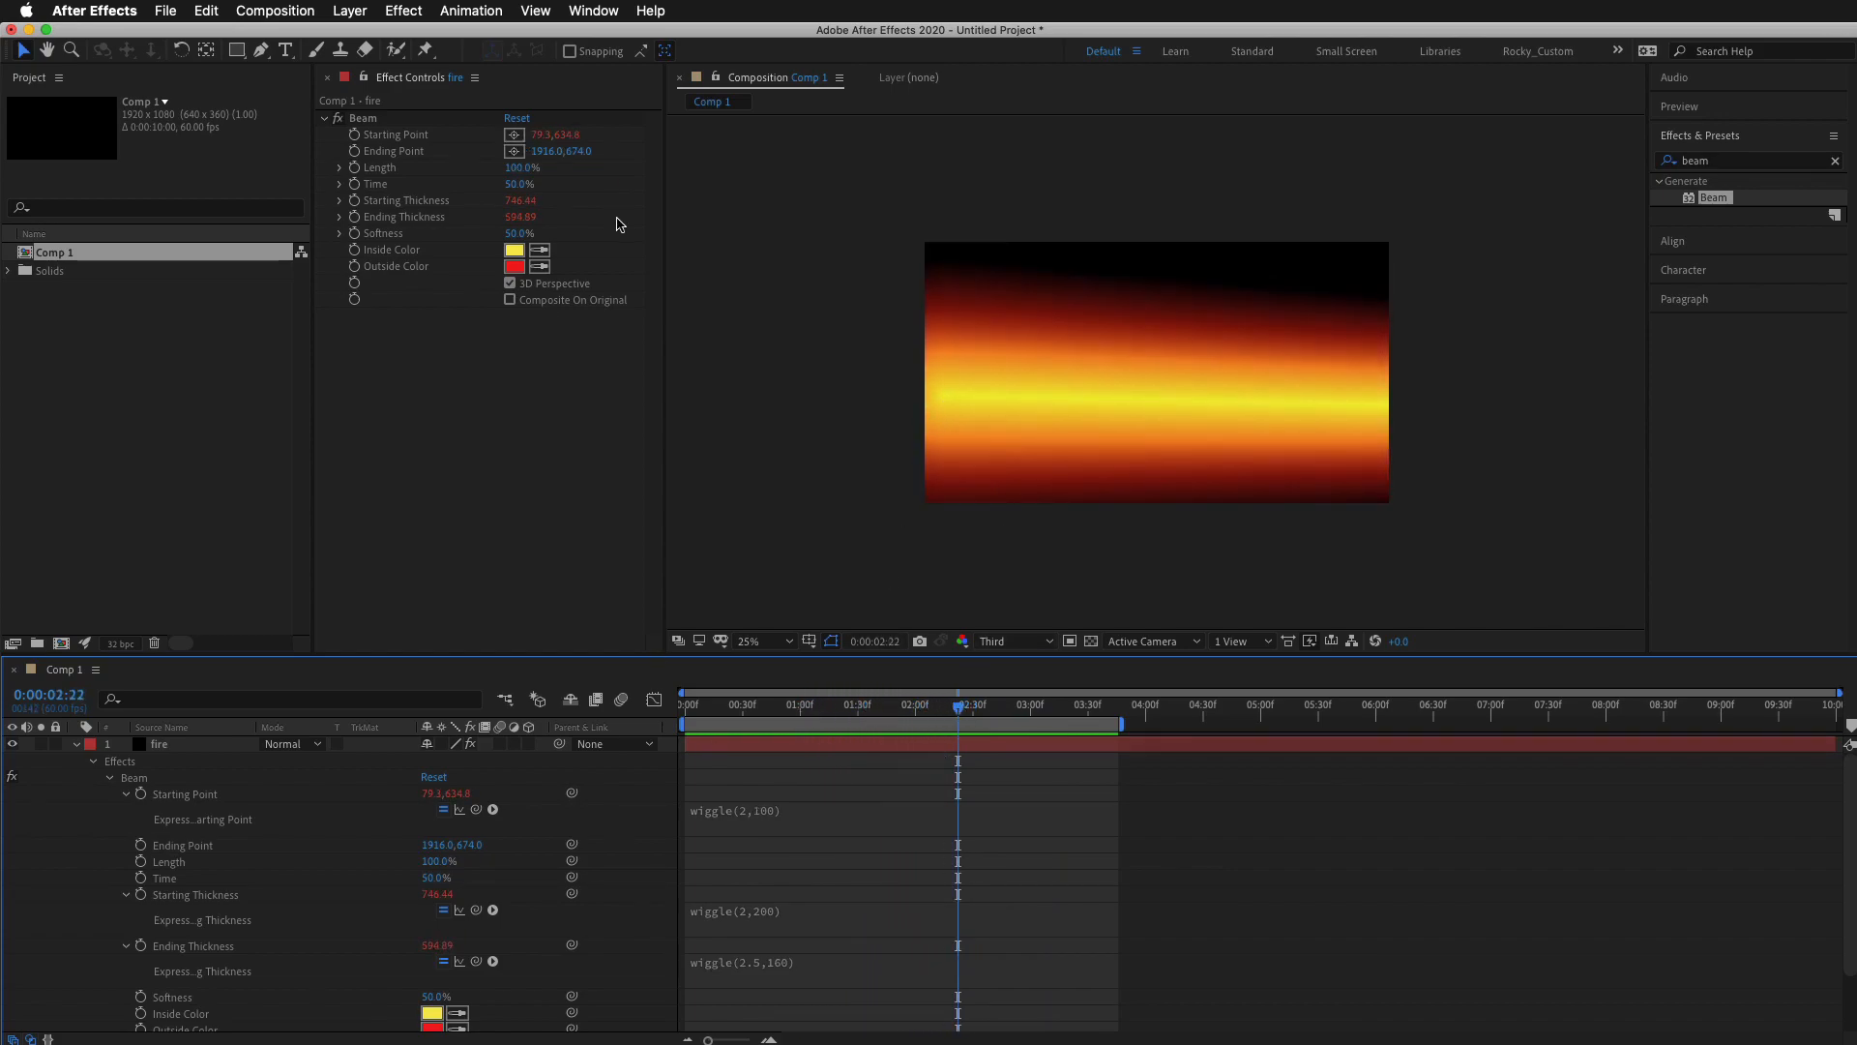
pyautogui.moveTo(542, 135); pyautogui.dragTo(295, 201)
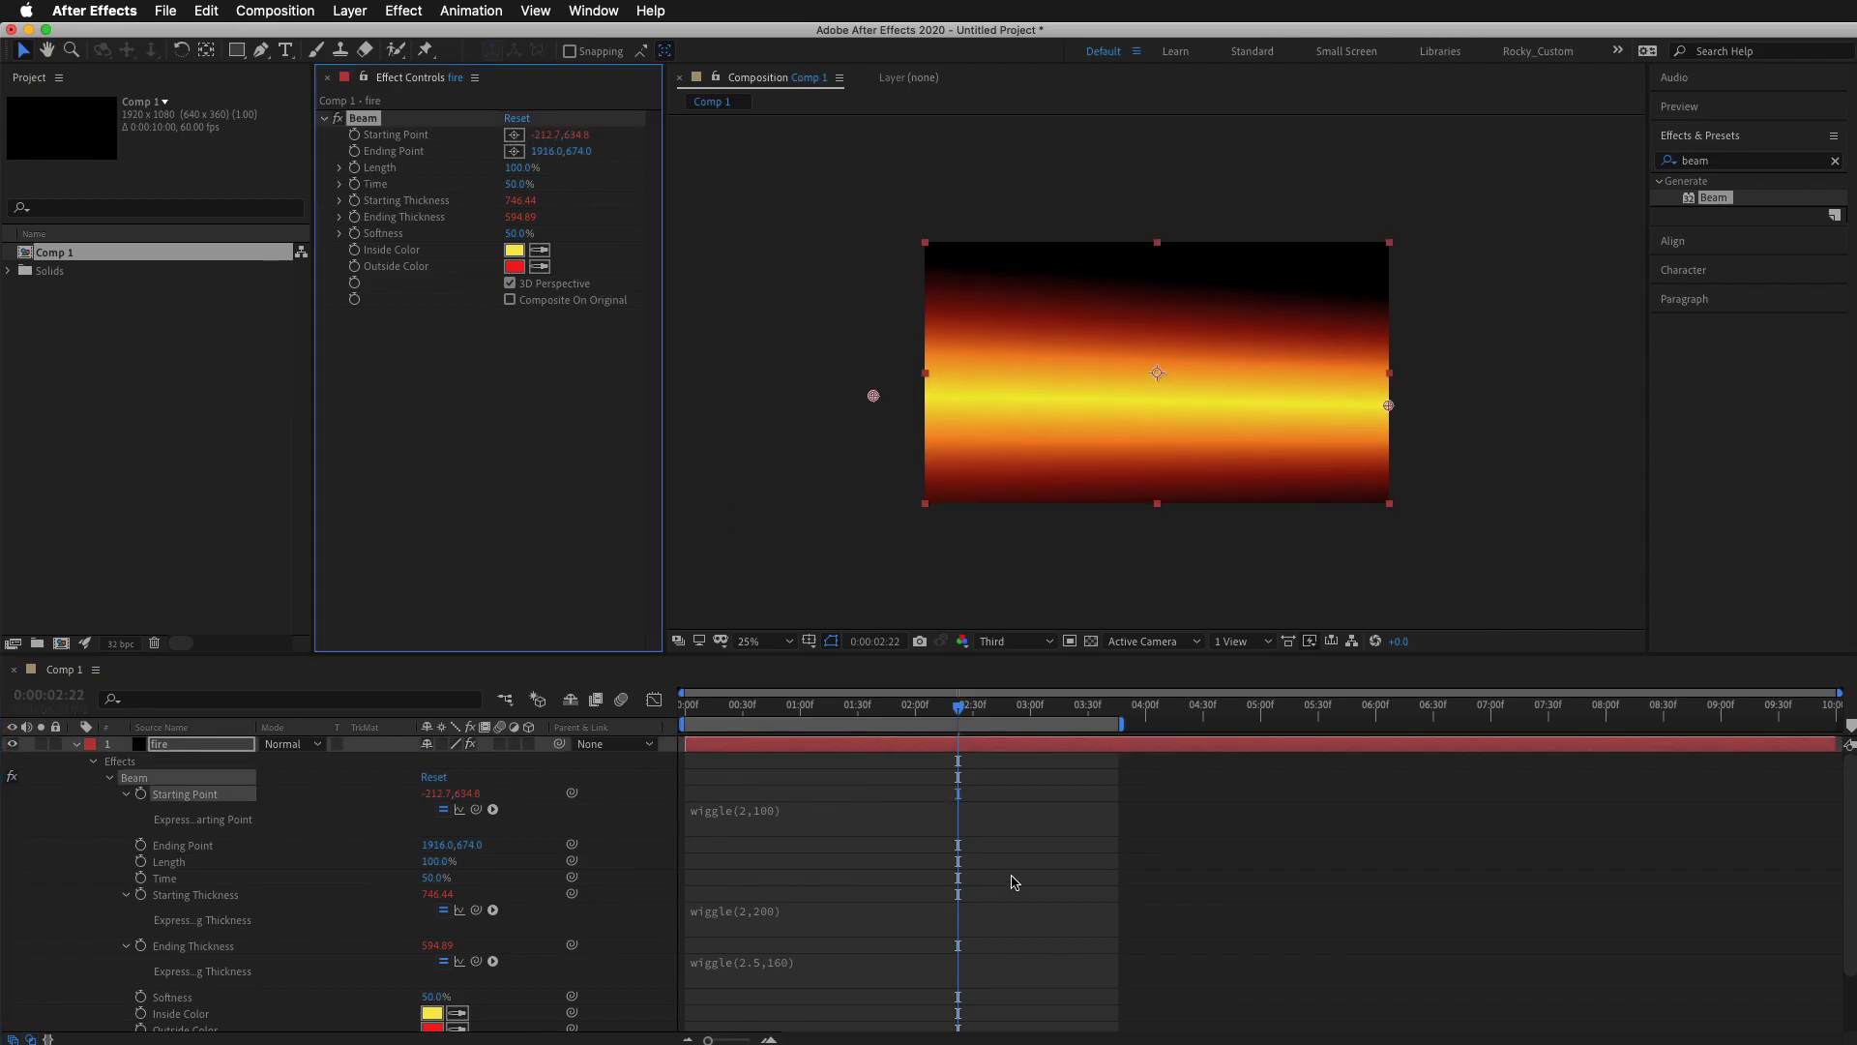
pyautogui.click(773, 809)
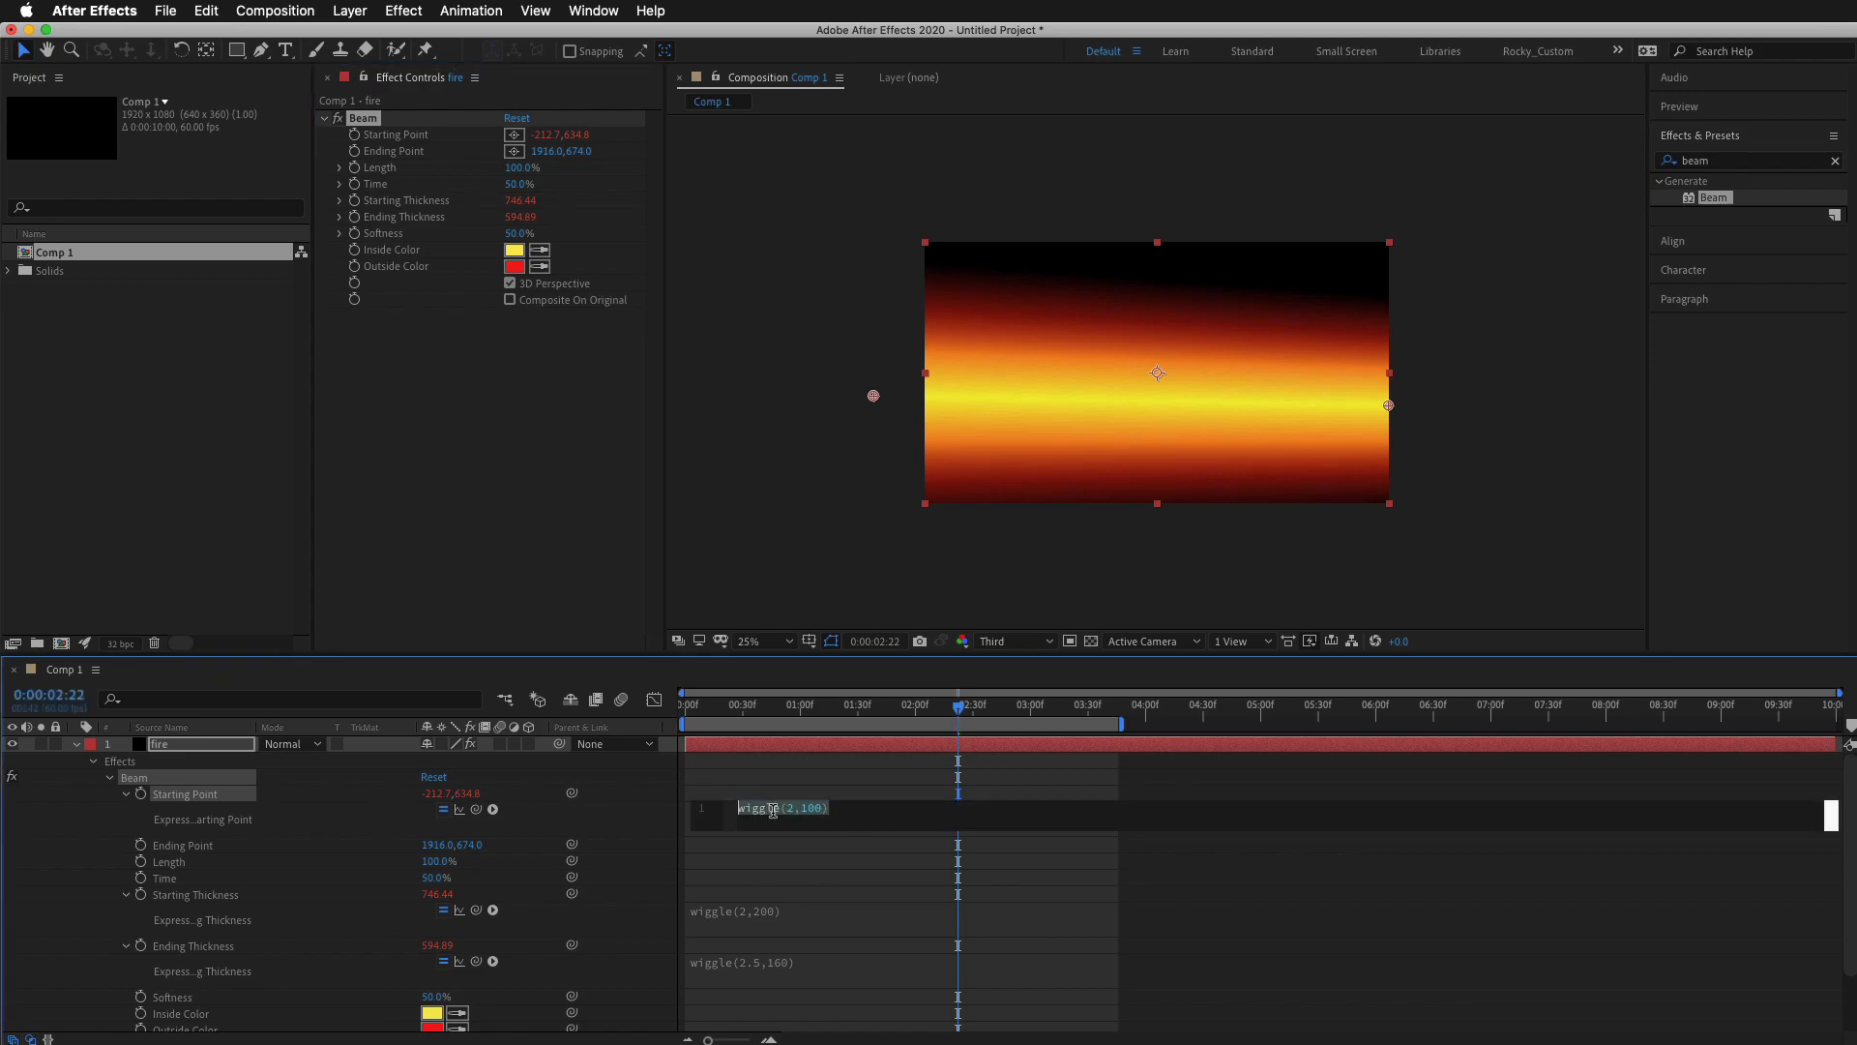
pyautogui.click(807, 807)
pyautogui.click(854, 850)
pyautogui.press('space')
pyautogui.press('space')
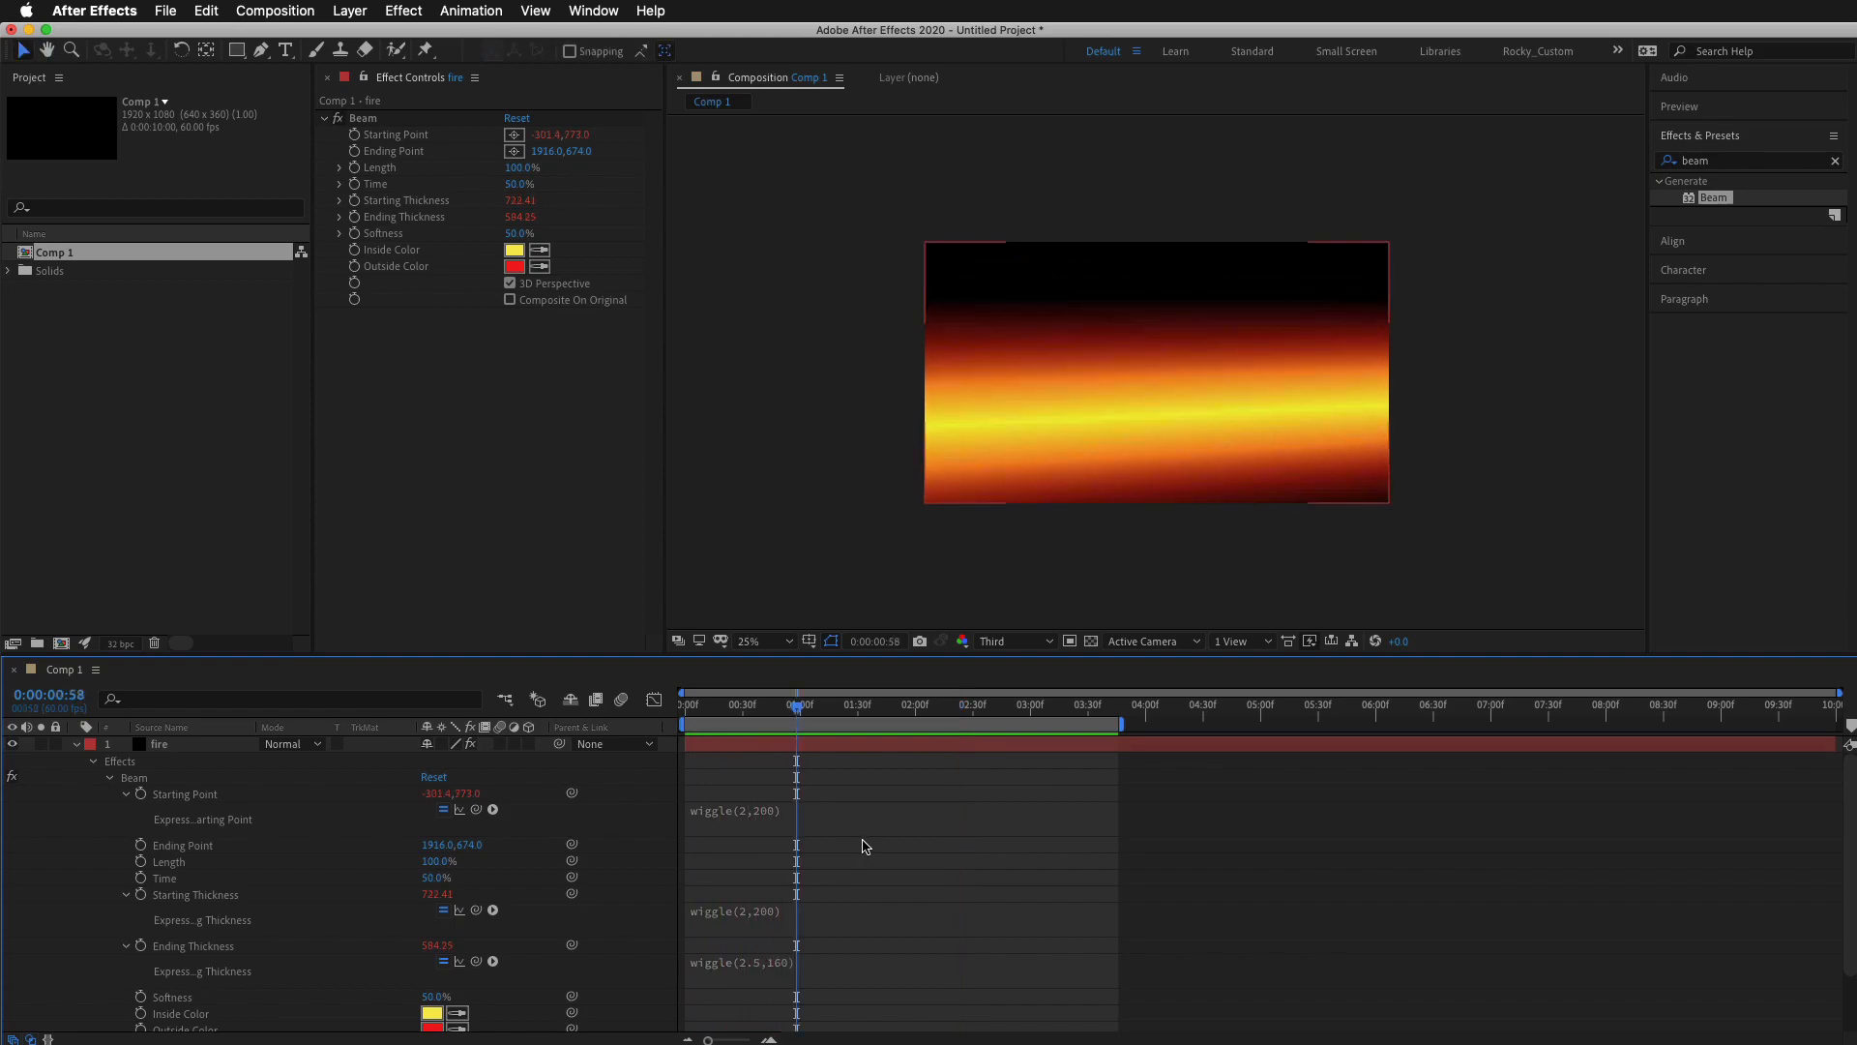
# Copy the Starting Point expression onto the beam's Ending Point, change it to wiggle(1.5,230), and preview the animation.
pyautogui.click(692, 817)
pyautogui.press('super+c')
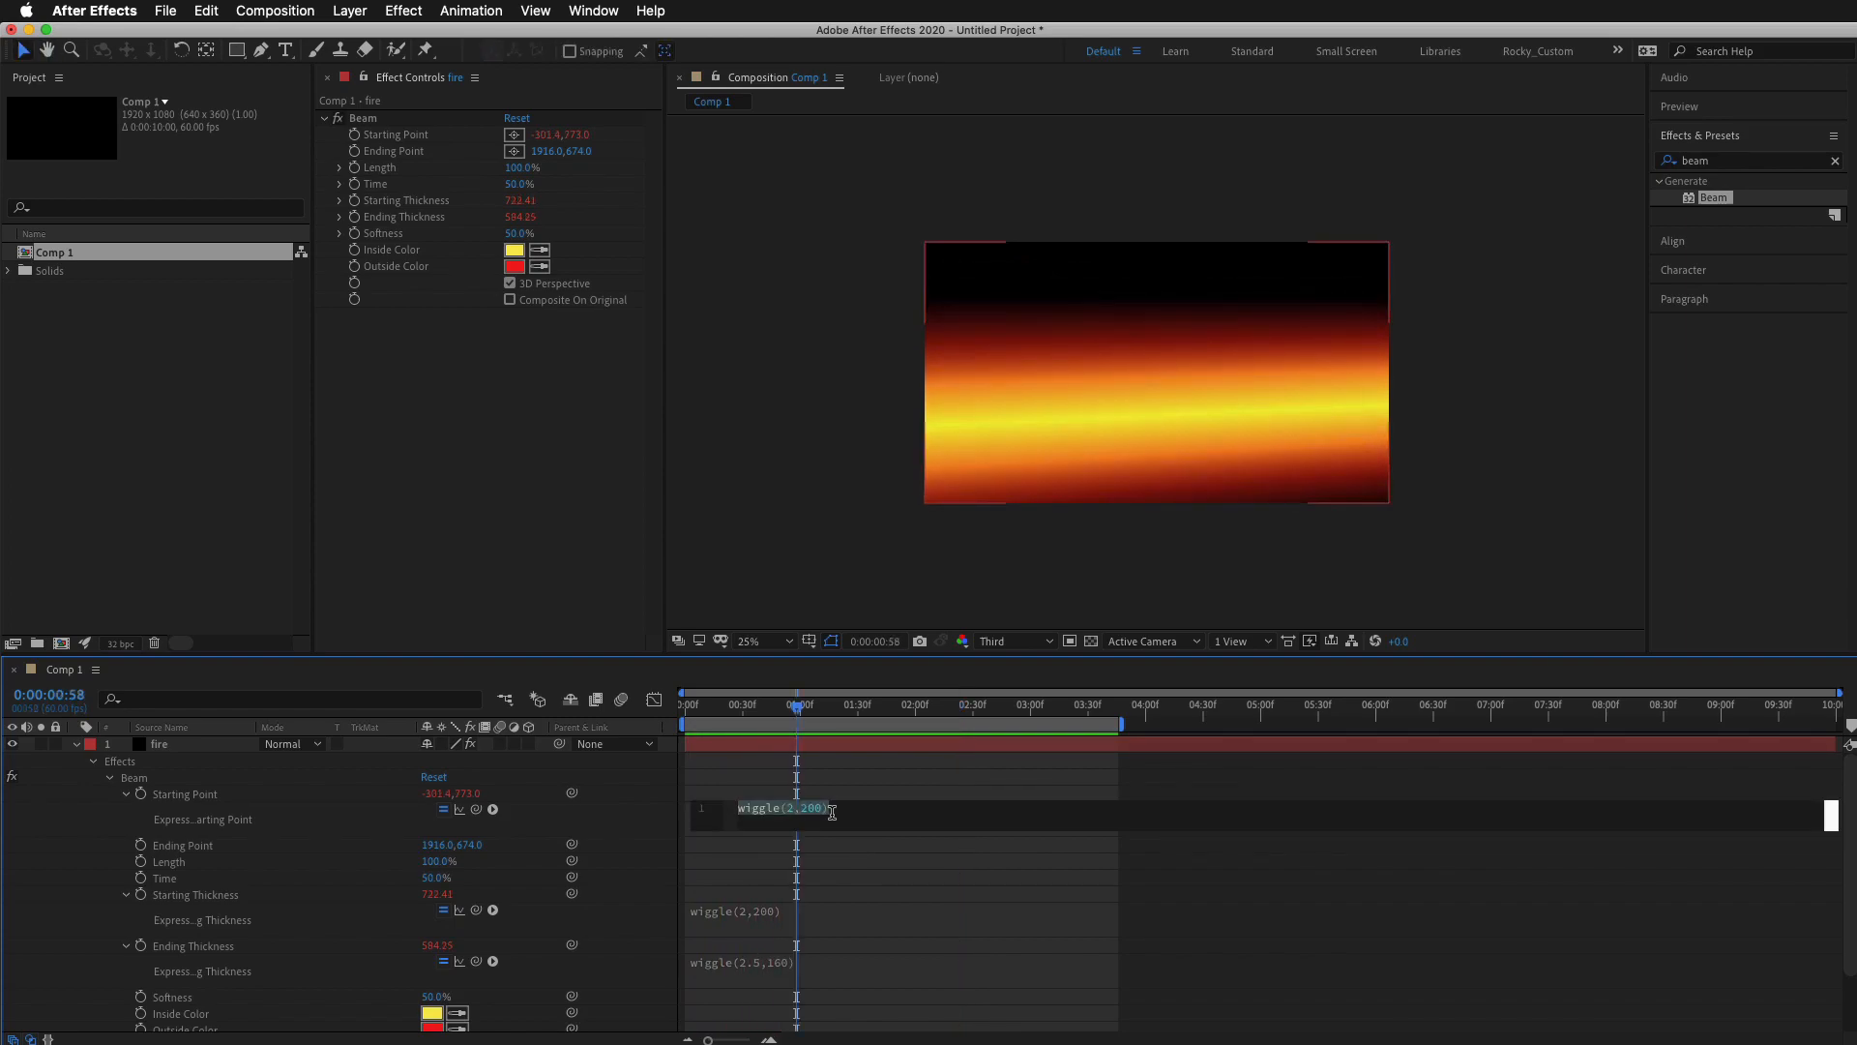
pyautogui.keyDown('alt'); pyautogui.click(355, 152); pyautogui.keyUp('alt')
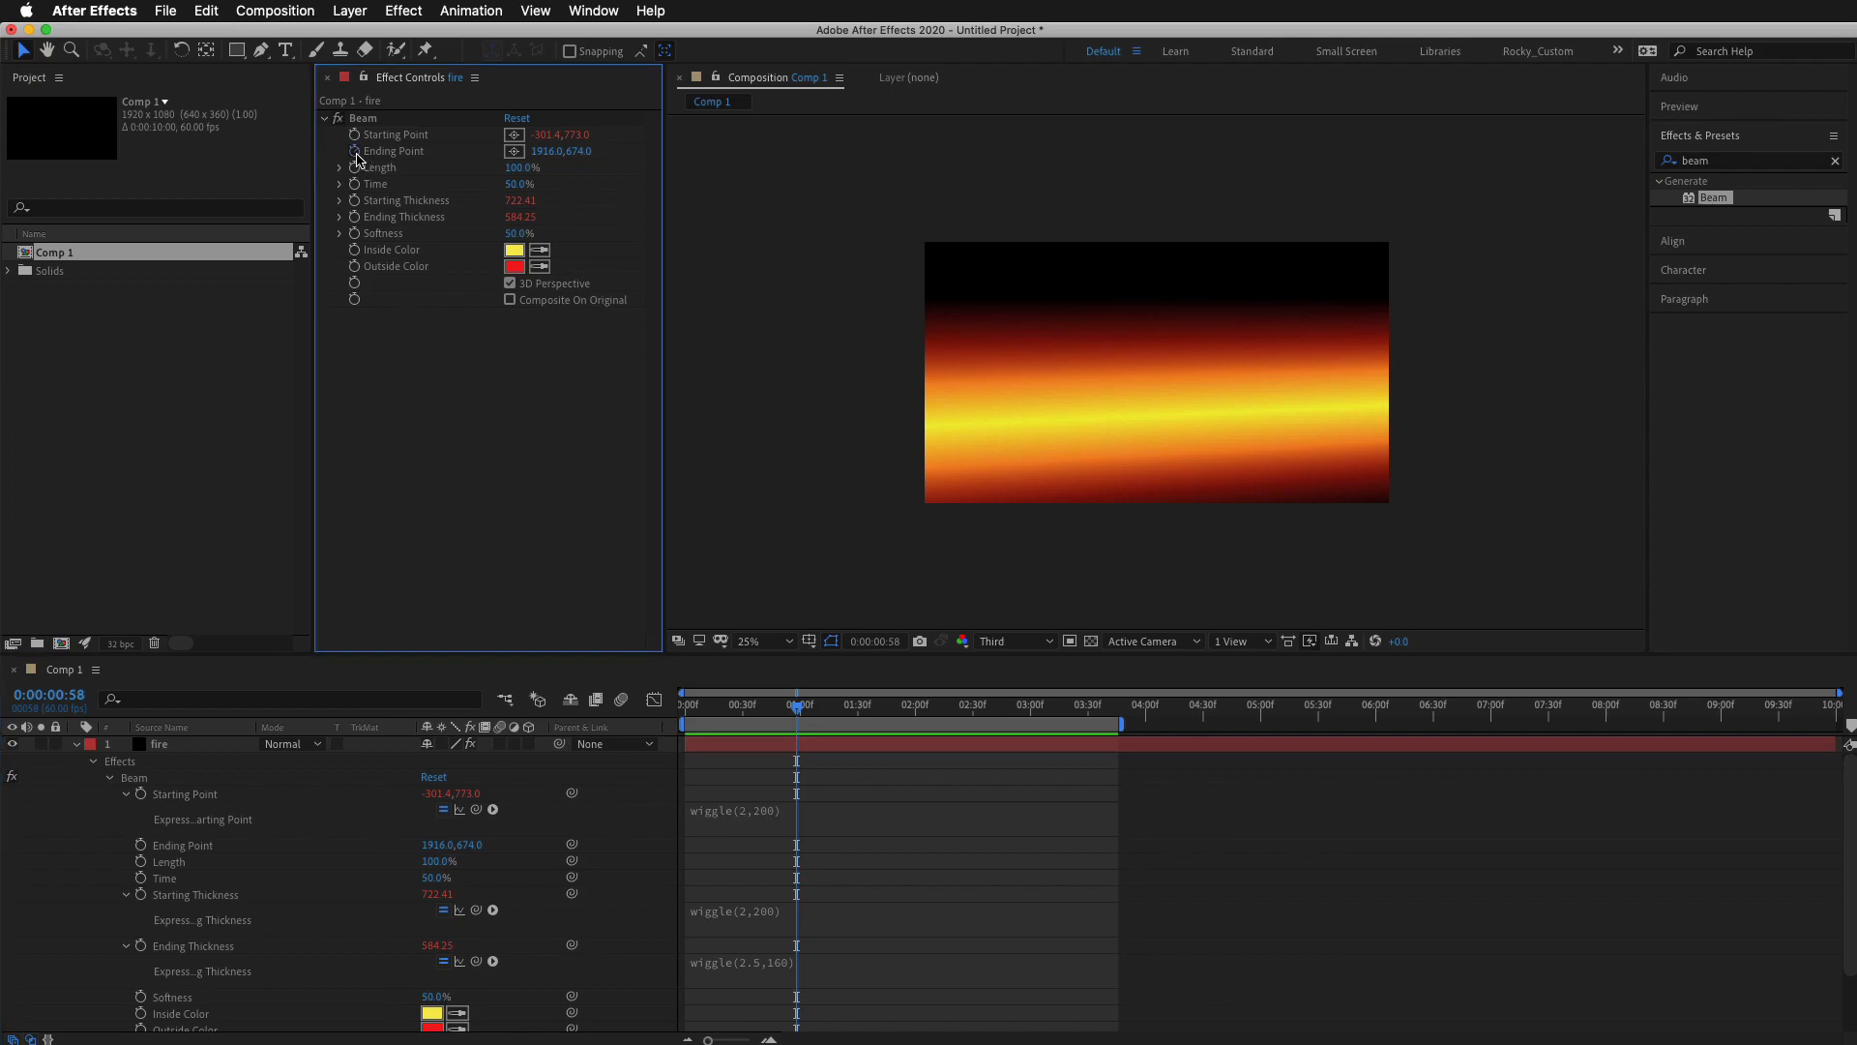
pyautogui.press('super+v')
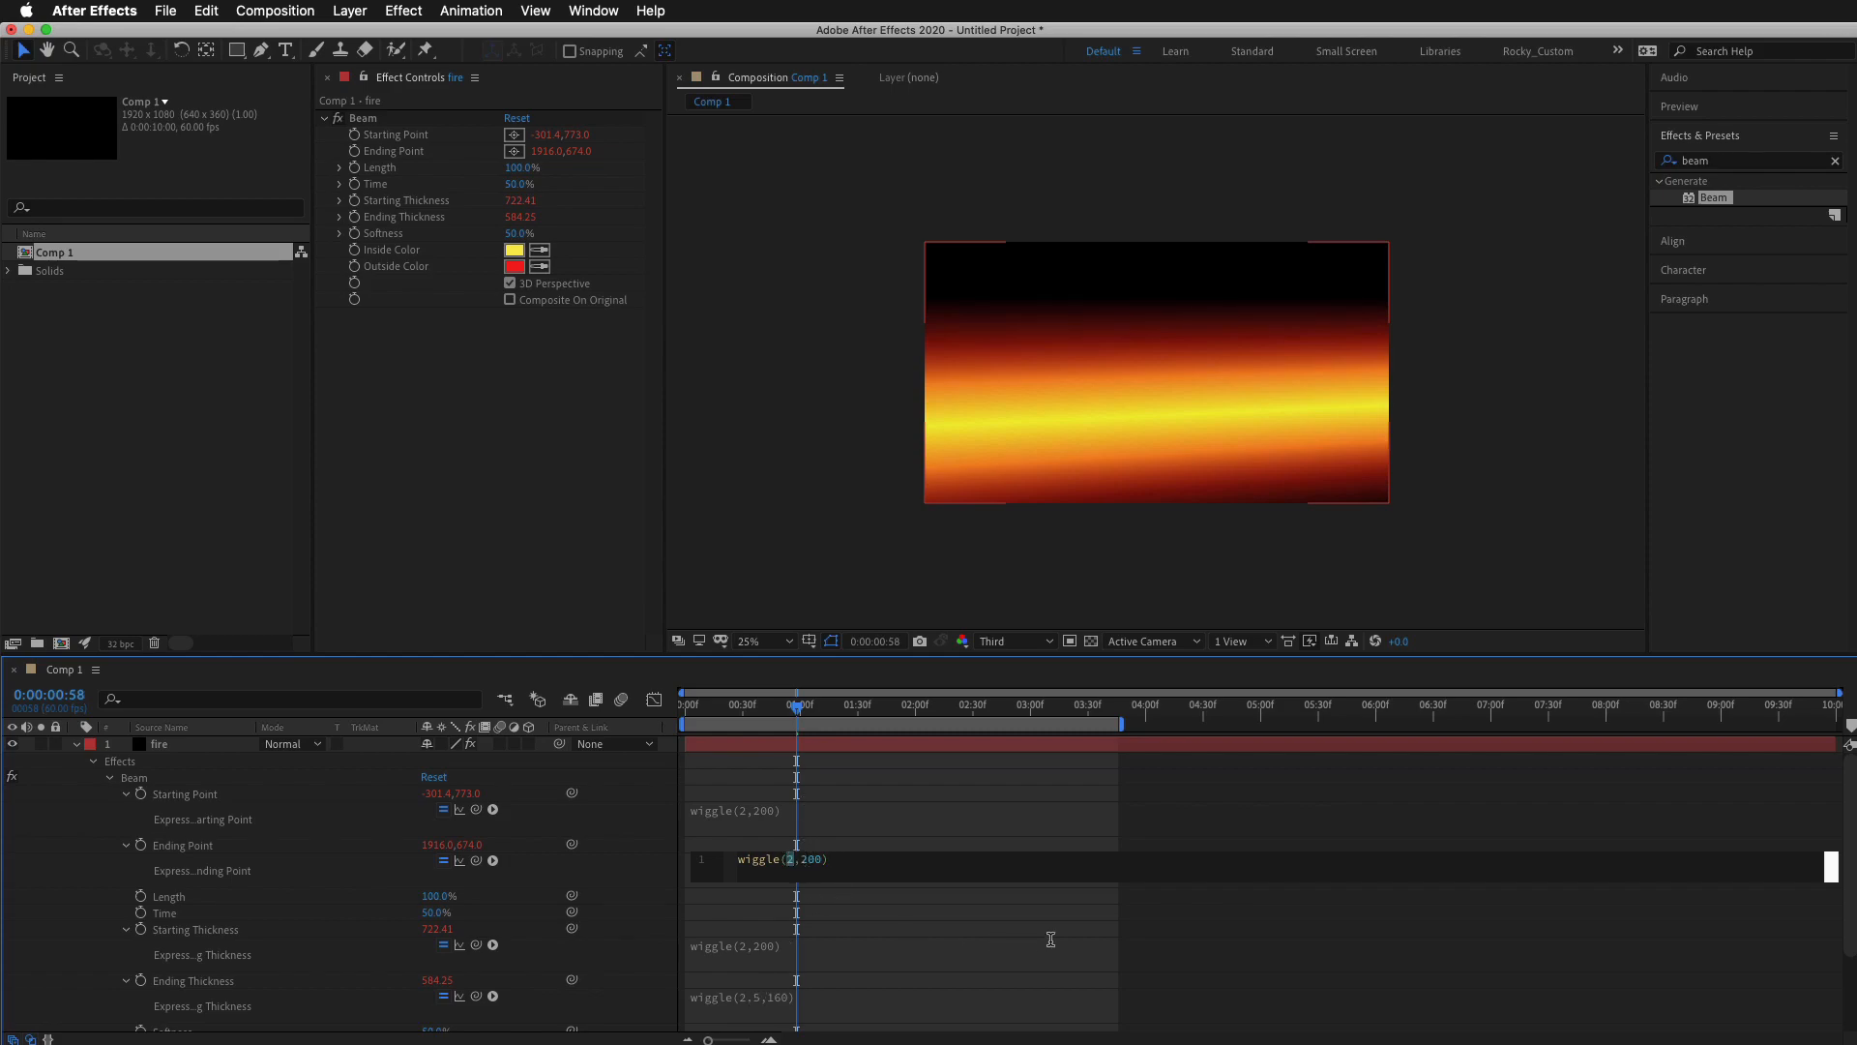
pyautogui.write('1.5')
pyautogui.click(870, 921)
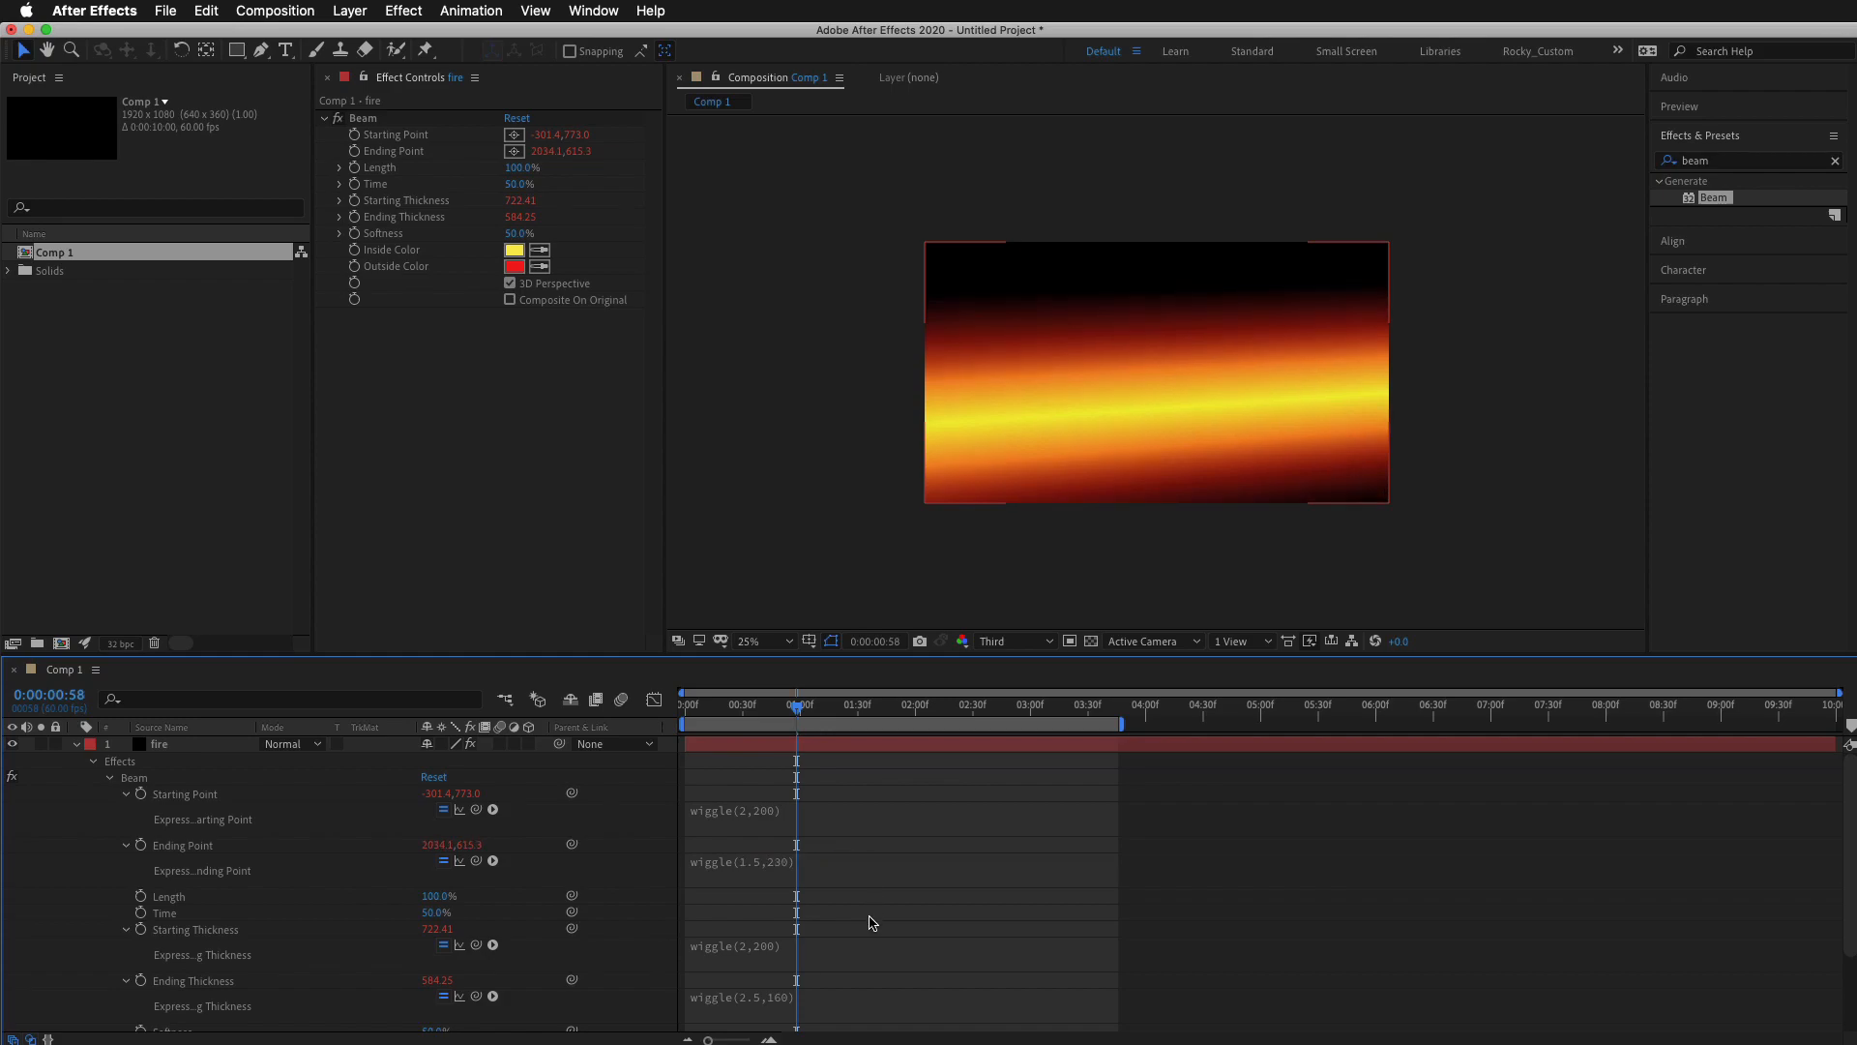
pyautogui.press('space')
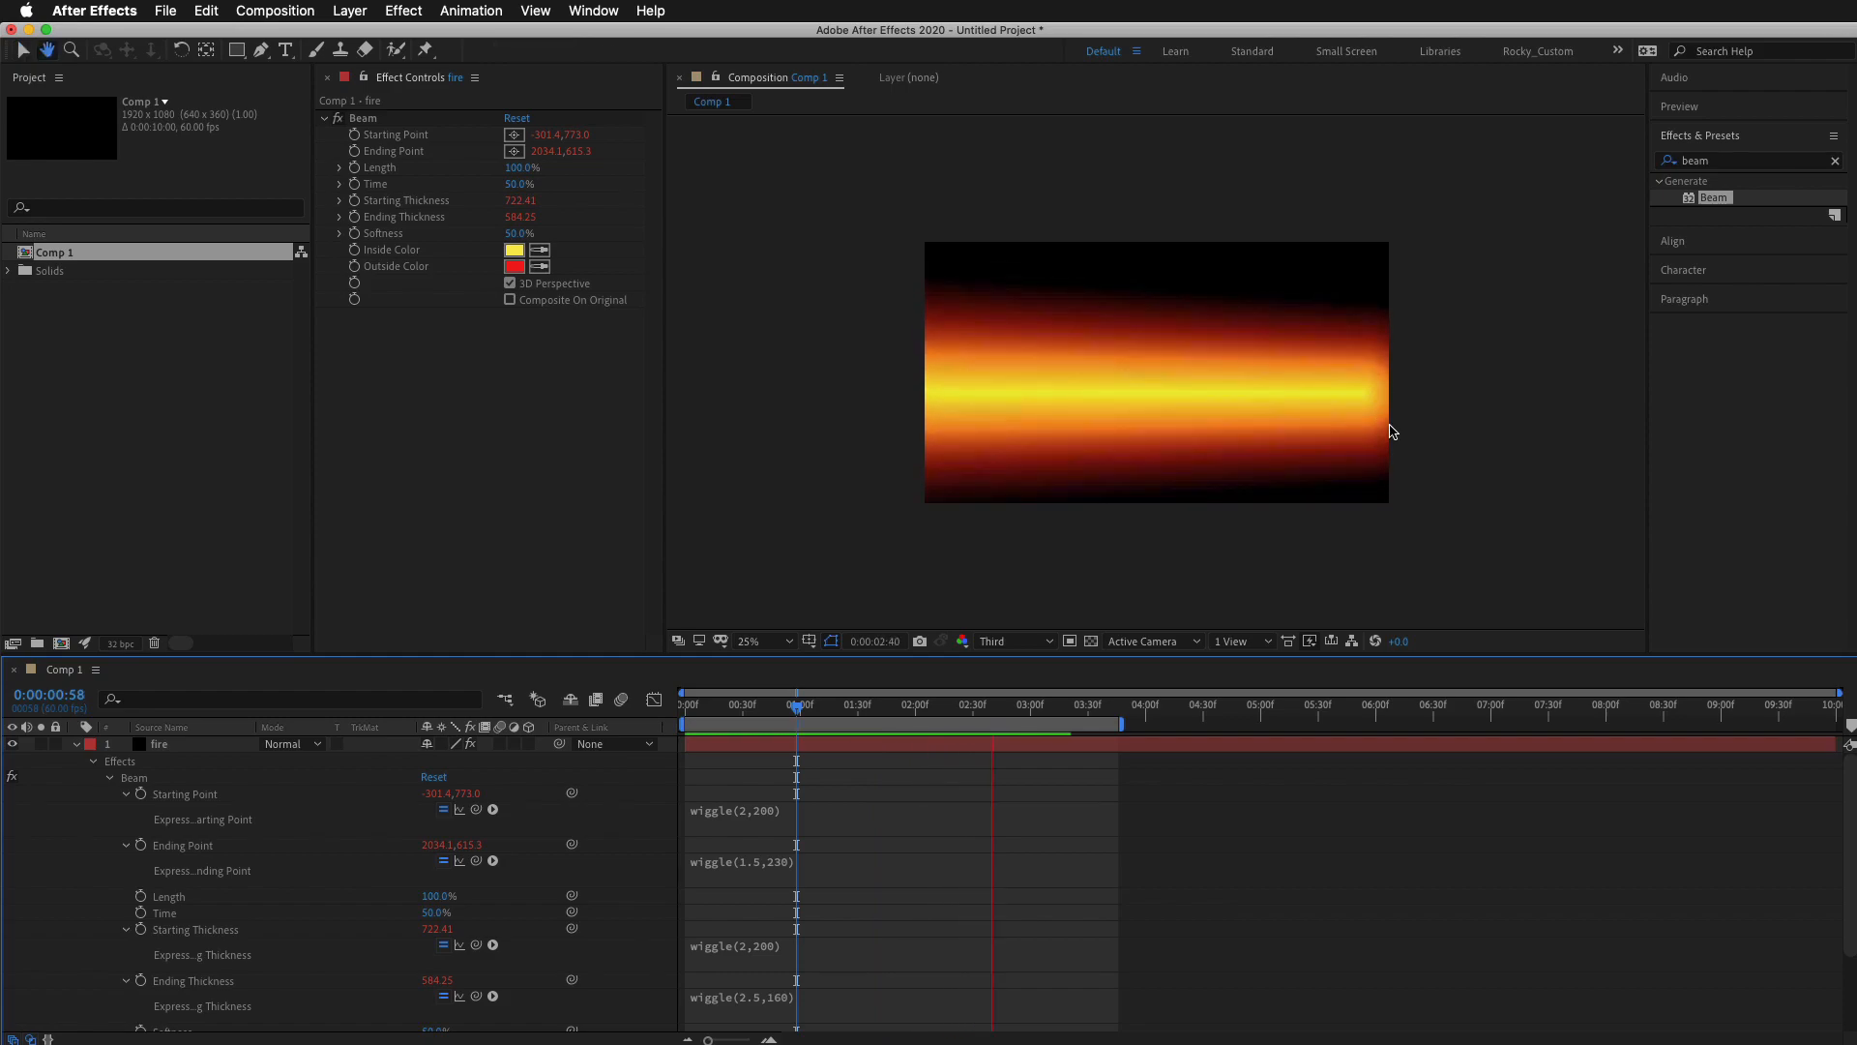
pyautogui.press('space')
pyautogui.moveTo(799, 714); pyautogui.dragTo(921, 714)
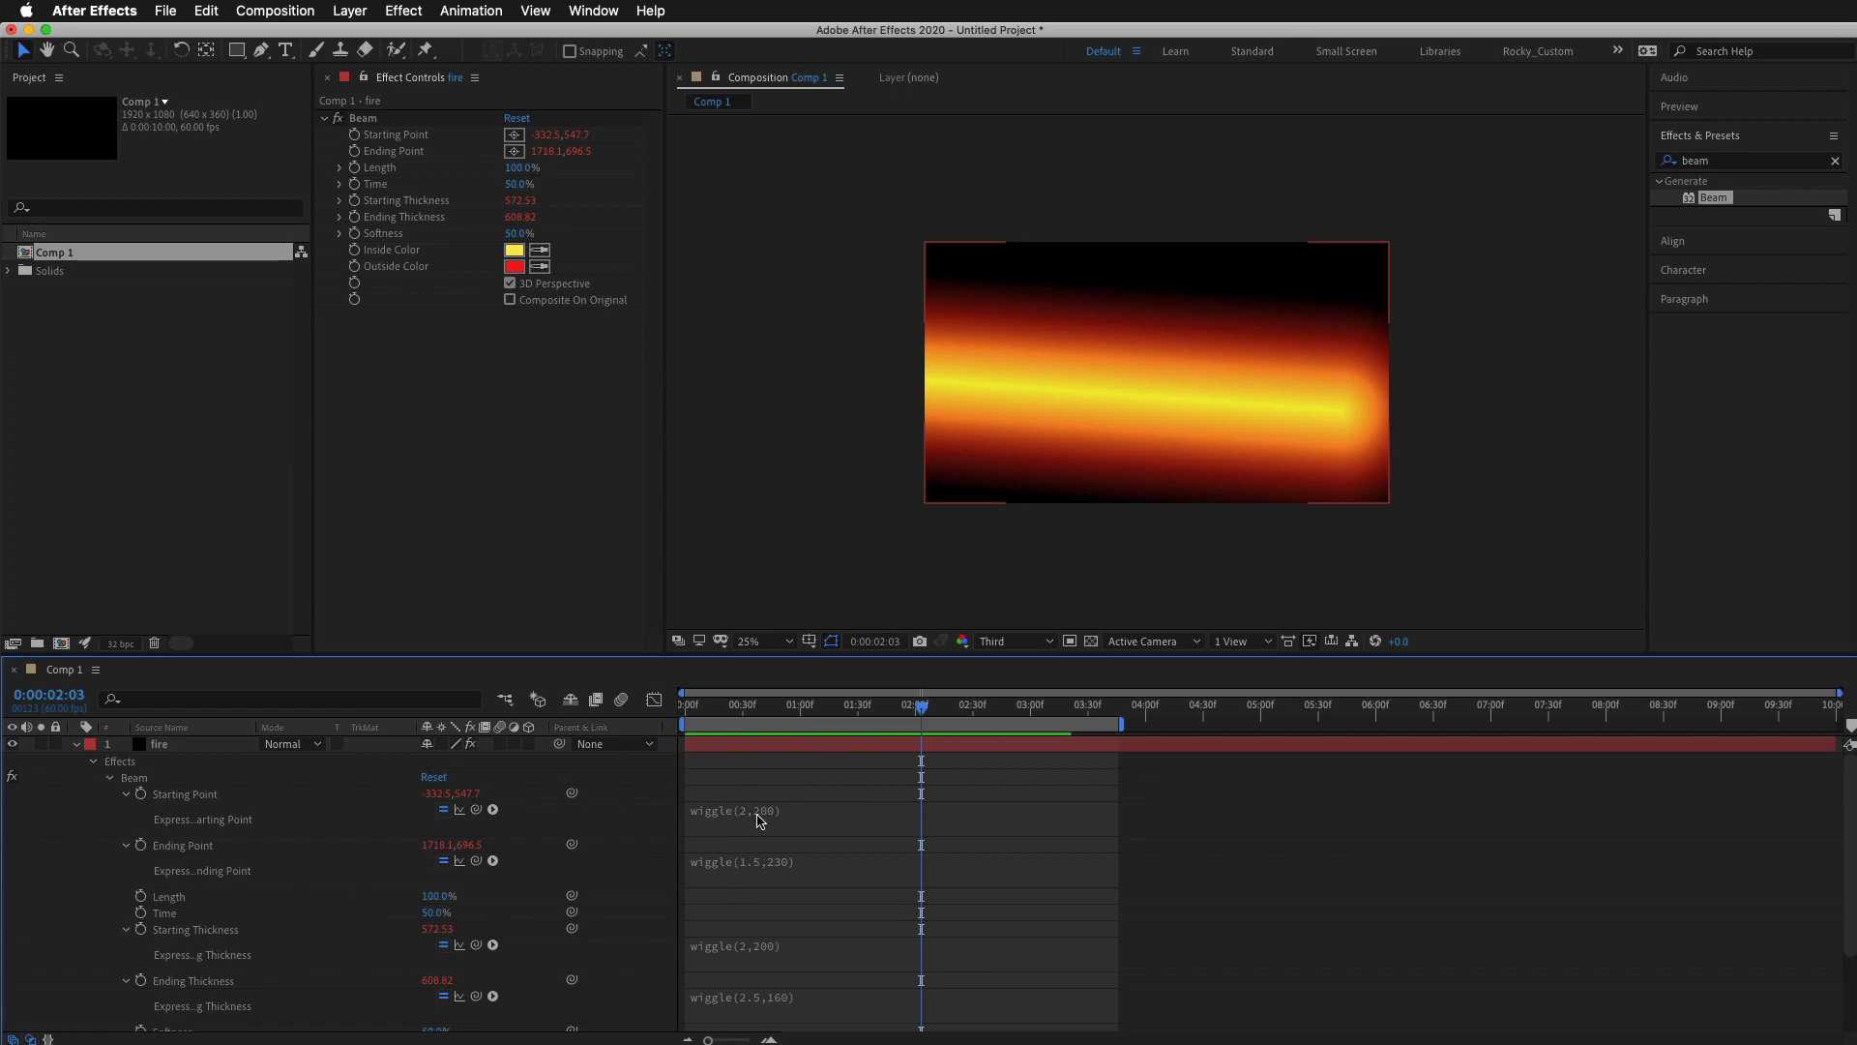
pyautogui.press('space')
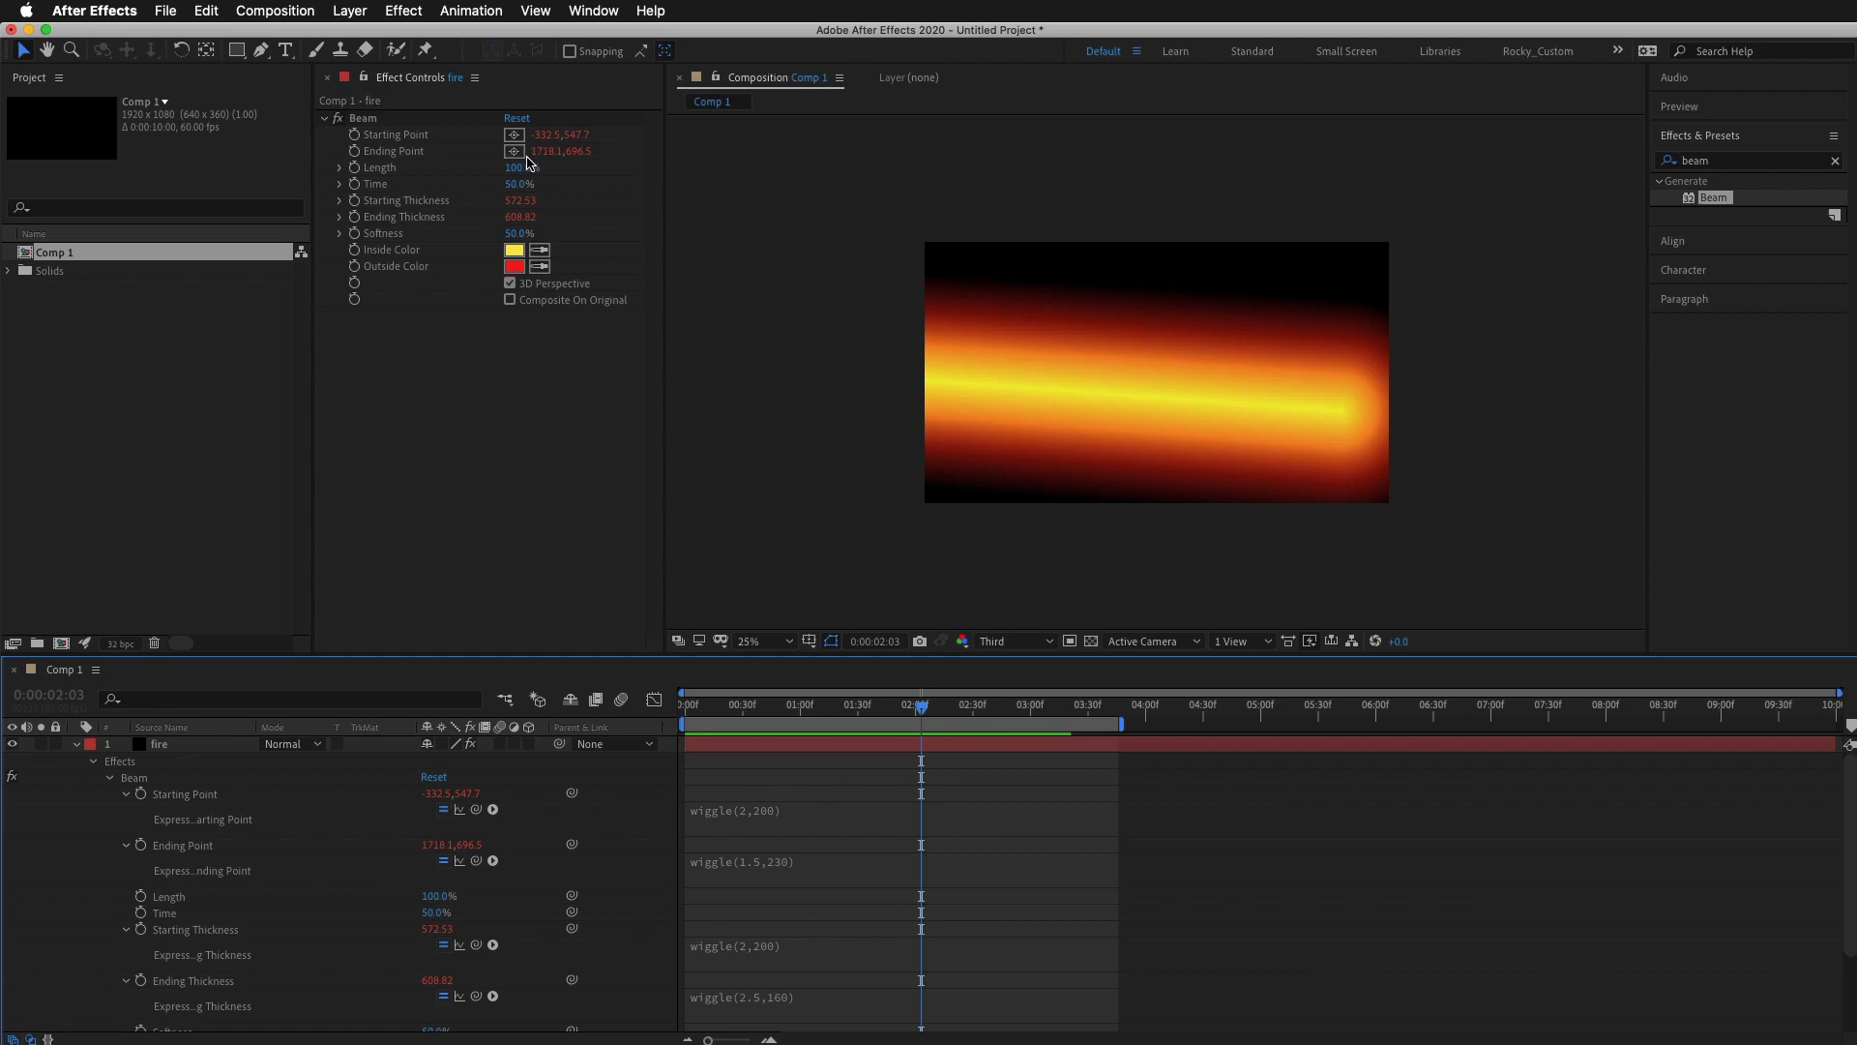
# Set the beam's Ending Point X to 2162, past the frame's right edge, and remove its wiggle expression.
pyautogui.moveTo(538, 152); pyautogui.dragTo(764, 158)
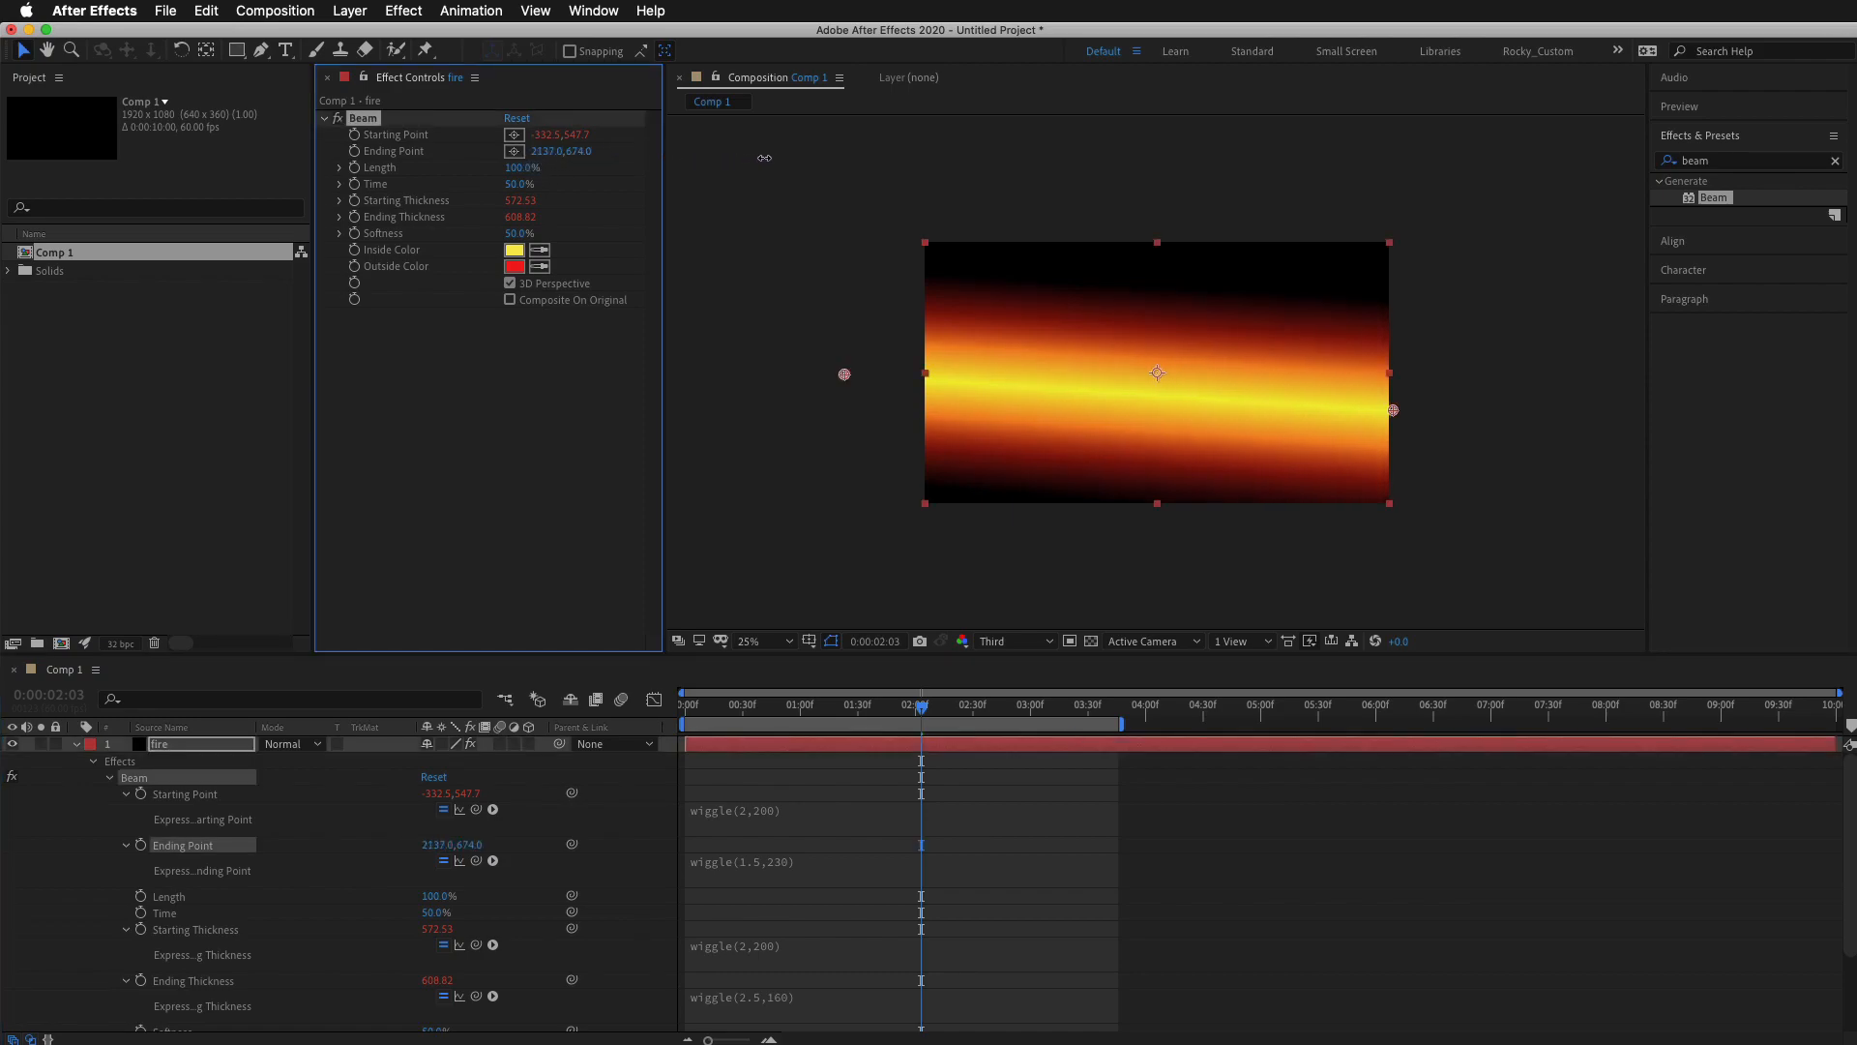
pyautogui.click(1317, 861)
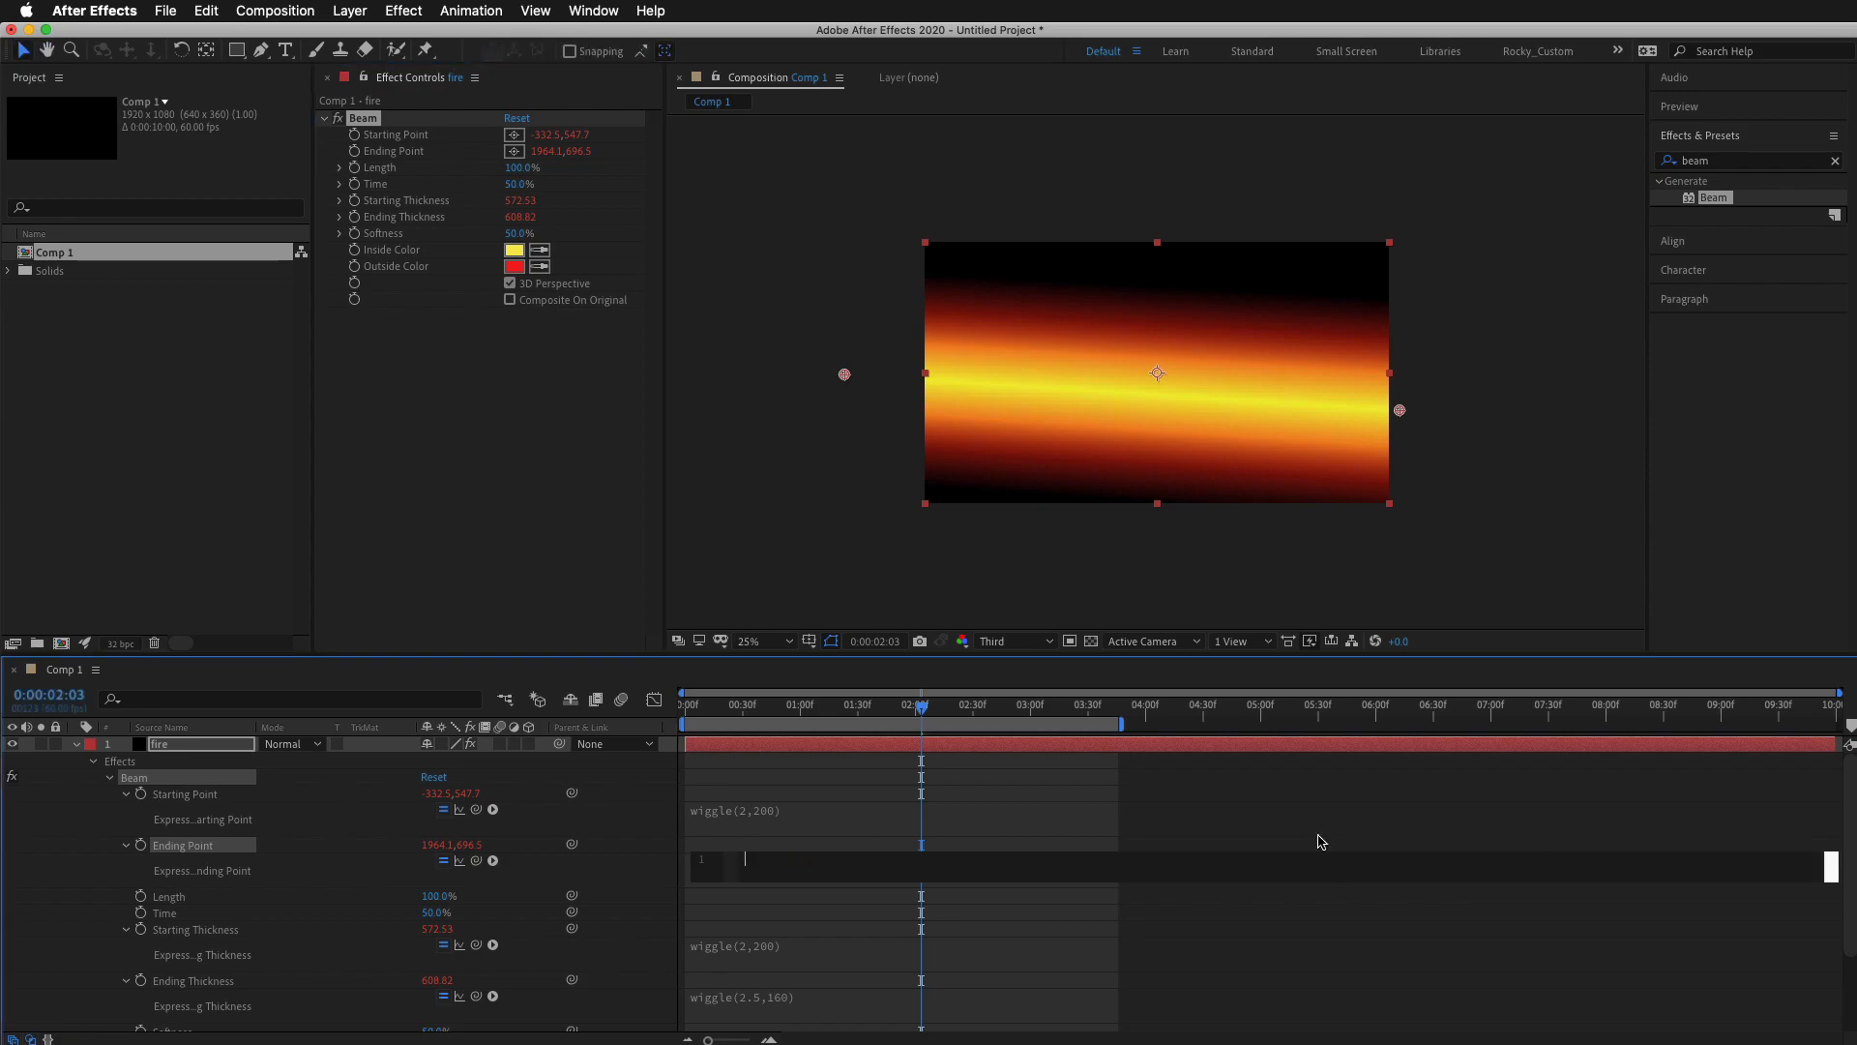
pyautogui.click(1317, 786)
pyautogui.press('space')
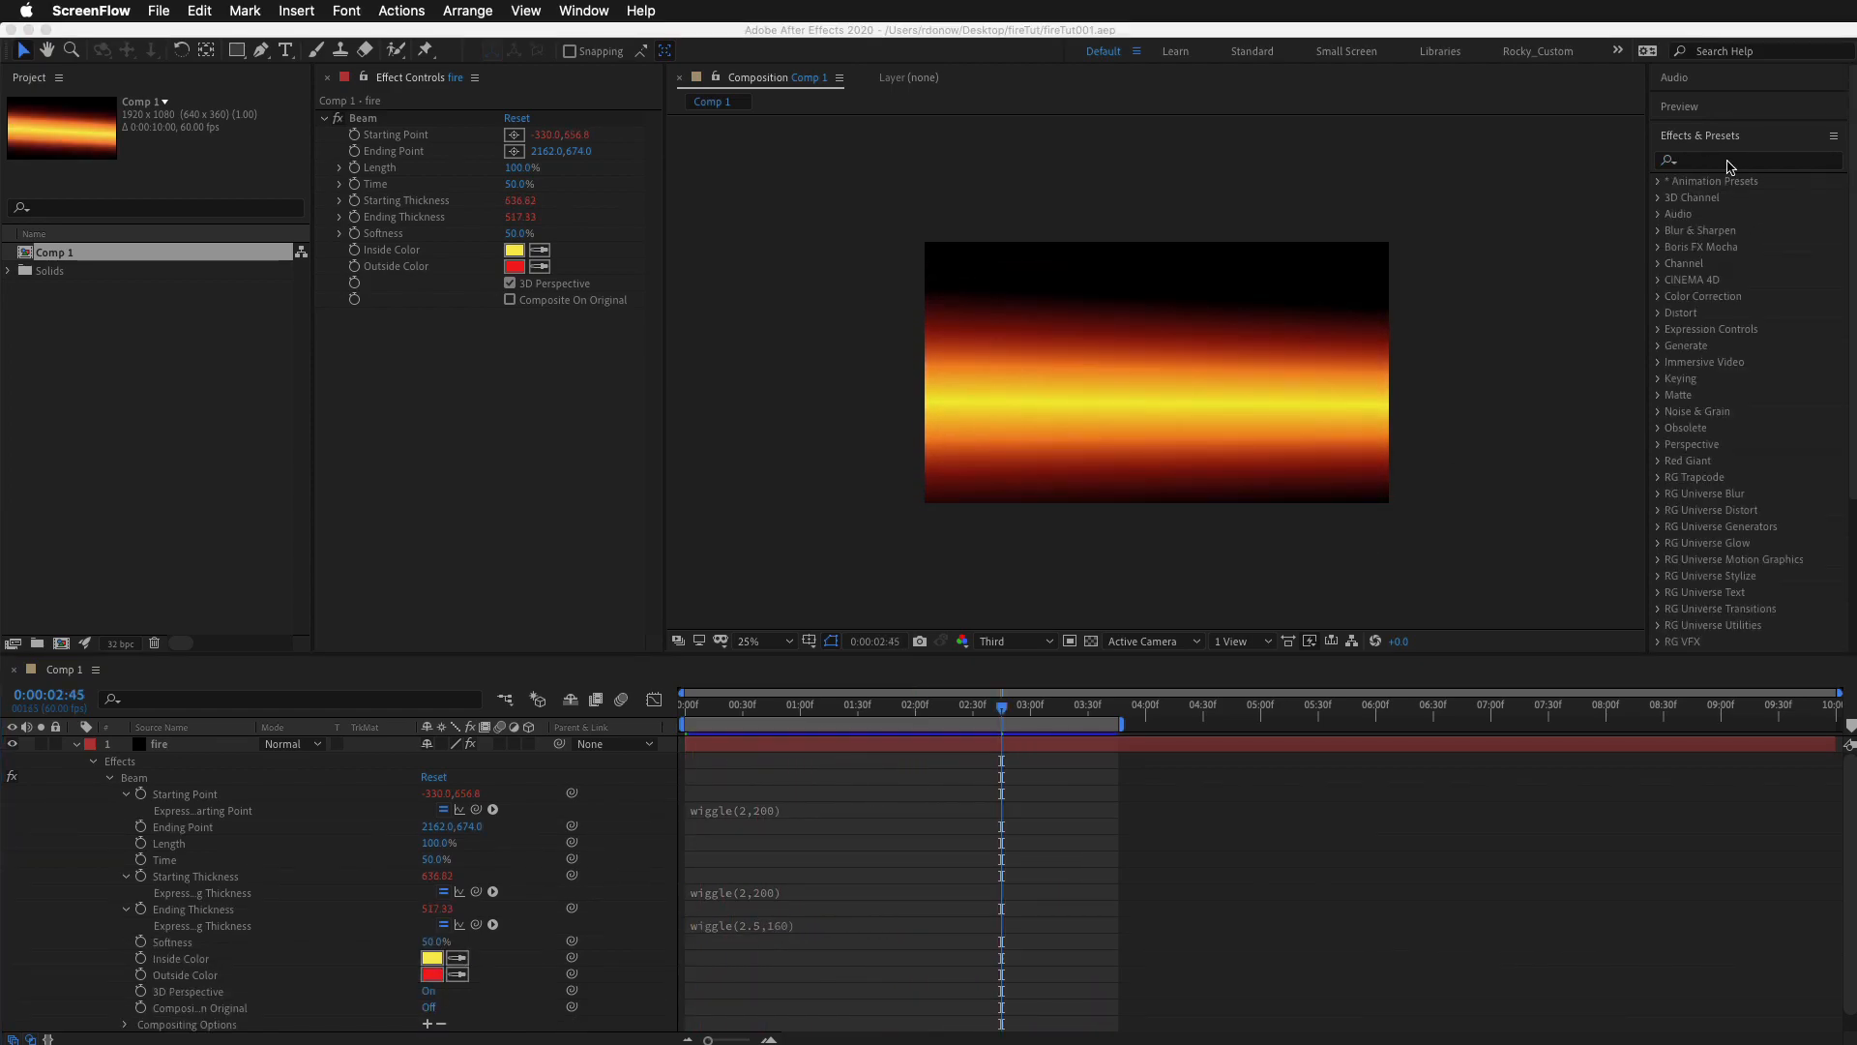
# Find the Turbulent Displace effect and apply it to the fire layer below Beam.
pyautogui.click(1730, 166)
pyautogui.write('turbu')
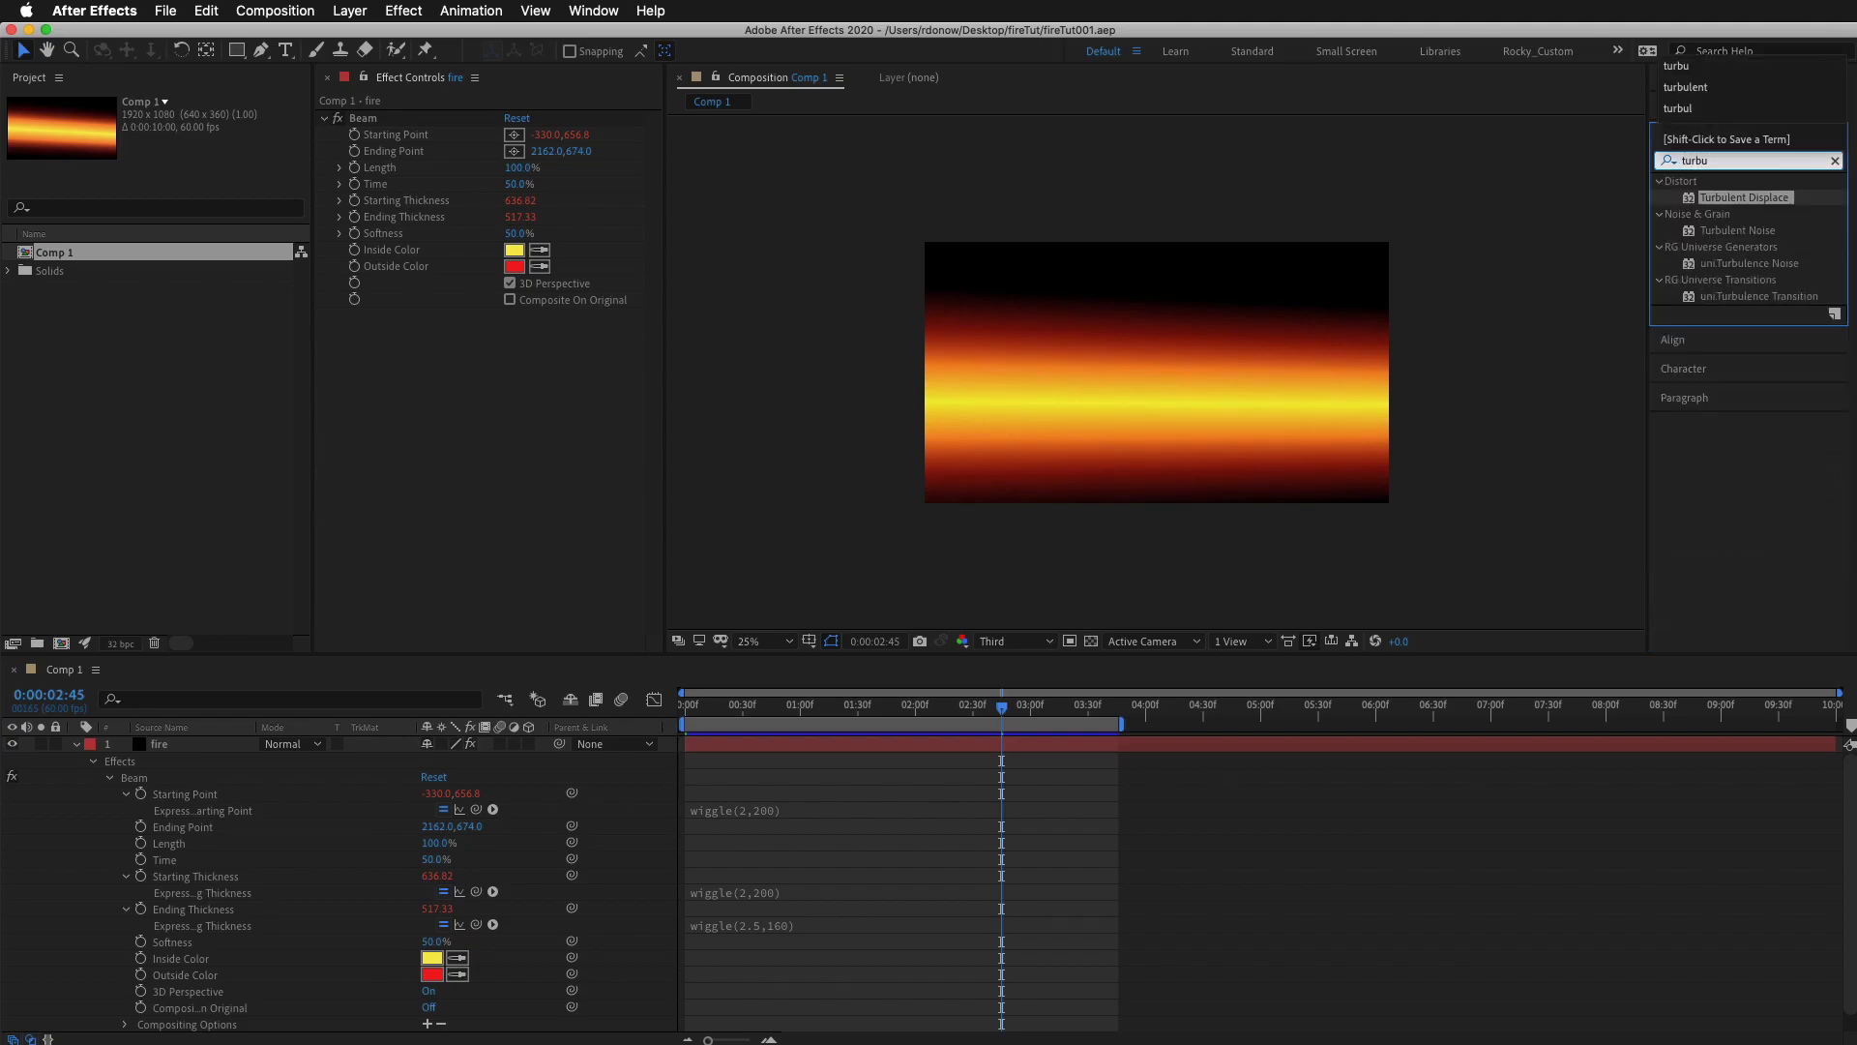
pyautogui.moveTo(1746, 193); pyautogui.dragTo(485, 461)
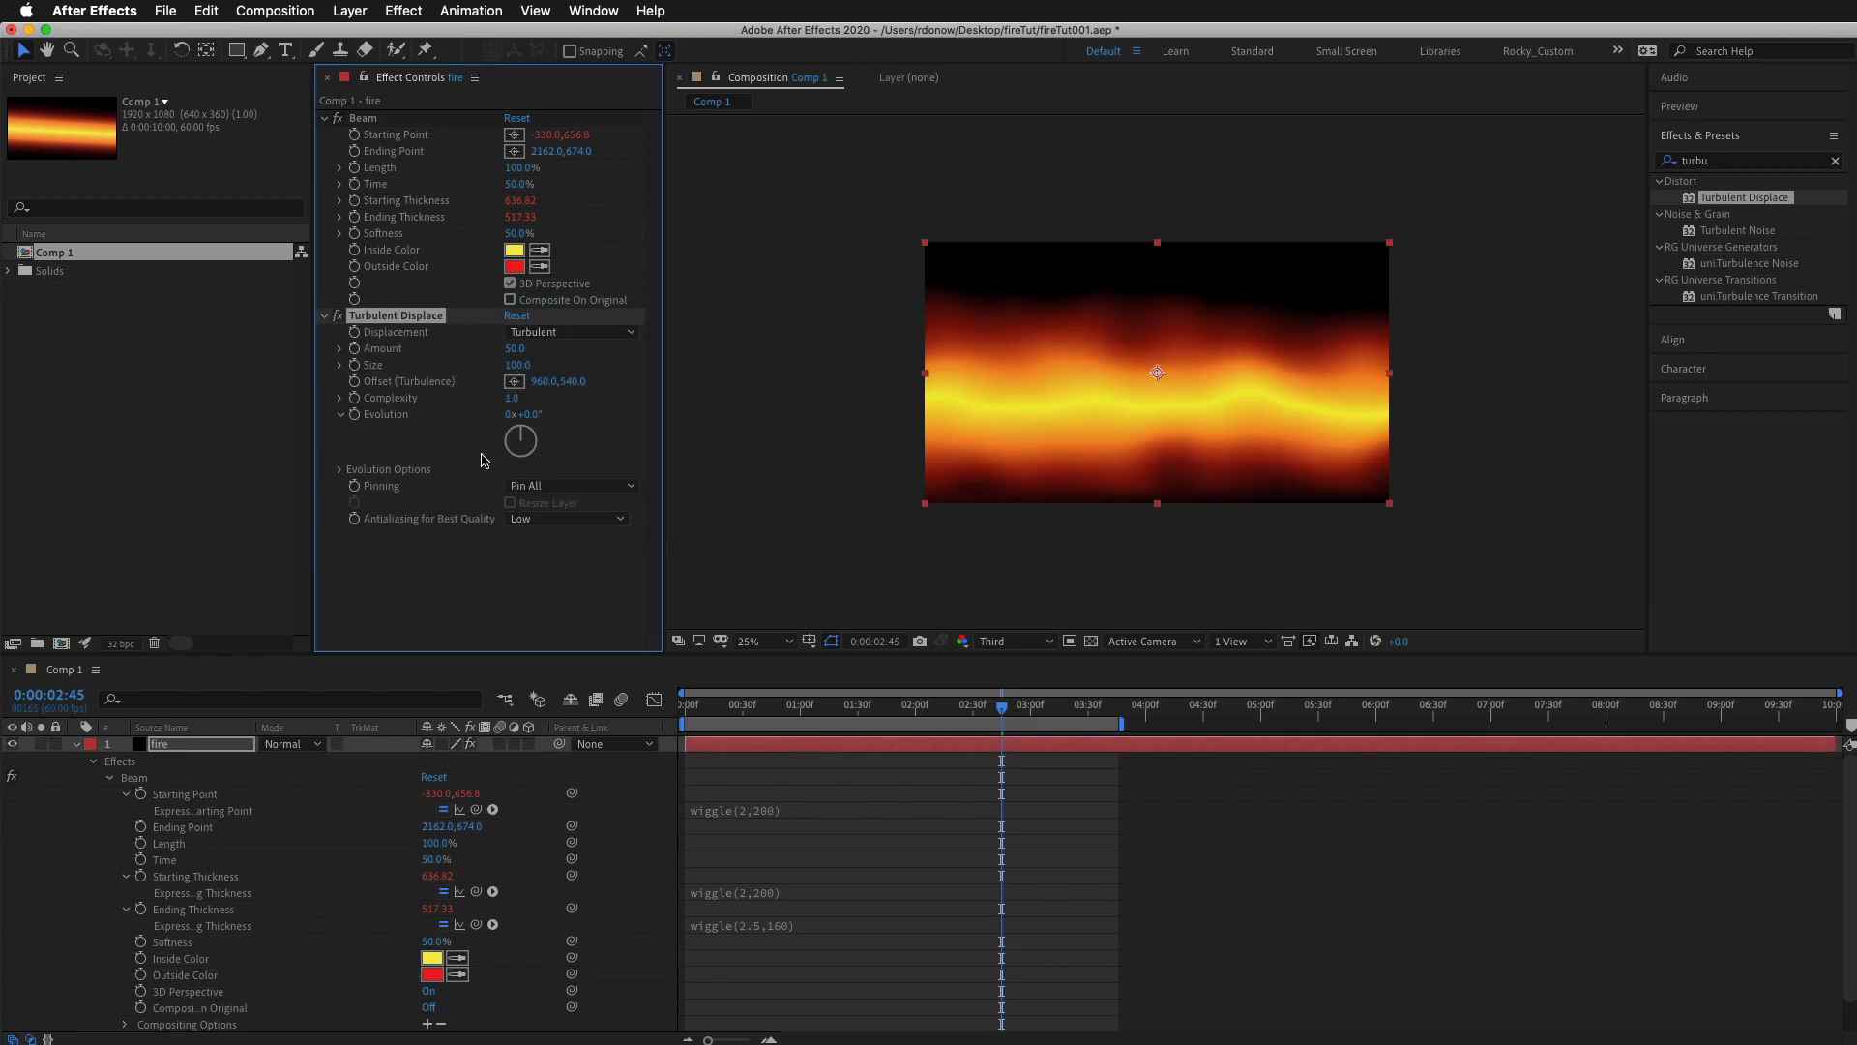
# Set Turbulent Displace's Amount to 452, Size to 23, and Complexity to 1.7.
pyautogui.click(324, 118)
pyautogui.press('.')
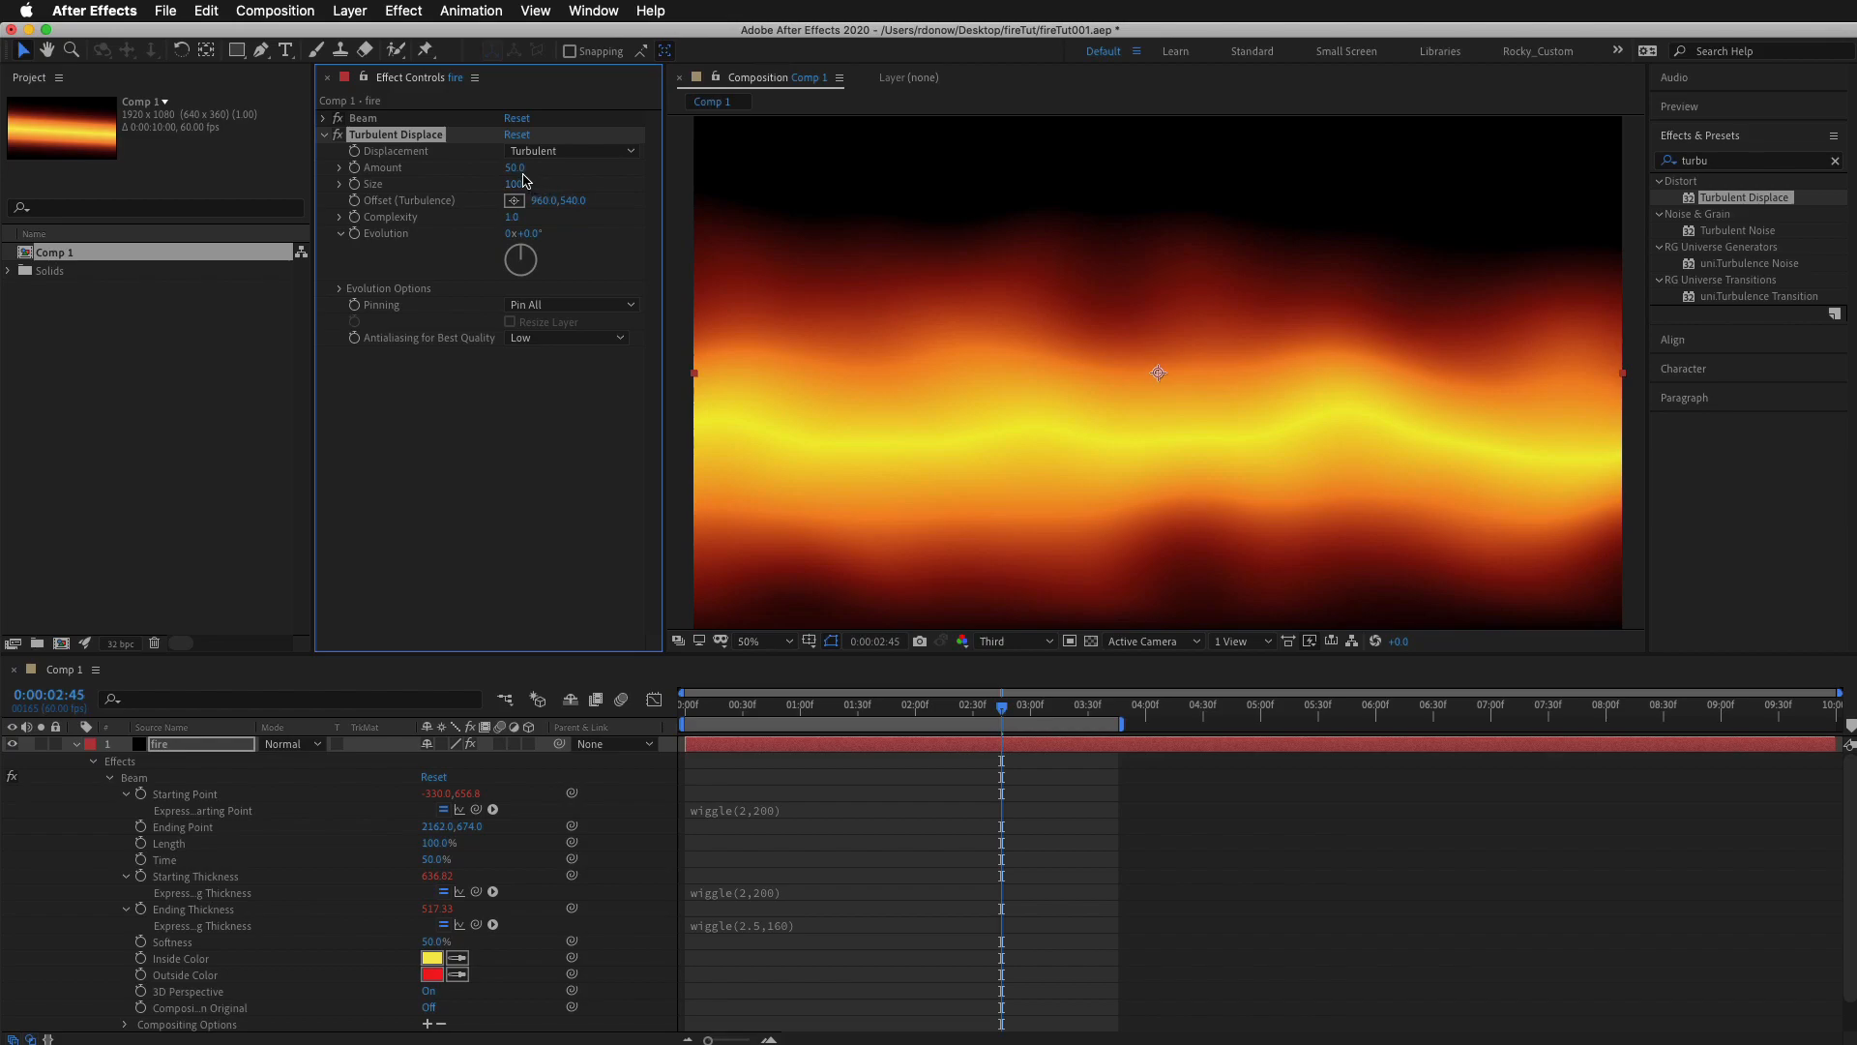
pyautogui.moveTo(515, 168); pyautogui.dragTo(930, 198)
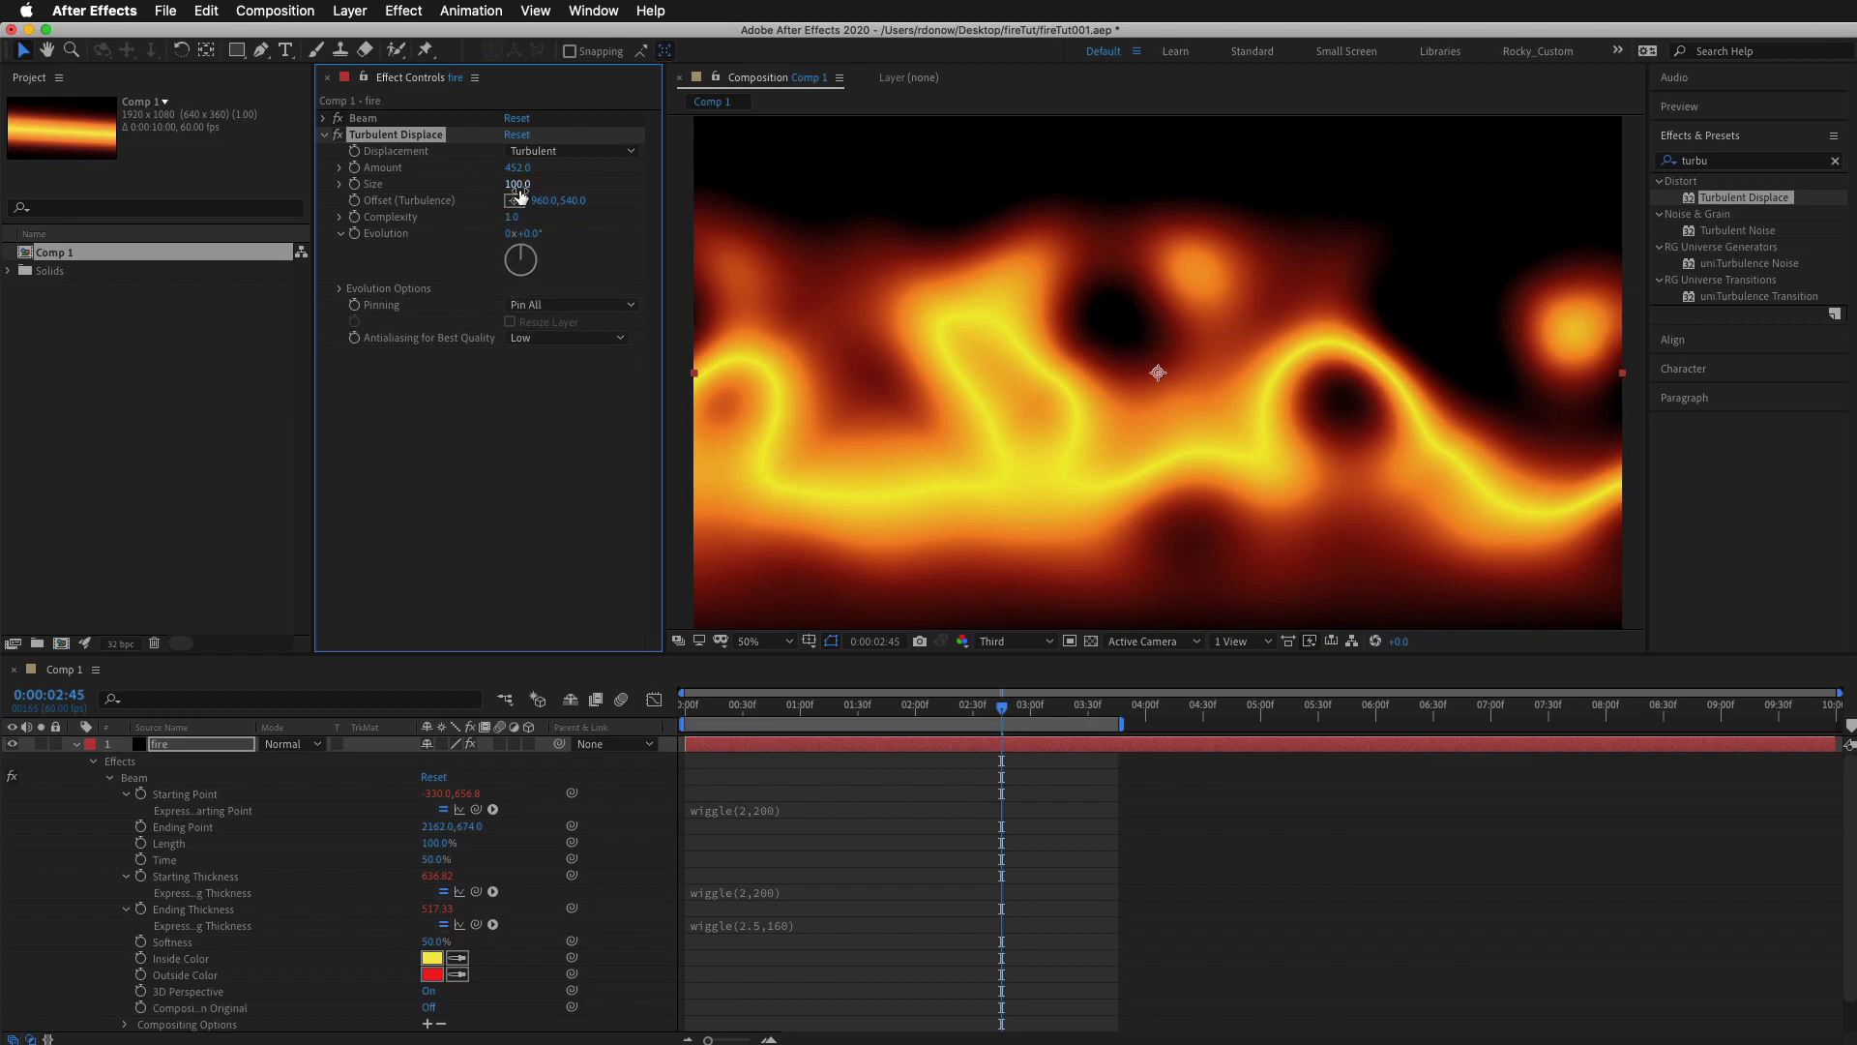
pyautogui.moveTo(495, 189)
pyautogui.mouseDown()
pyautogui.moveTo(413, 187)
pyautogui.moveTo(502, 183)
pyautogui.mouseUp()
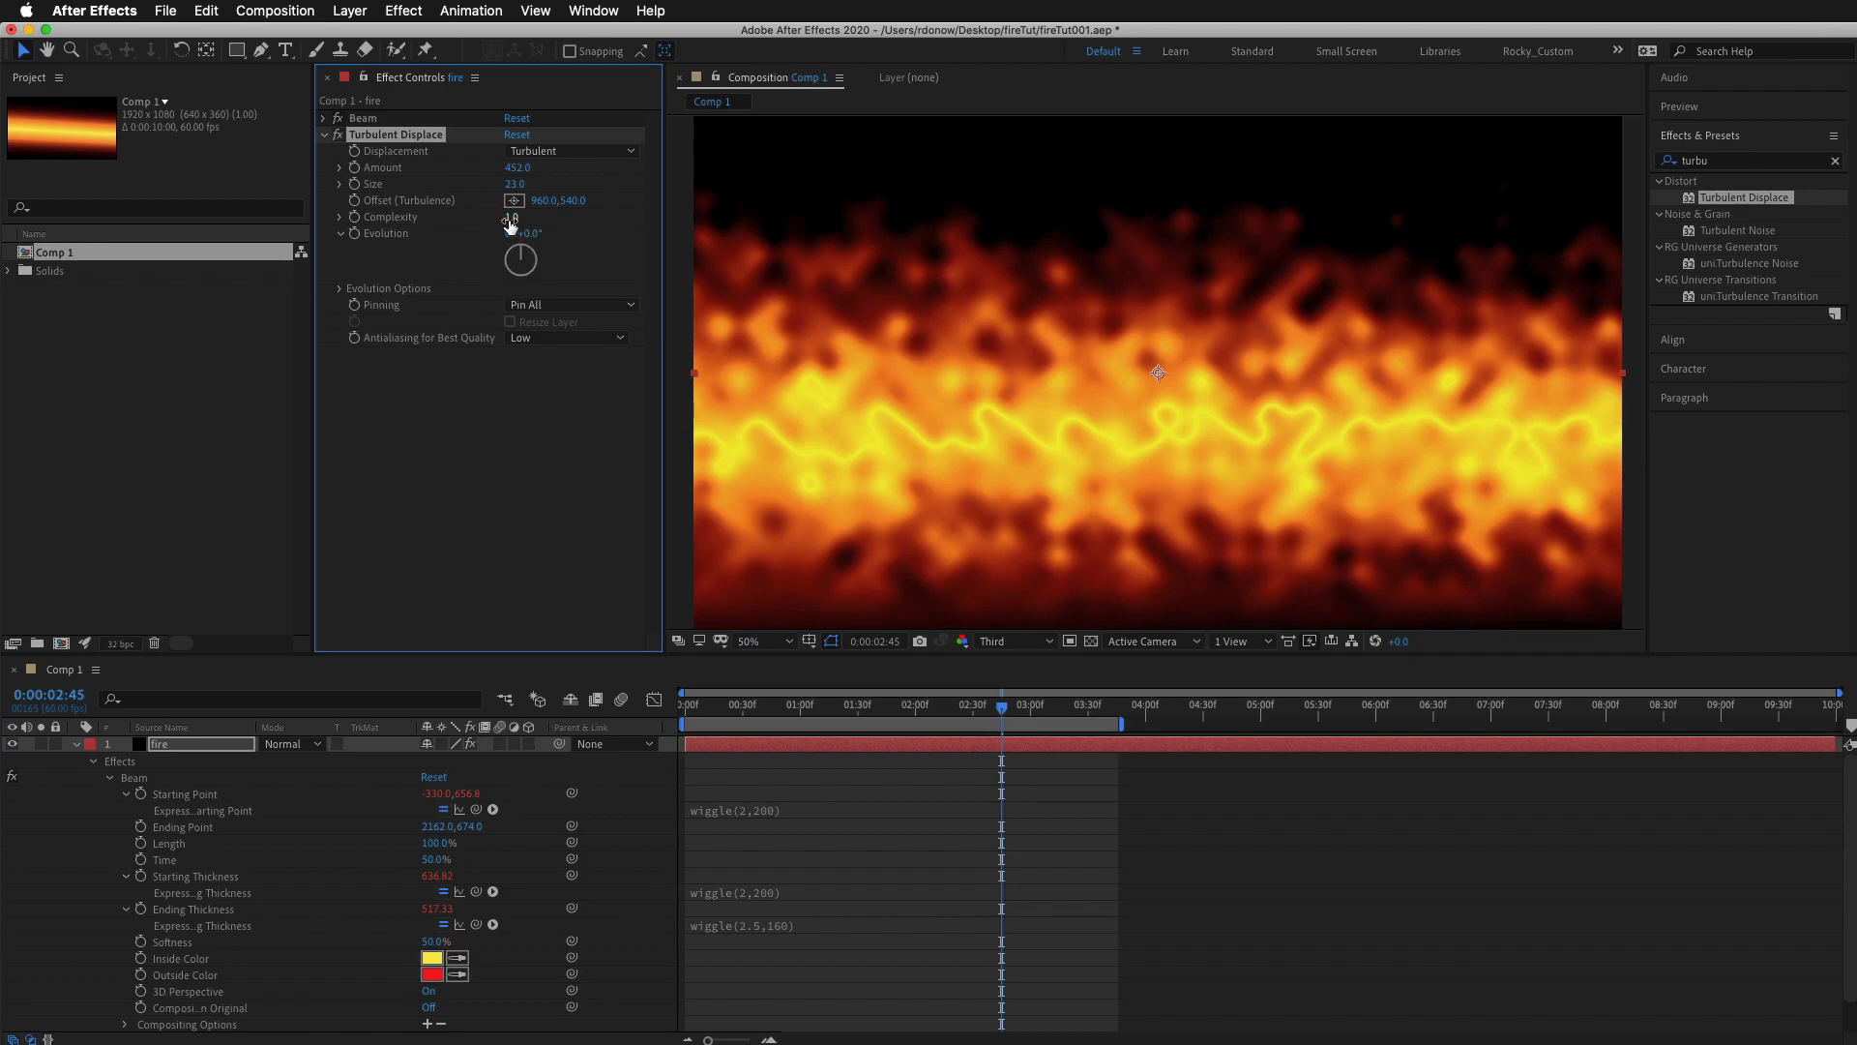
pyautogui.moveTo(524, 223); pyautogui.dragTo(588, 224)
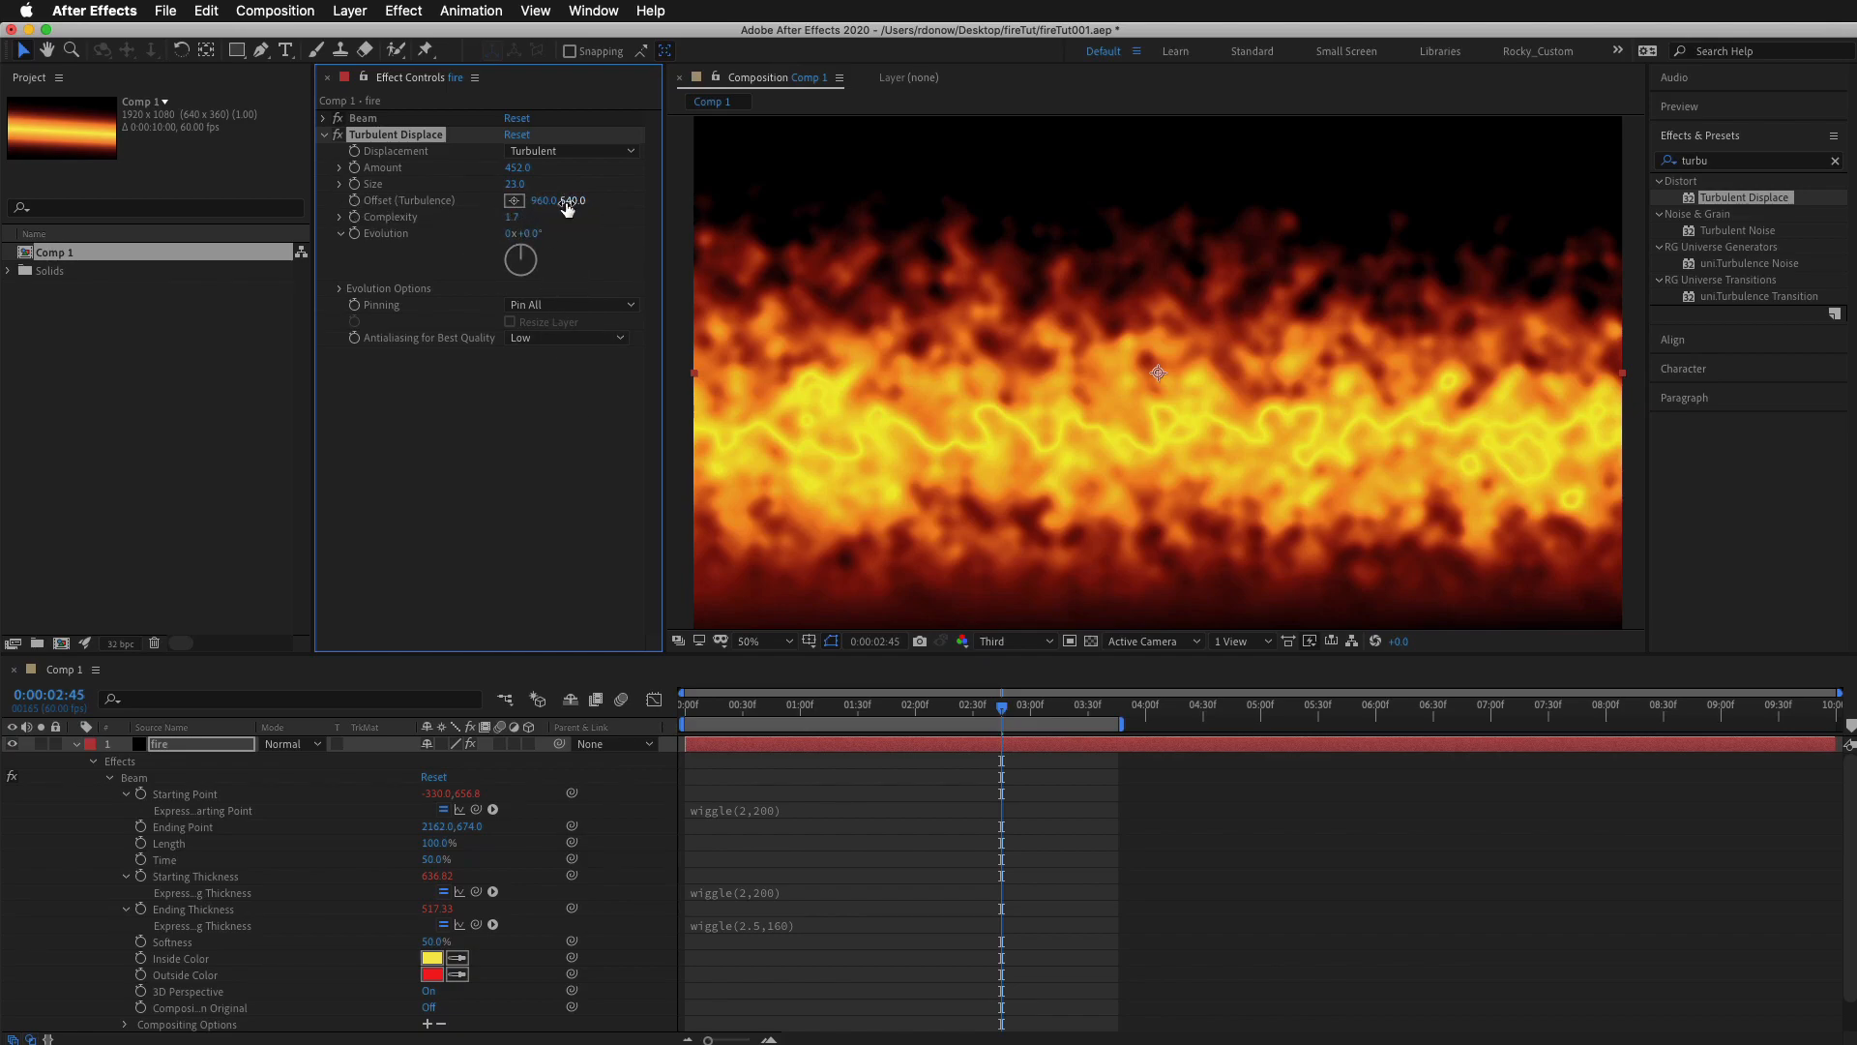
# Add the expression [0, time*100] to Turbulent Displace's Offset (Turbulence) and preview the animation.
pyautogui.keyDown('alt'); pyautogui.click(354, 200); pyautogui.keyUp('alt')
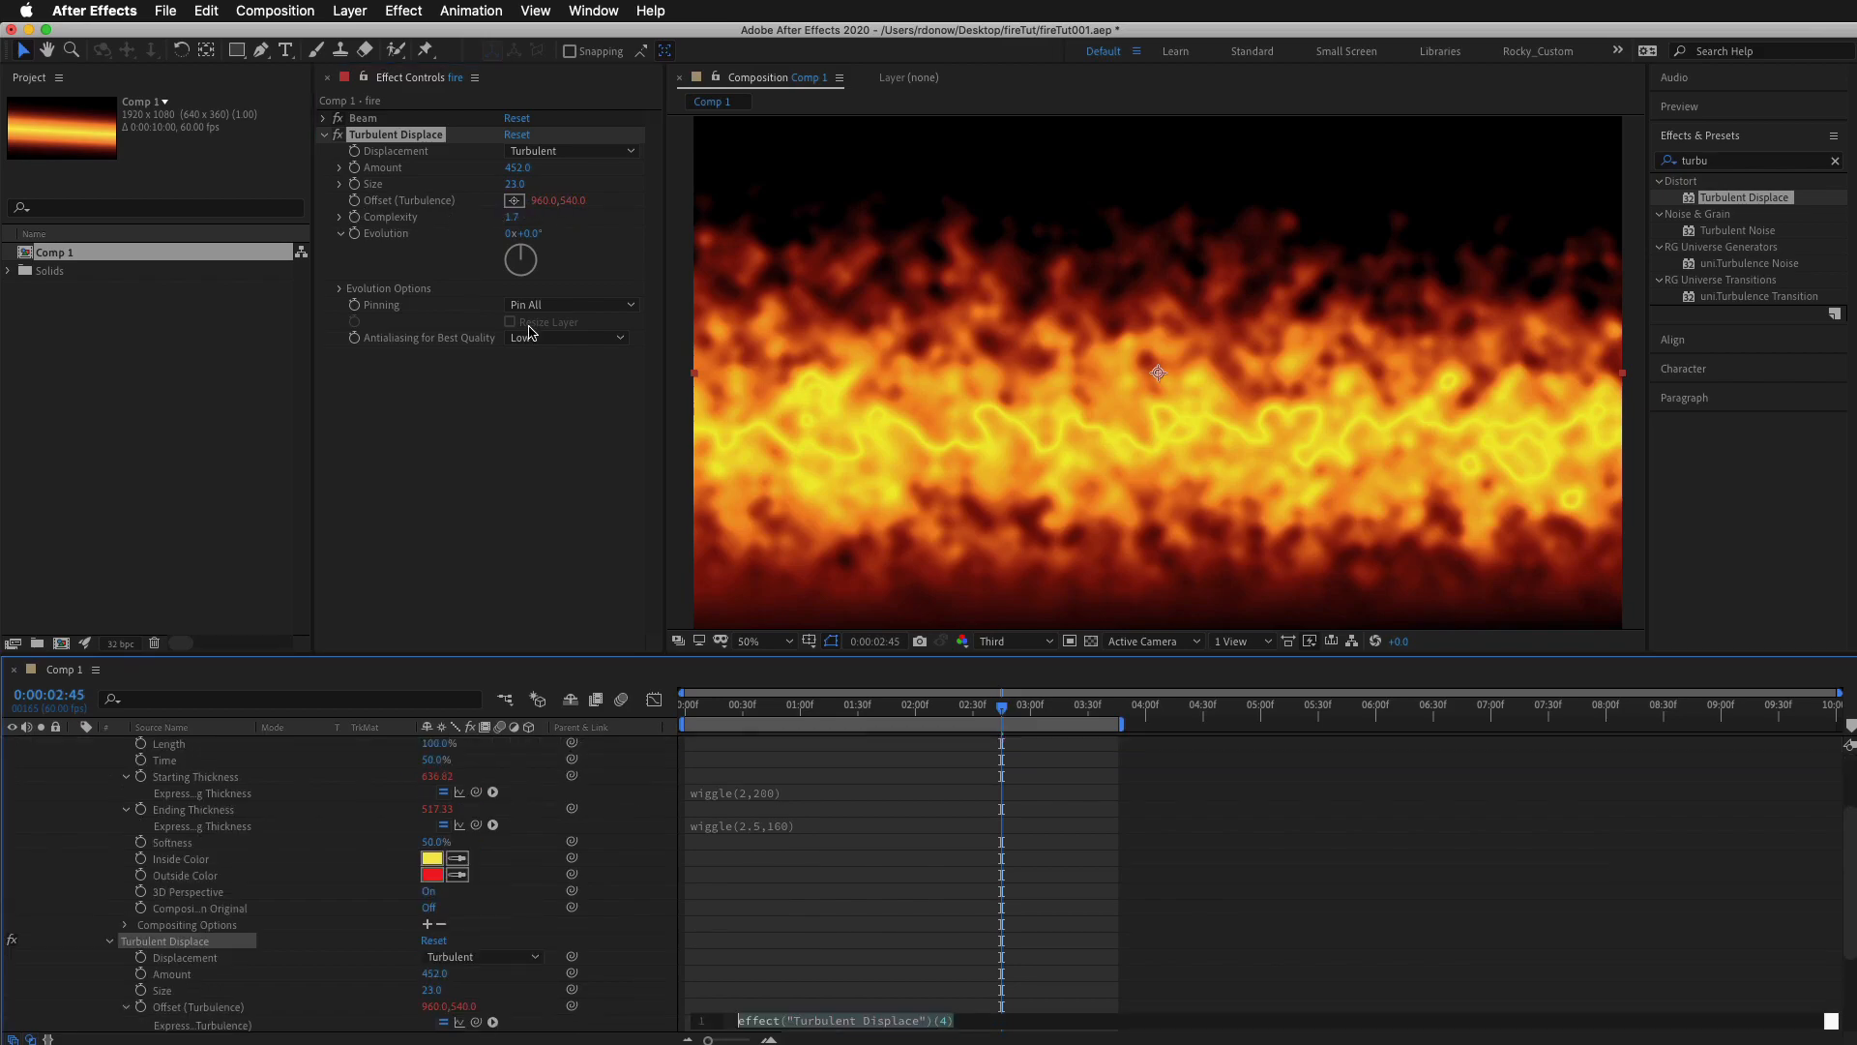
pyautogui.scroll(-5, 845, 994)
pyautogui.scroll(2, 846, 994)
pyautogui.scroll(7, 827, 1002)
pyautogui.scroll(-4, 827, 1002)
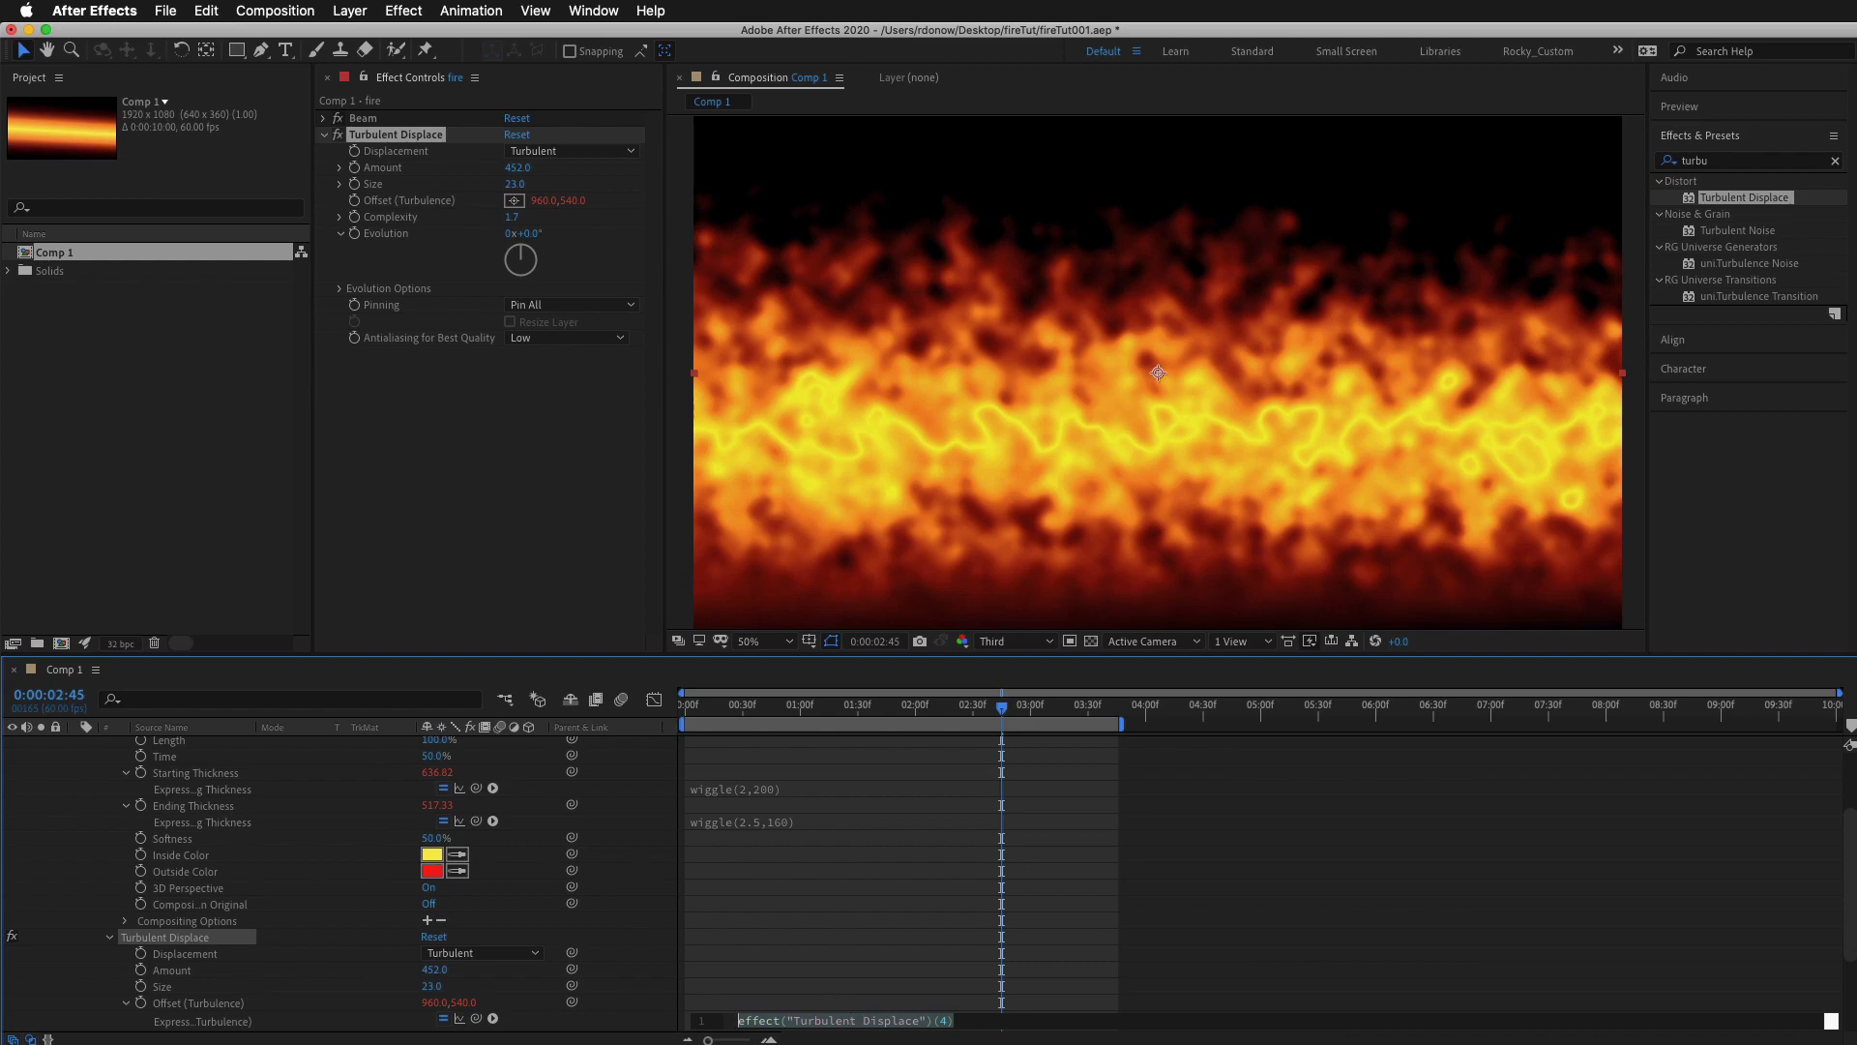
pyautogui.press('BackSpace')
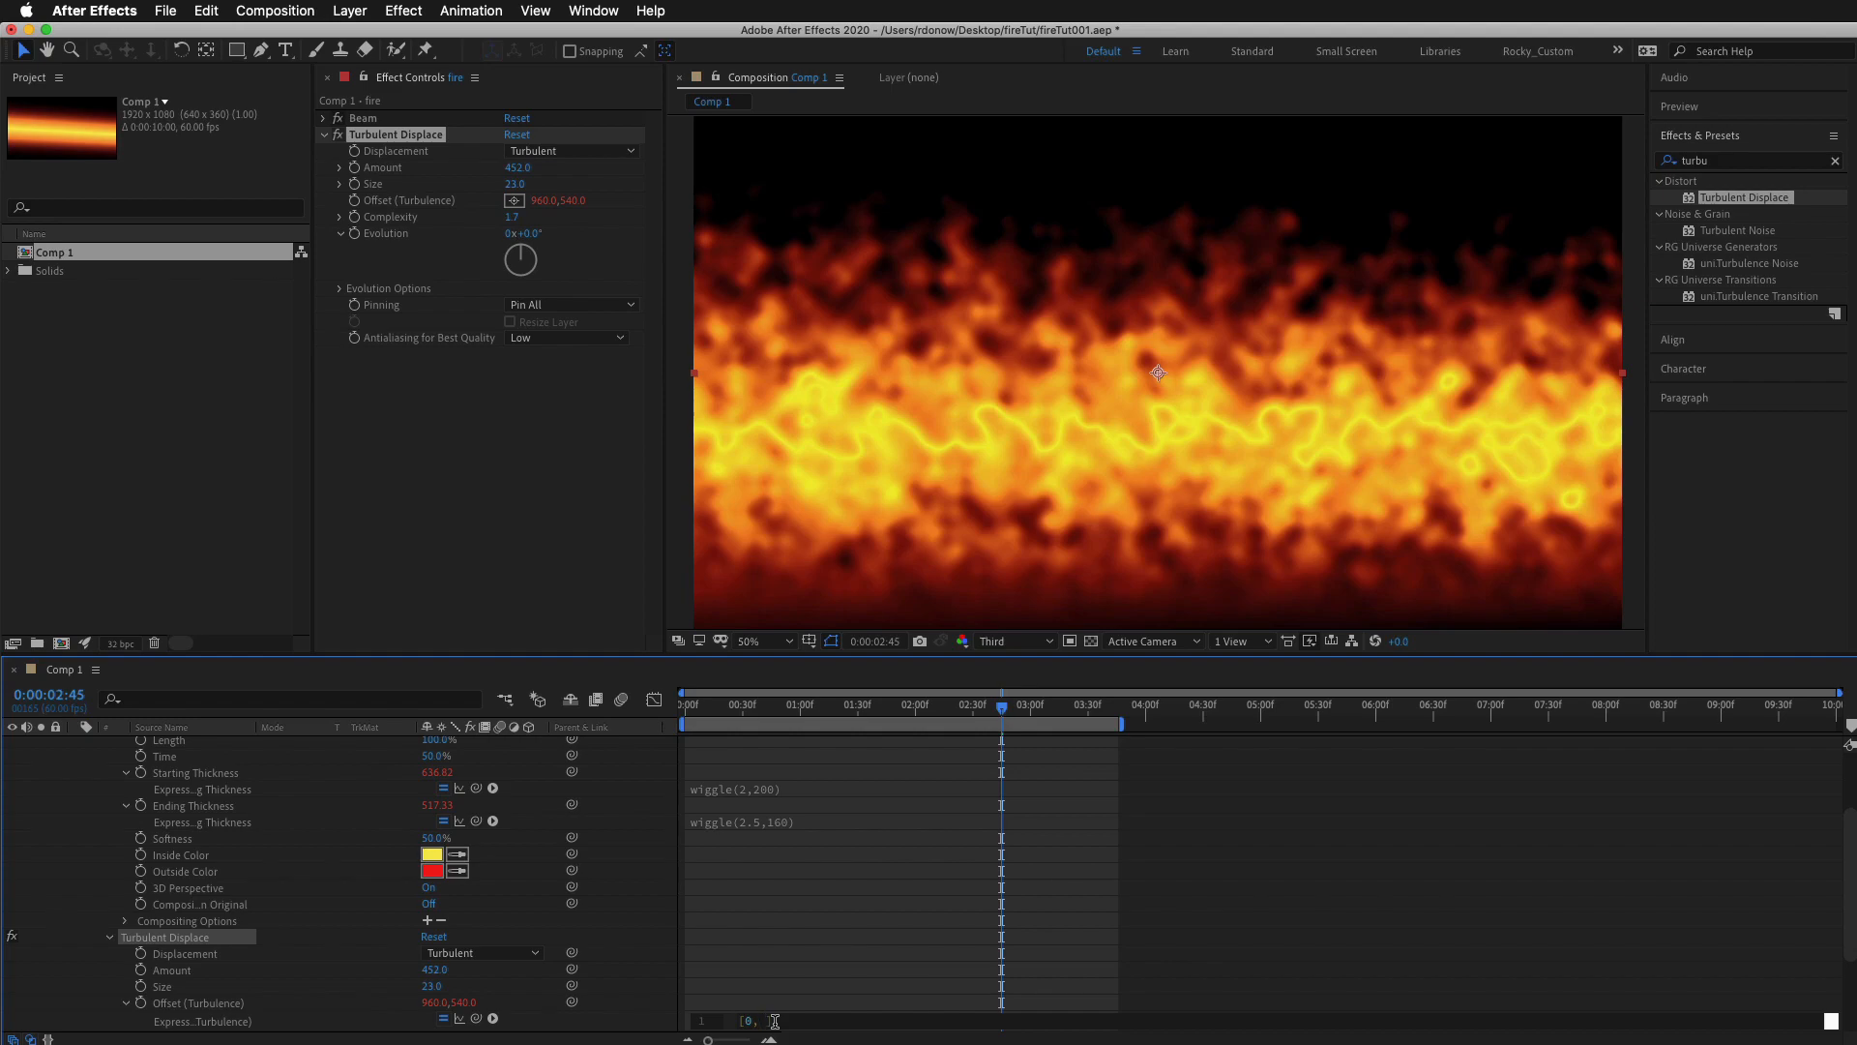
pyautogui.write('time')
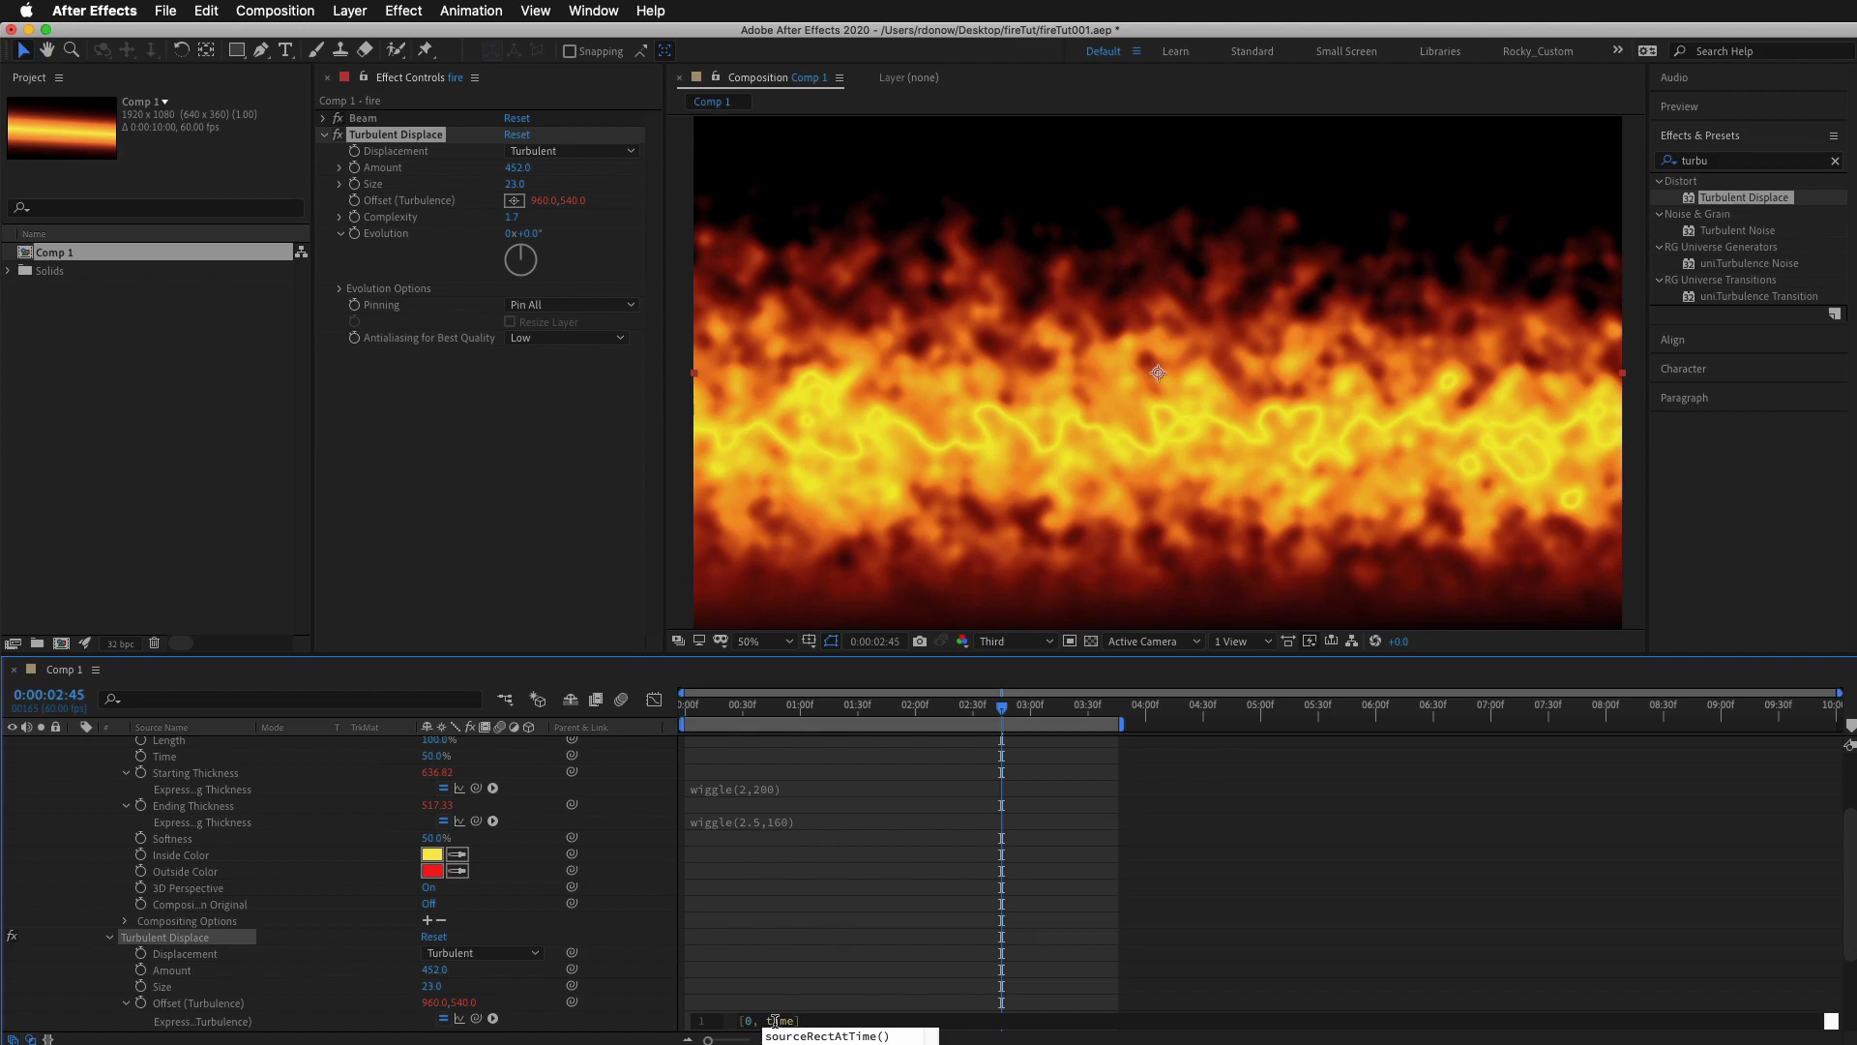
pyautogui.write('*')
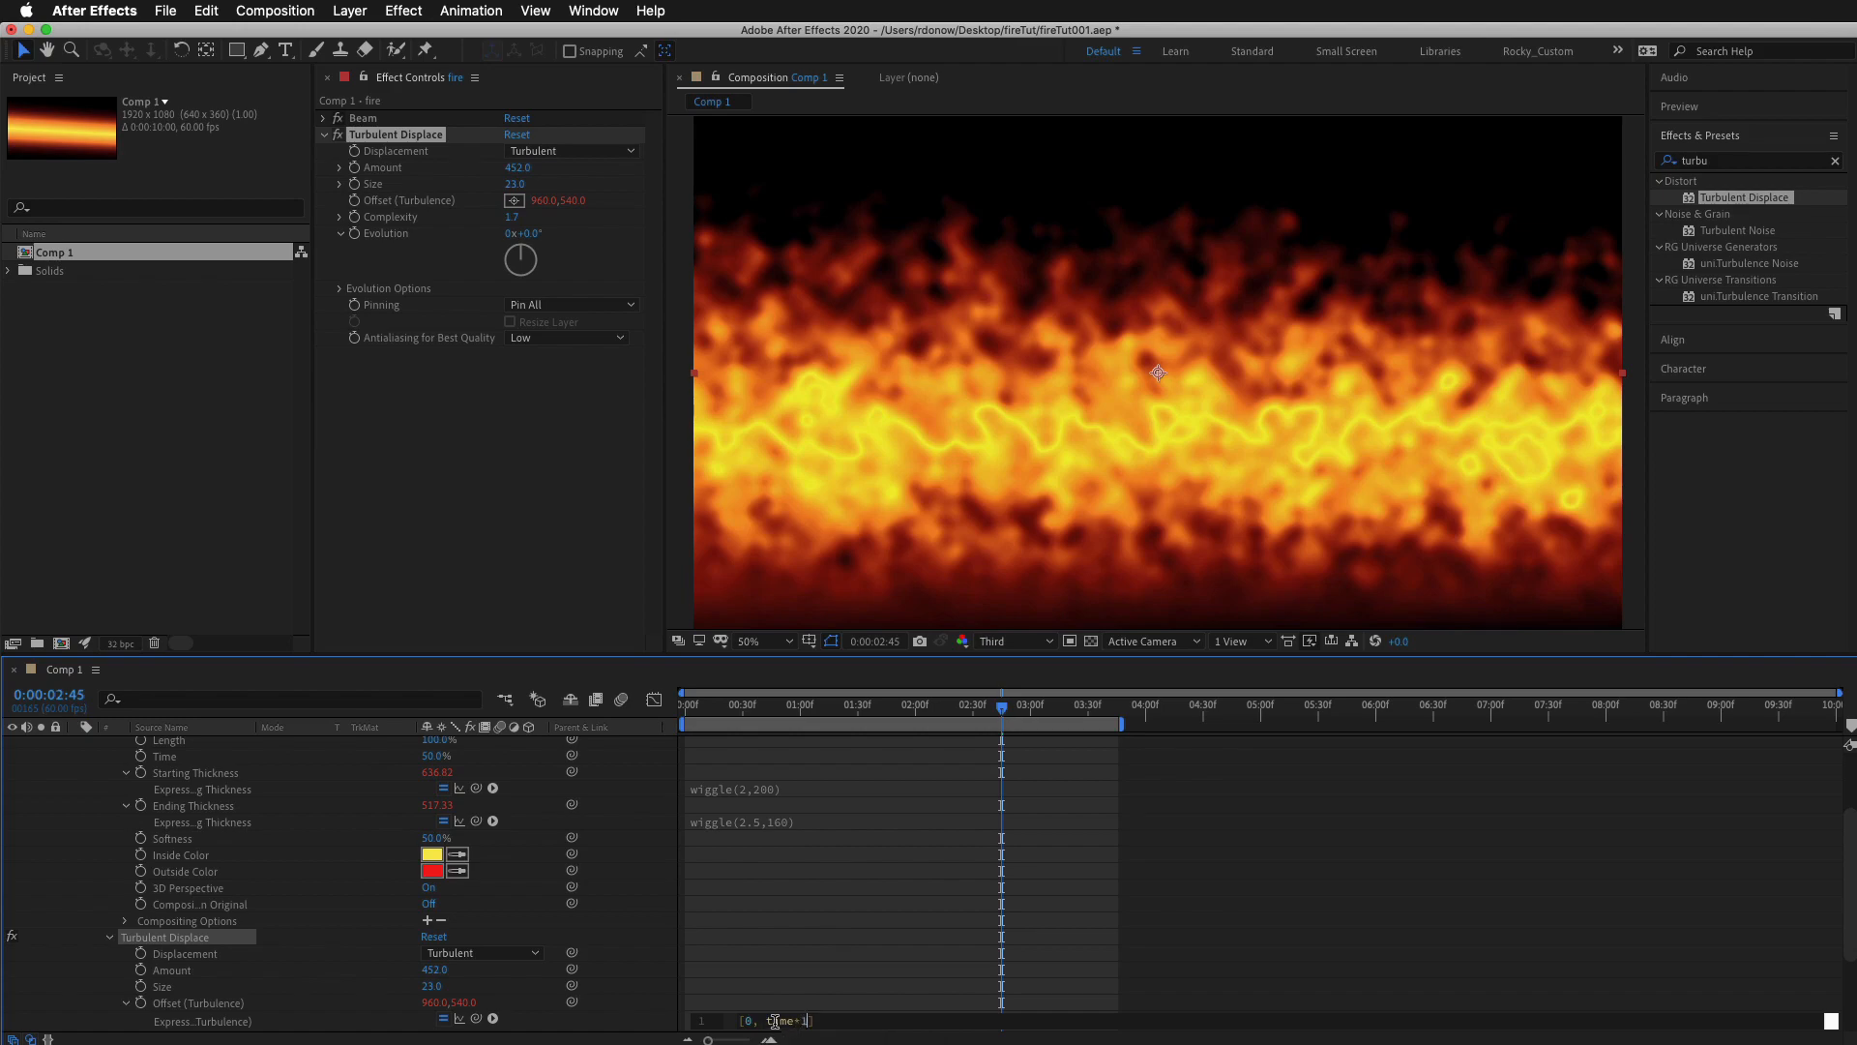
pyautogui.write('100')
pyautogui.click(822, 996)
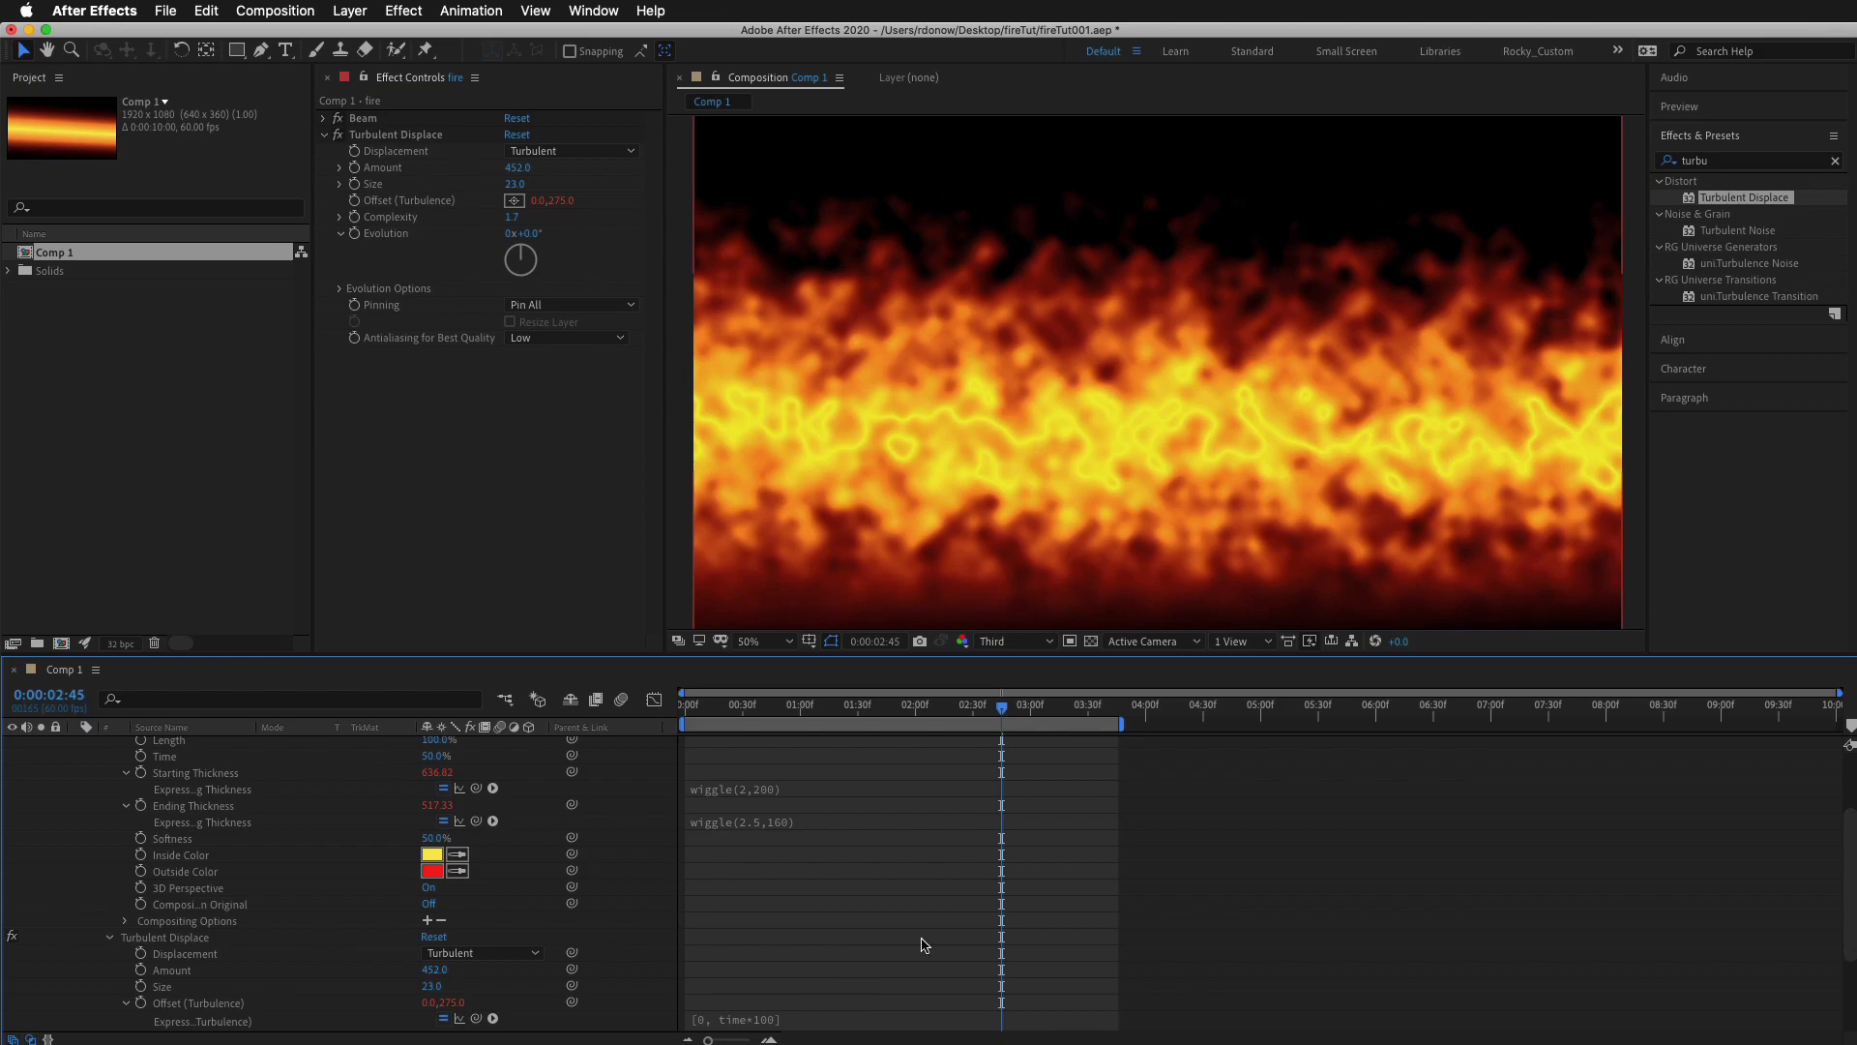
pyautogui.press('space')
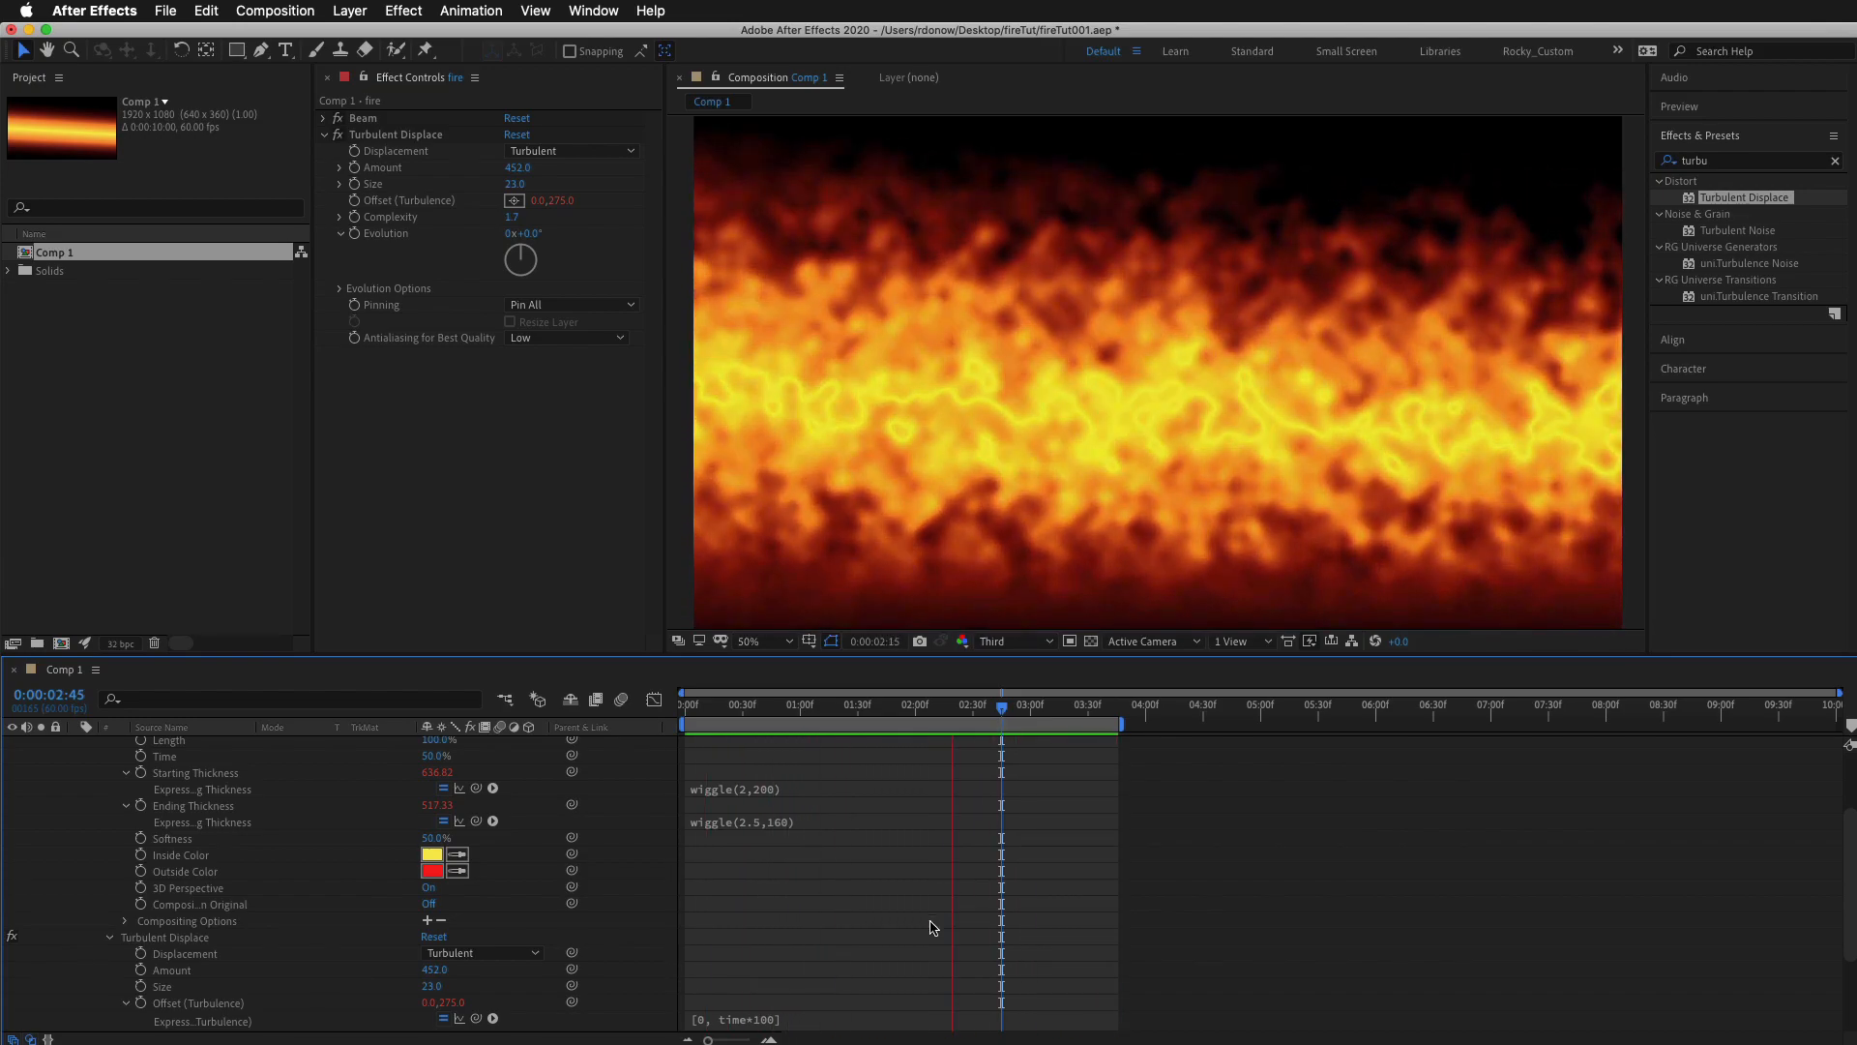
pyautogui.press('space')
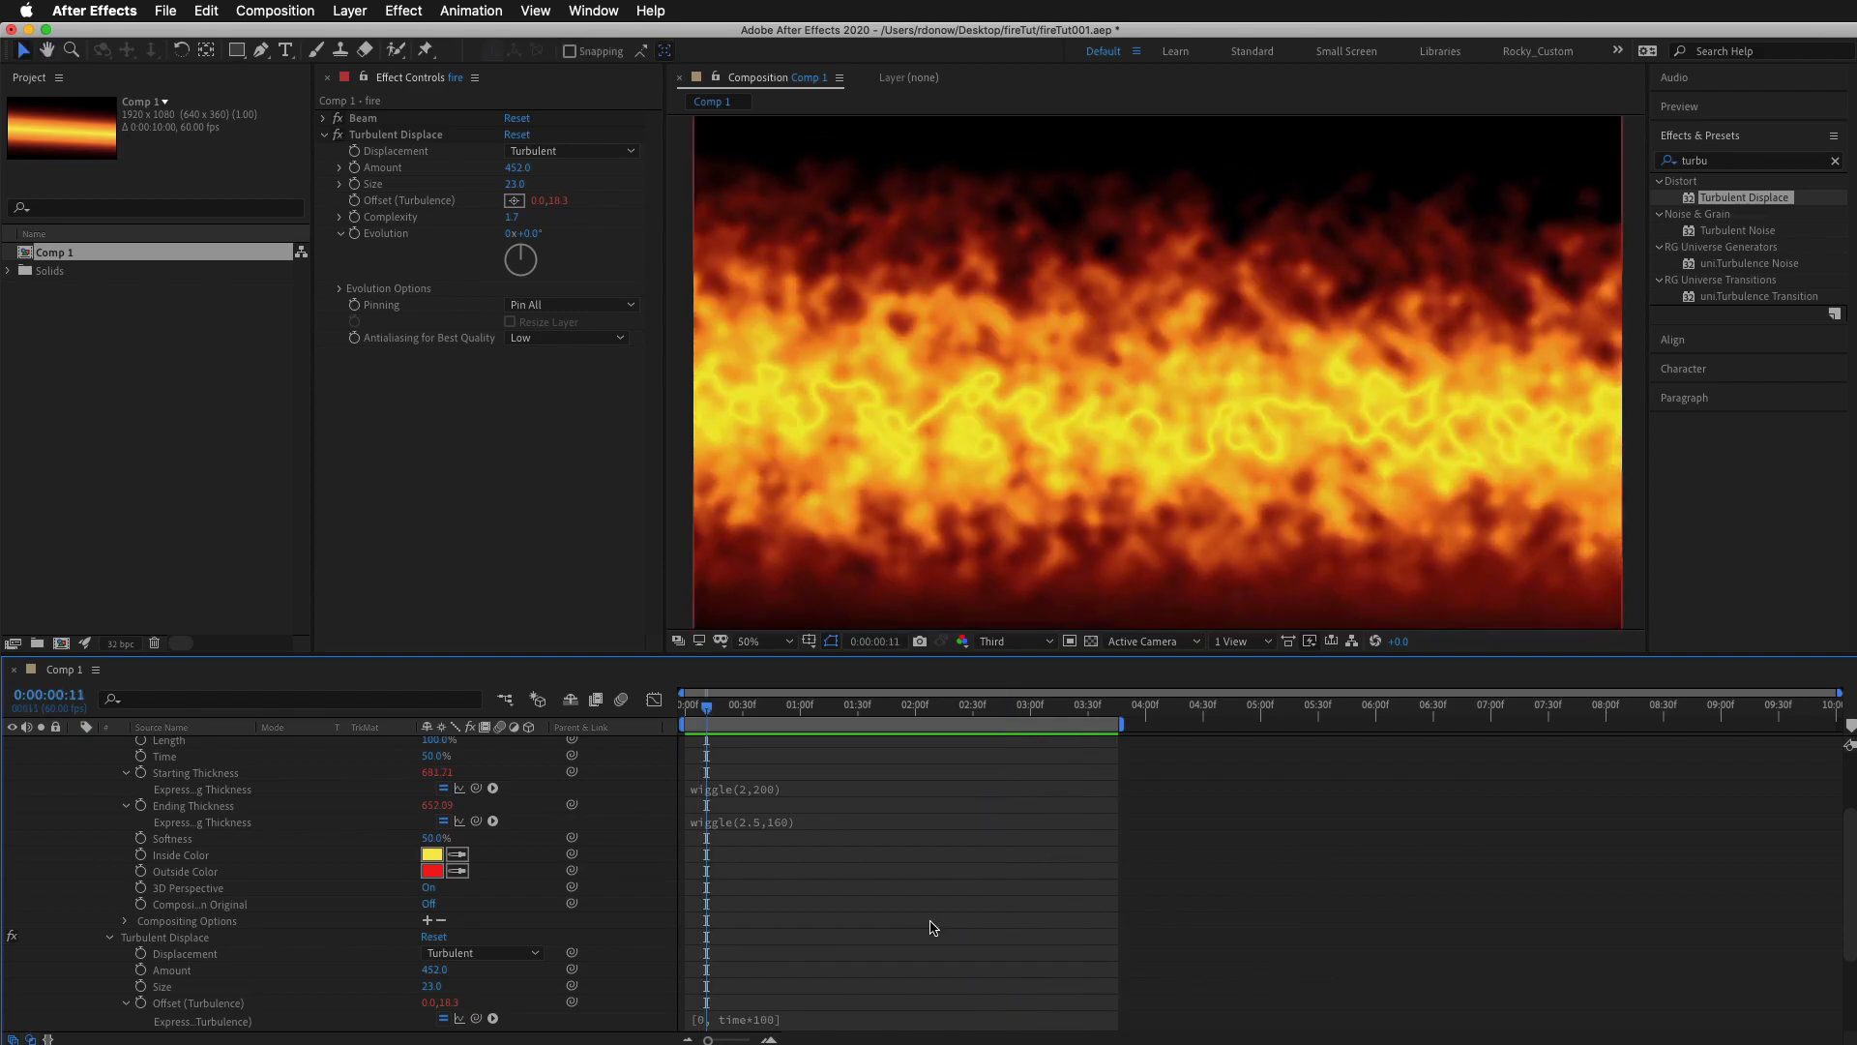
# Add the expression time*100 to Turbulent Displace's Evolution and preview the animation.
pyautogui.scroll(-3, 801, 915)
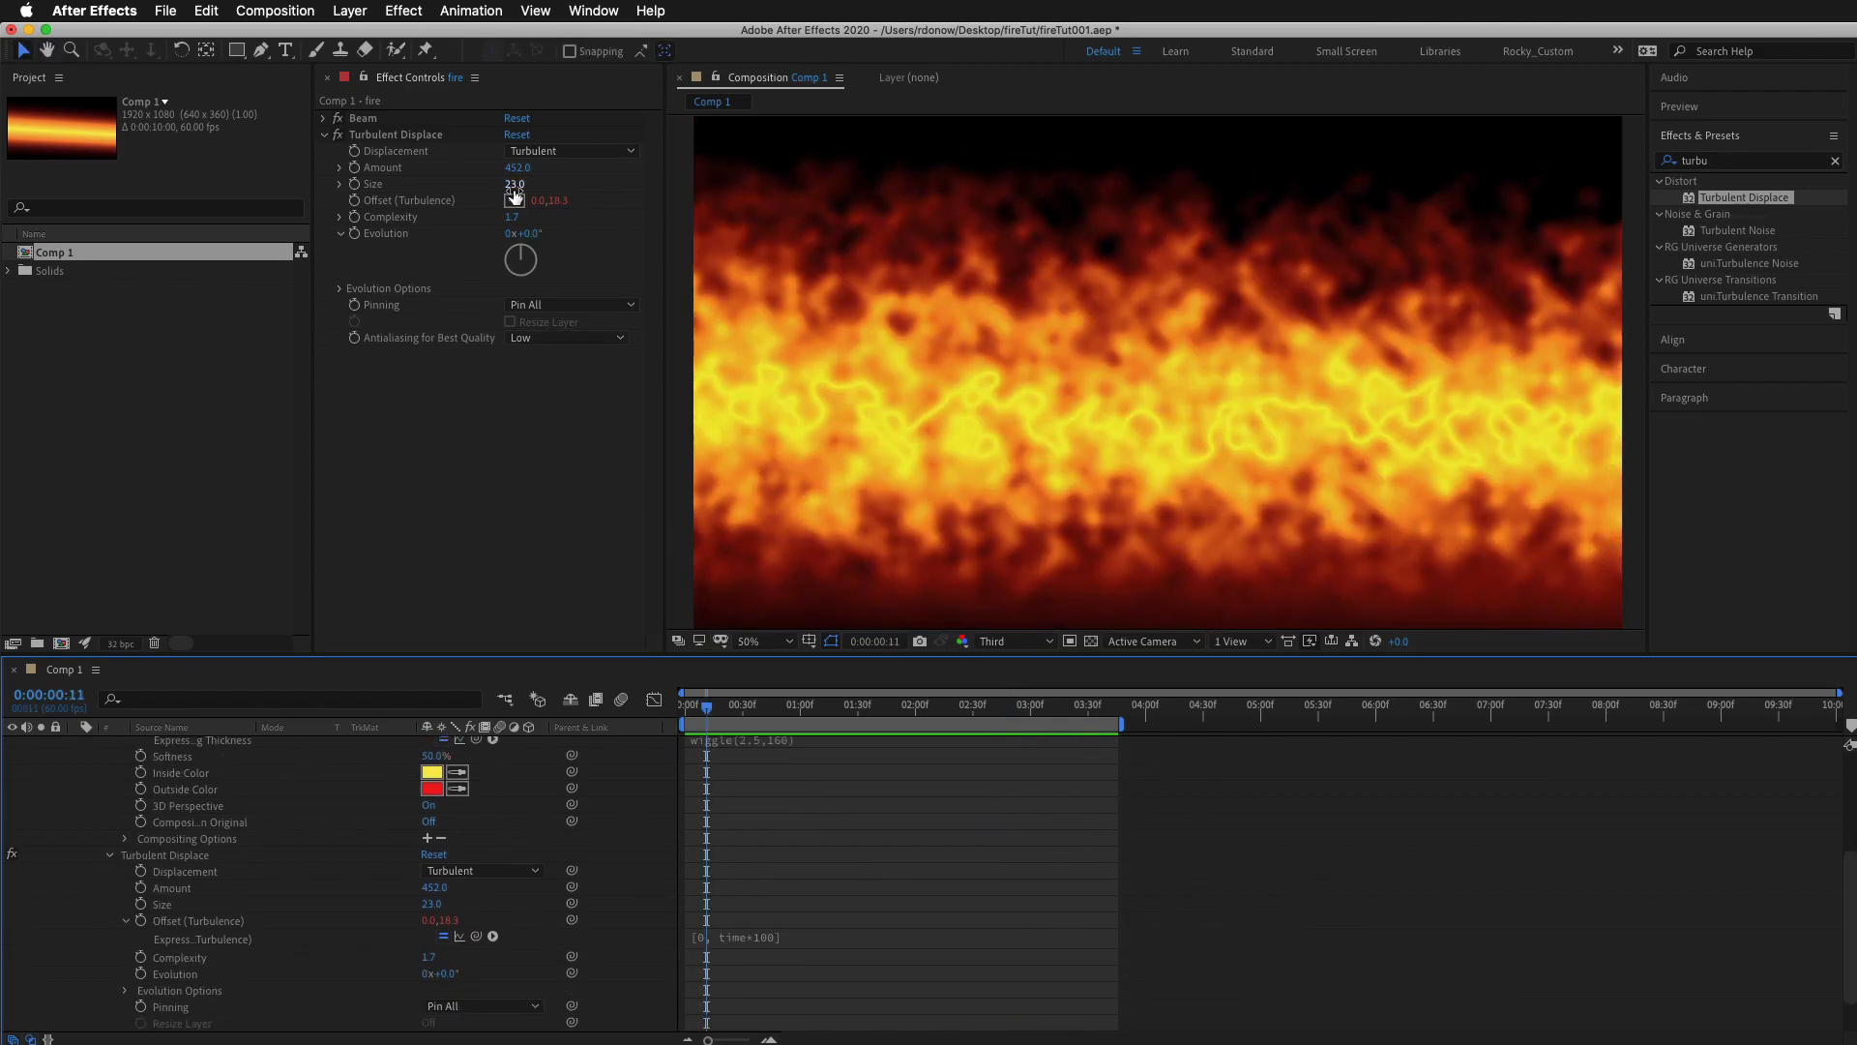
pyautogui.keyDown('alt'); pyautogui.click(354, 238); pyautogui.keyUp('alt')
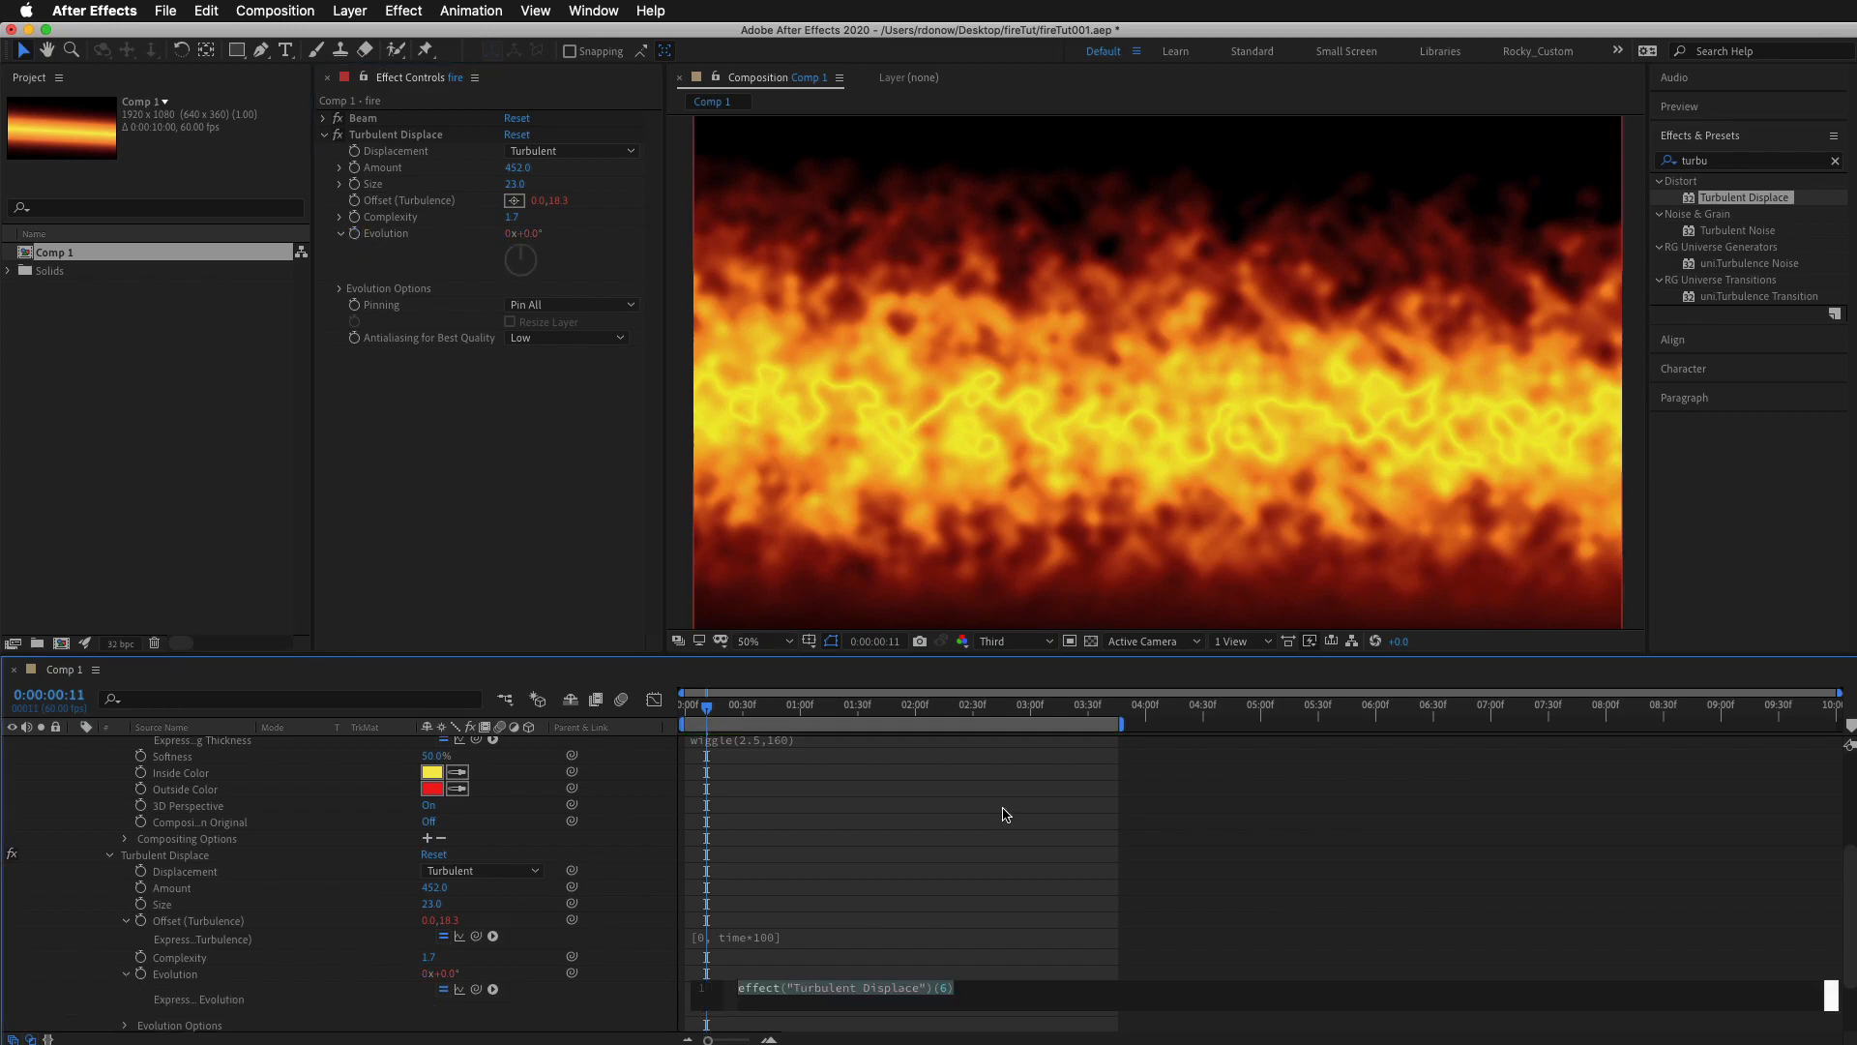
pyautogui.write('time')
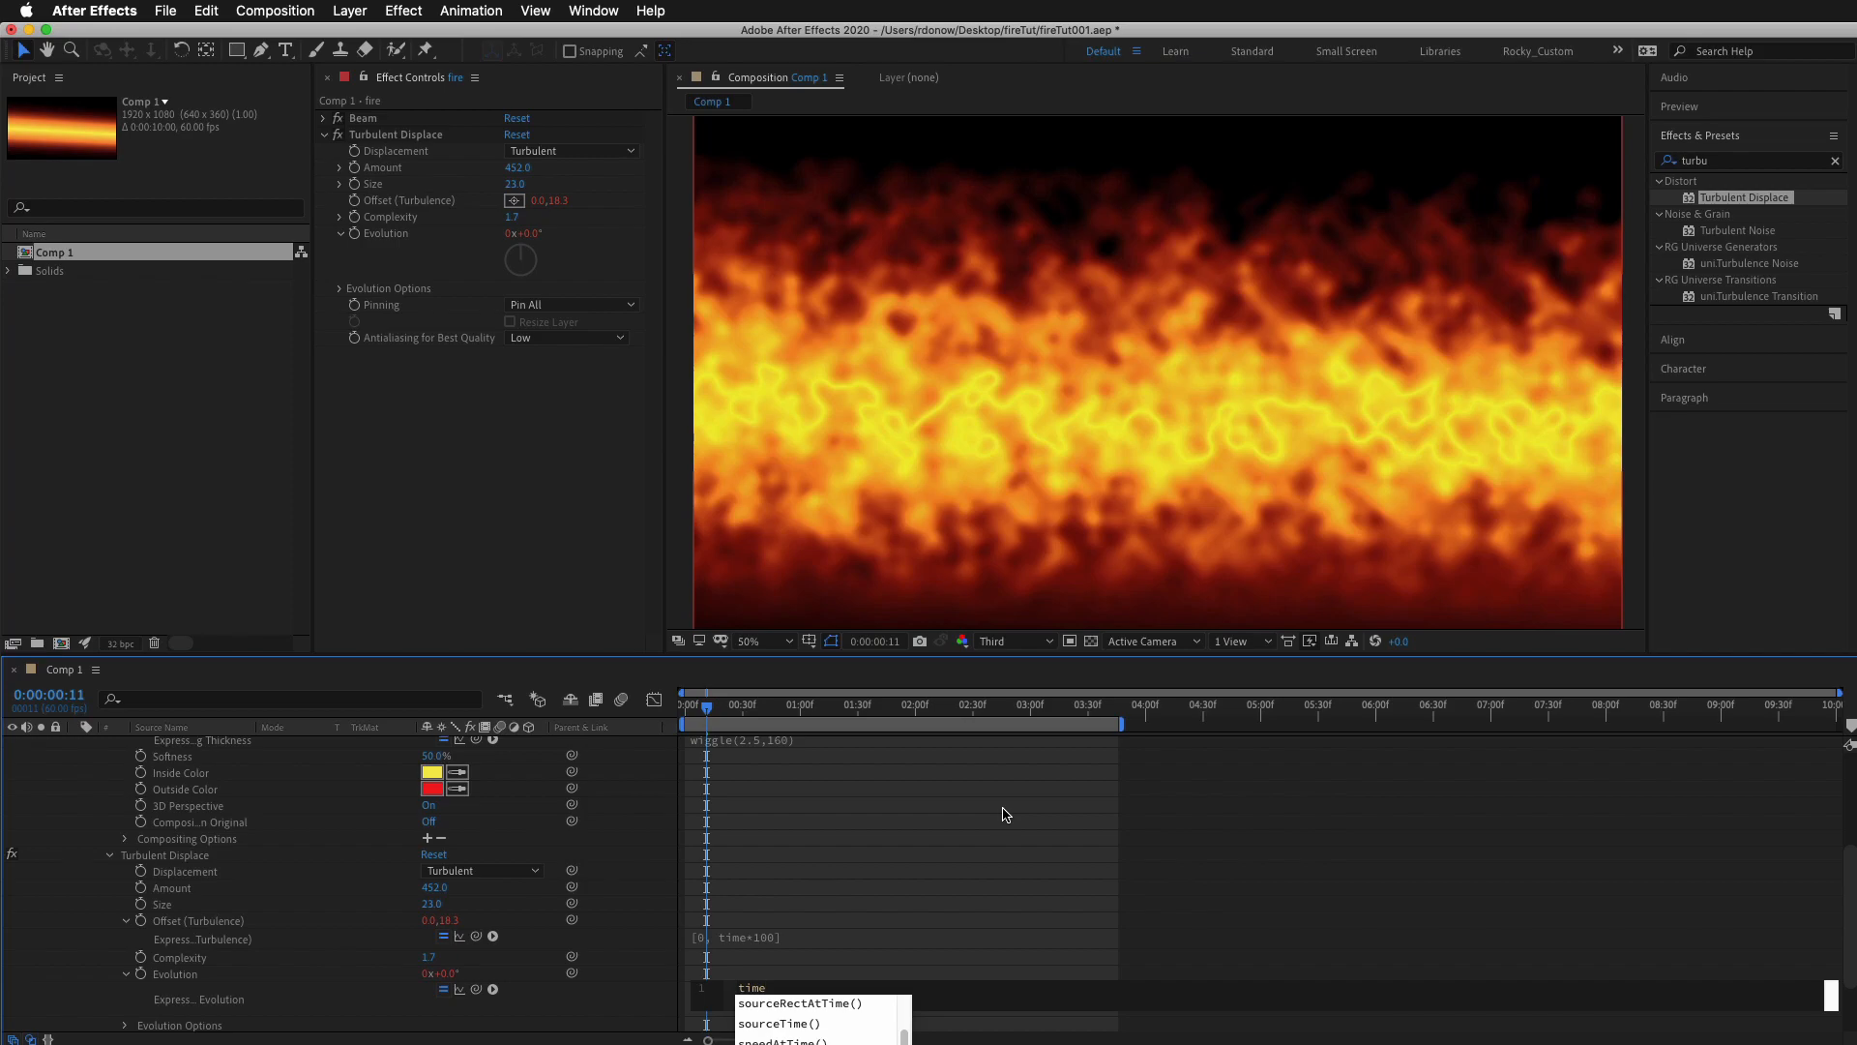
pyautogui.write('*')
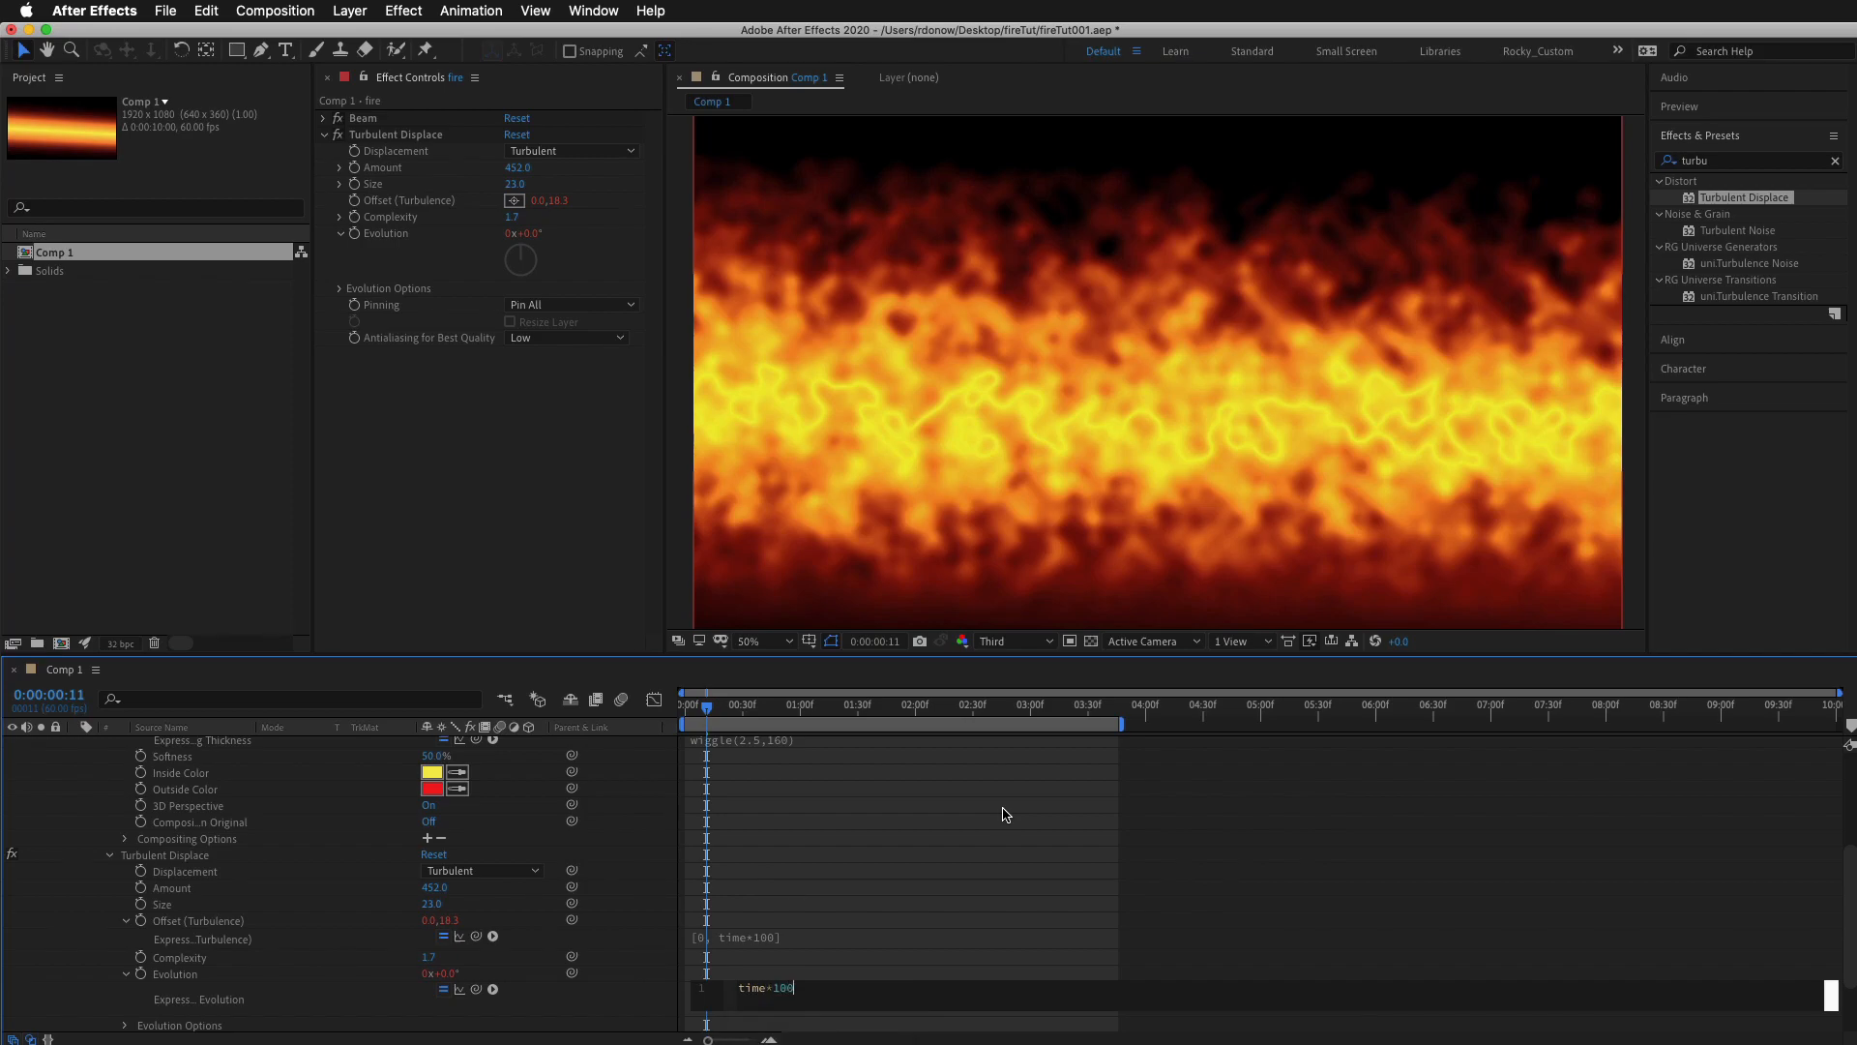
pyautogui.click(1003, 815)
pyautogui.press('space')
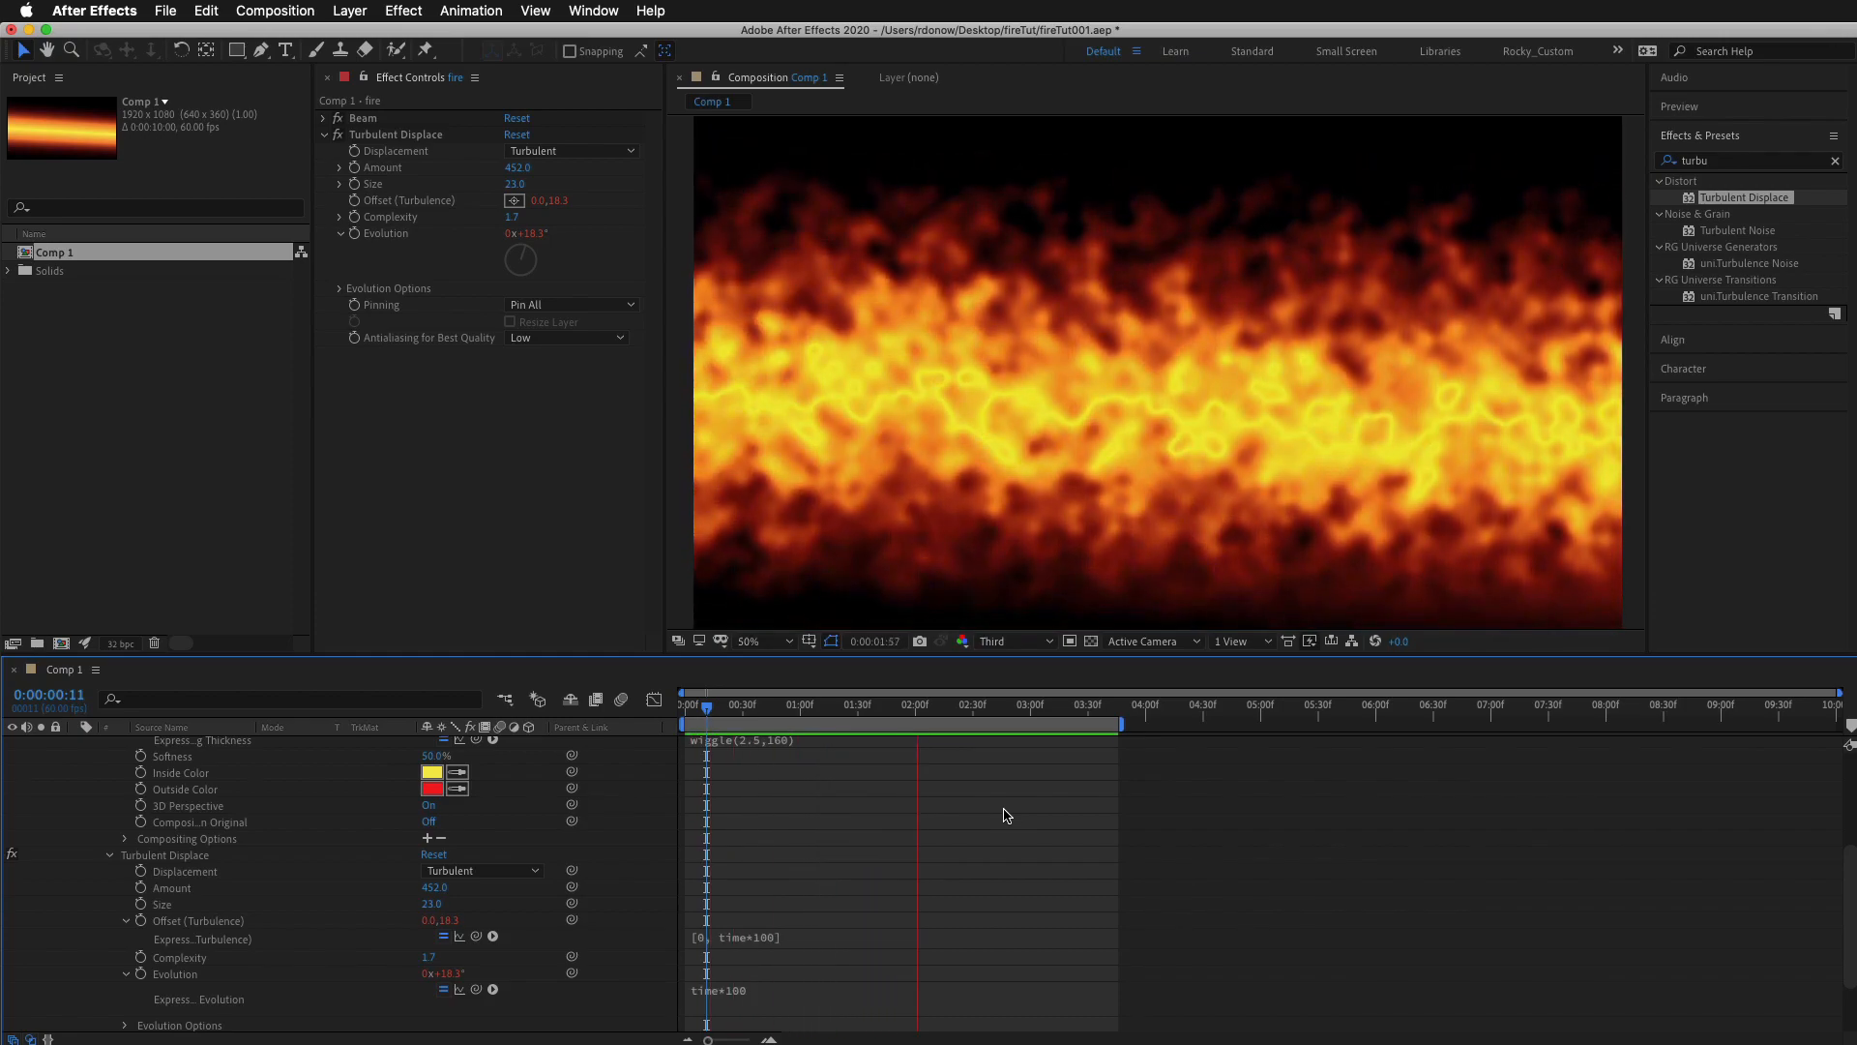
pyautogui.press('space')
# Change Turbulent Displace's Evolution expression to time*300 and preview the faster motion.
pyautogui.click(740, 996)
pyautogui.click(785, 987)
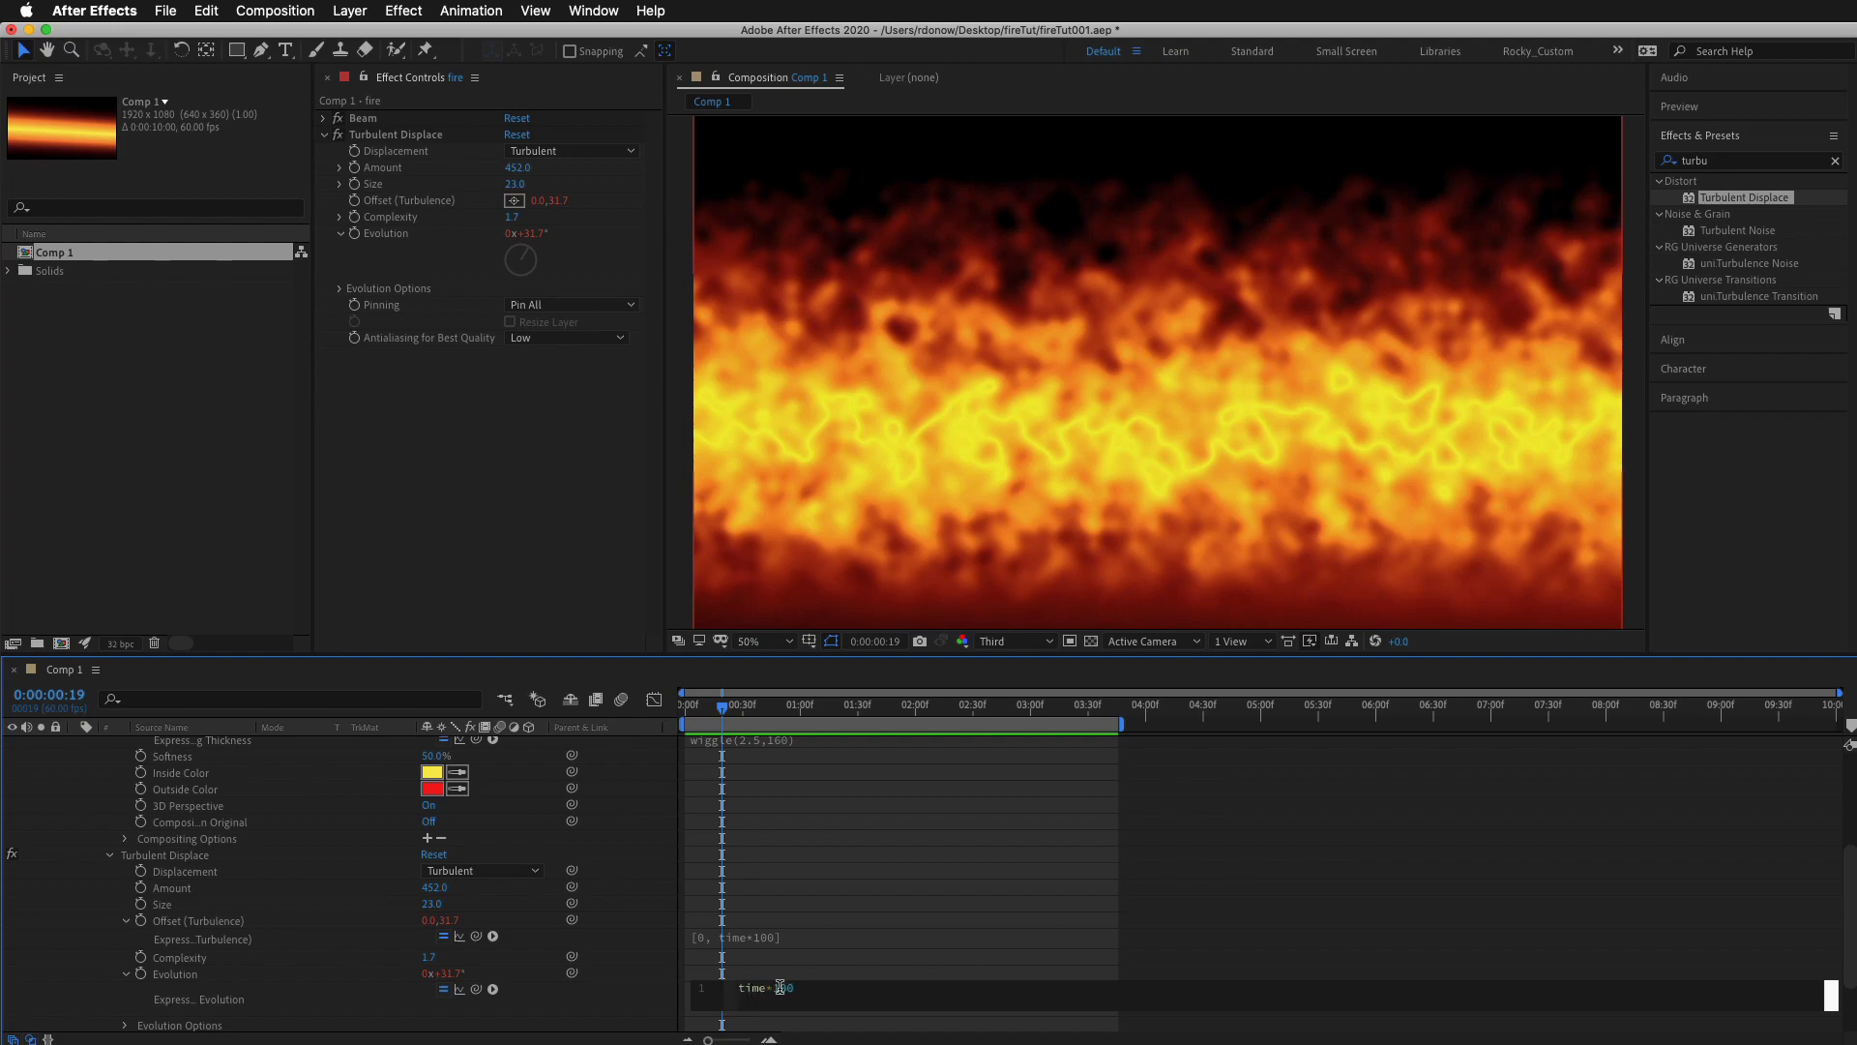
pyautogui.write('3')
pyautogui.click(919, 890)
pyautogui.press('space')
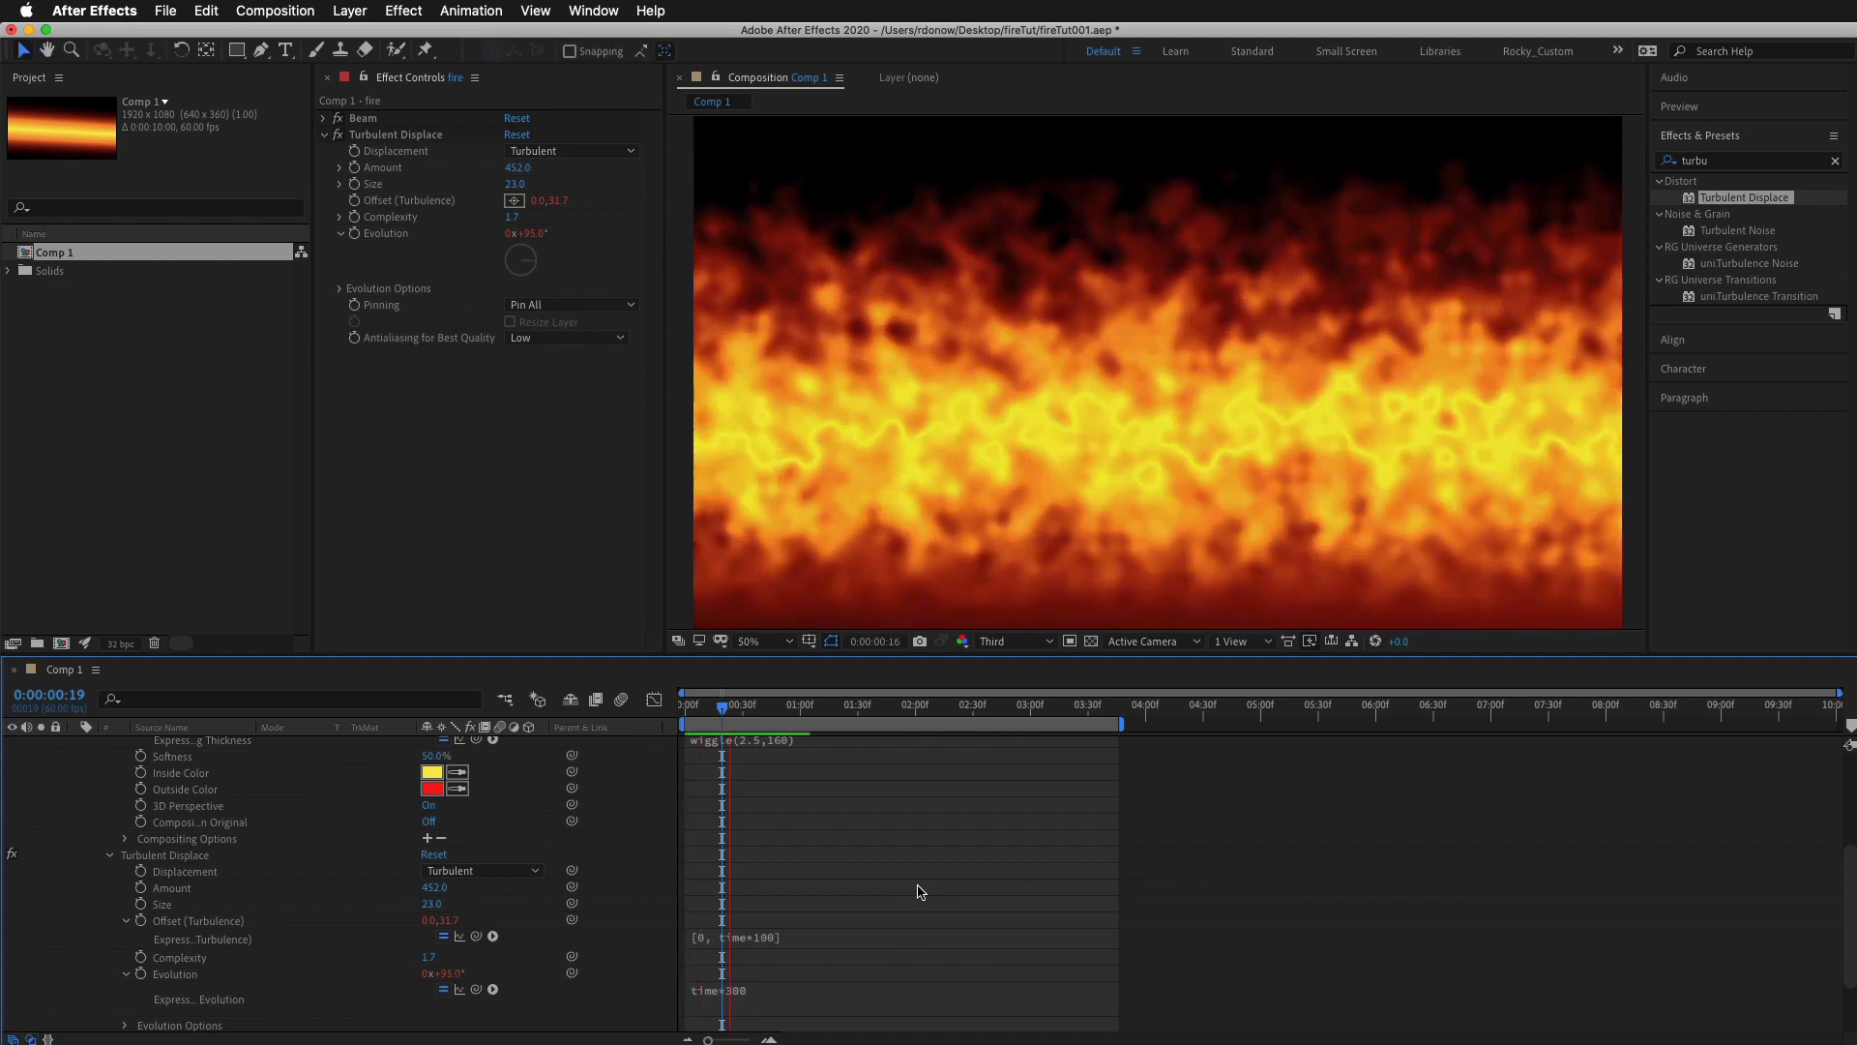
pyautogui.press('space')
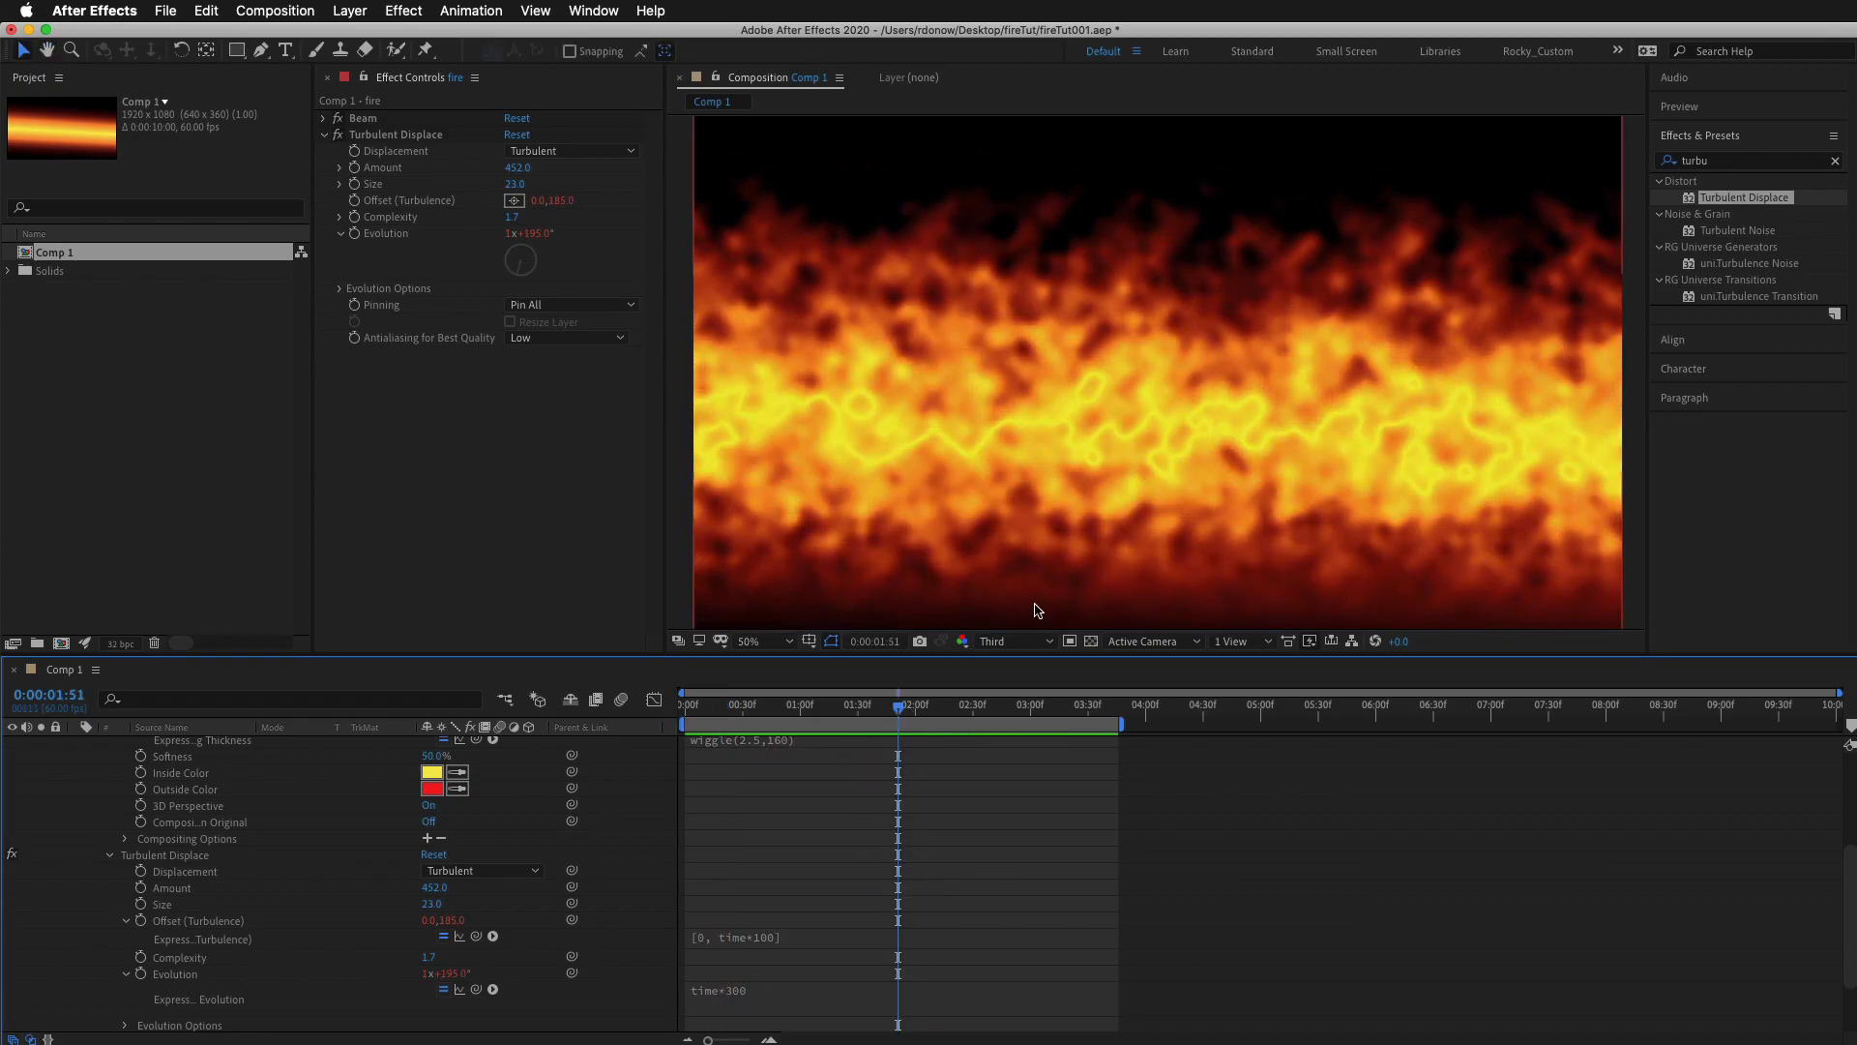
# Duplicate the Turbulent Displace effect on the fire layer and collapse the original's settings.
pyautogui.click(380, 135)
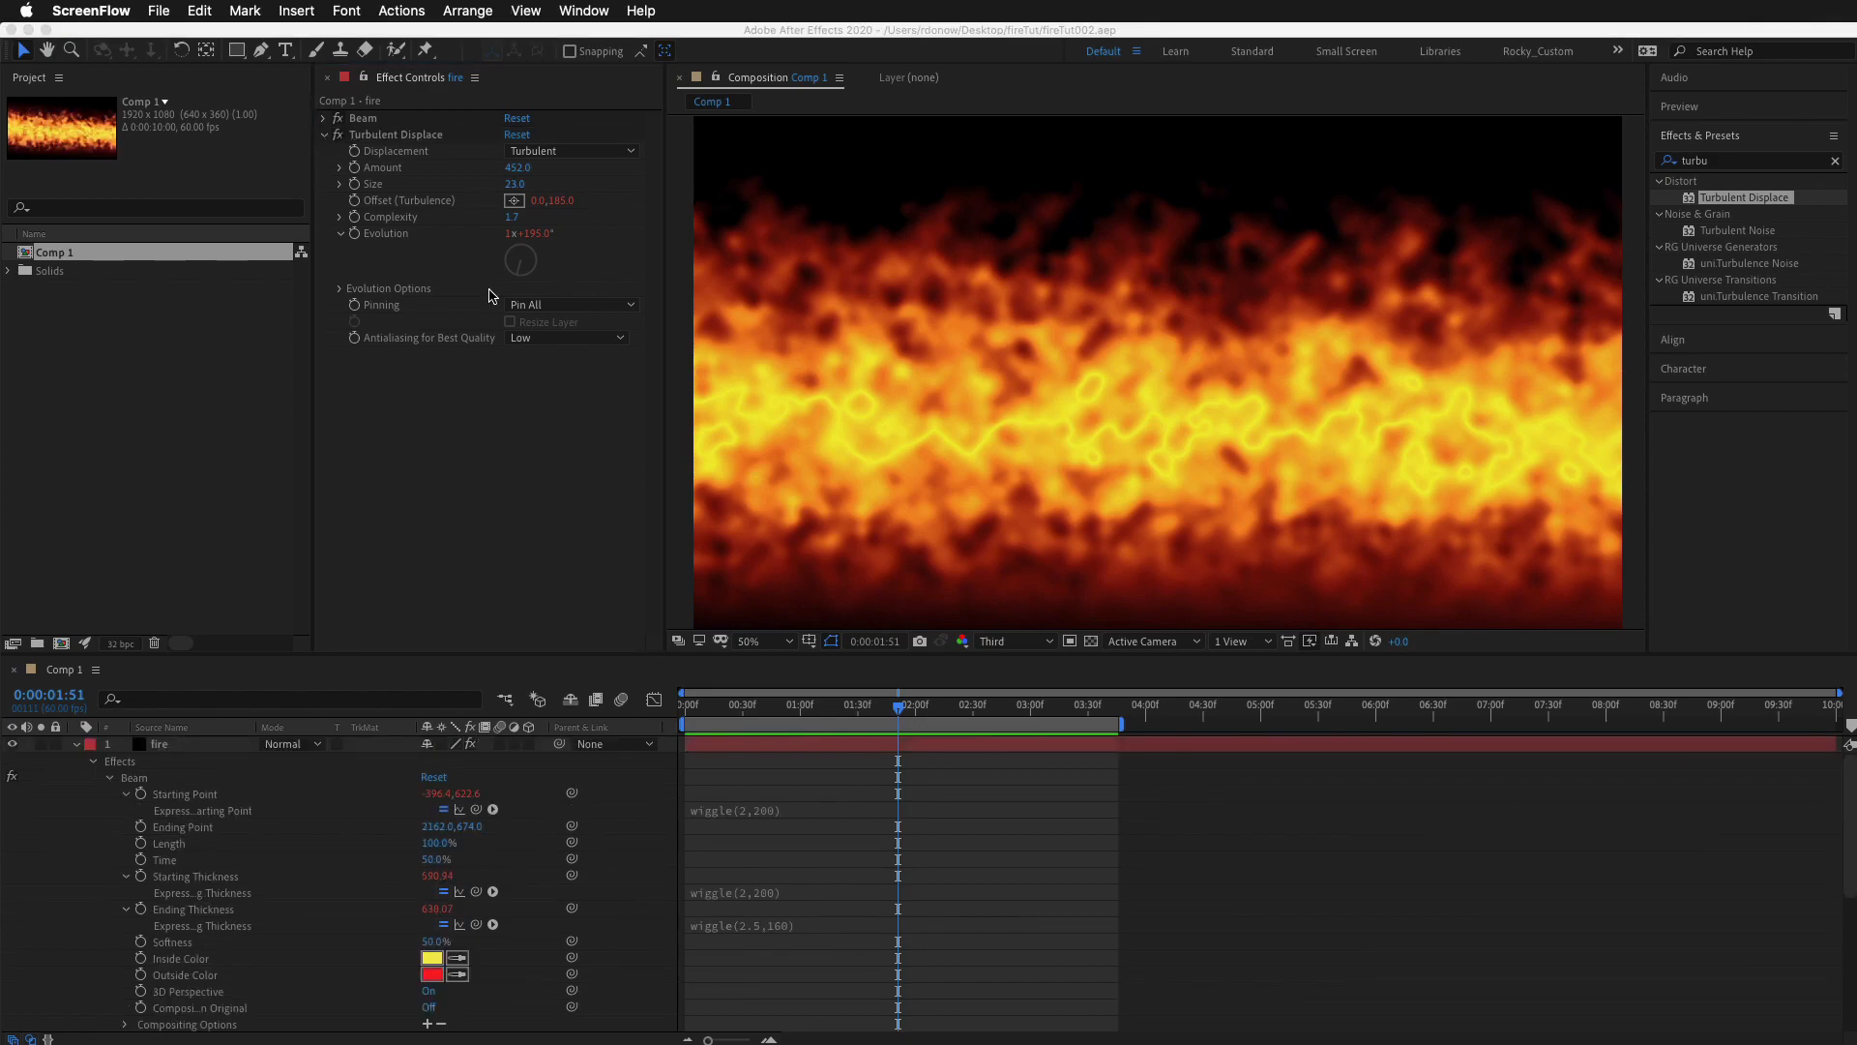
pyautogui.click(385, 139)
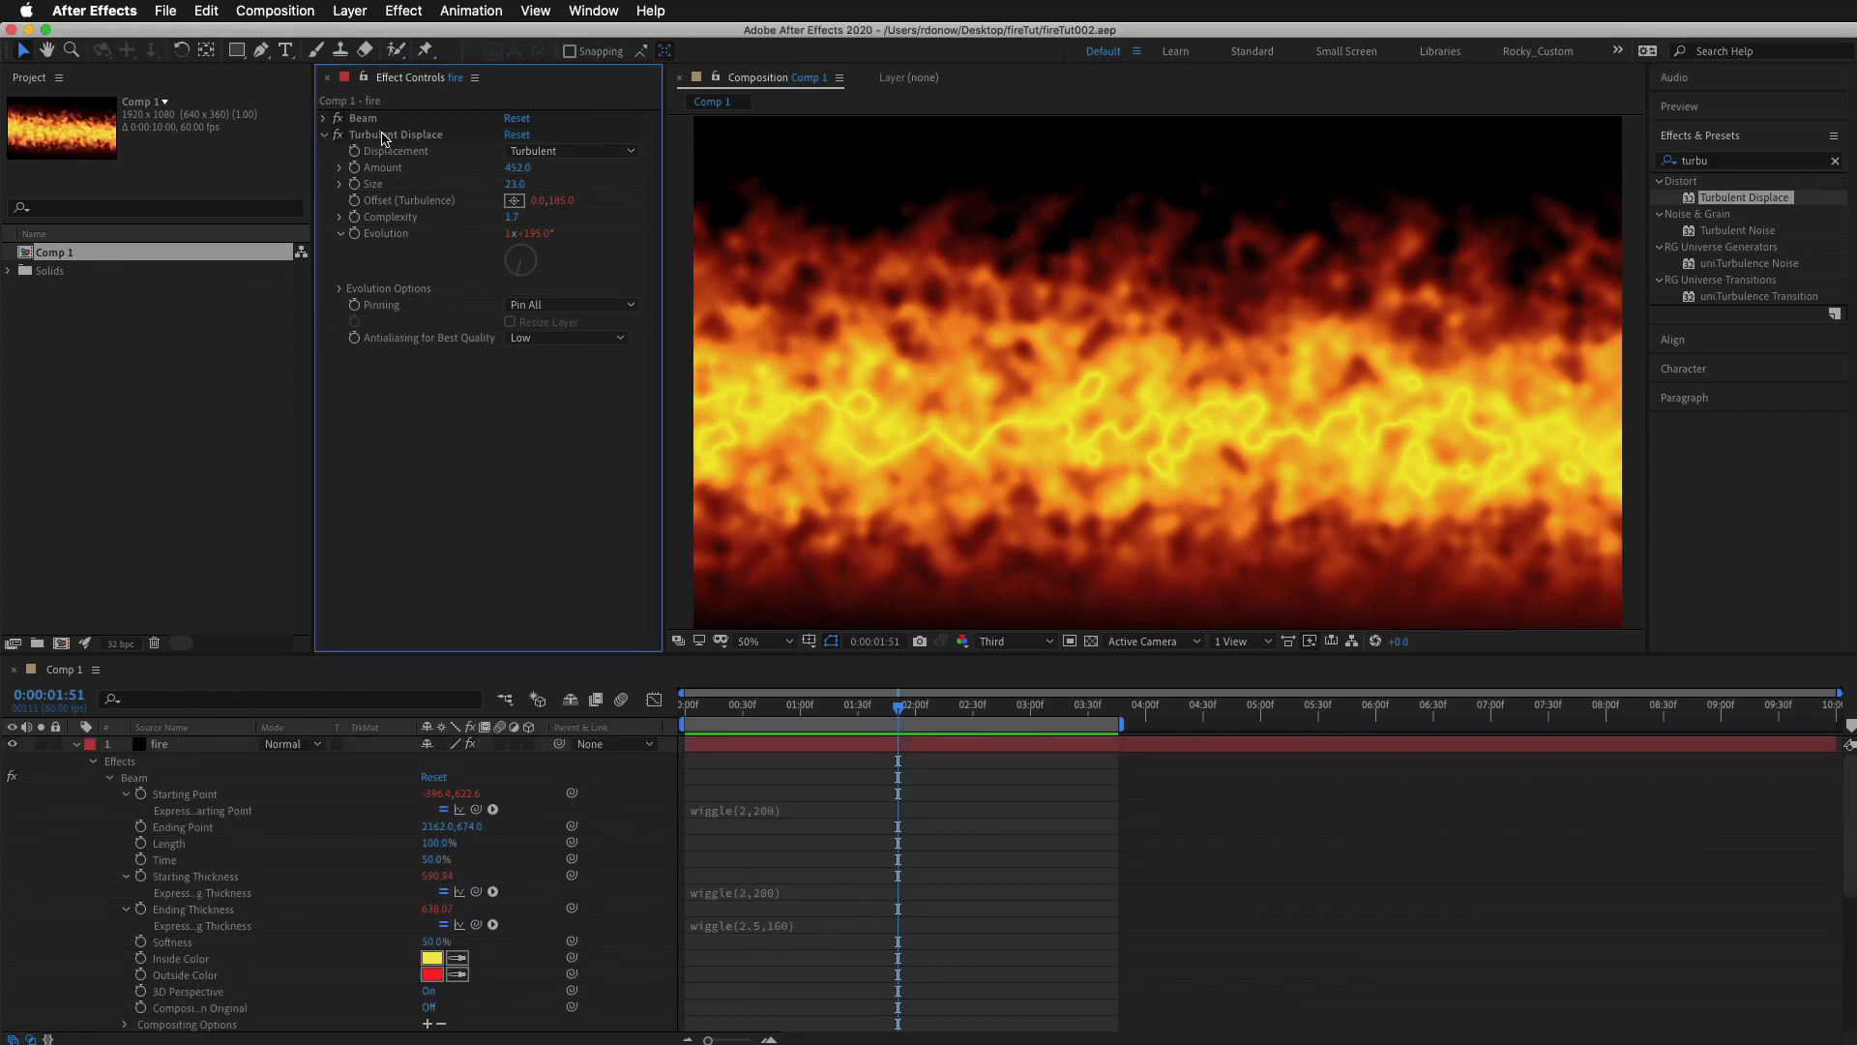
pyautogui.click(385, 139)
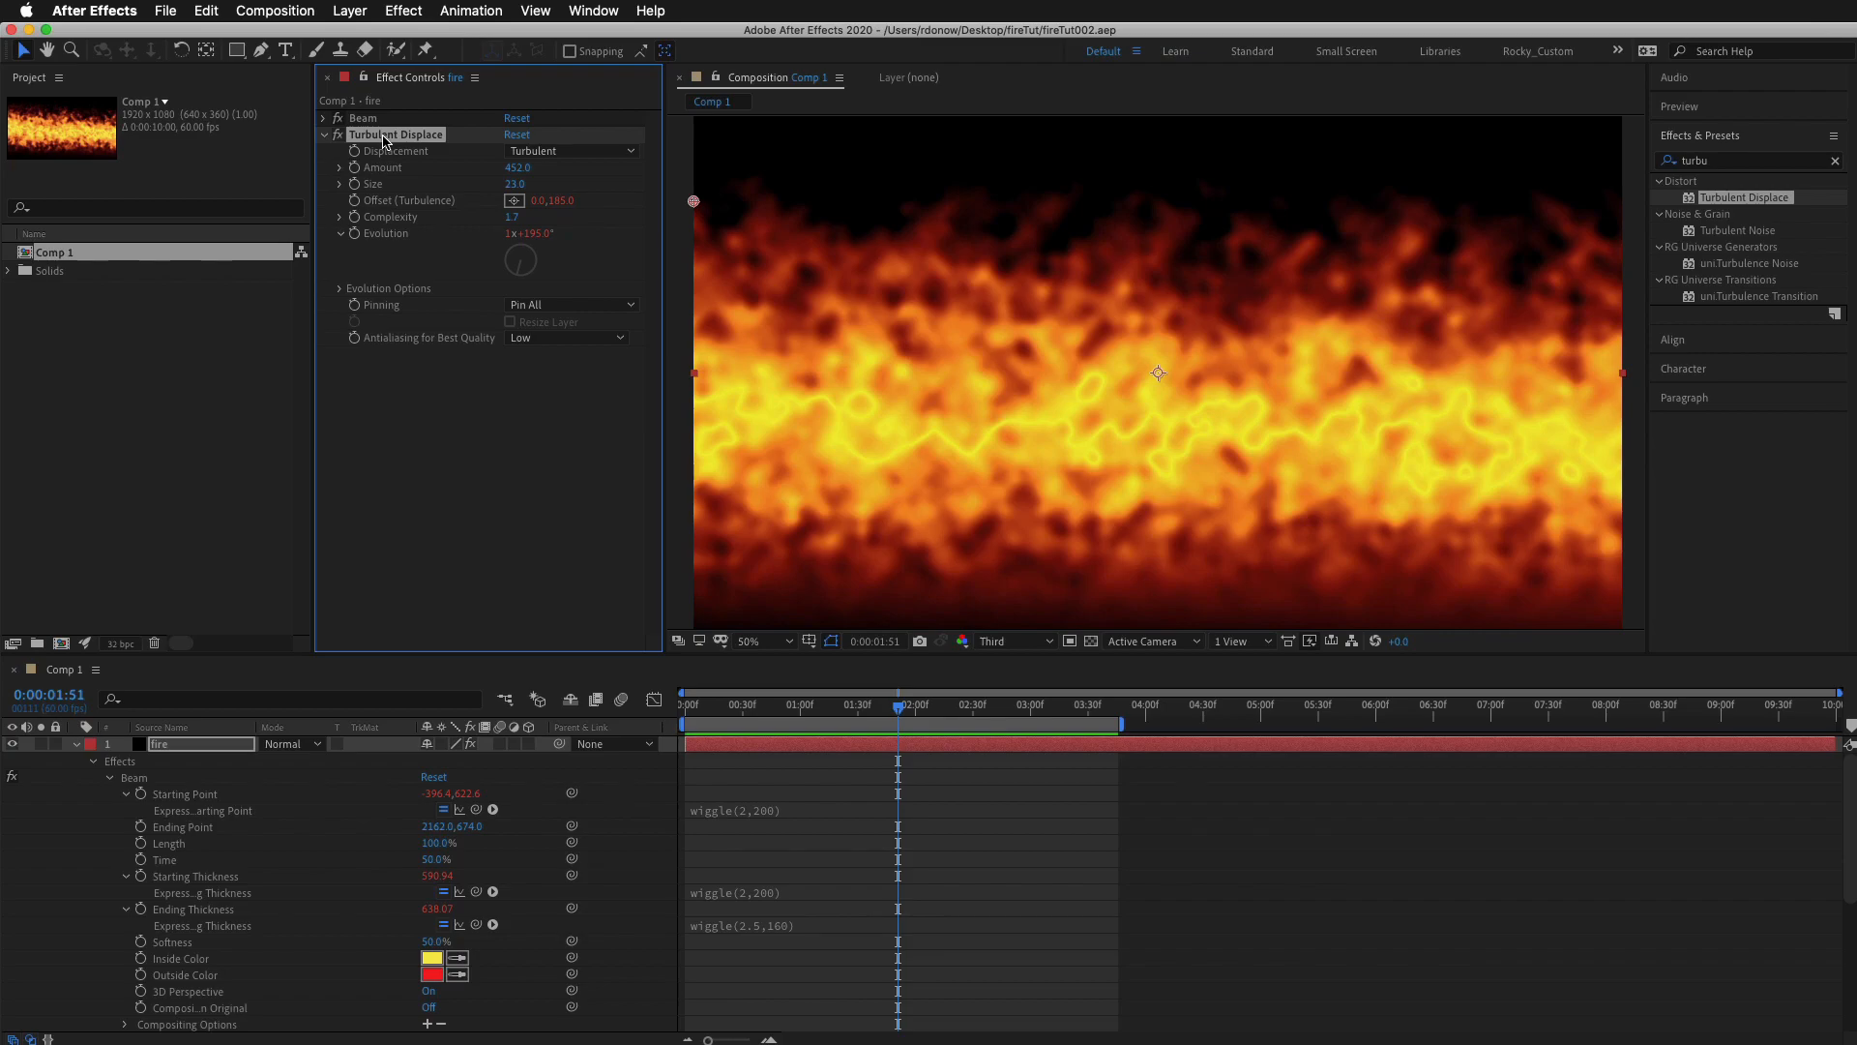
pyautogui.press('super+d')
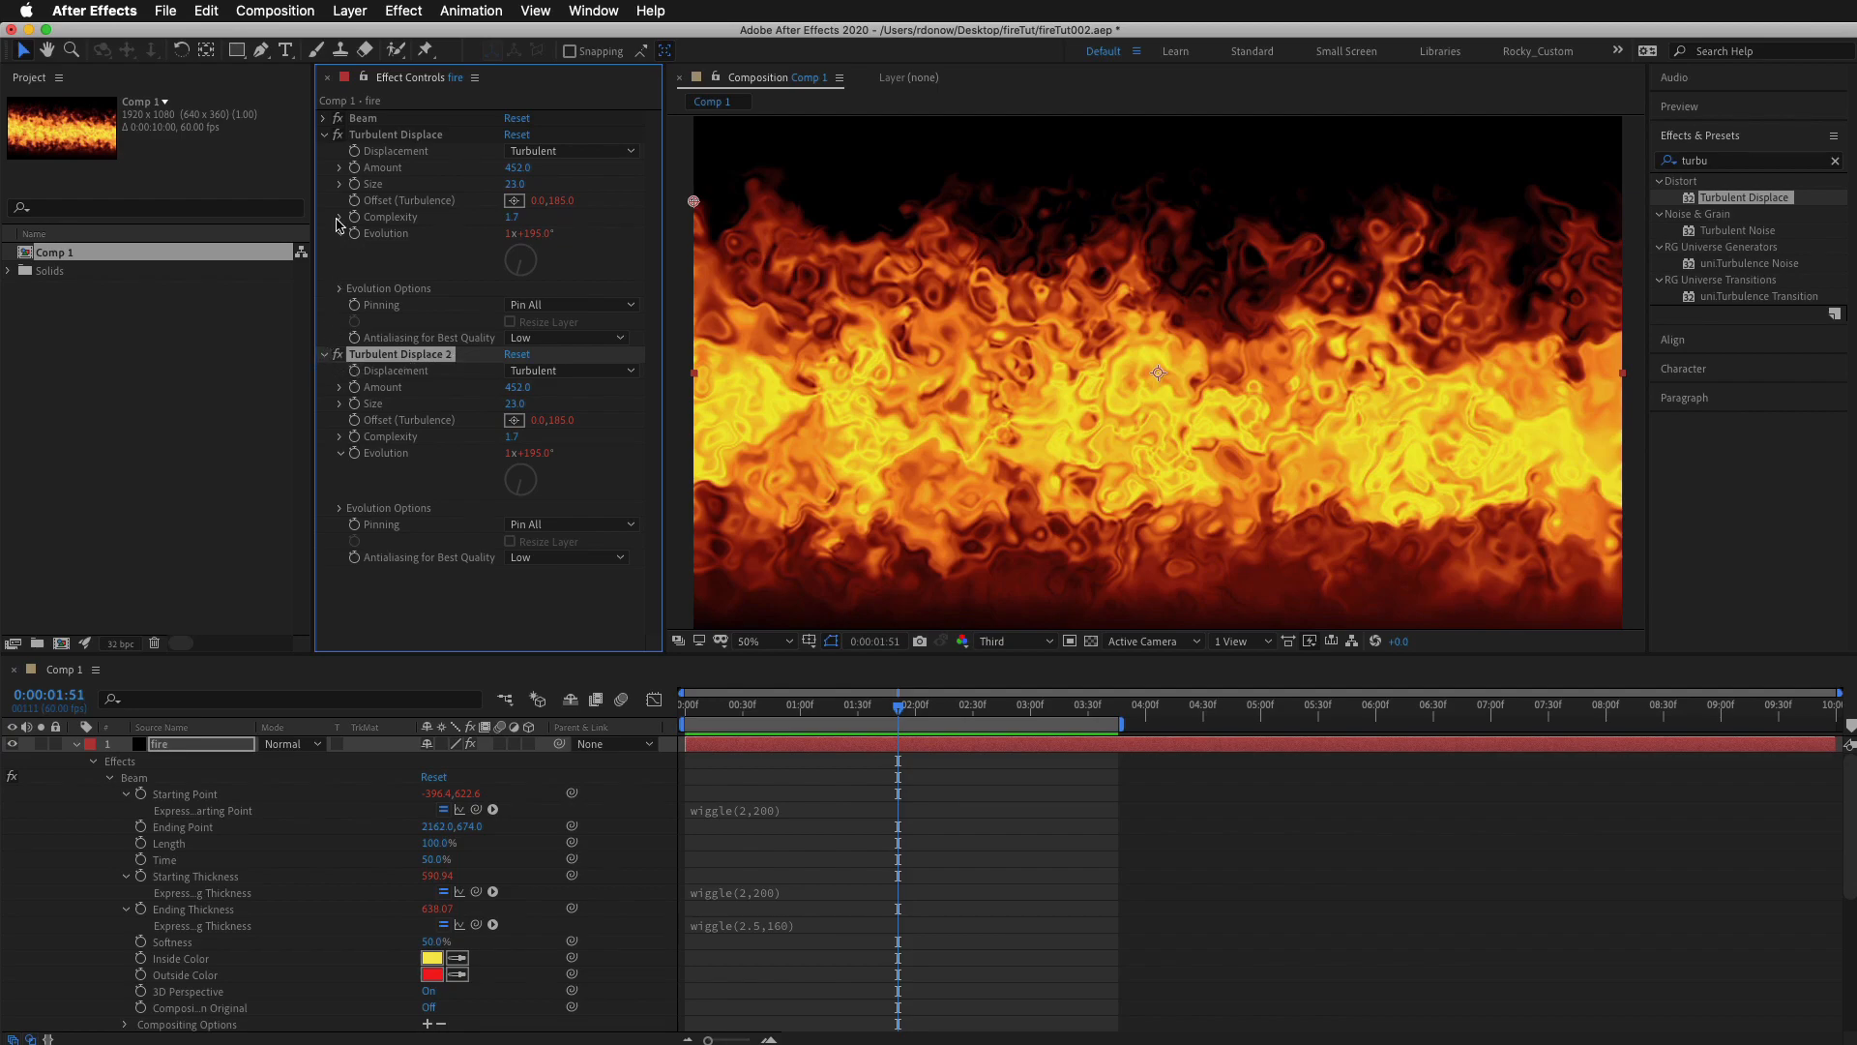
pyautogui.click(326, 137)
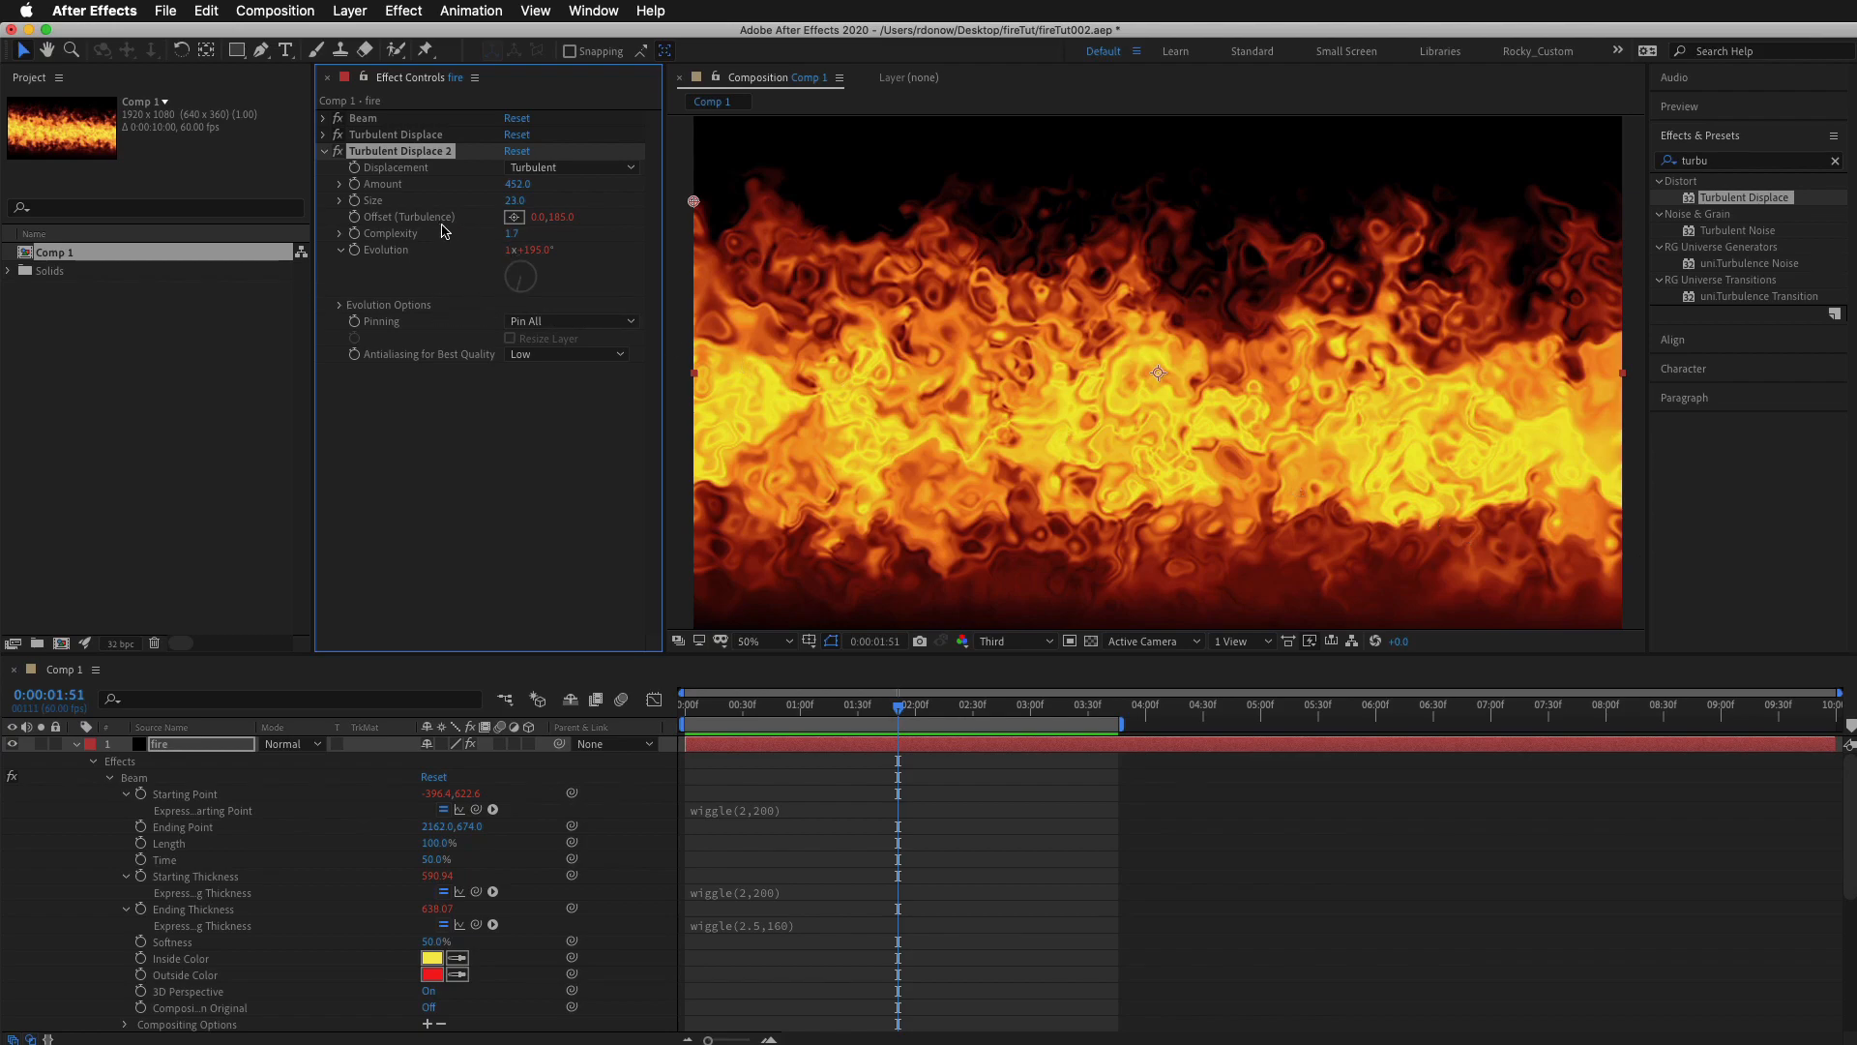
# Set the duplicated Turbulent Displace's Amount to -443, Size to 41, and Complexity to 3.1.
pyautogui.moveTo(515, 185); pyautogui.dragTo(462, 197)
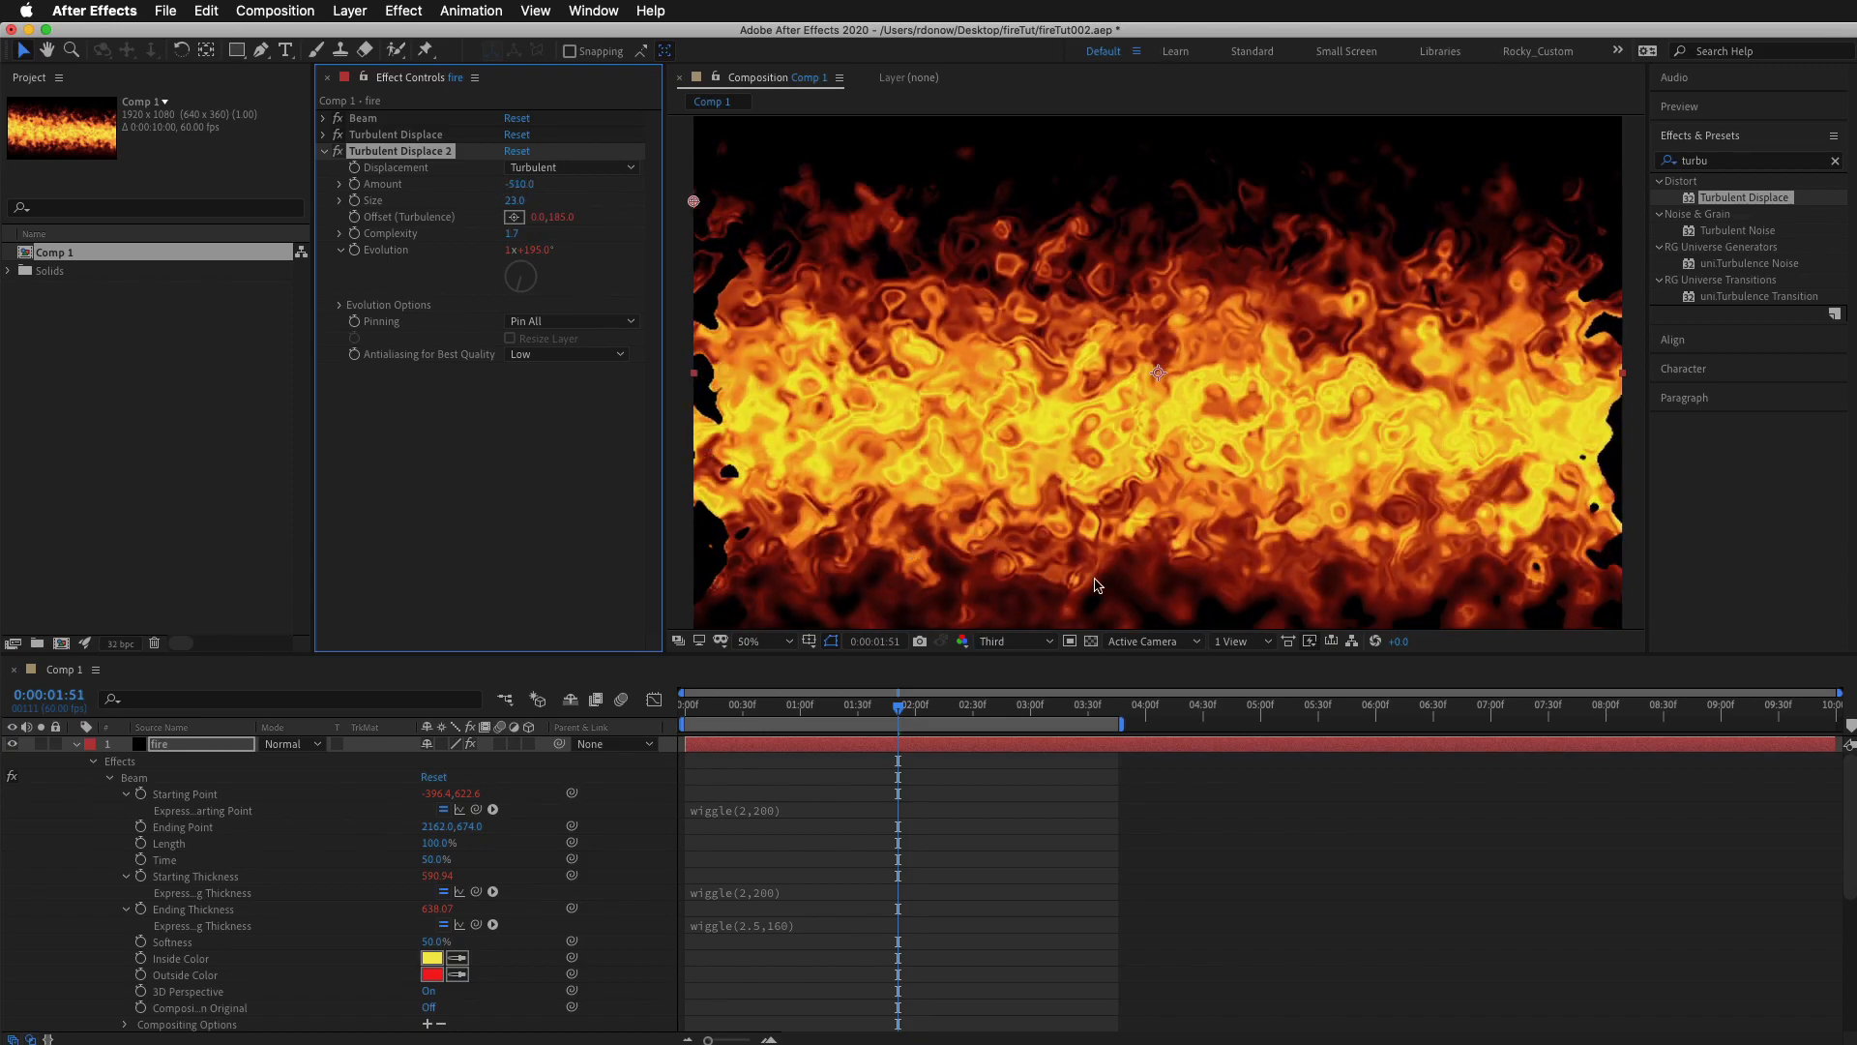
pyautogui.moveTo(522, 186); pyautogui.dragTo(933, 199)
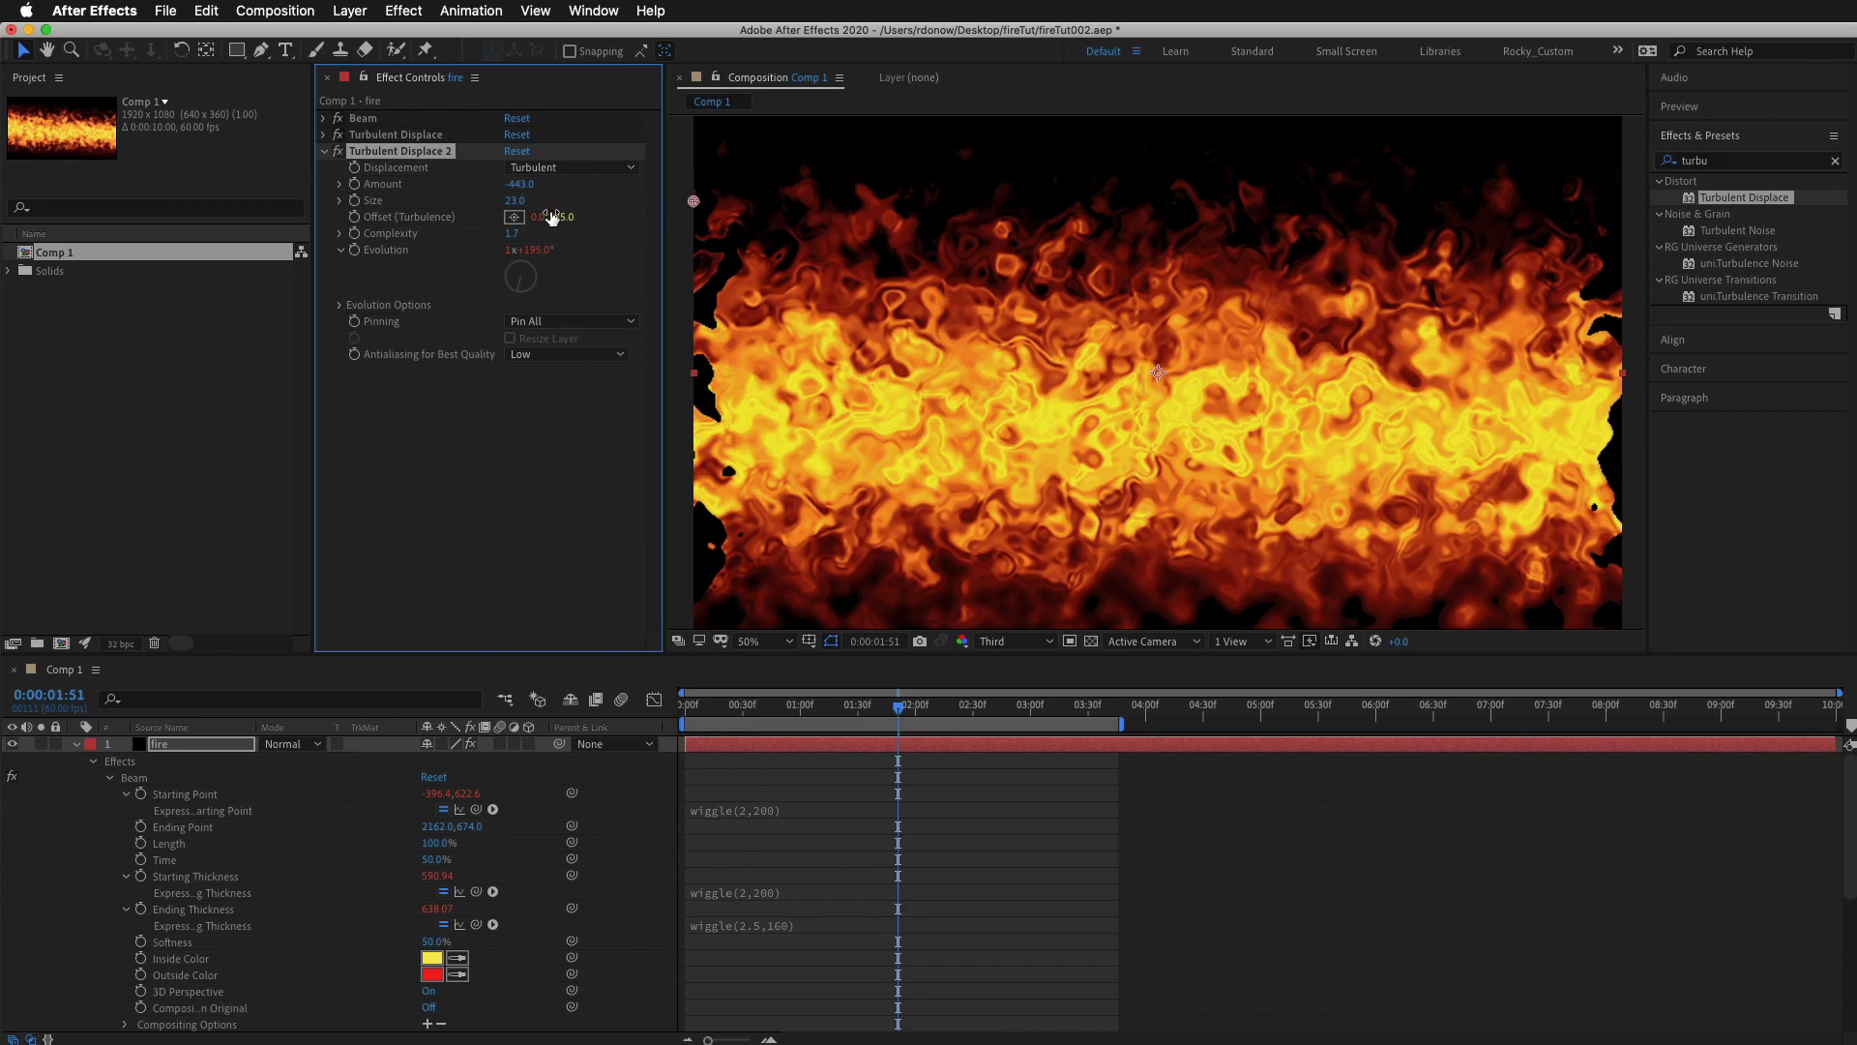
pyautogui.moveTo(516, 203)
pyautogui.mouseDown()
pyautogui.moveTo(553, 206)
pyautogui.moveTo(527, 196)
pyautogui.mouseUp()
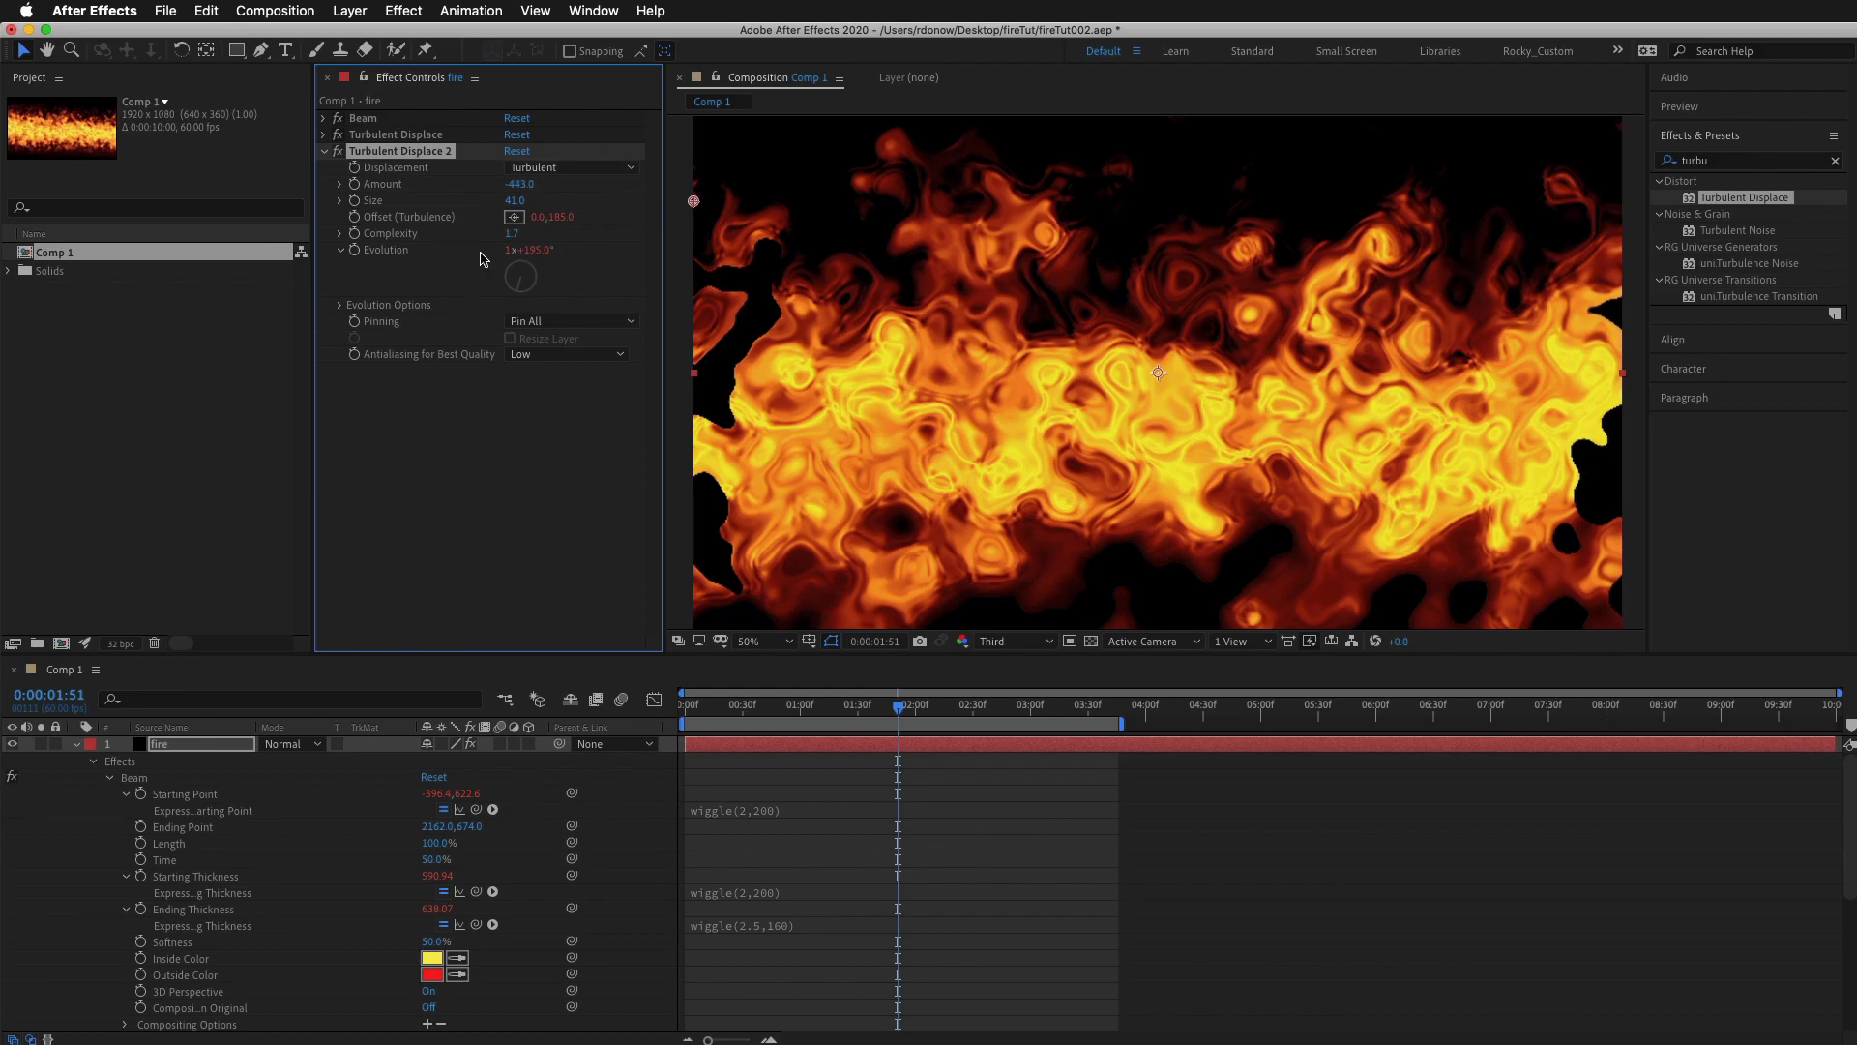
pyautogui.moveTo(507, 239); pyautogui.dragTo(651, 252)
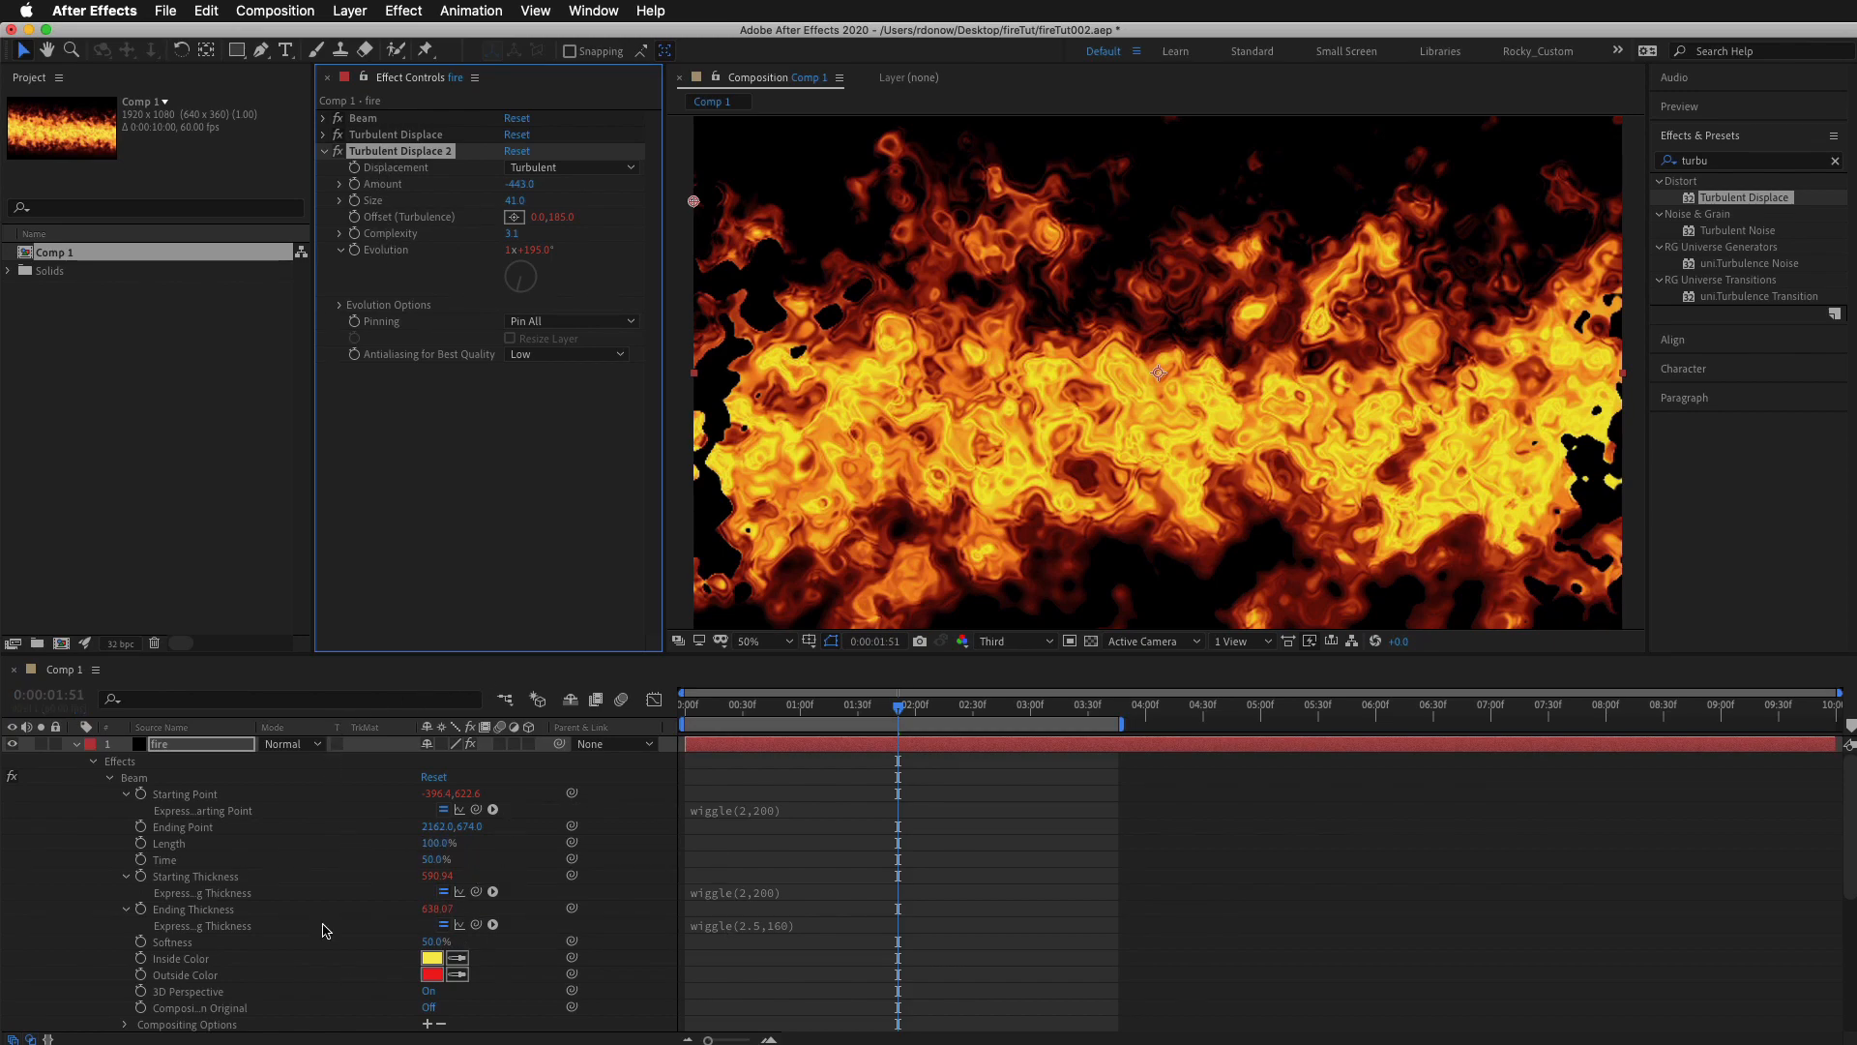
# Reveal only the fire layer's expressions and change Turbulent Displace 2's Offset (Turbulence) expression to [0, time*-1000].
pyautogui.click(80, 748)
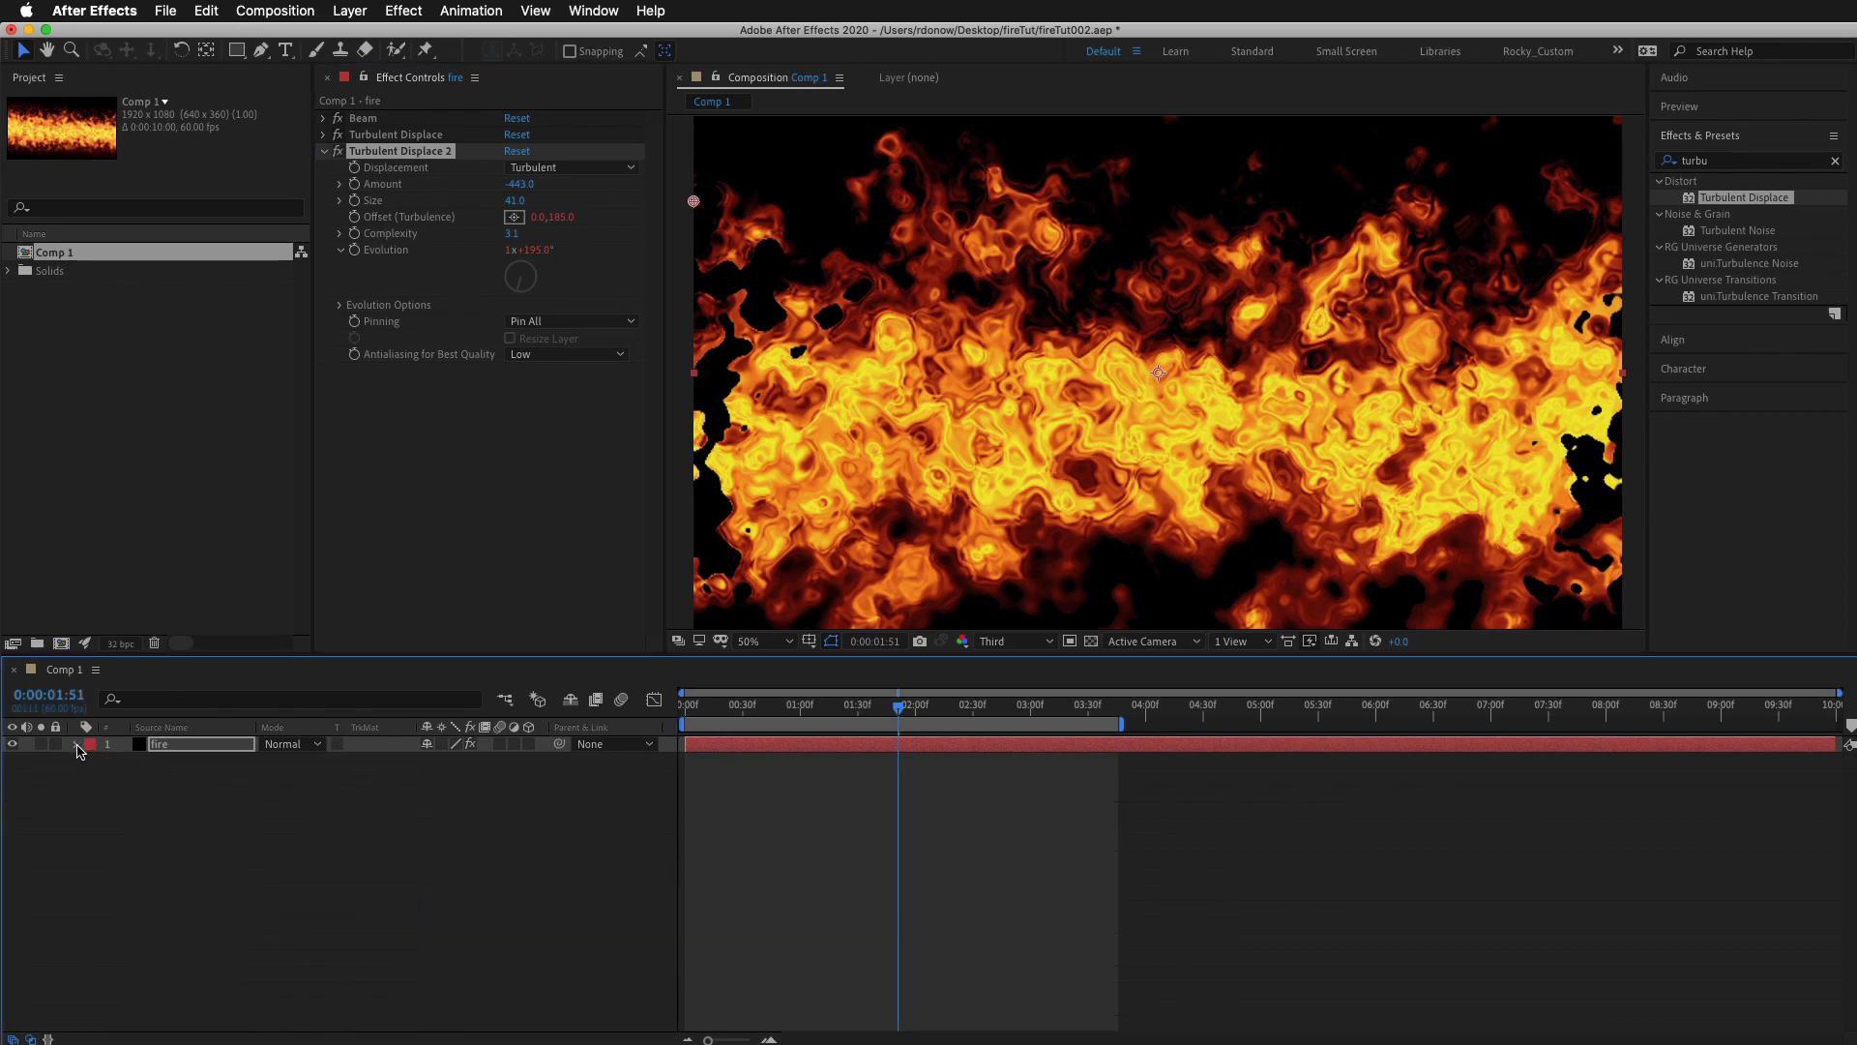
pyautogui.click(169, 744)
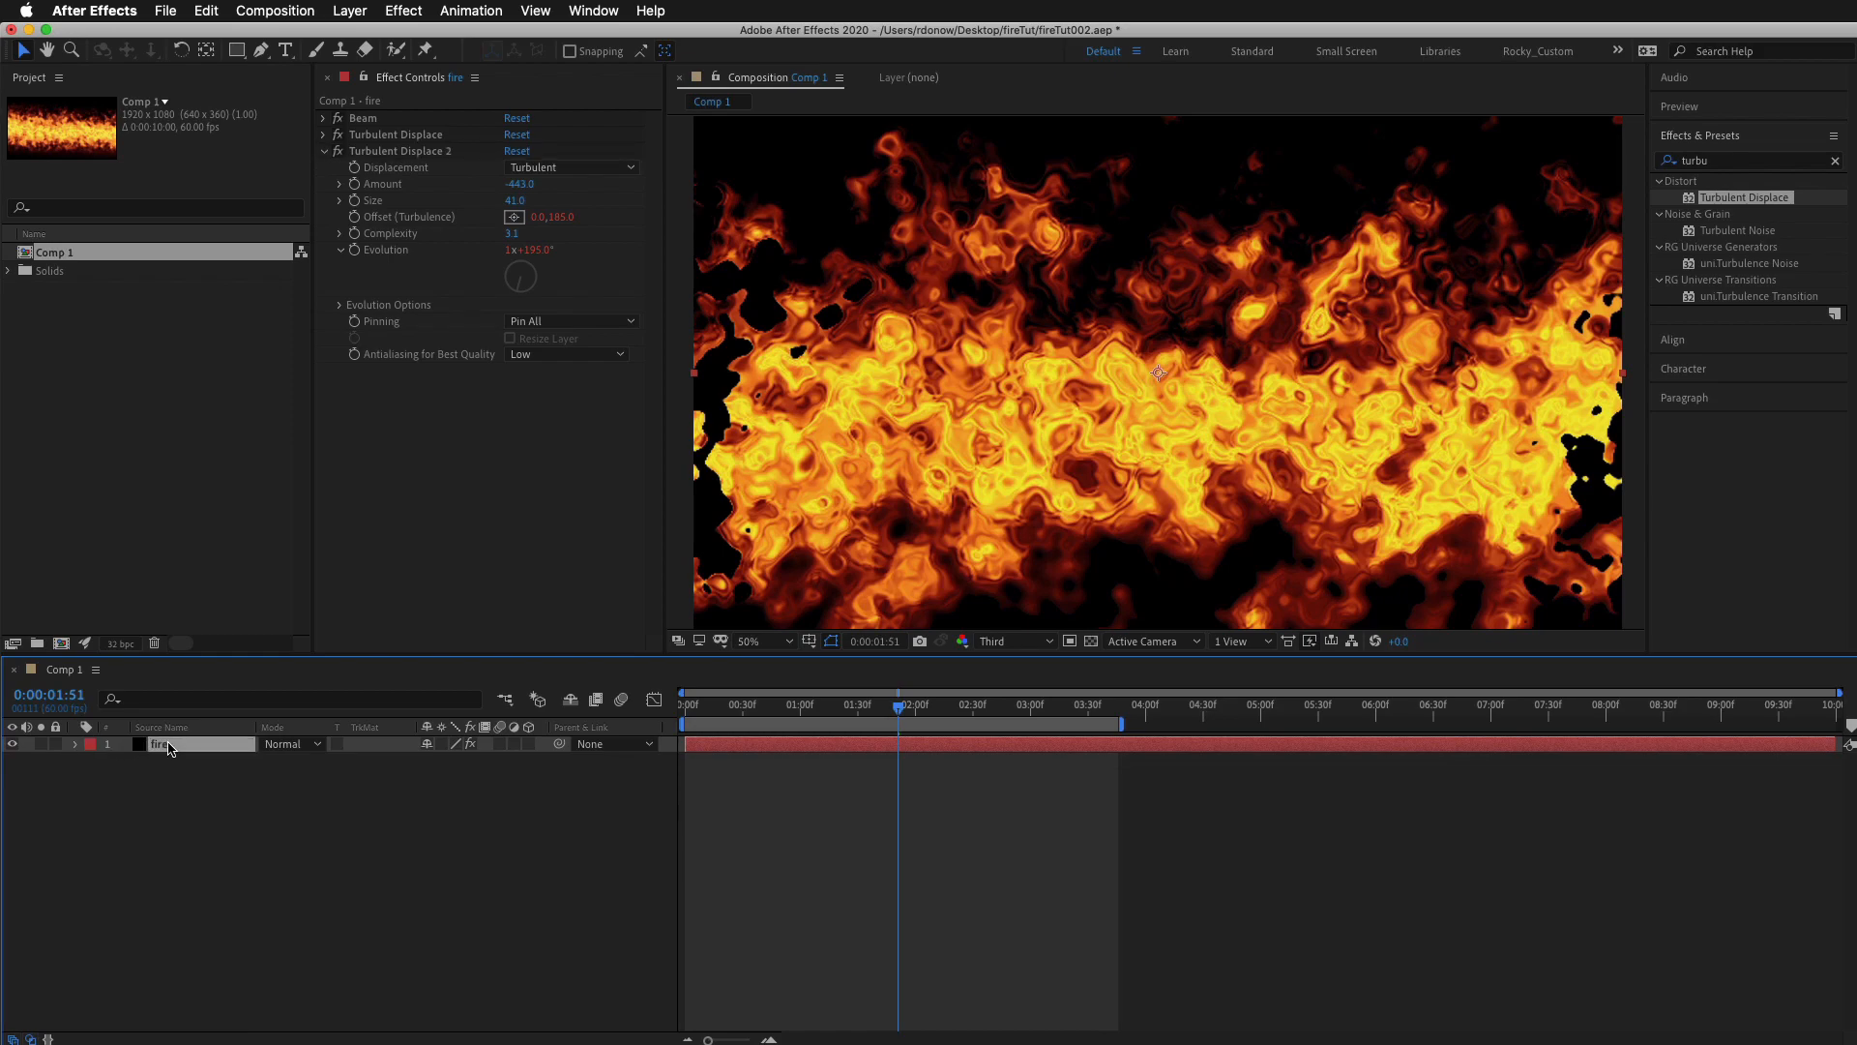
pyautogui.press('e')
pyautogui.press('e')
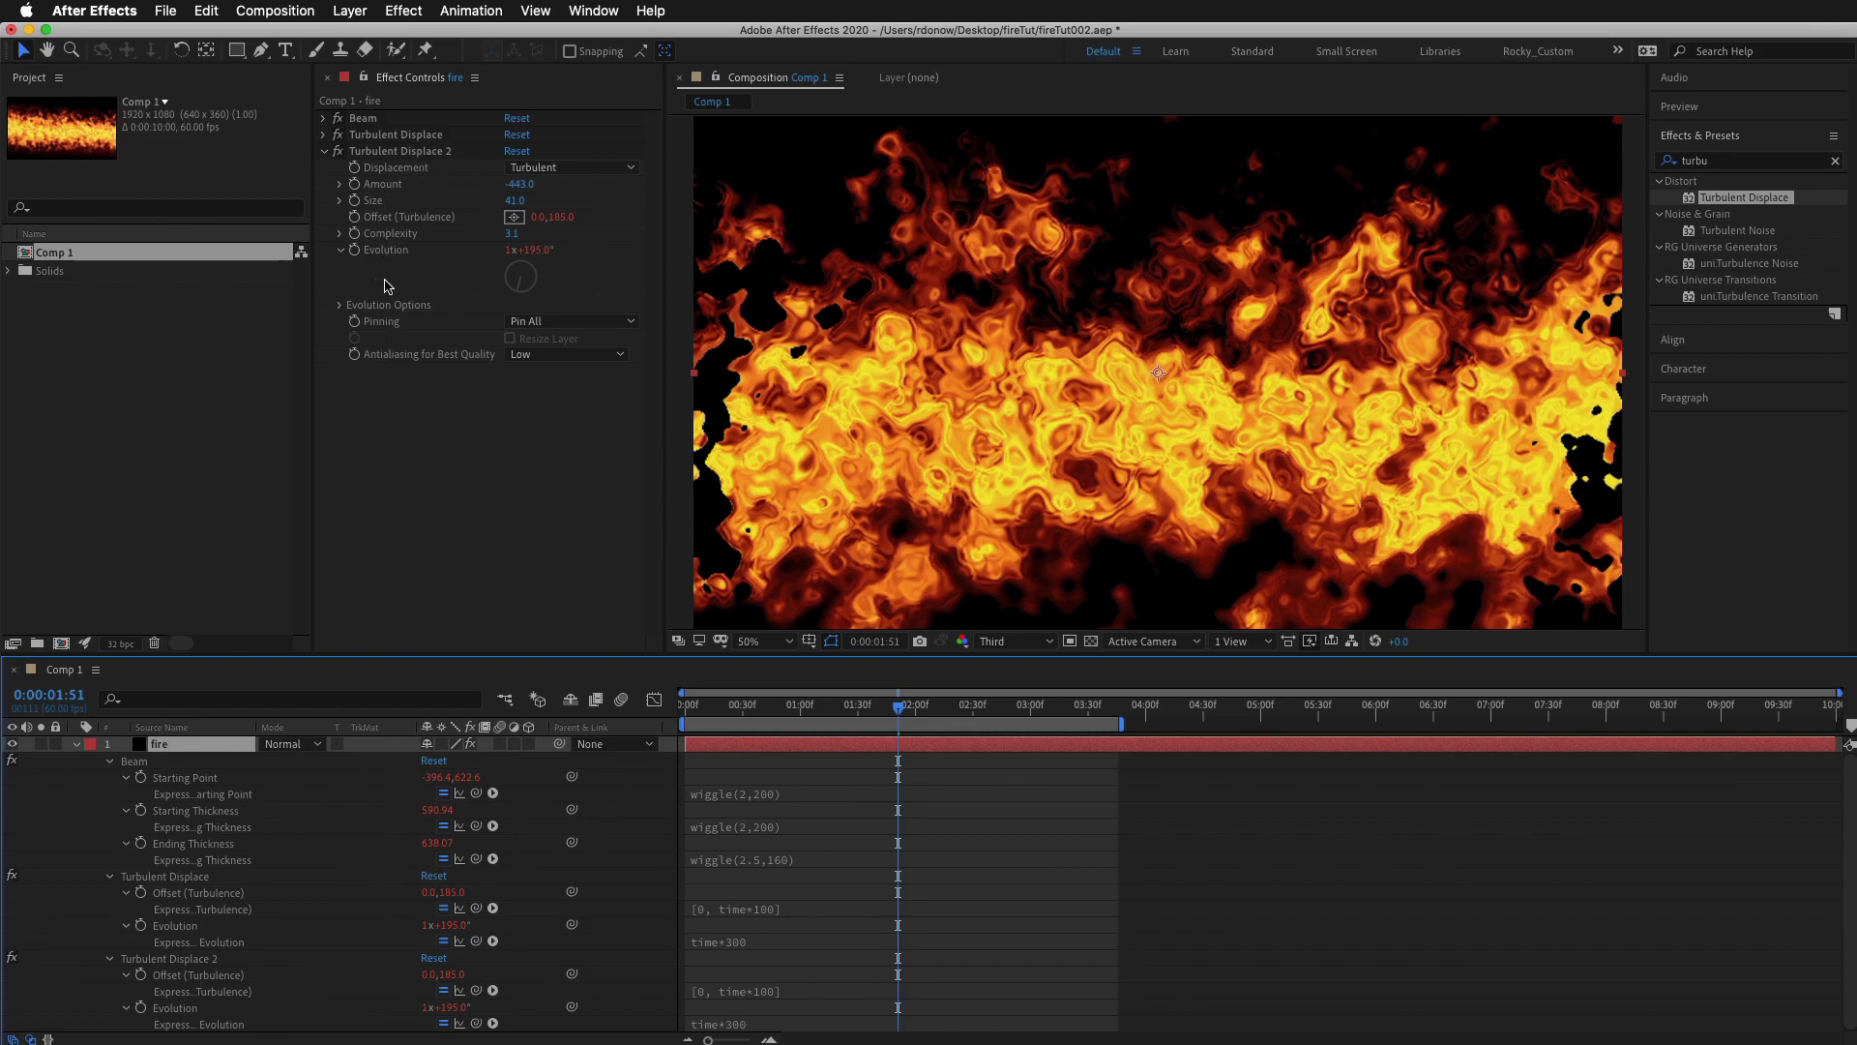
pyautogui.click(177, 961)
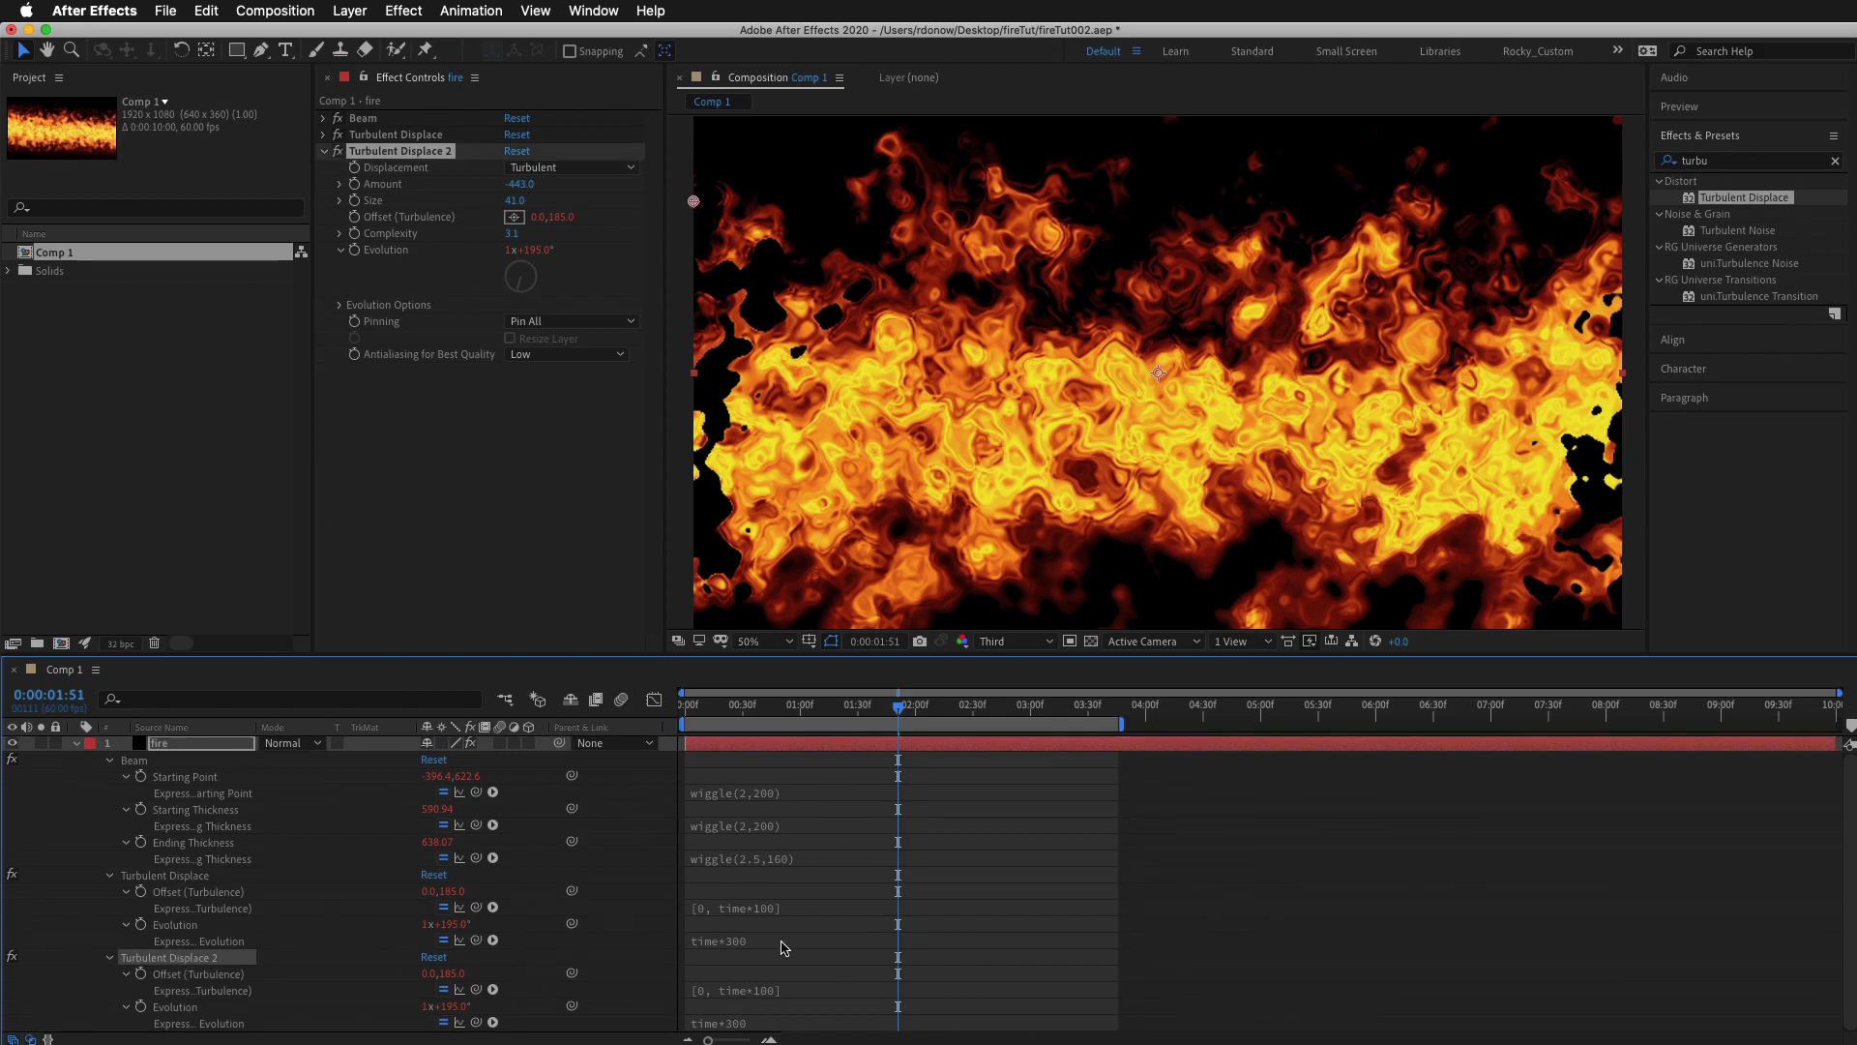
pyautogui.click(765, 992)
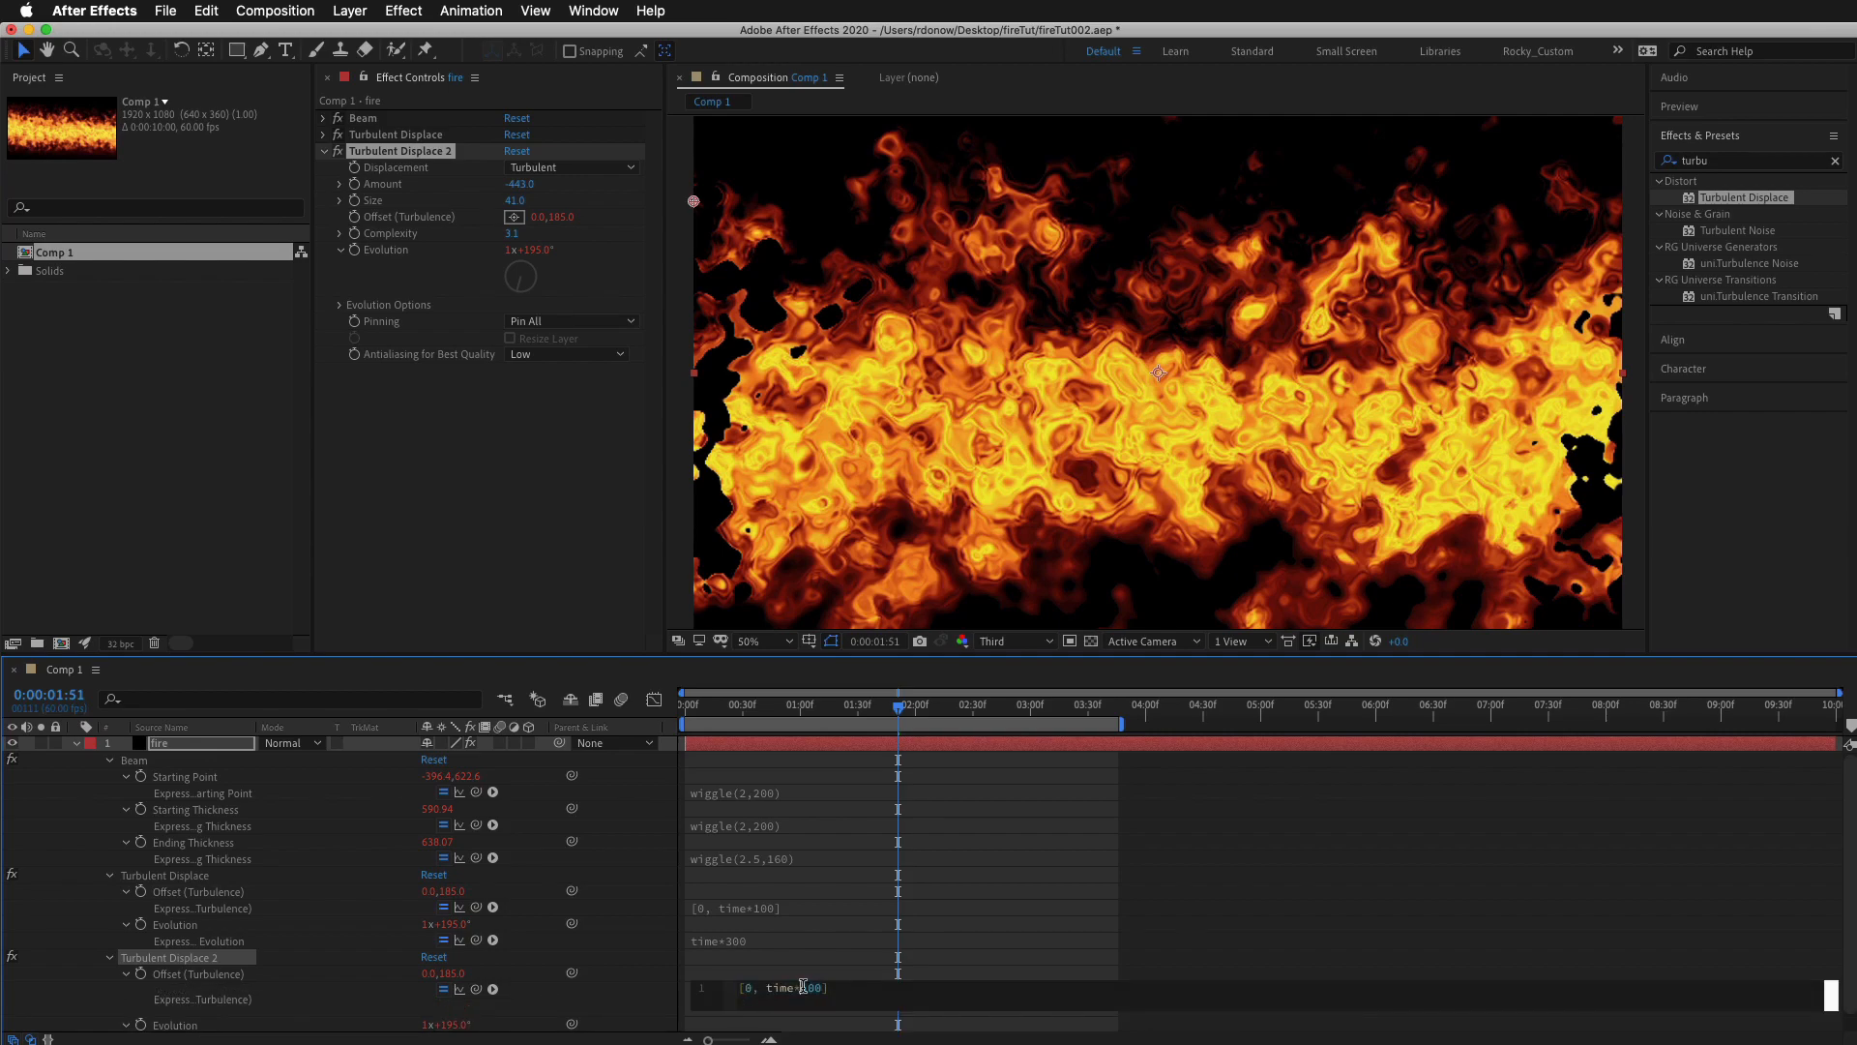
pyautogui.write('-10')
pyautogui.click(924, 951)
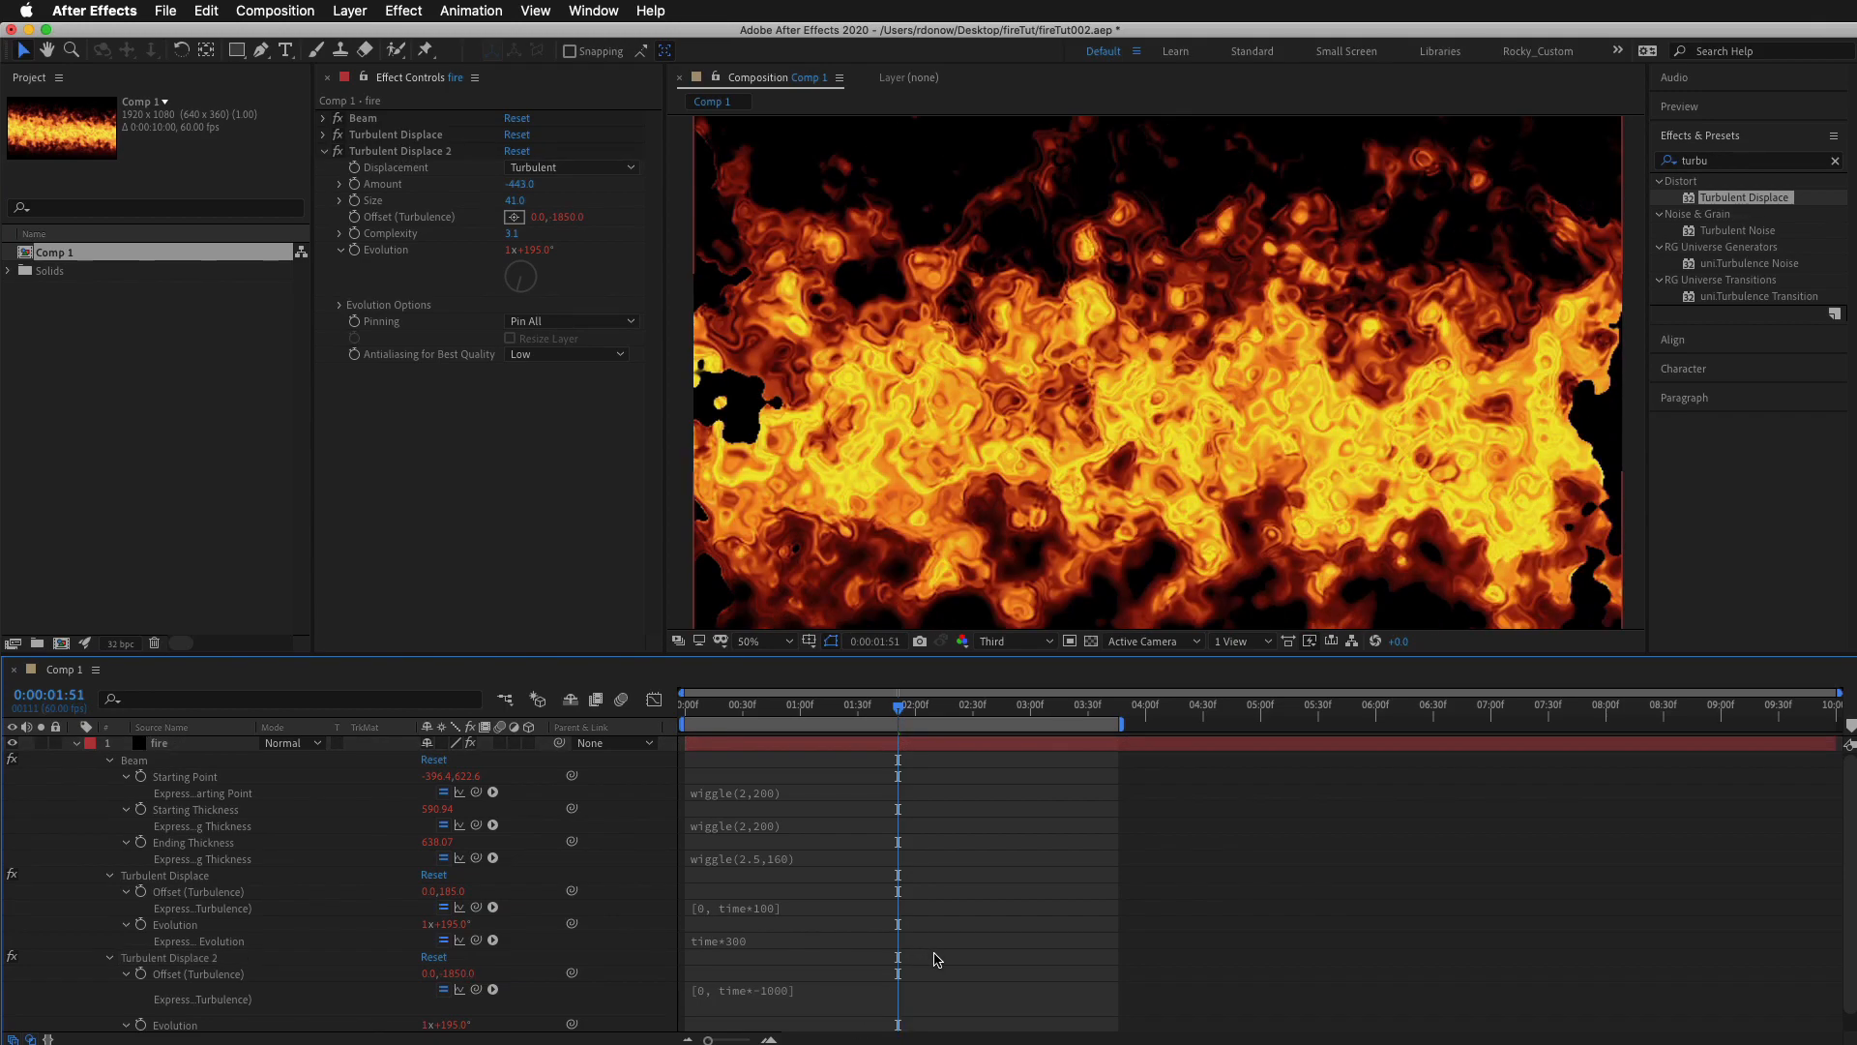
pyautogui.press('space')
# Change Turbulent Displace 2's Evolution expression to time*100 and preview the animation.
pyautogui.scroll(-1, 772, 1015)
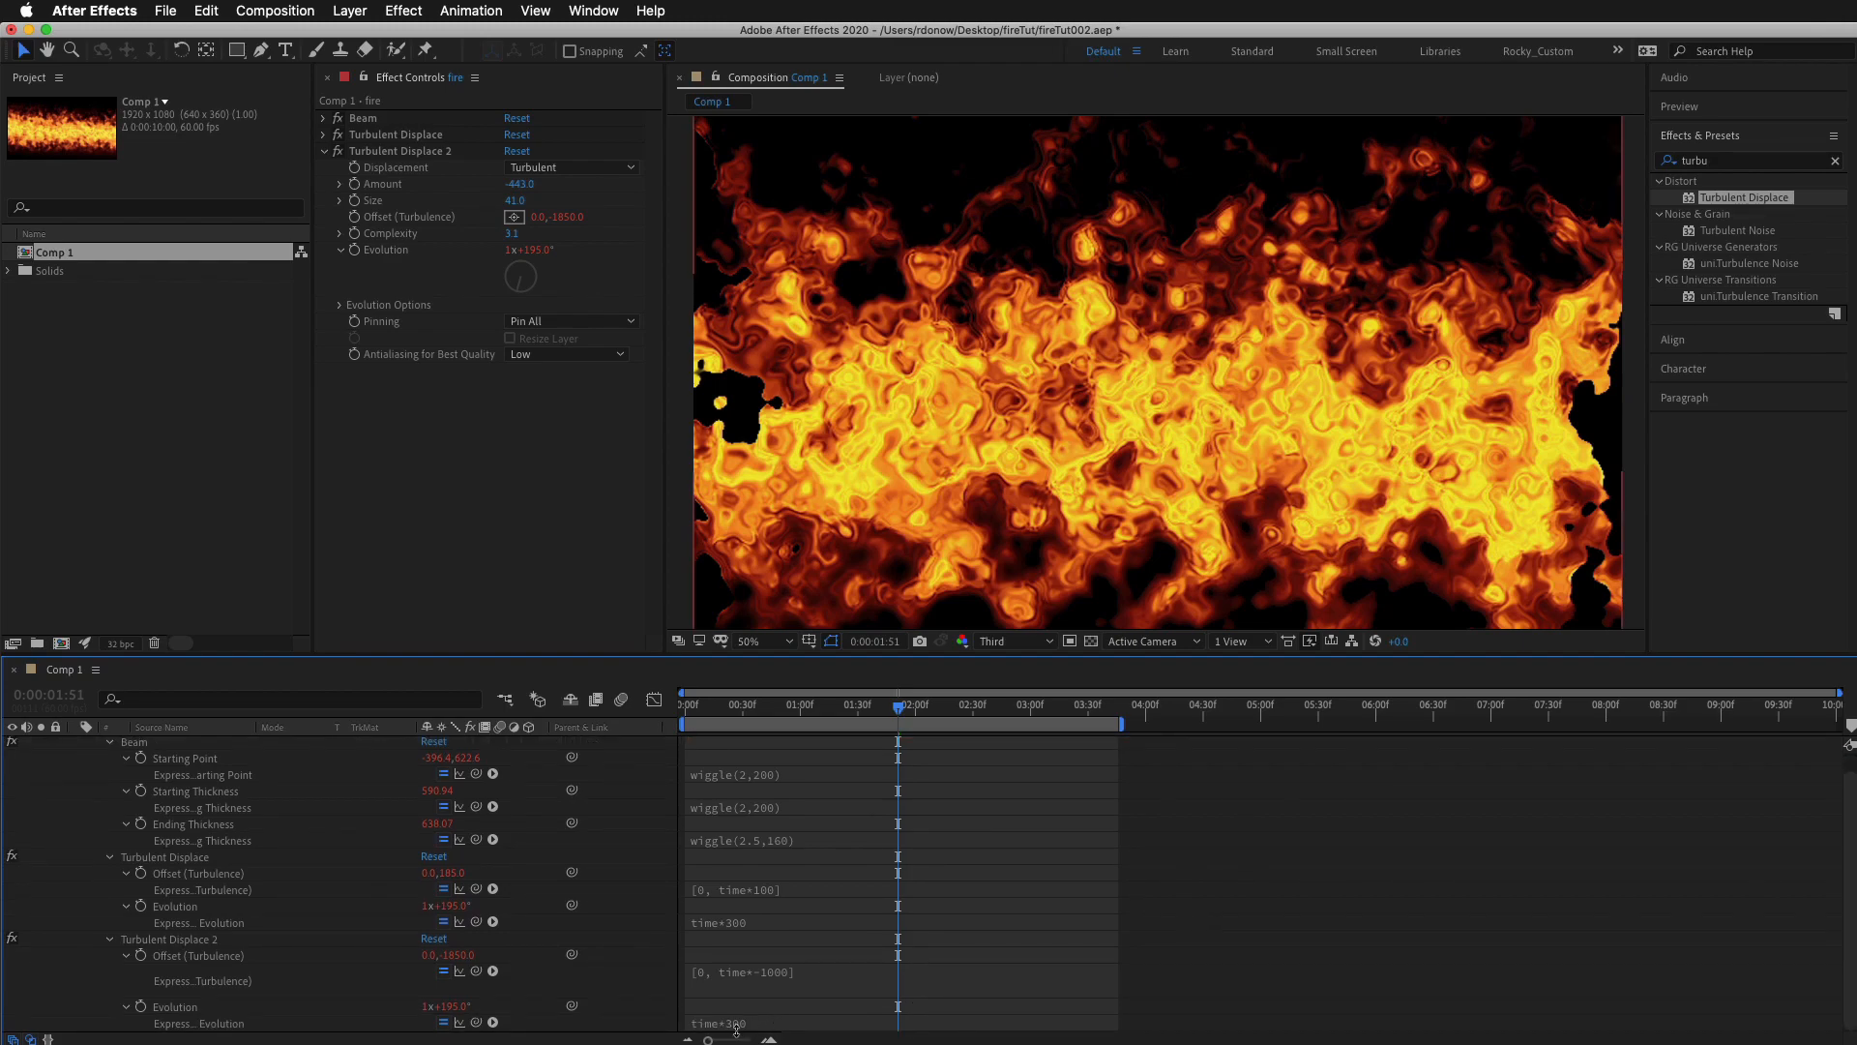
pyautogui.click(763, 1020)
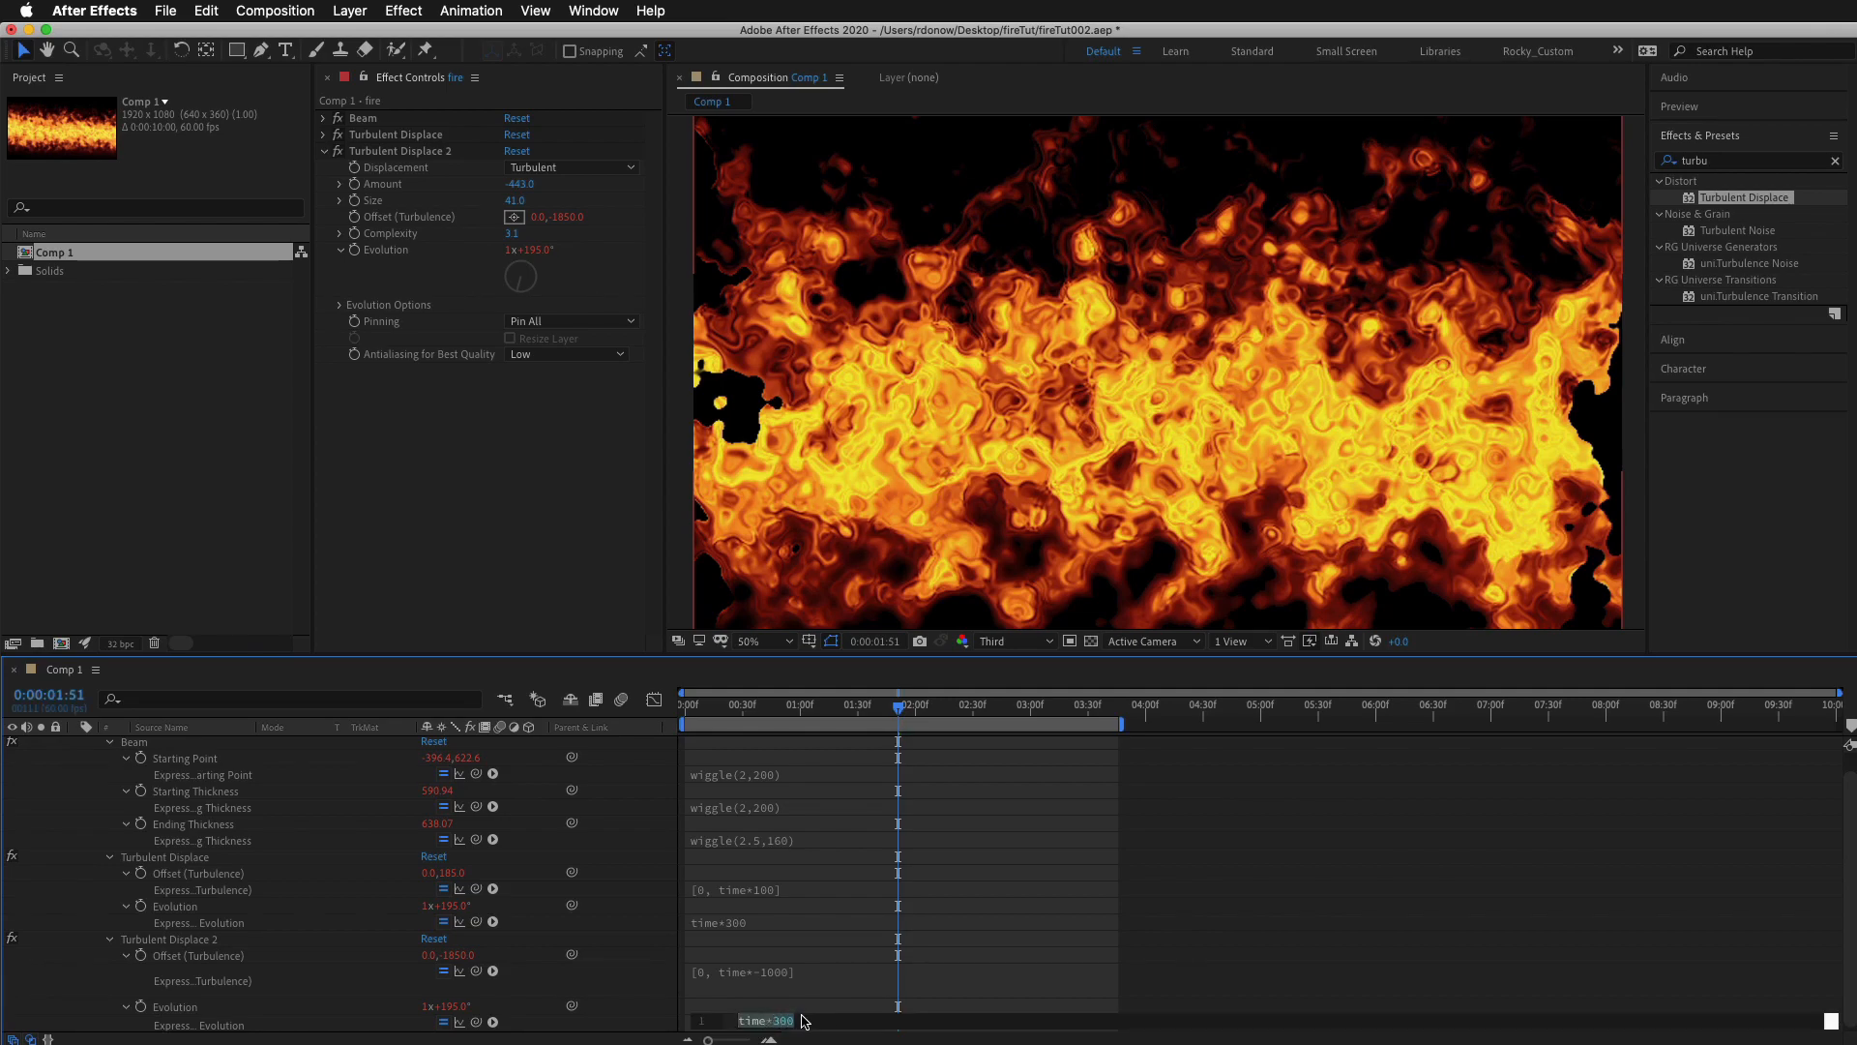
pyautogui.click(782, 1021)
pyautogui.write('1')
pyautogui.click(848, 976)
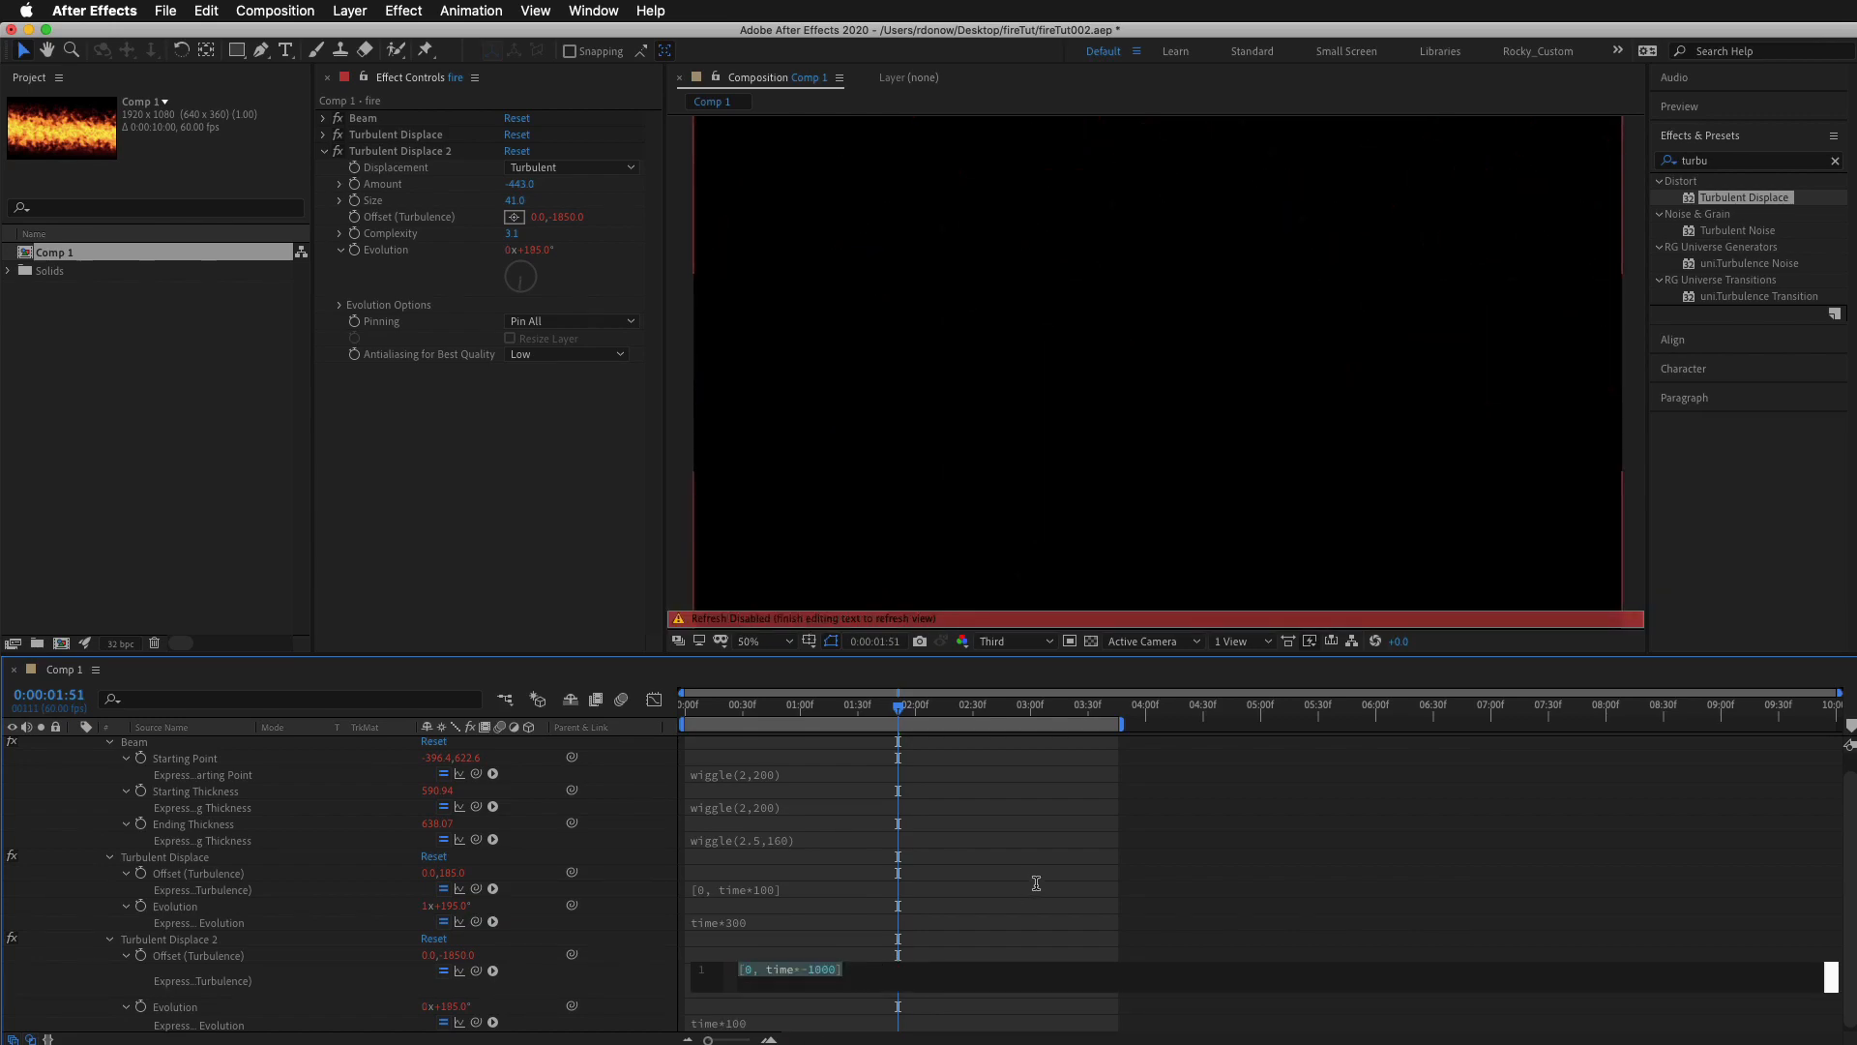
pyautogui.click(920, 1014)
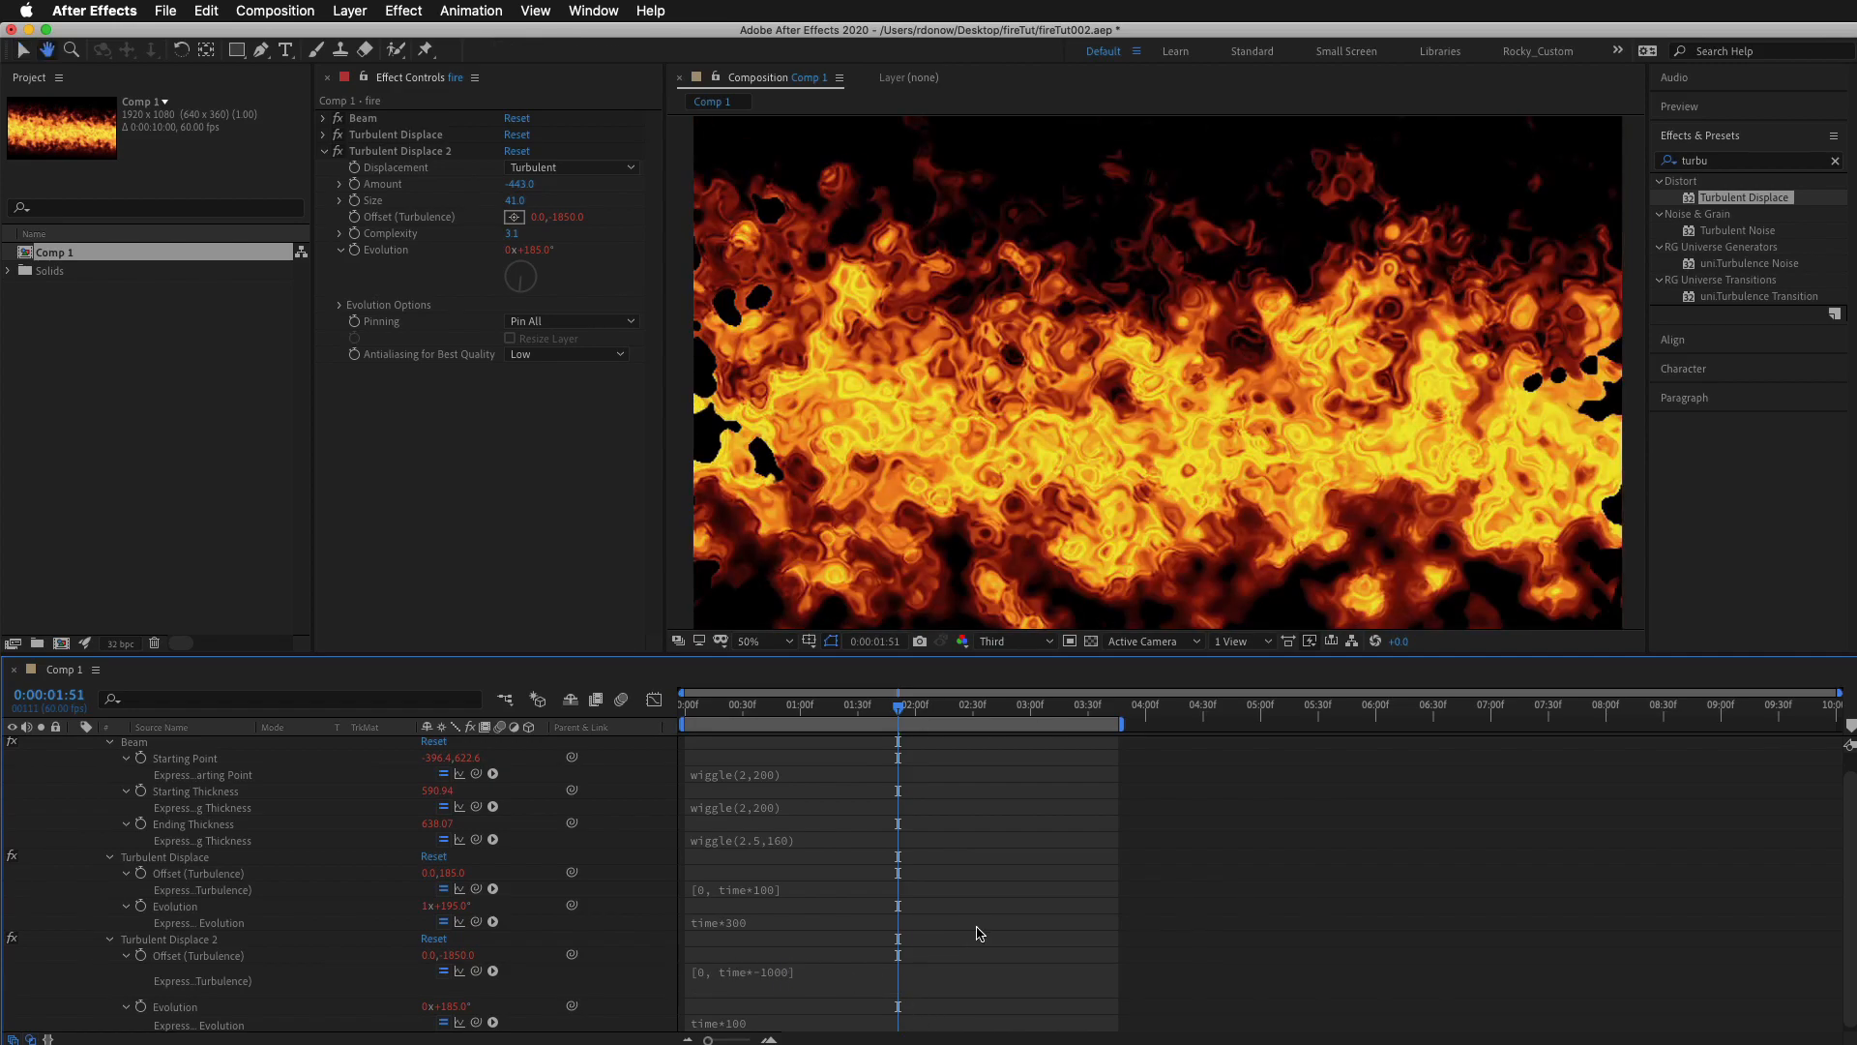
pyautogui.press('space')
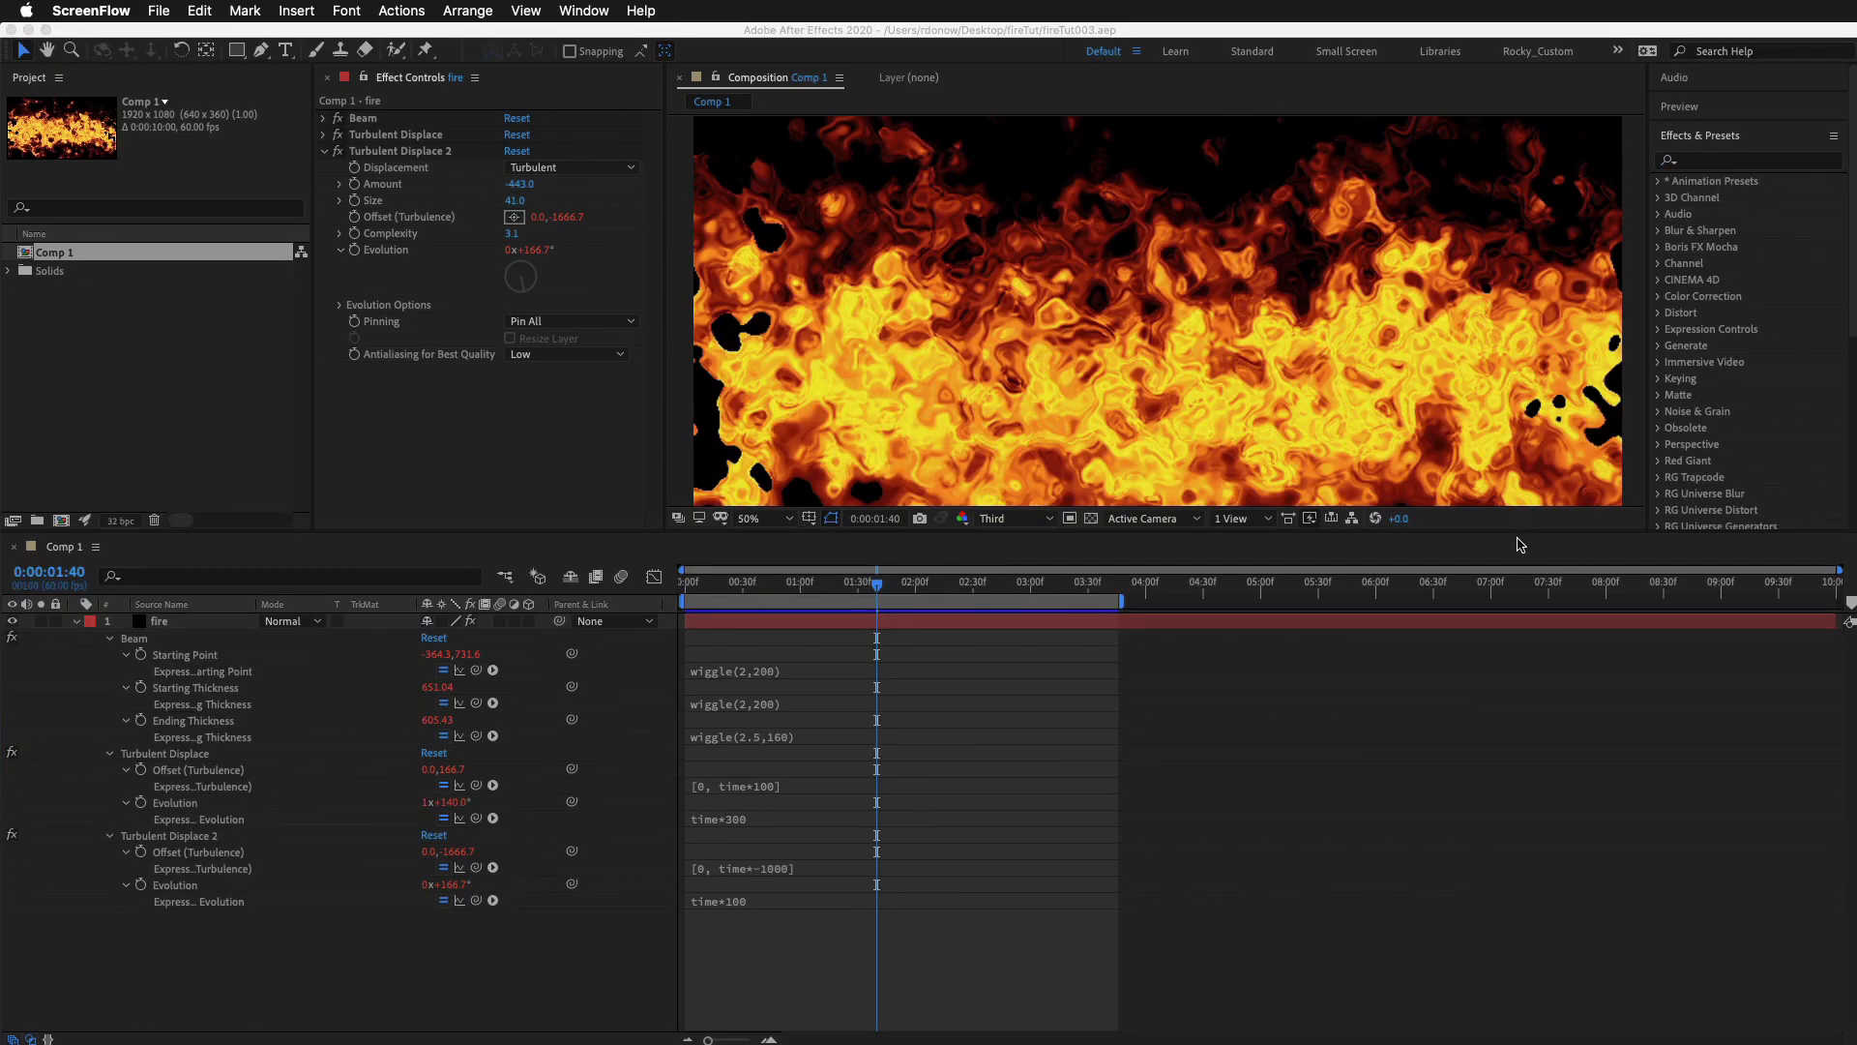
# Apply the CC Vector Blur effect below Turbulent Displace 2 on the fire layer and enlarge the composition view.
pyautogui.click(1739, 161)
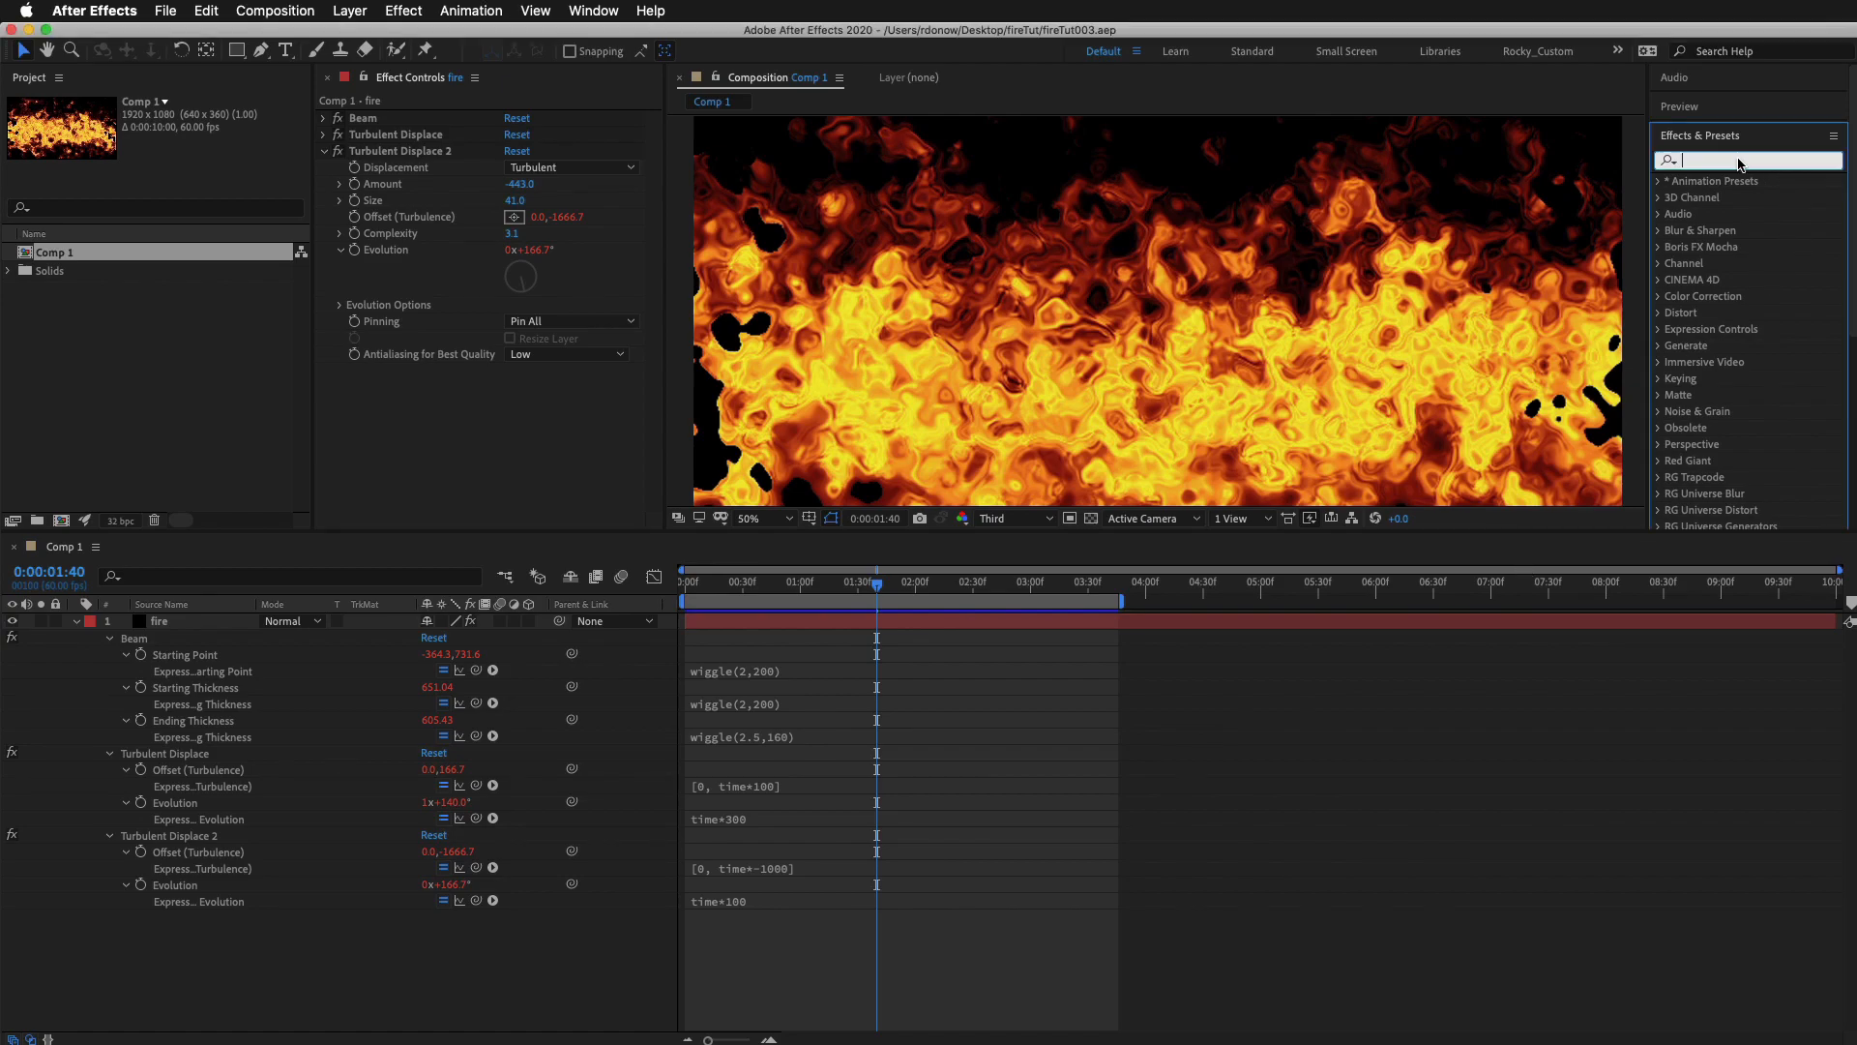
pyautogui.write('vect')
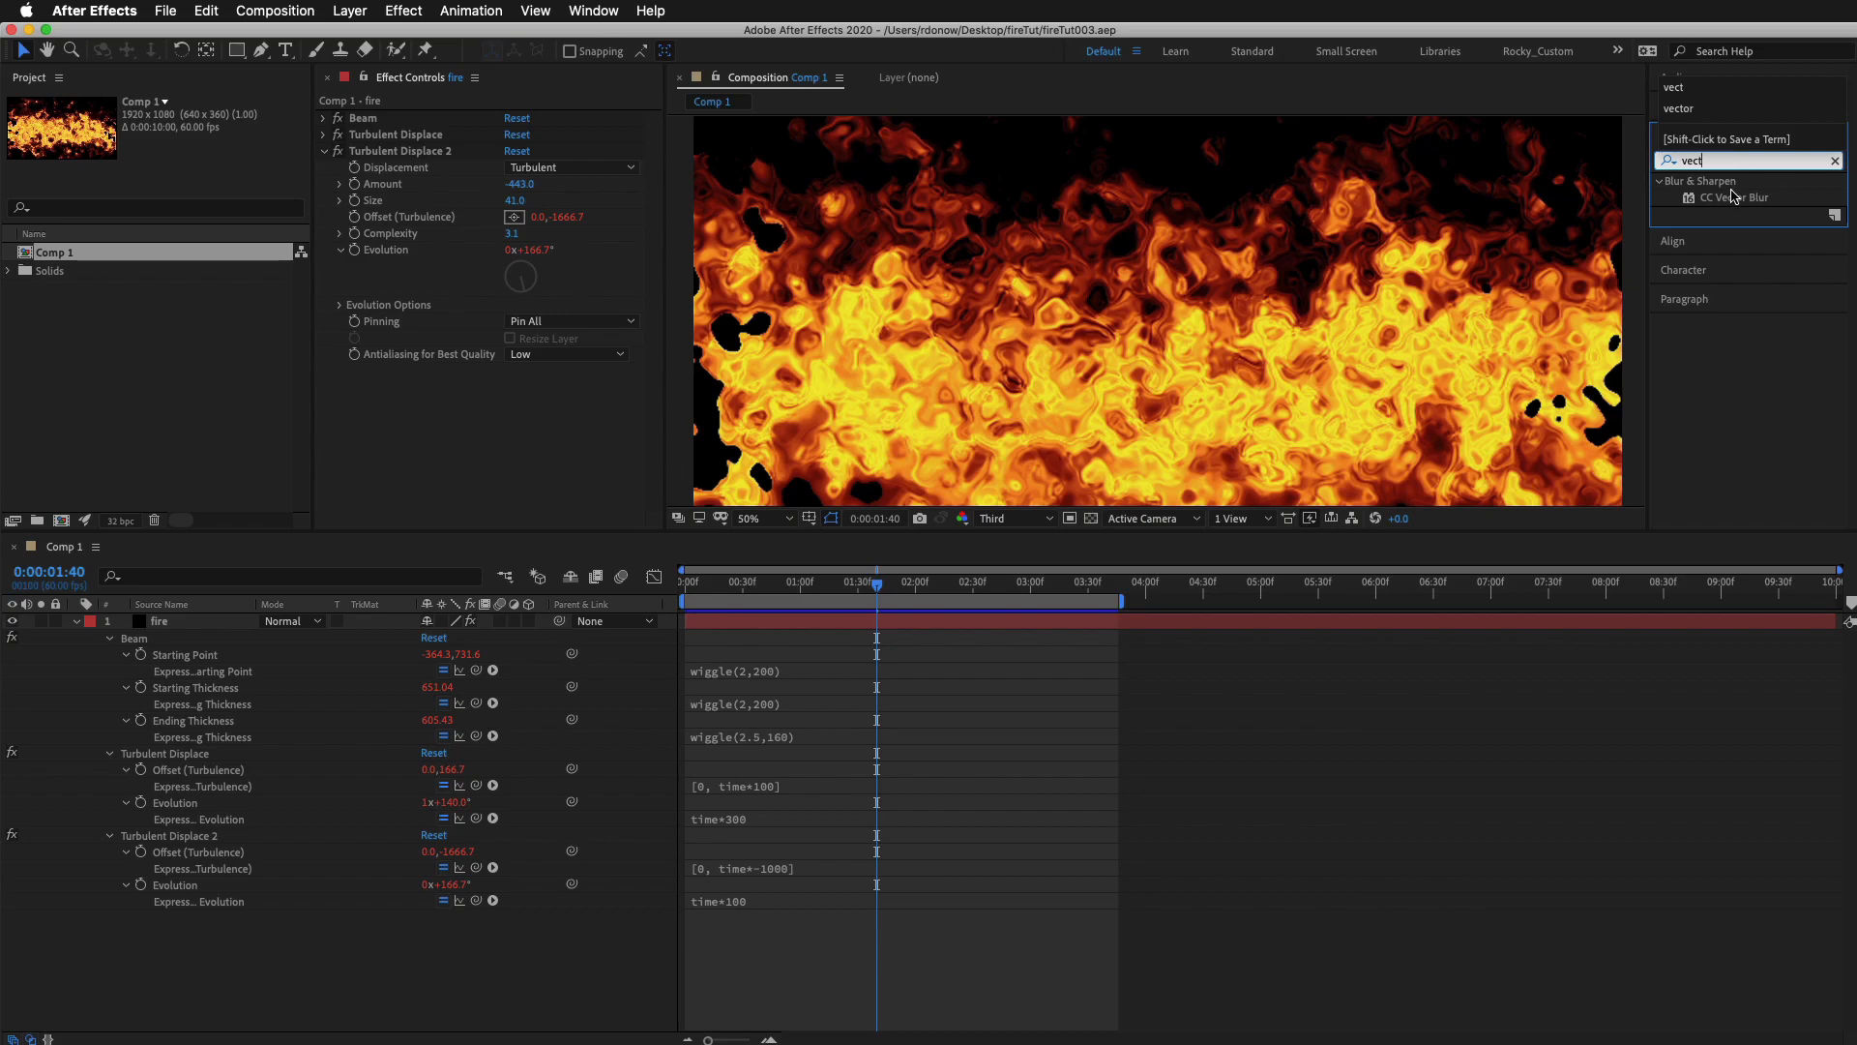
pyautogui.moveTo(1734, 198); pyautogui.dragTo(522, 460)
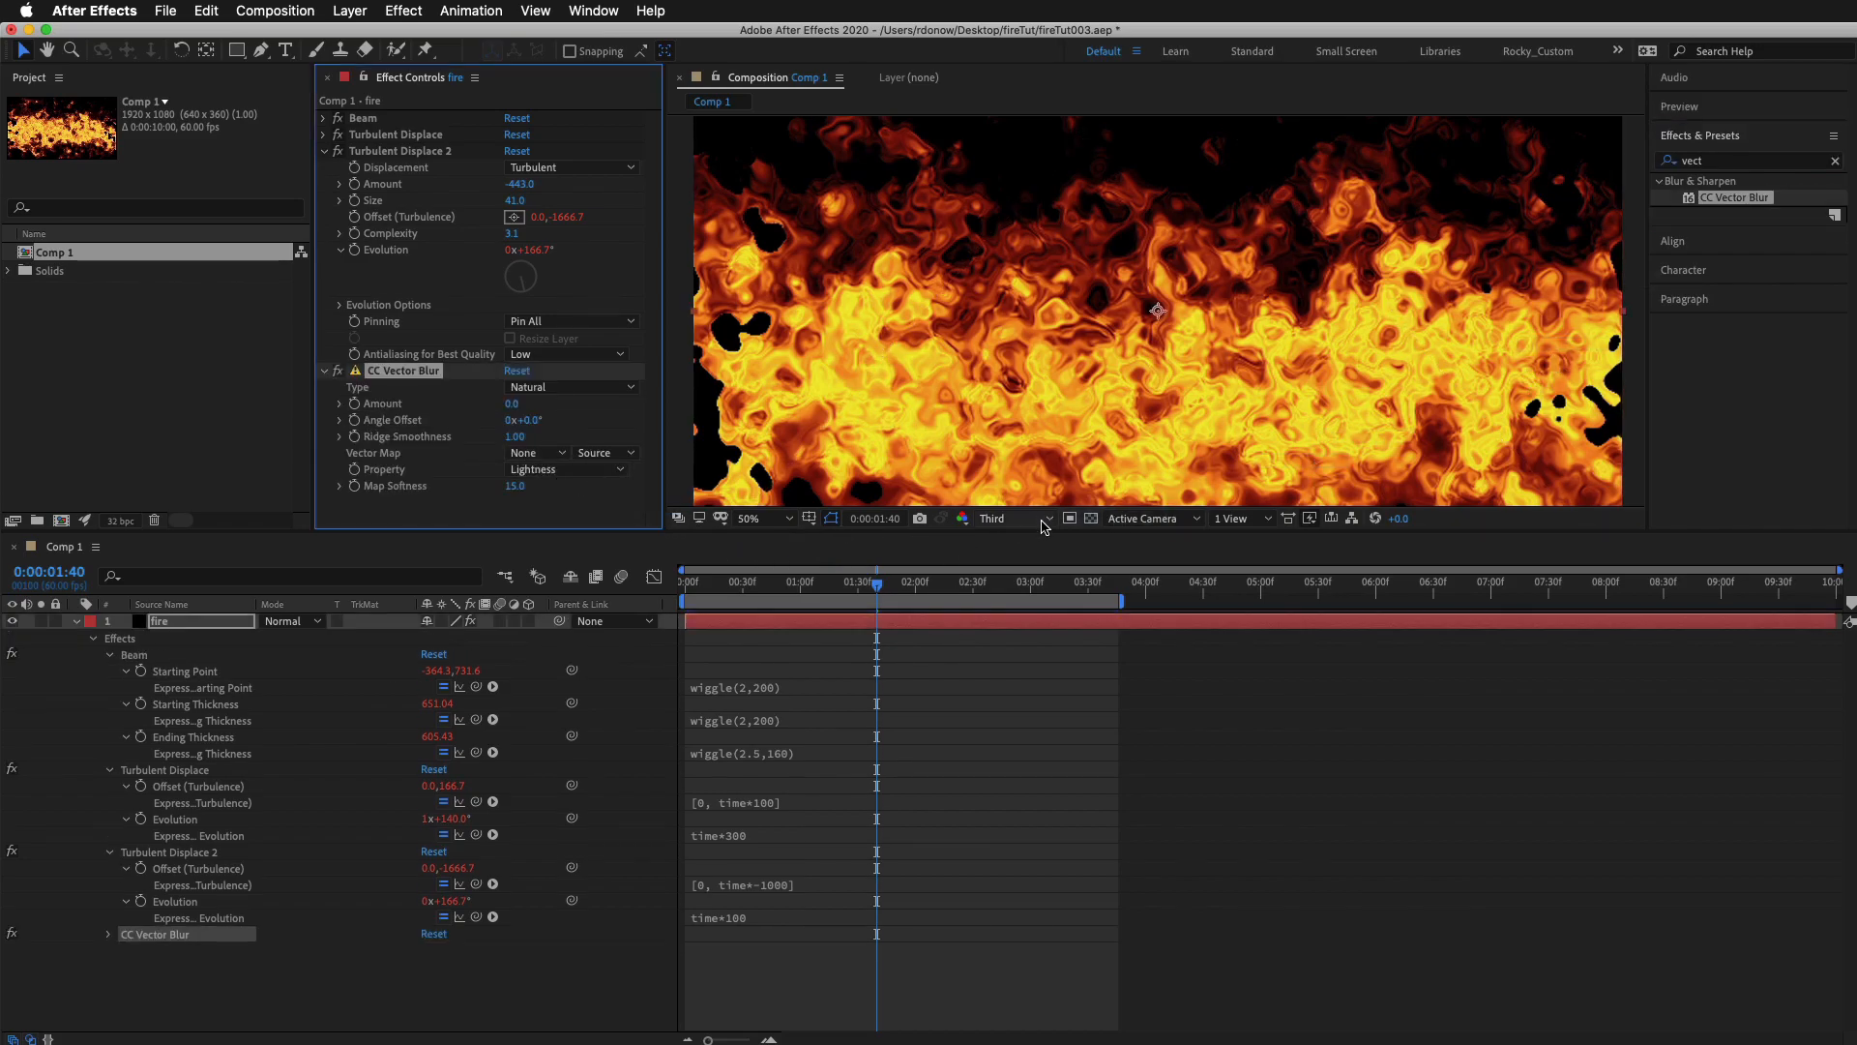
pyautogui.moveTo(1037, 531); pyautogui.dragTo(1053, 659)
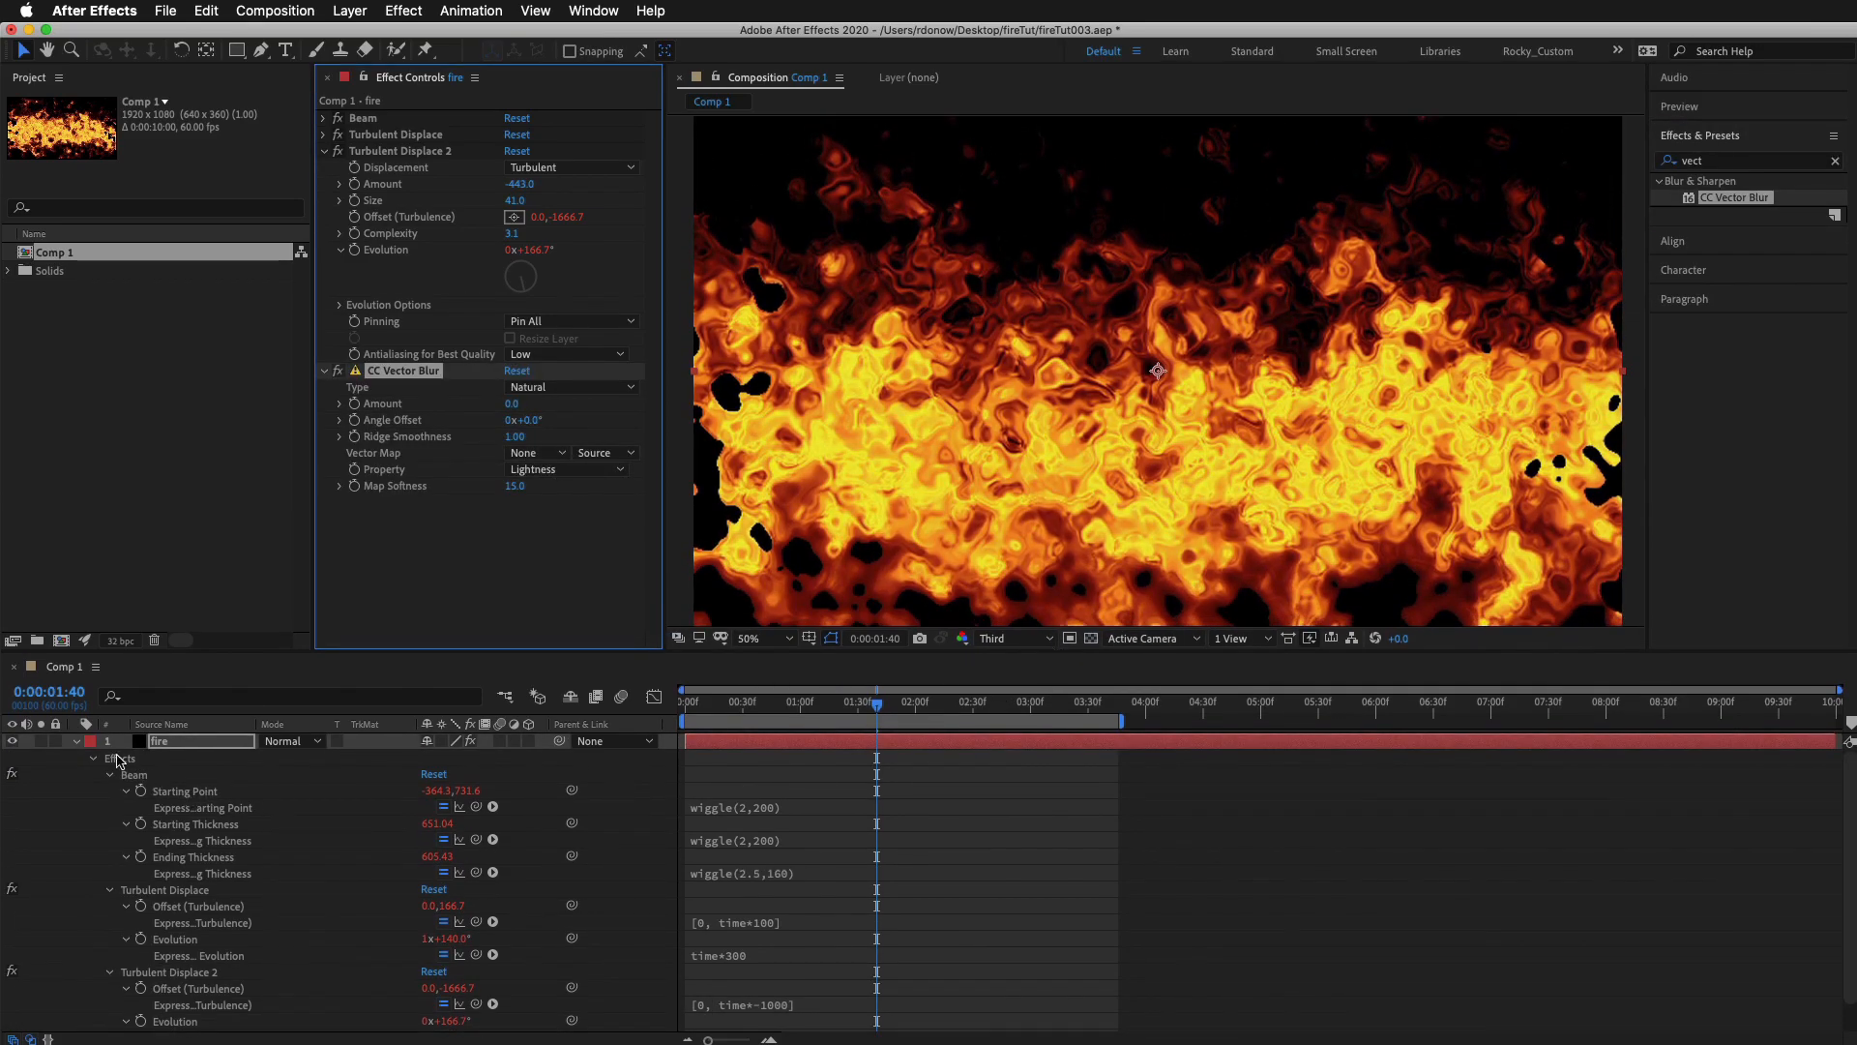
pyautogui.click(78, 743)
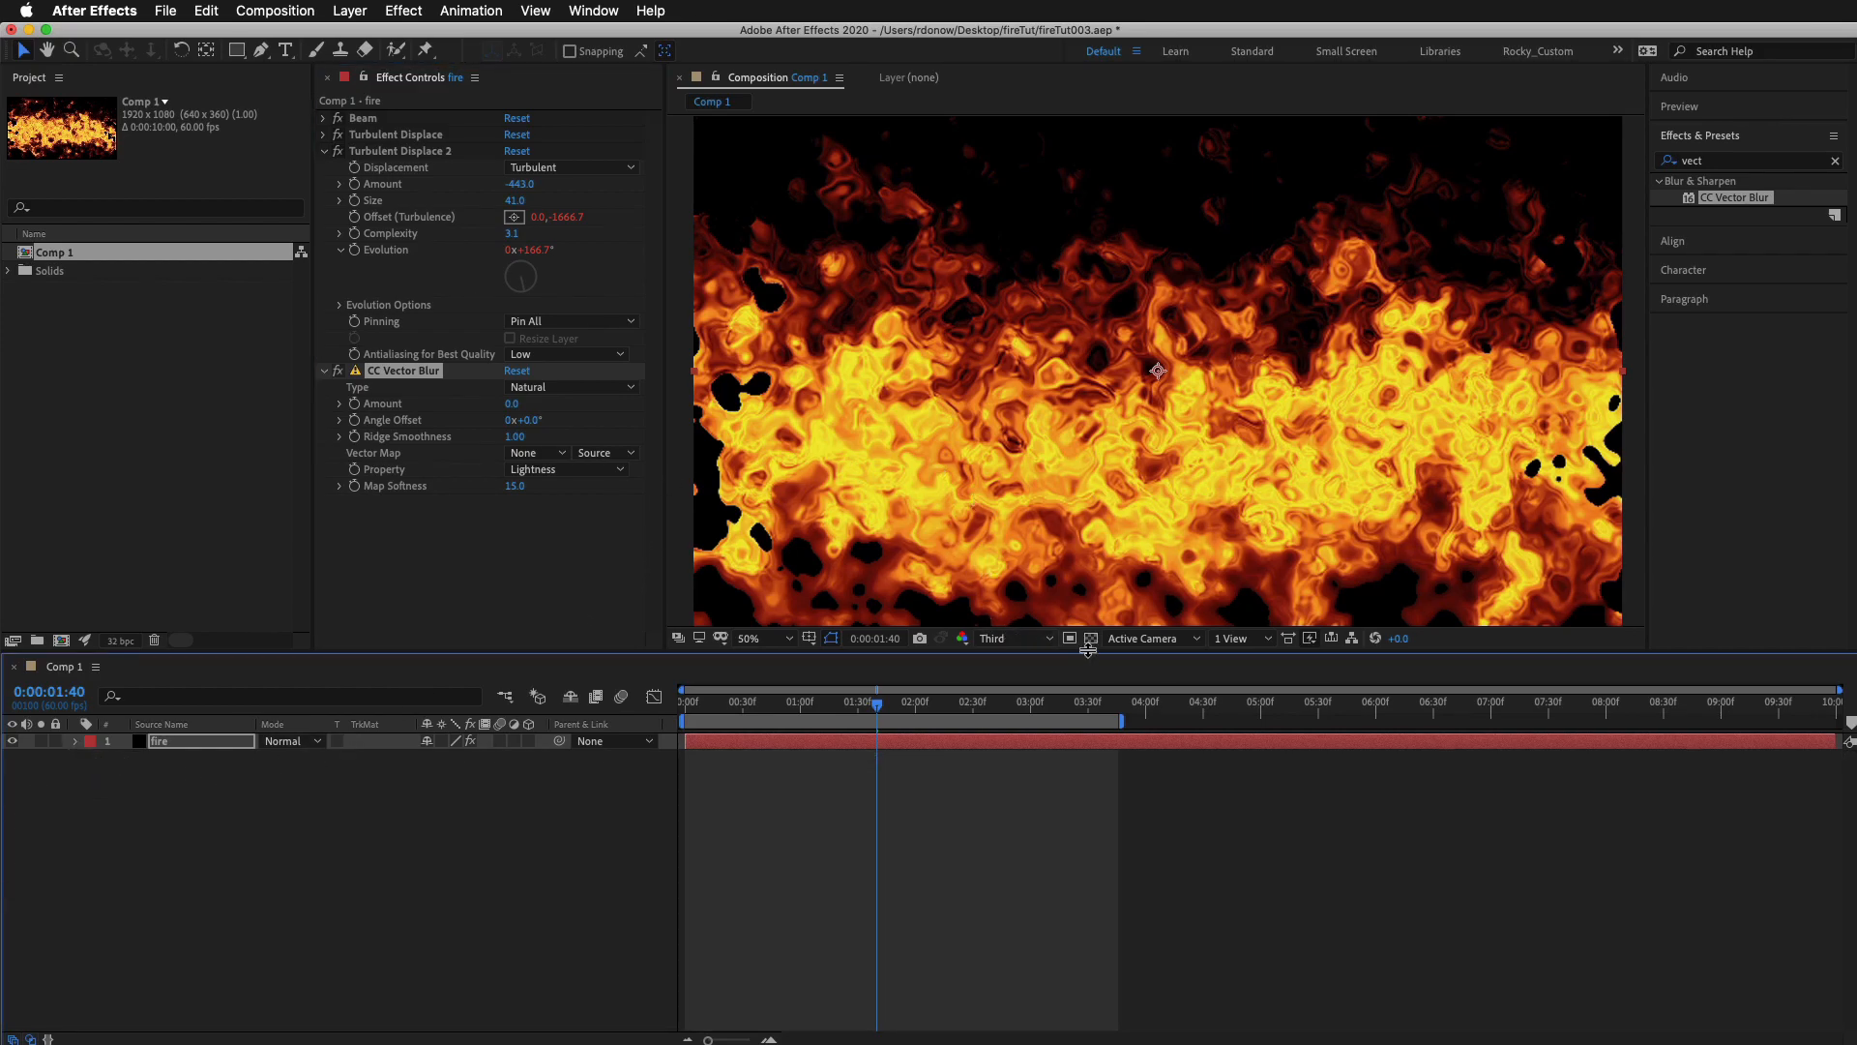
pyautogui.moveTo(1087, 651); pyautogui.dragTo(1087, 700)
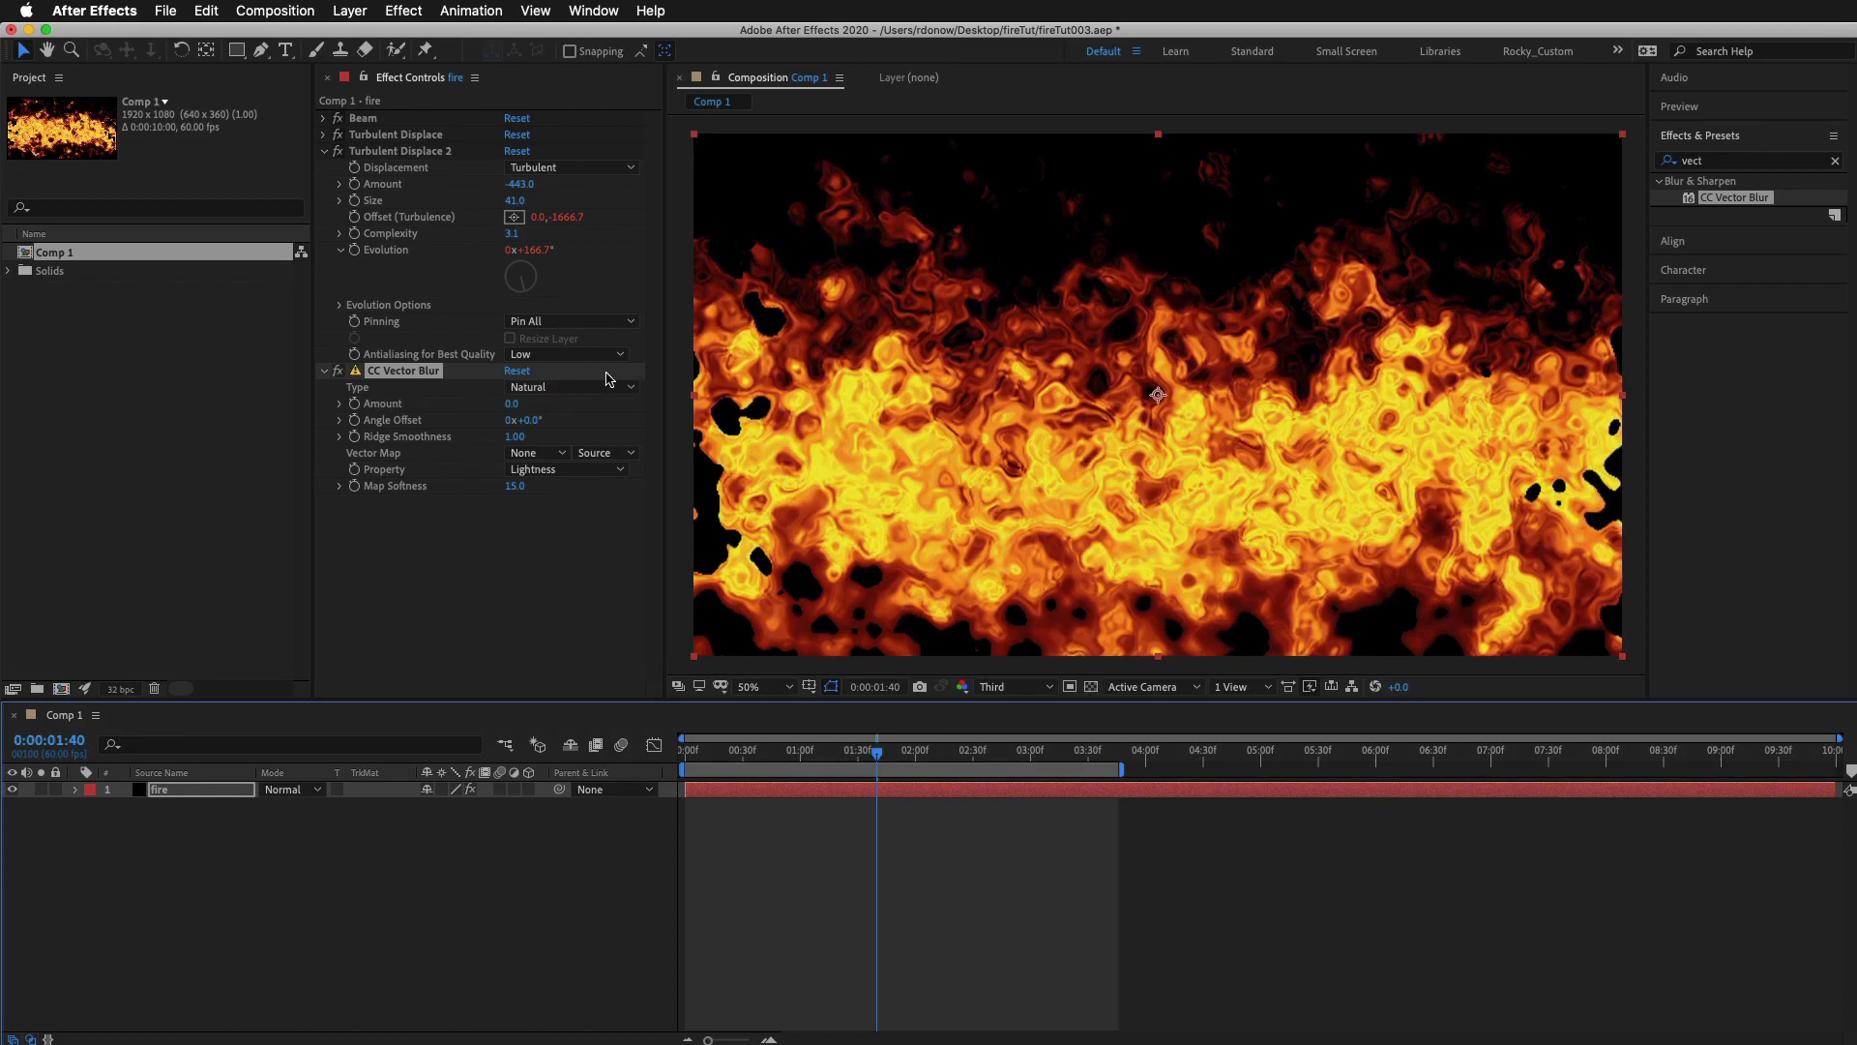
# Set CC Vector Blur's Type to Direction Fading and its Amount to 28.
pyautogui.click(540, 389)
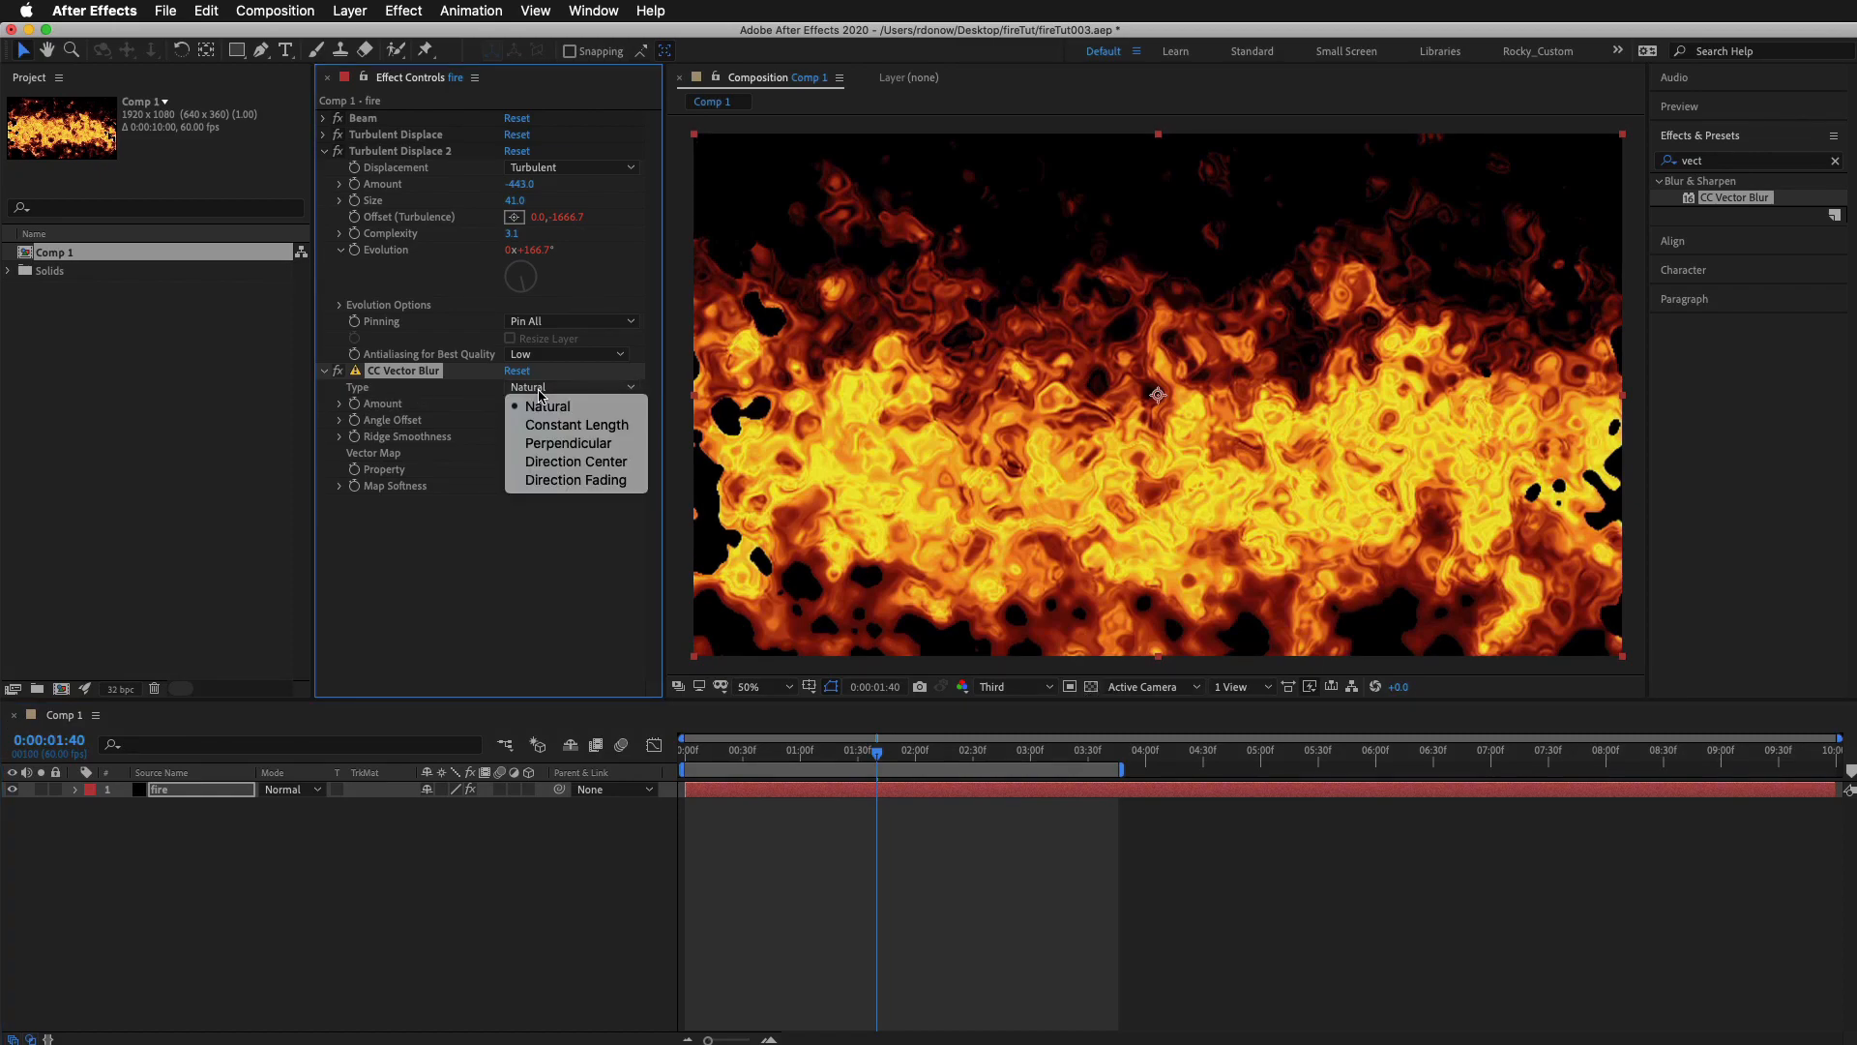
pyautogui.click(590, 487)
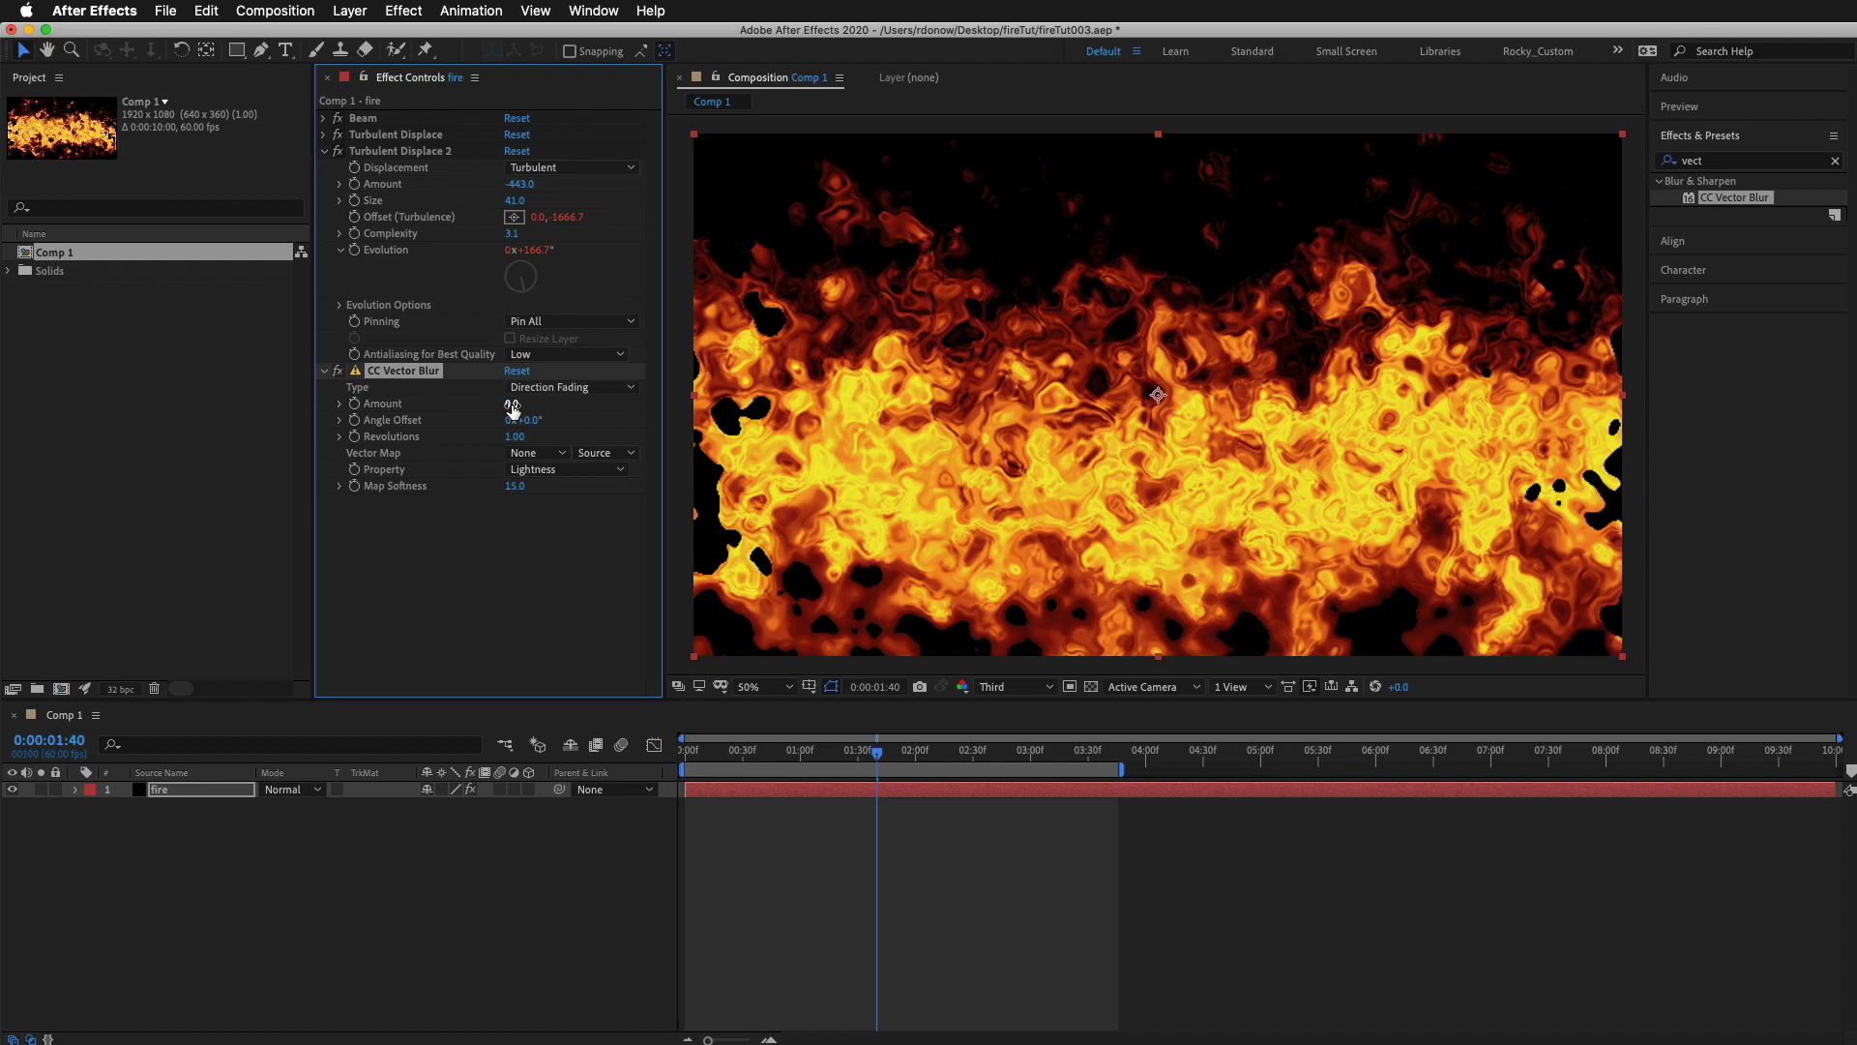
pyautogui.moveTo(513, 405); pyautogui.dragTo(547, 407)
pyautogui.moveTo(548, 408); pyautogui.dragTo(548, 415)
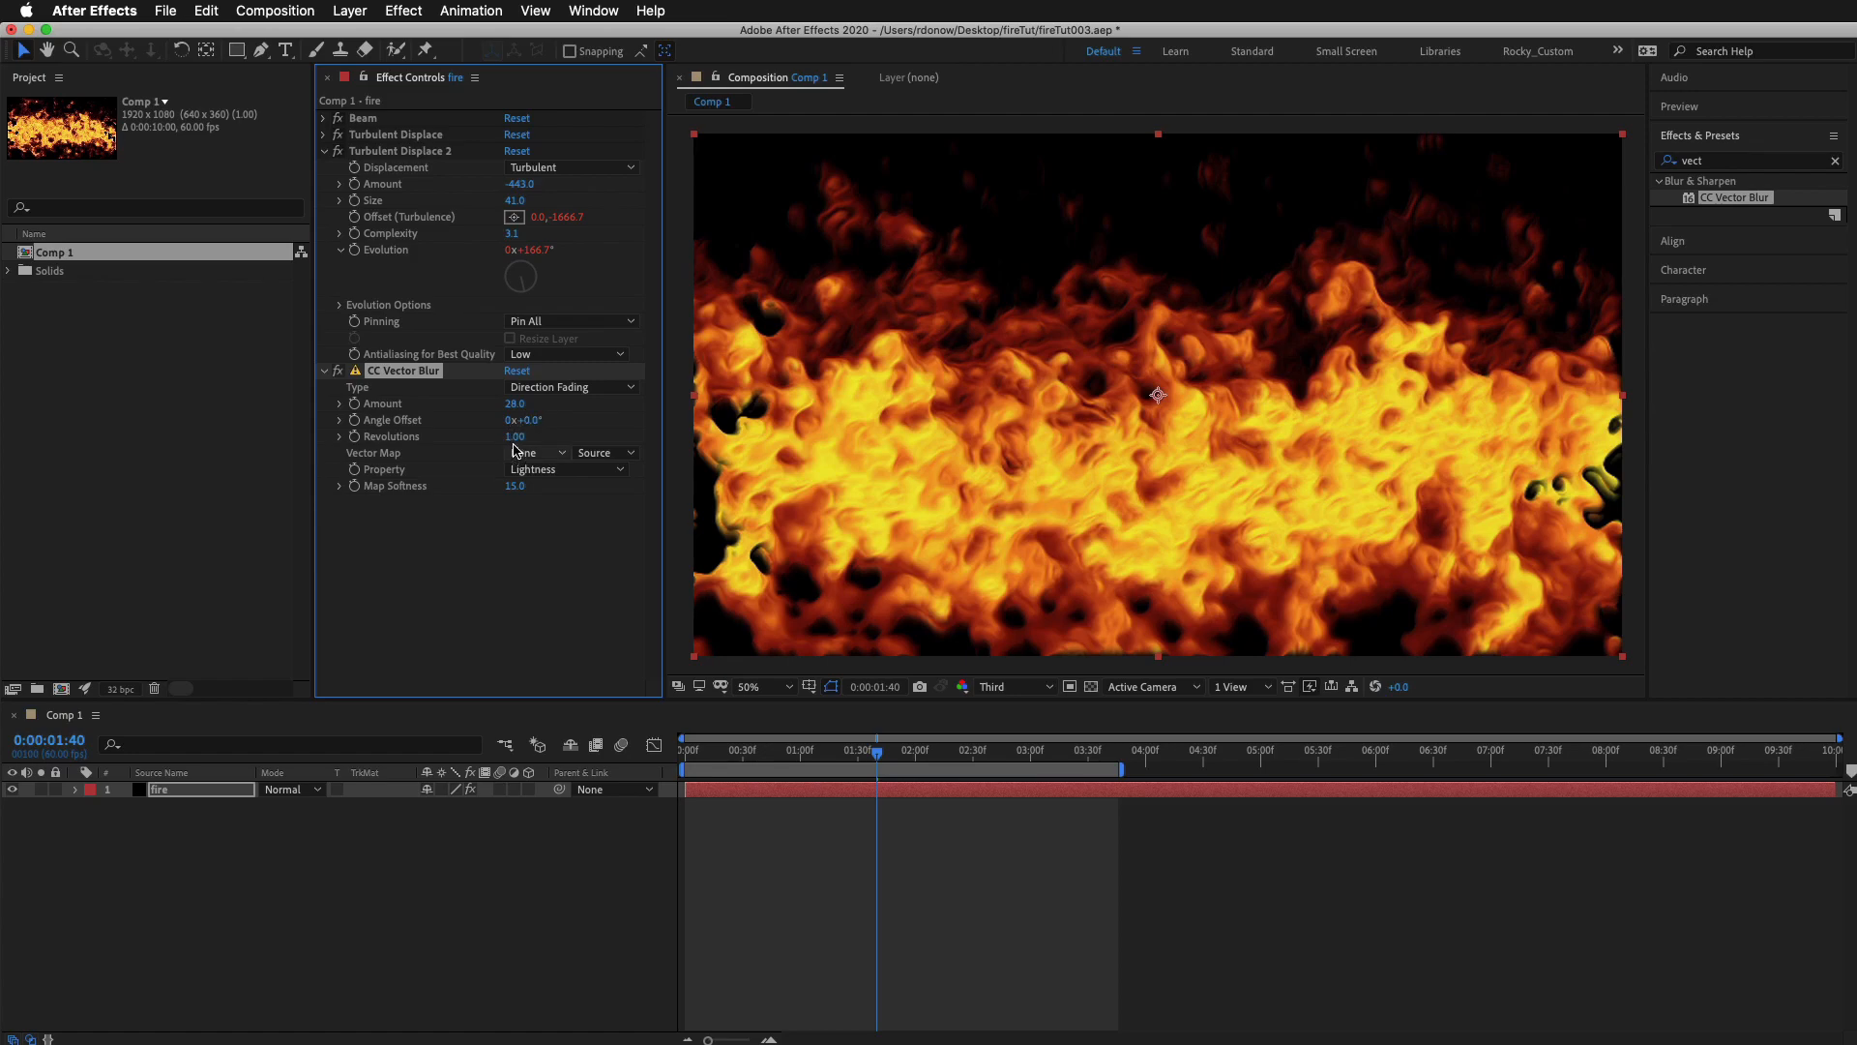
# Set CC Vector Blur's Revolutions to 2.50 and Map Softness to 14.7.
pyautogui.moveTo(521, 443); pyautogui.dragTo(534, 441)
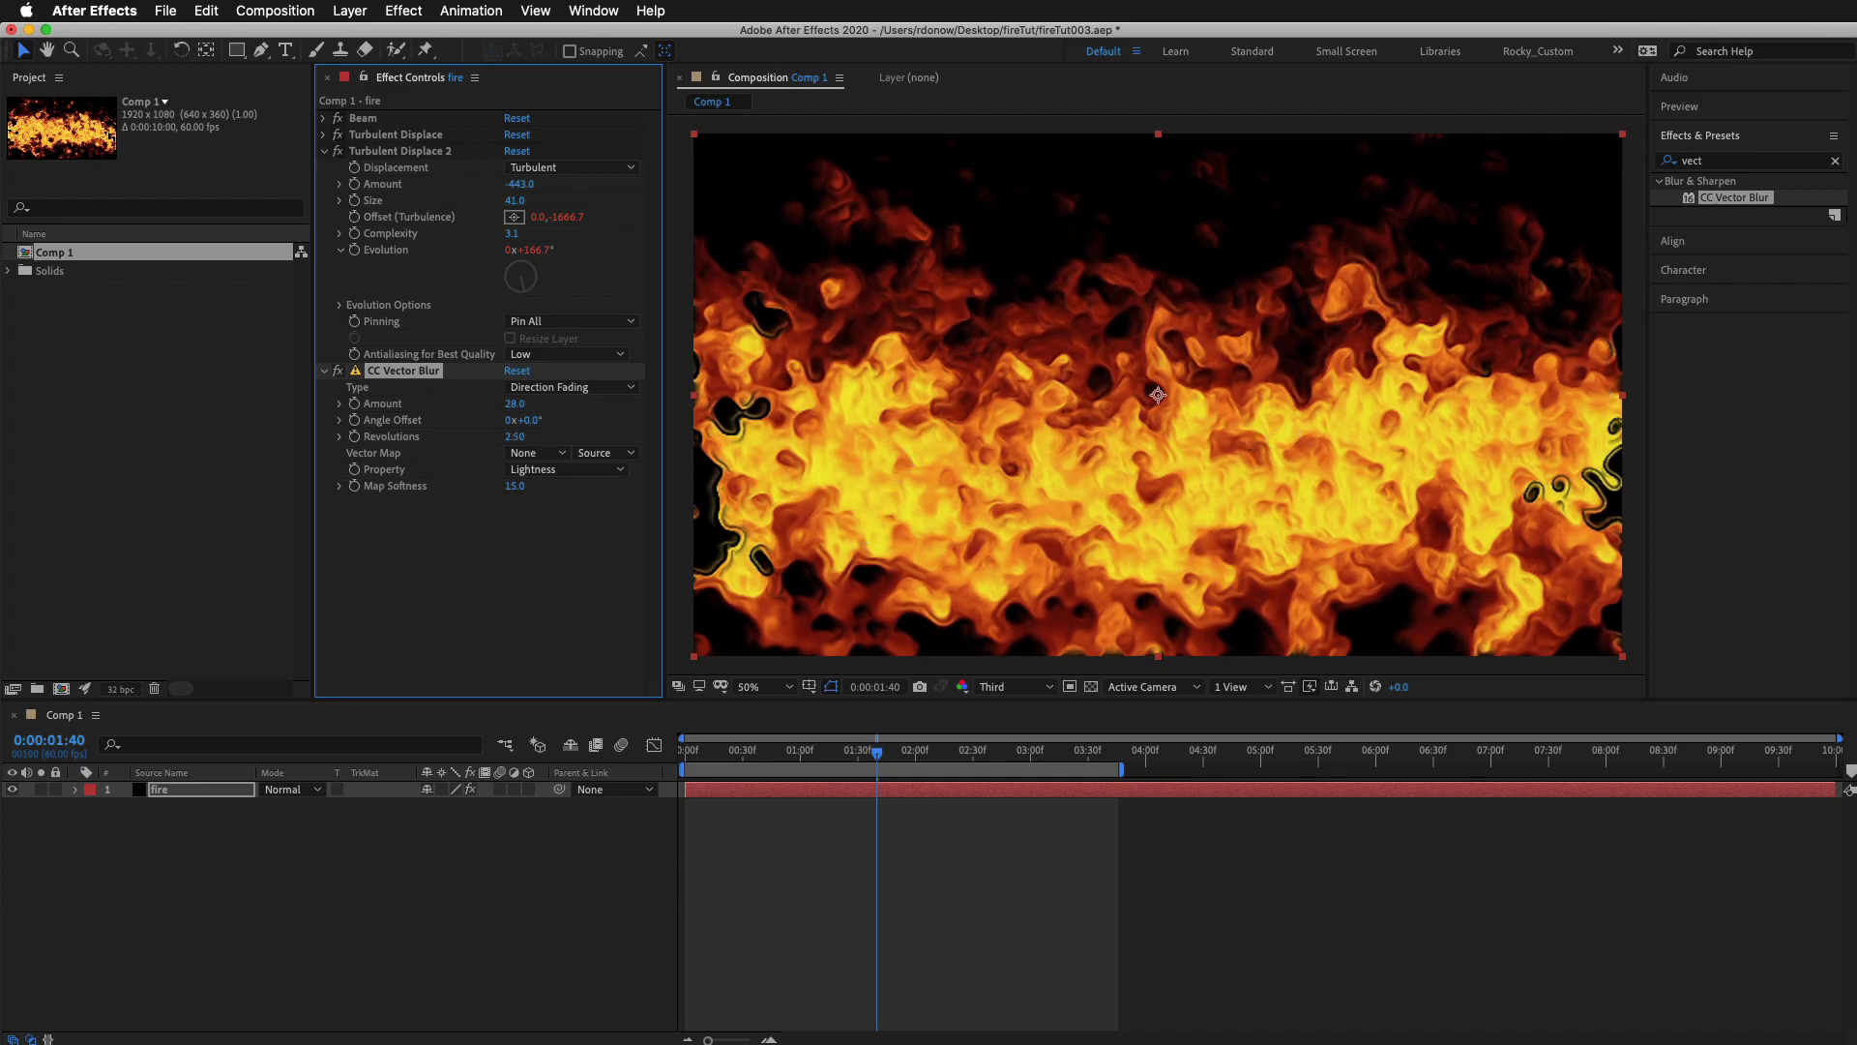
pyautogui.moveTo(514, 487); pyautogui.dragTo(296, 458)
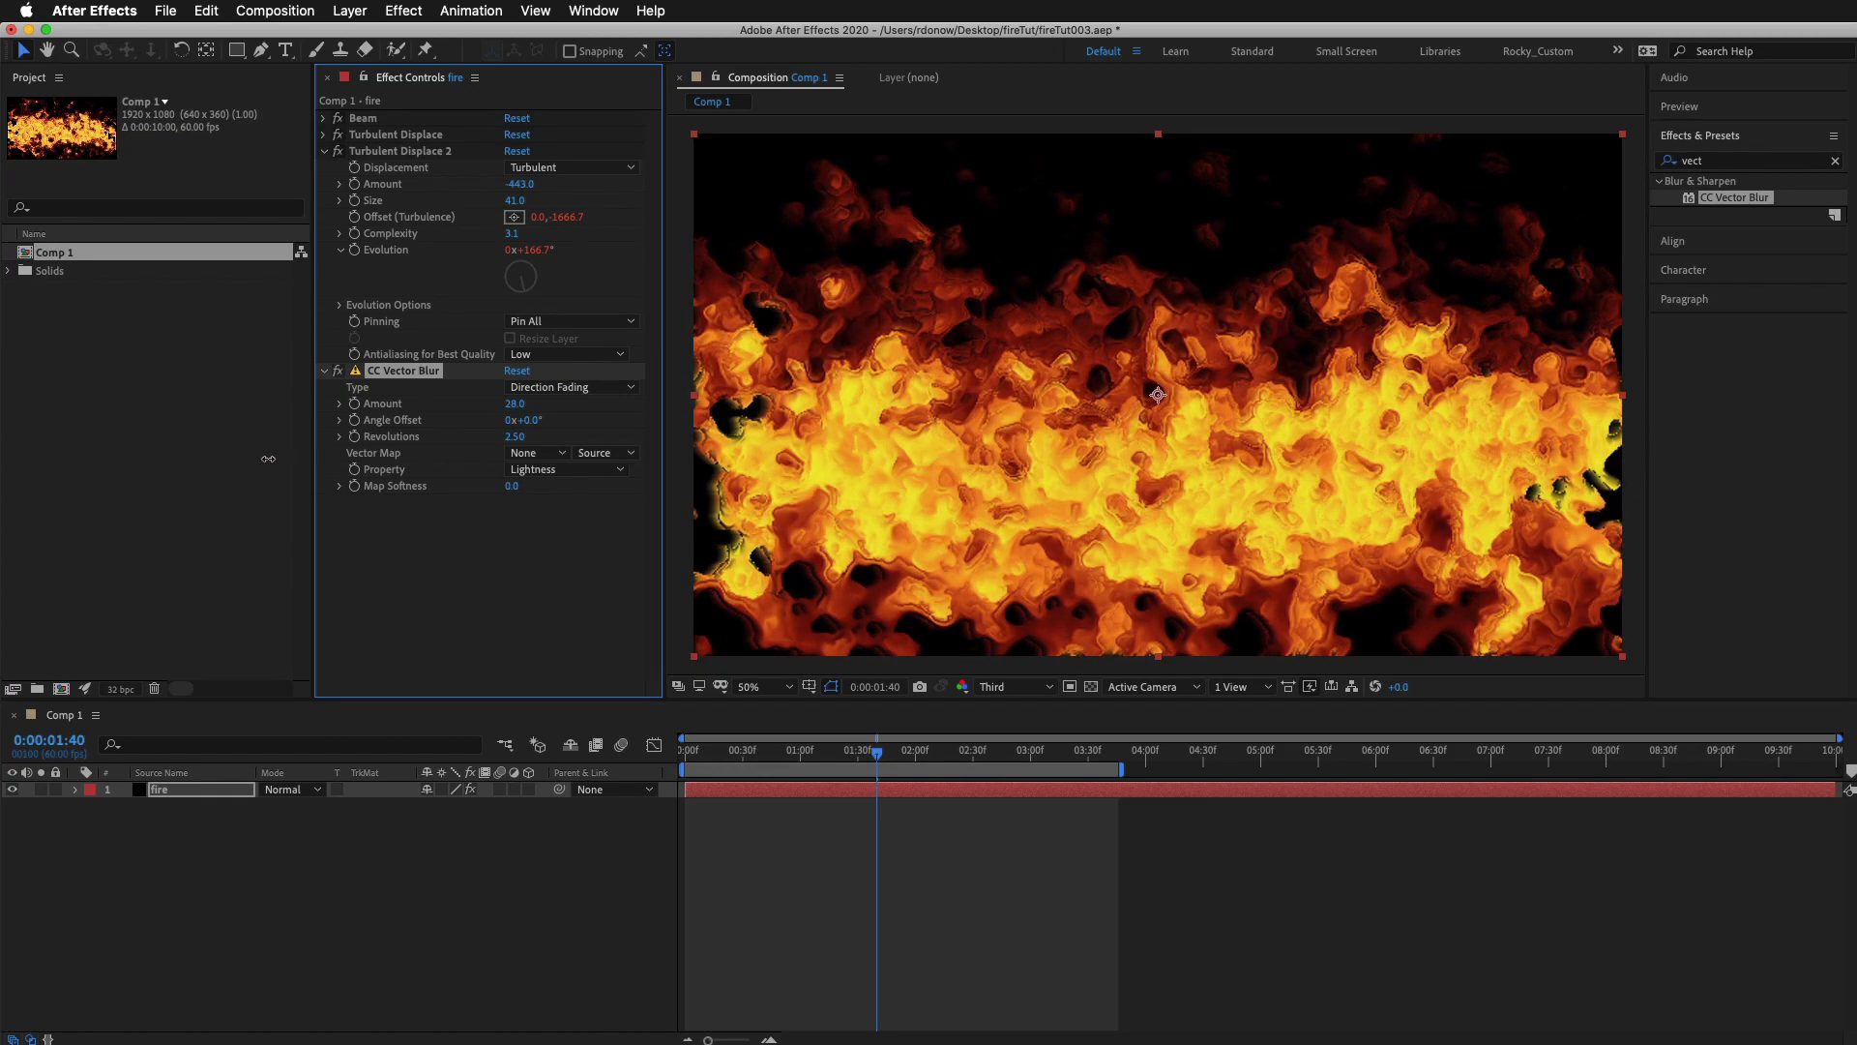
pyautogui.moveTo(513, 488); pyautogui.dragTo(629, 505)
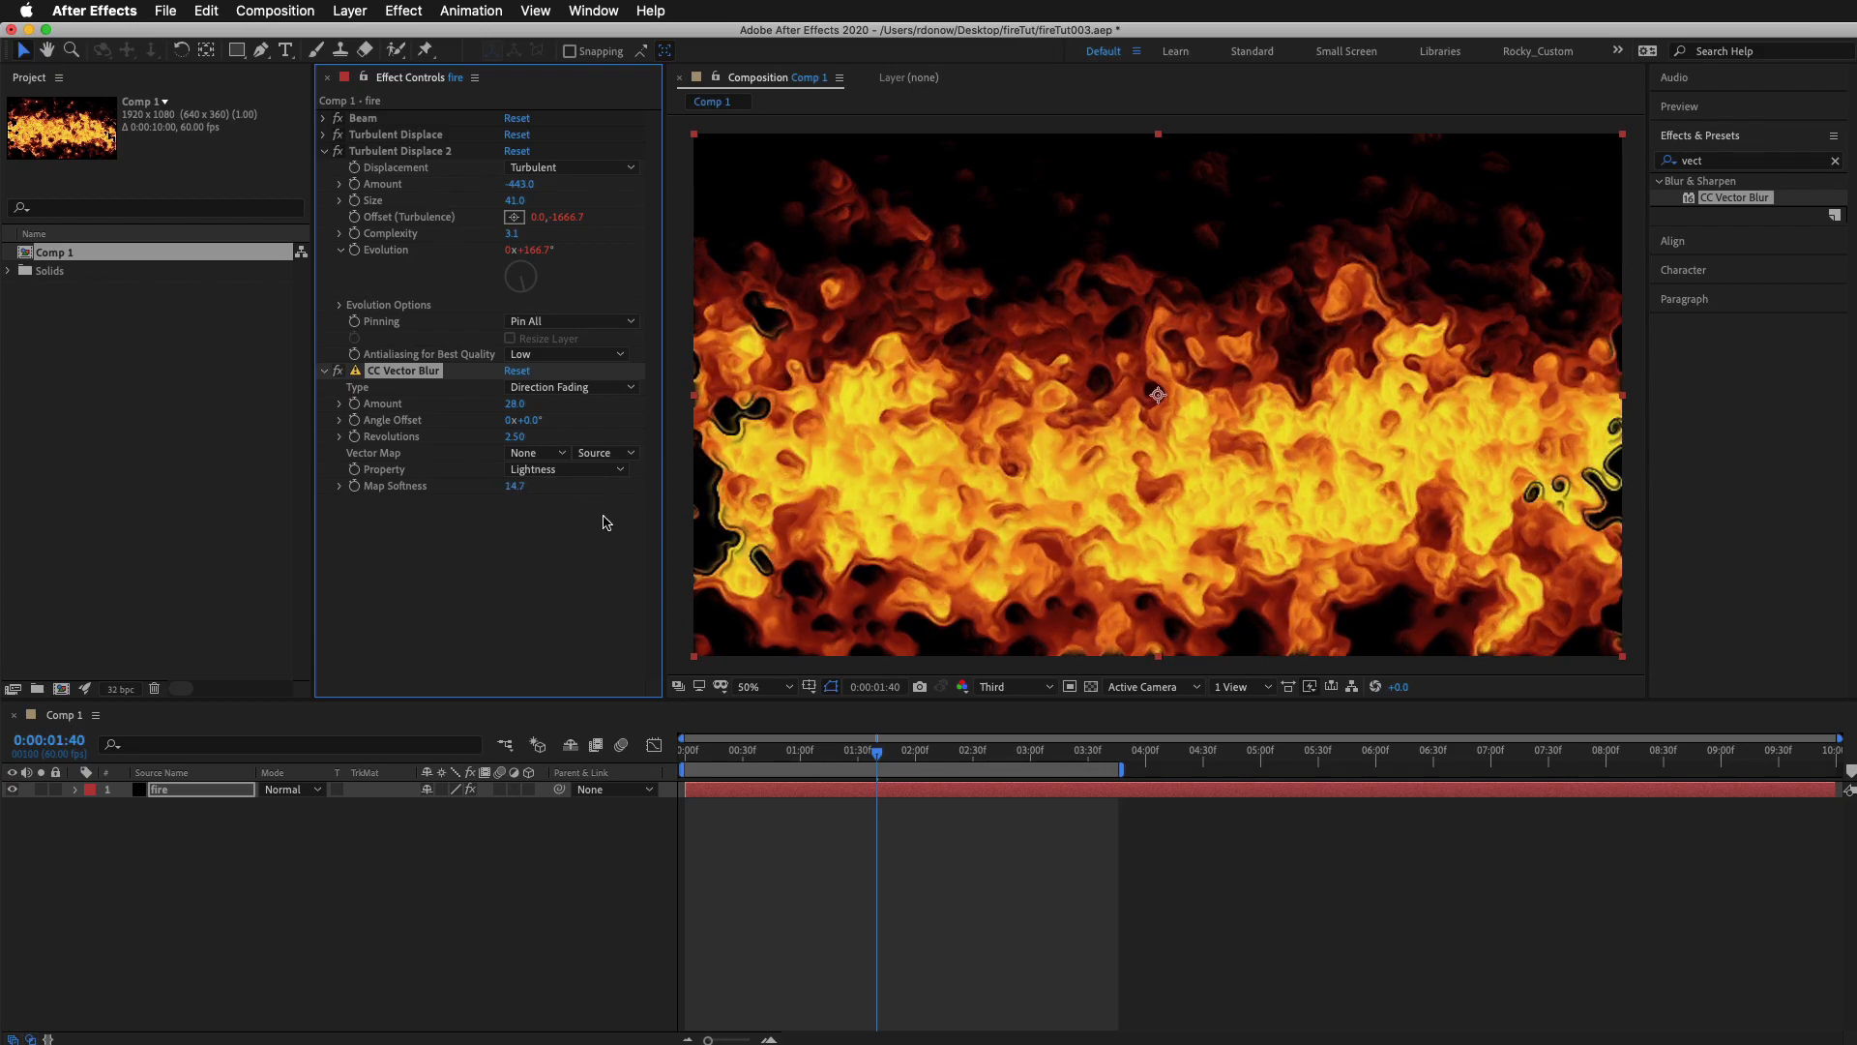
pyautogui.click(338, 371)
# Add the expression wiggle(1,360) to CC Vector Blur's Angle Offset.
pyautogui.keyDown('alt'); pyautogui.click(354, 422); pyautogui.keyUp('alt')
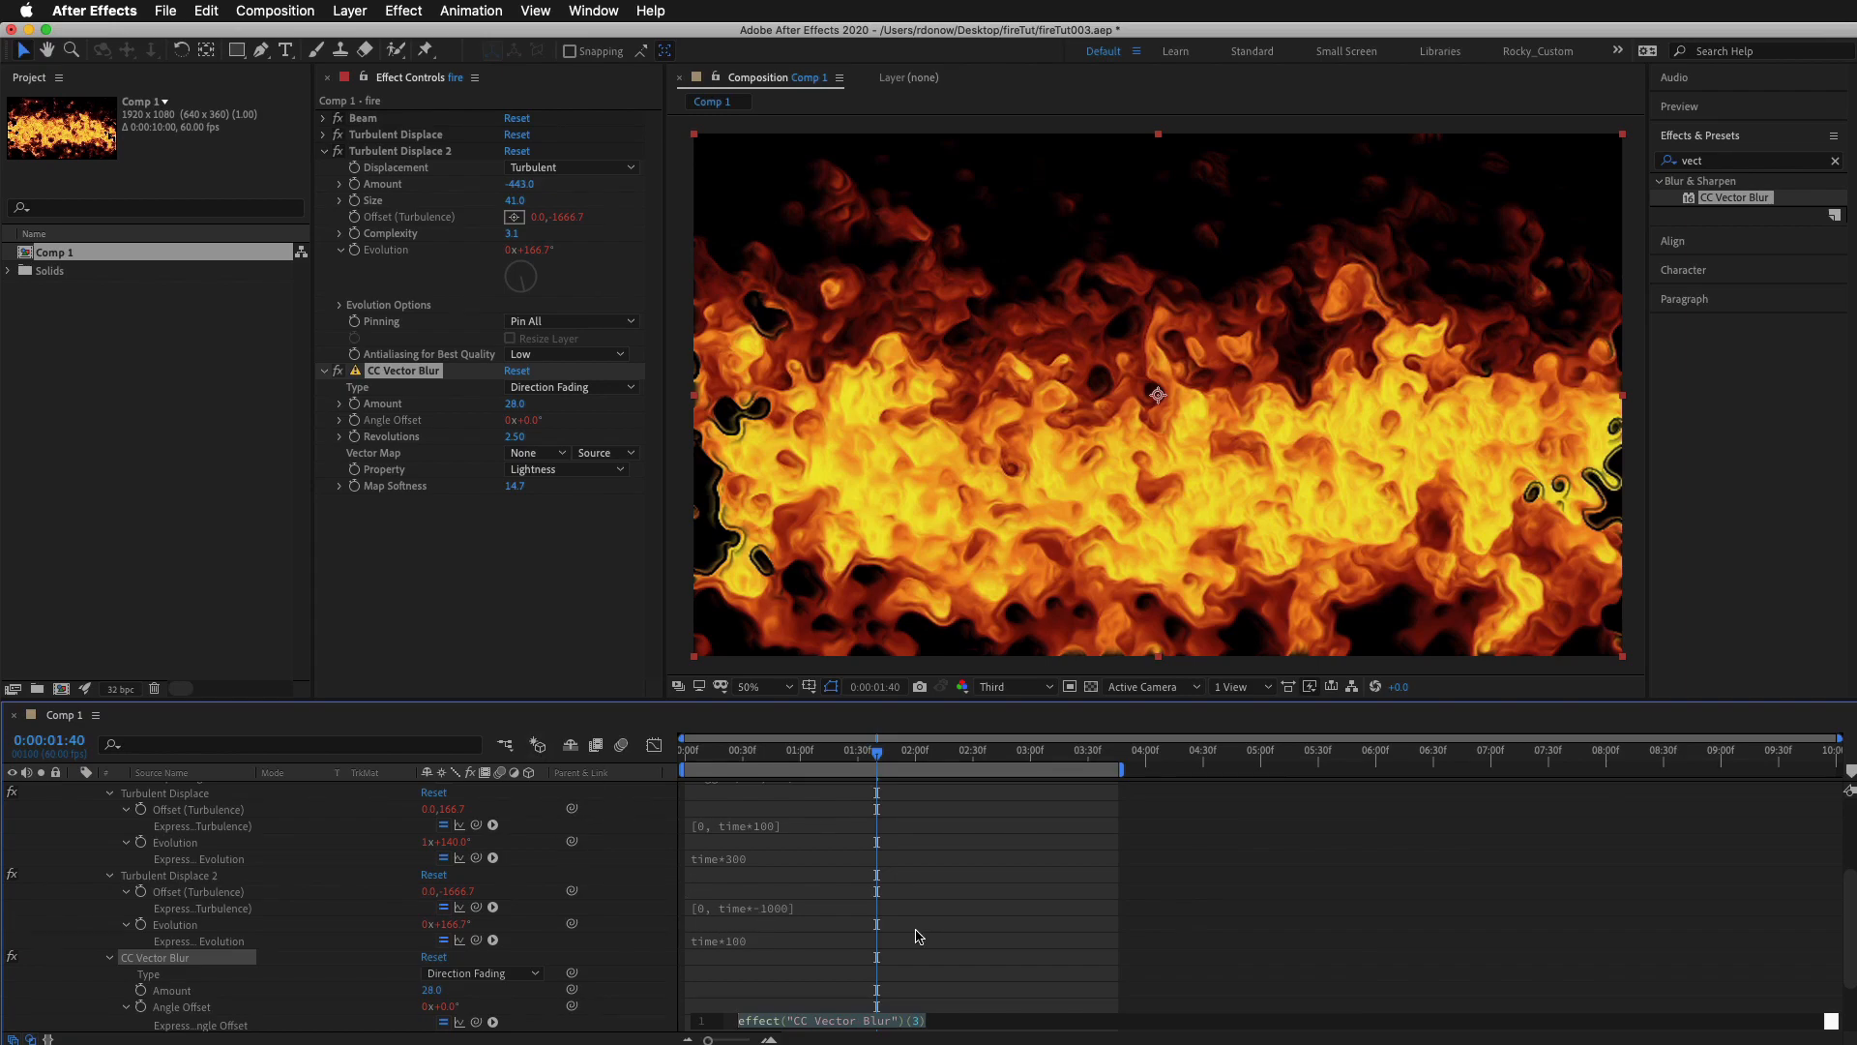
pyautogui.write('wi')
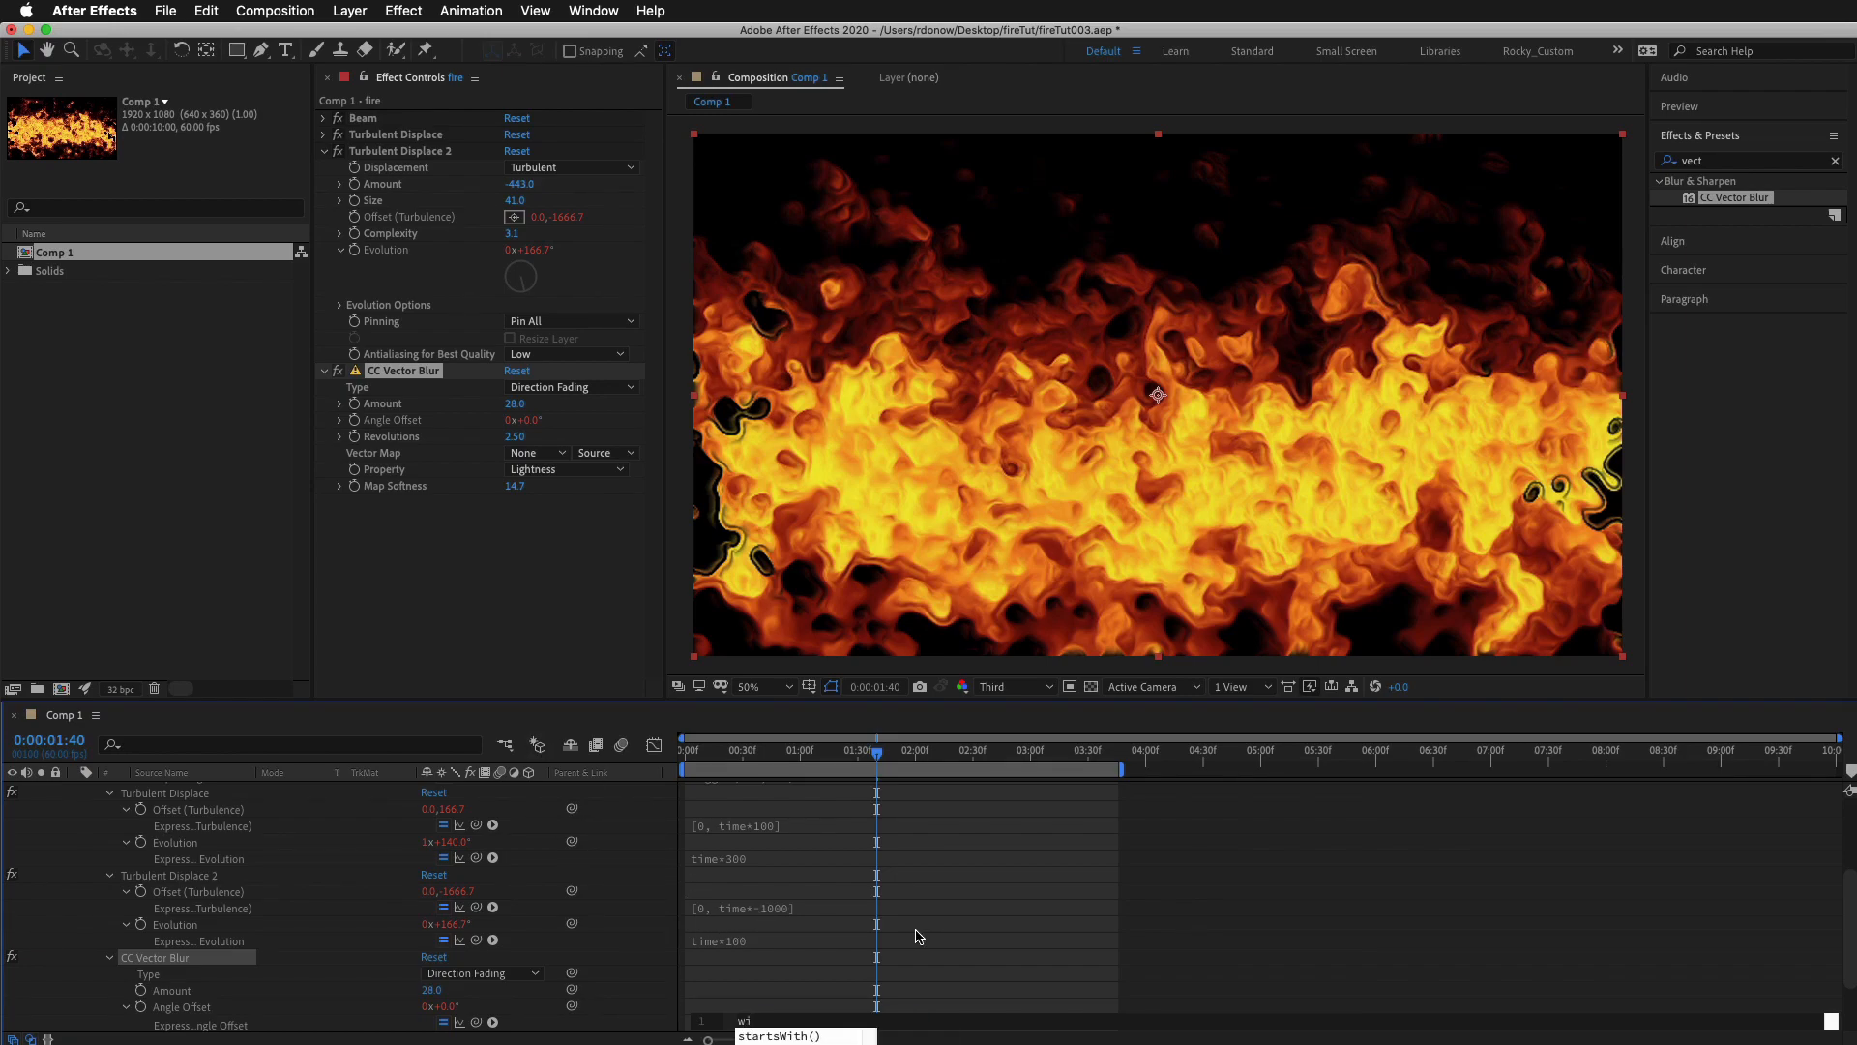
pyautogui.write('g')
pyautogui.click(1089, 914)
pyautogui.scroll(-3, 1093, 917)
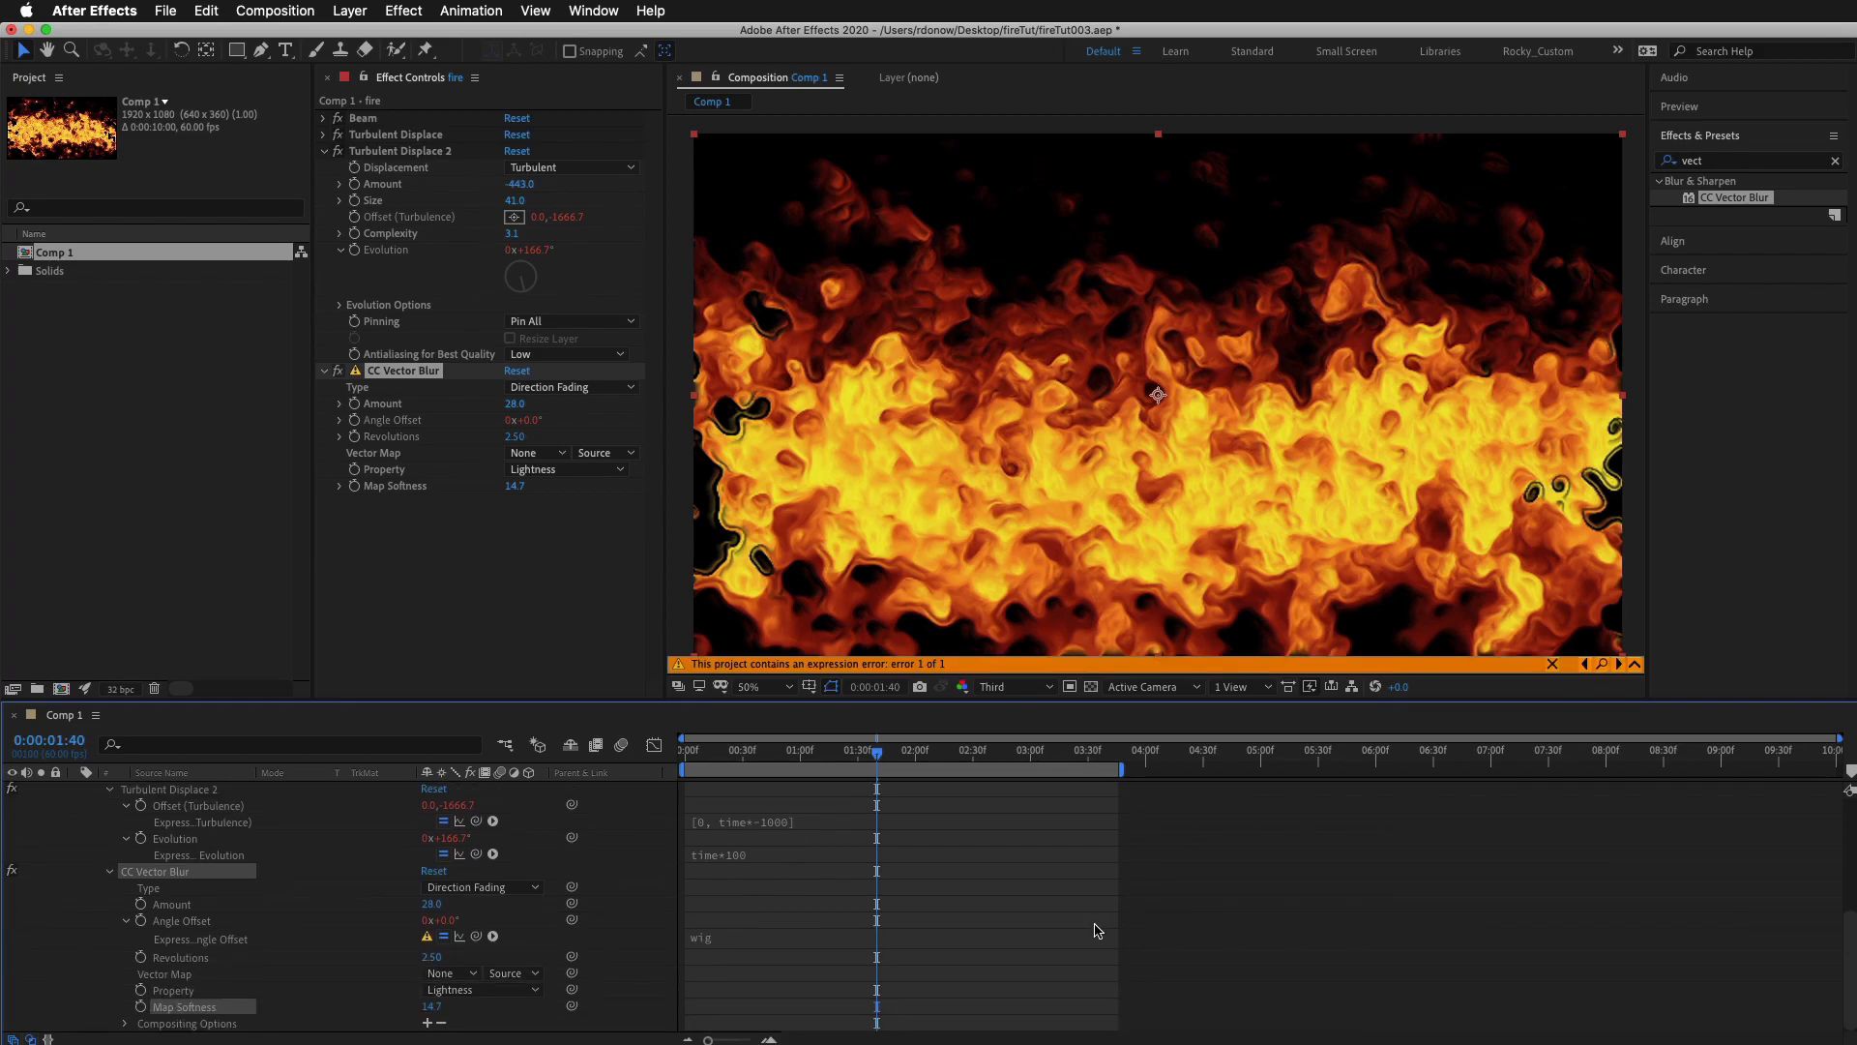
pyautogui.click(728, 937)
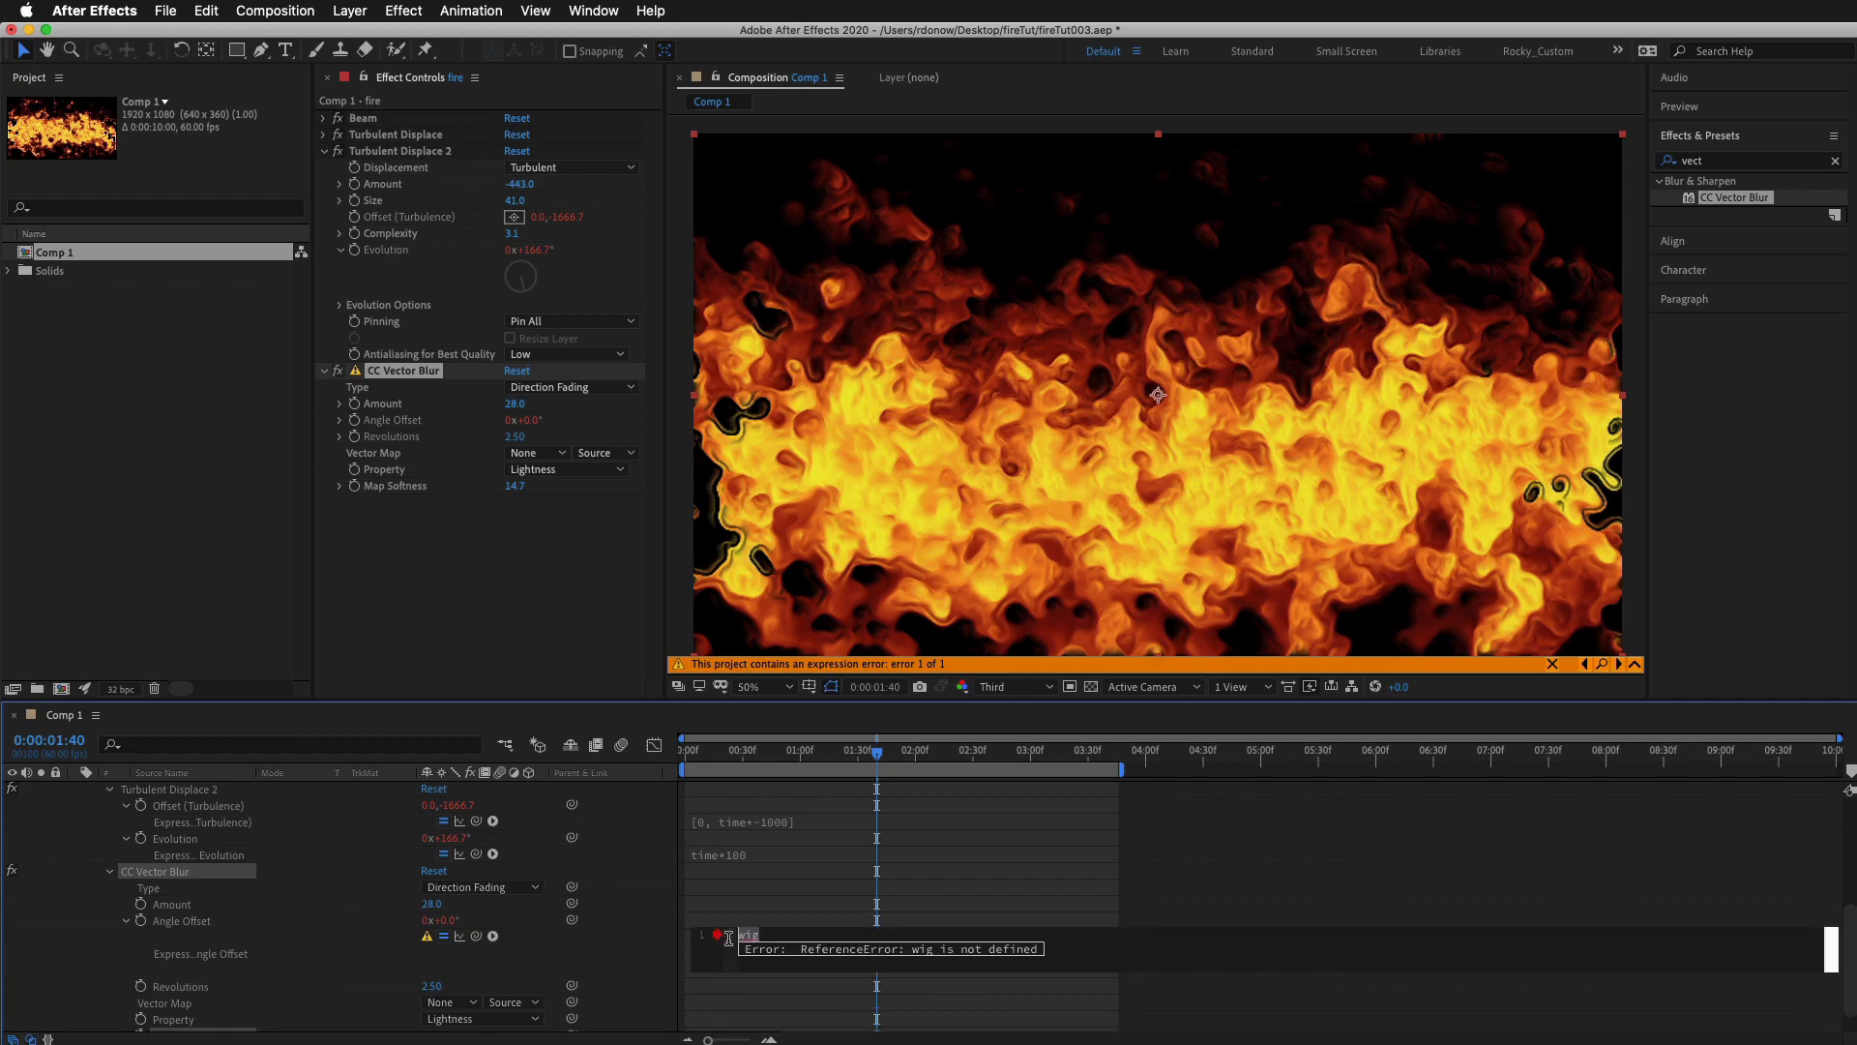
pyautogui.press('BackSpace')
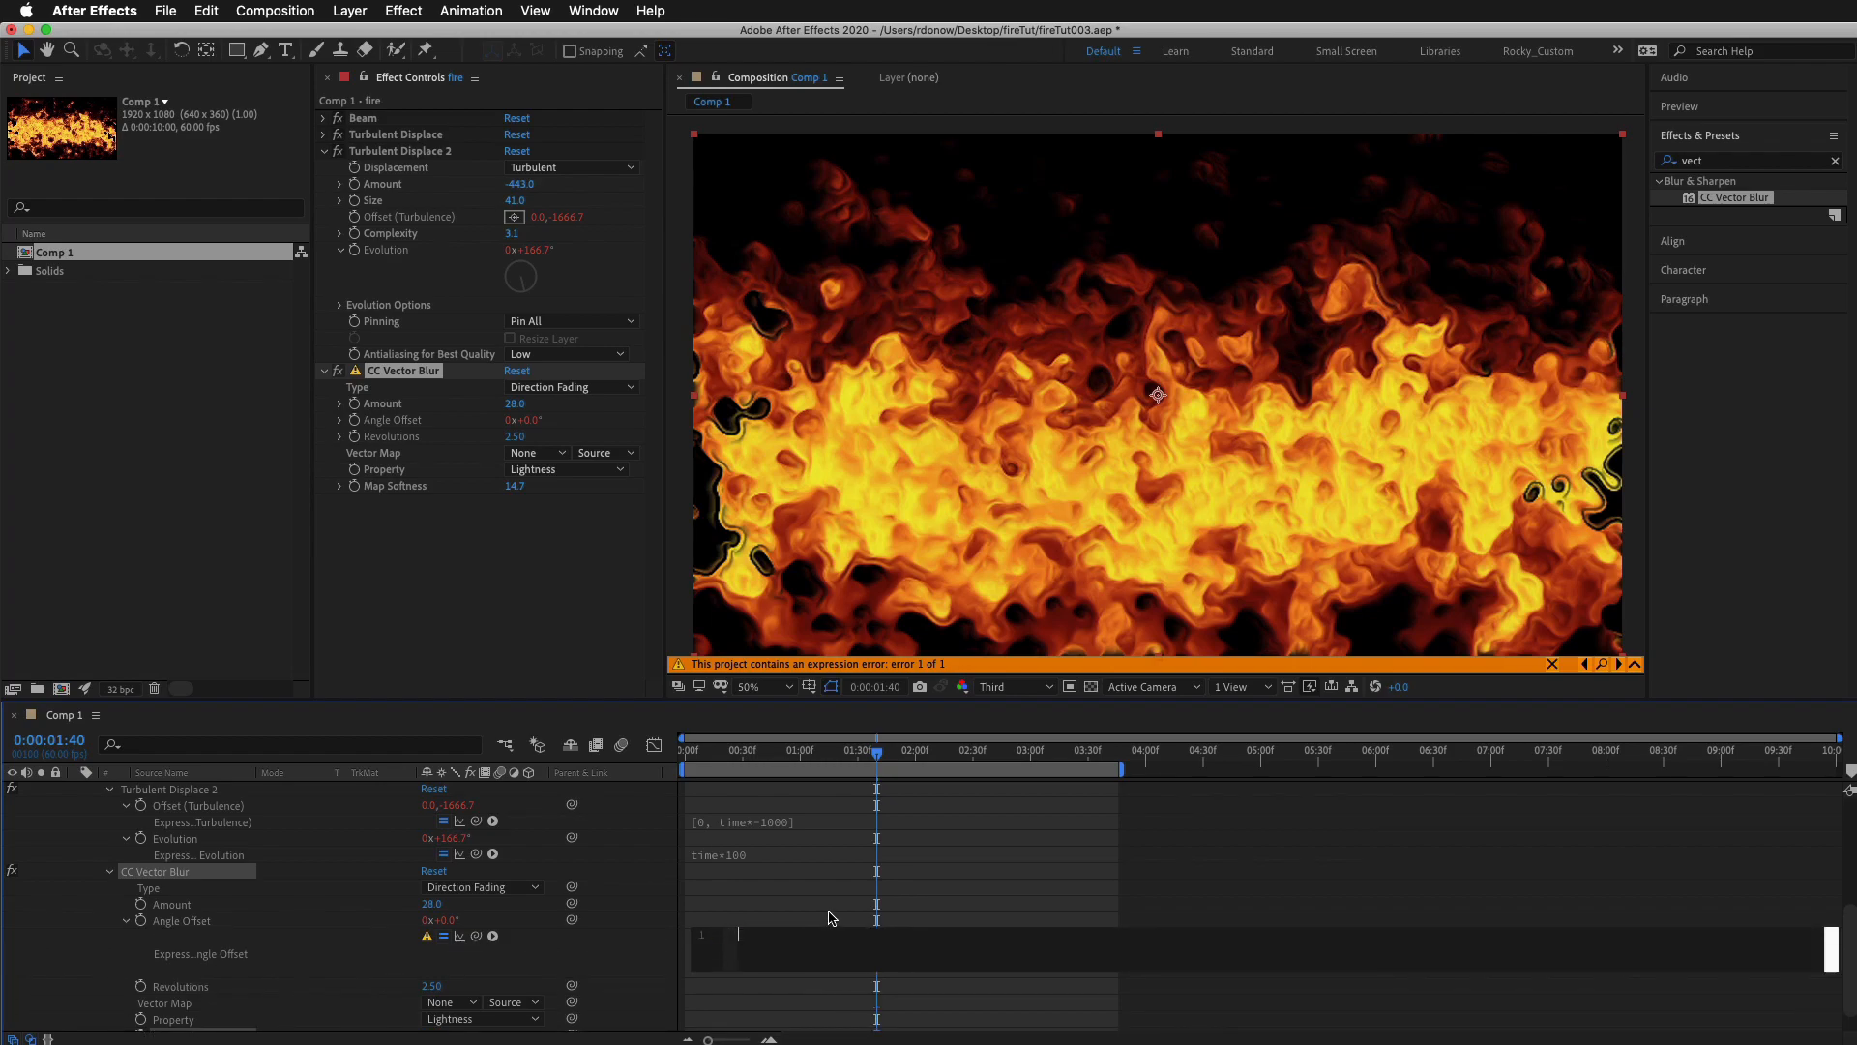
pyautogui.write('wig')
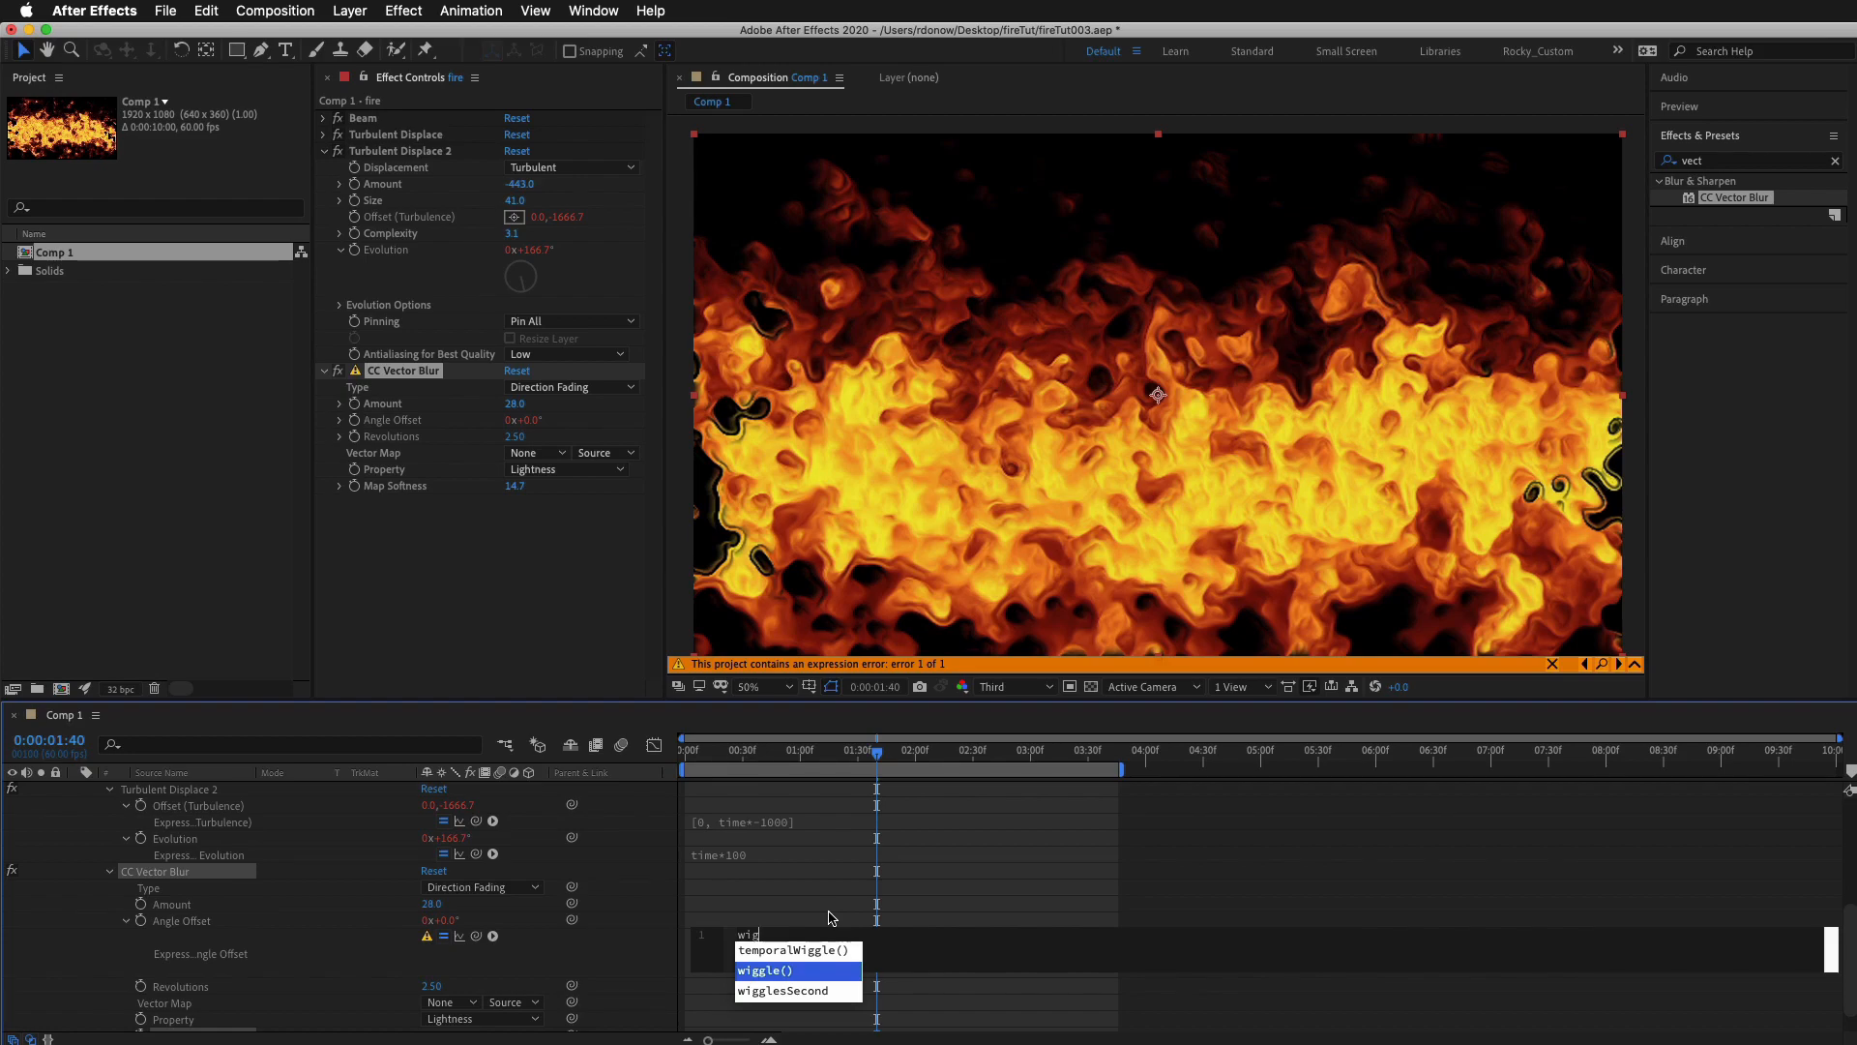
pyautogui.press('Return')
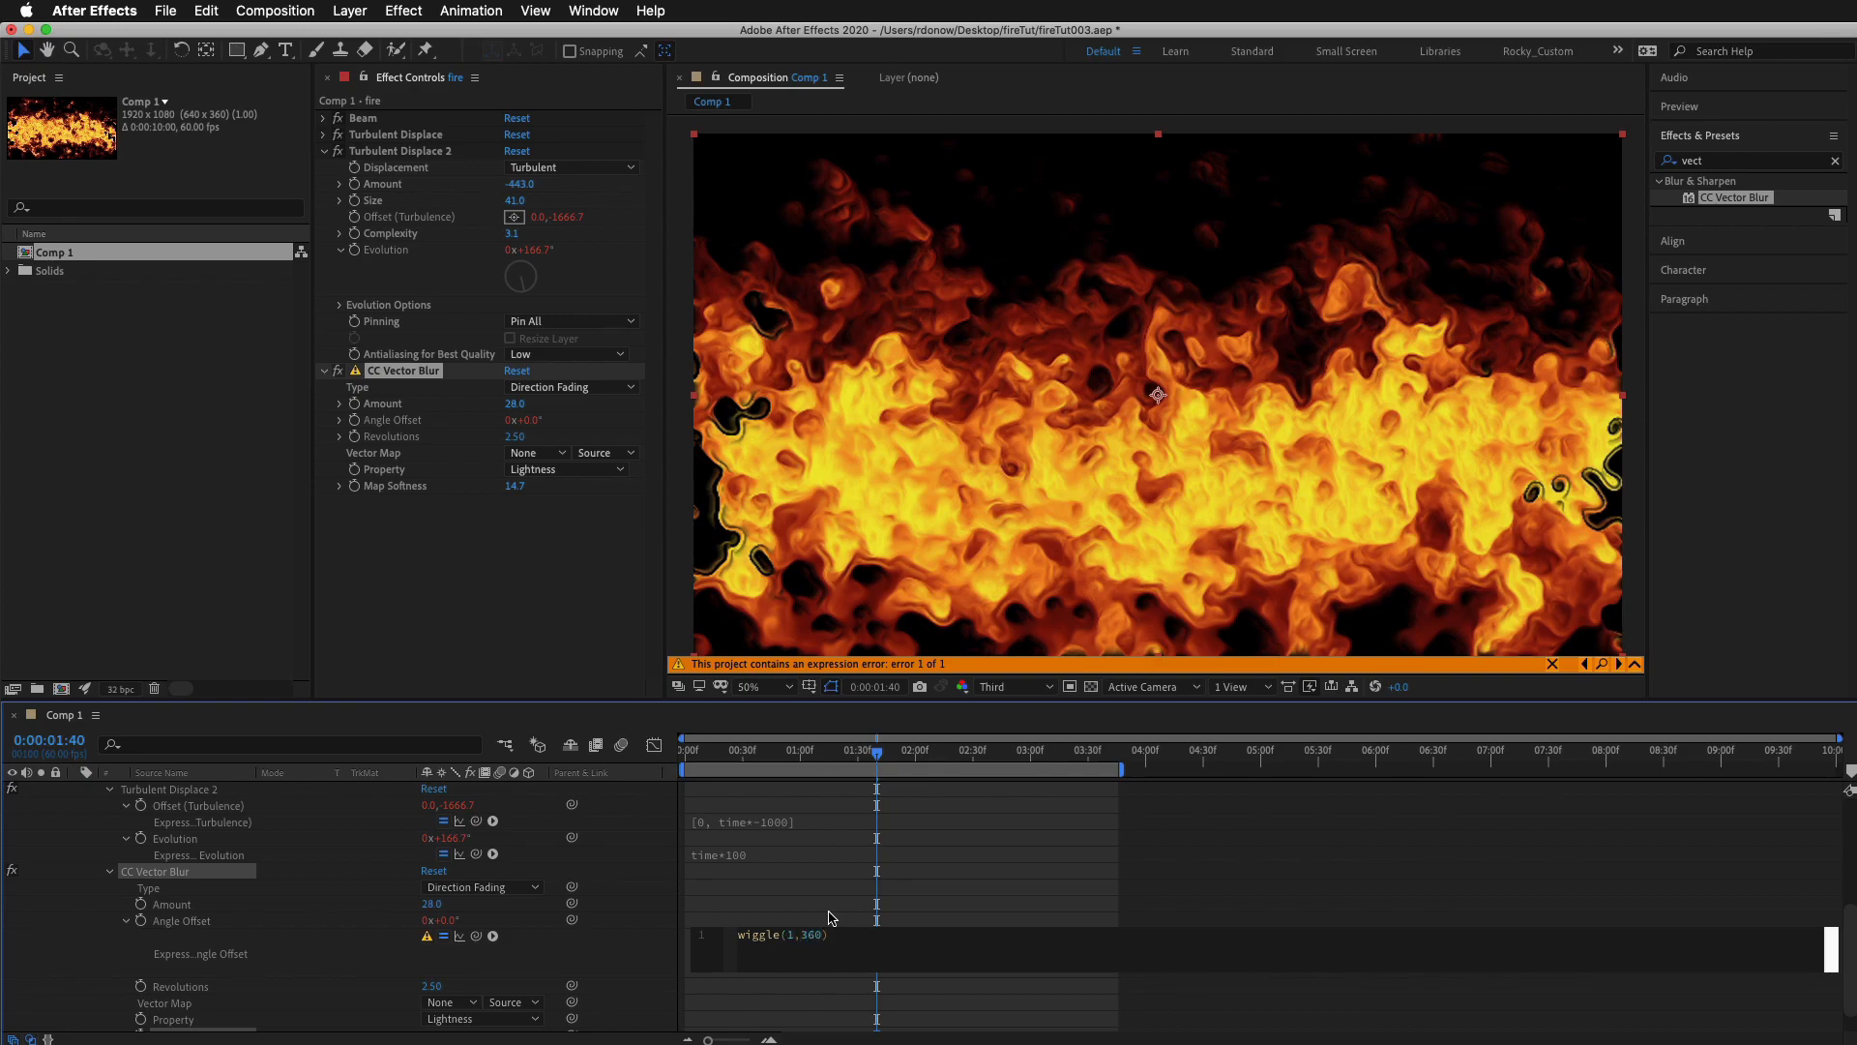
pyautogui.click(830, 917)
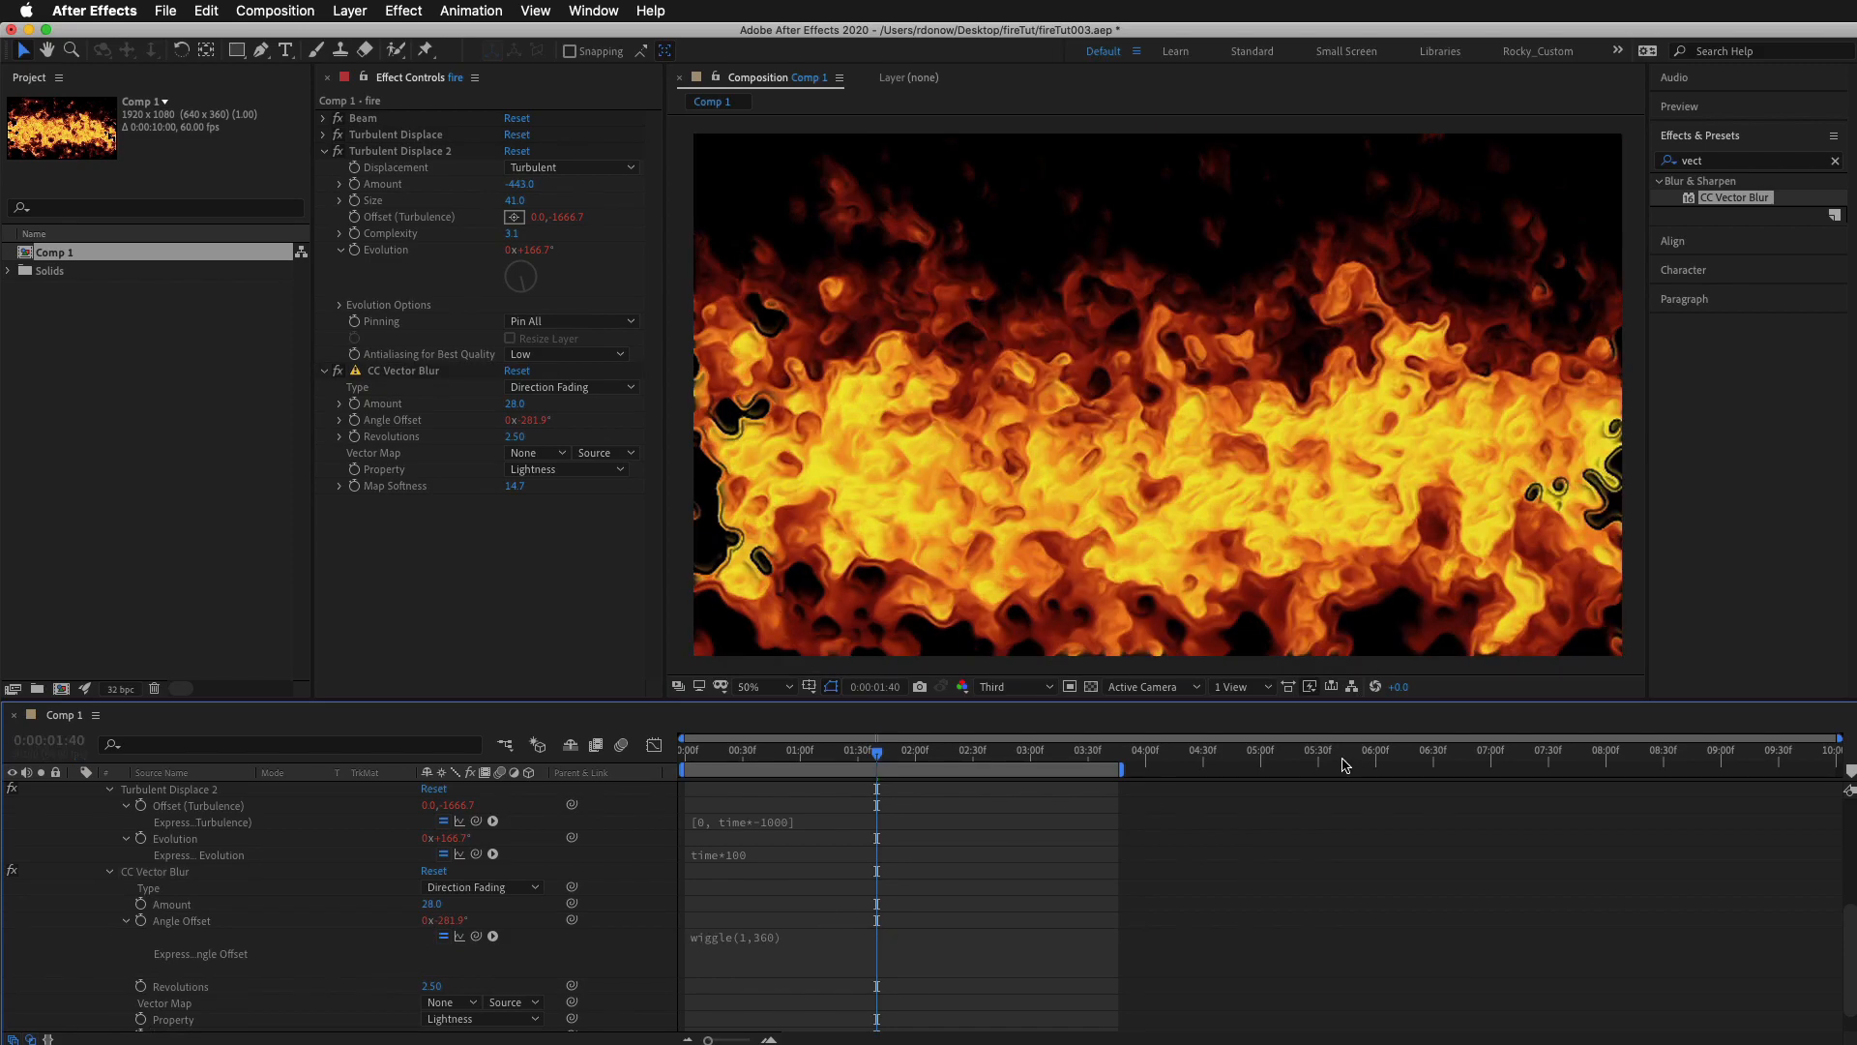
# Enlarge the timeline slightly and collapse the fire layer's properties.
pyautogui.moveTo(1335, 702)
pyautogui.mouseDown()
pyautogui.moveTo(1344, 743)
pyautogui.moveTo(1347, 679)
pyautogui.mouseUp()
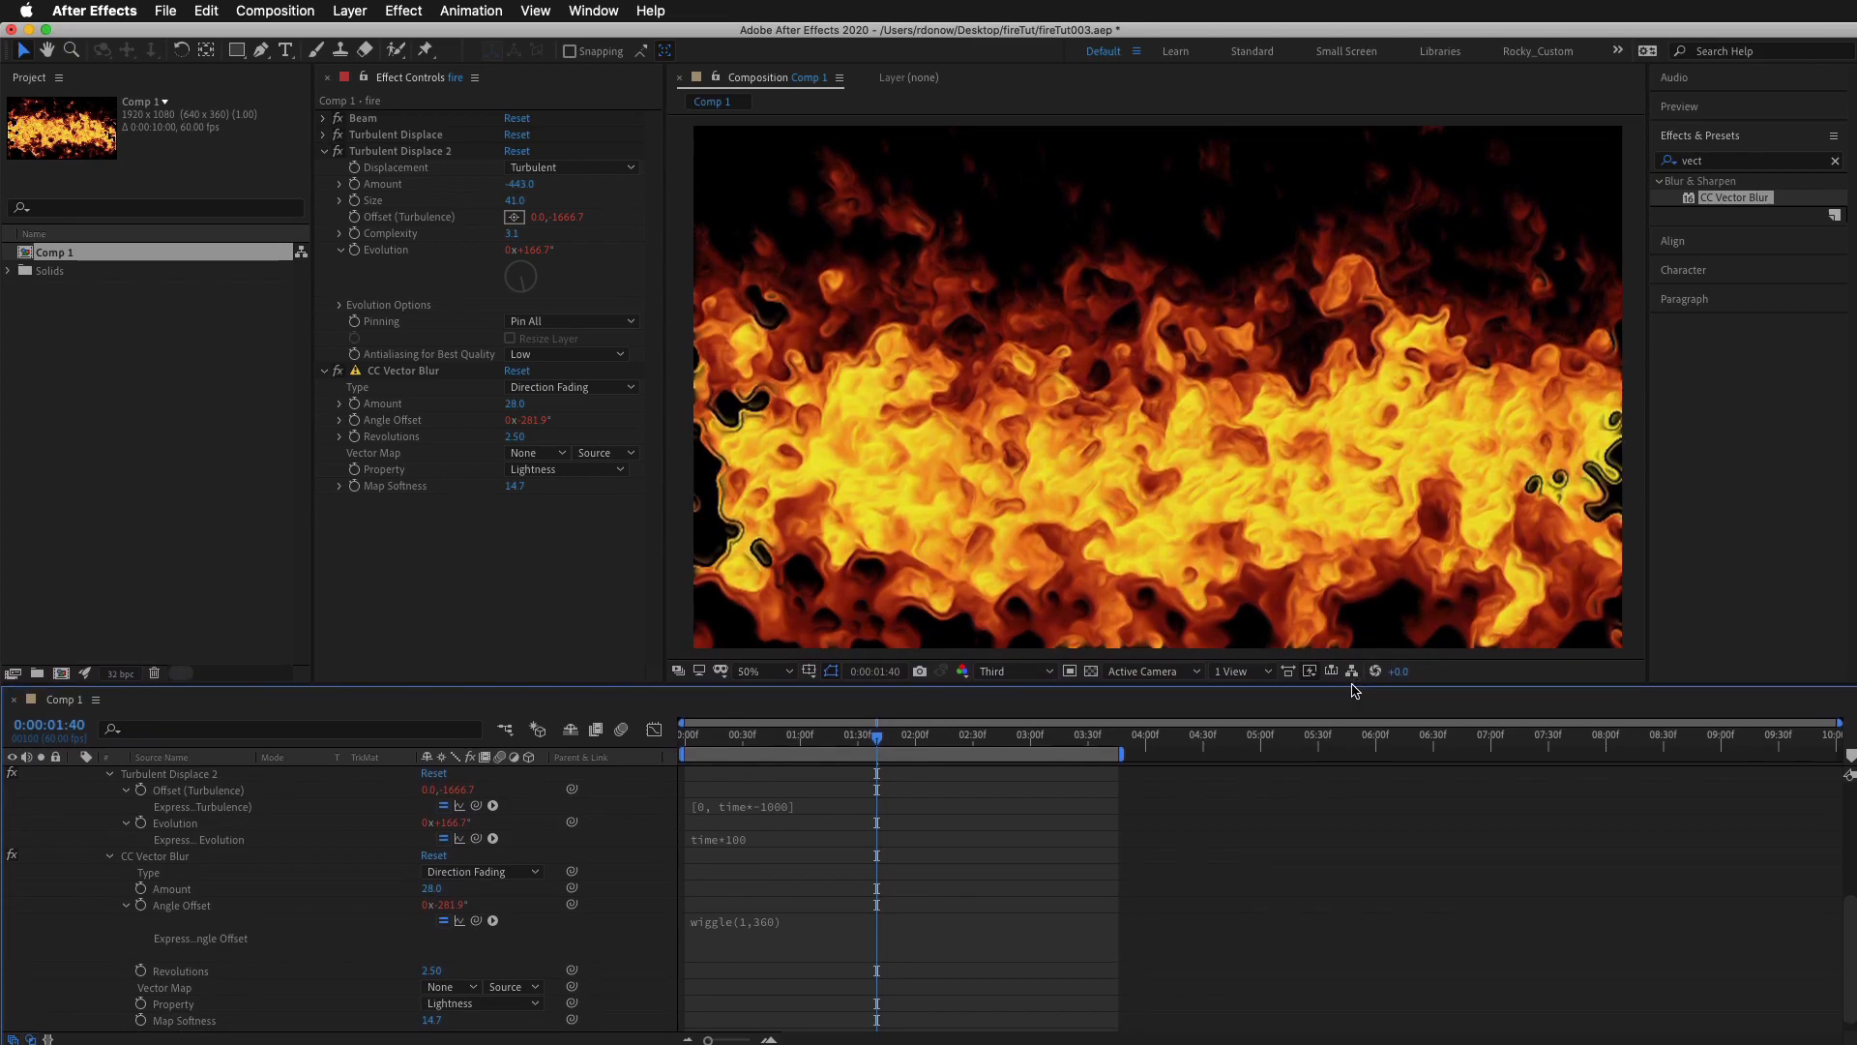
pyautogui.scroll(5, 334, 871)
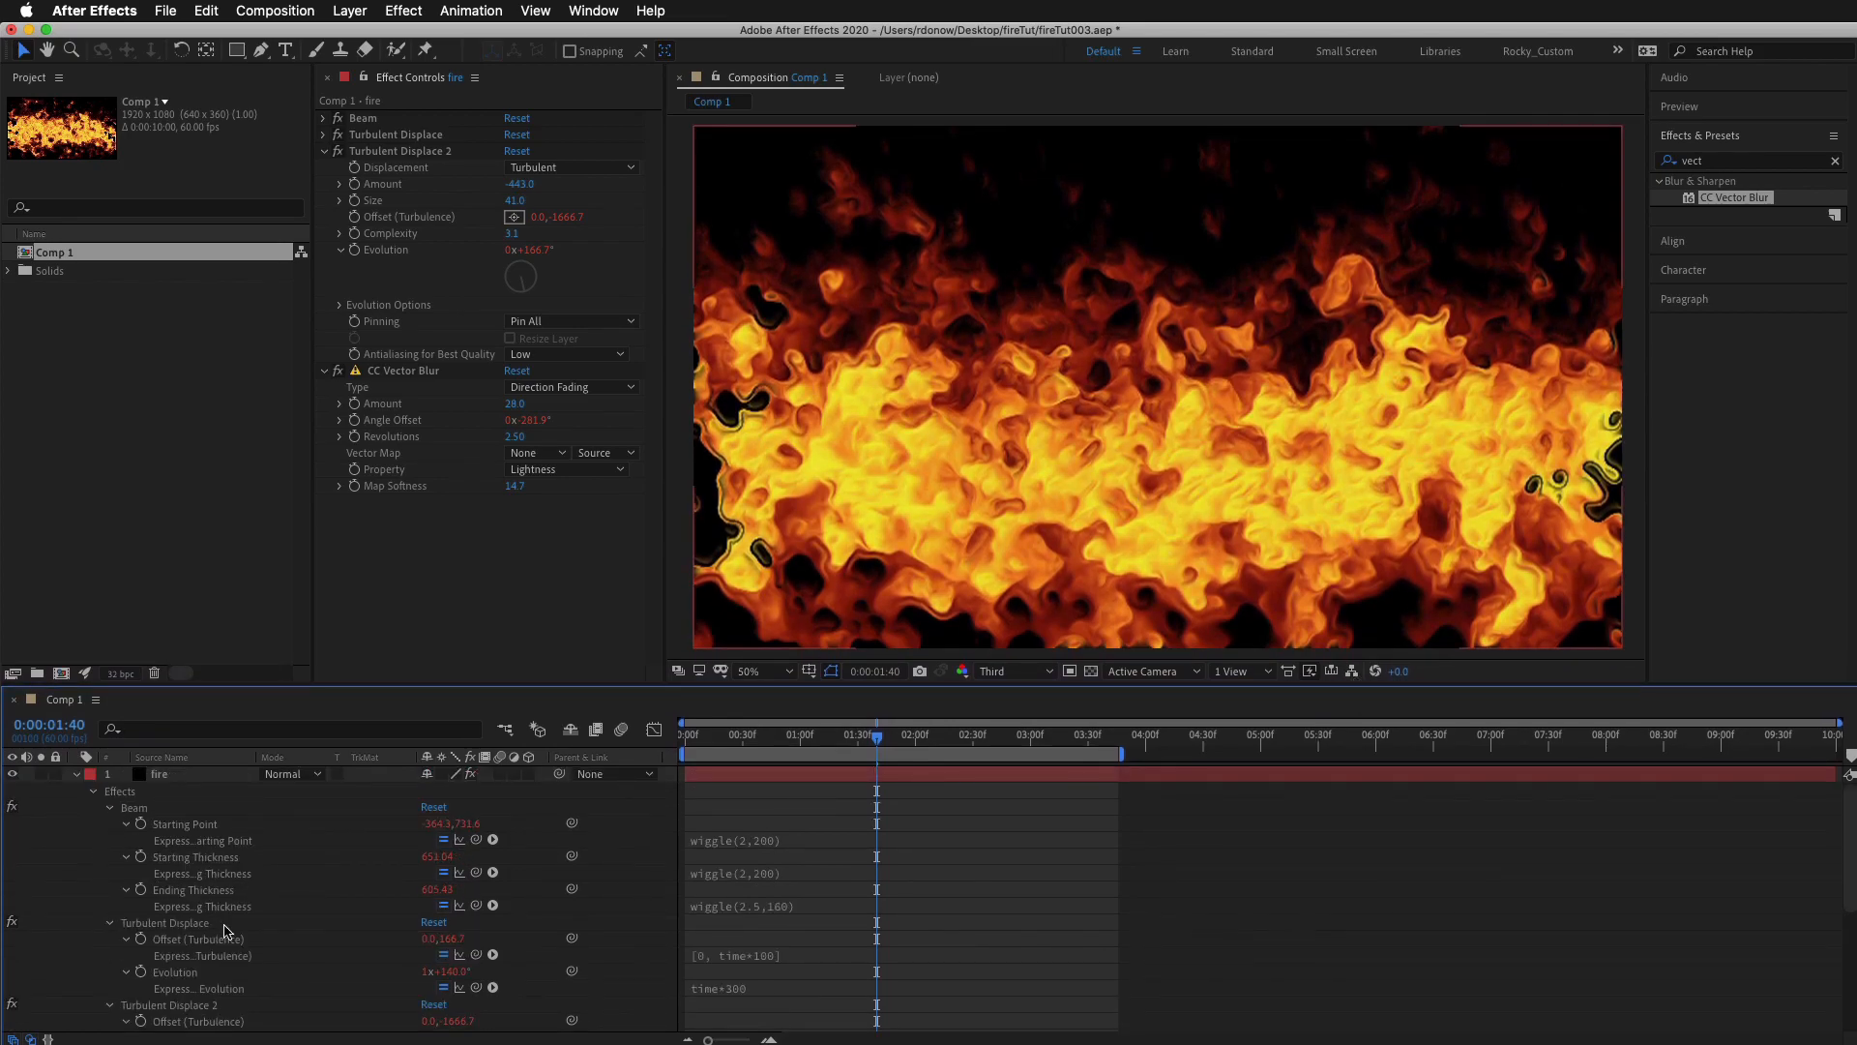
pyautogui.click(76, 776)
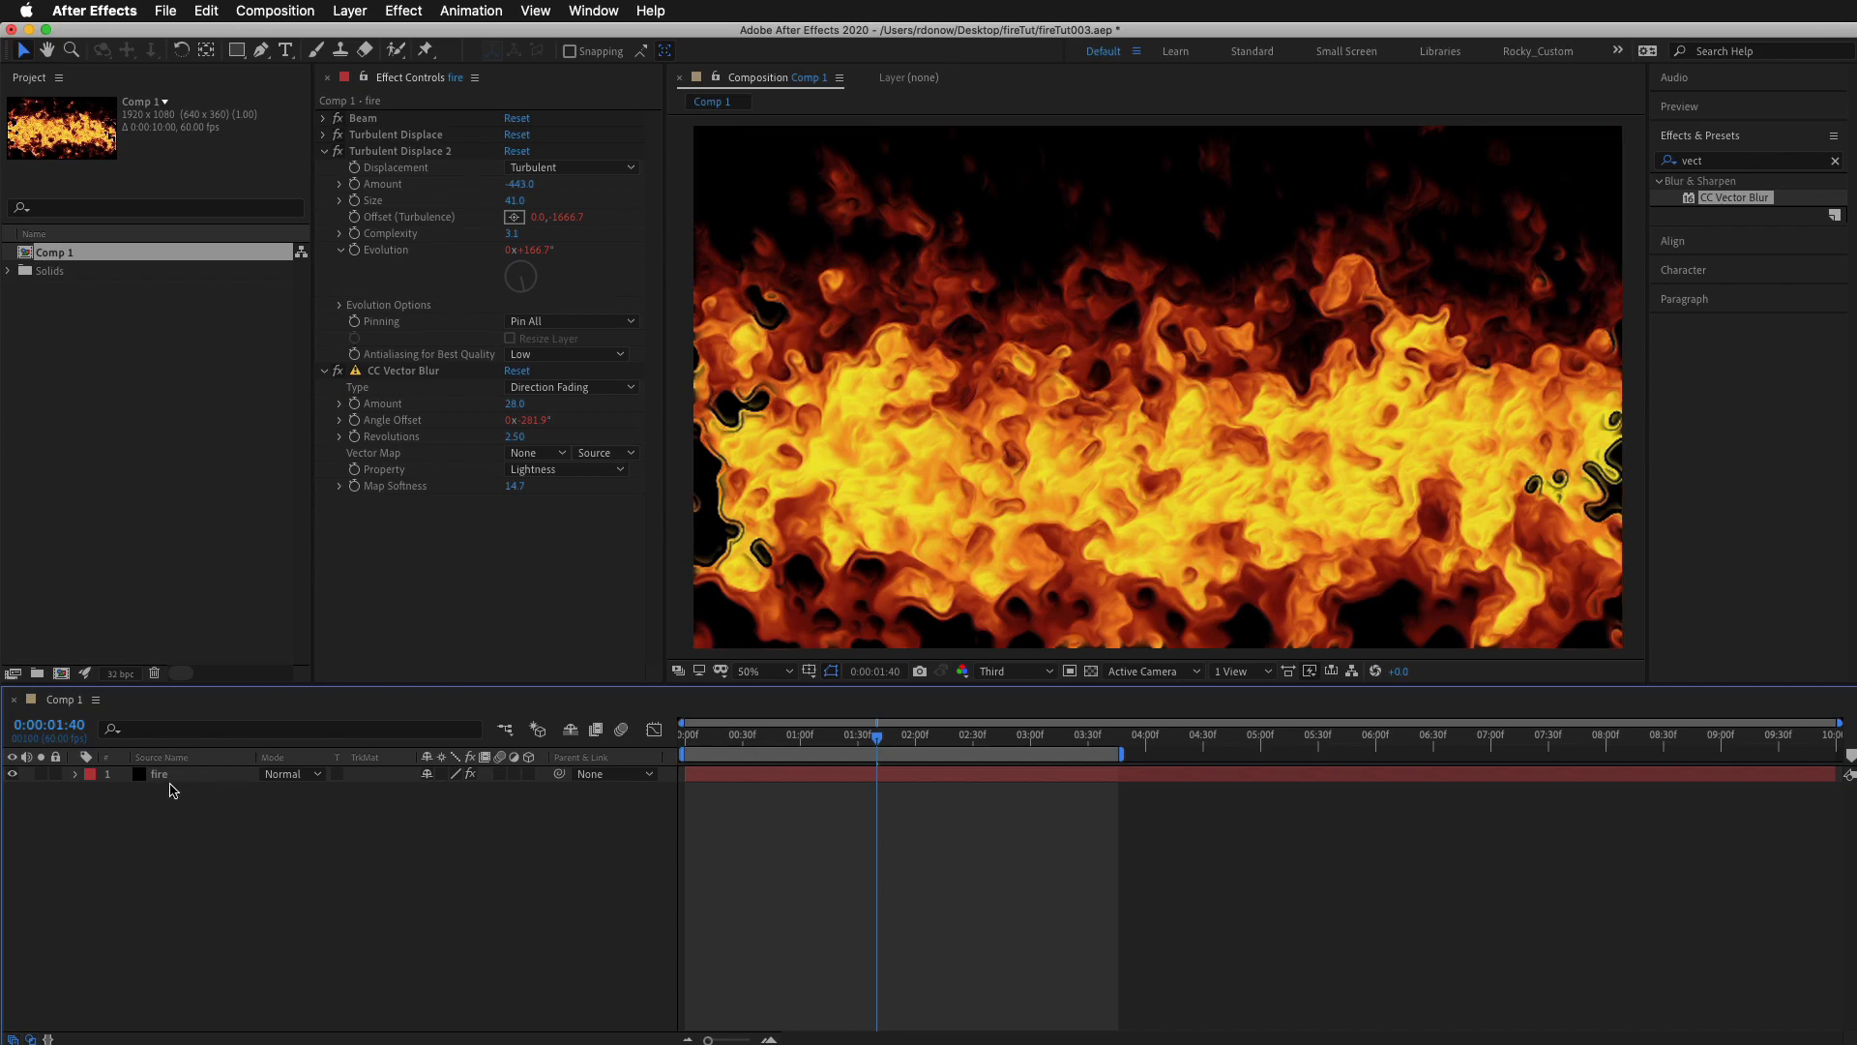
# Reveal only the fire layer's expressions in an enlarged timeline and examine those of Beam, both Turbulent Displace effects, and CC Vector Blur.
pyautogui.click(163, 775)
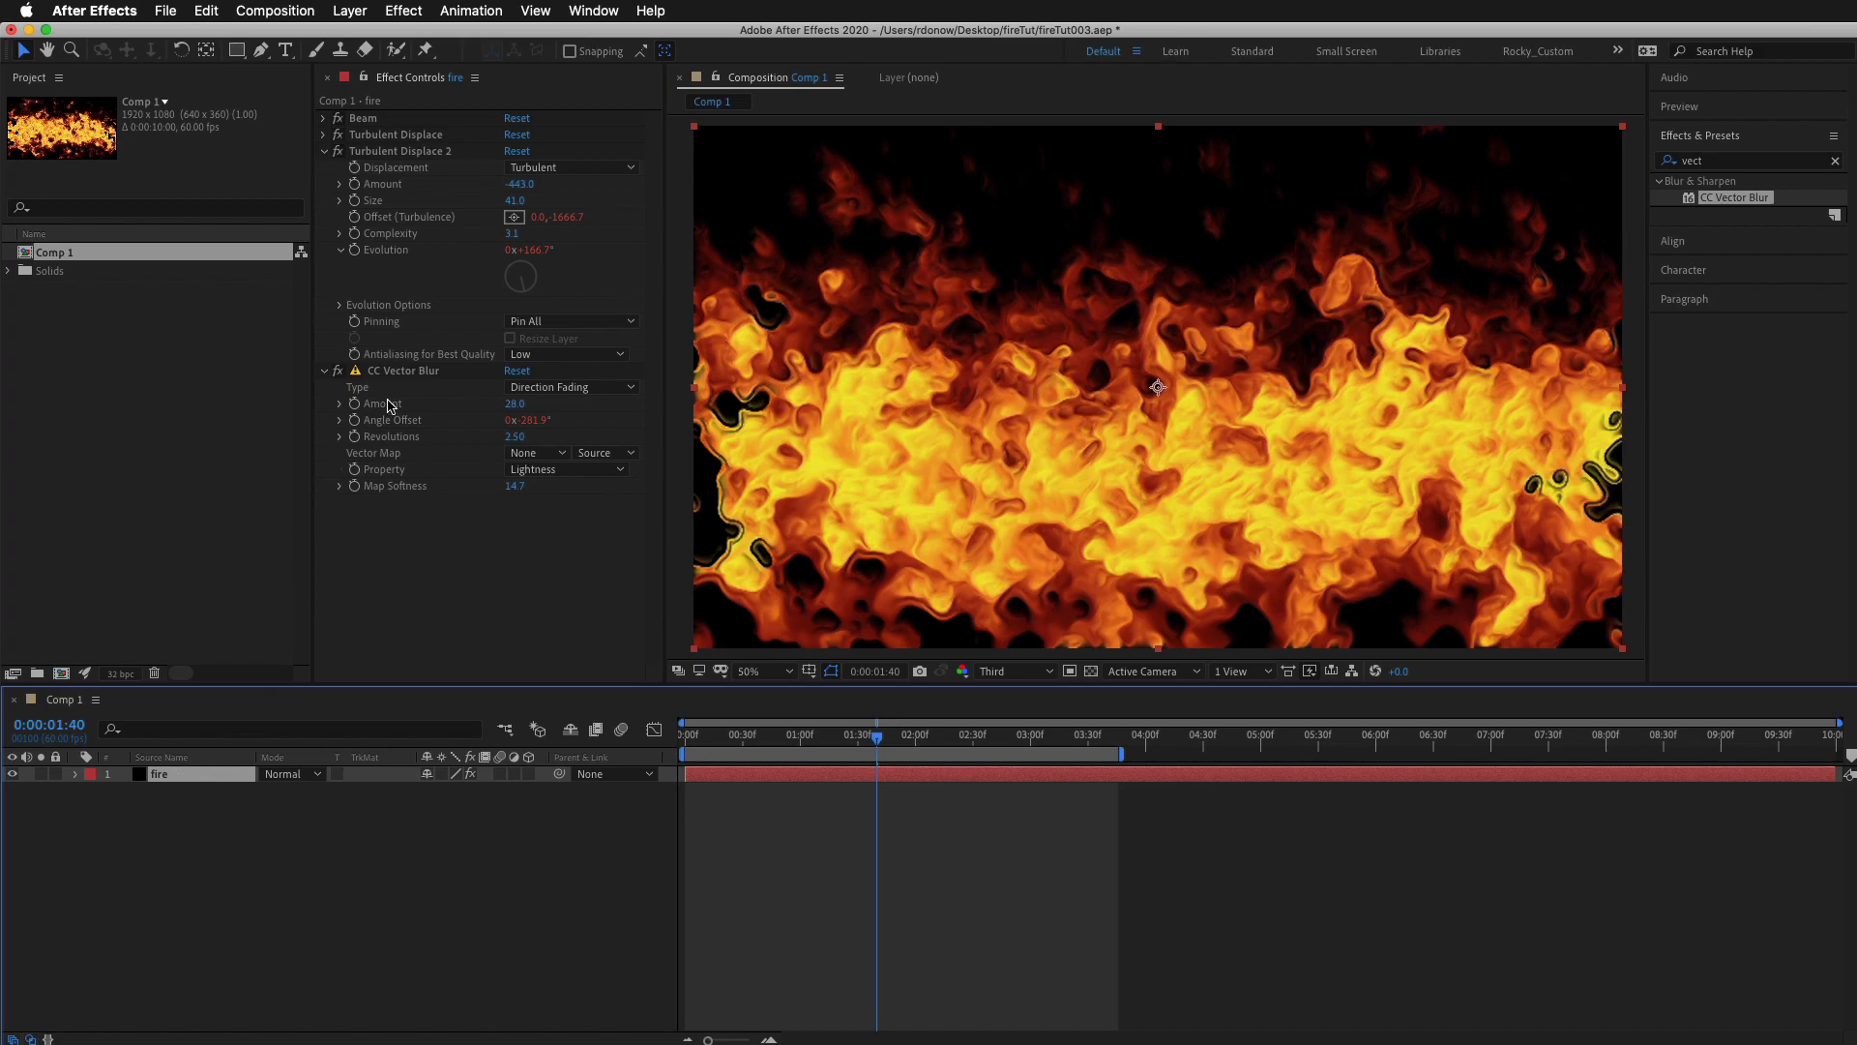
pyautogui.click(409, 373)
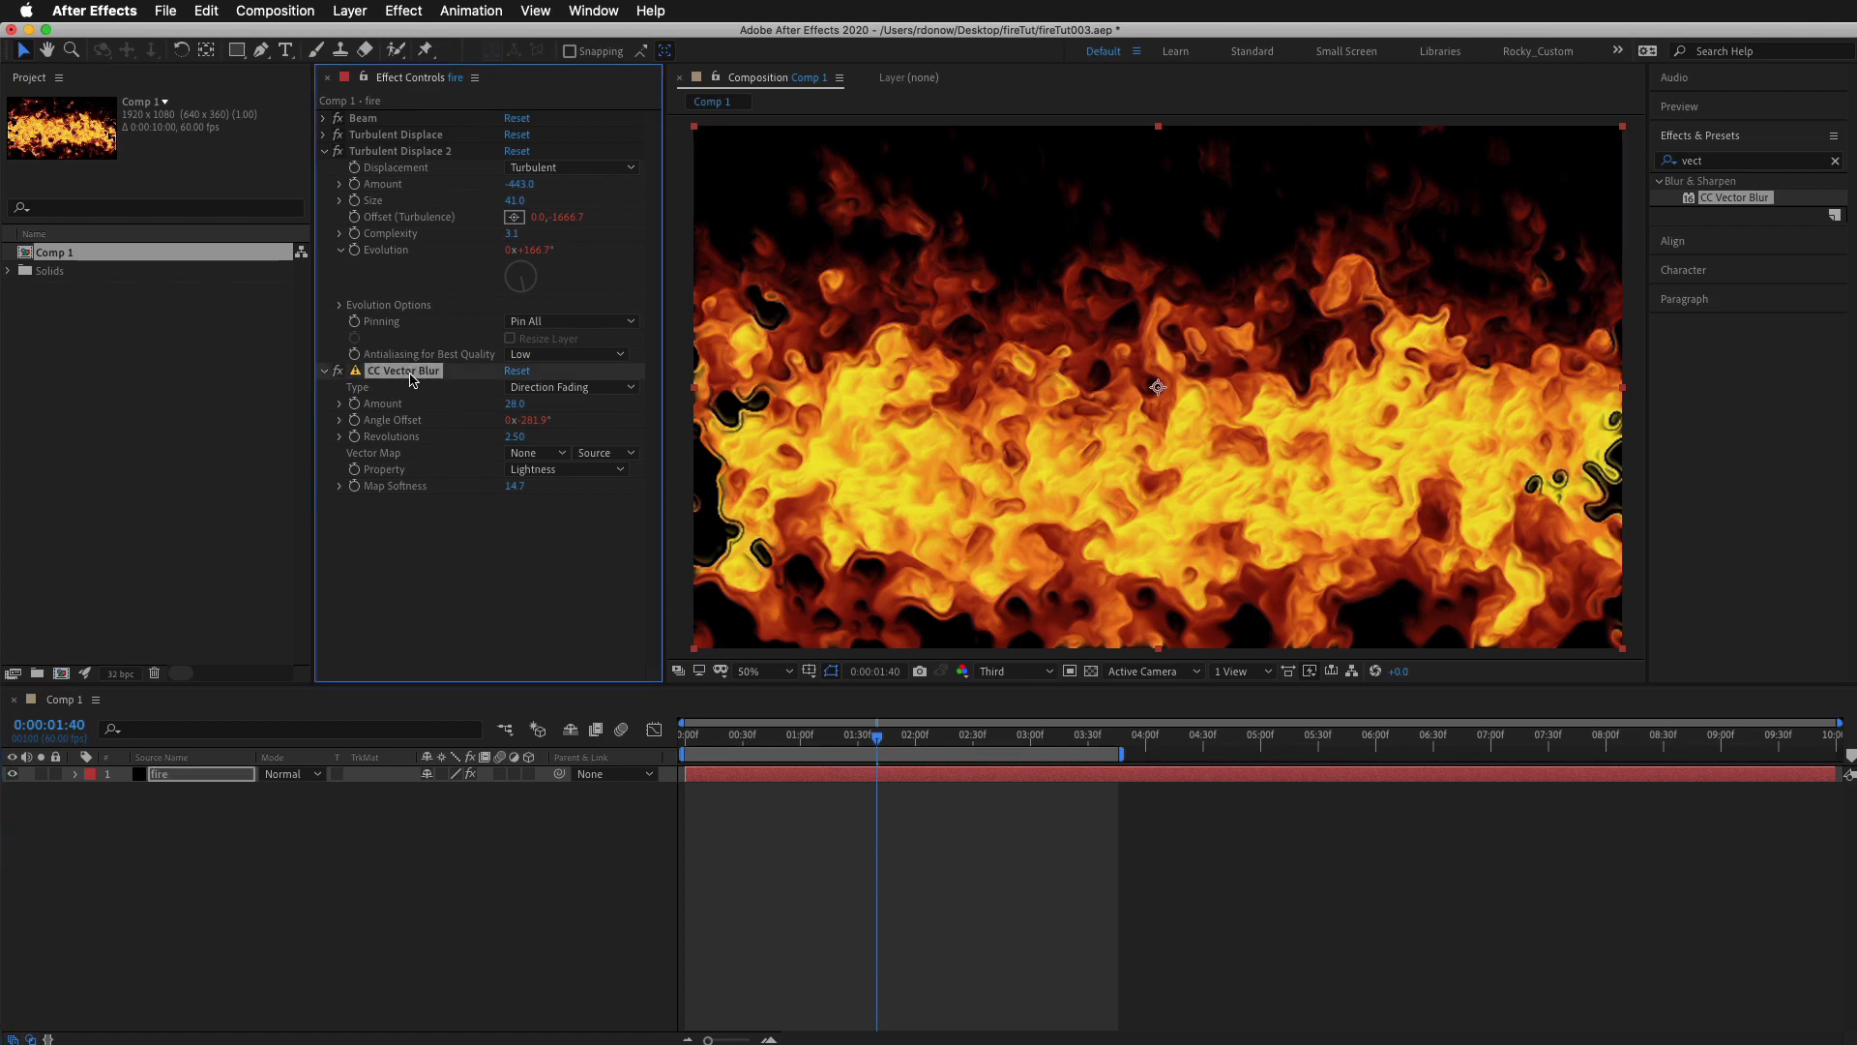
pyautogui.click(193, 779)
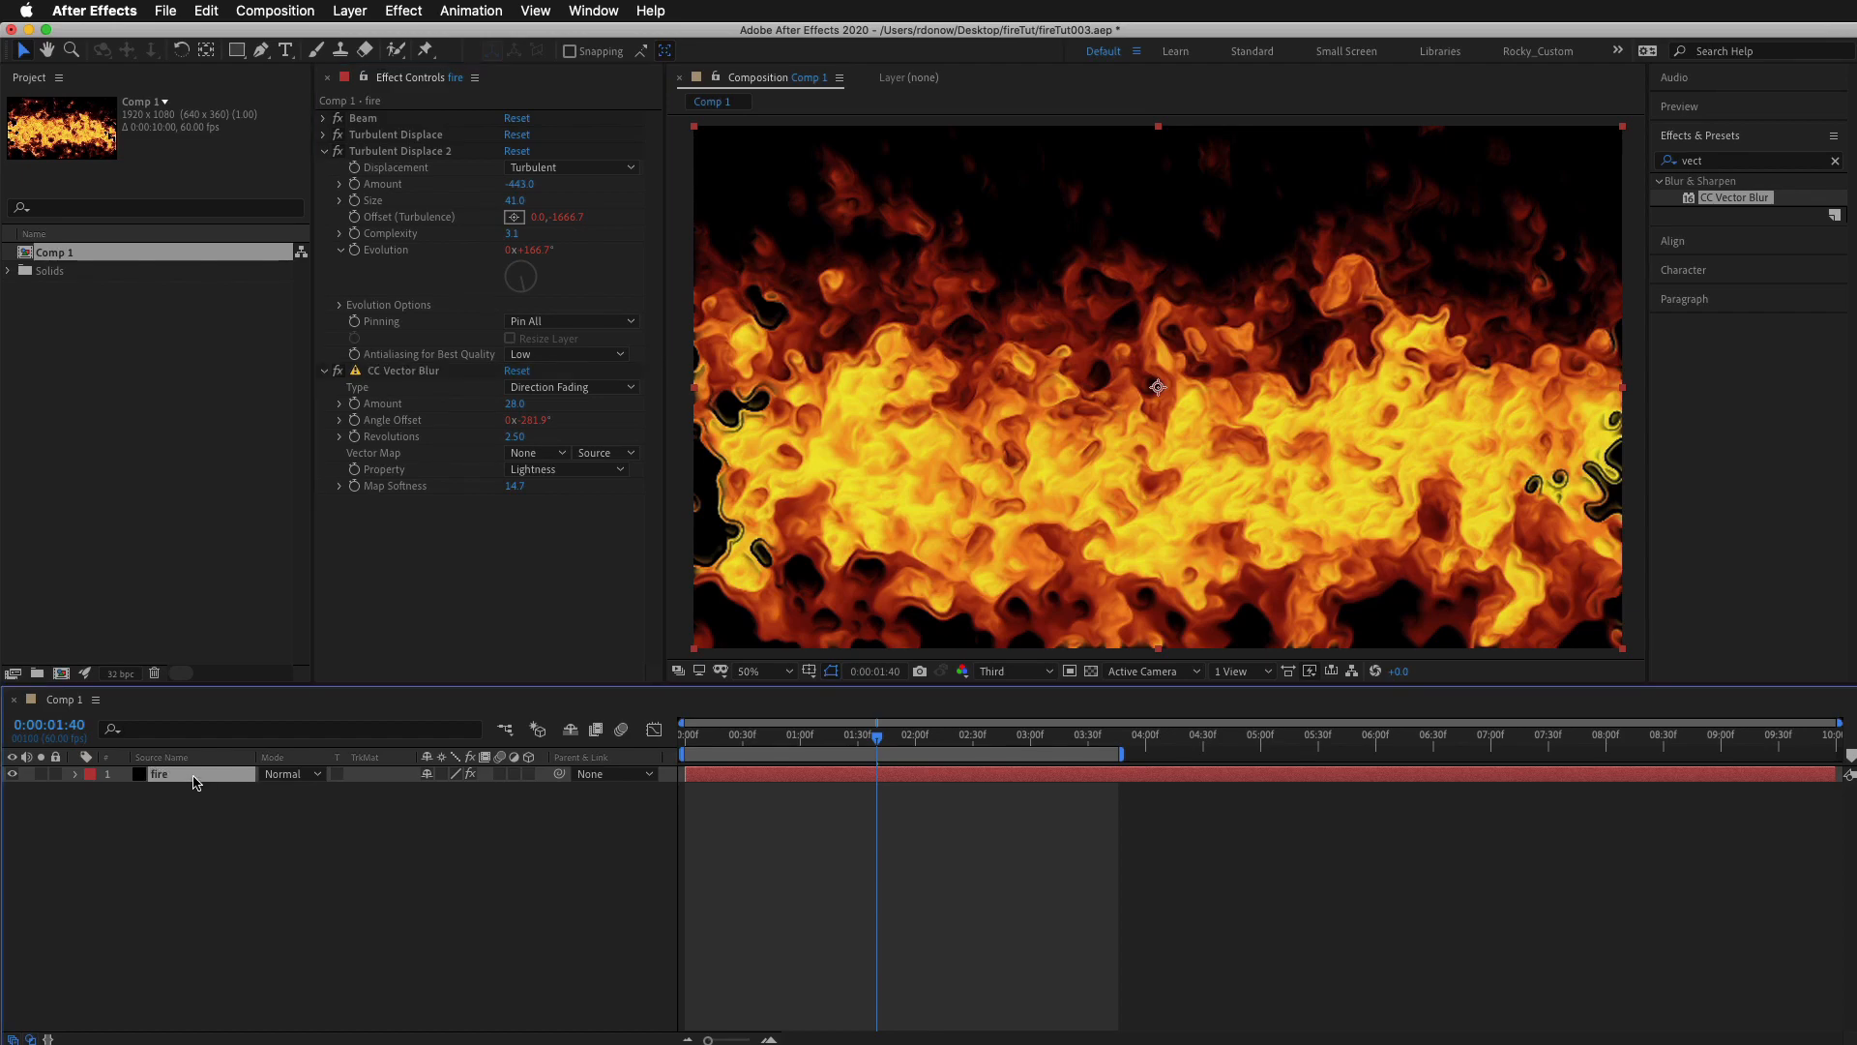
pyautogui.click(401, 378)
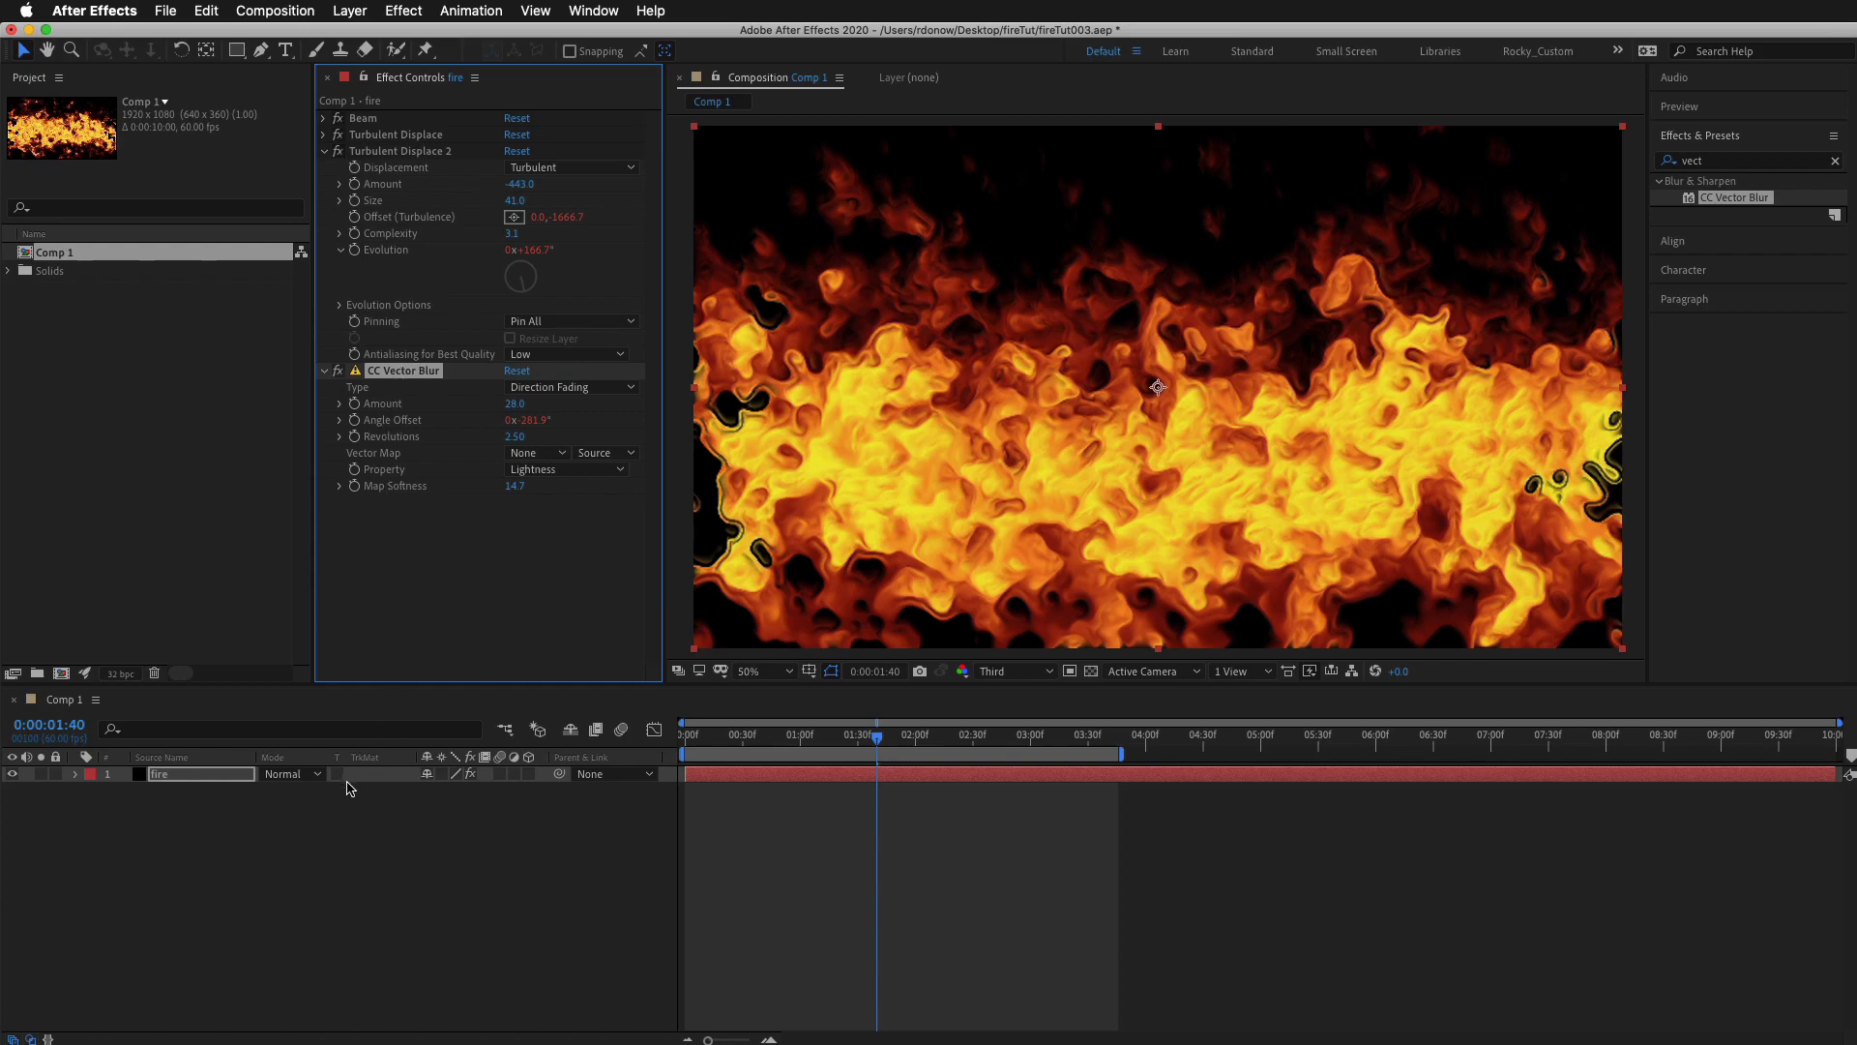
pyautogui.press('e')
pyautogui.press('e')
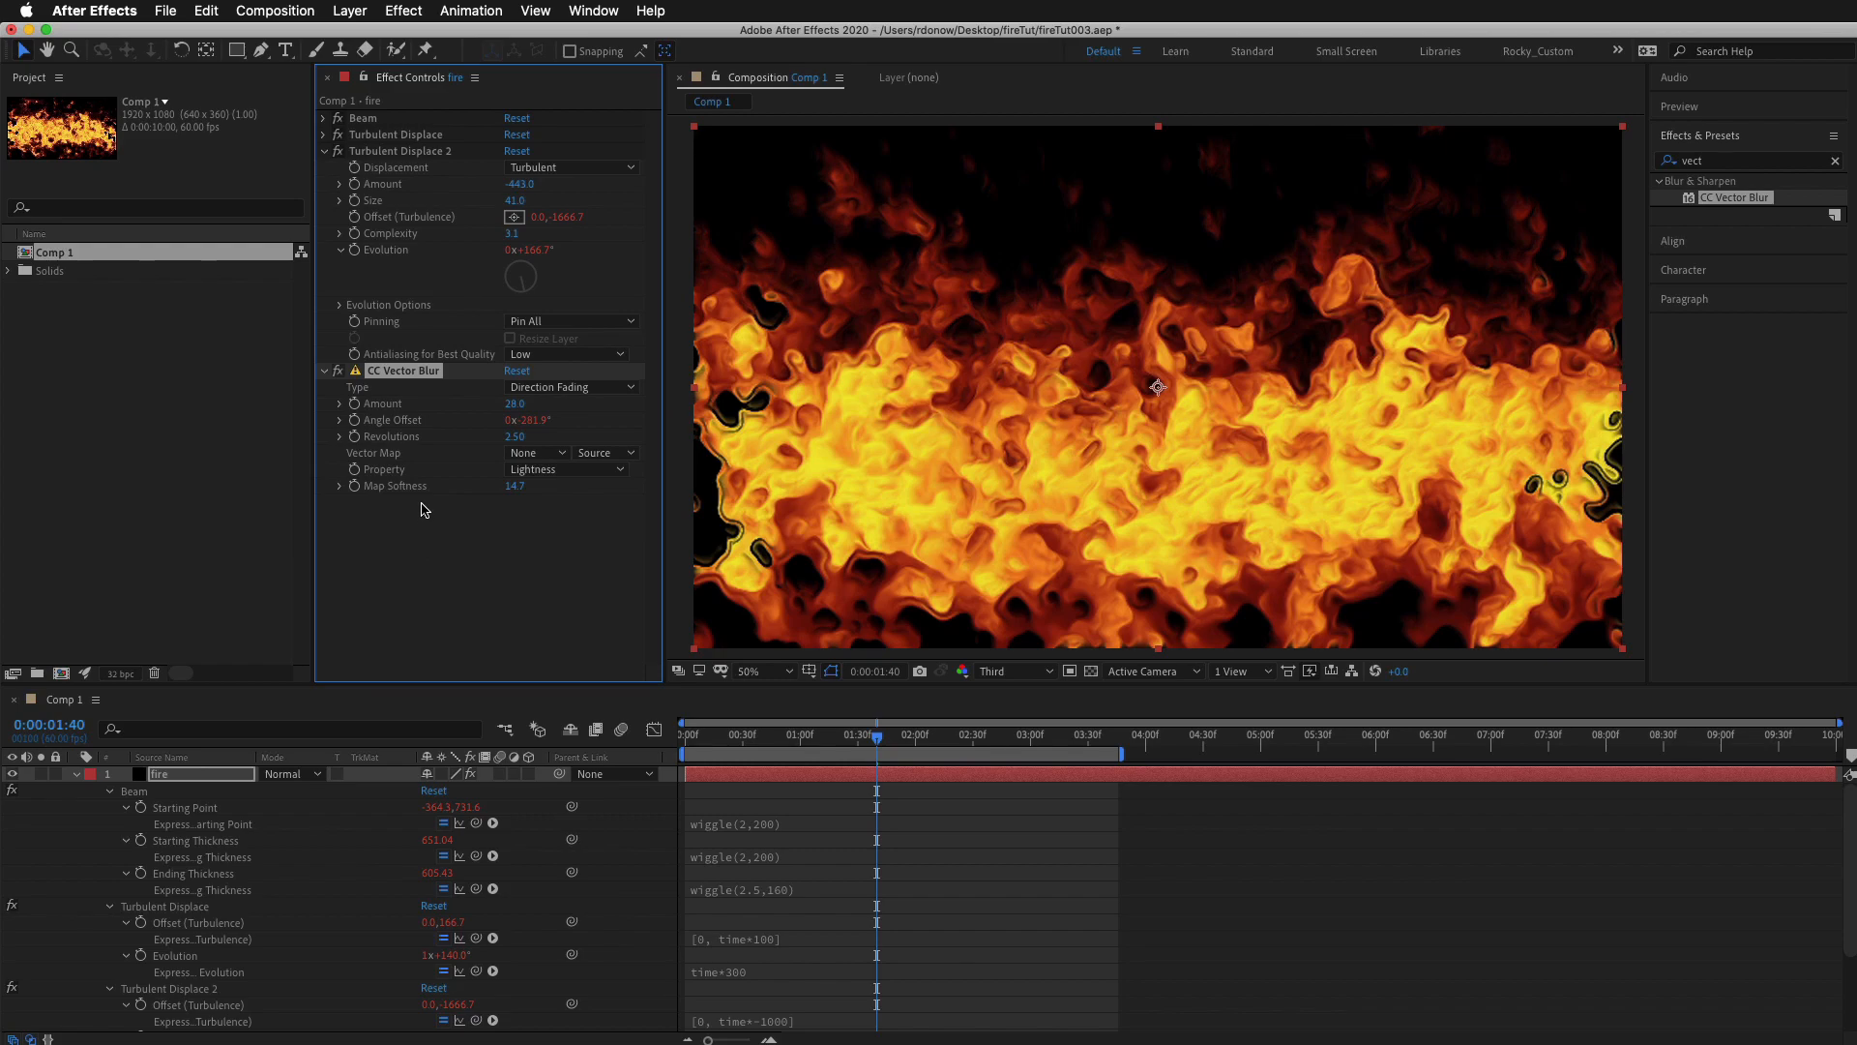
pyautogui.moveTo(407, 684); pyautogui.dragTo(462, 443)
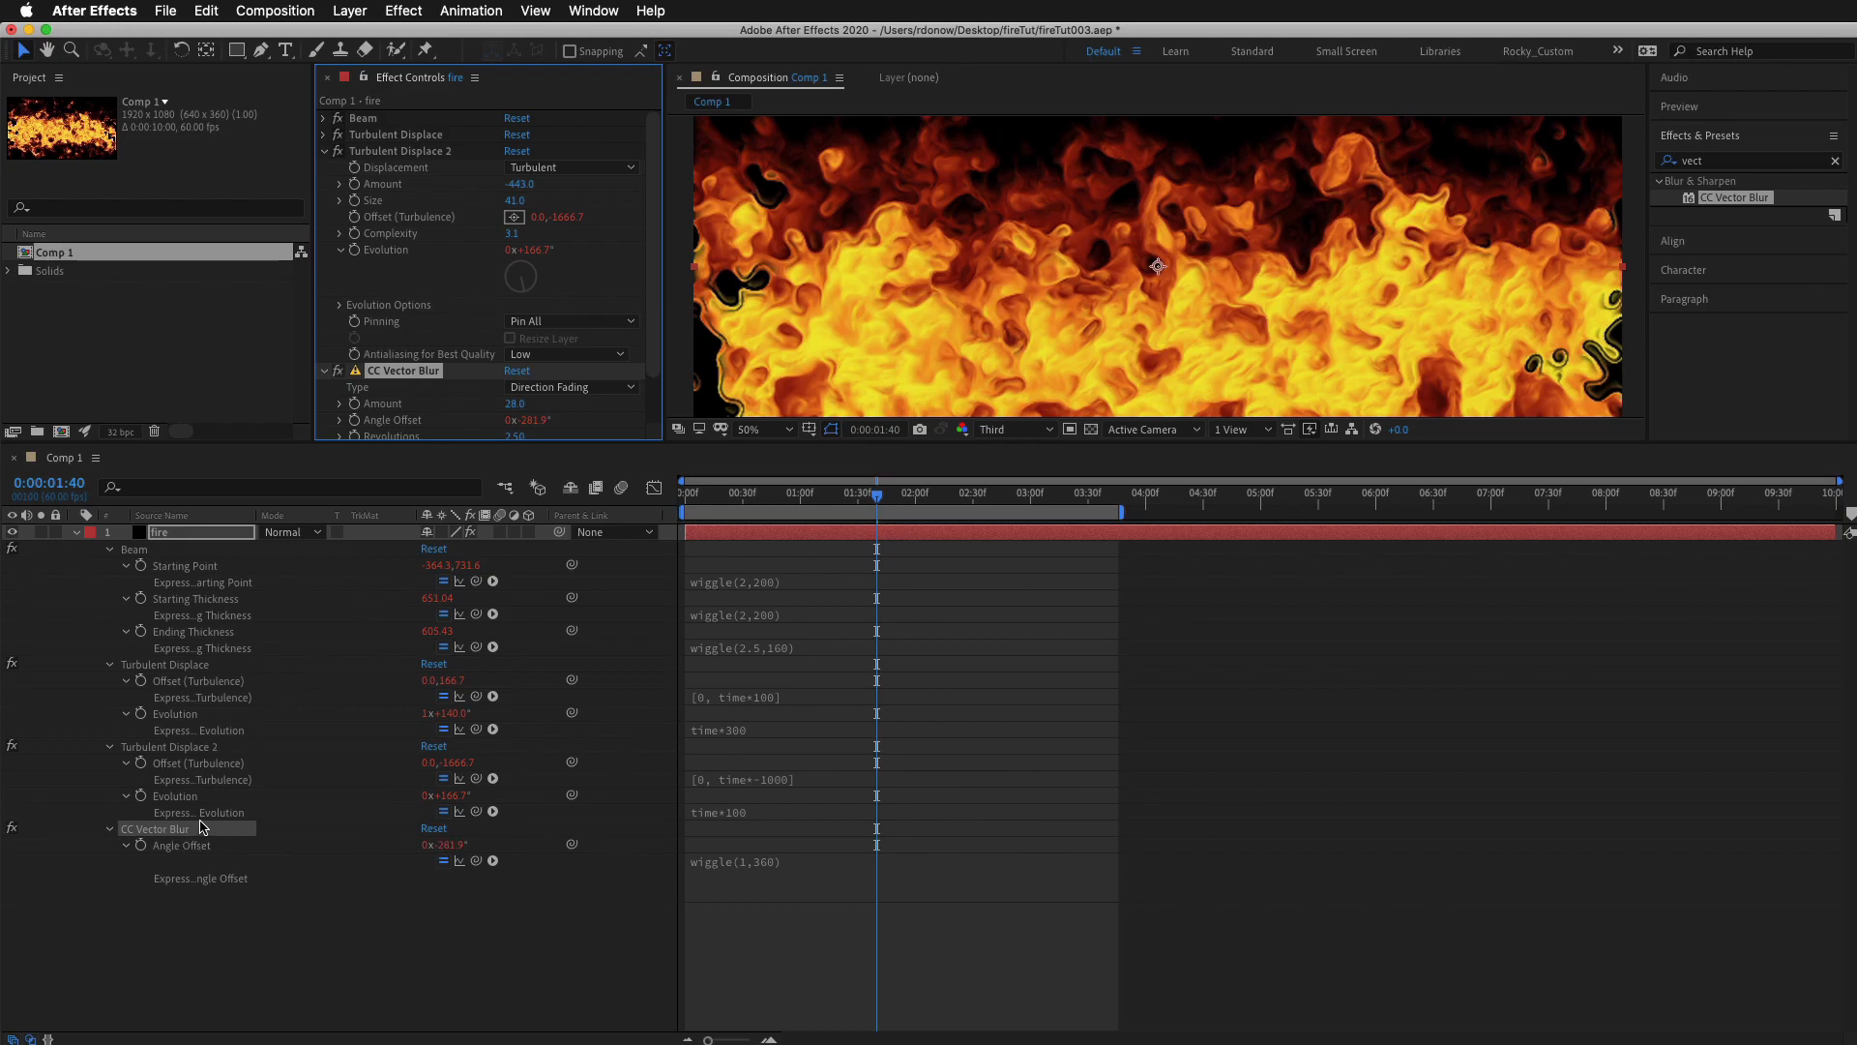
pyautogui.click(172, 748)
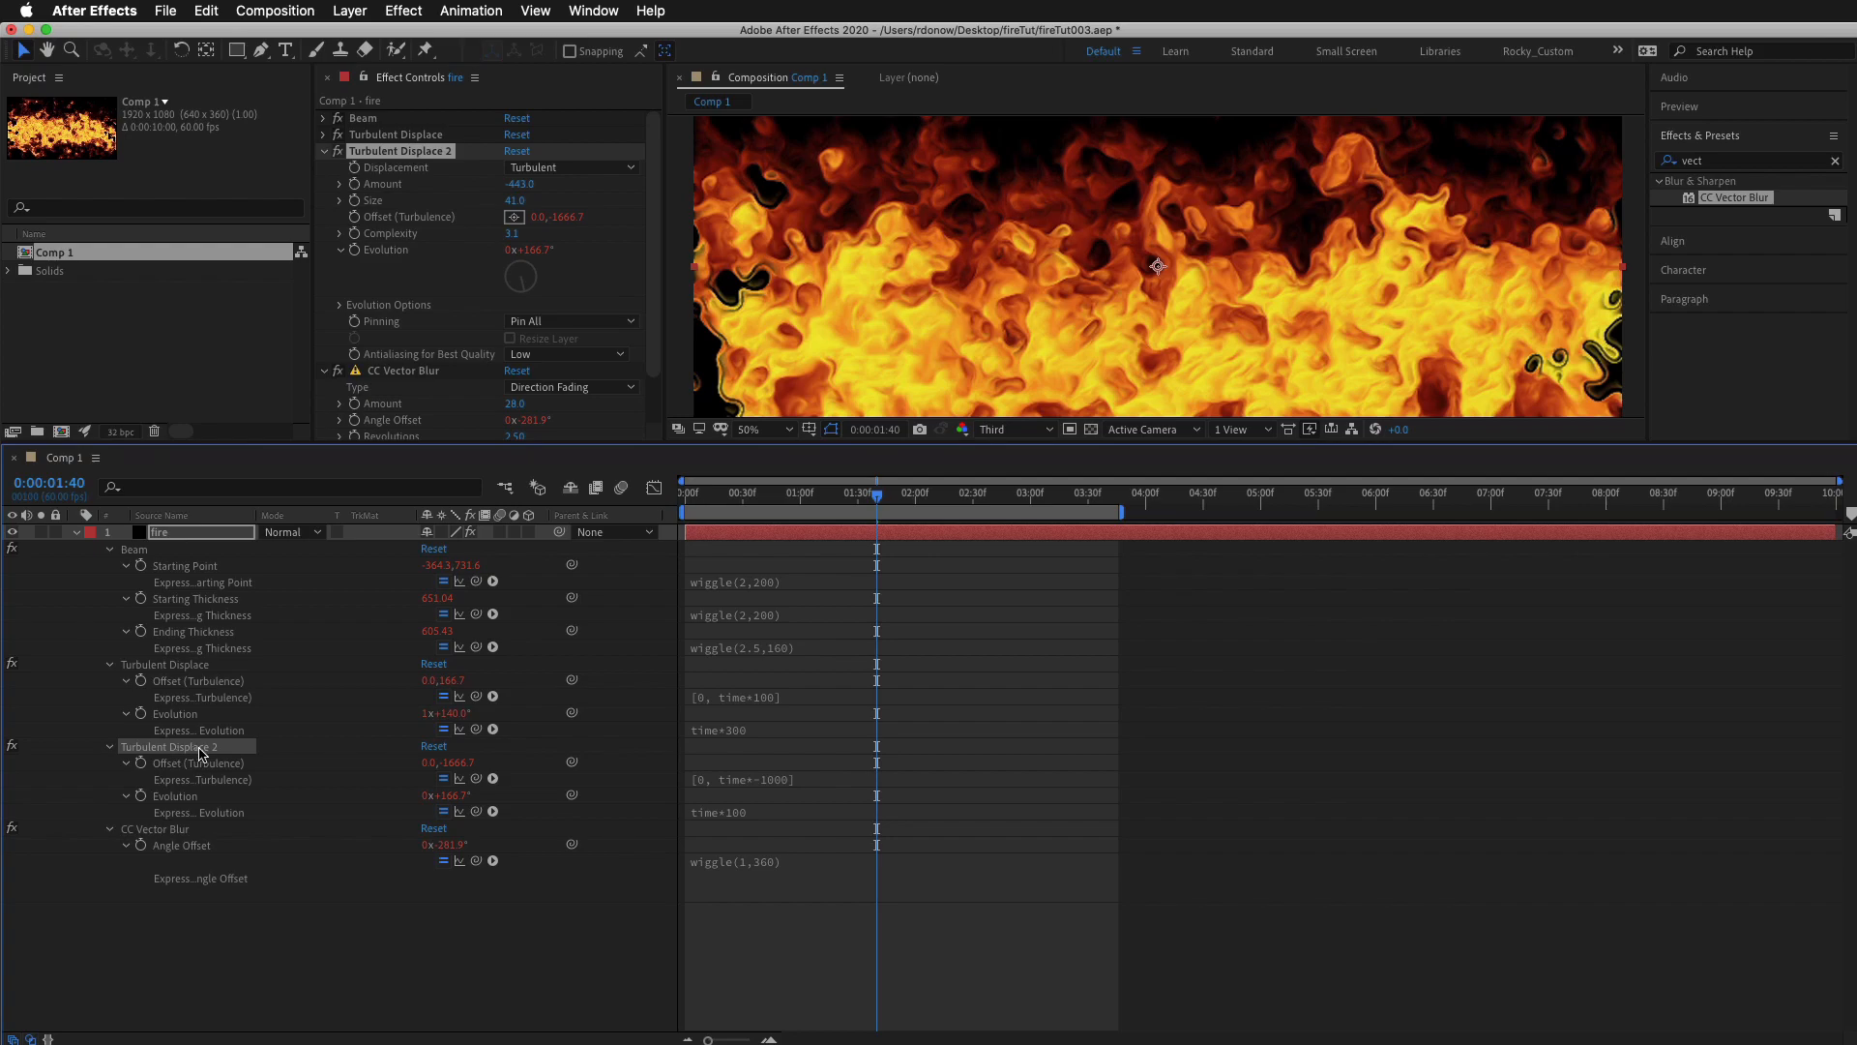
pyautogui.click(191, 666)
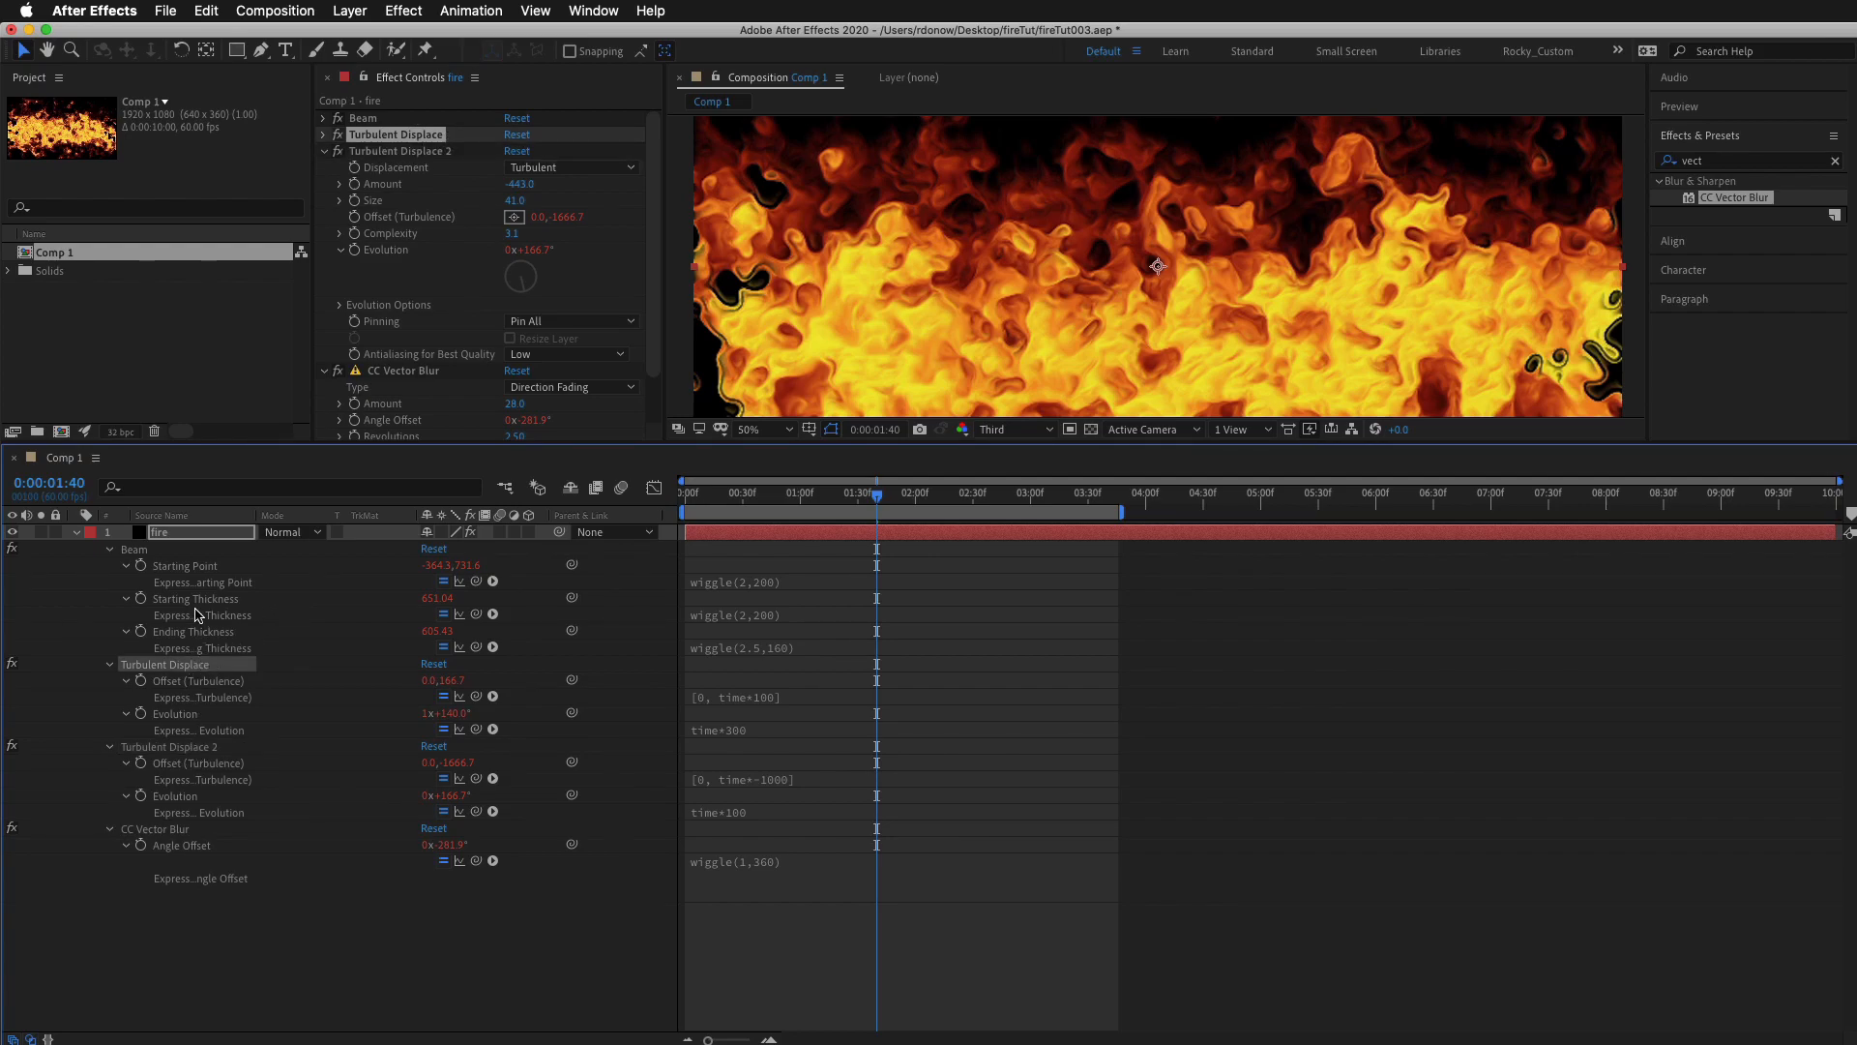
pyautogui.click(196, 615)
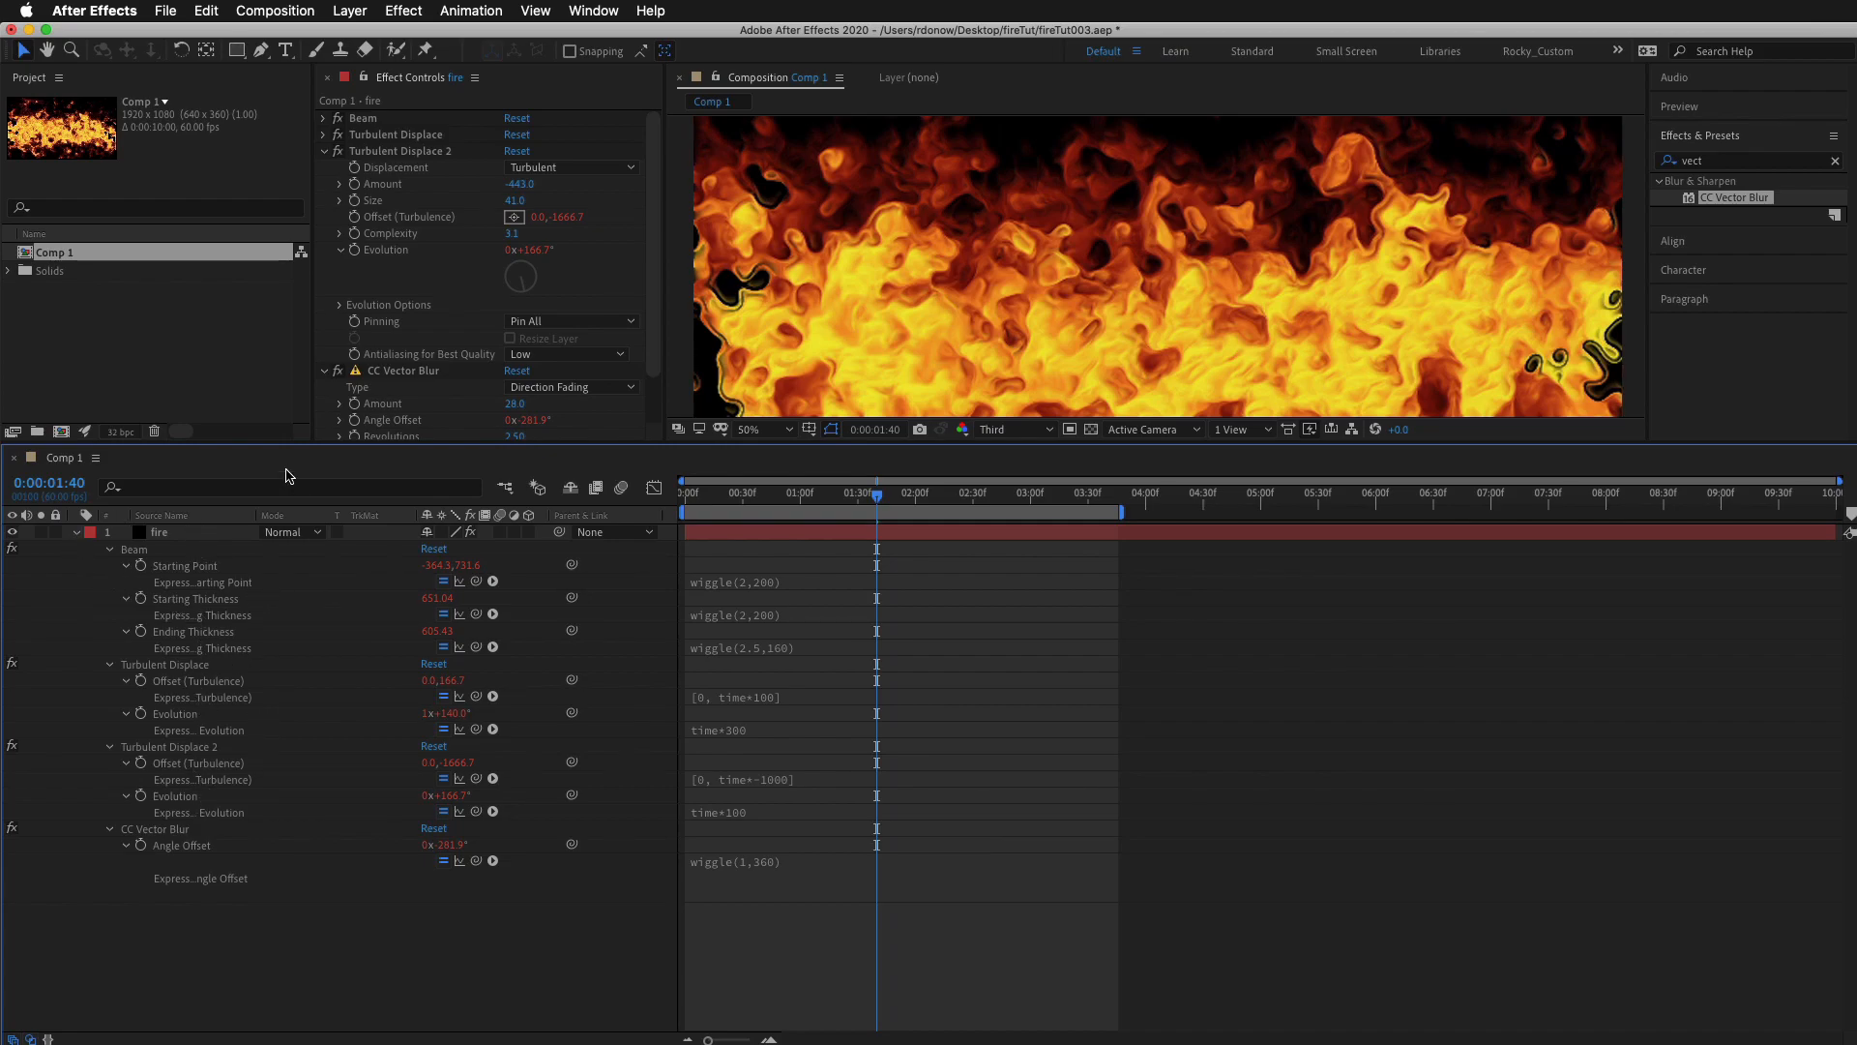
# Collapse the fire layer's expressions, enlarge the composition view again, and preview the animation.
pyautogui.moveTo(304, 443); pyautogui.dragTo(311, 619)
pyautogui.click(78, 713)
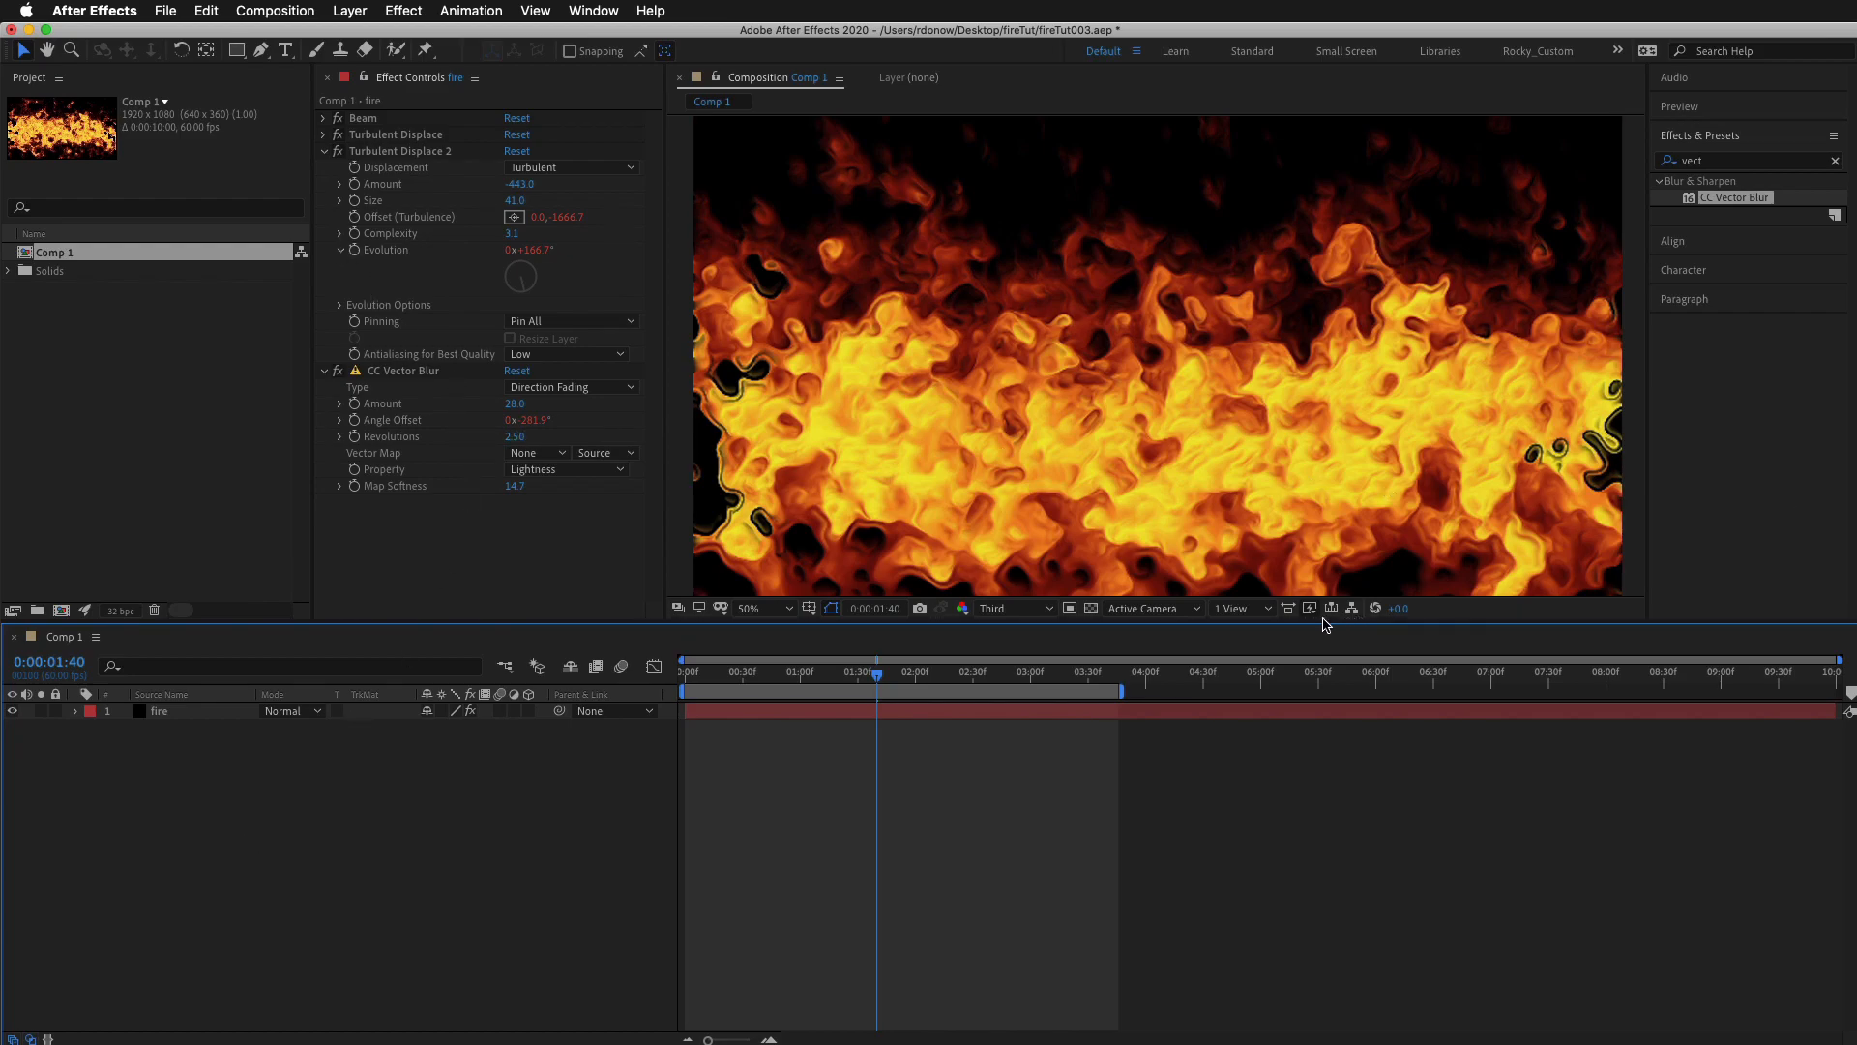
pyautogui.click(597, 539)
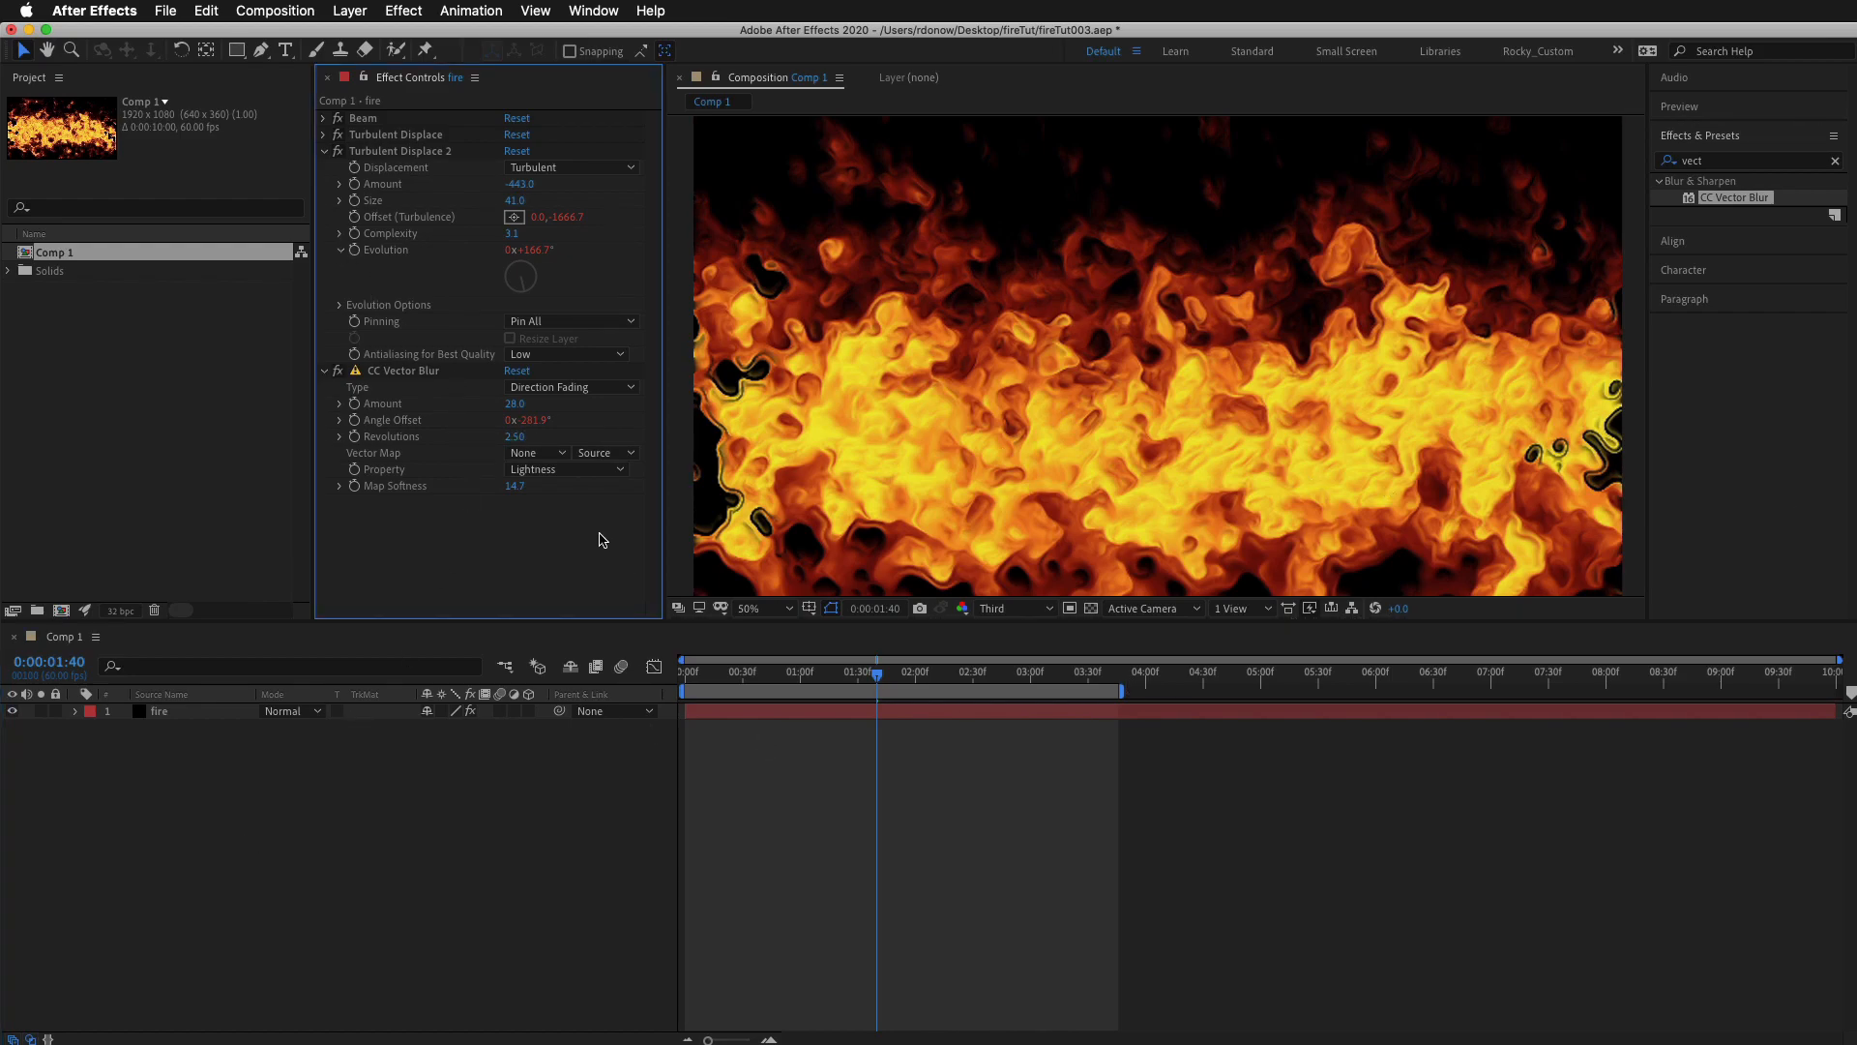
pyautogui.click(997, 906)
pyautogui.press('space')
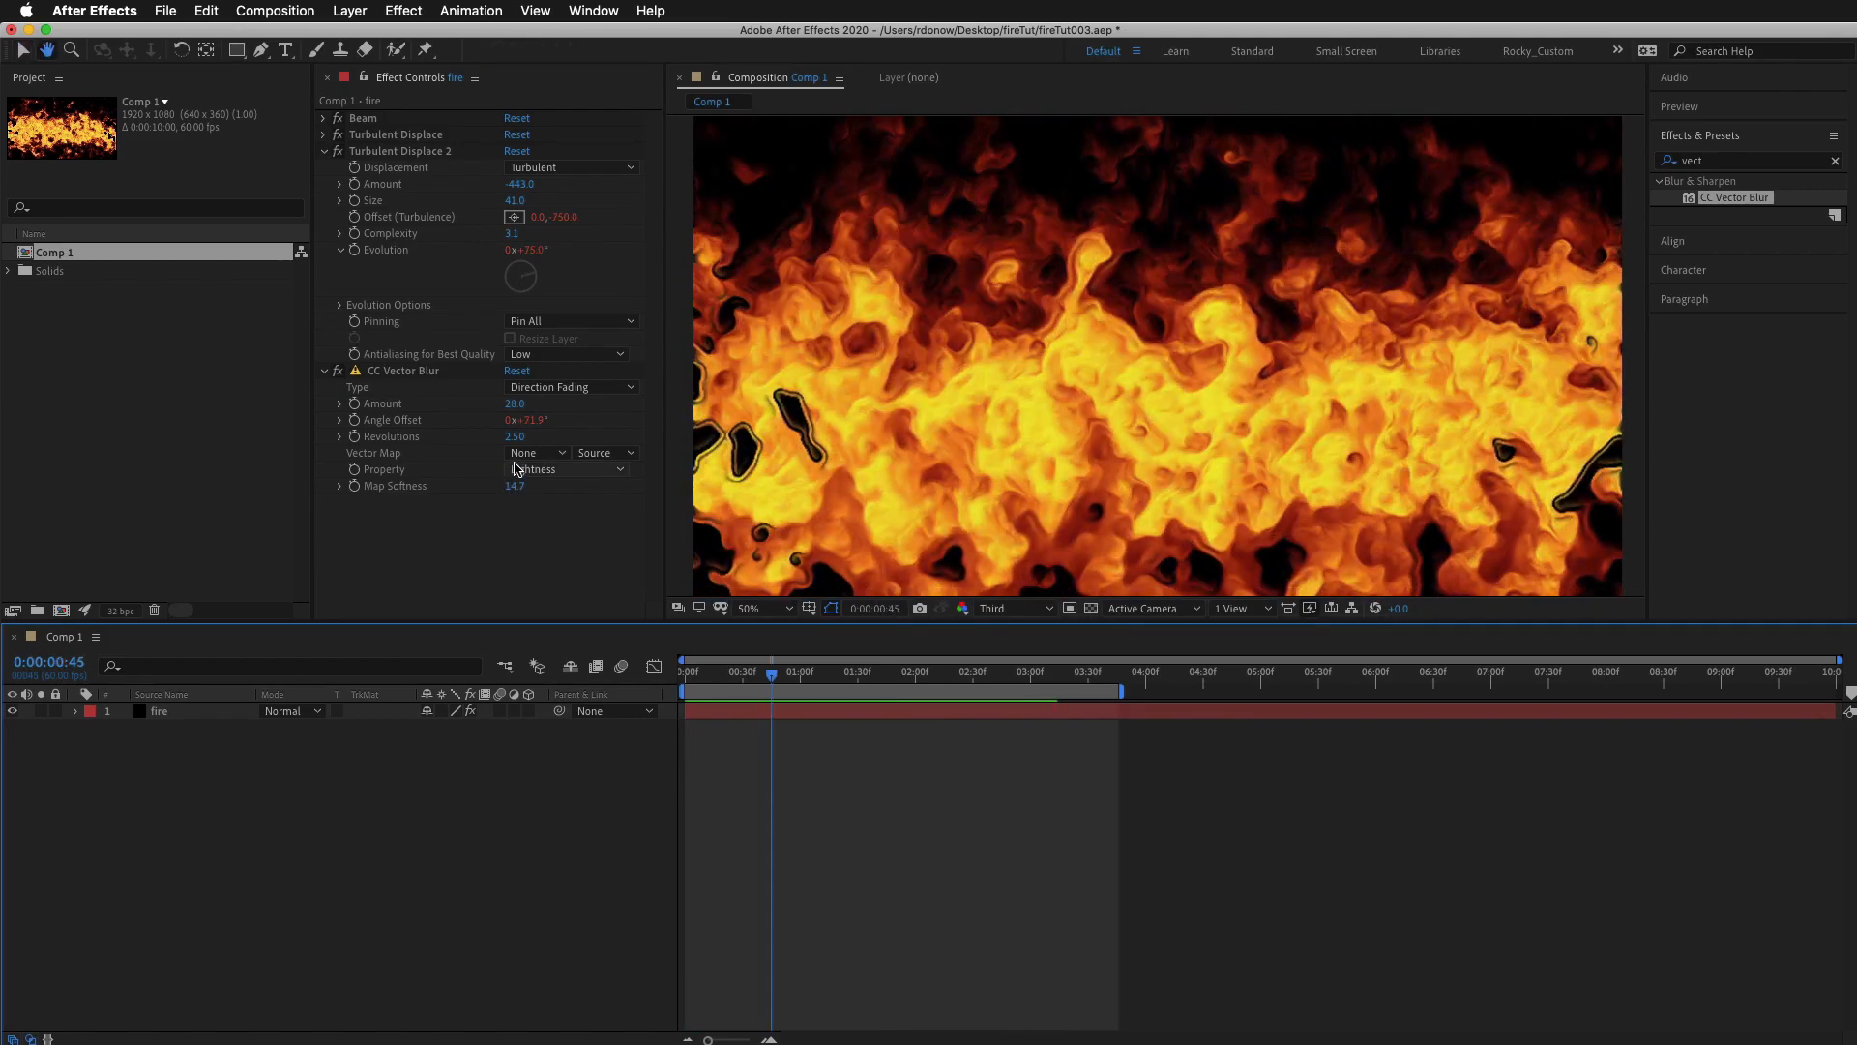
# Set CC Vector Blur's Revolutions to 4.10 and Amount to -6, and preview the animation.
pyautogui.click(492, 441)
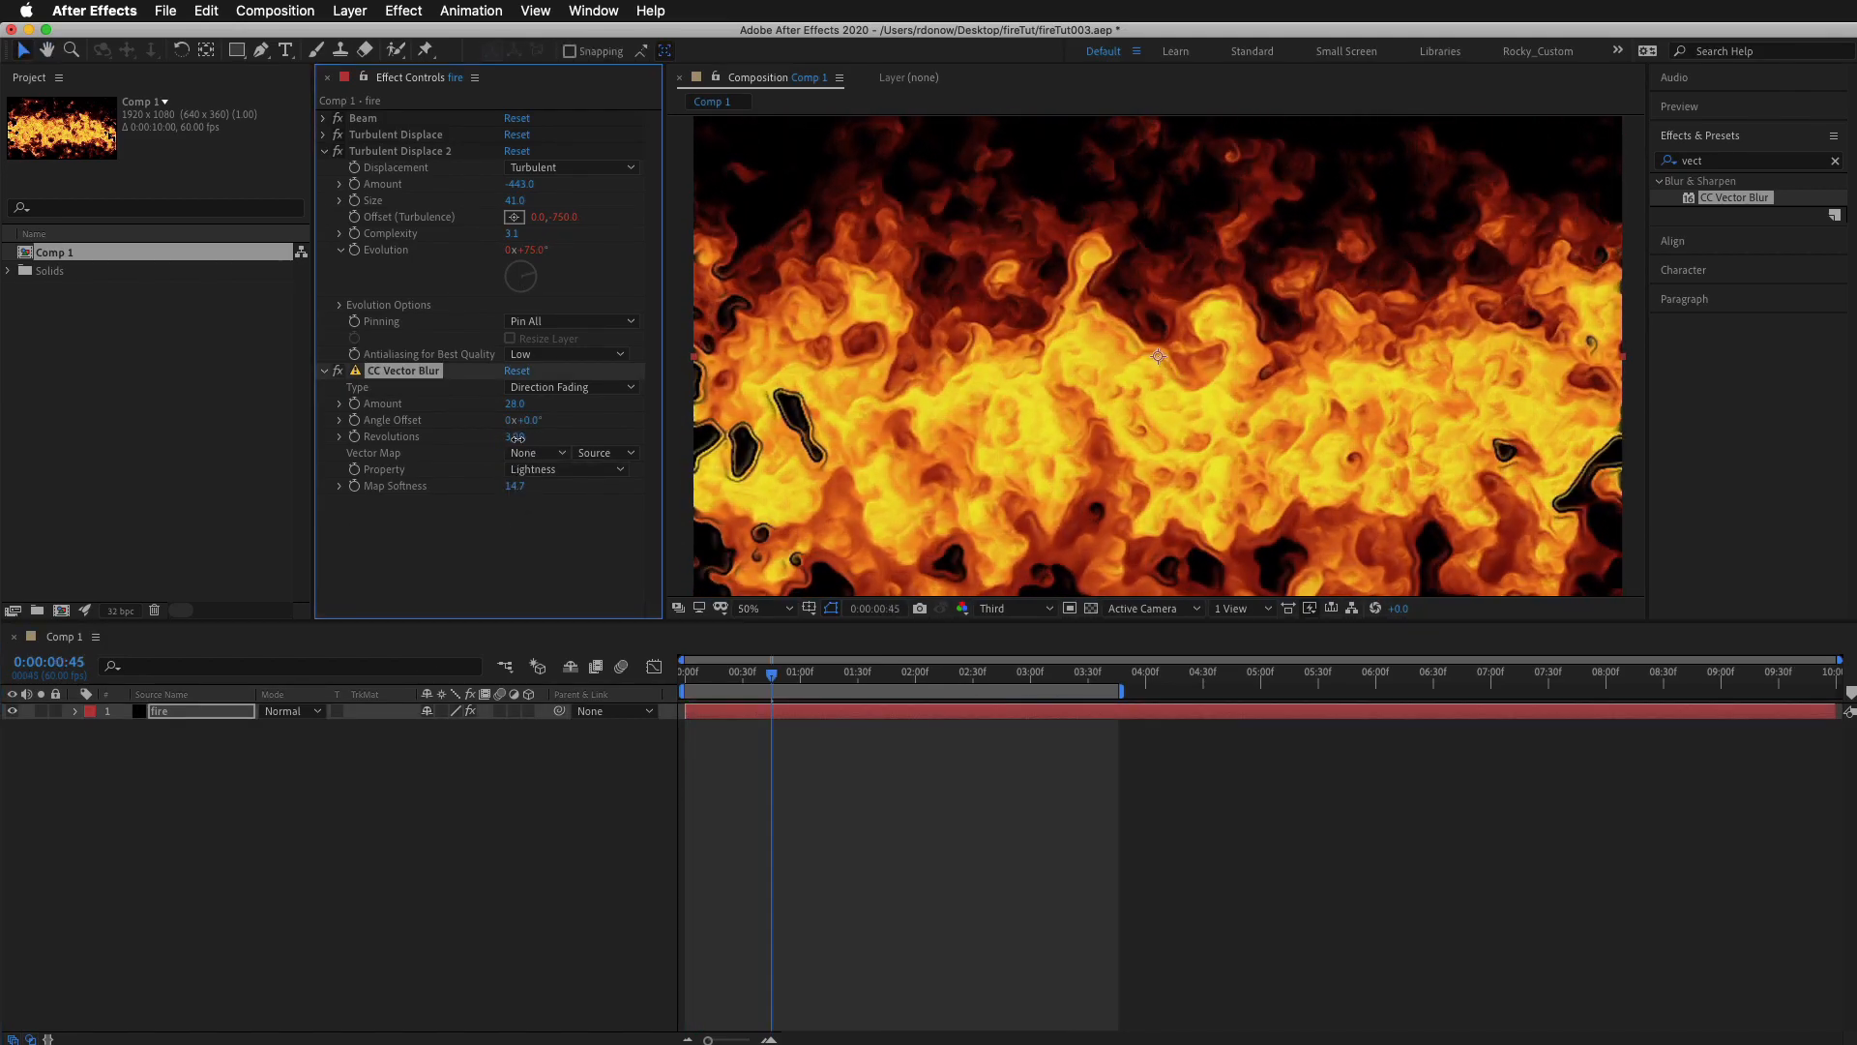
pyautogui.moveTo(492, 441); pyautogui.dragTo(529, 404)
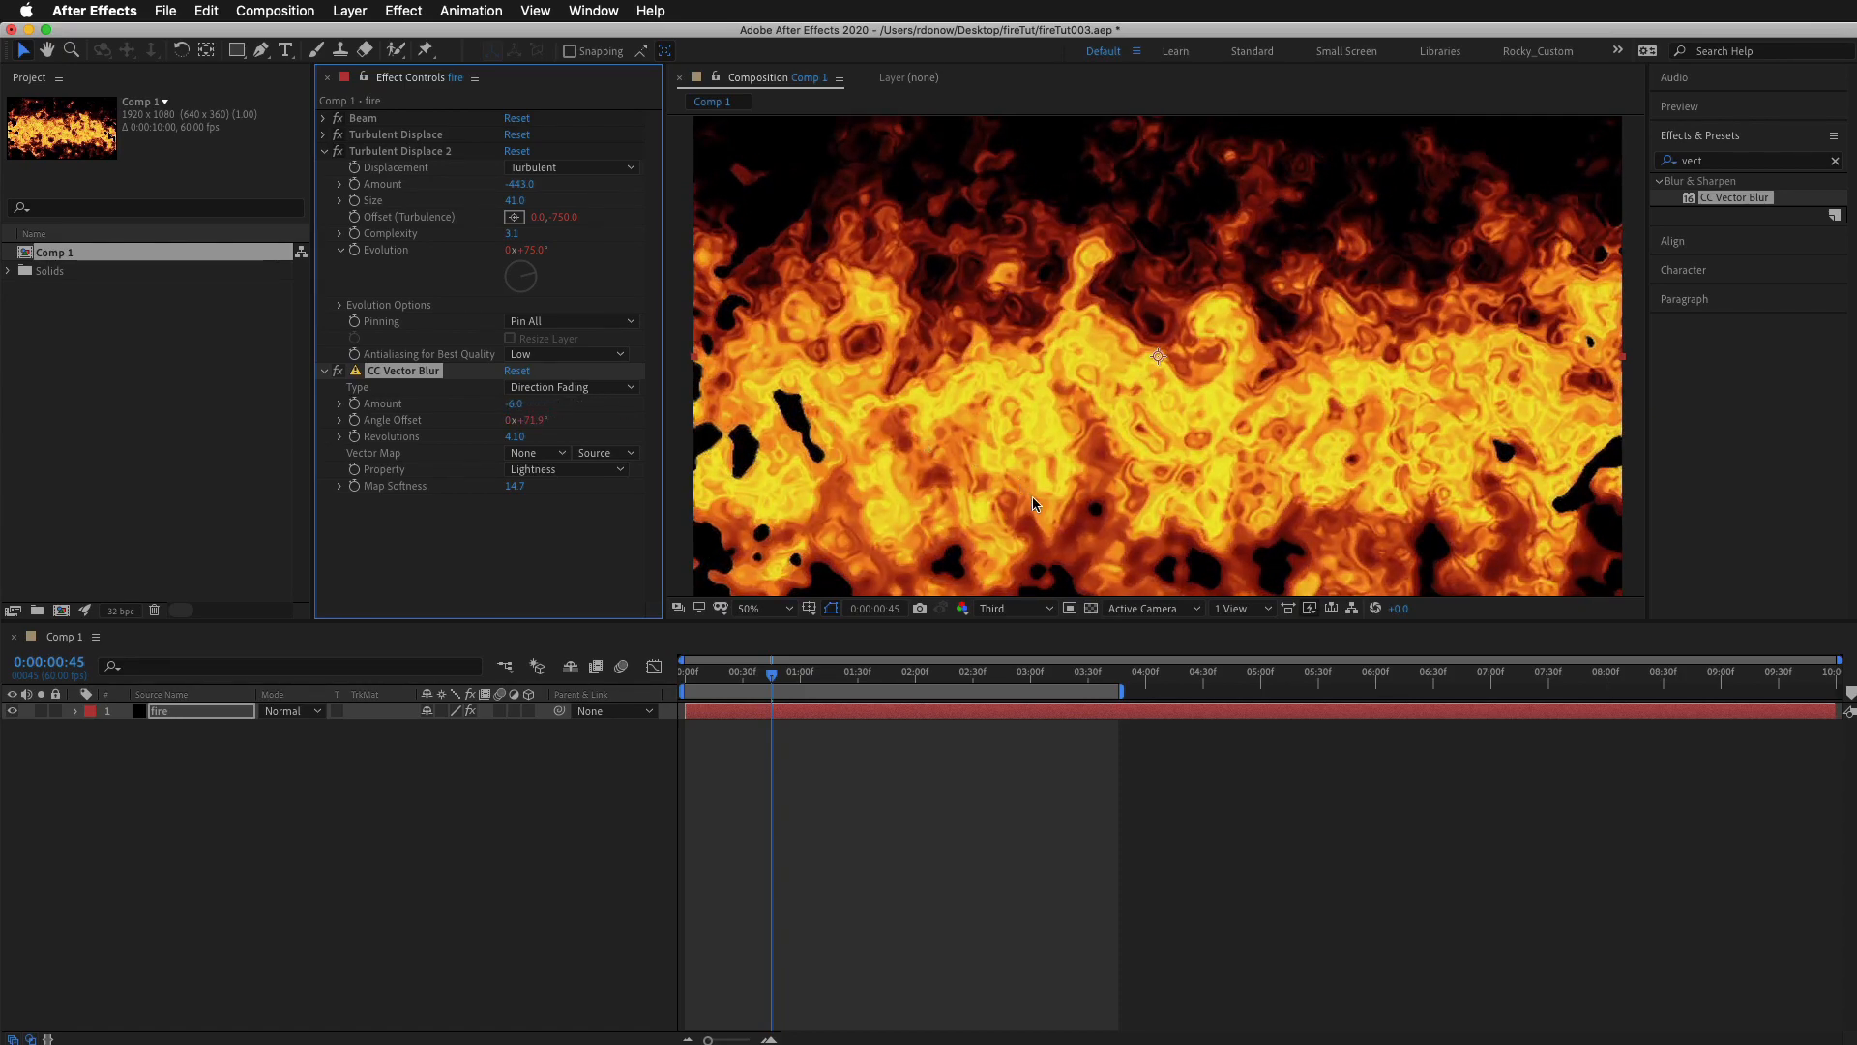
pyautogui.press('space')
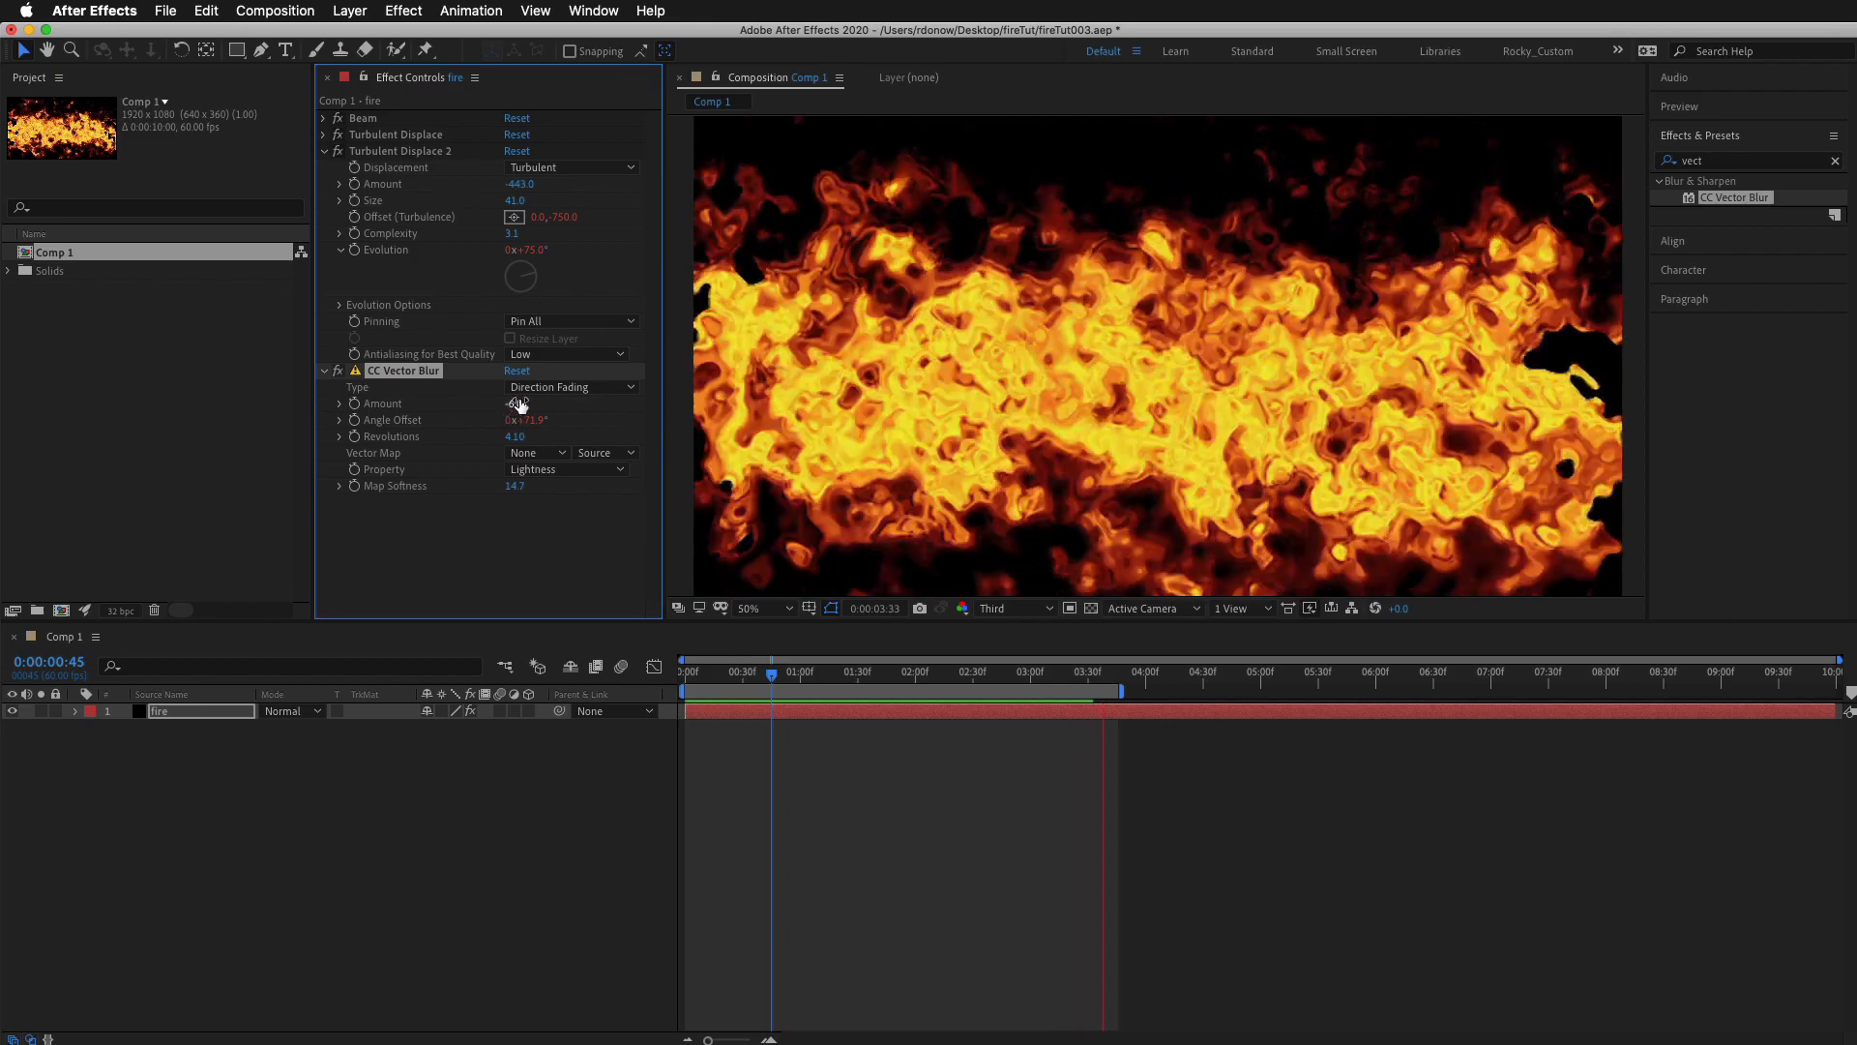
pyautogui.press('space')
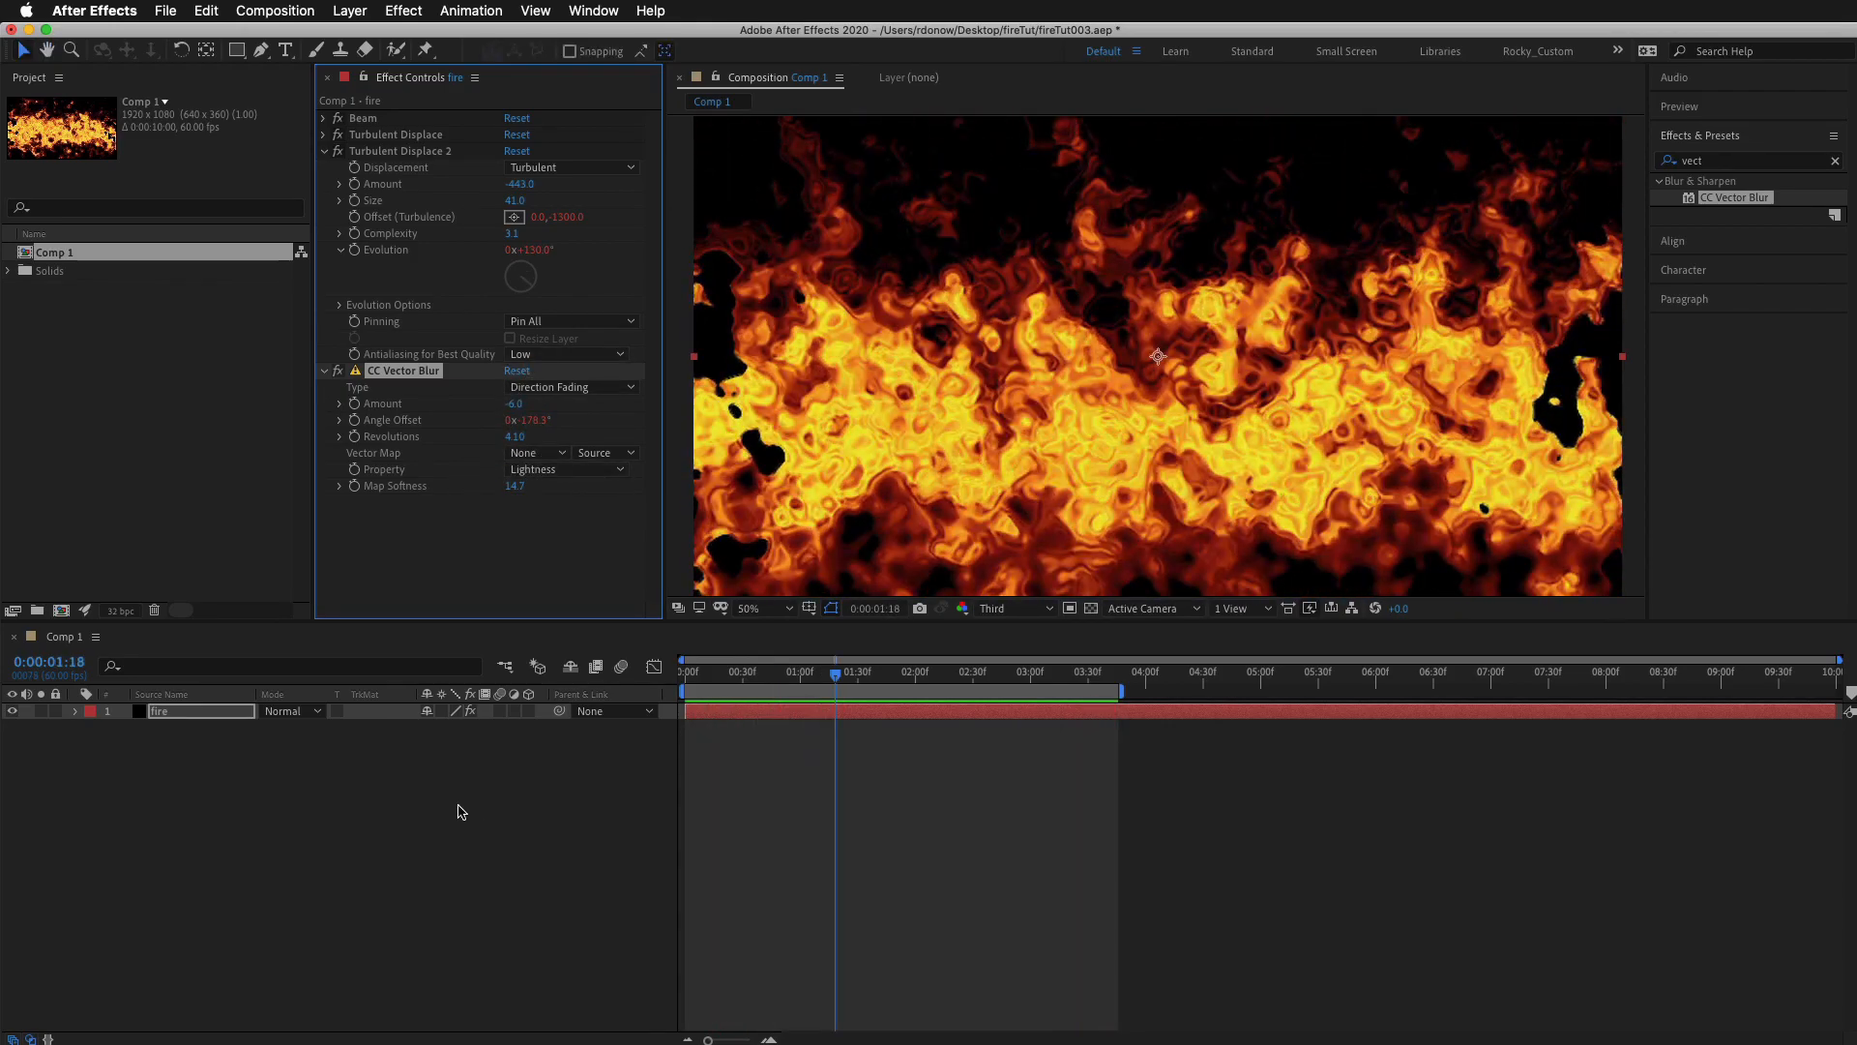
# Set Turbulent Displace 2's Size to 75.
pyautogui.click(324, 152)
pyautogui.click(330, 152)
pyautogui.moveTo(524, 186); pyautogui.dragTo(101, 210)
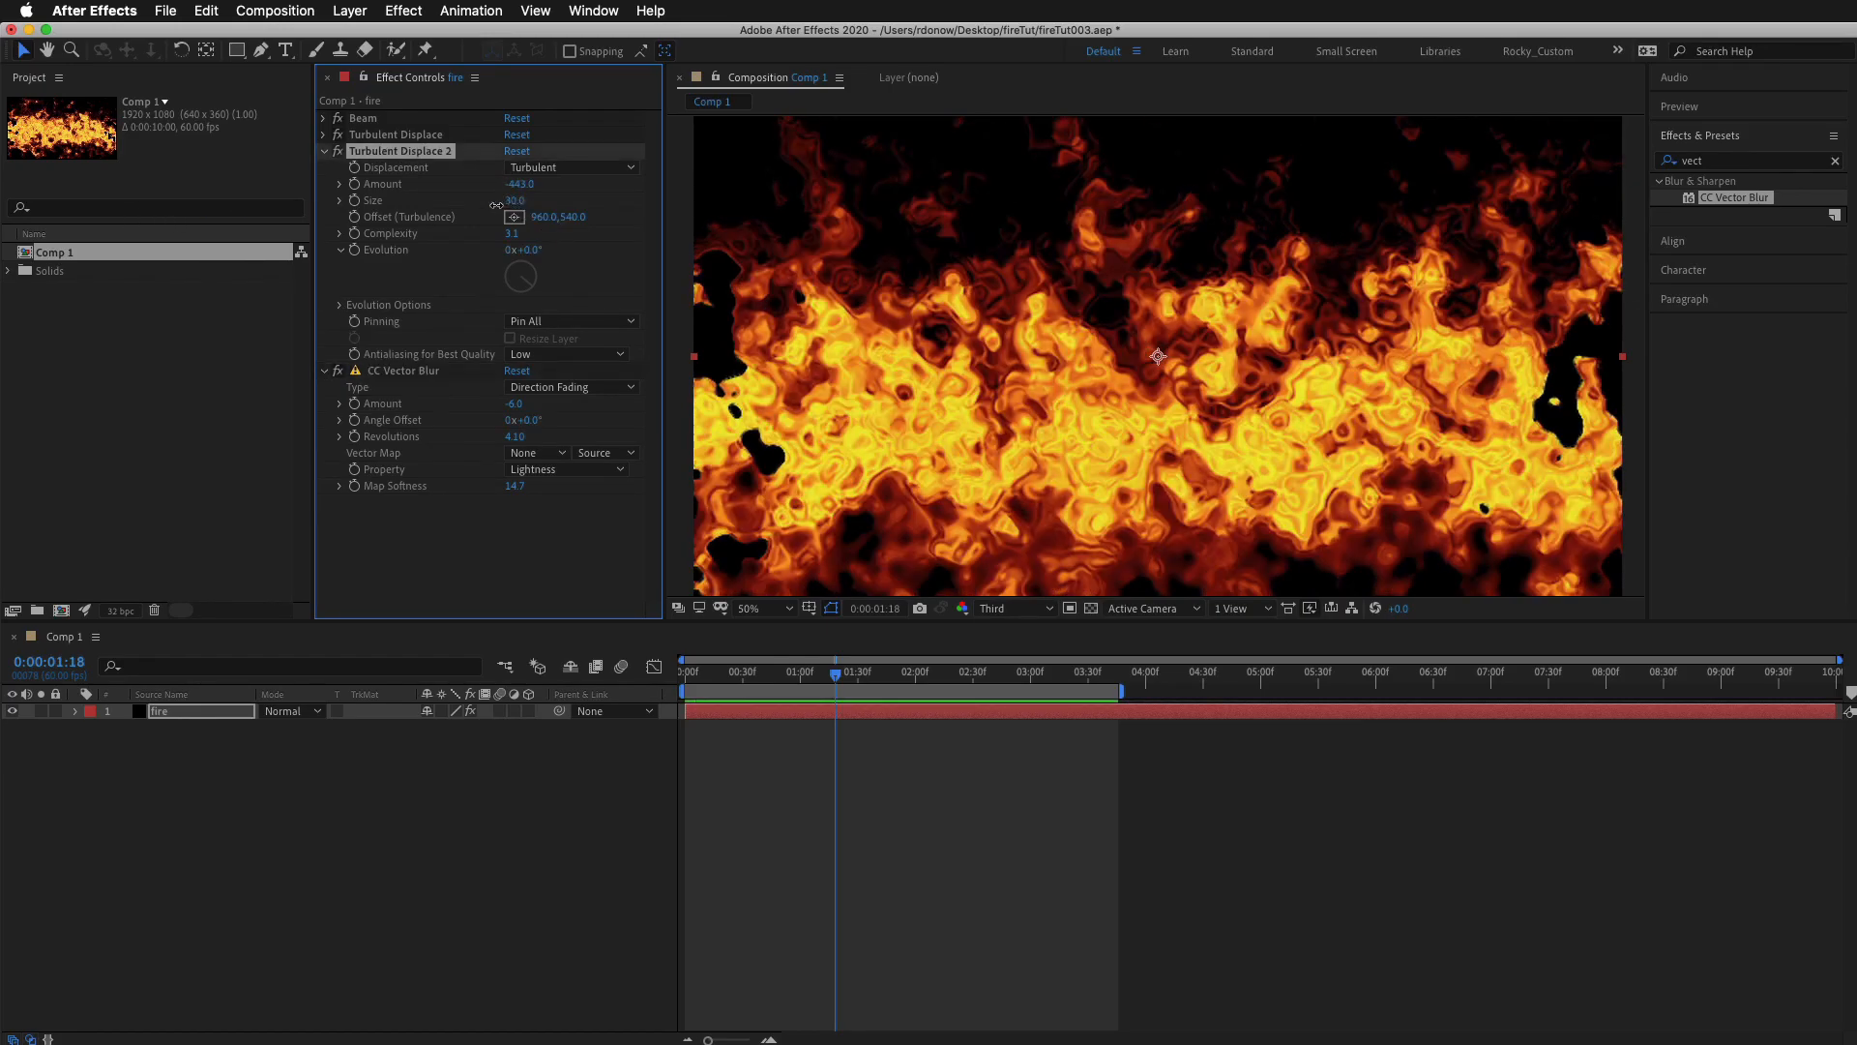
pyautogui.moveTo(513, 200); pyautogui.dragTo(531, 199)
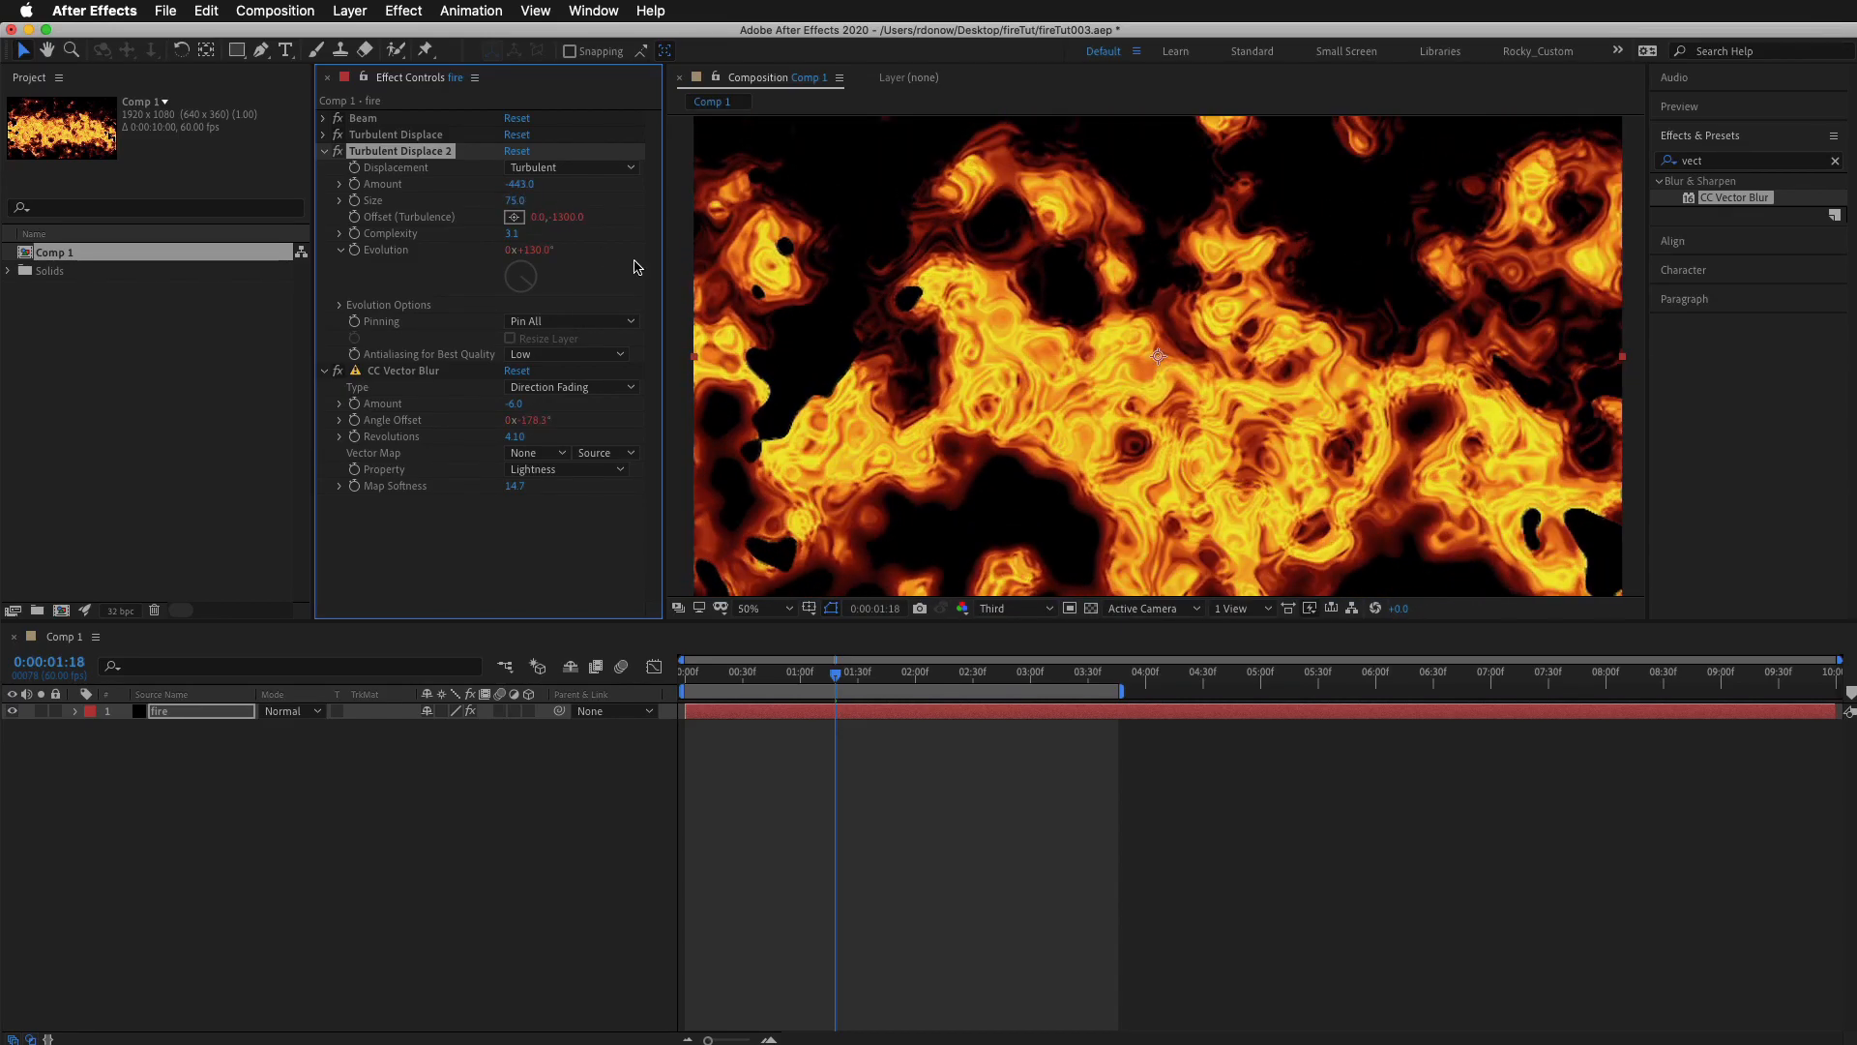
# Try other Amount values on the first Turbulent Displace effect and undo the changes.
pyautogui.click(324, 152)
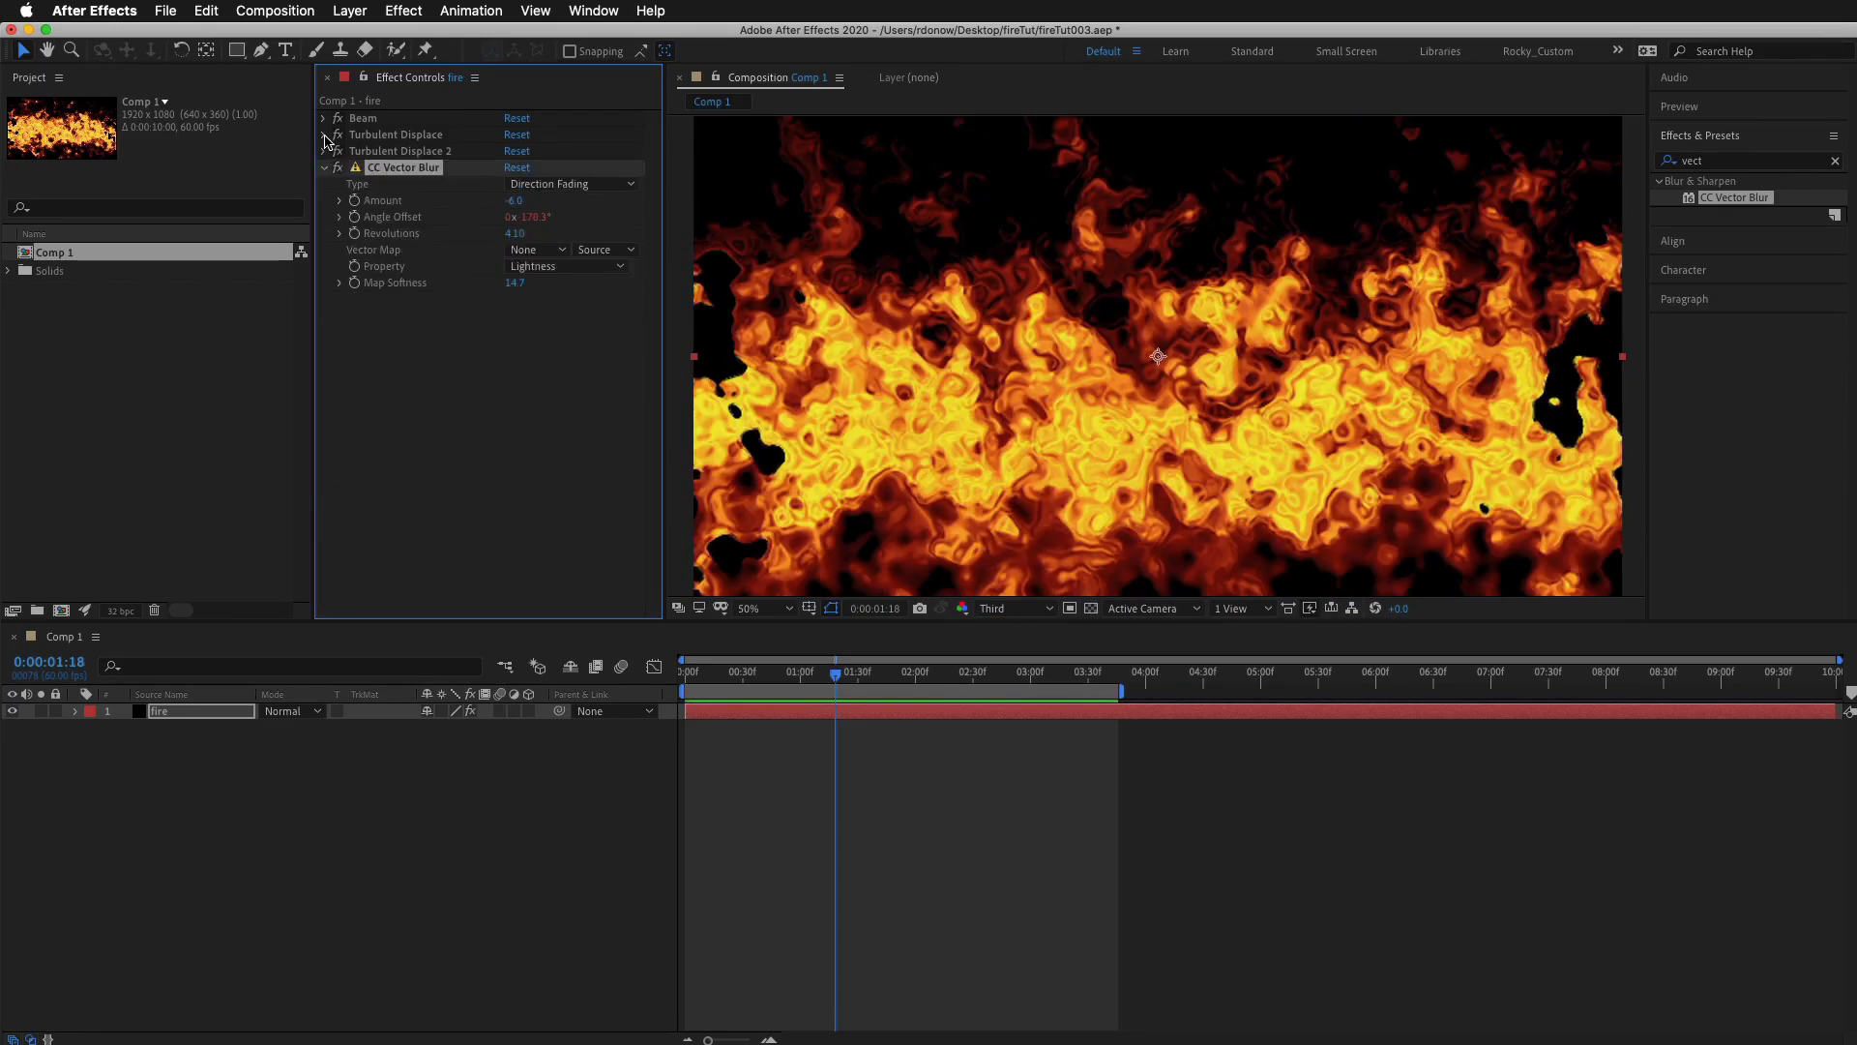
pyautogui.click(324, 135)
pyautogui.click(495, 170)
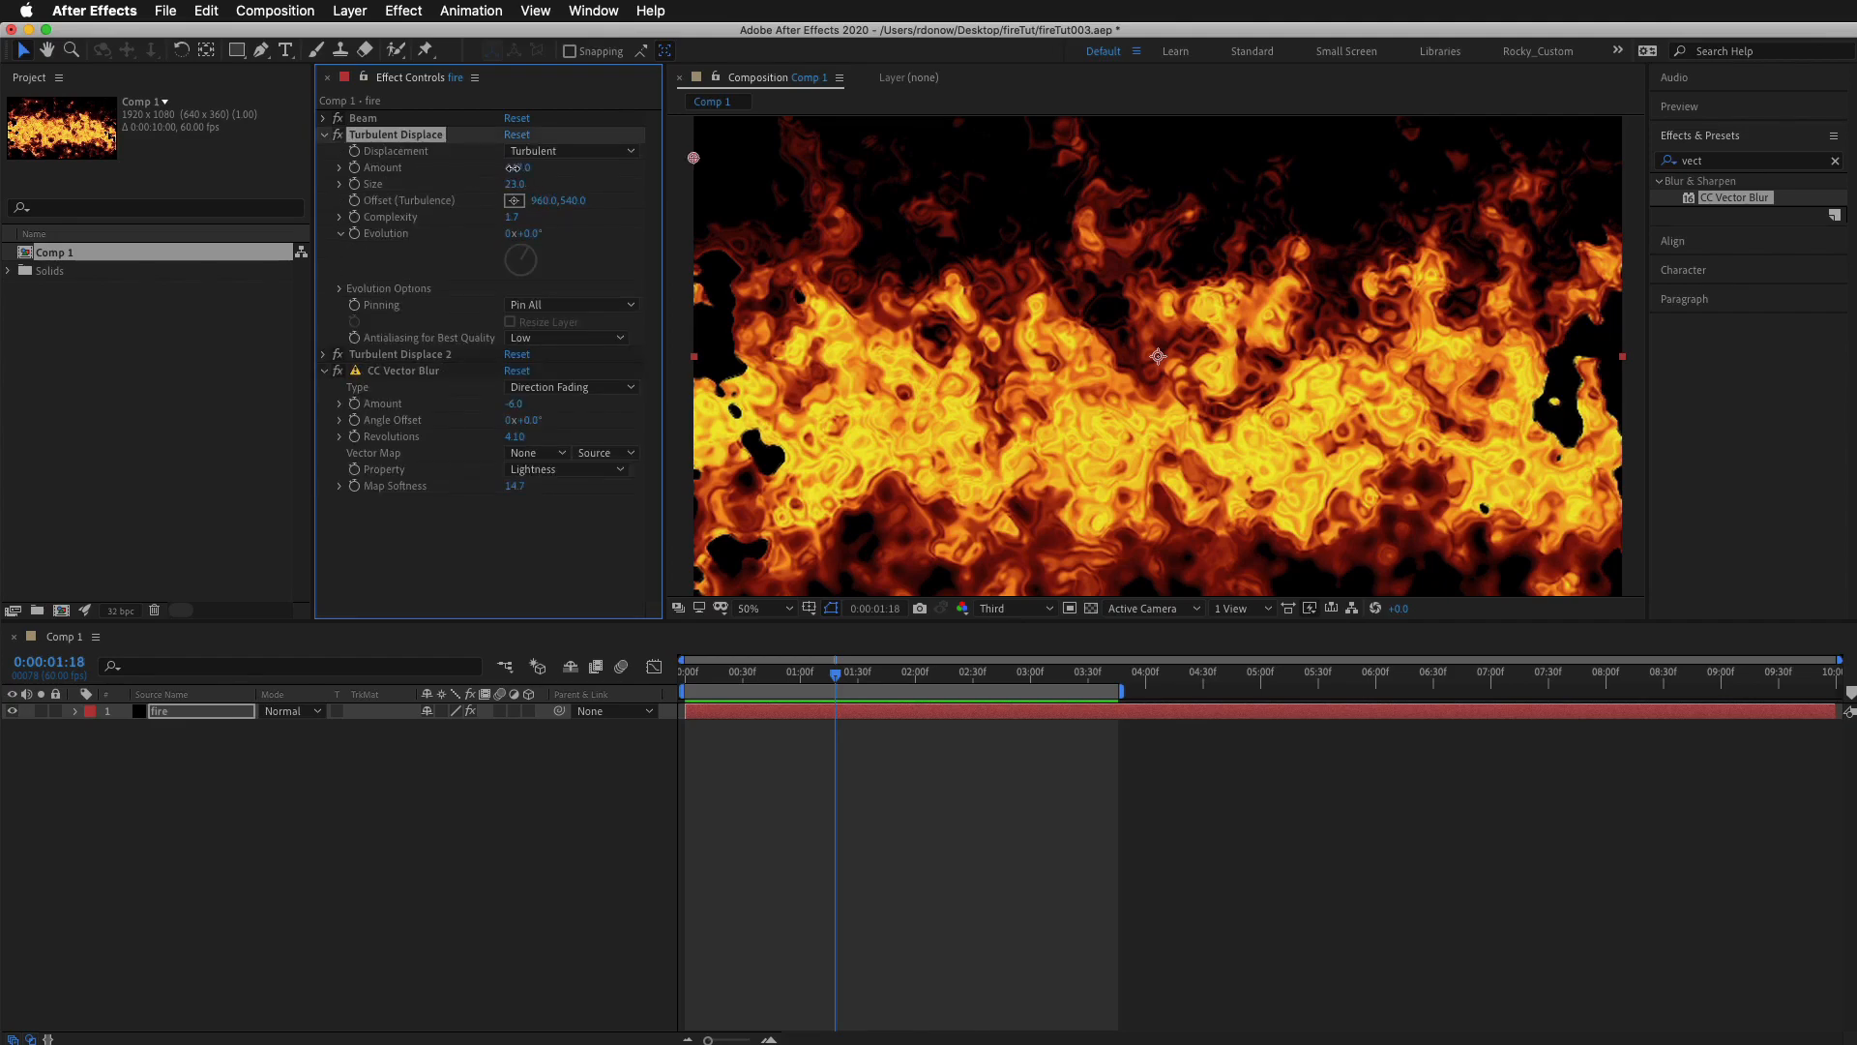
pyautogui.moveTo(485, 167); pyautogui.dragTo(531, 184)
pyautogui.press('super+z')
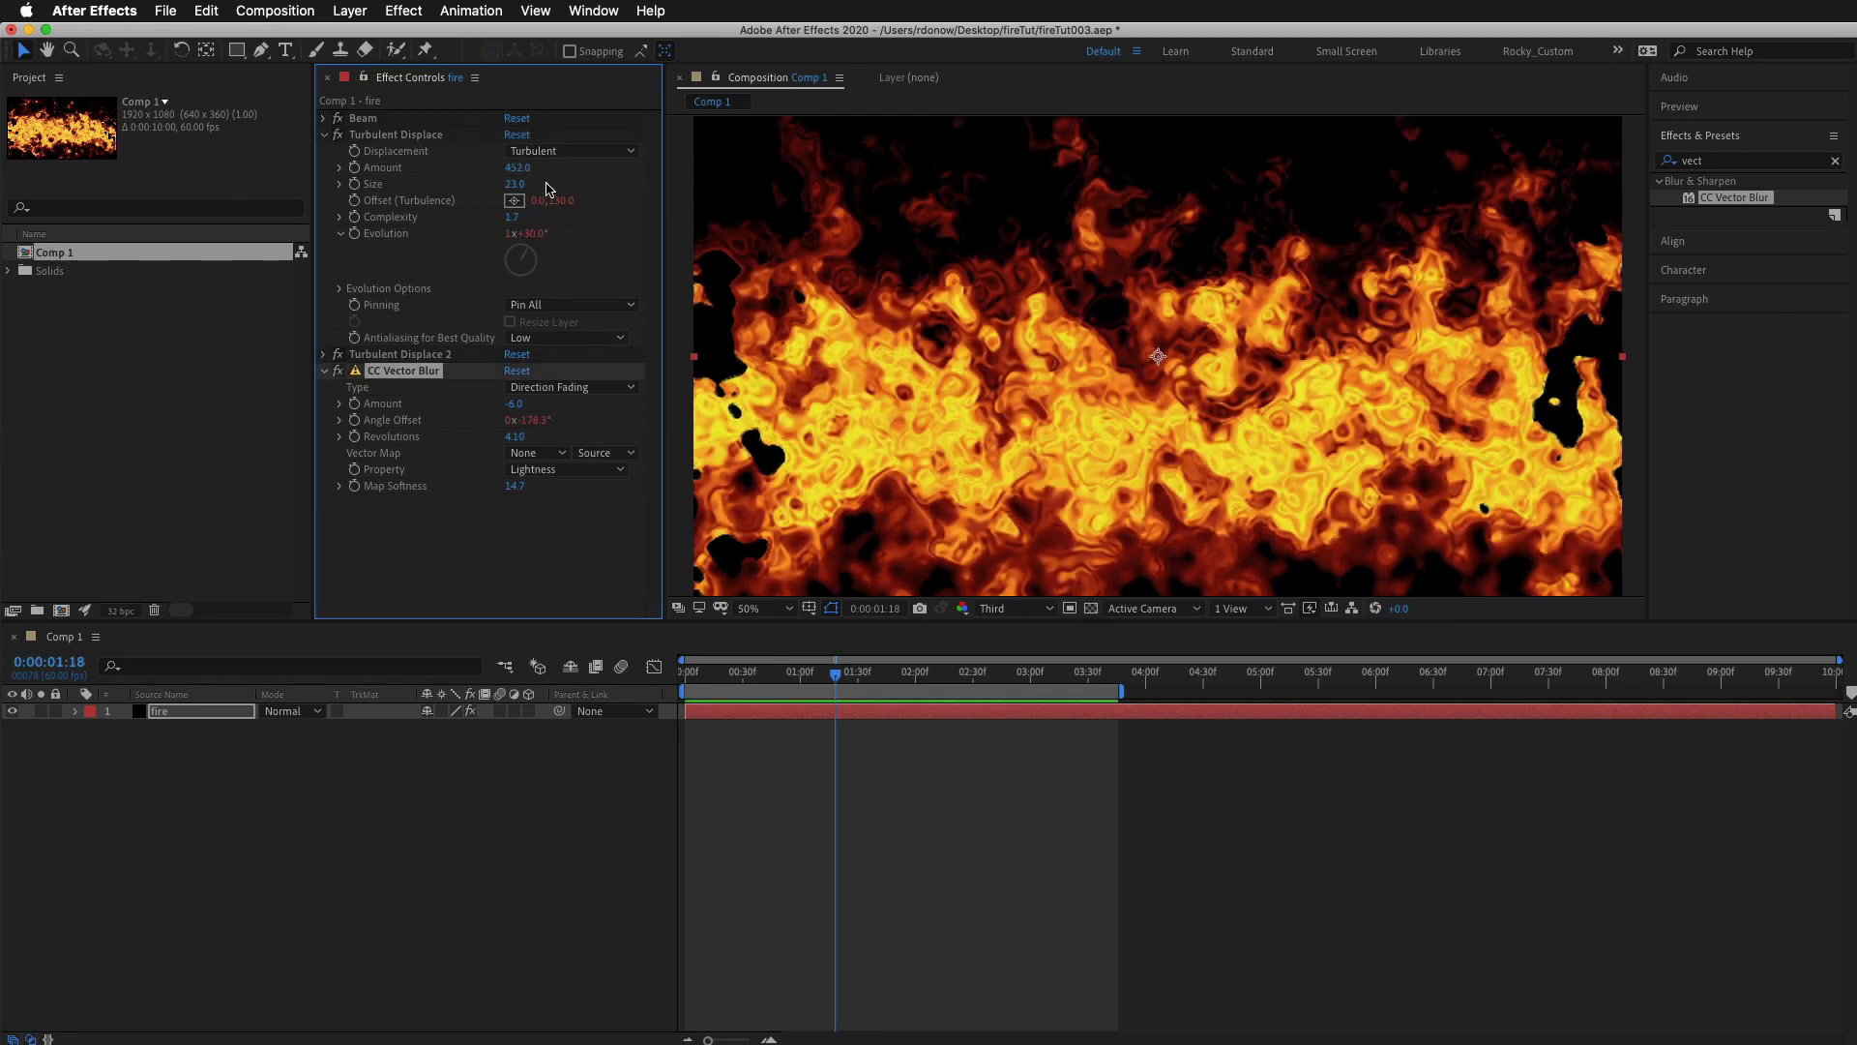
pyautogui.press('super+z')
pyautogui.press('super+z')
pyautogui.press('super+z')
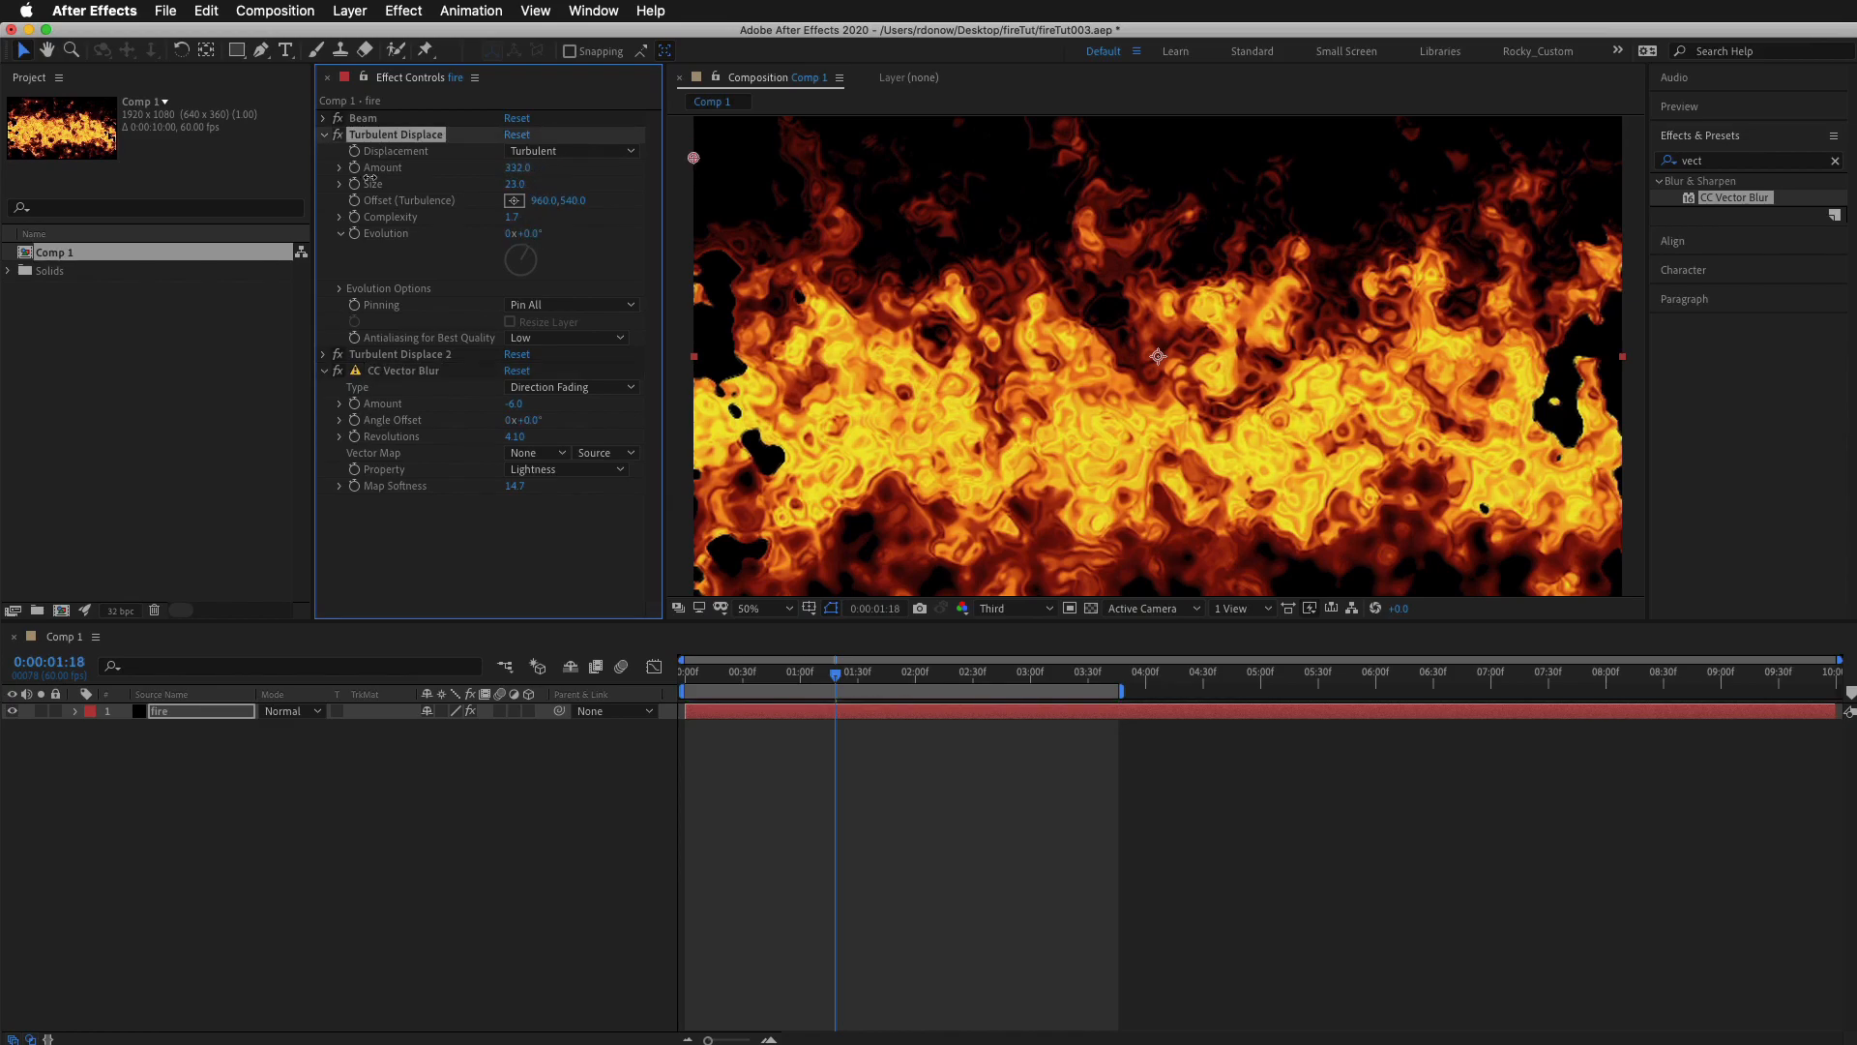
pyautogui.moveTo(429, 177); pyautogui.dragTo(485, 213)
pyautogui.press('super+shift+z')
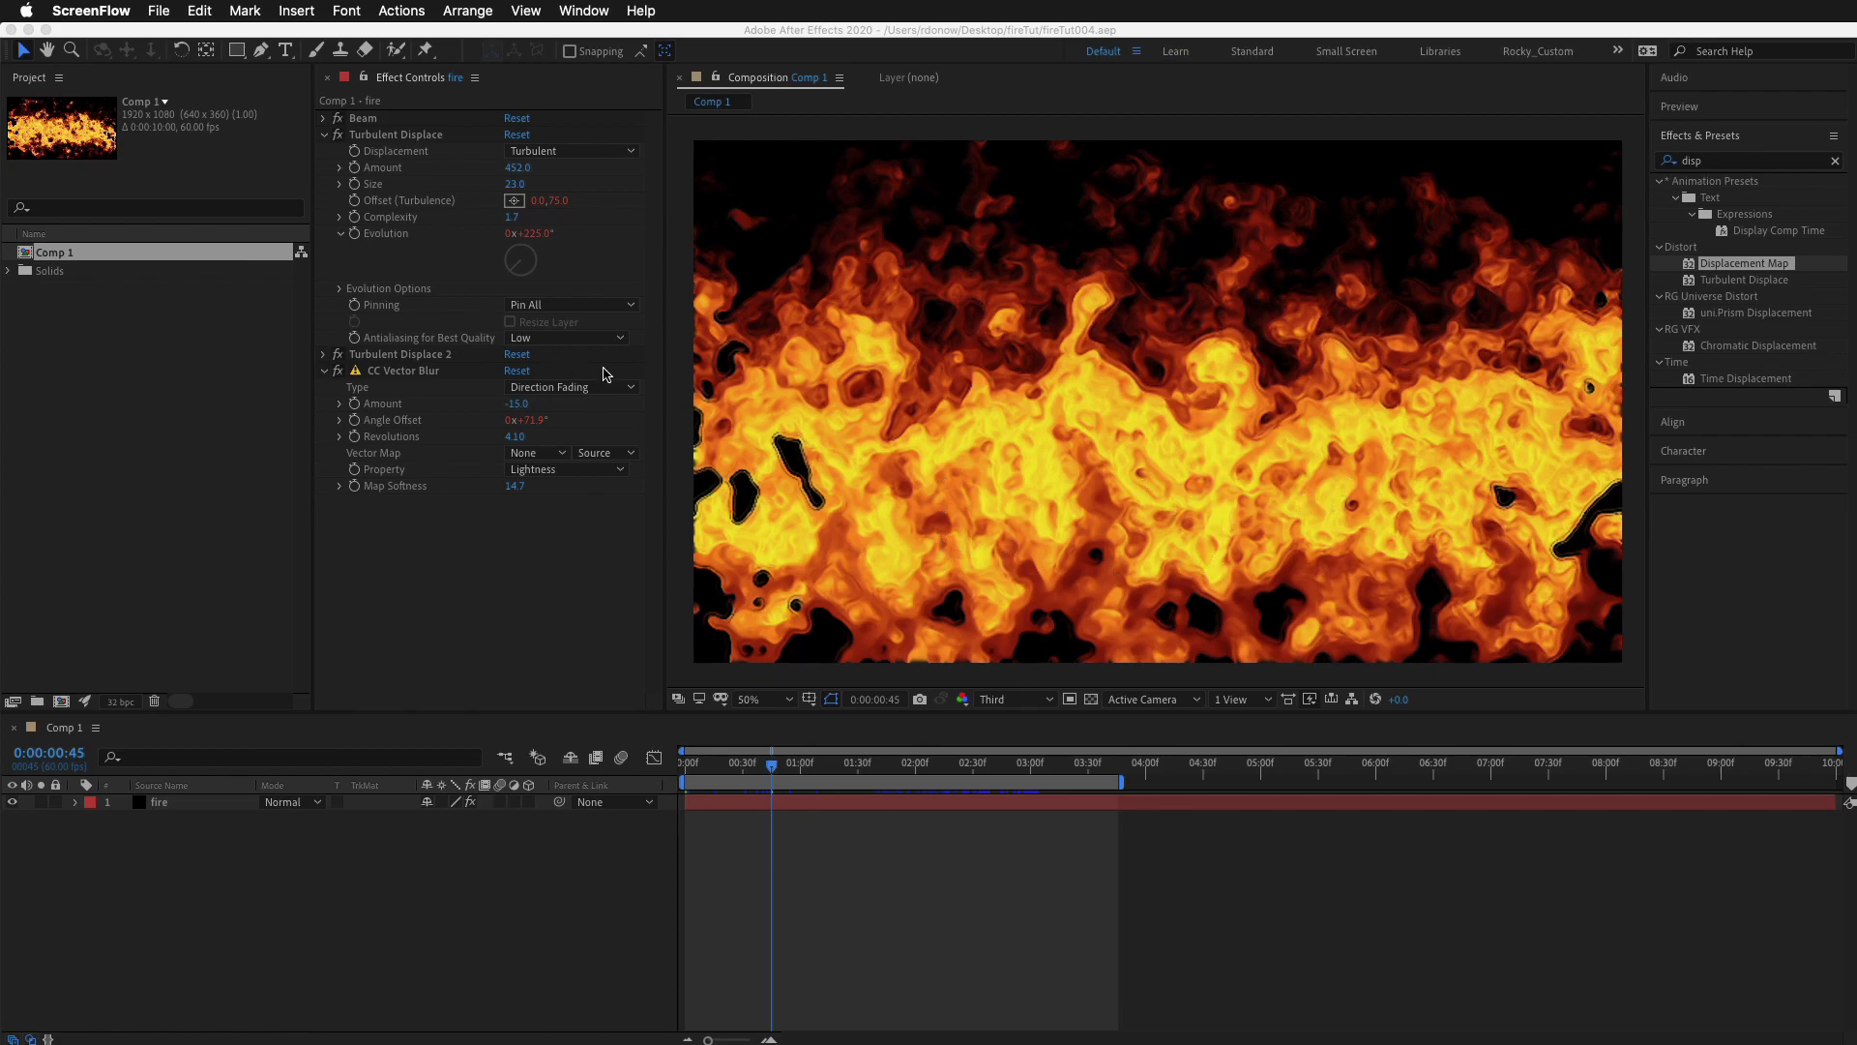
# Add a text layer reading FIRE over the flames and move it down to the composition's lower middle.
pyautogui.click(287, 51)
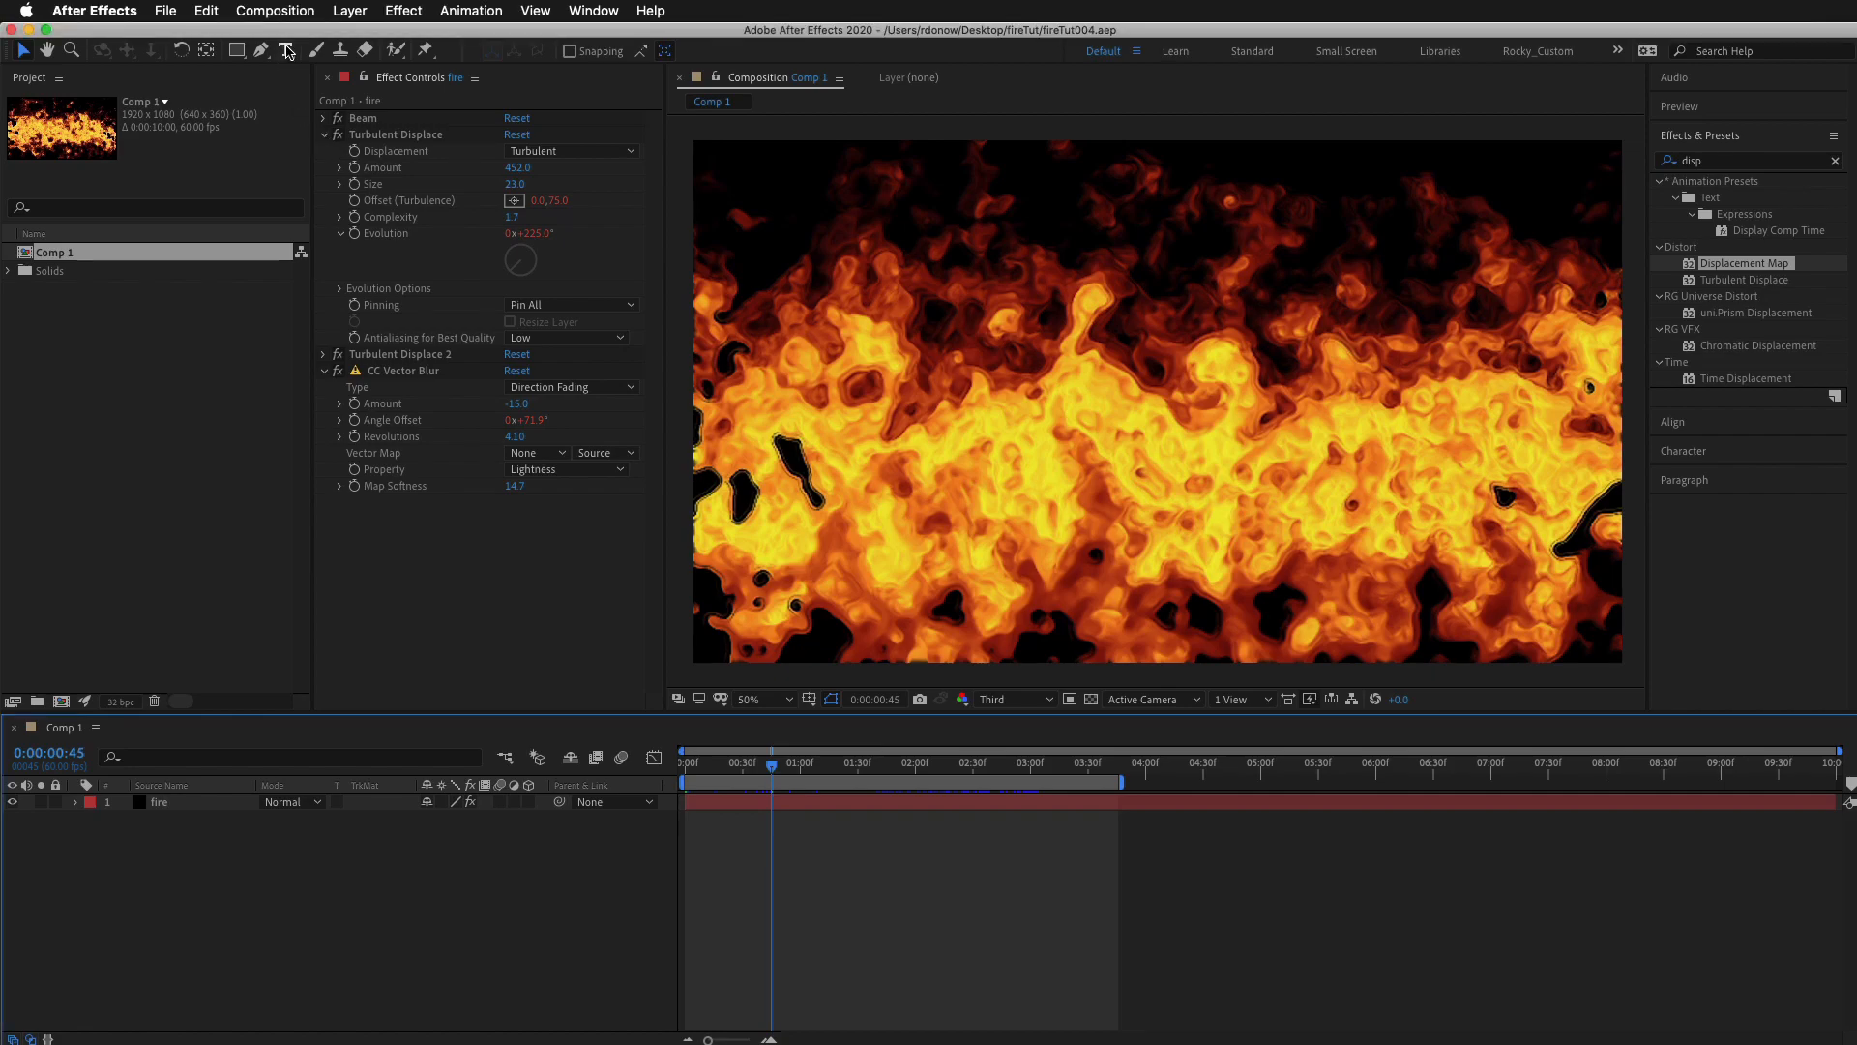
pyautogui.click(287, 52)
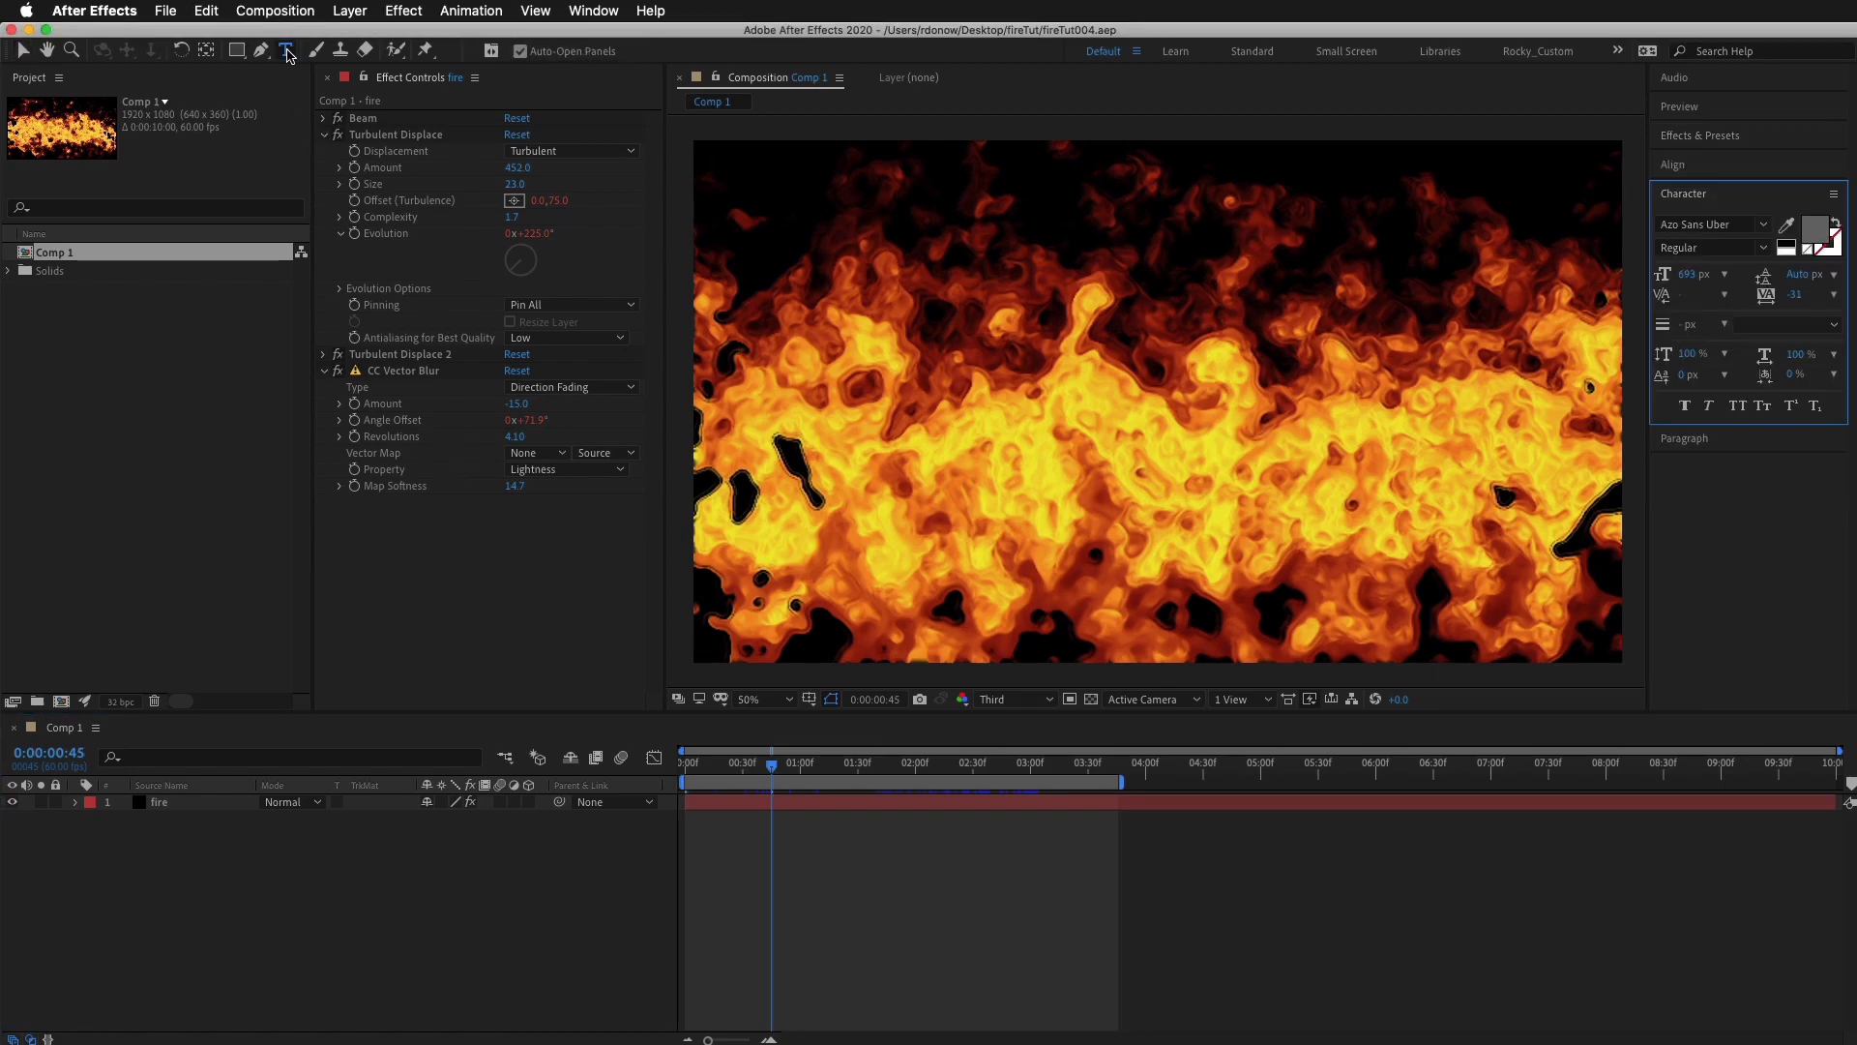
pyautogui.click(1161, 430)
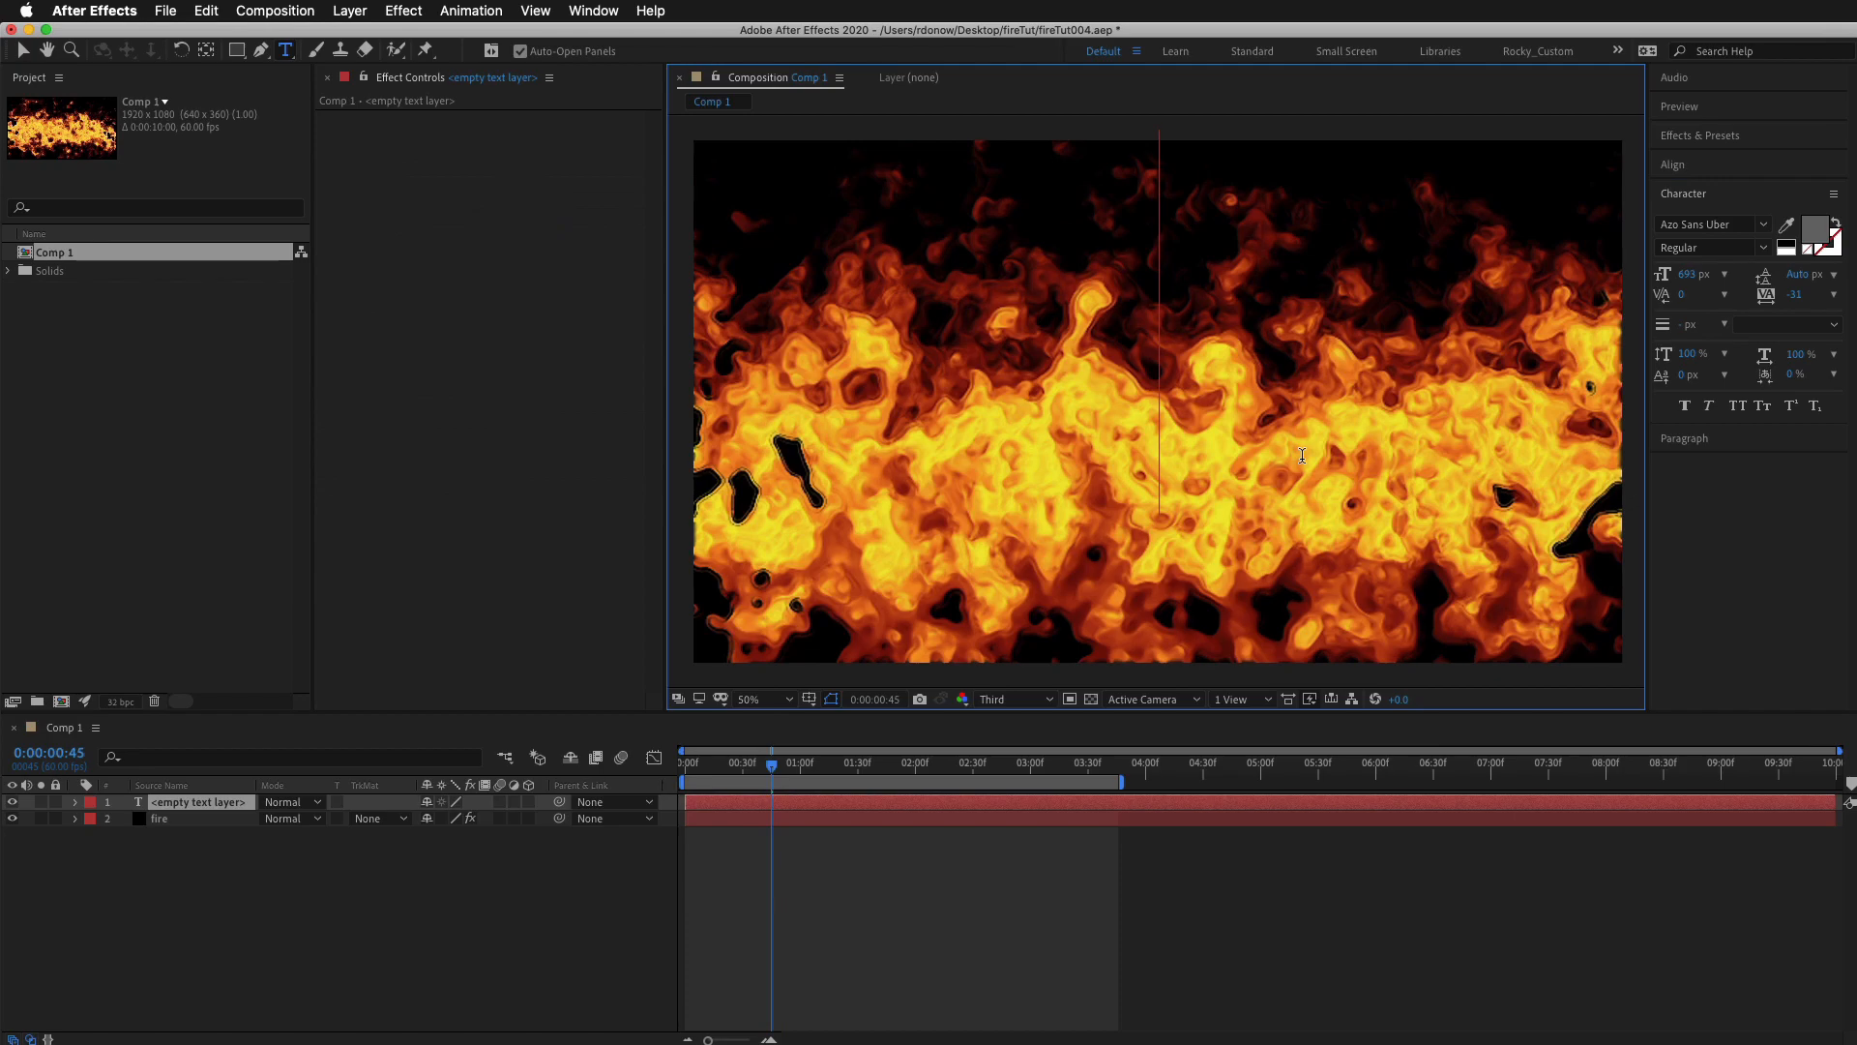
pyautogui.write('FIRE')
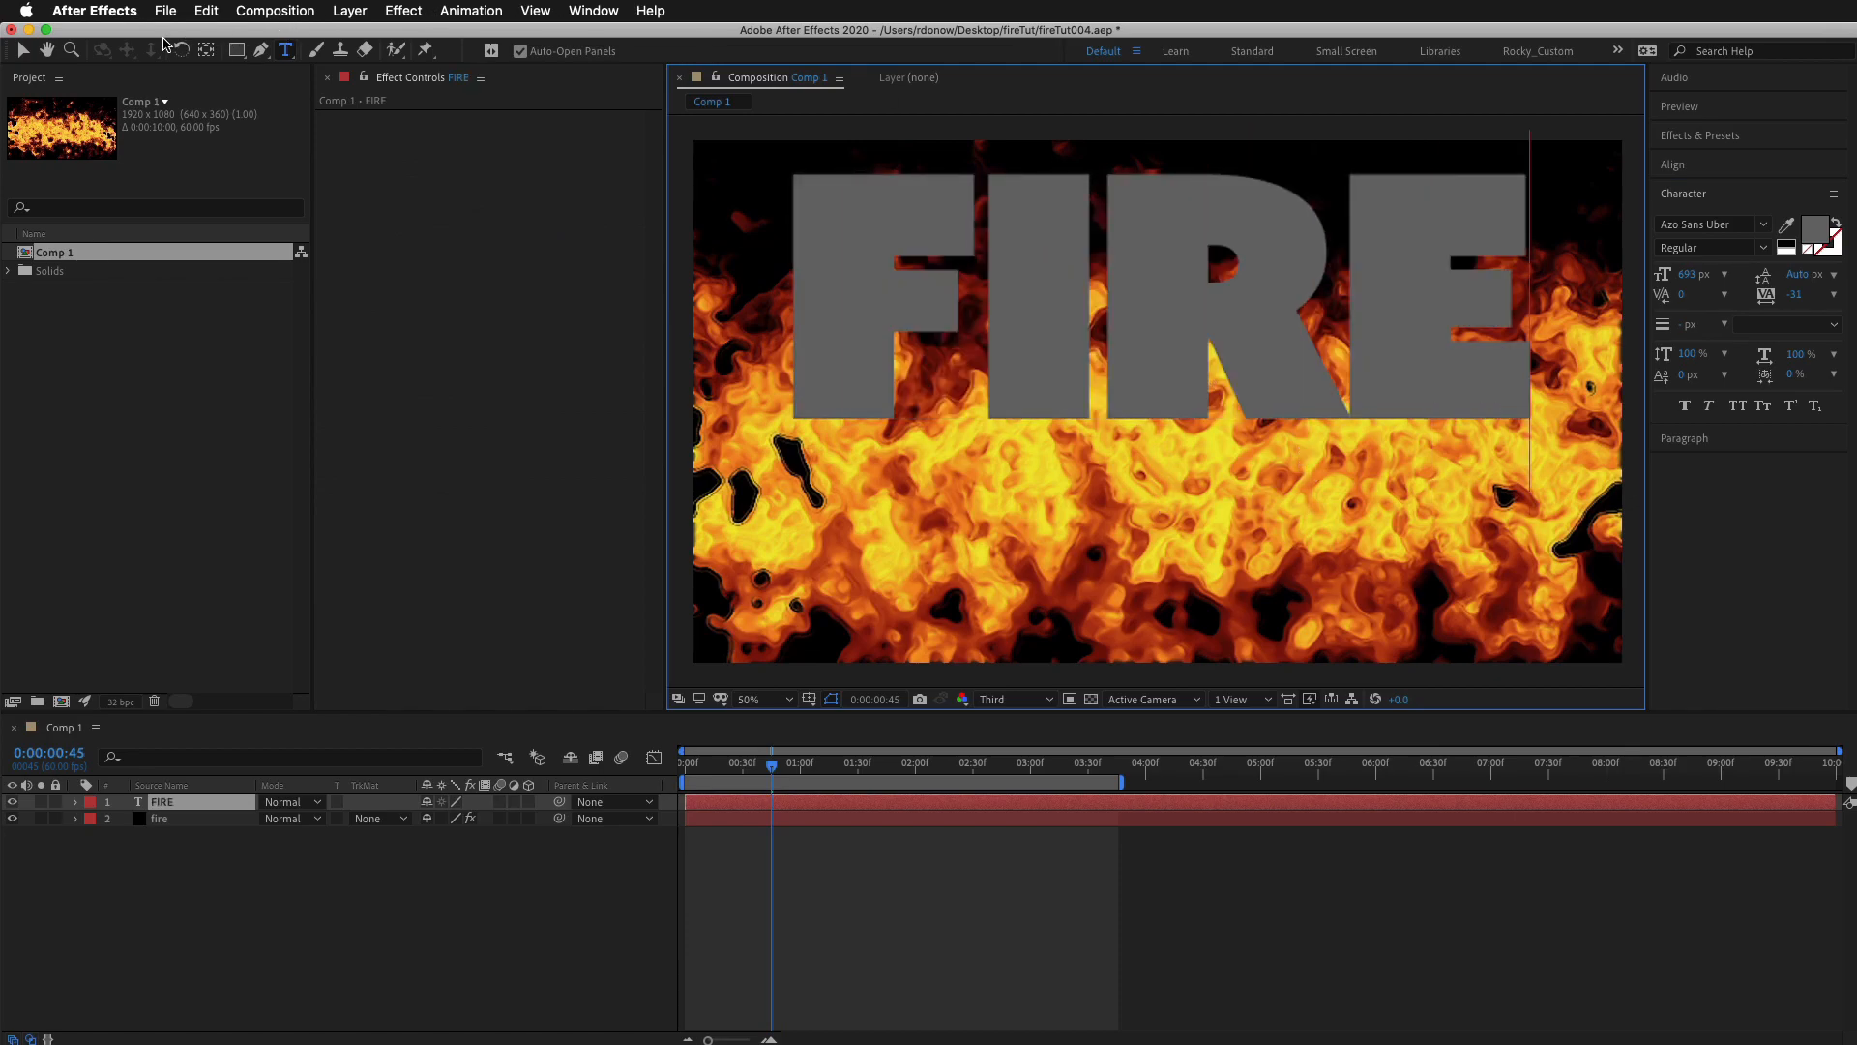
pyautogui.click(23, 50)
pyautogui.moveTo(1385, 287); pyautogui.dragTo(1391, 452)
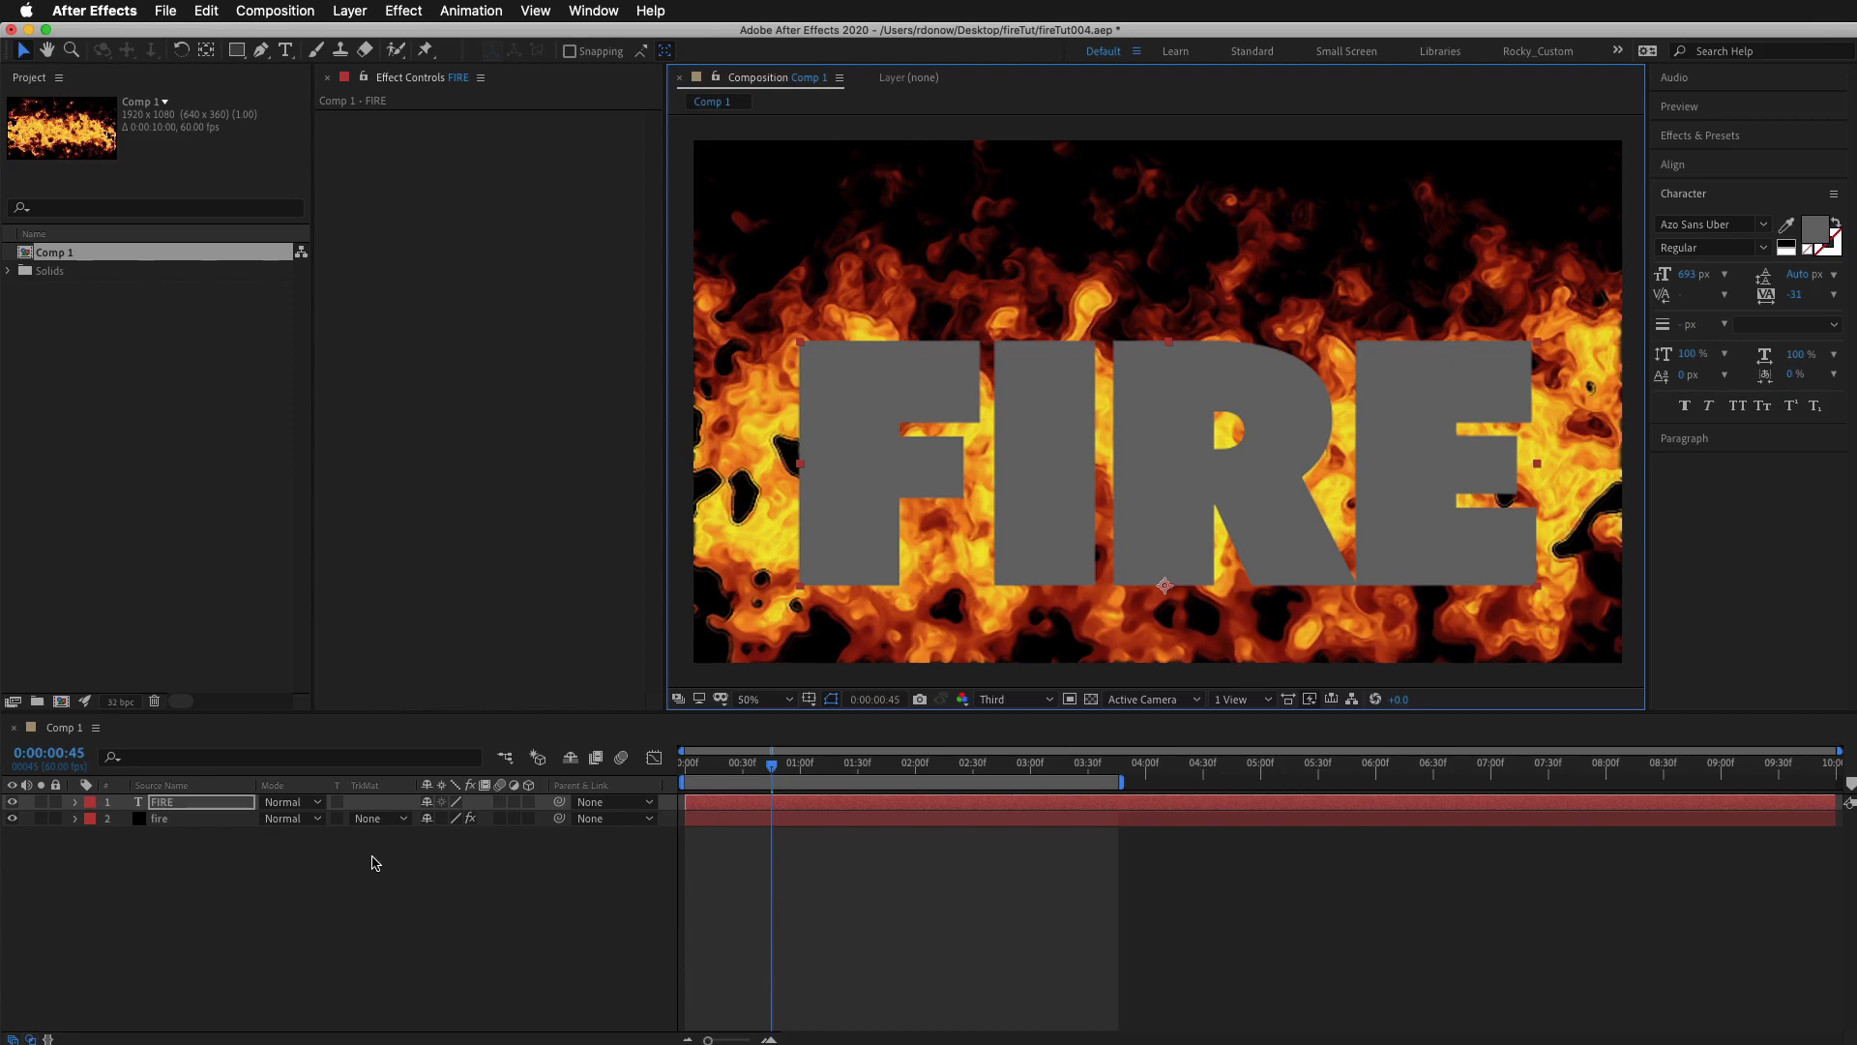
# Rename the fire layer as fireBase and set its track matte to Alpha Matte "FIRE".
pyautogui.click(160, 821)
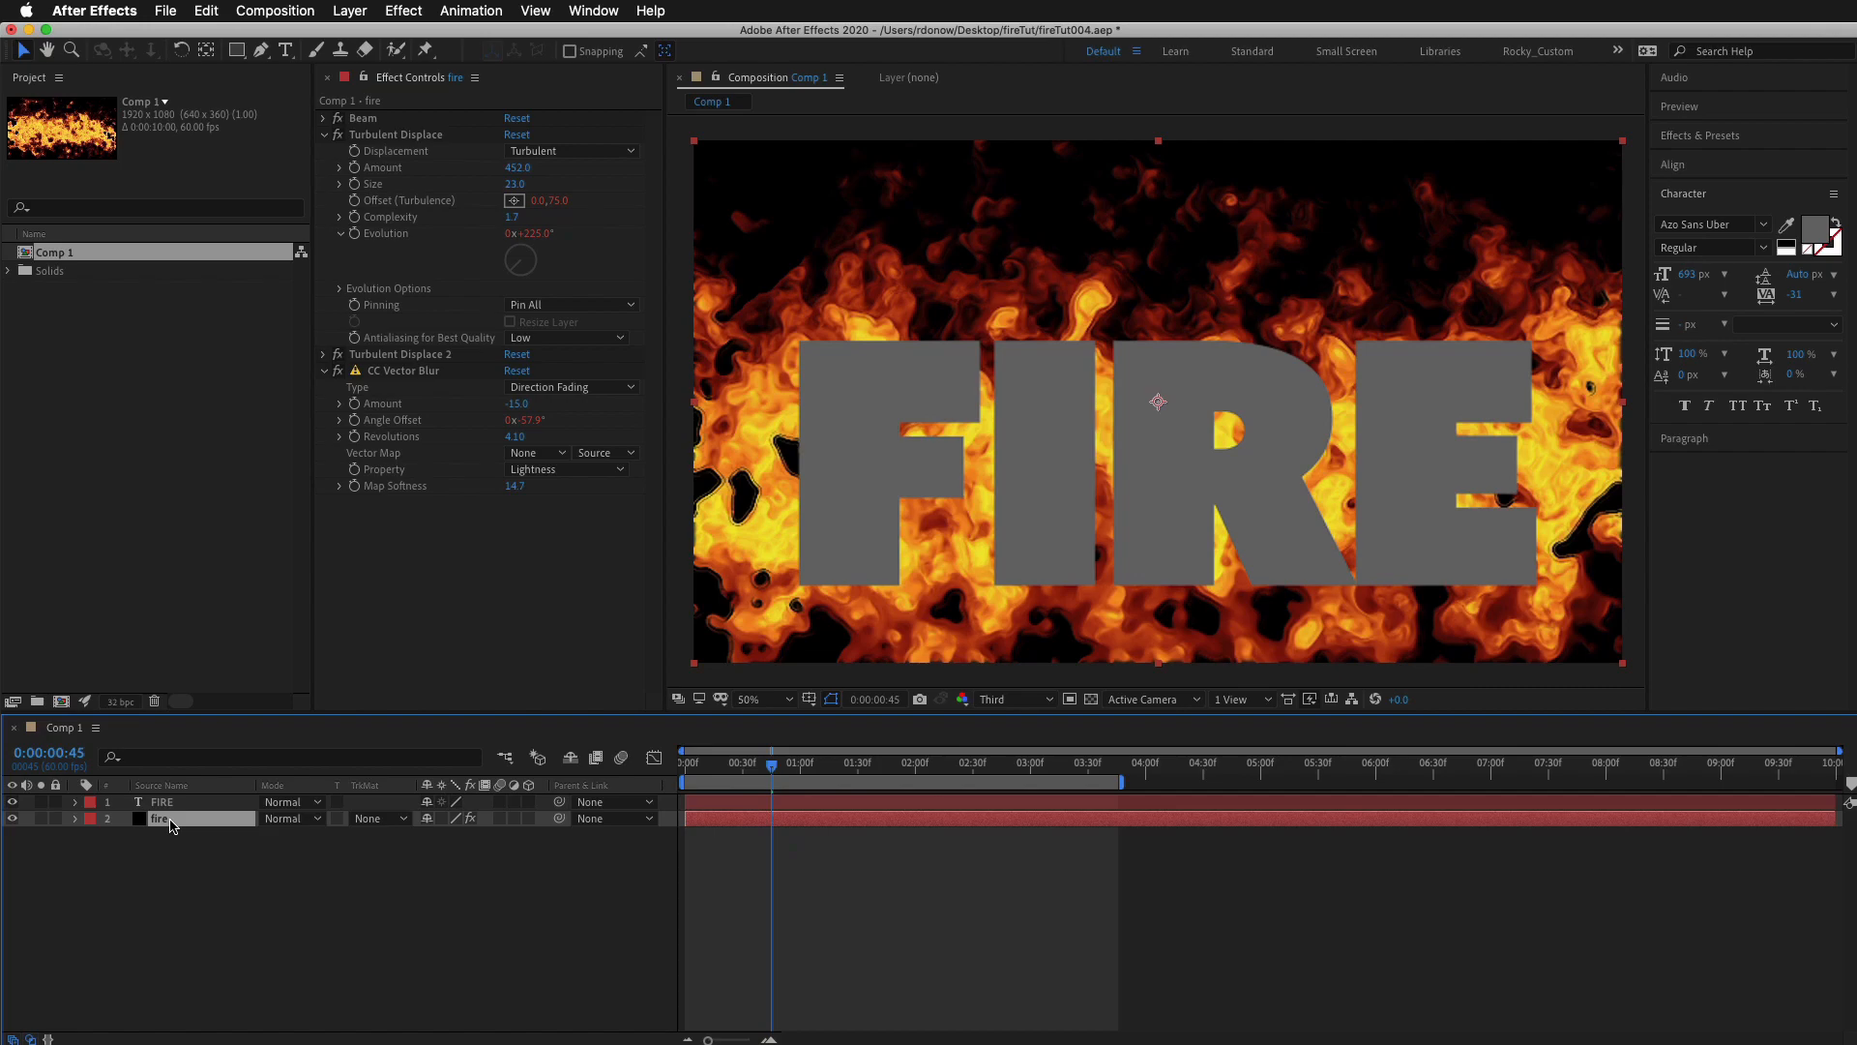
pyautogui.press('Return')
pyautogui.write('Base')
pyautogui.press('Return')
pyautogui.click(398, 821)
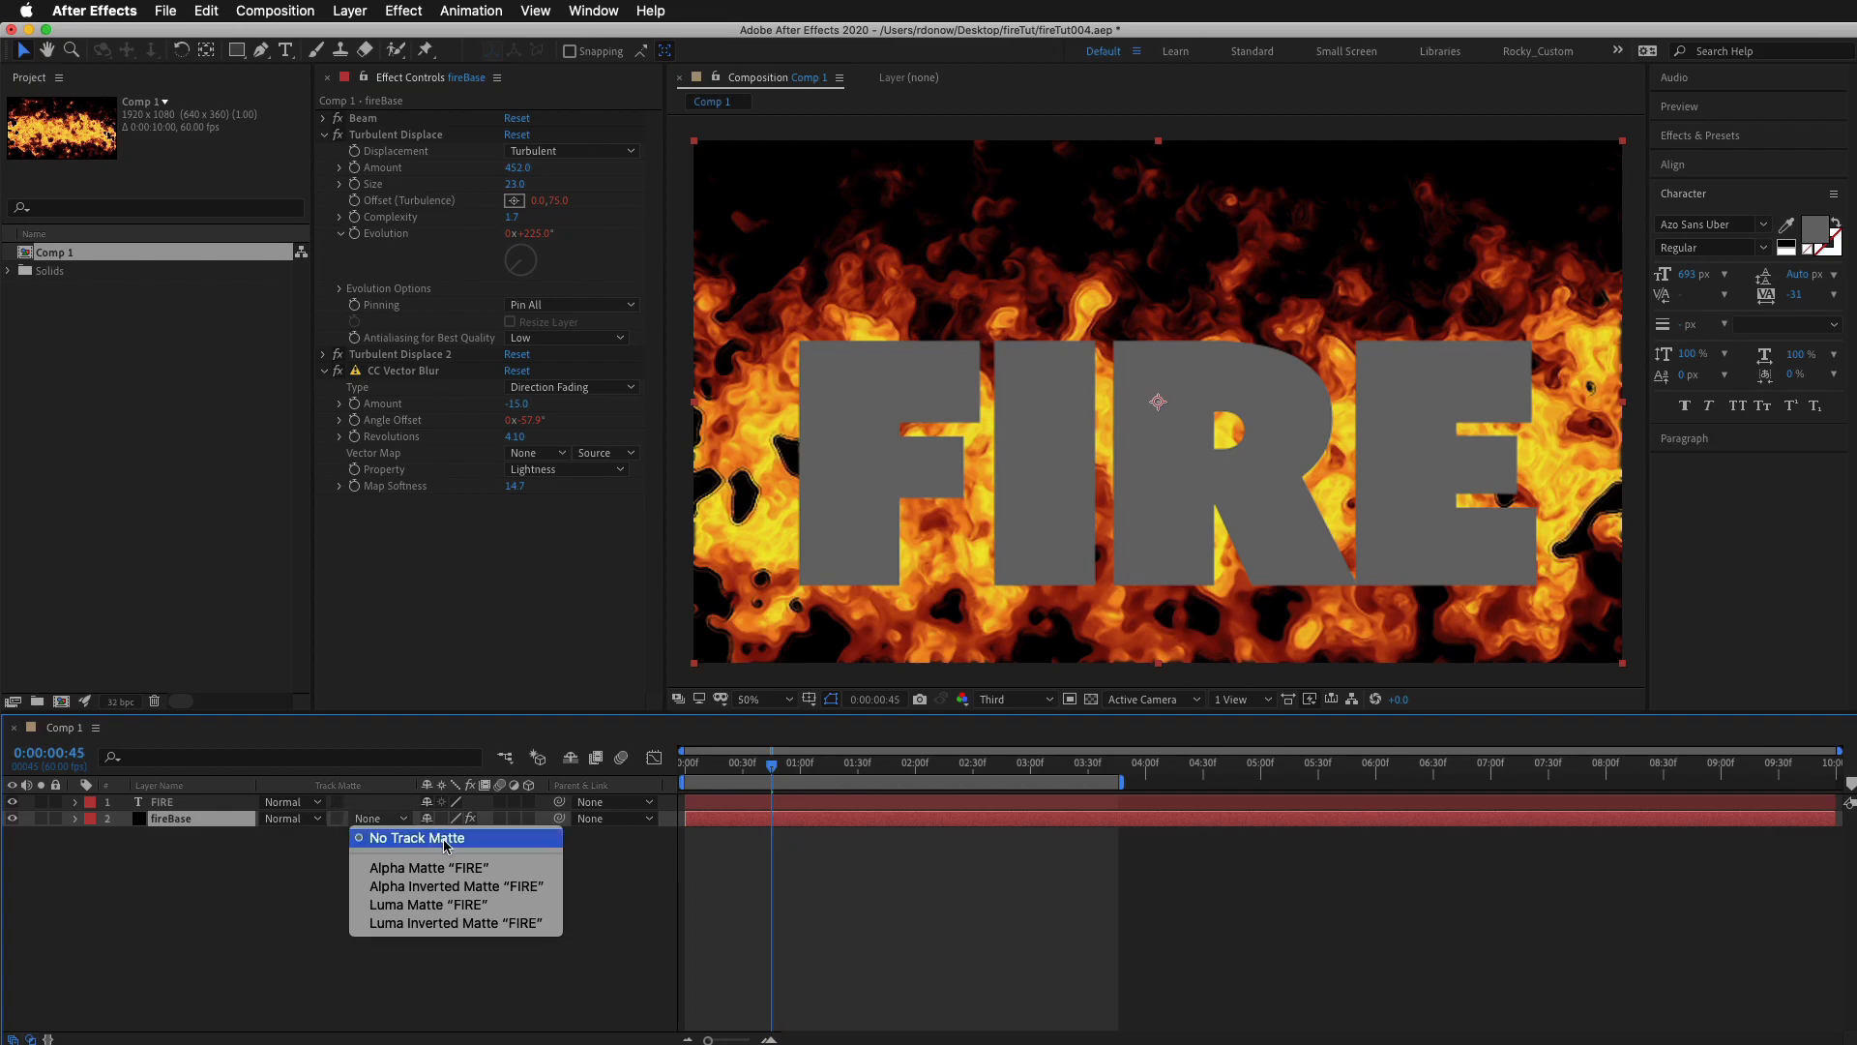
pyautogui.click(452, 868)
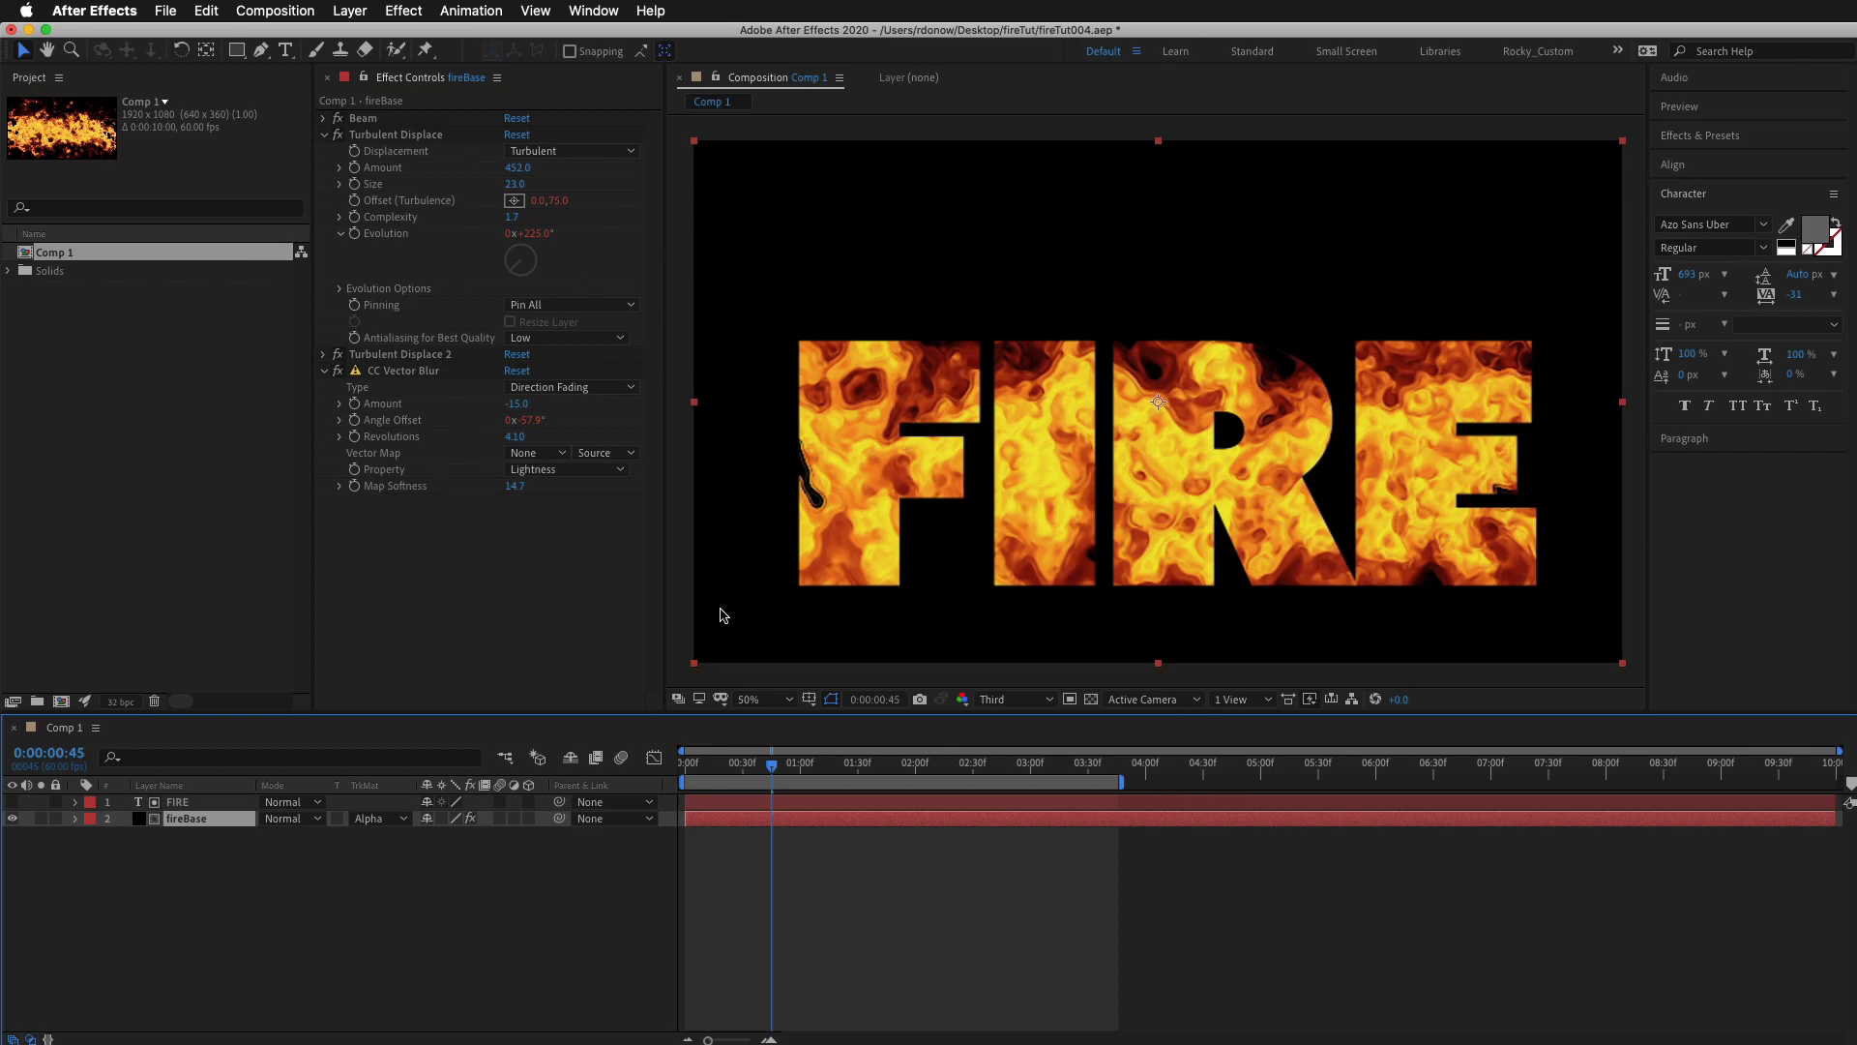
# Find the Displacement Map effect by searching for "disp" and apply it to the FIRE text layer.
pyautogui.click(175, 804)
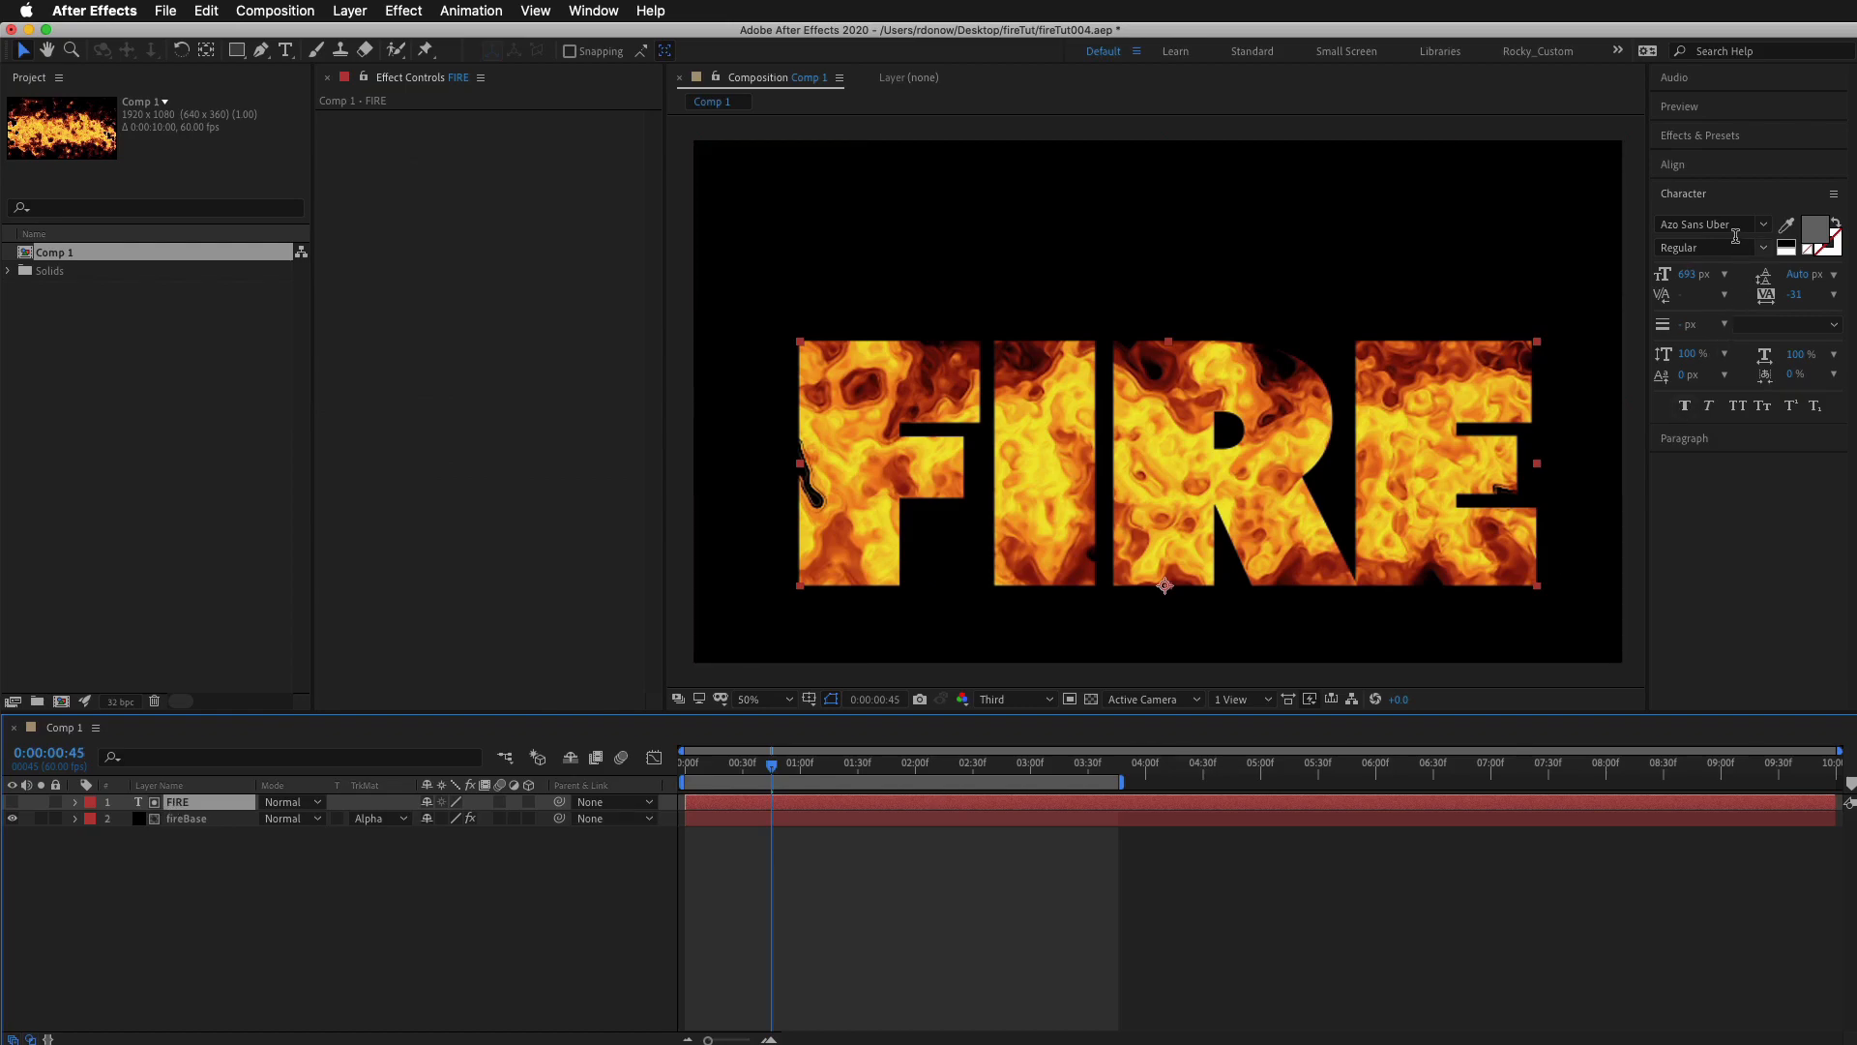
pyautogui.click(1715, 142)
pyautogui.click(1725, 160)
pyautogui.press('BackSpace')
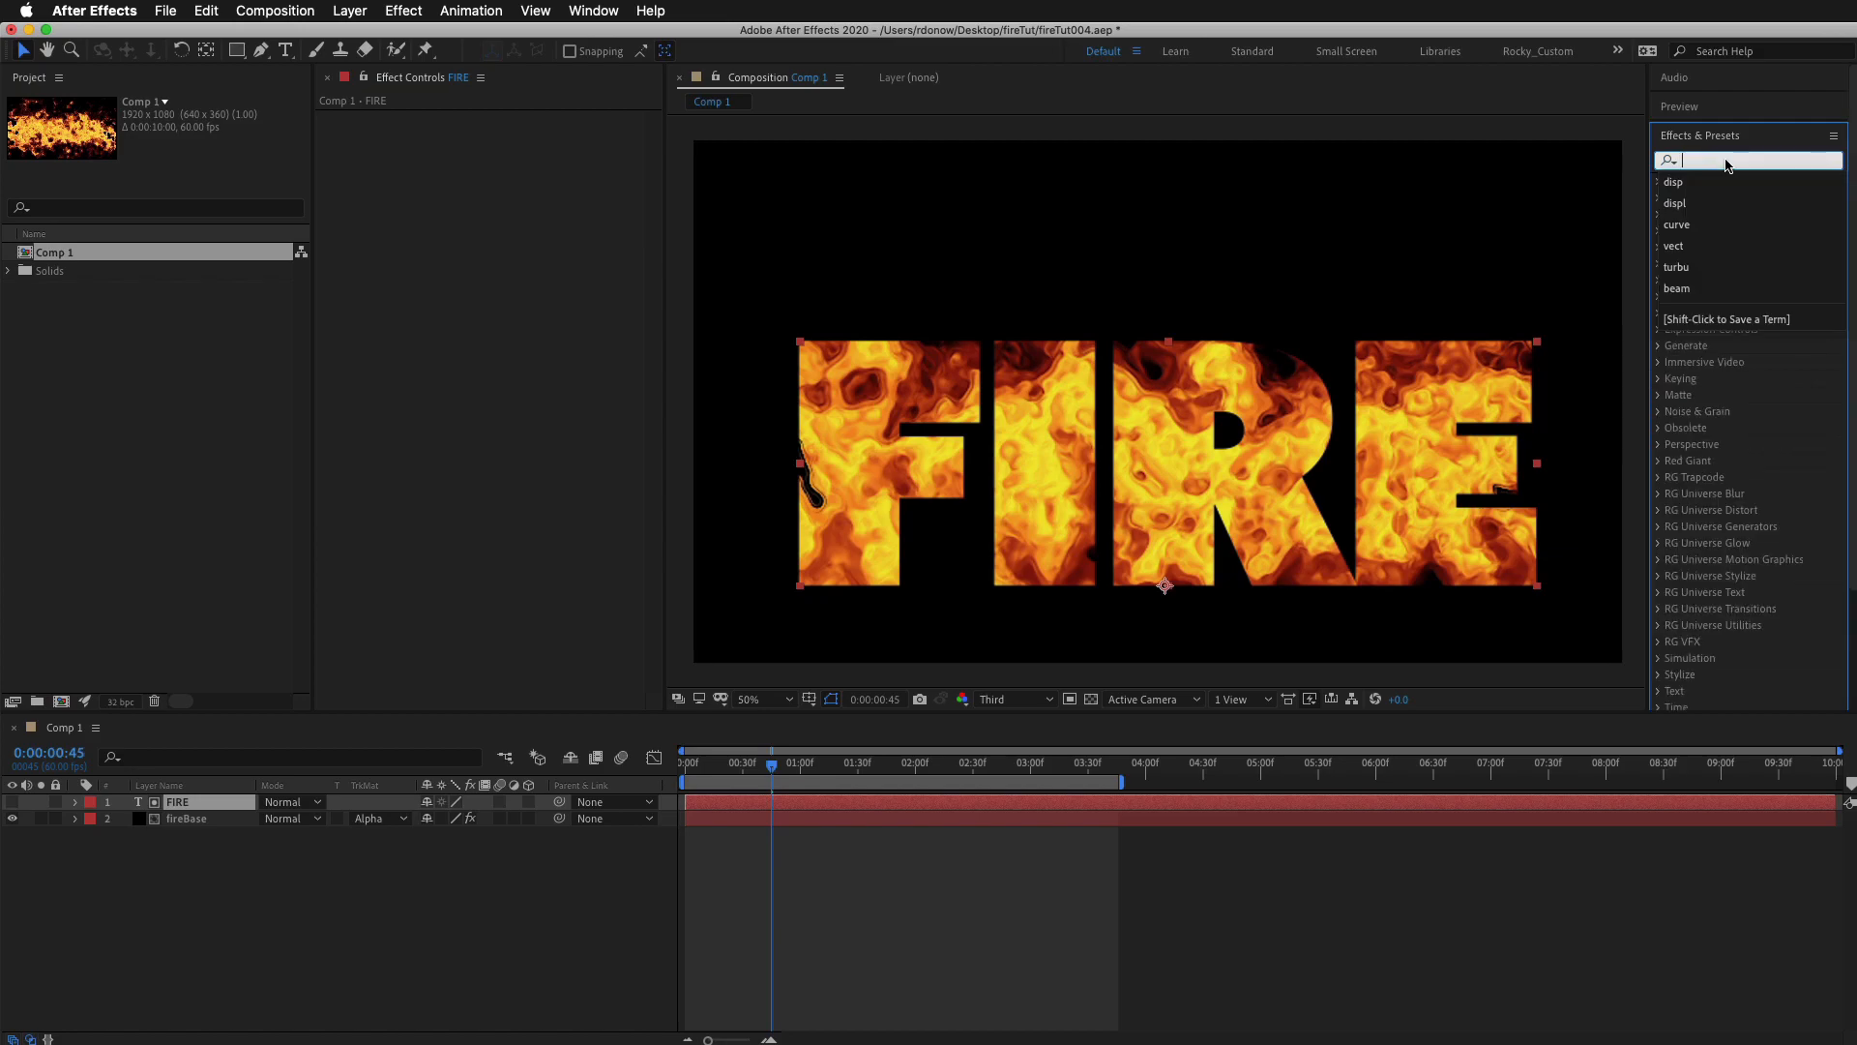
pyautogui.write('dis')
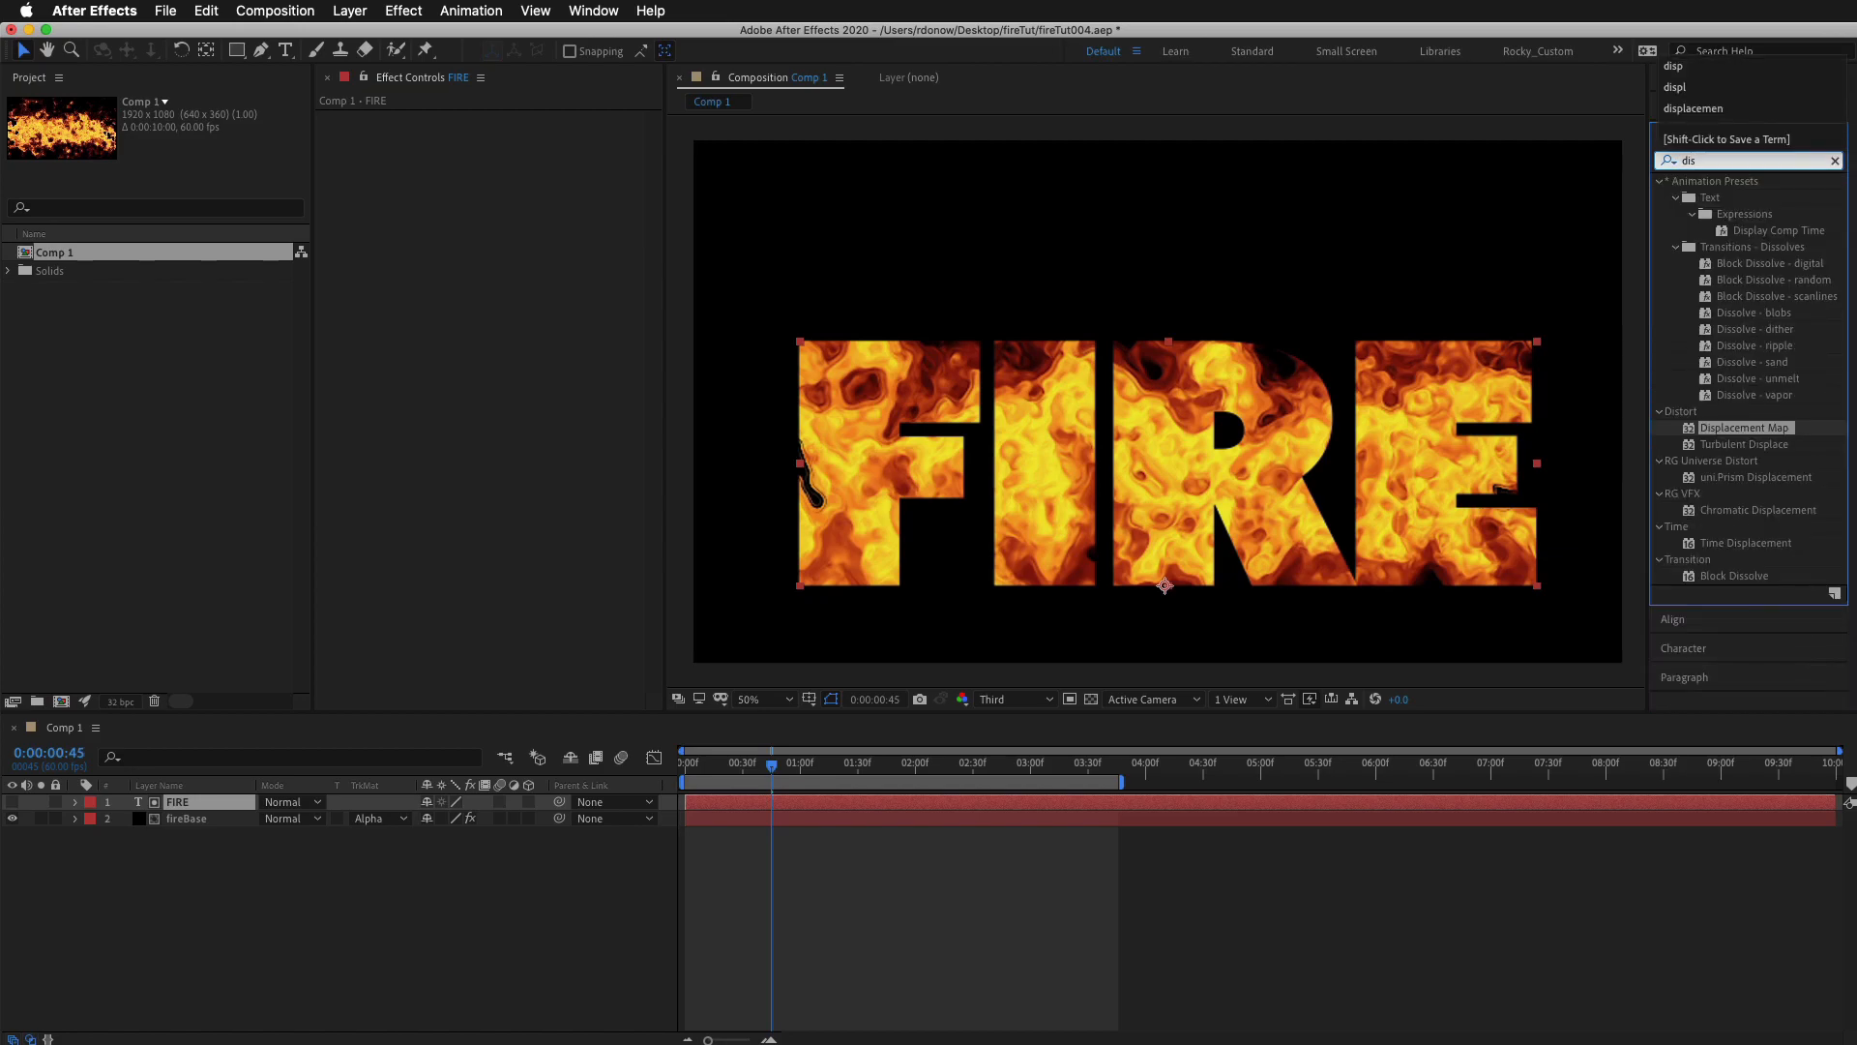
pyautogui.write('p')
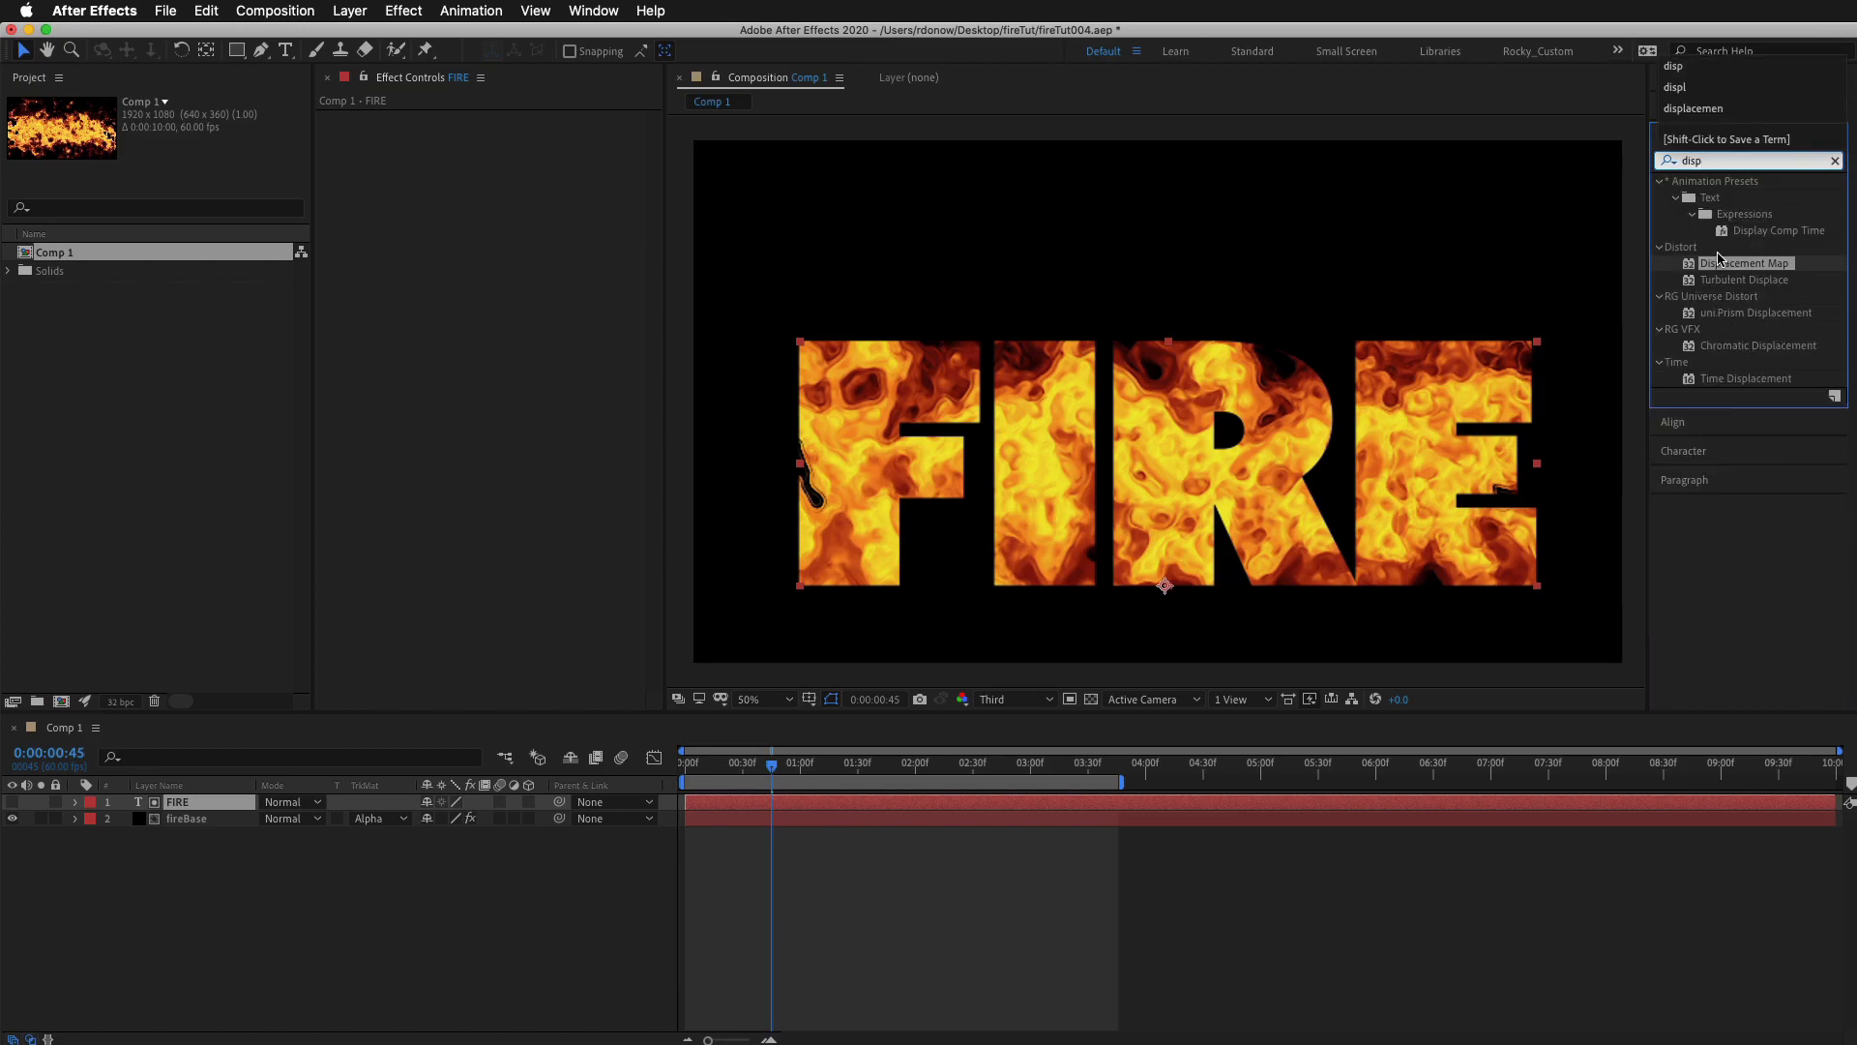
pyautogui.click(1685, 265)
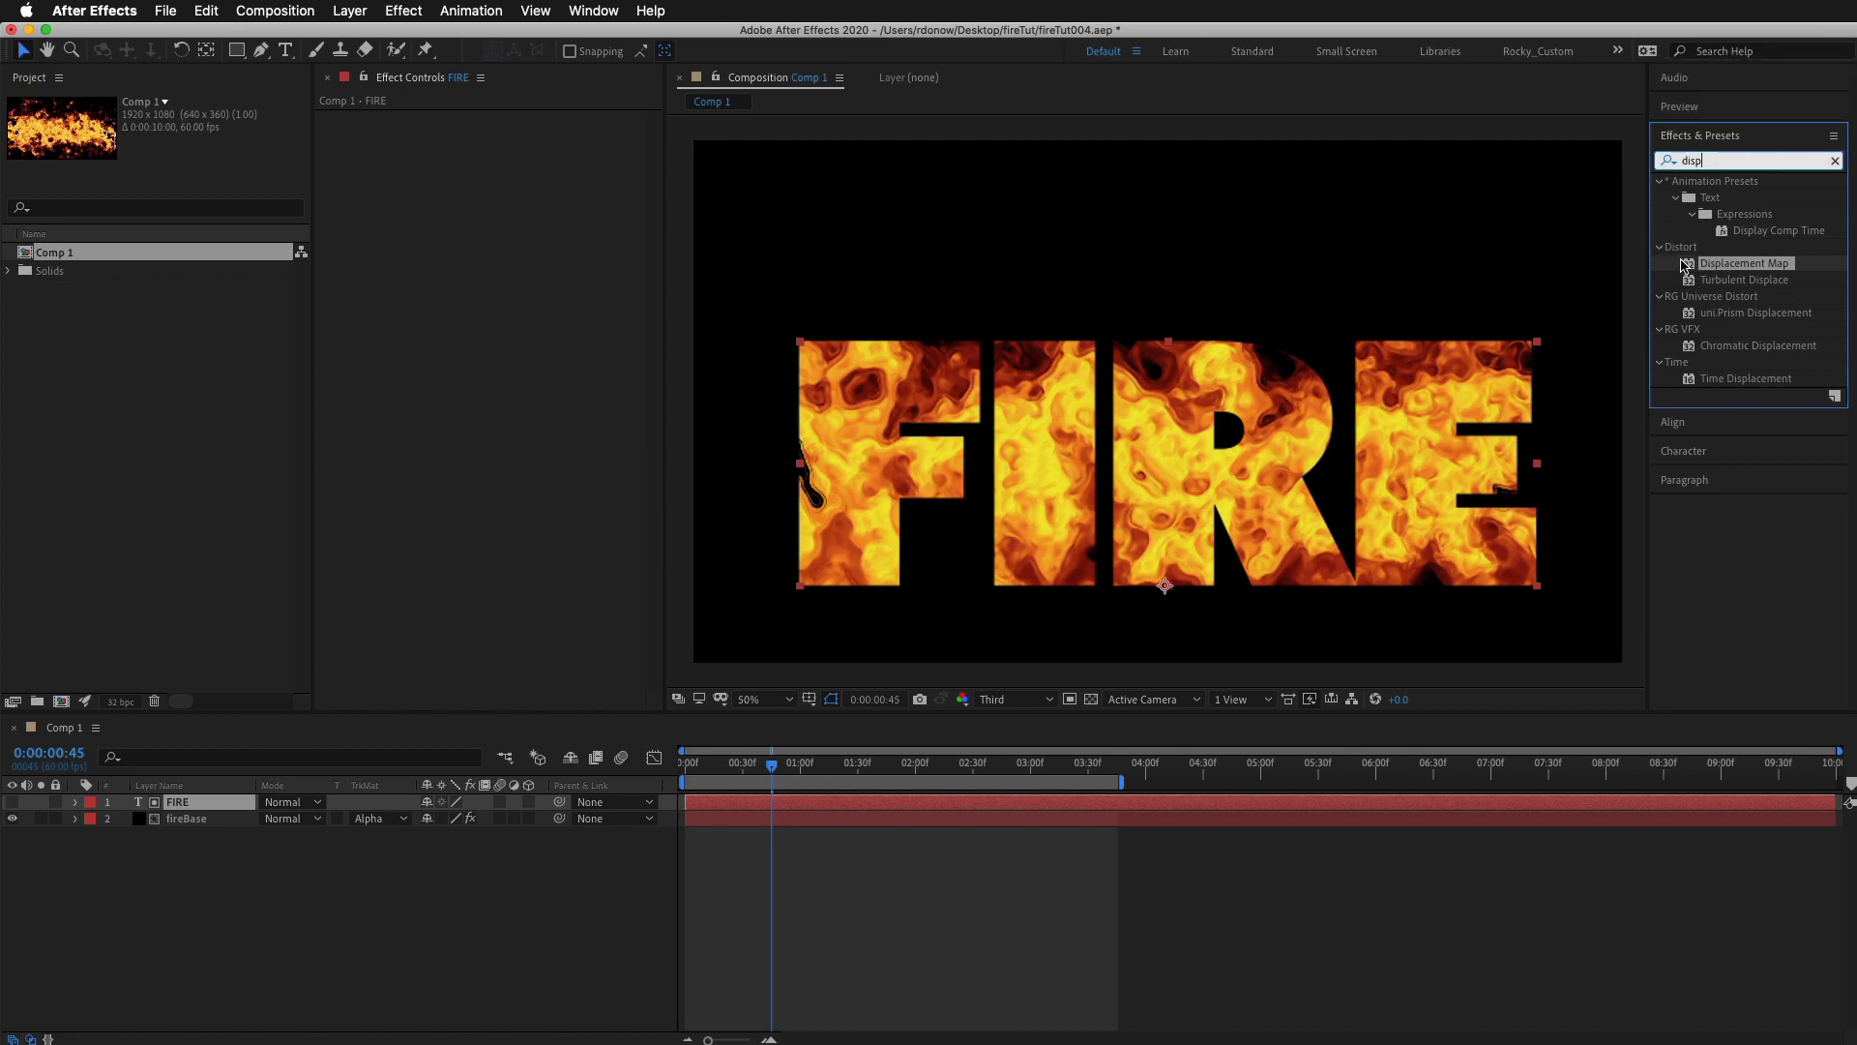
pyautogui.moveTo(1703, 271); pyautogui.dragTo(465, 412)
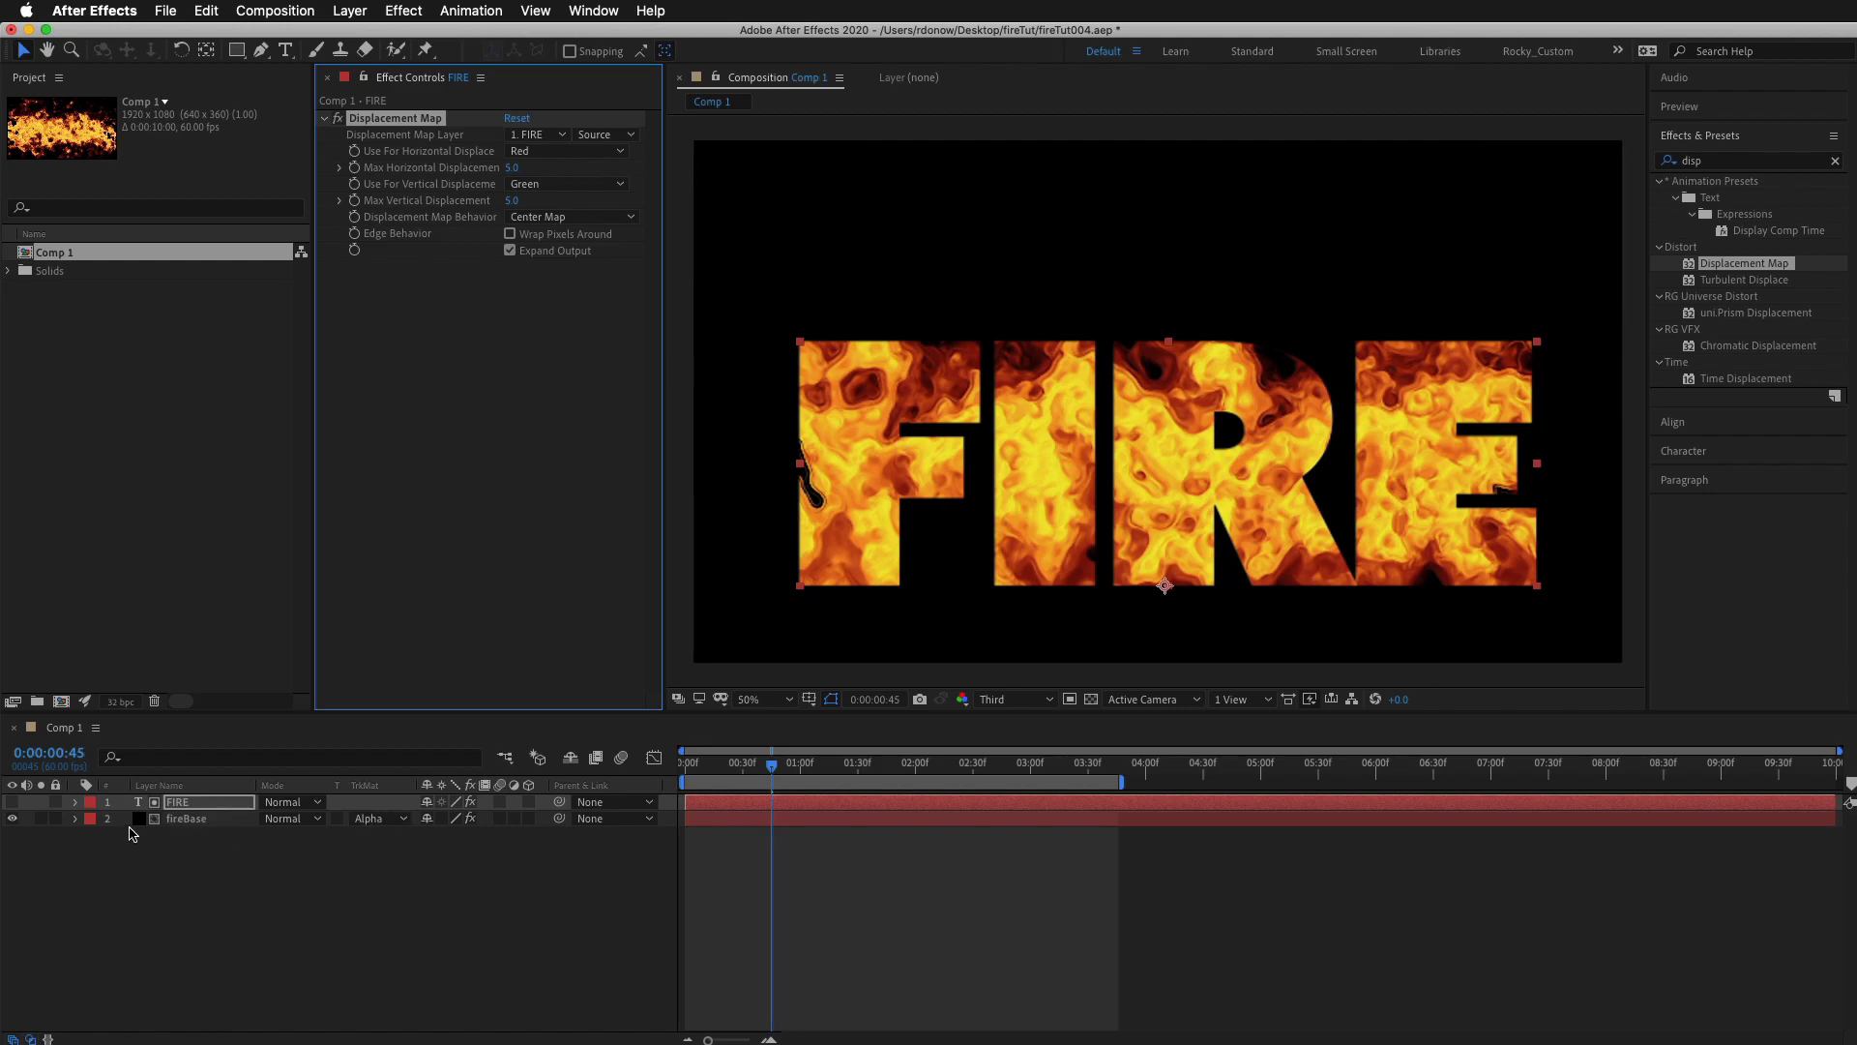
# Use fireBase with Effects & Masks as the displacement map layer and set maximum displacement to 2 horizontally and 20 vertically.
pyautogui.click(561, 136)
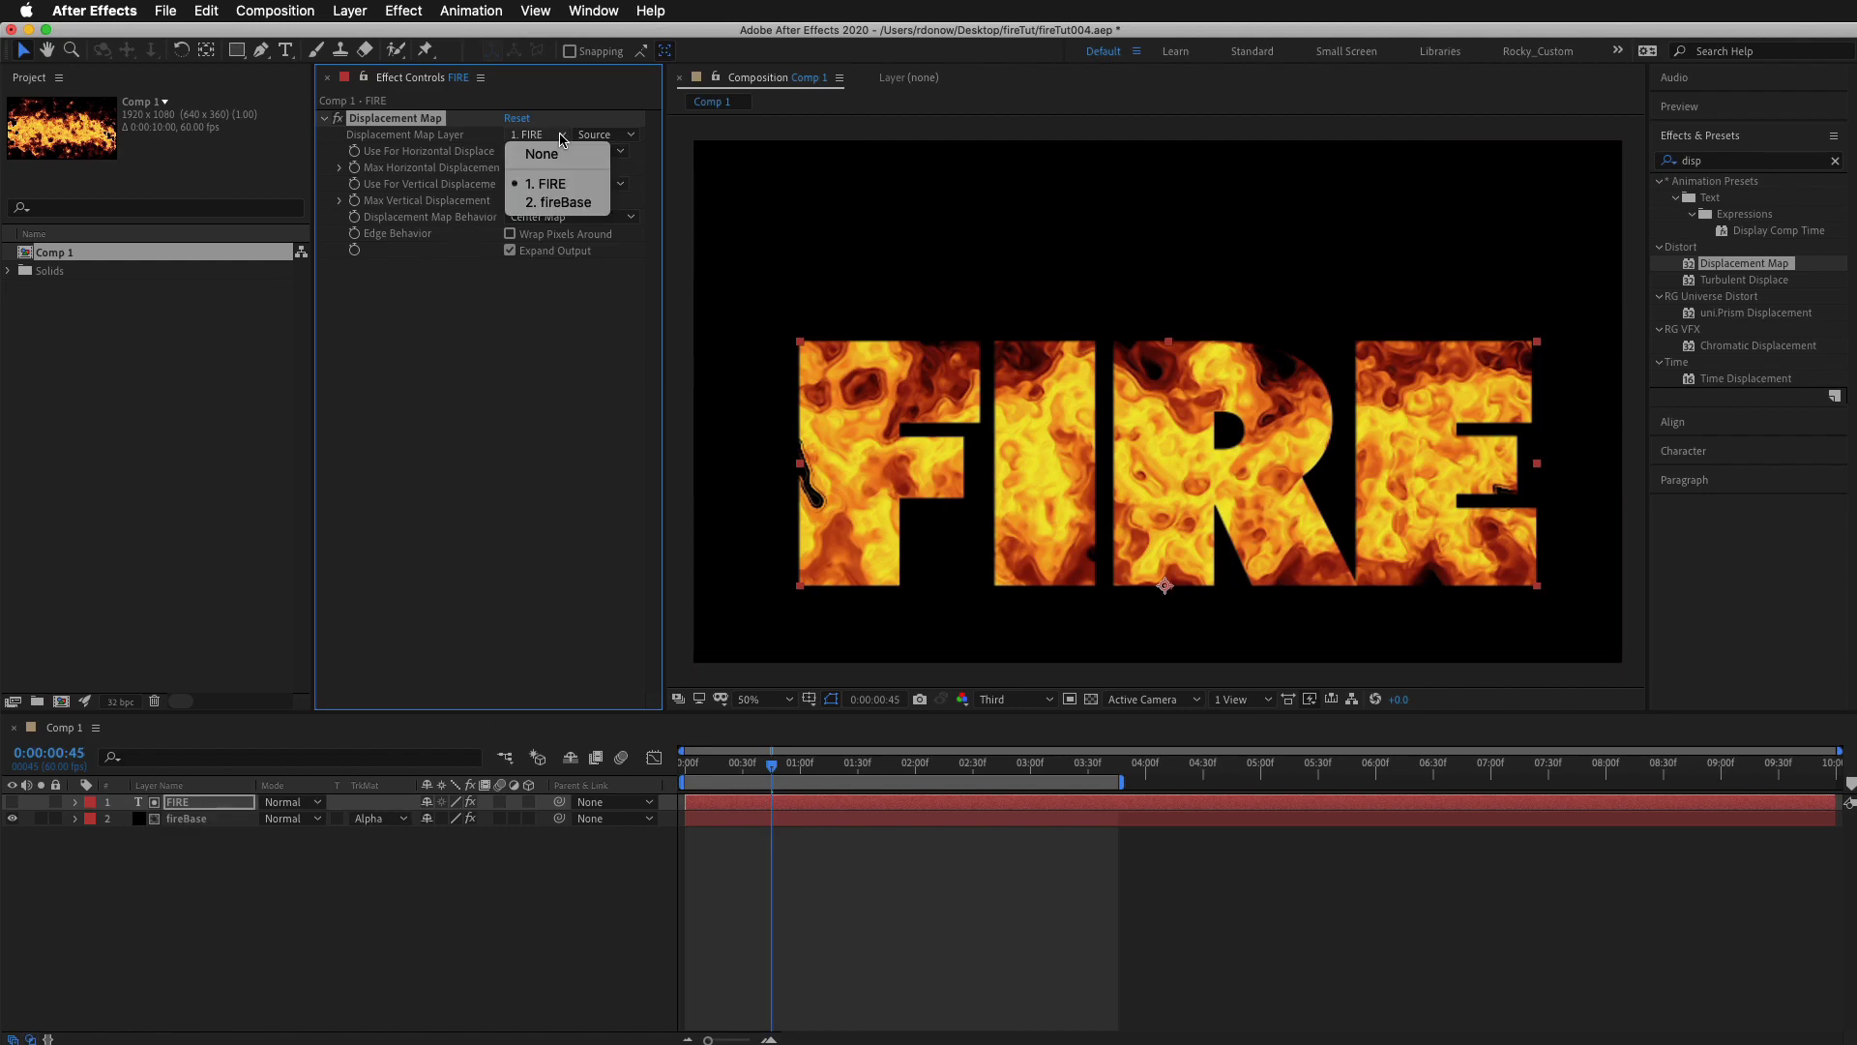
pyautogui.click(556, 203)
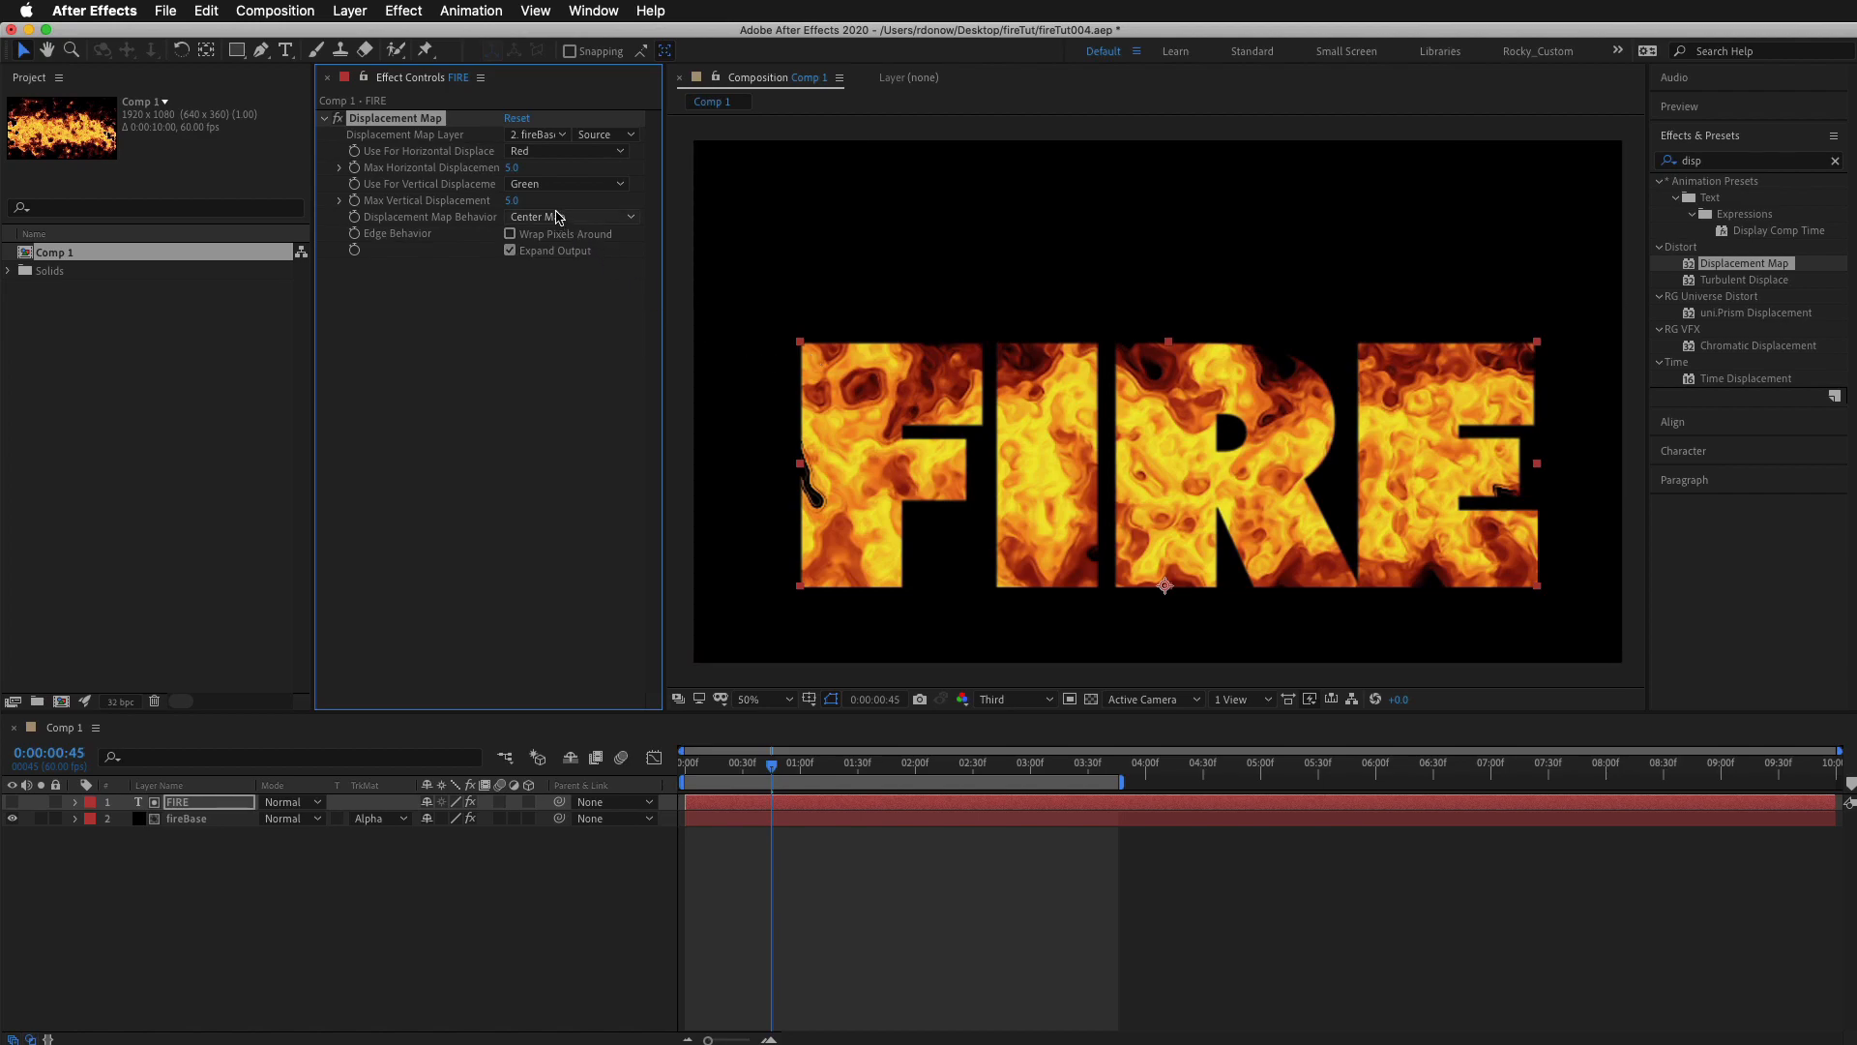
pyautogui.moveTo(511, 167)
pyautogui.mouseDown()
pyautogui.moveTo(613, 166)
pyautogui.moveTo(529, 182)
pyautogui.mouseUp()
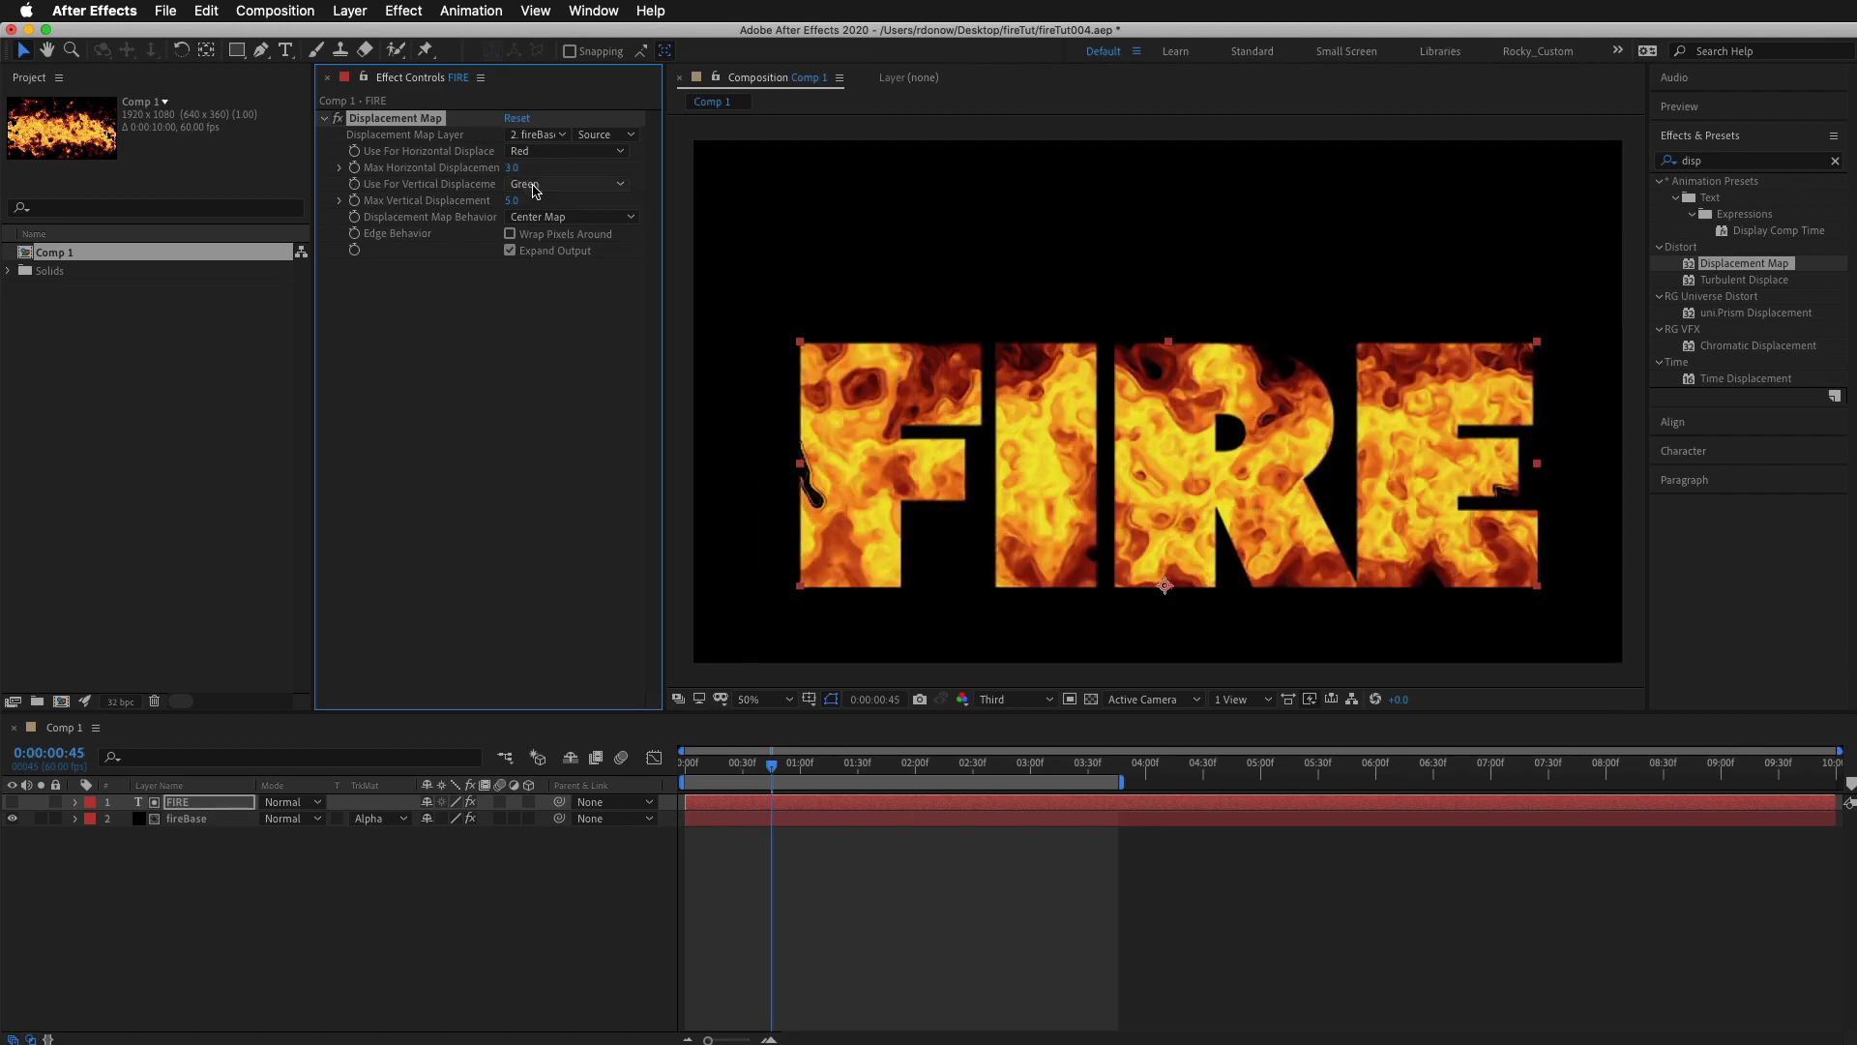
pyautogui.click(611, 137)
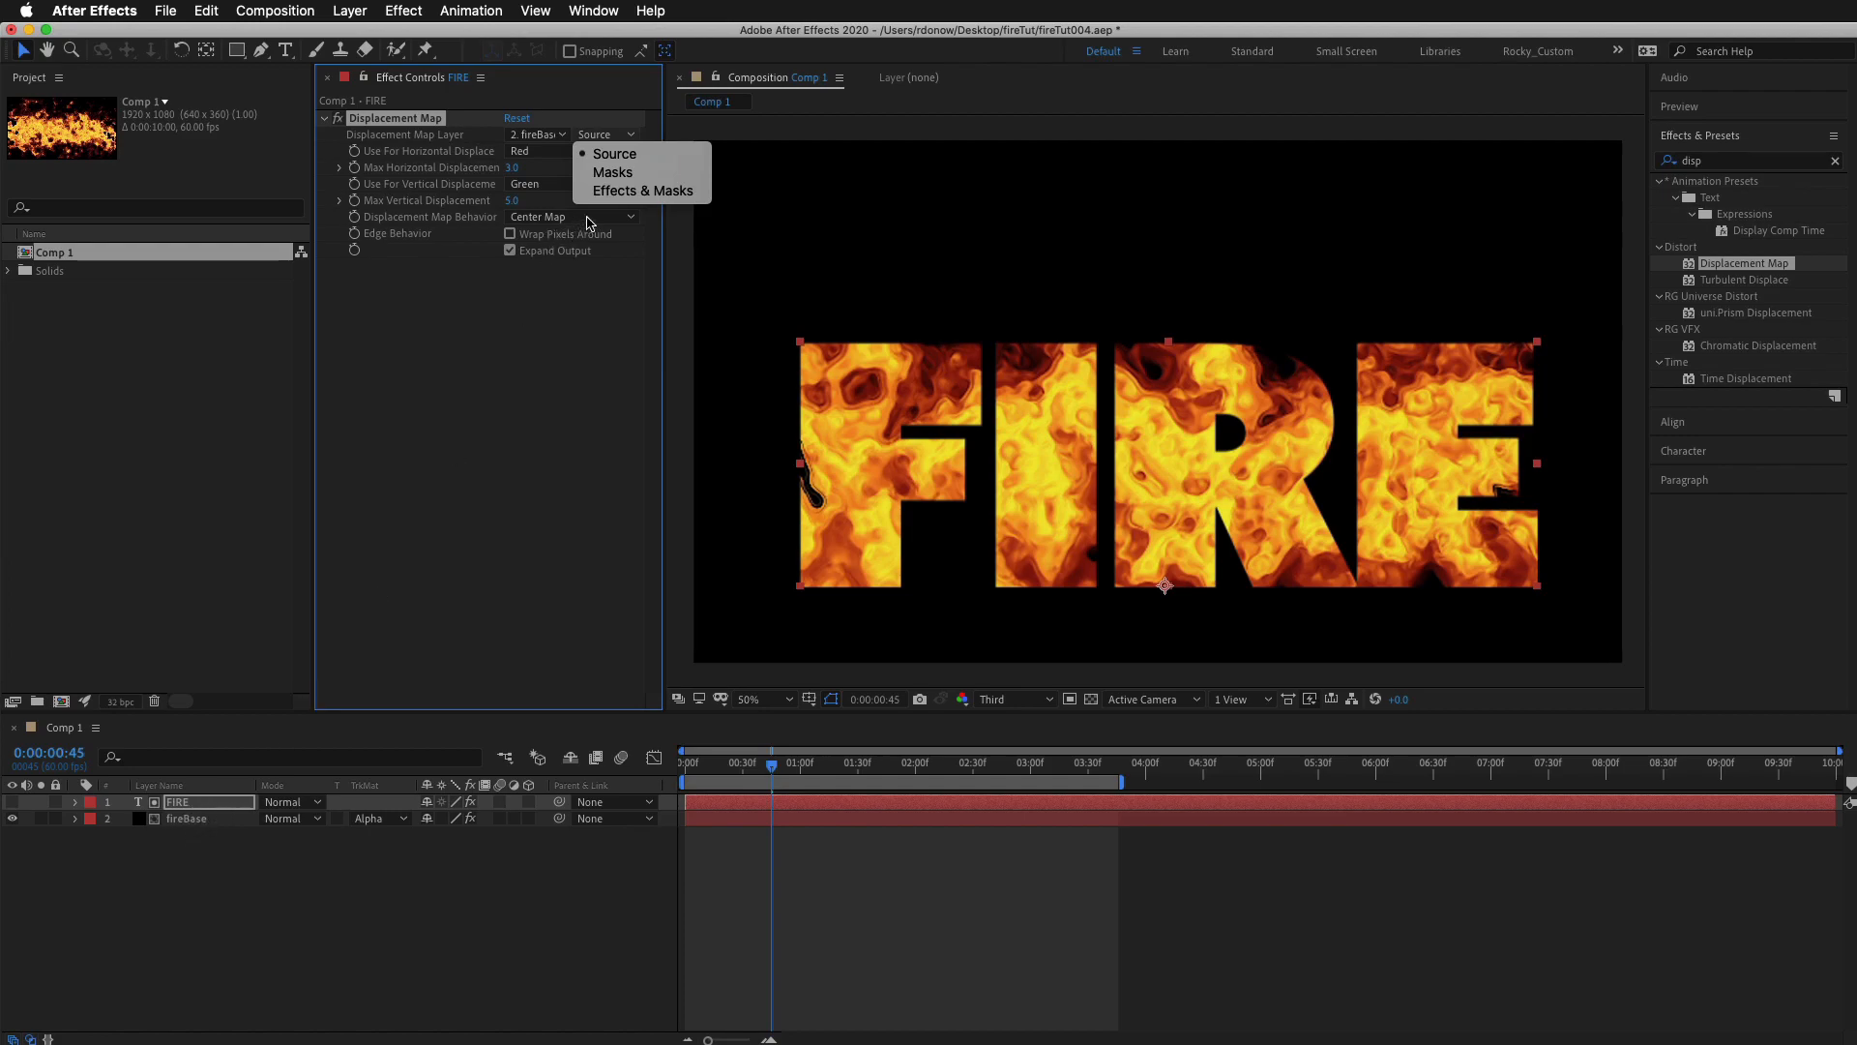
pyautogui.click(630, 191)
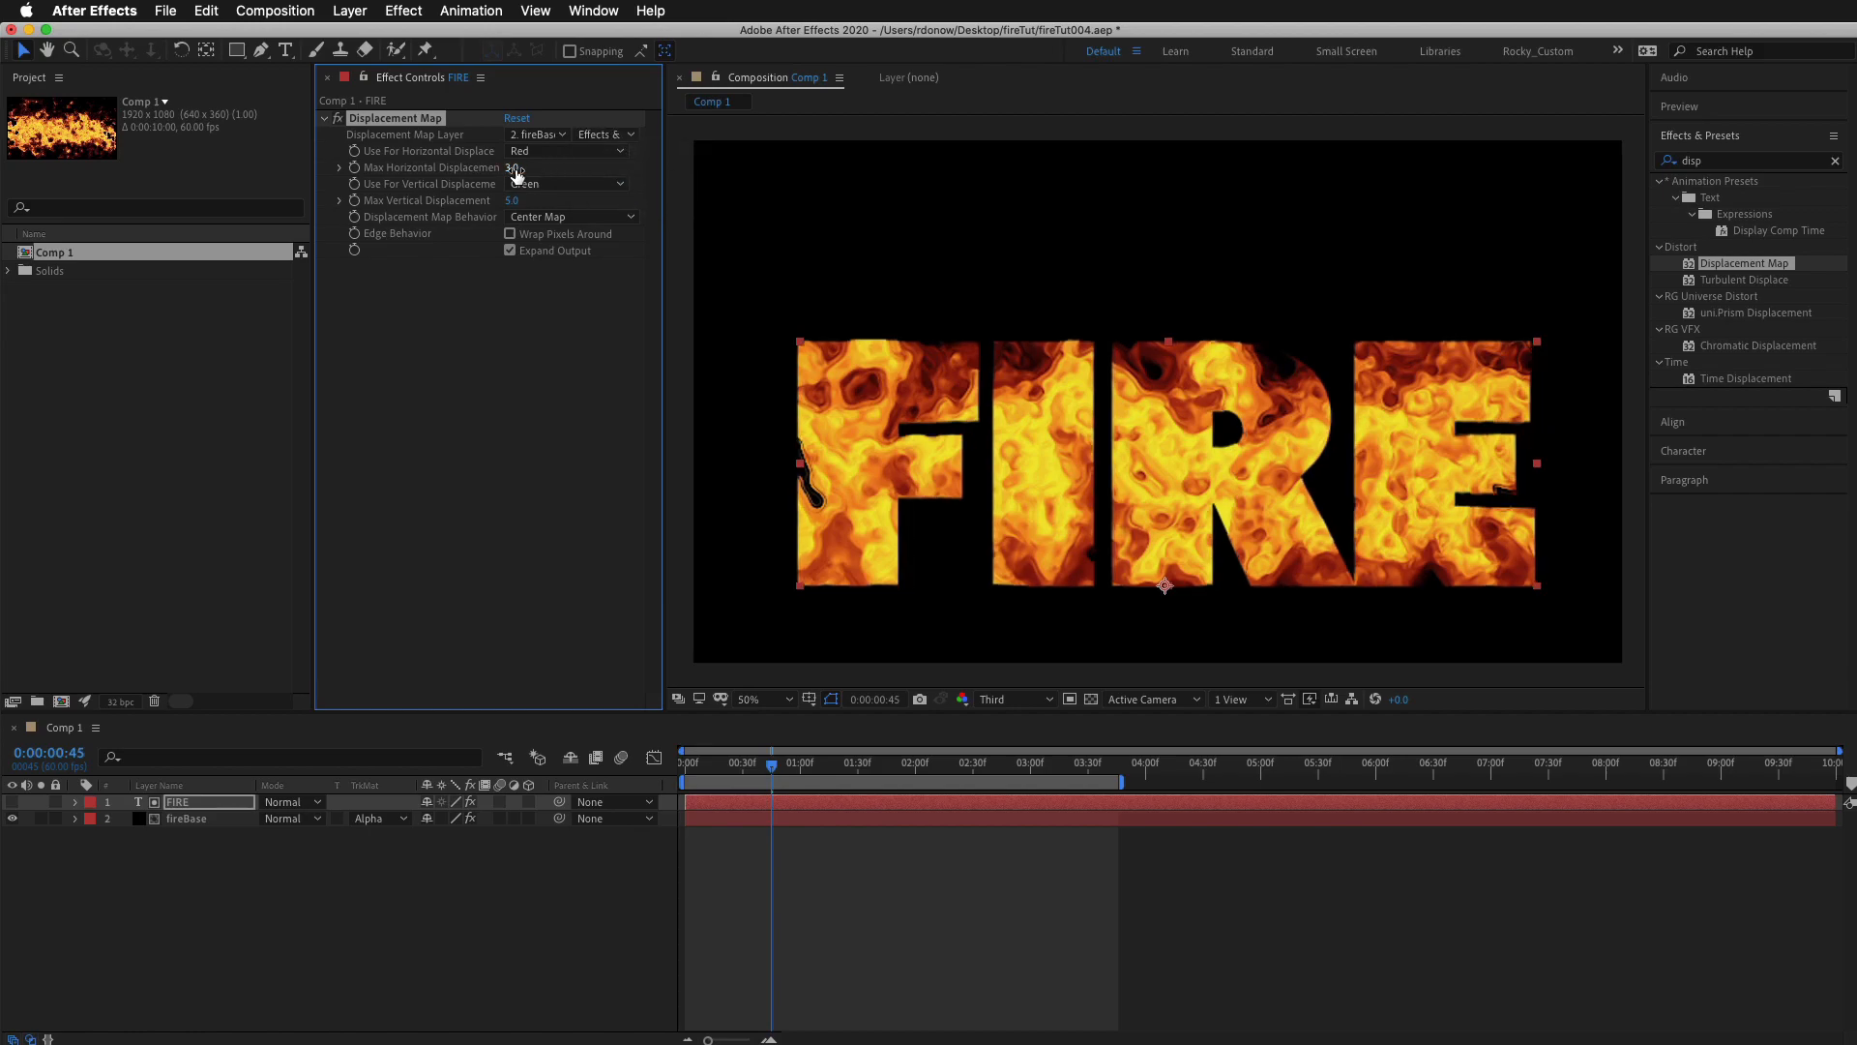
pyautogui.moveTo(516, 175)
pyautogui.mouseDown()
pyautogui.moveTo(492, 171)
pyautogui.moveTo(567, 201)
pyautogui.moveTo(528, 201)
pyautogui.mouseUp()
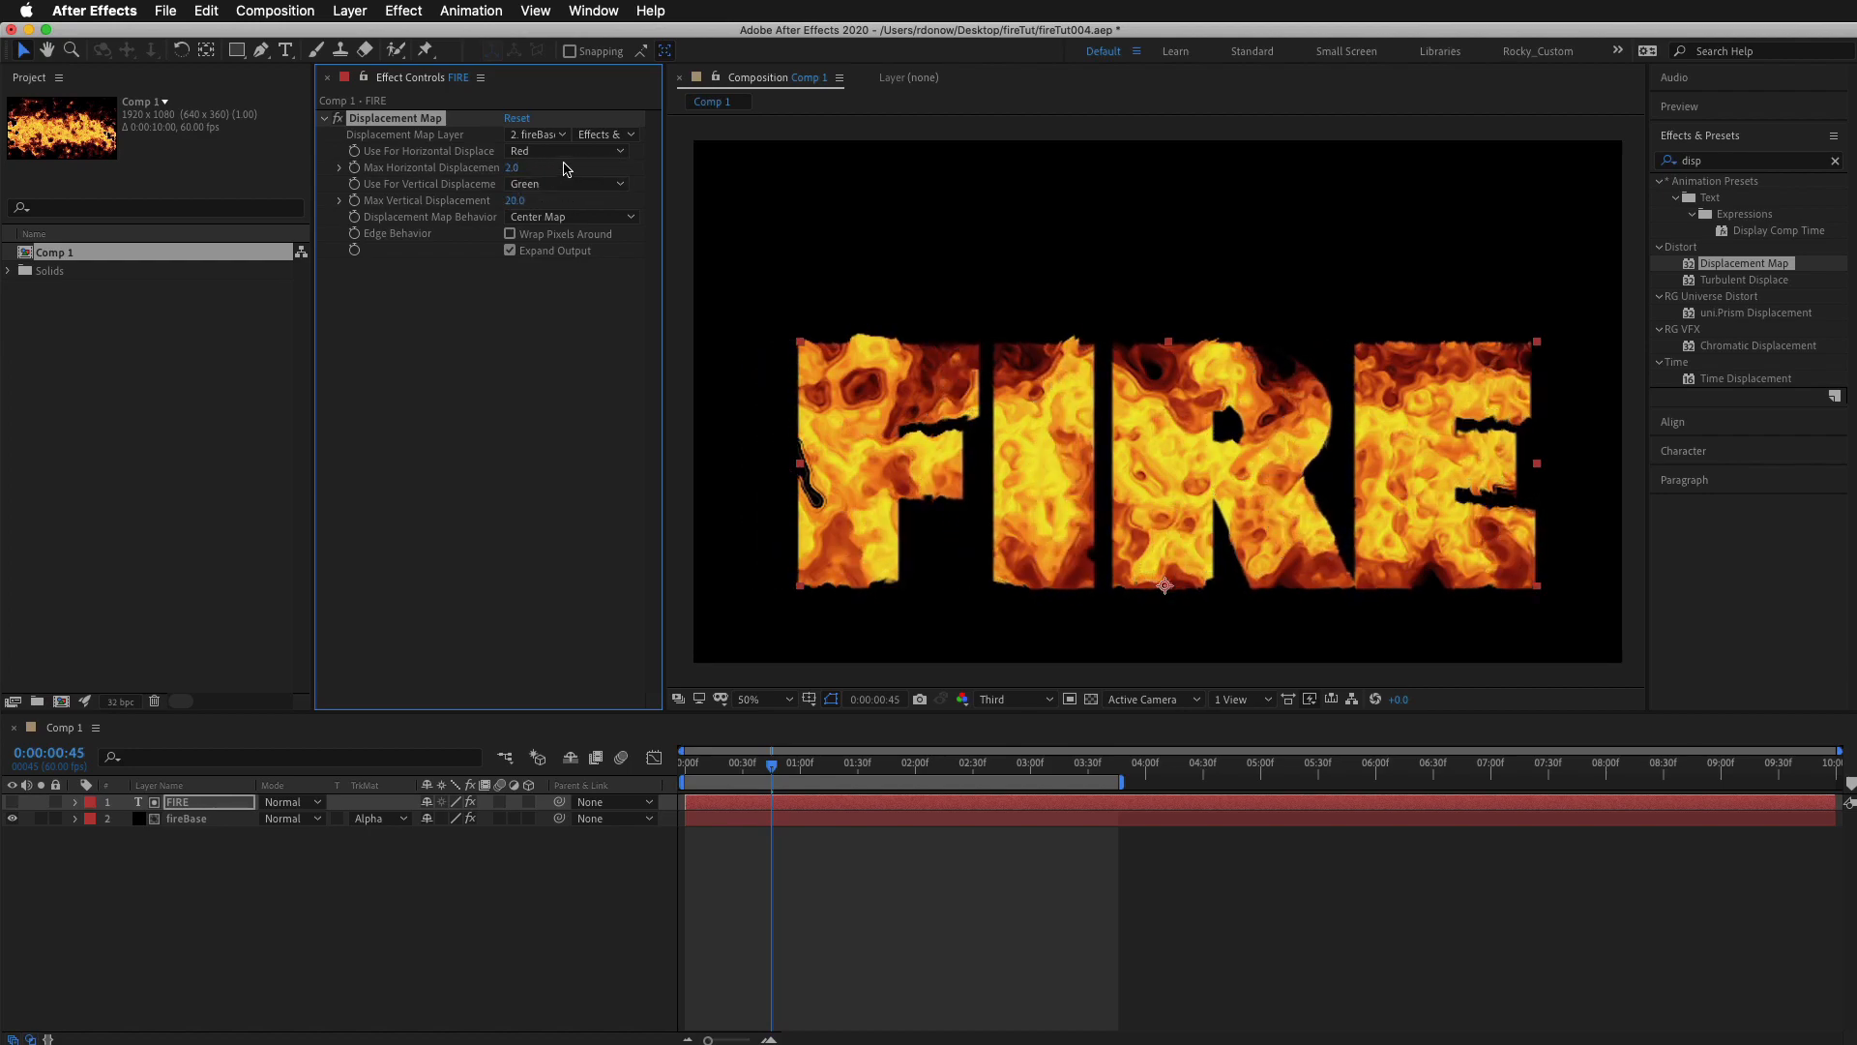
# Set both displacement channels to Alpha, with maximum displacement of -8 horizontally and 21 vertically.
pyautogui.click(558, 153)
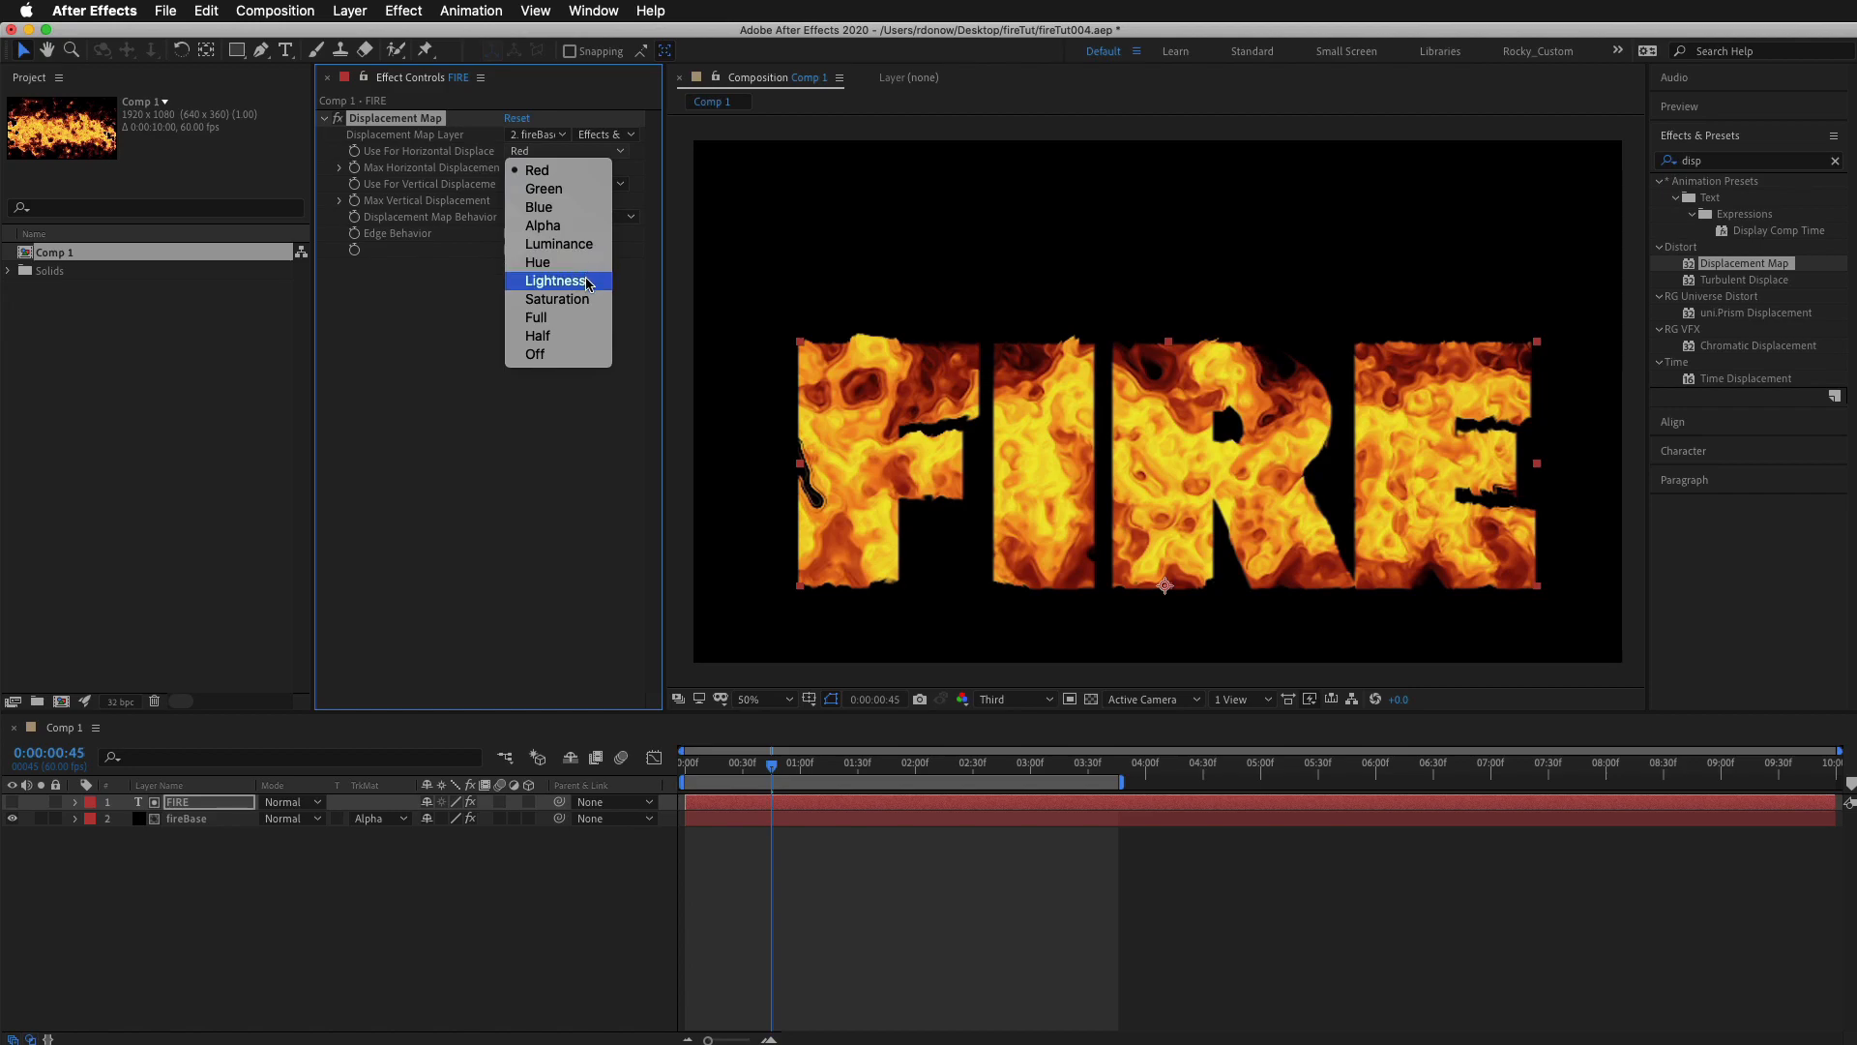
pyautogui.click(583, 225)
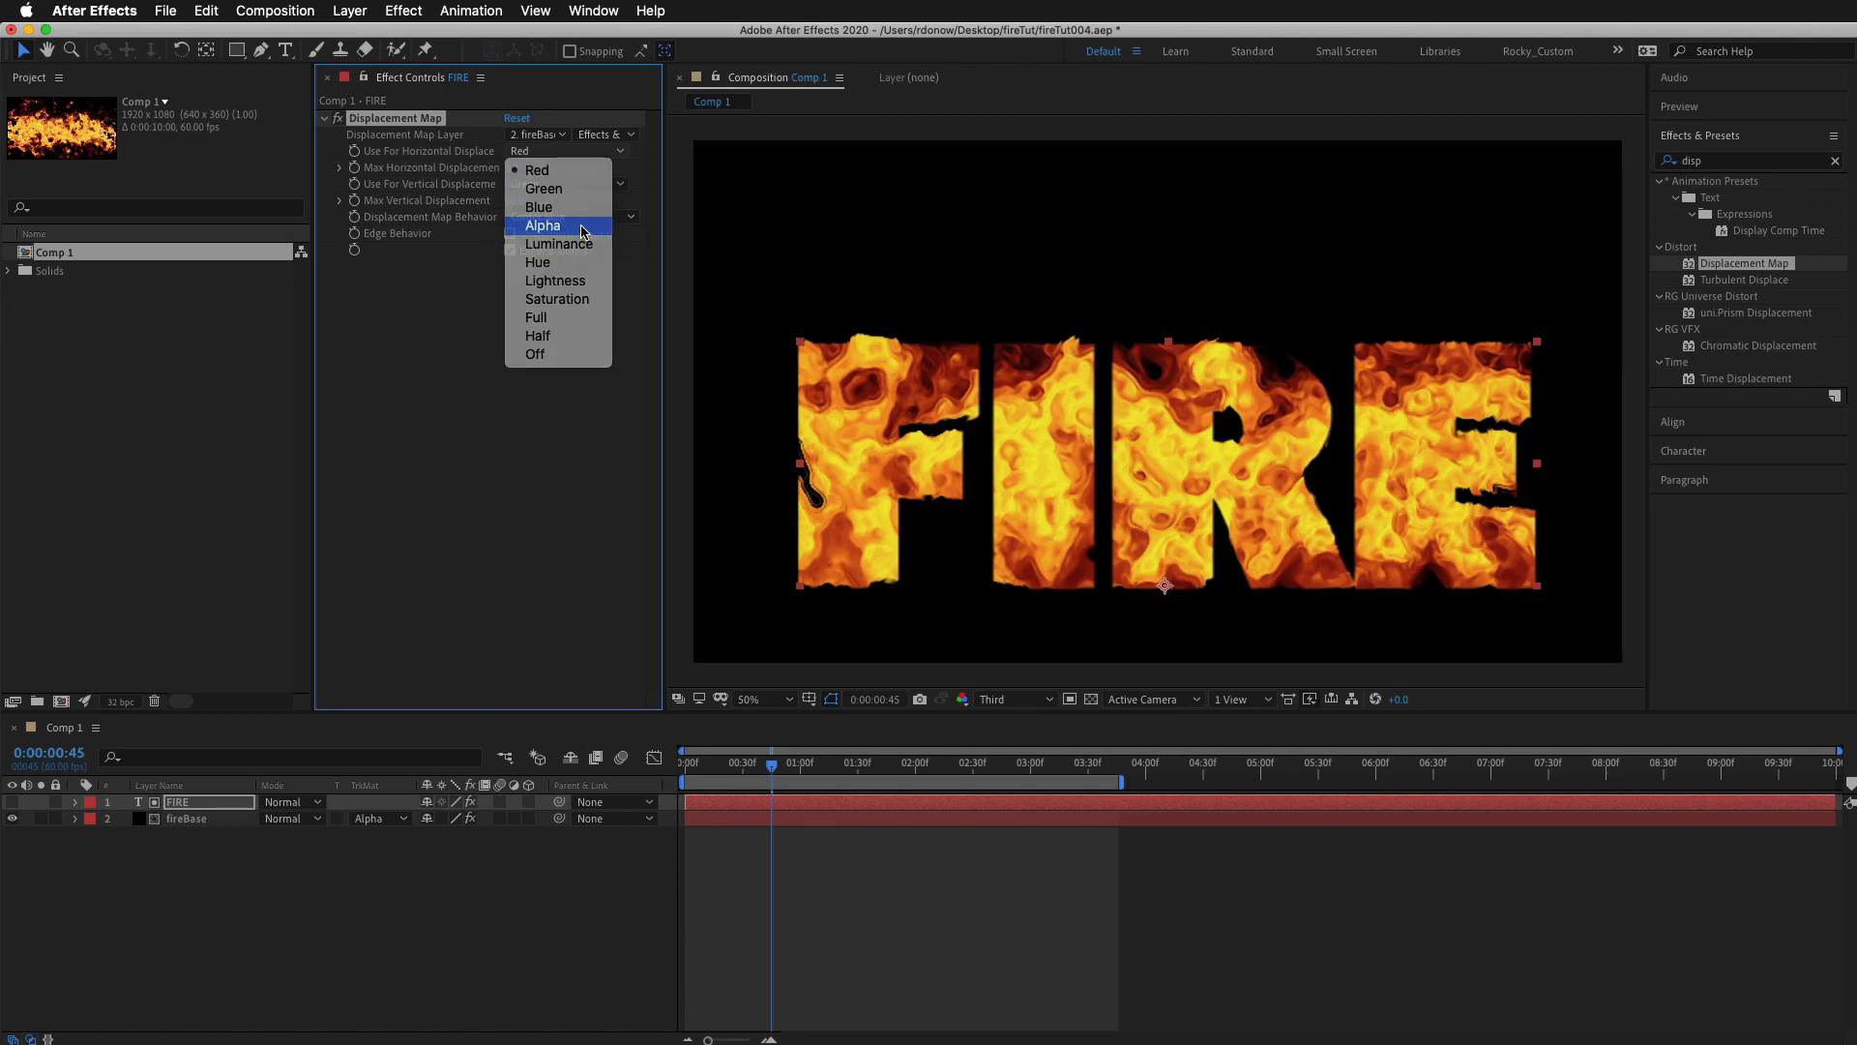
pyautogui.click(561, 185)
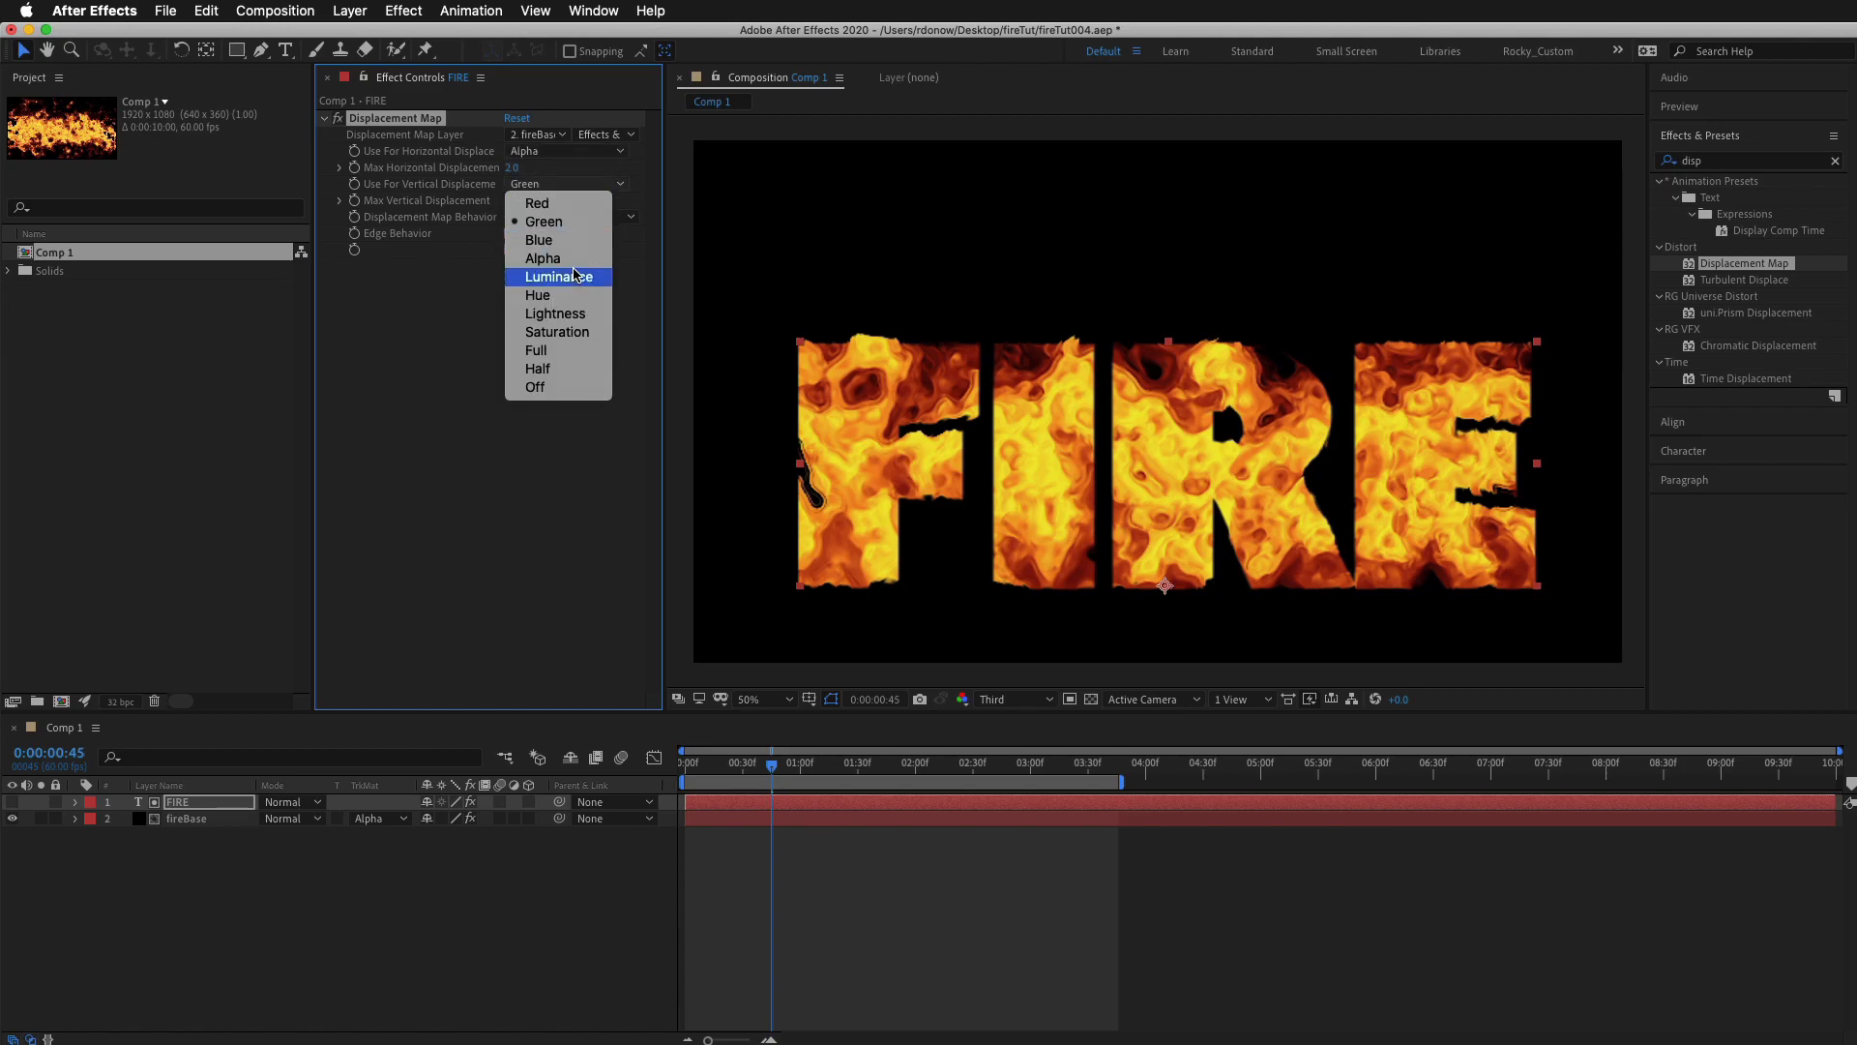
pyautogui.click(561, 258)
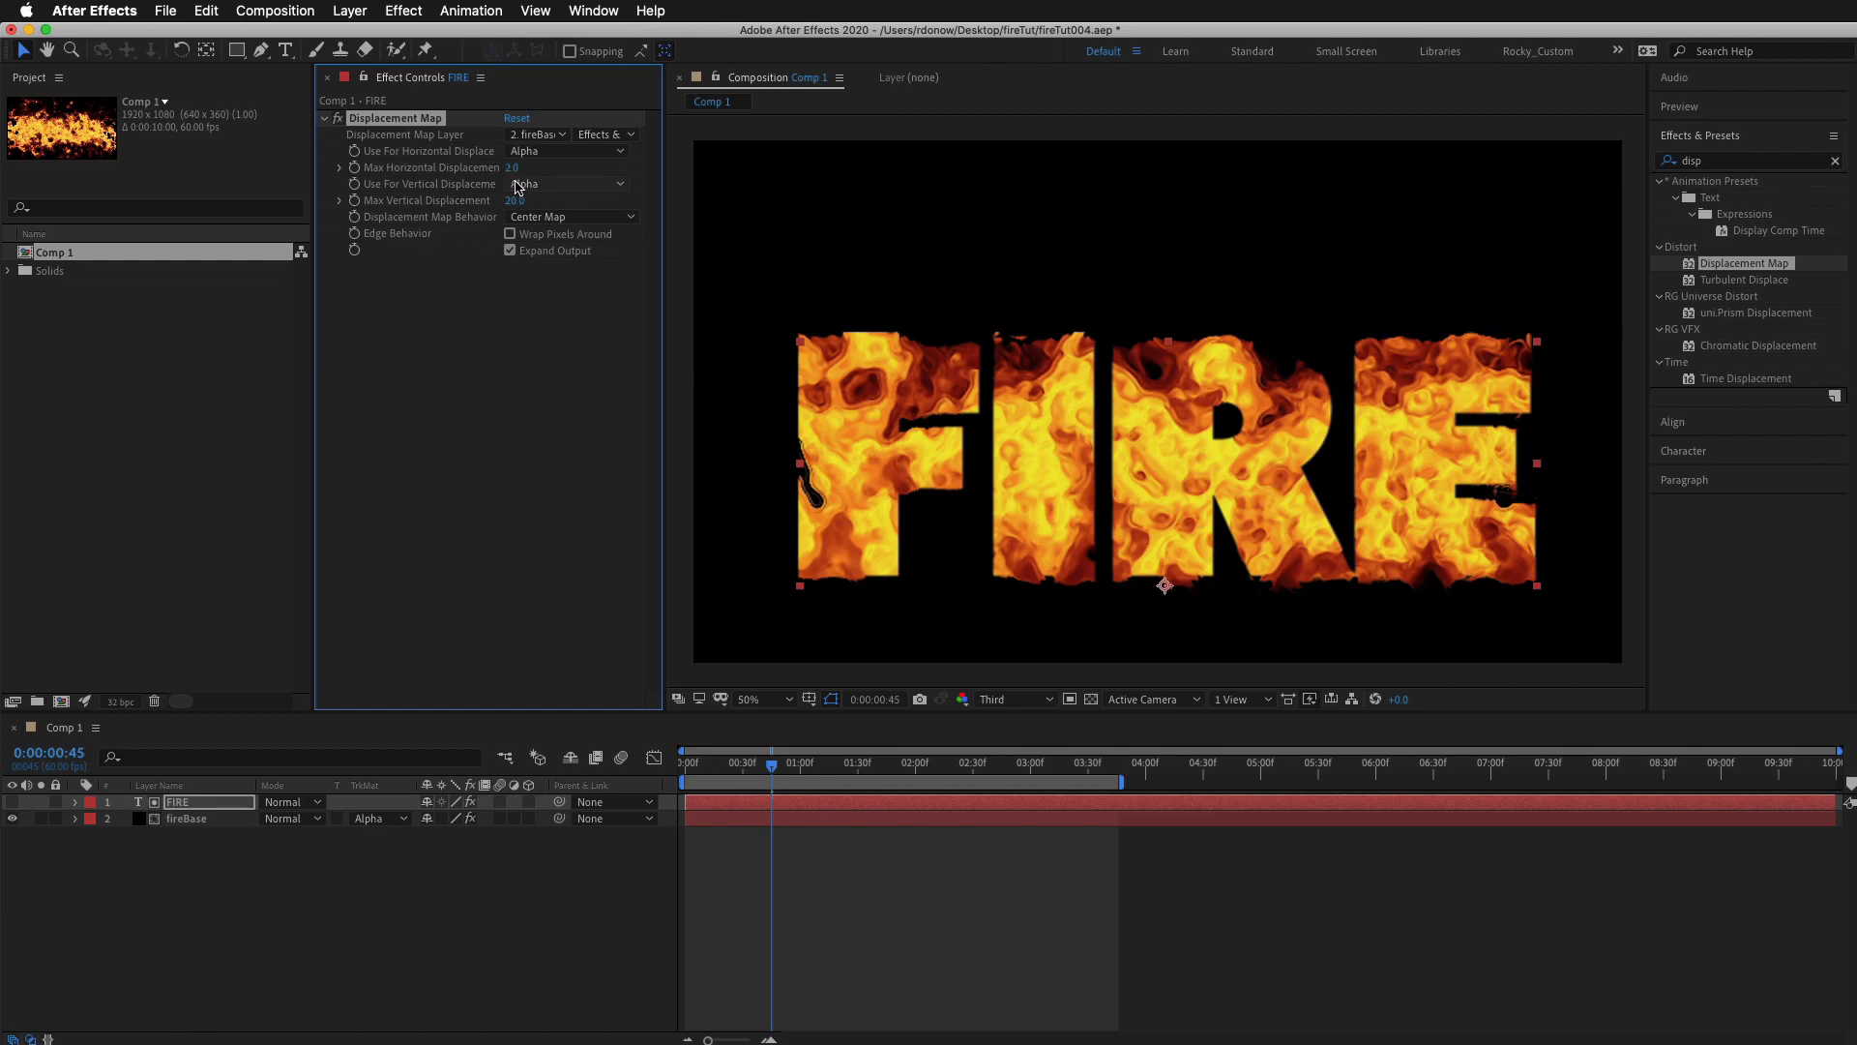
pyautogui.moveTo(512, 170)
pyautogui.mouseDown()
pyautogui.moveTo(538, 179)
pyautogui.moveTo(503, 173)
pyautogui.moveTo(507, 197)
pyautogui.mouseUp()
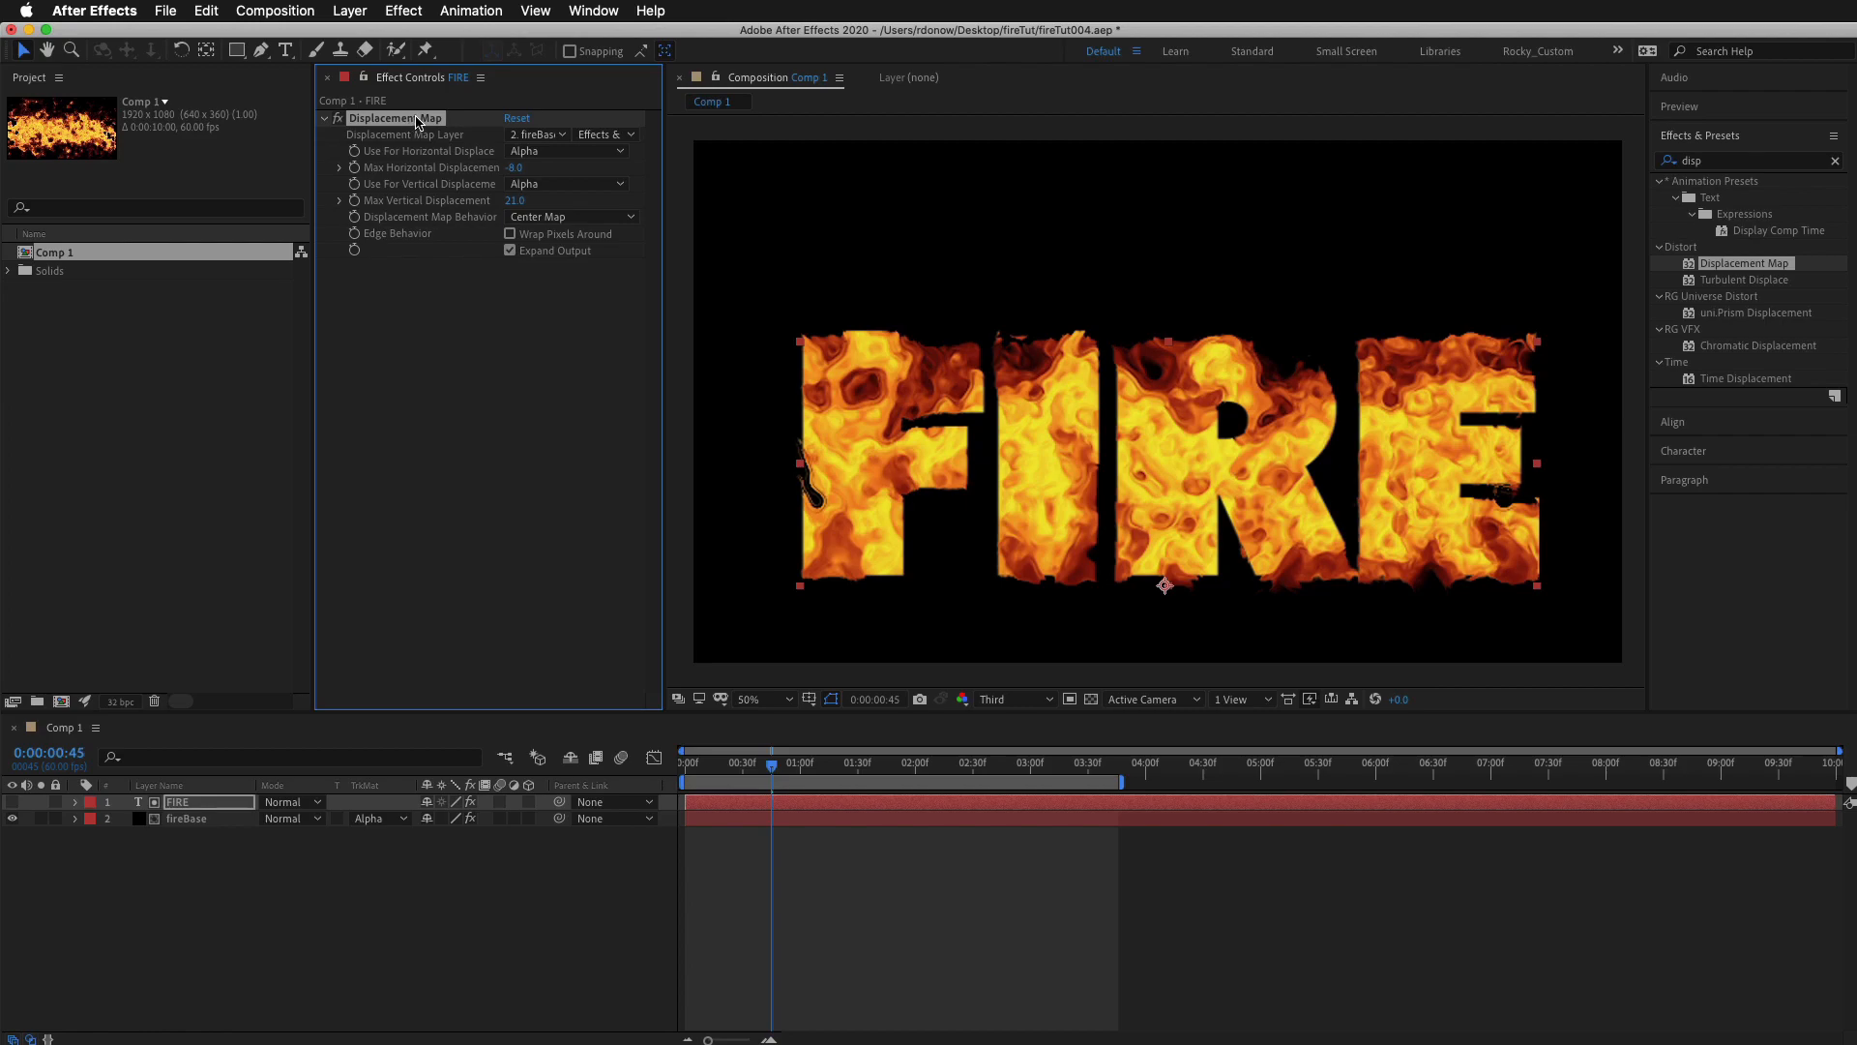
# Duplicate the Displacement Map effect and set the copy's channels to Red, with maximum displacement of -11 horizontally and 39 vertically.
pyautogui.press('super+d')
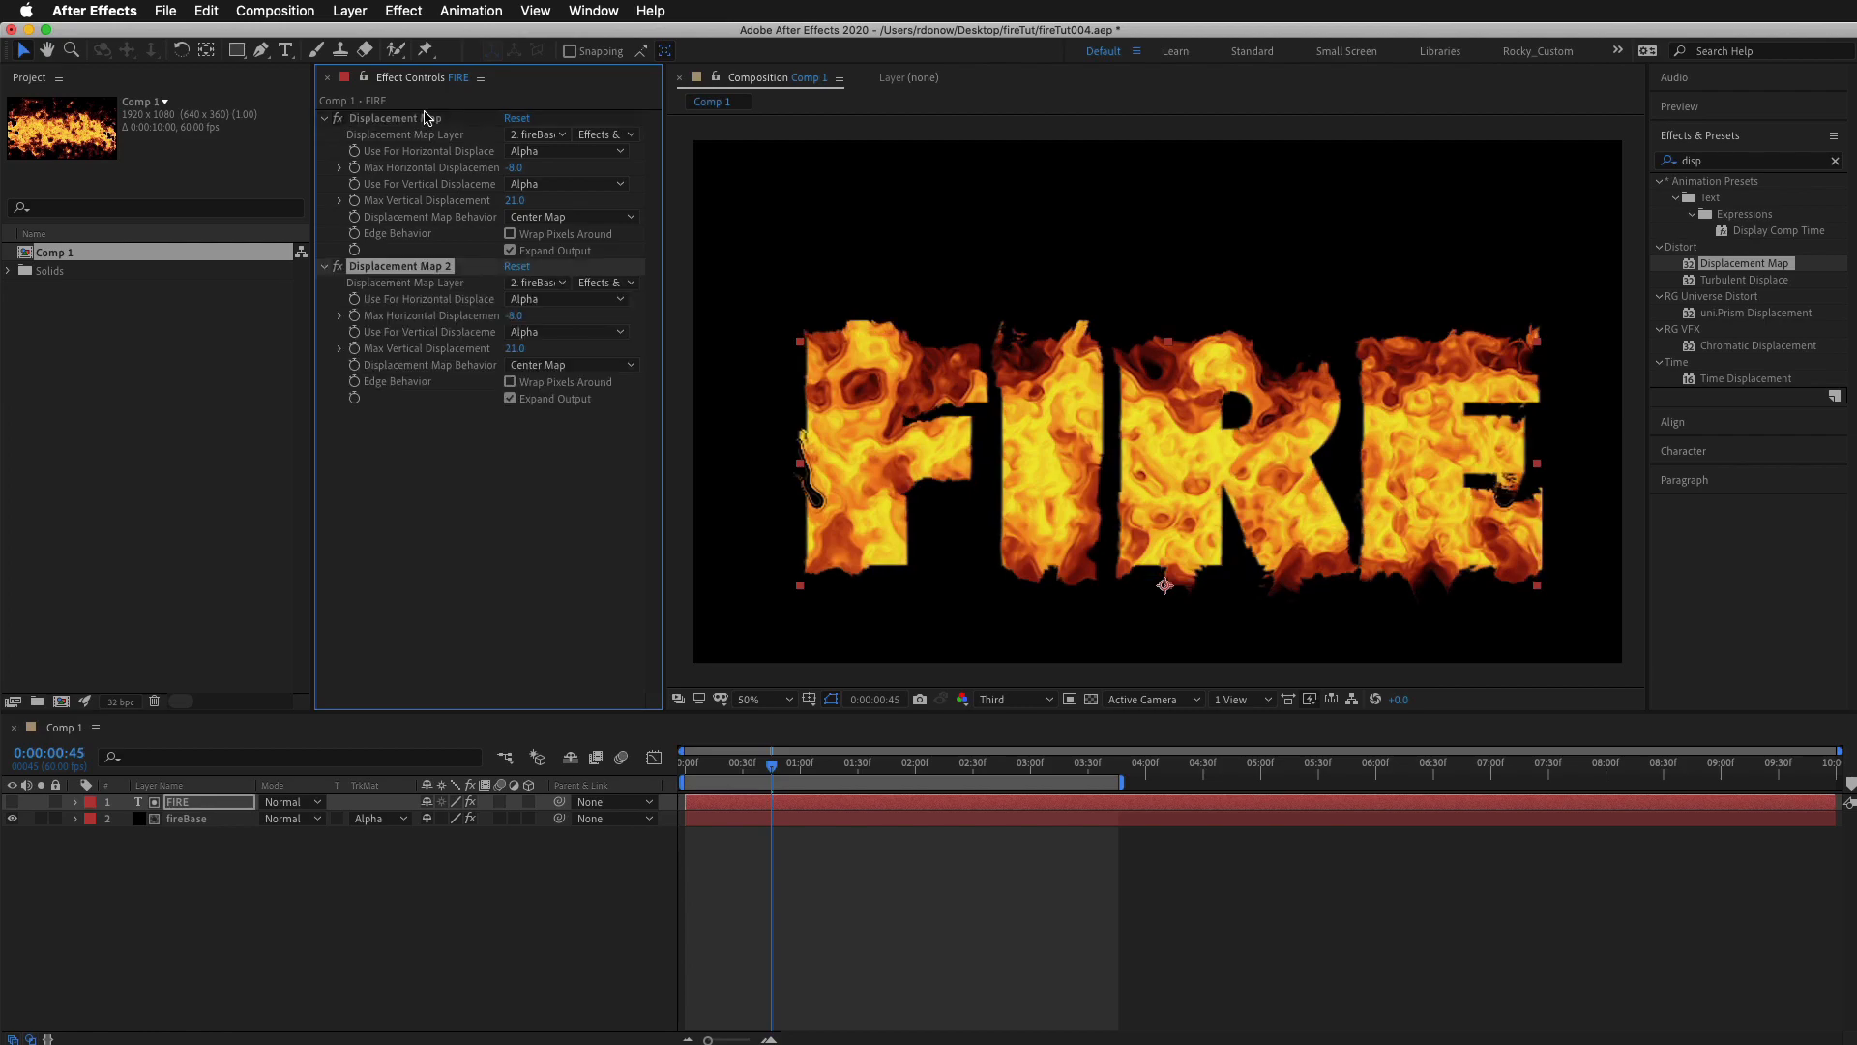
pyautogui.click(564, 300)
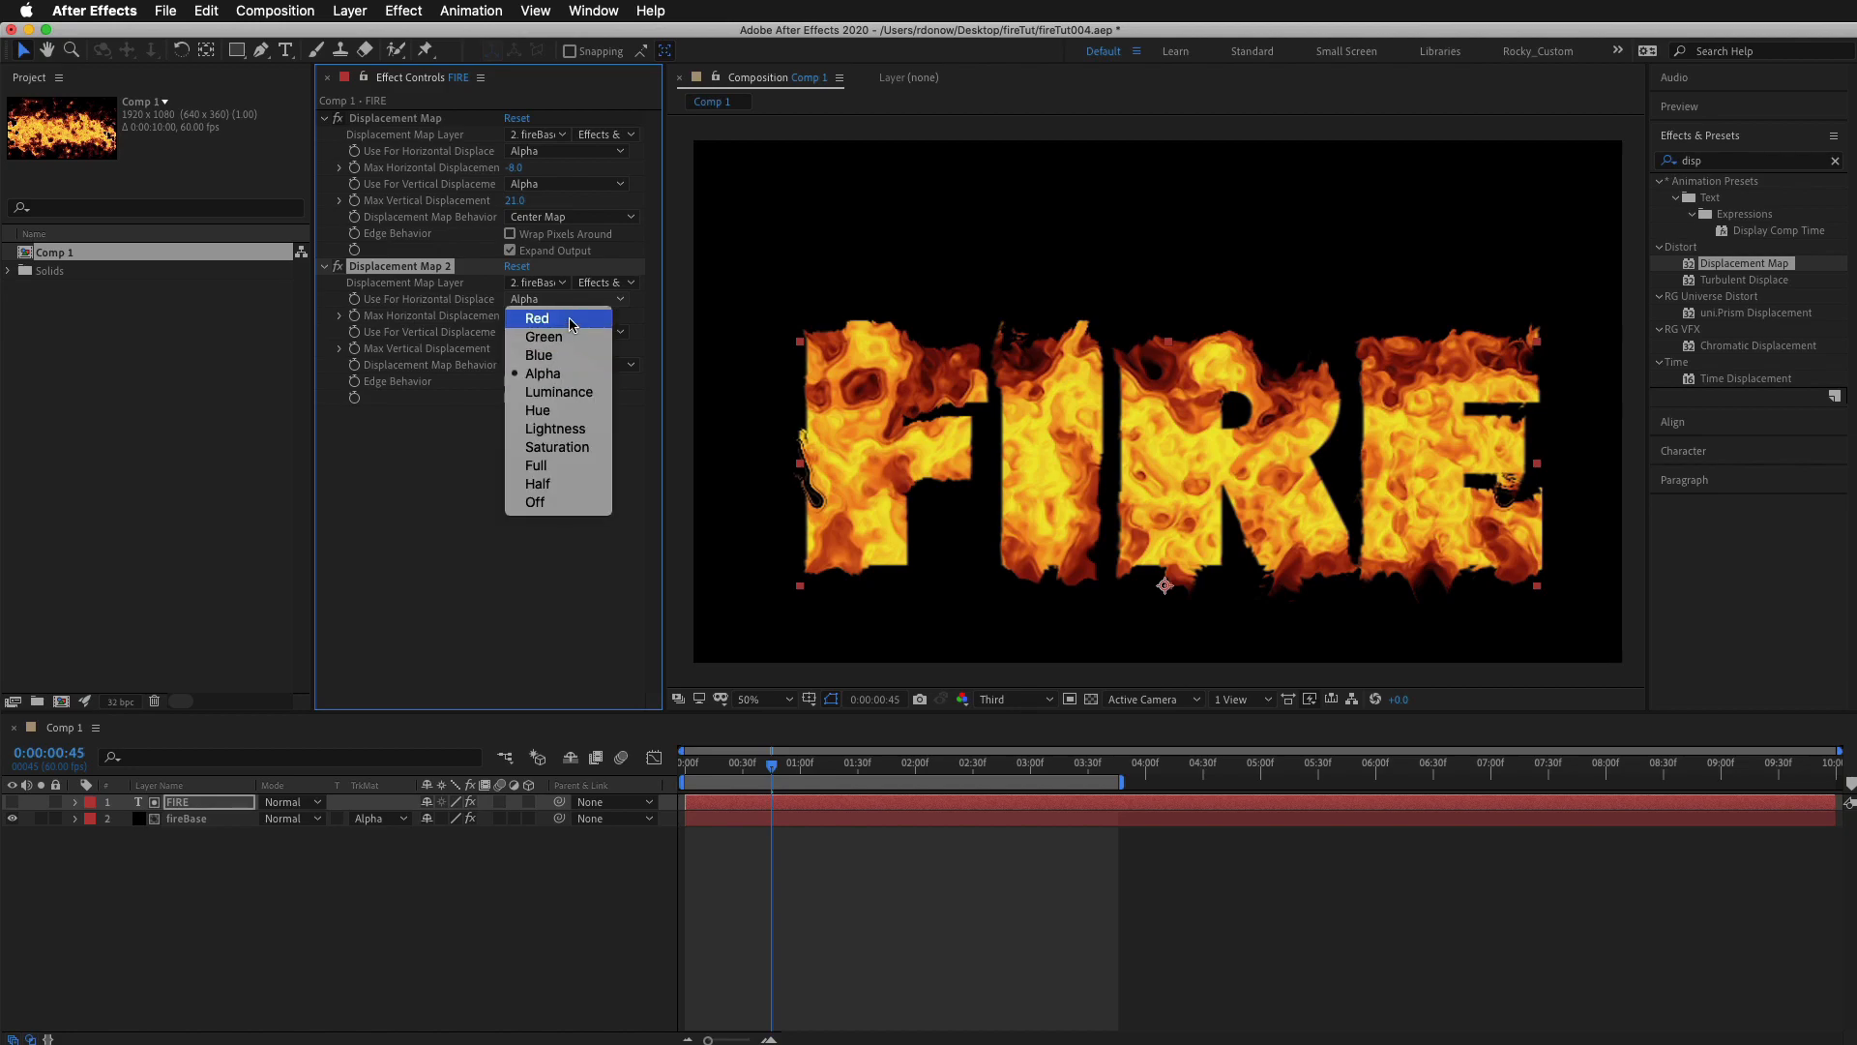
pyautogui.click(570, 322)
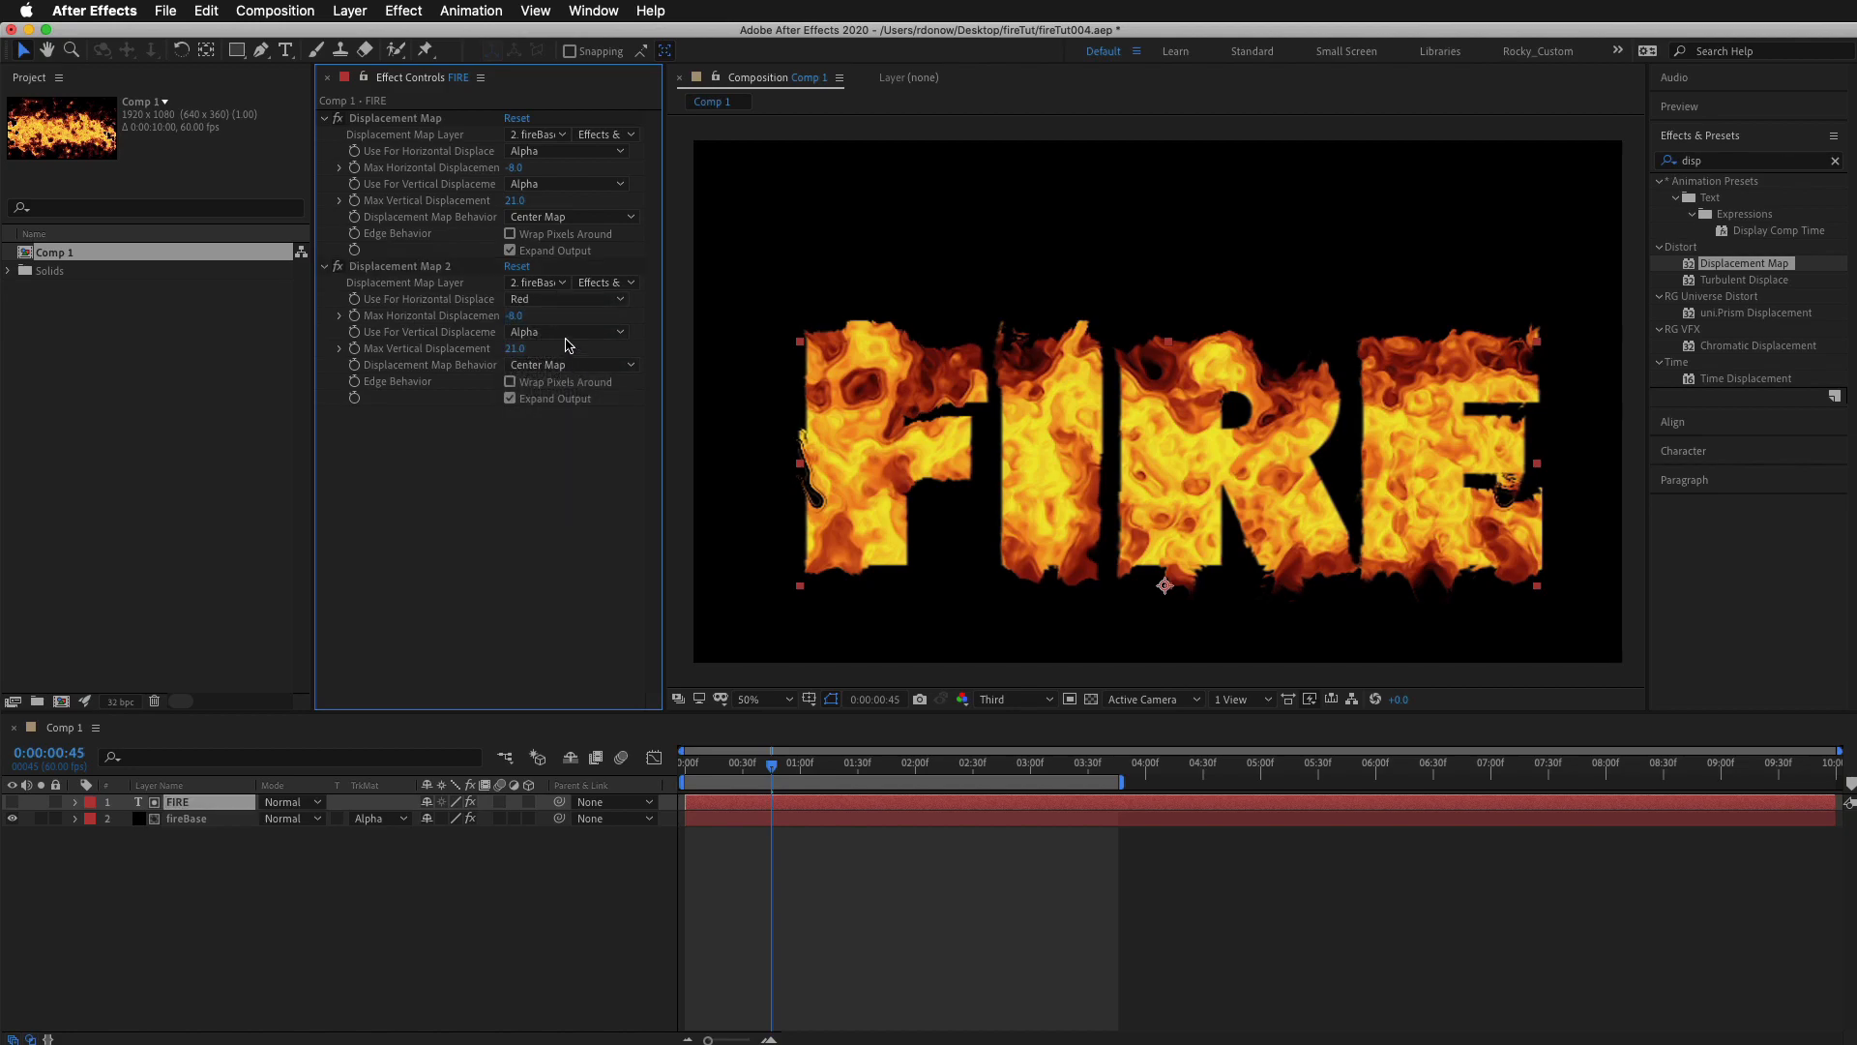
pyautogui.click(567, 333)
pyautogui.click(567, 352)
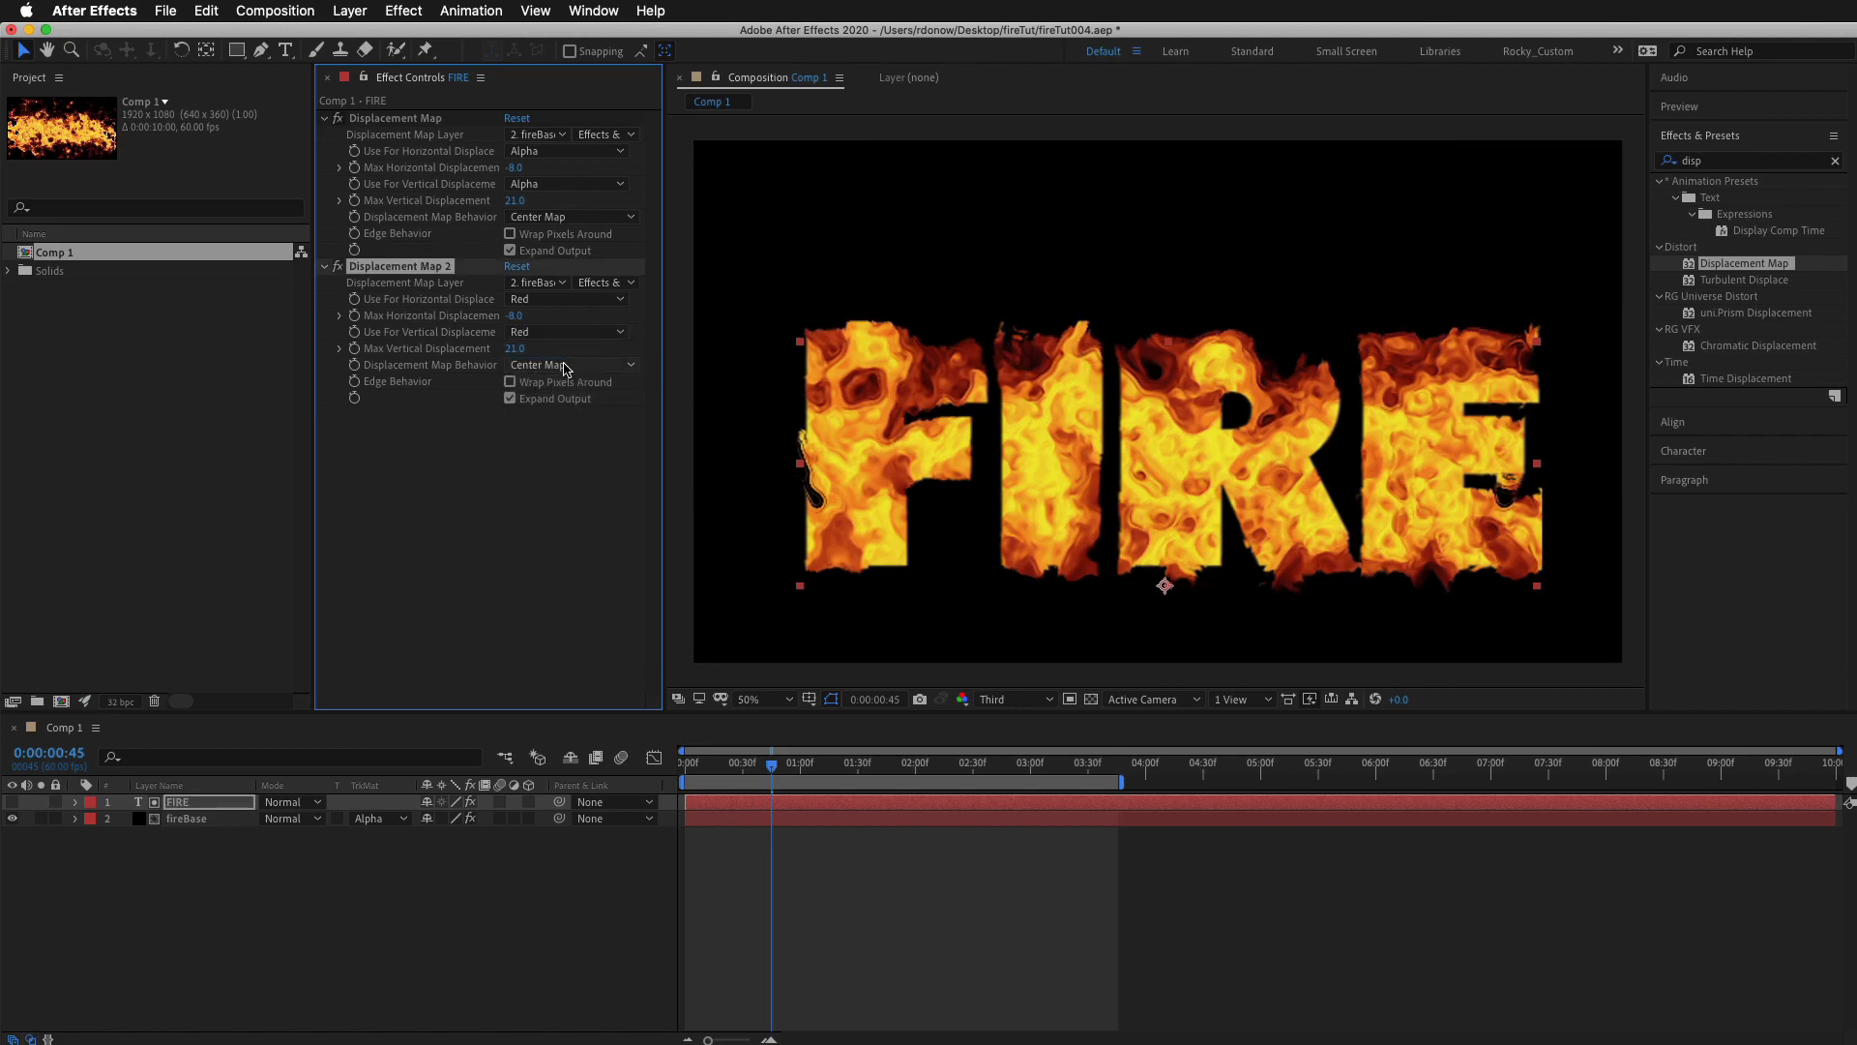
pyautogui.moveTo(518, 349)
pyautogui.mouseDown()
pyautogui.moveTo(534, 349)
pyautogui.moveTo(514, 317)
pyautogui.mouseUp()
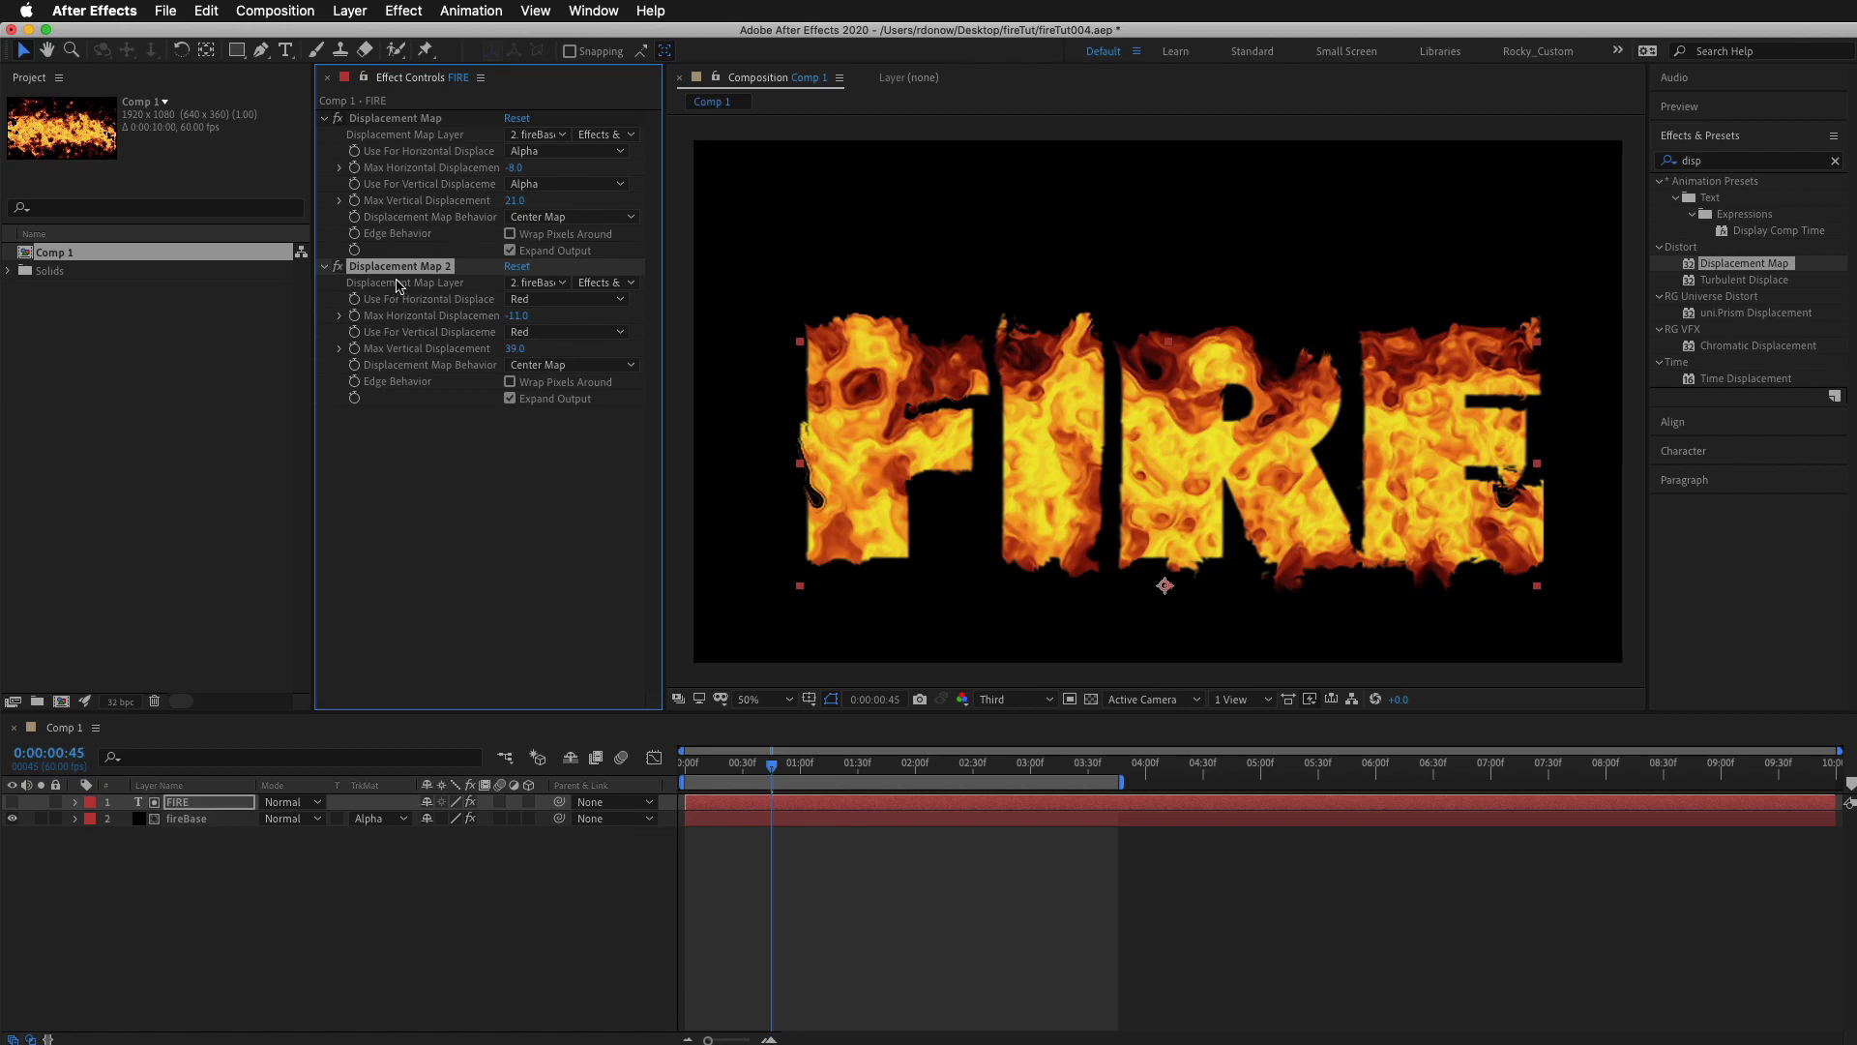
# Duplicate the second Displacement Map, set the copy's channels to Luminance with maximum displacement of 2 horizontally and -20 vertically, and preview the animation.
pyautogui.press('super+d')
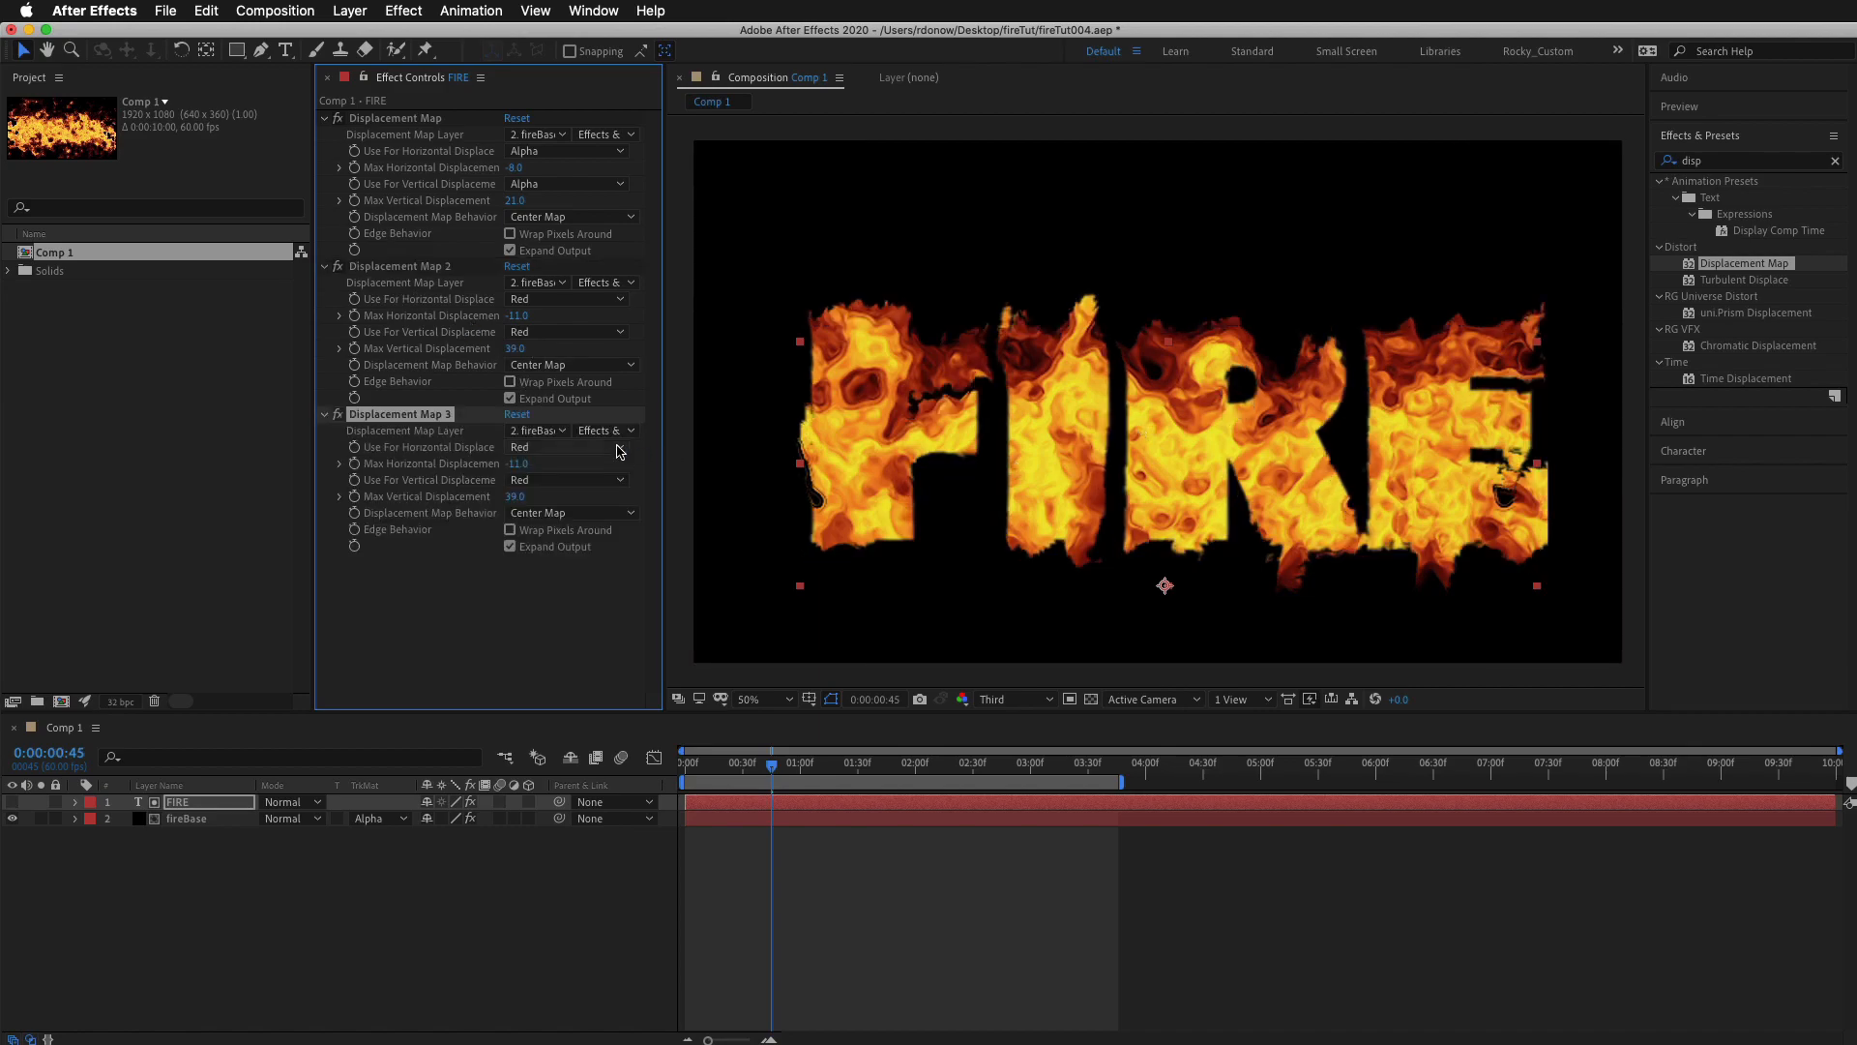
pyautogui.click(519, 448)
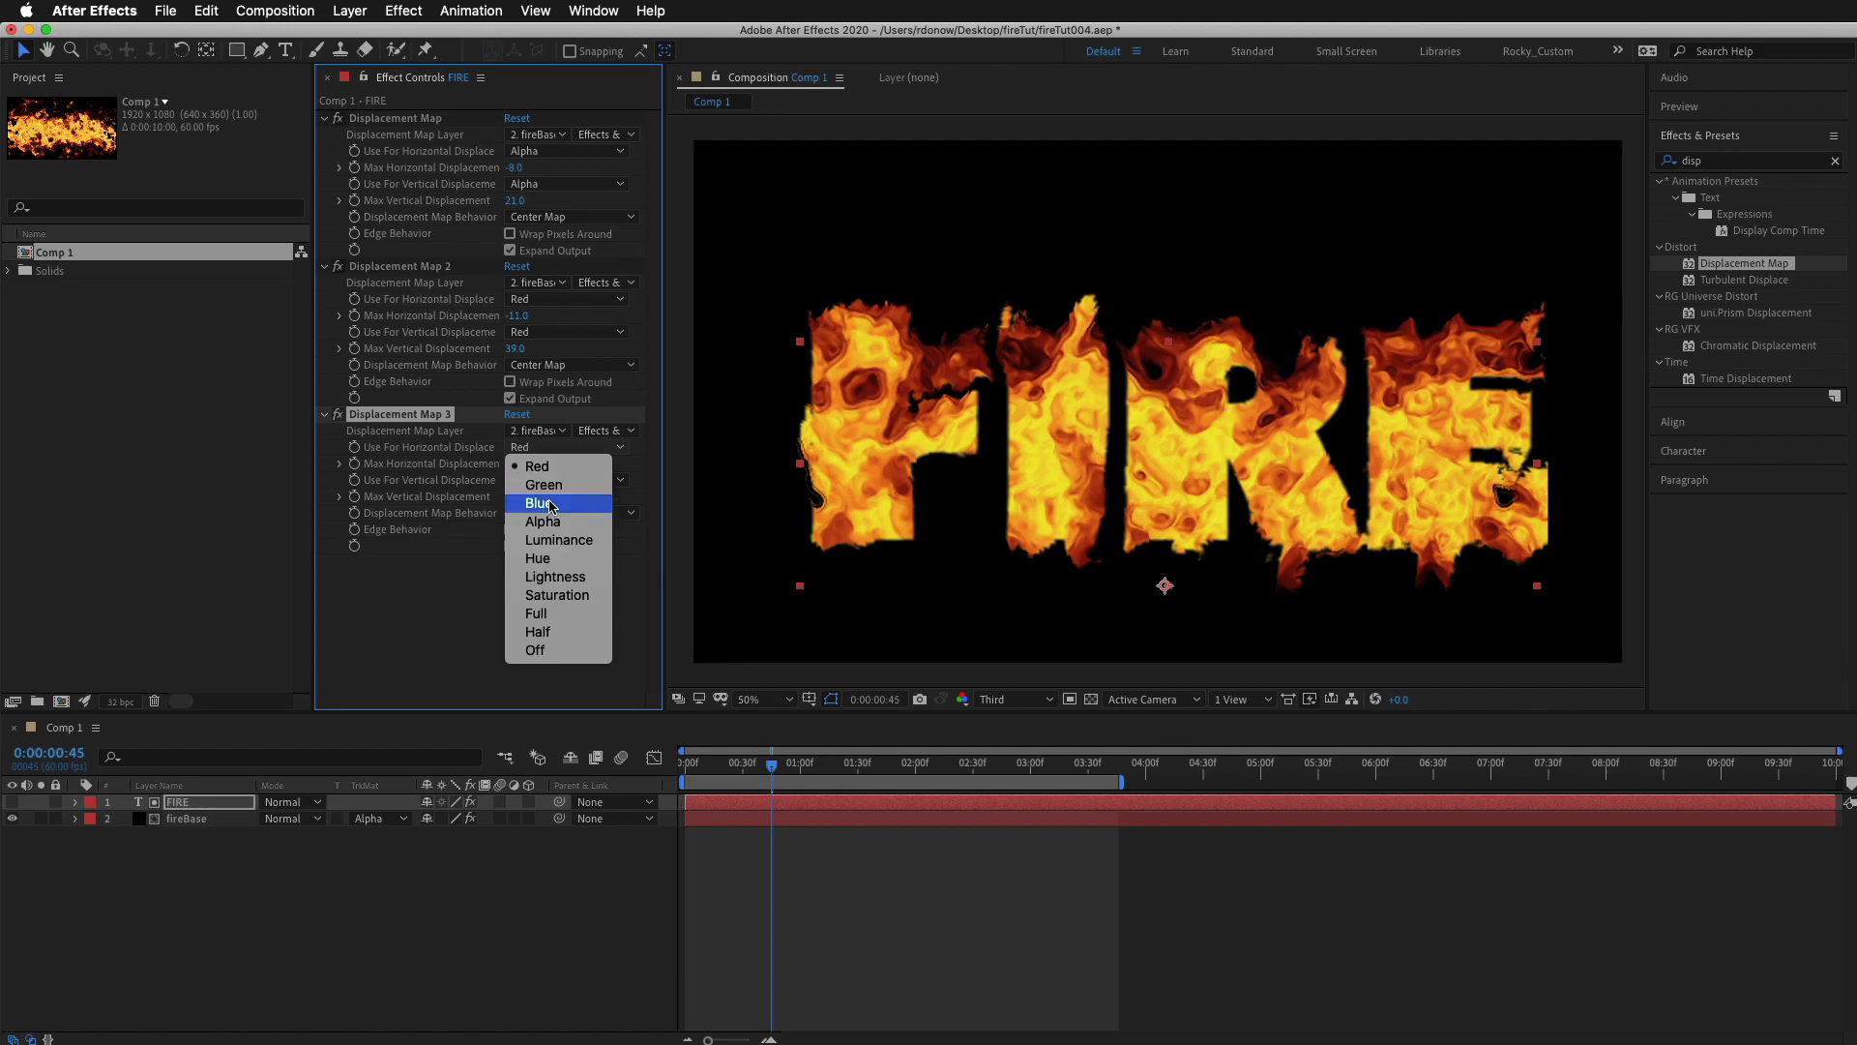
pyautogui.click(575, 539)
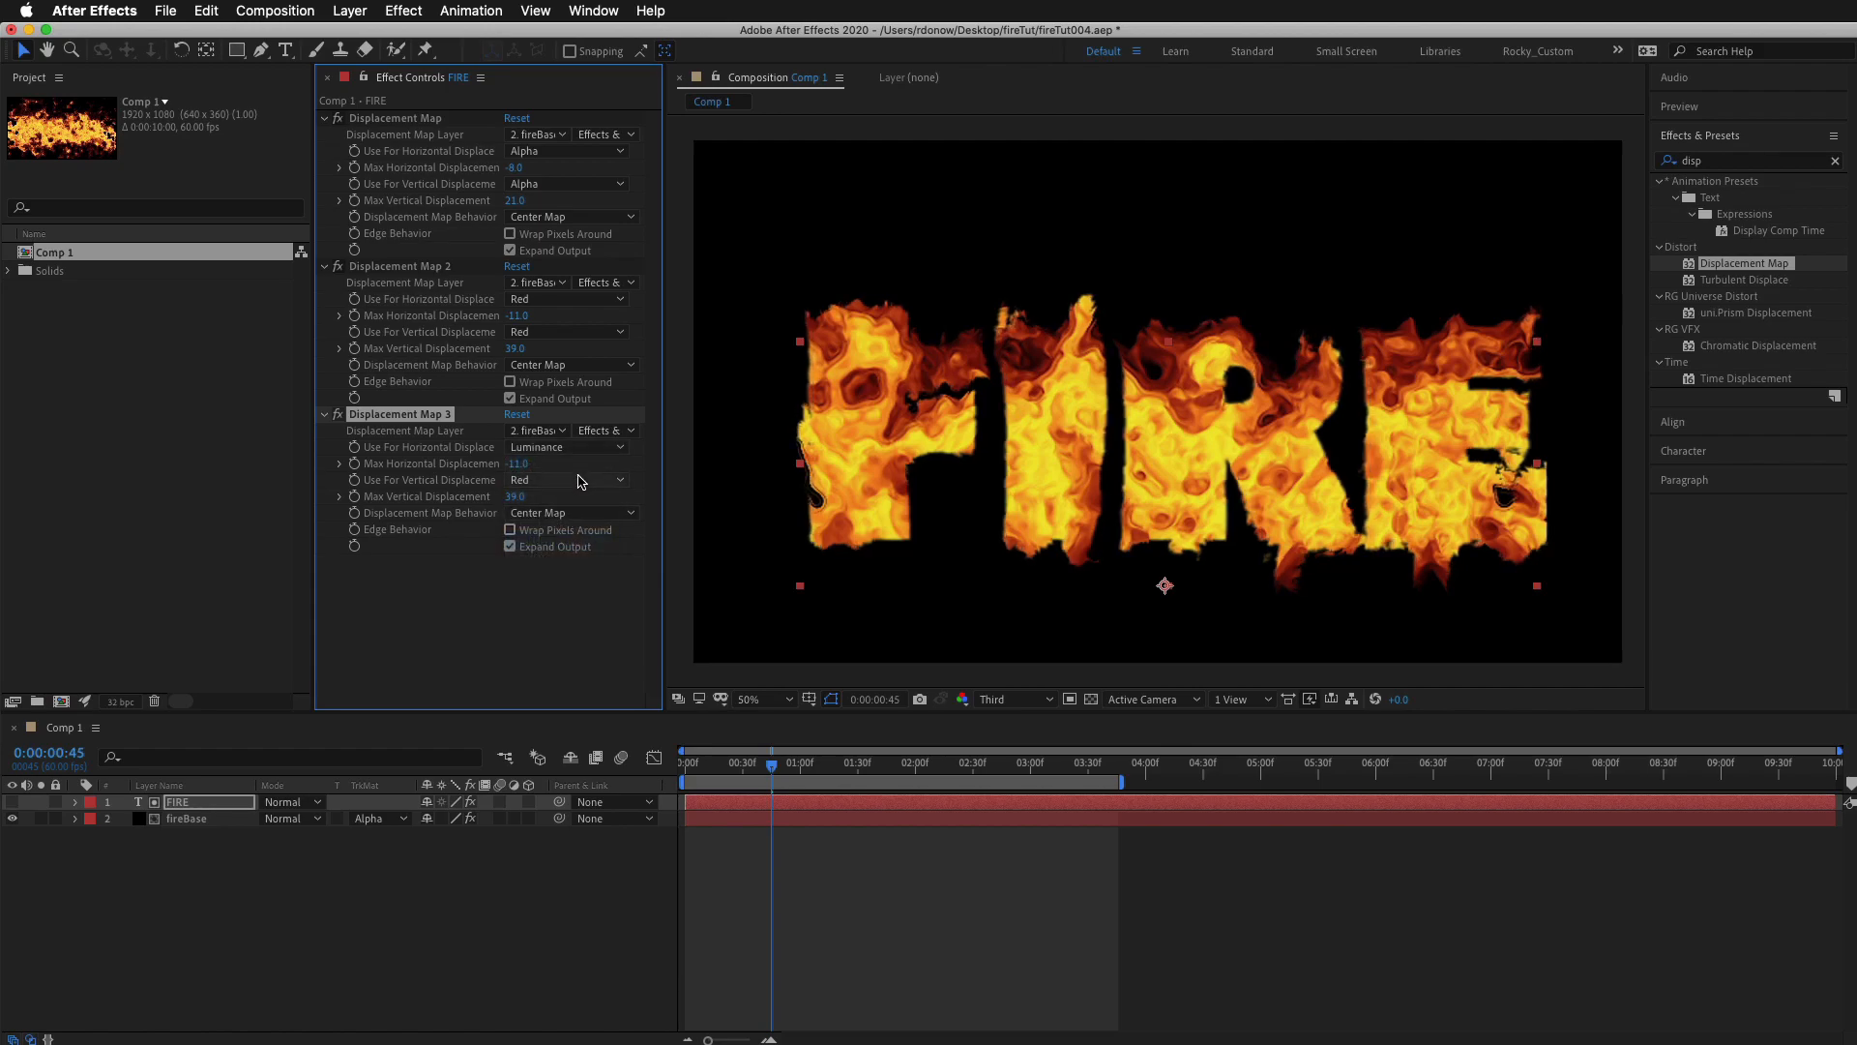
pyautogui.click(580, 481)
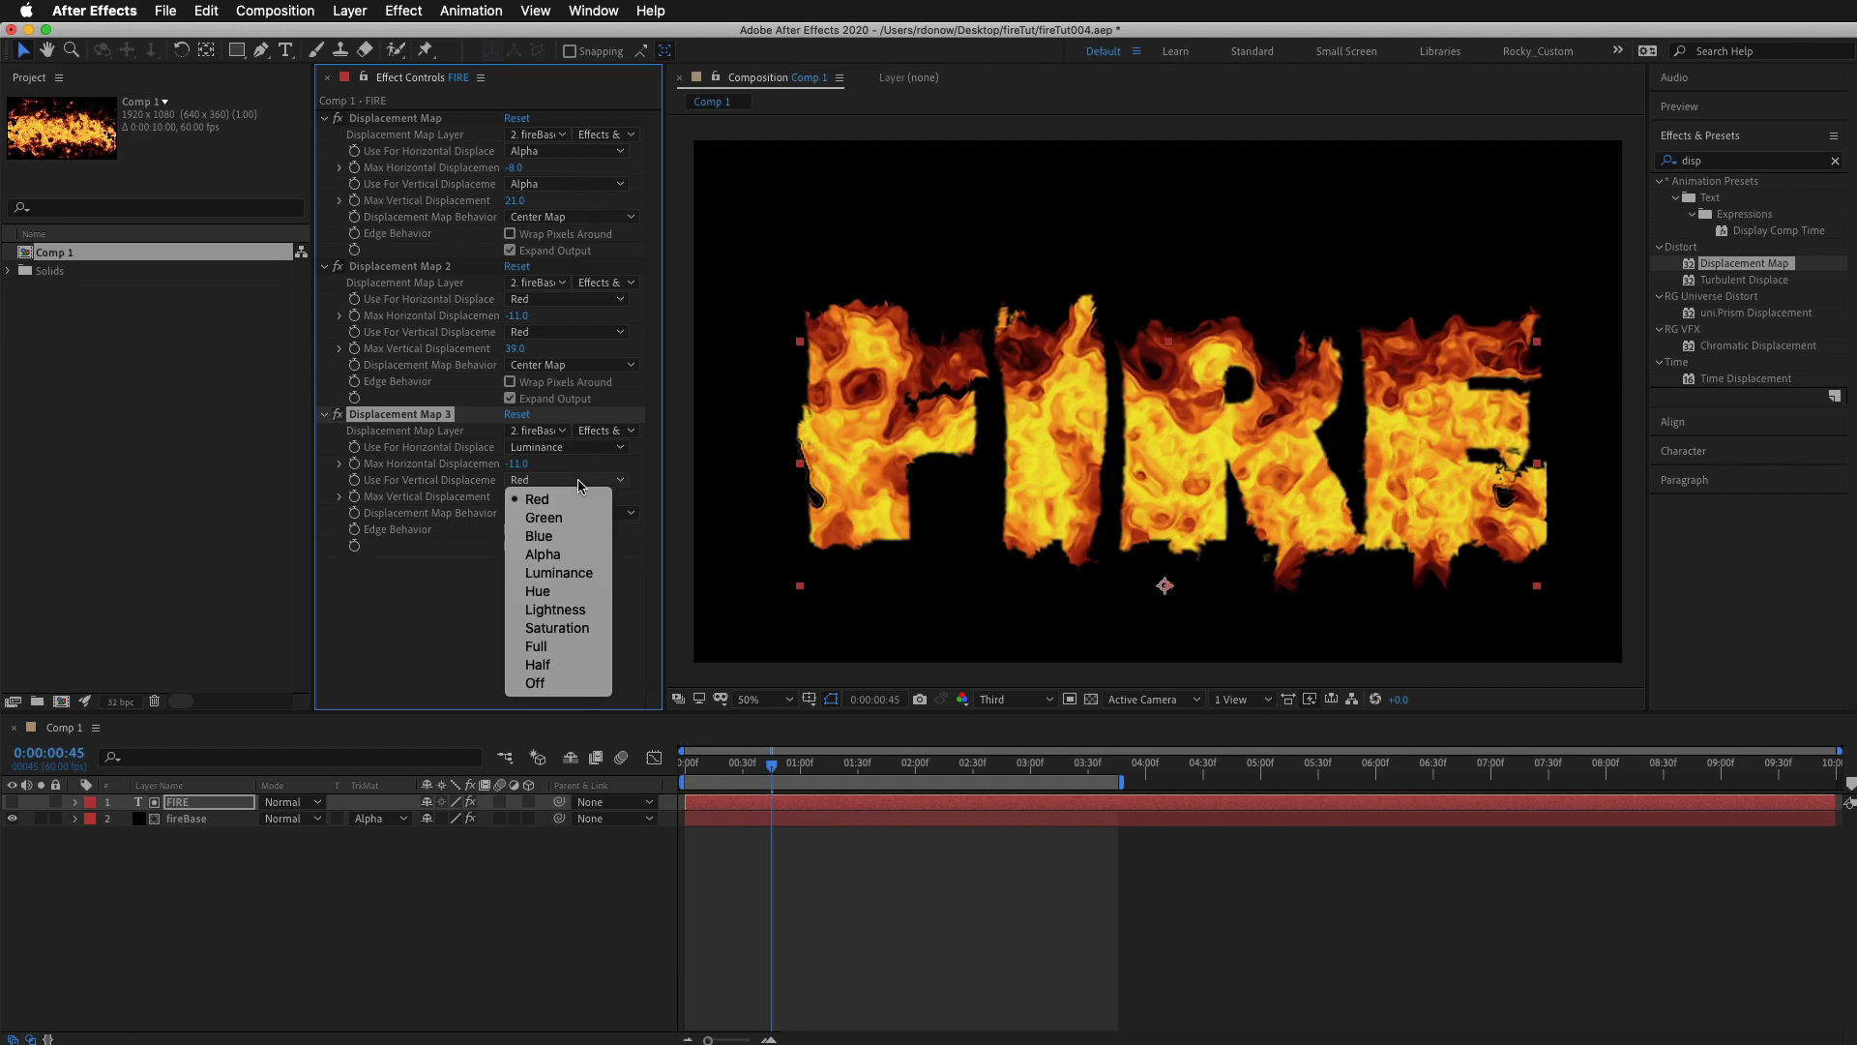
pyautogui.click(579, 572)
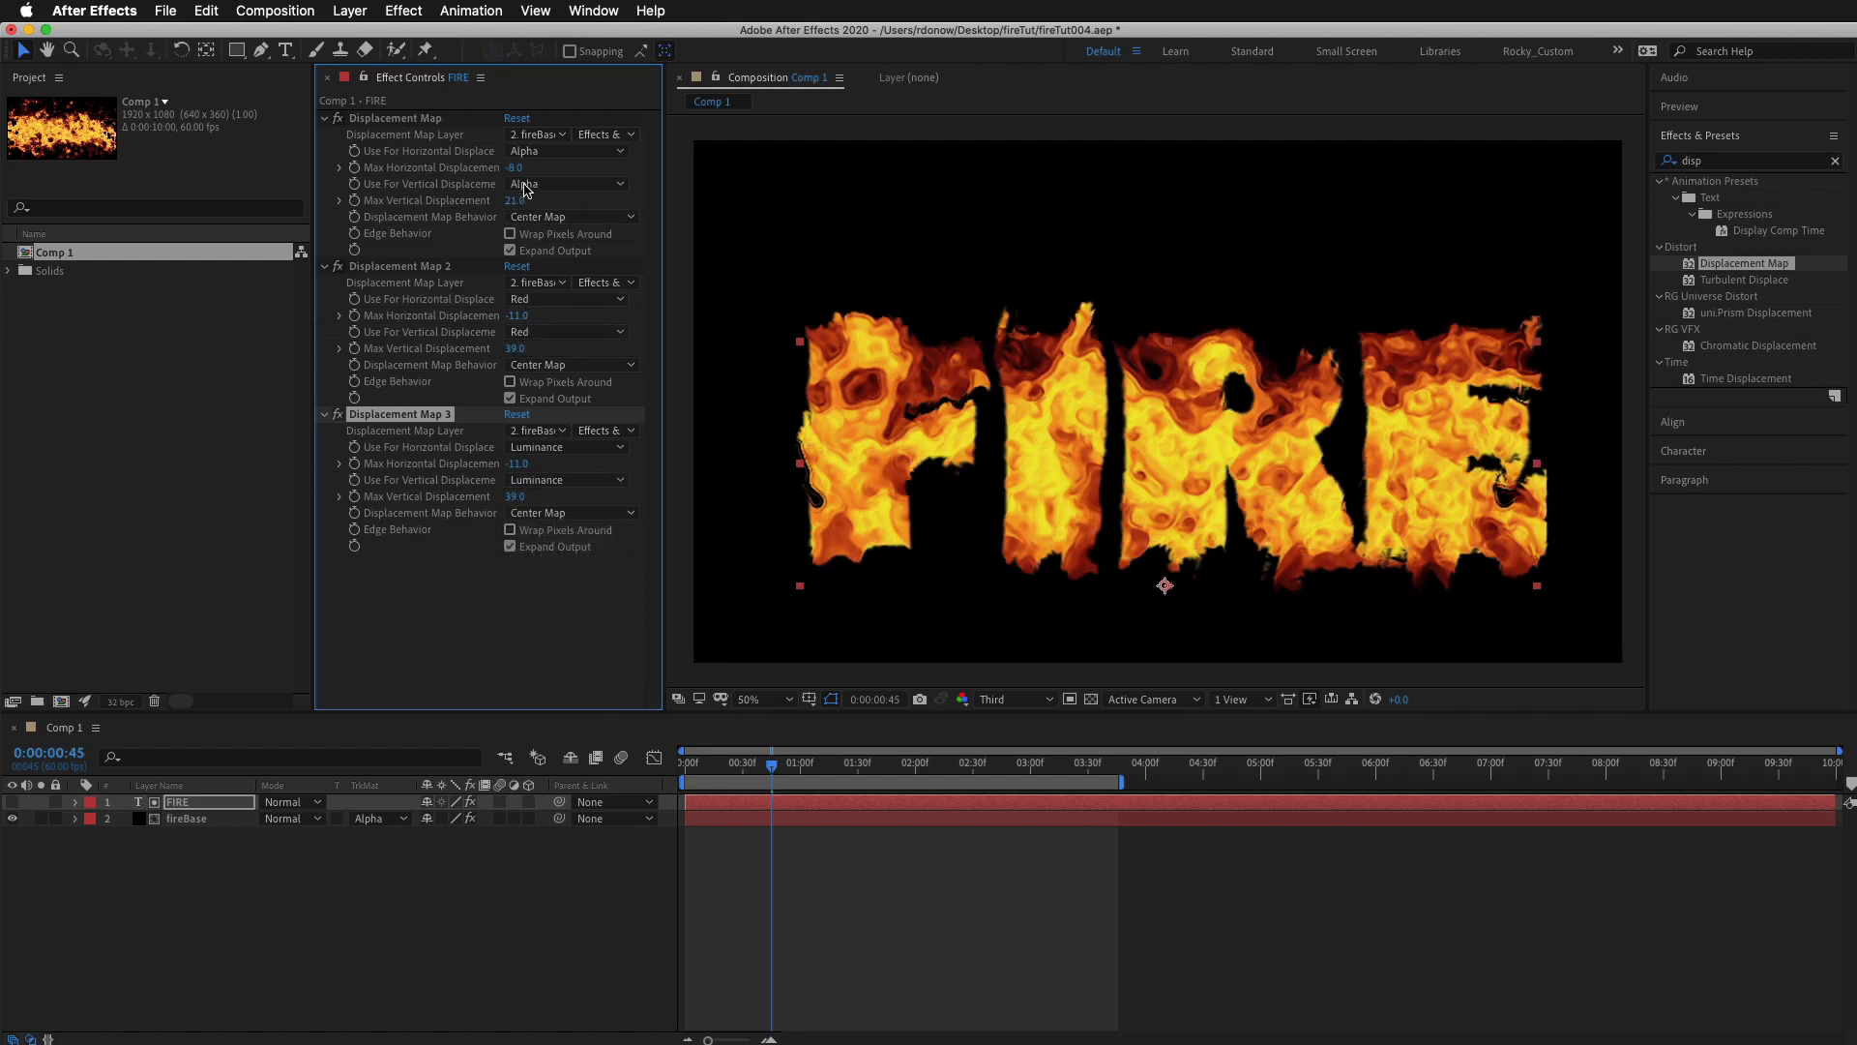
pyautogui.moveTo(525, 464); pyautogui.dragTo(434, 469)
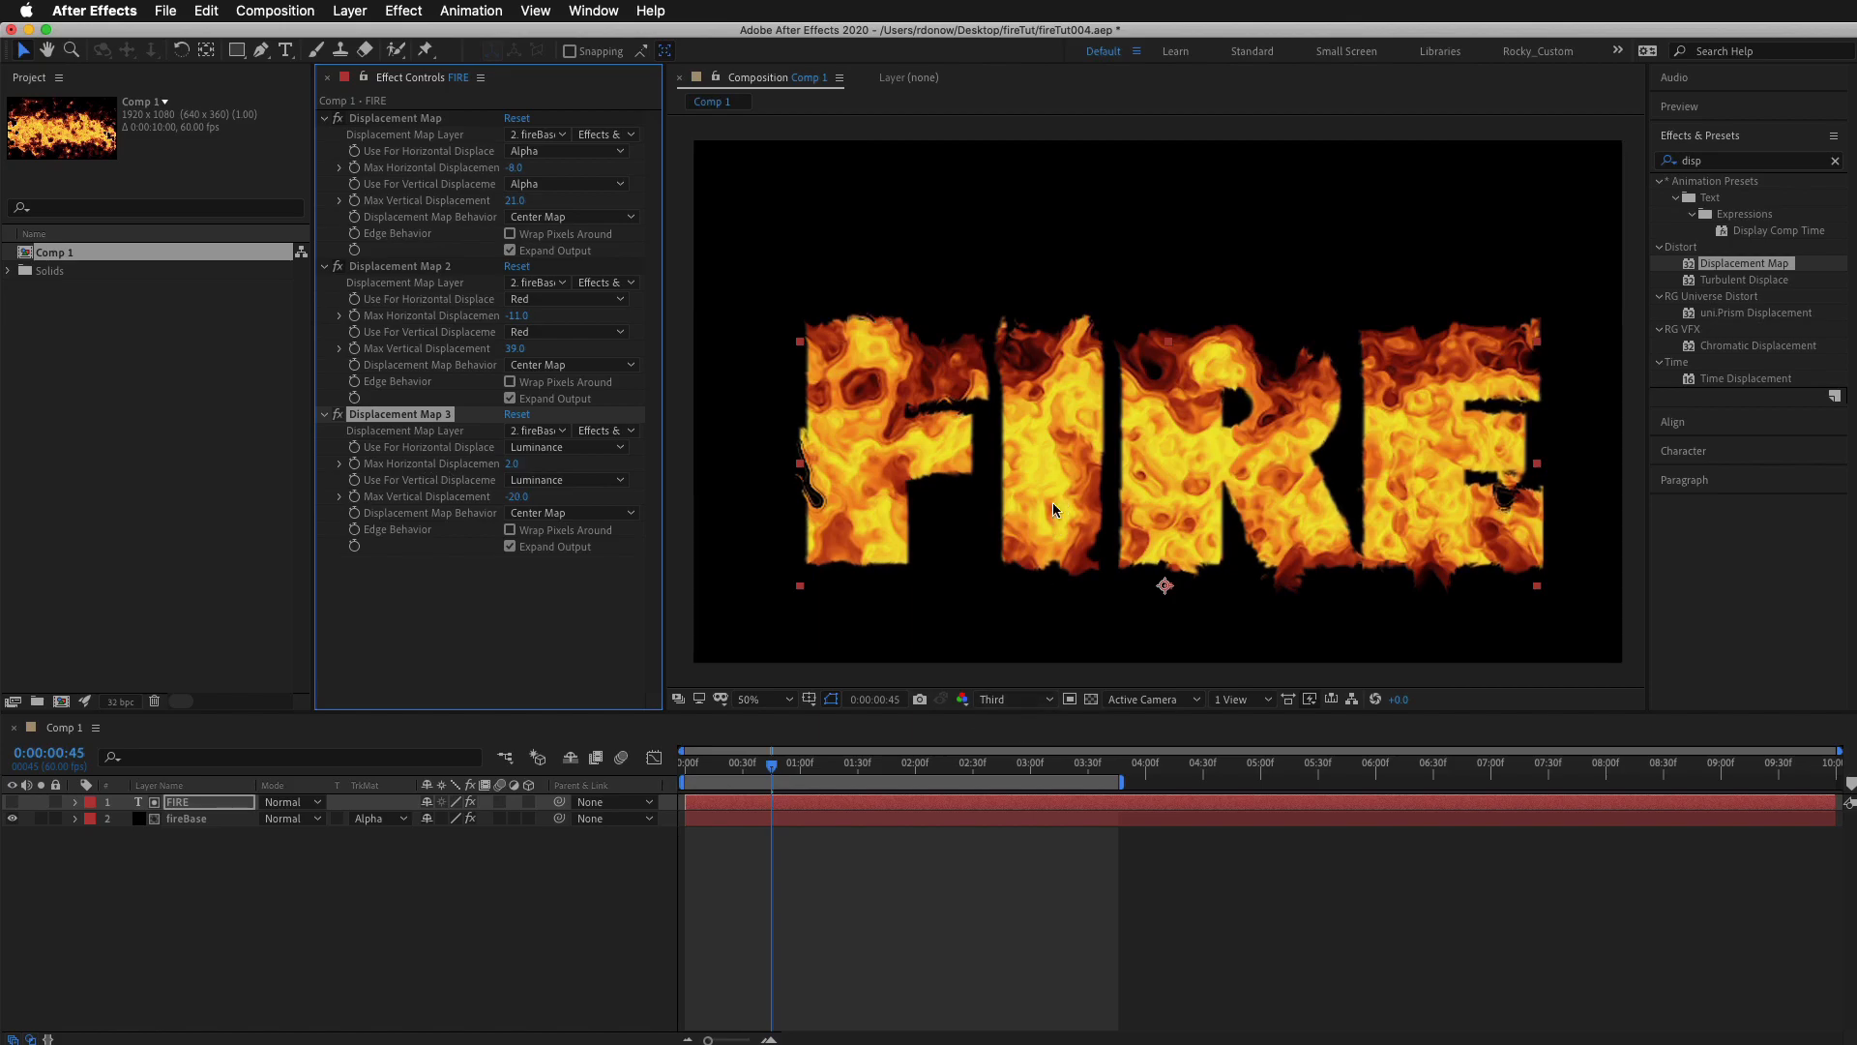
pyautogui.press('space')
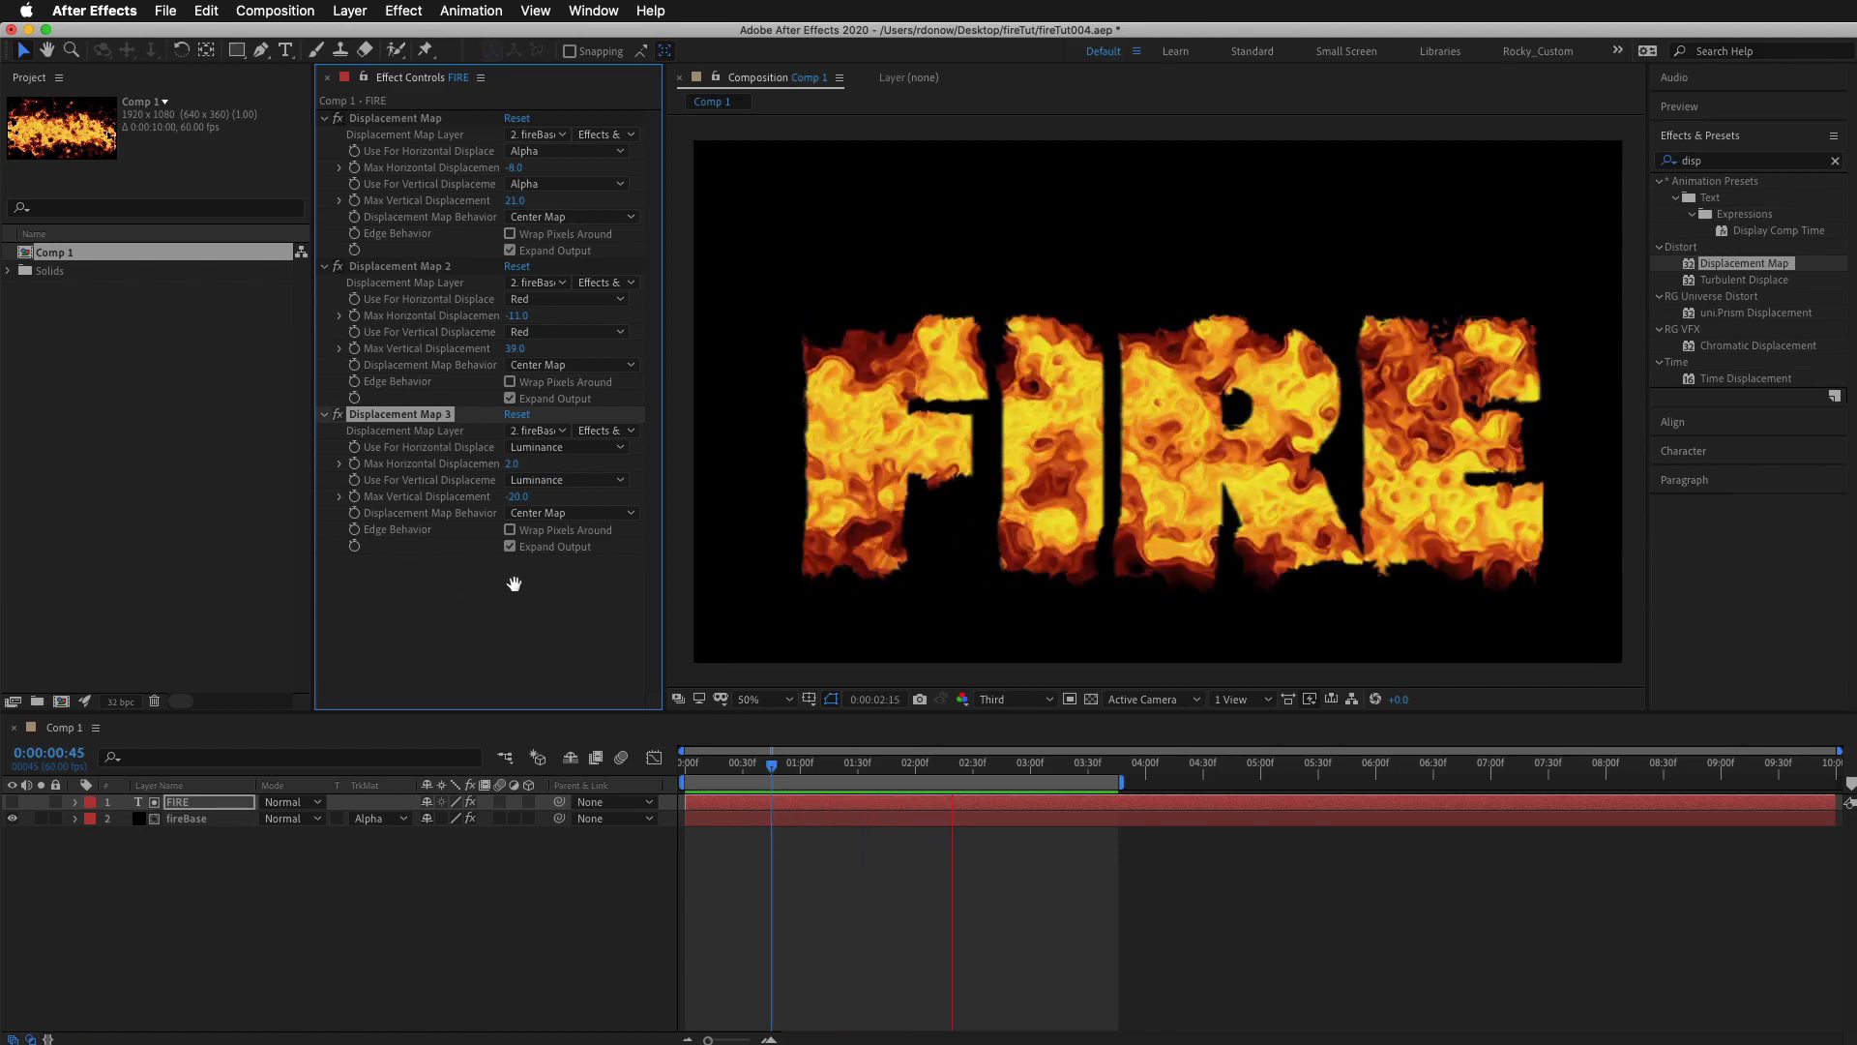
pyautogui.press('space')
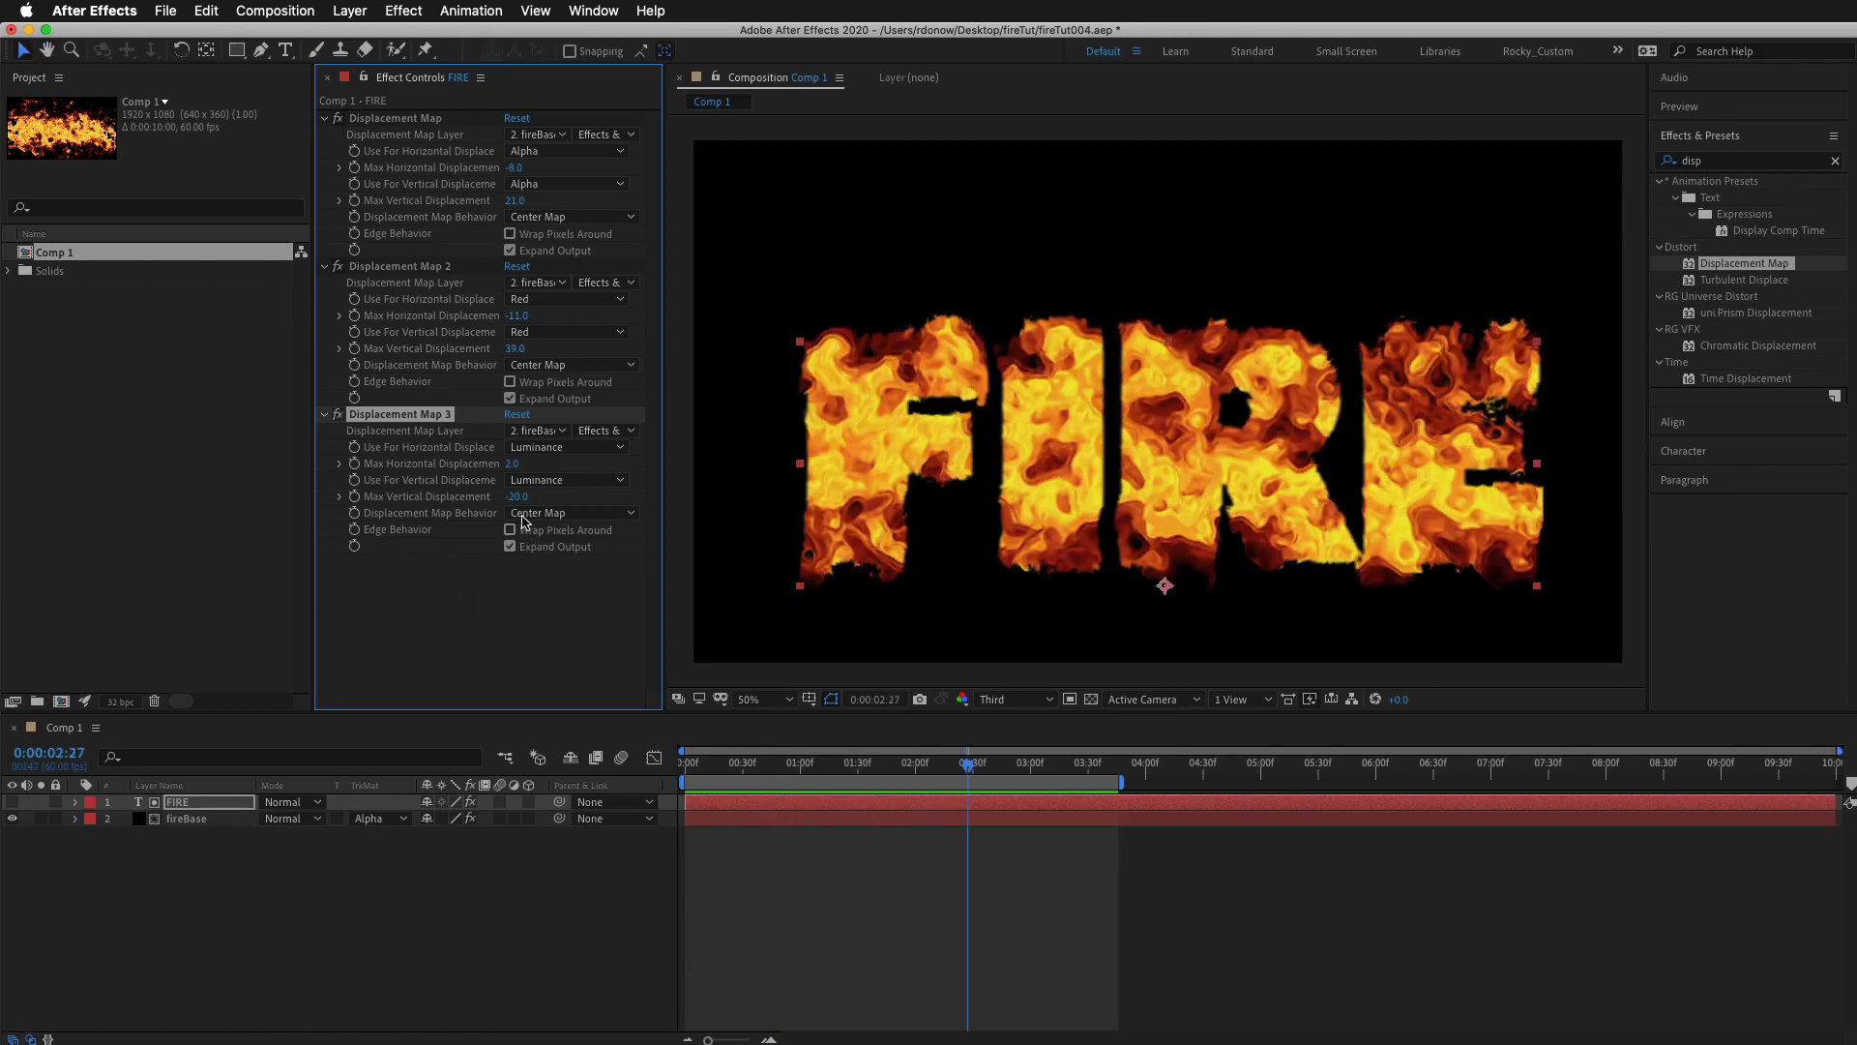
# Set the third Displacement Map's maximum displacement to 36 horizontally and -17 vertically, and preview the animation.
pyautogui.moveTo(517, 500); pyautogui.dragTo(542, 467)
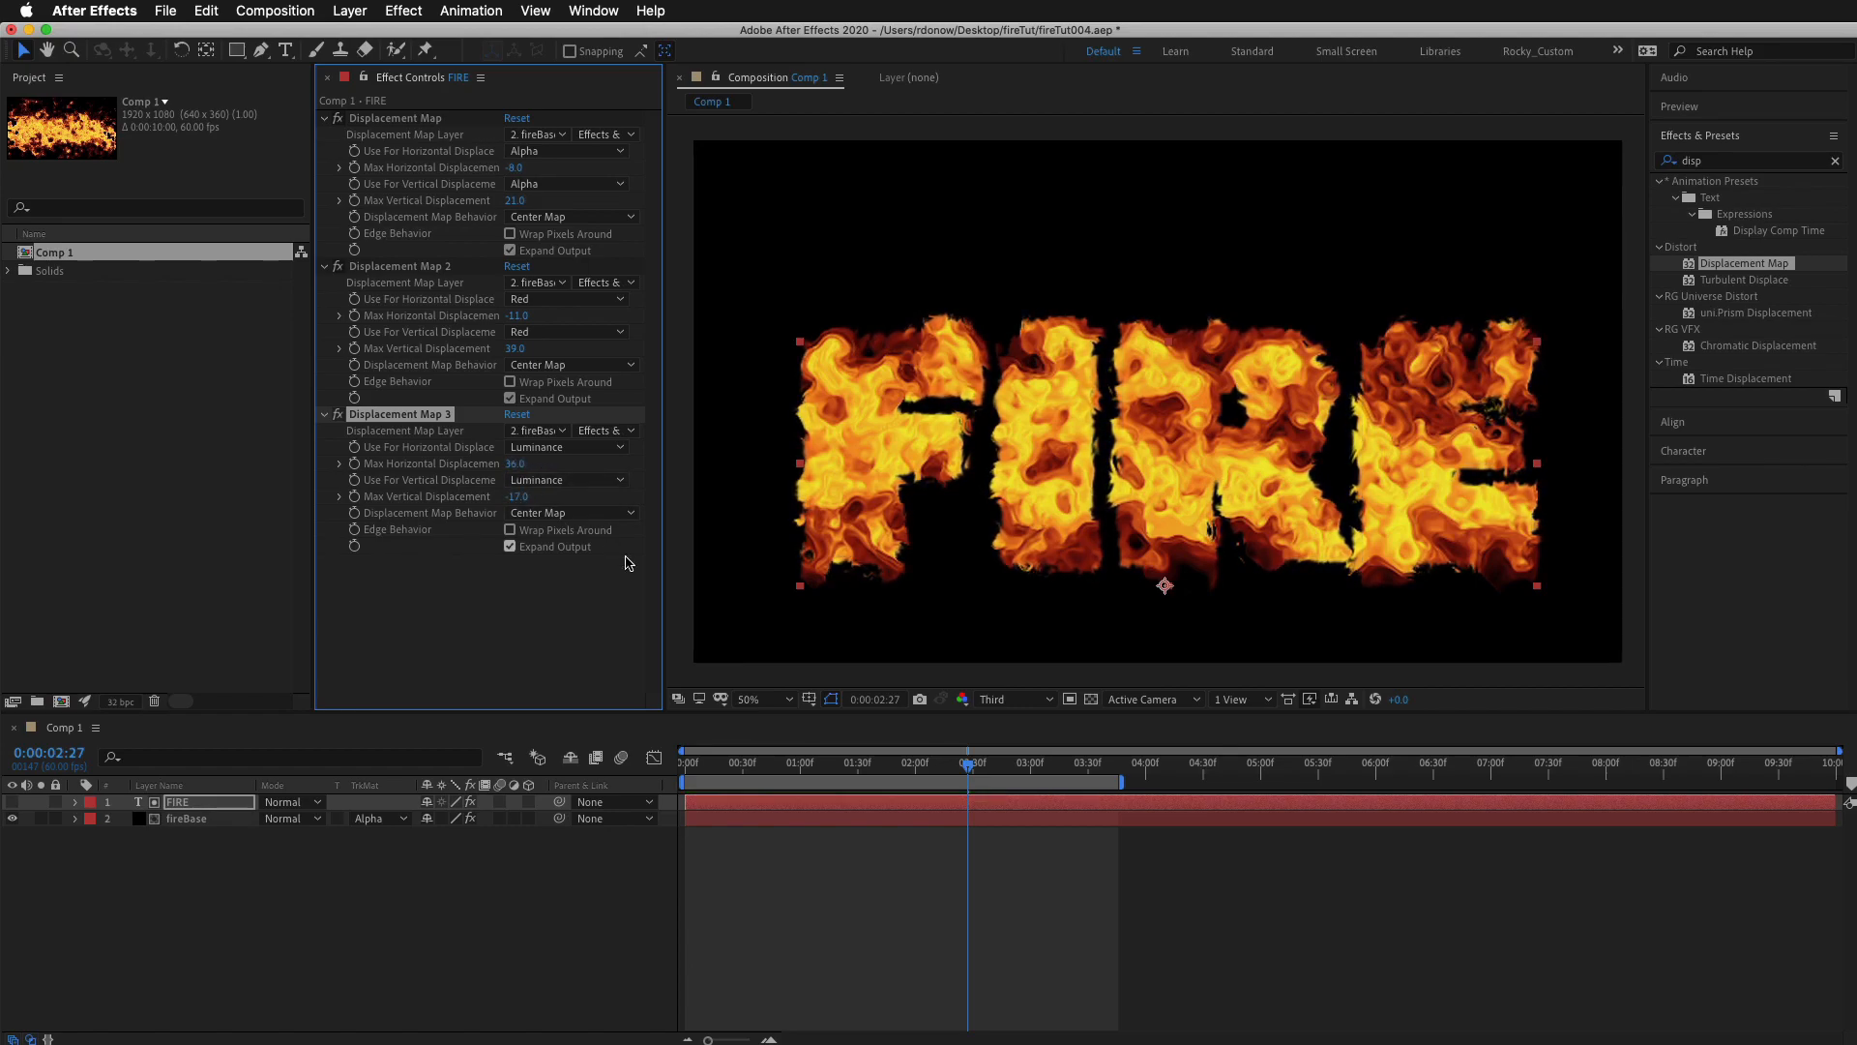
pyautogui.press('space')
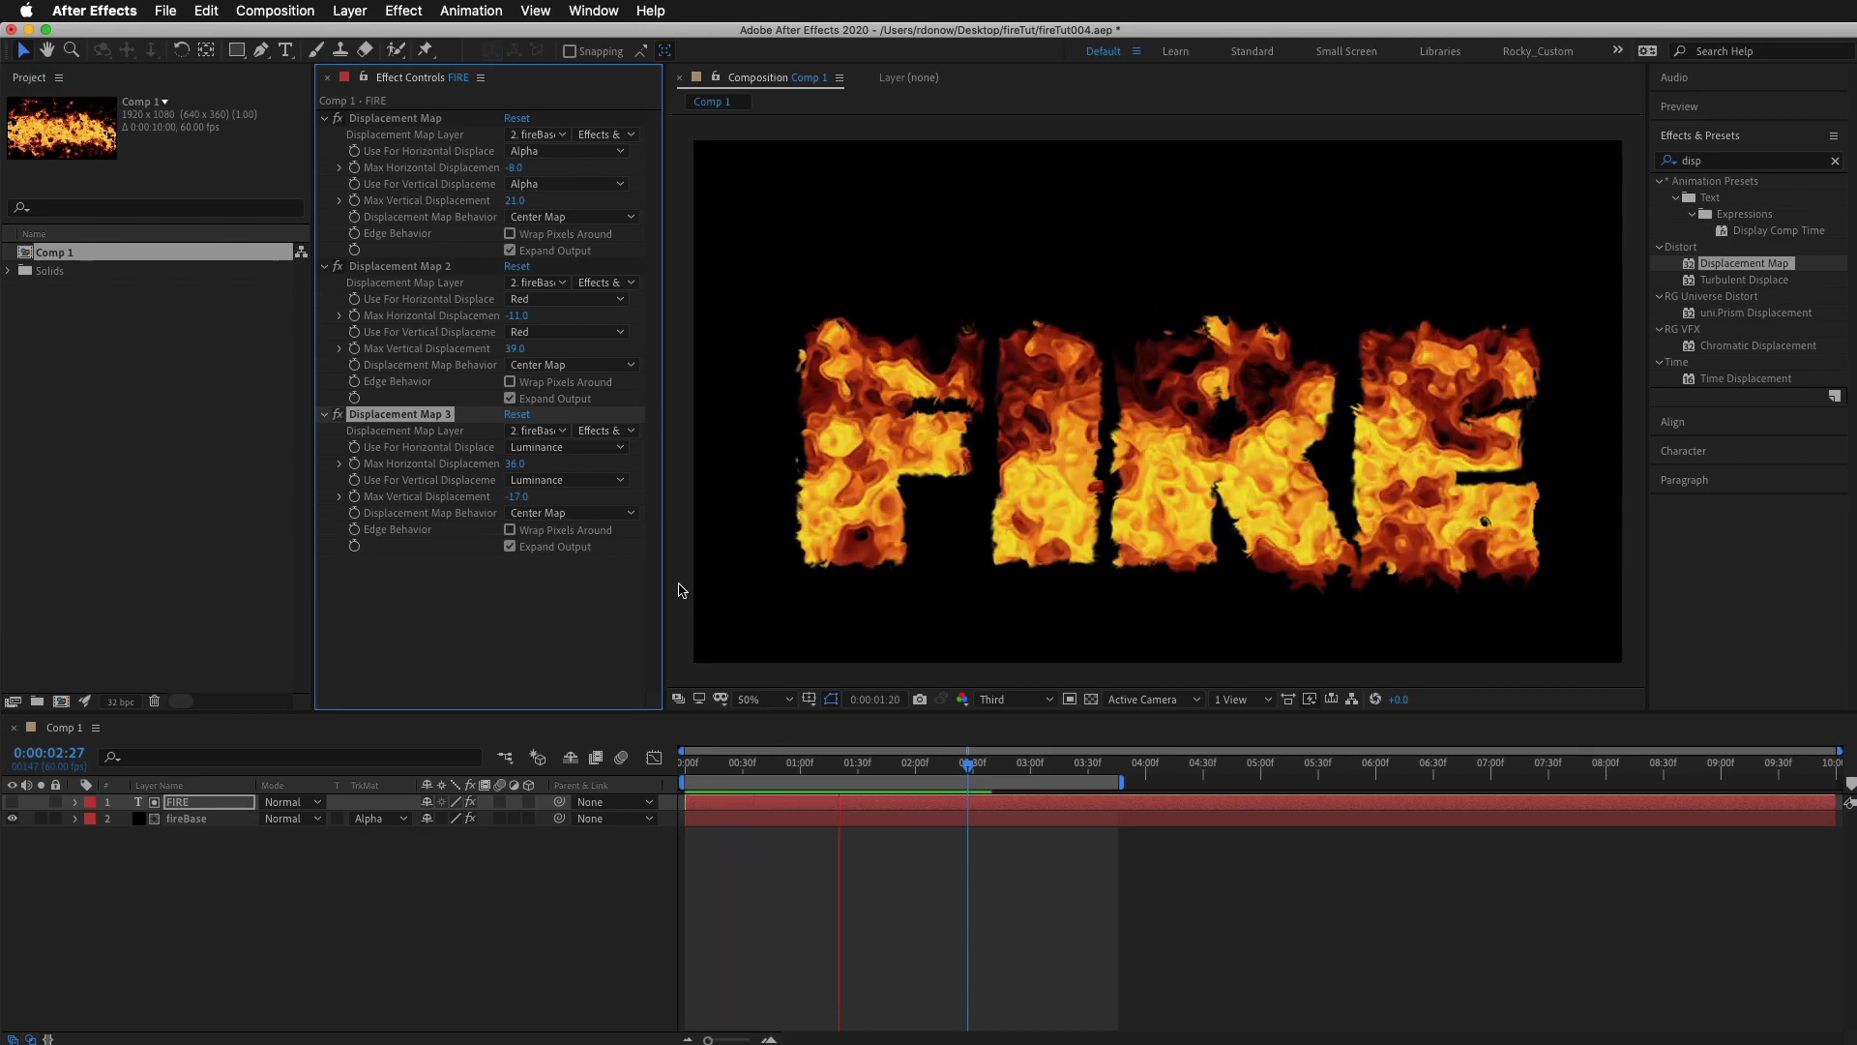
pyautogui.click(1453, 390)
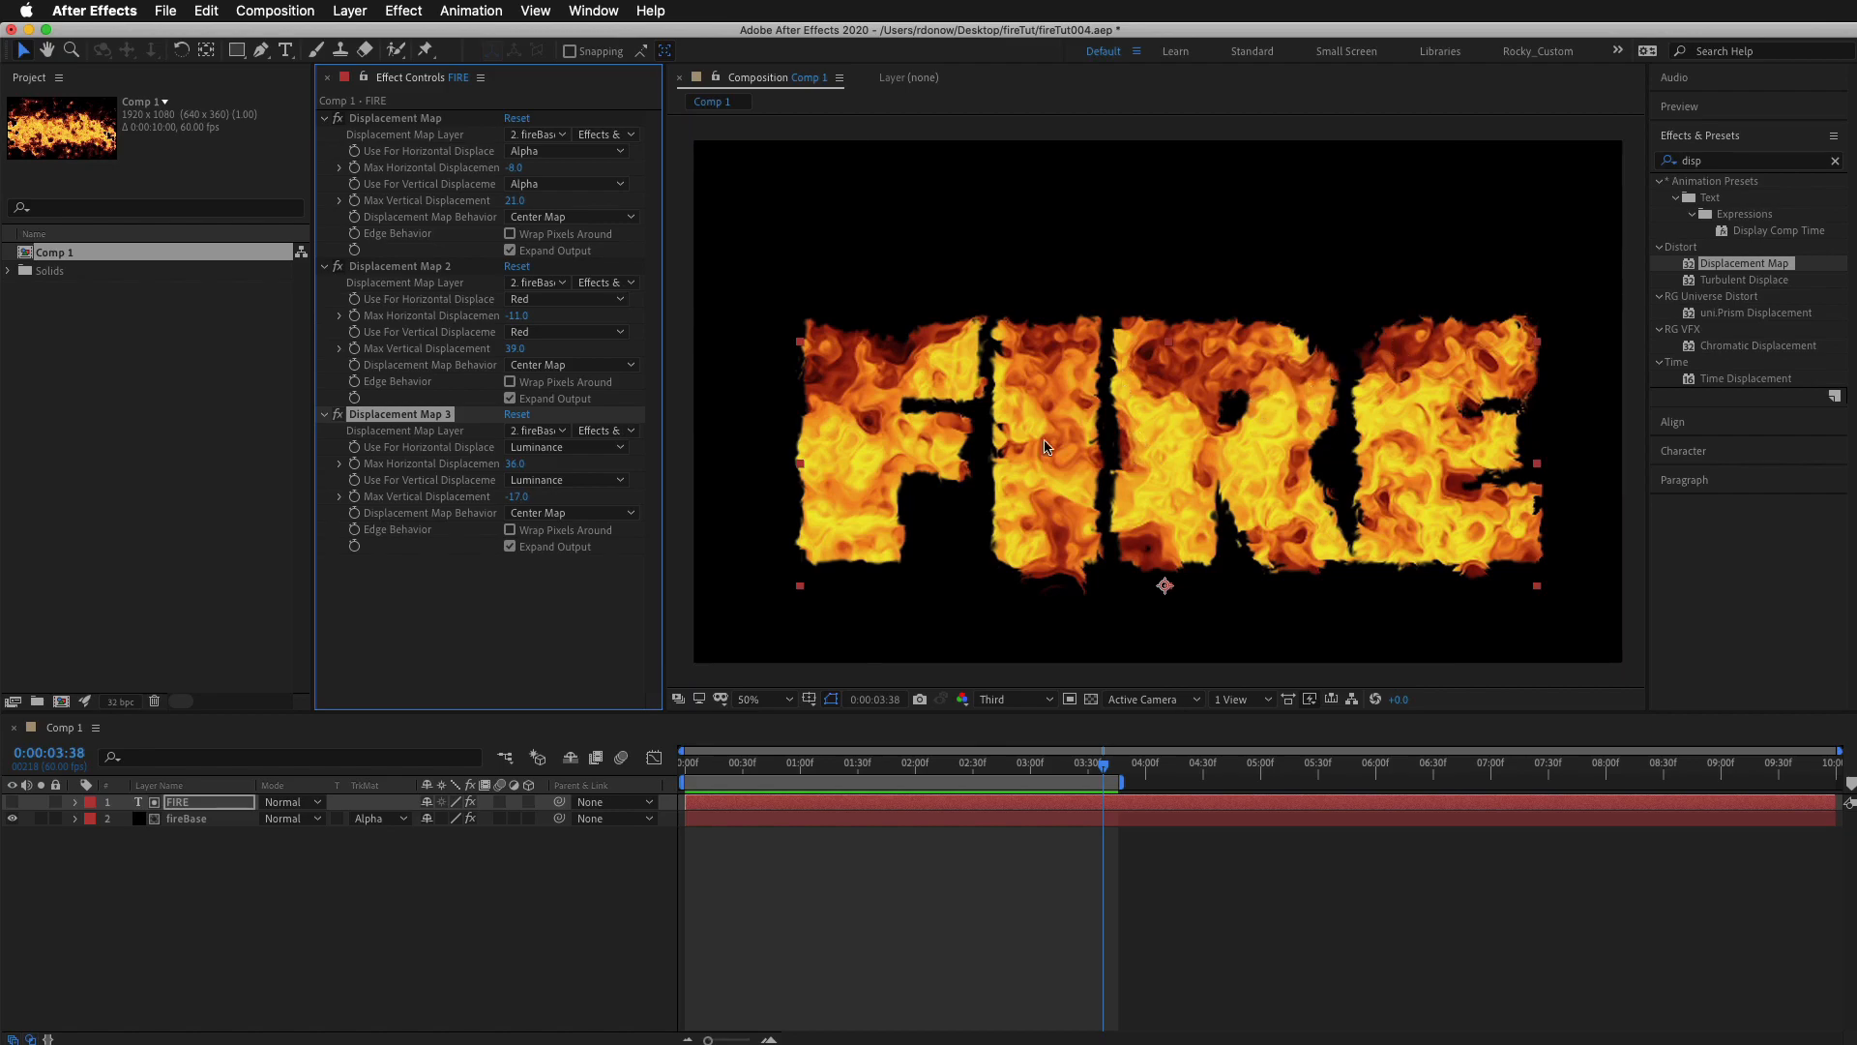
# Set maximum horizontal and vertical displacement to -82 and 19 in the second Displacement Map, and to 19 and -23 in the first, previewing the result.
pyautogui.moveTo(517, 316); pyautogui.dragTo(392, 318)
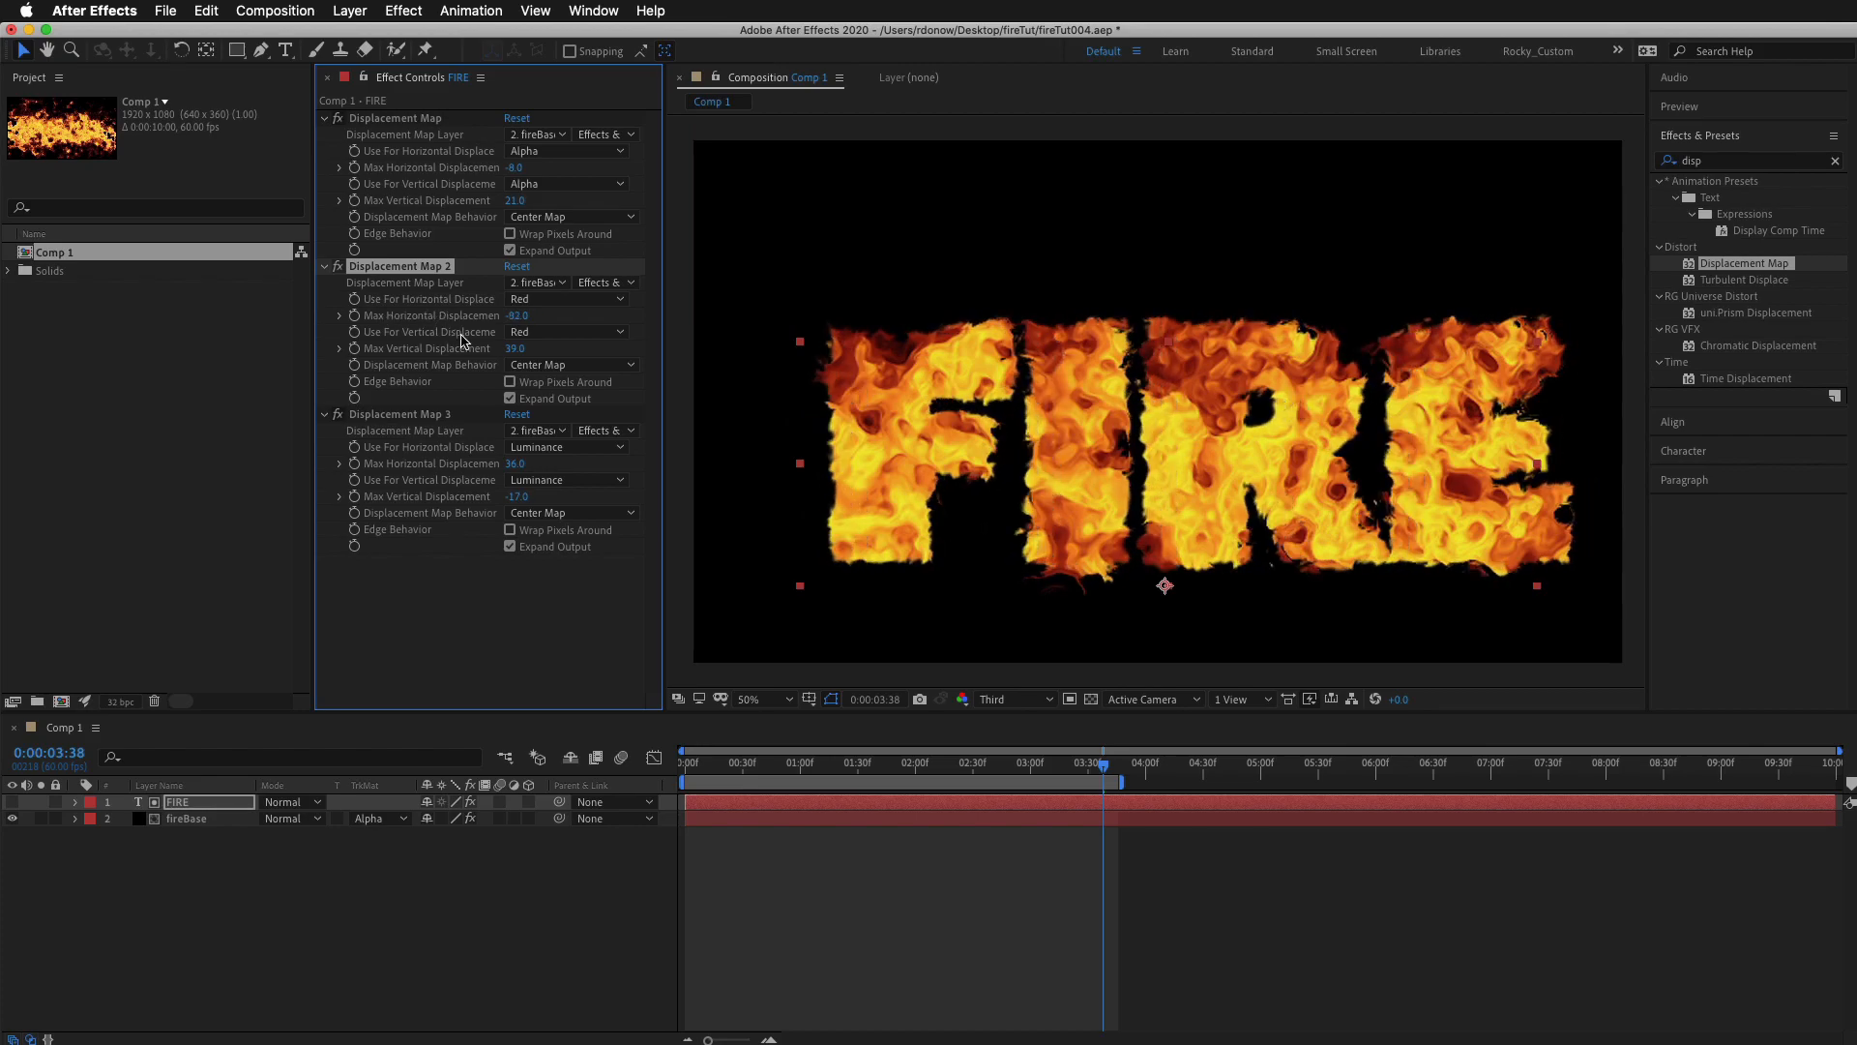
pyautogui.moveTo(516, 353); pyautogui.dragTo(501, 352)
pyautogui.moveTo(514, 200)
pyautogui.mouseDown()
pyautogui.moveTo(490, 200)
pyautogui.moveTo(543, 174)
pyautogui.moveTo(495, 200)
pyautogui.mouseUp()
pyautogui.press('space')
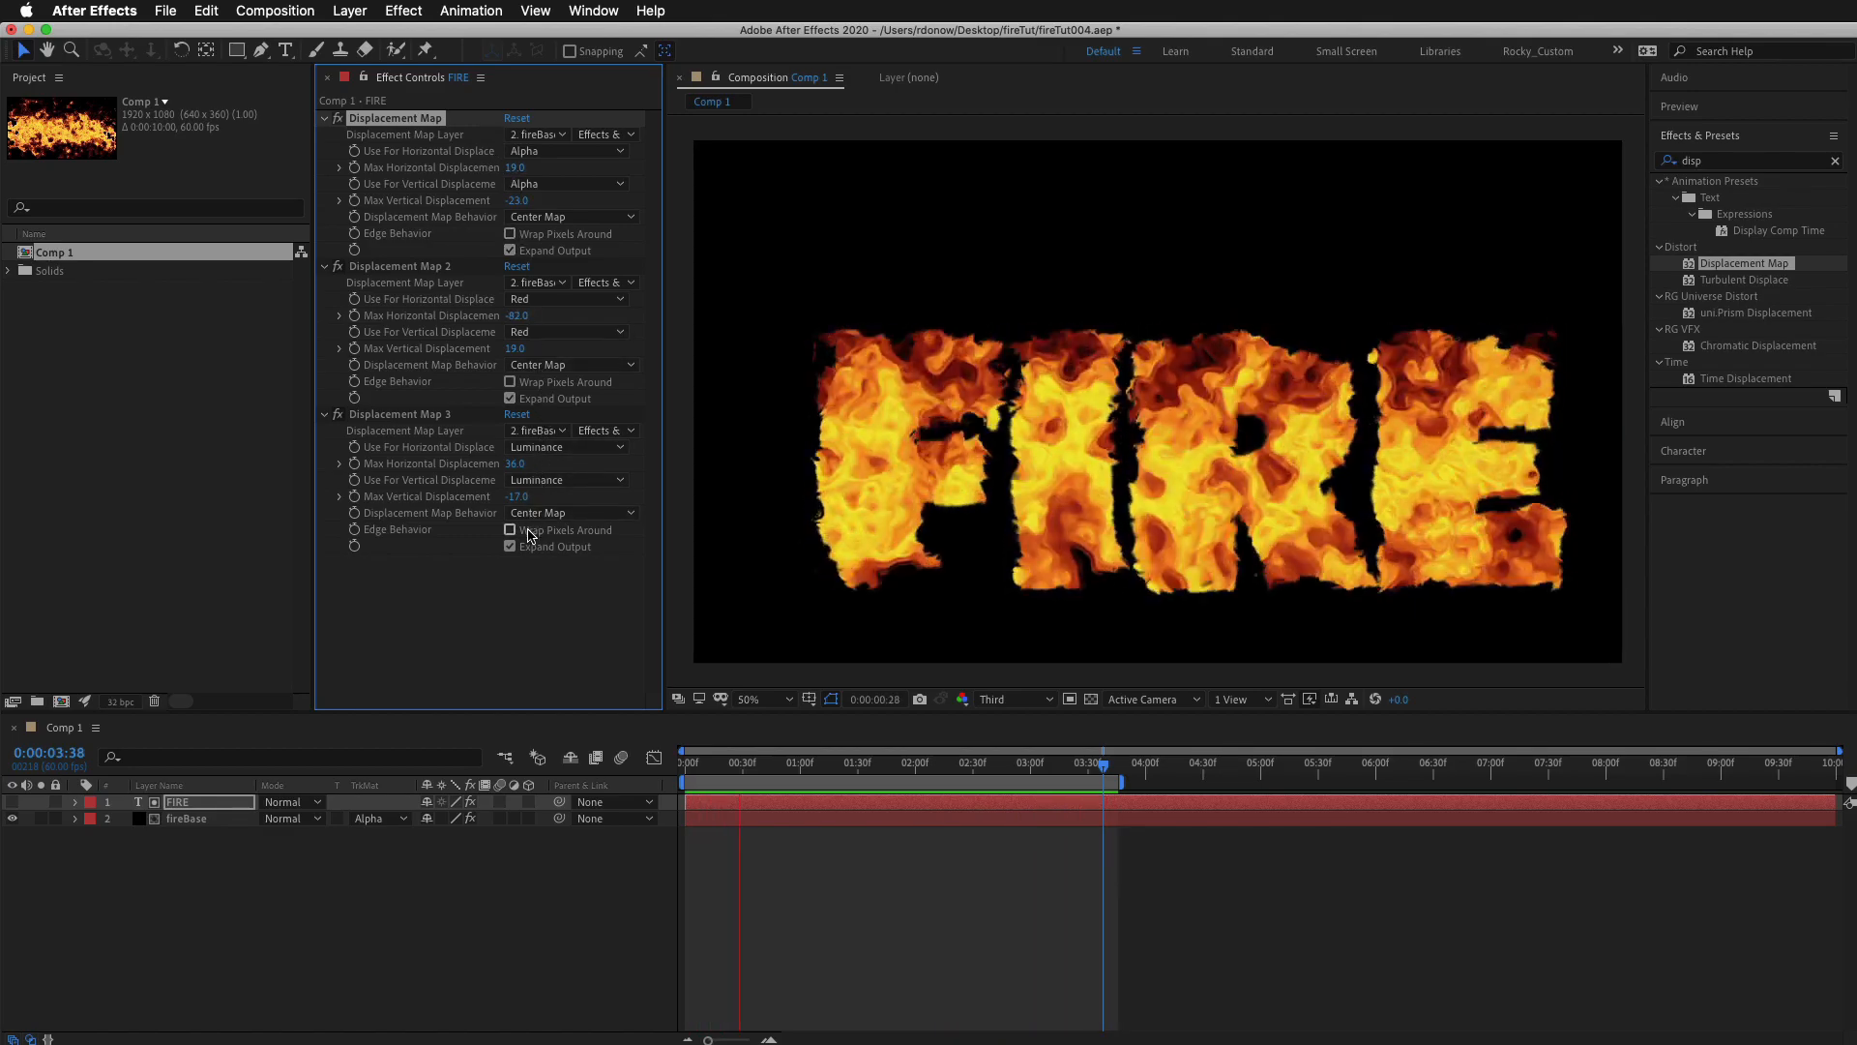
pyautogui.press('space')
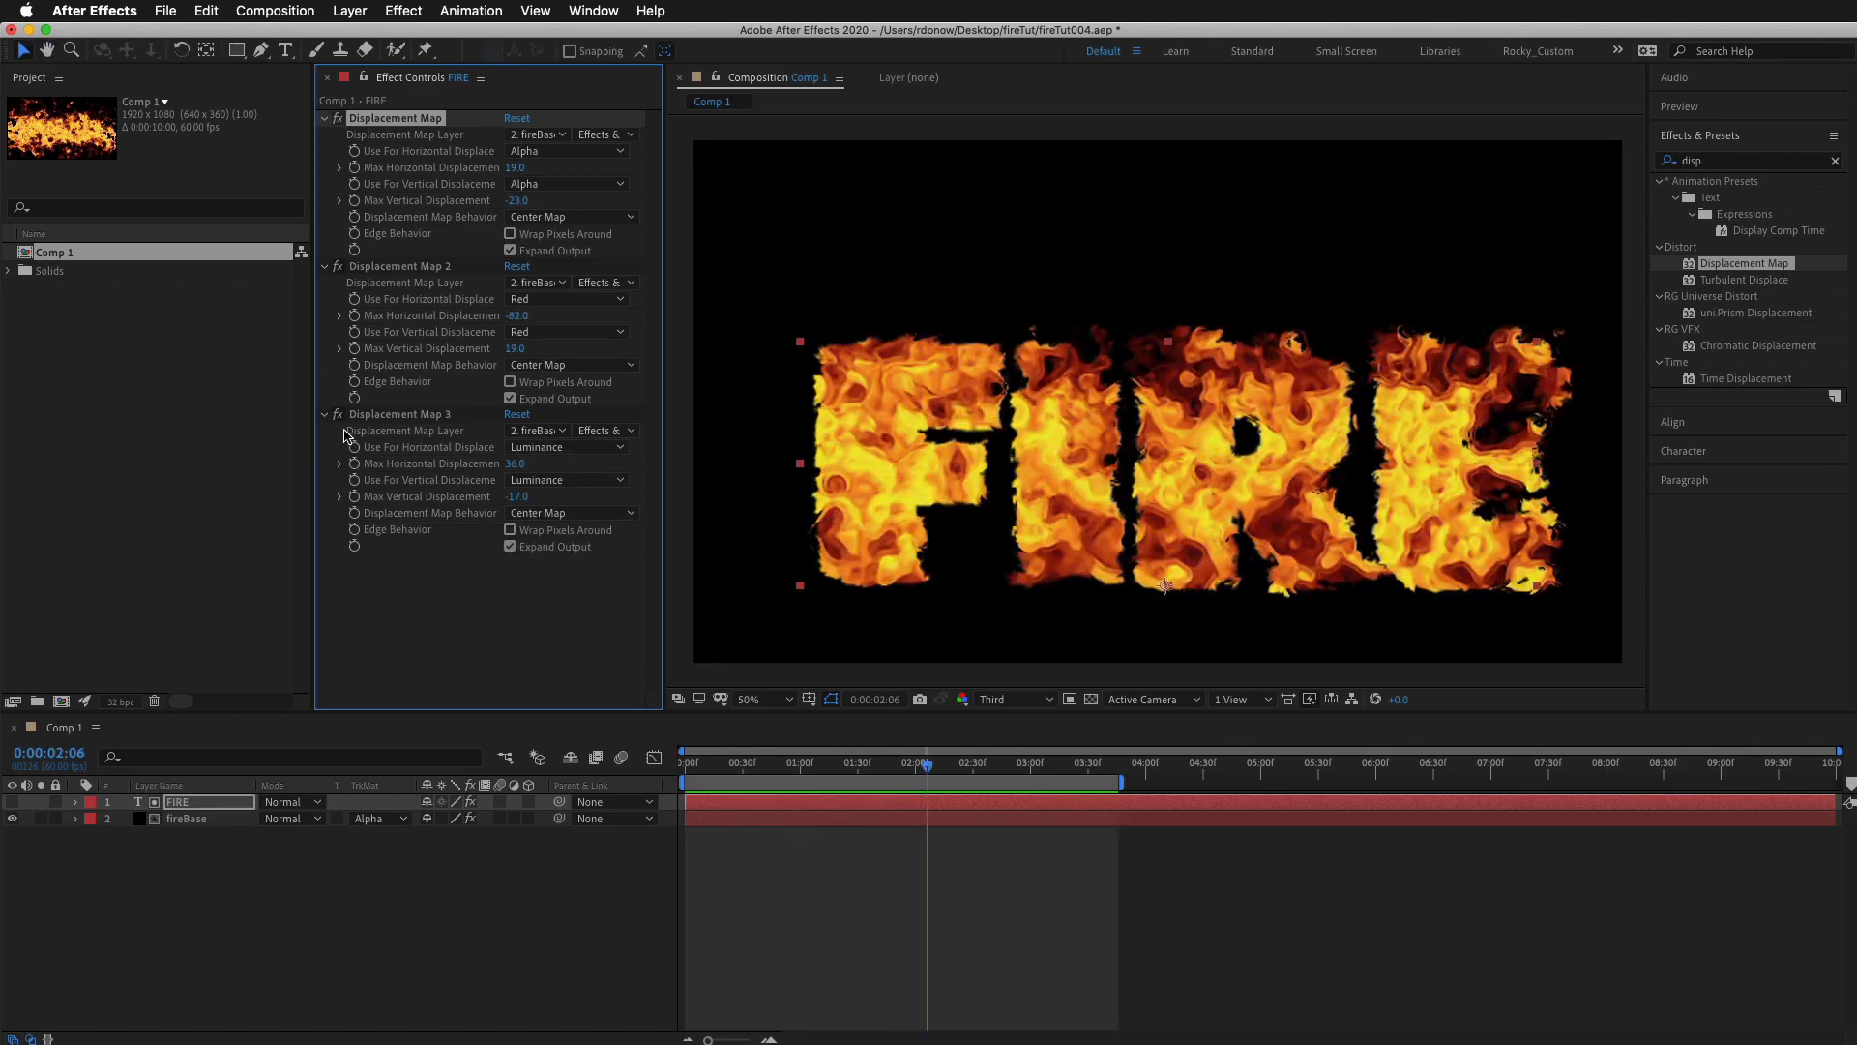
# Preview the animation with the second and third Displacement Maps disabled, and re-enable both.
pyautogui.click(338, 266)
pyautogui.press('space')
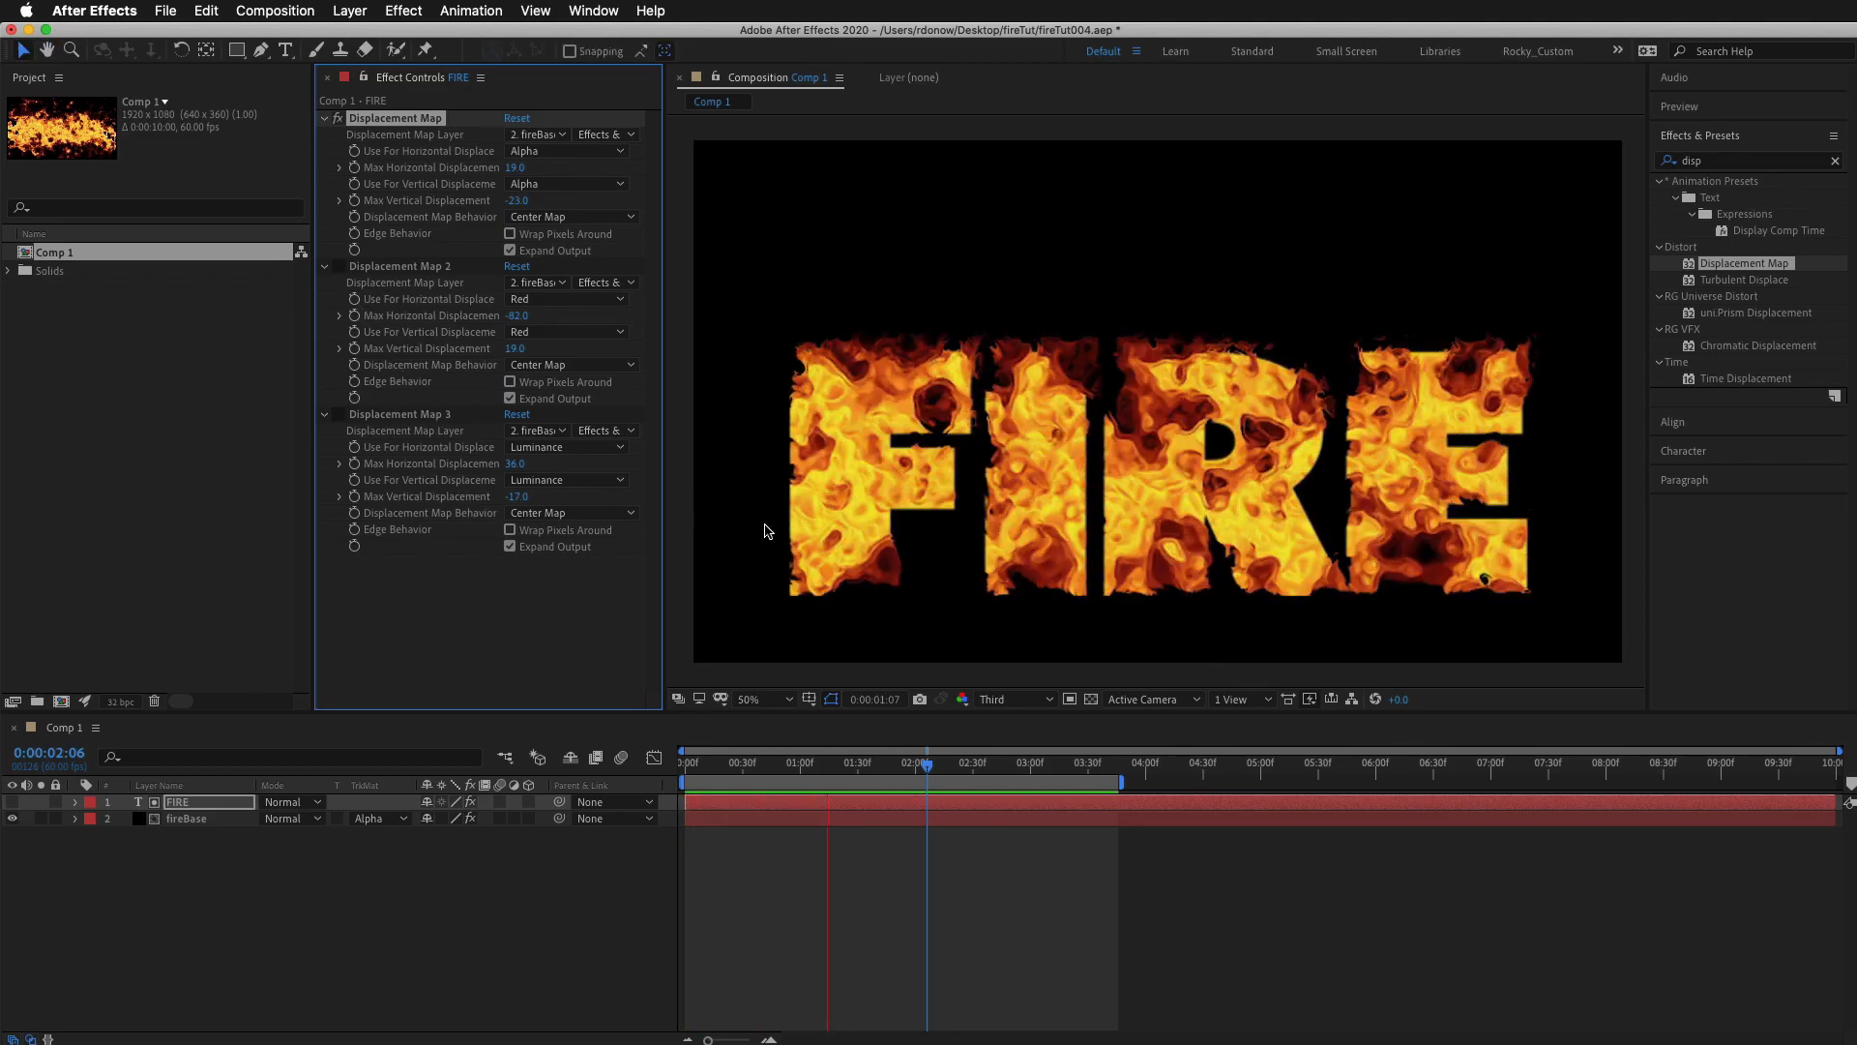
pyautogui.click(337, 266)
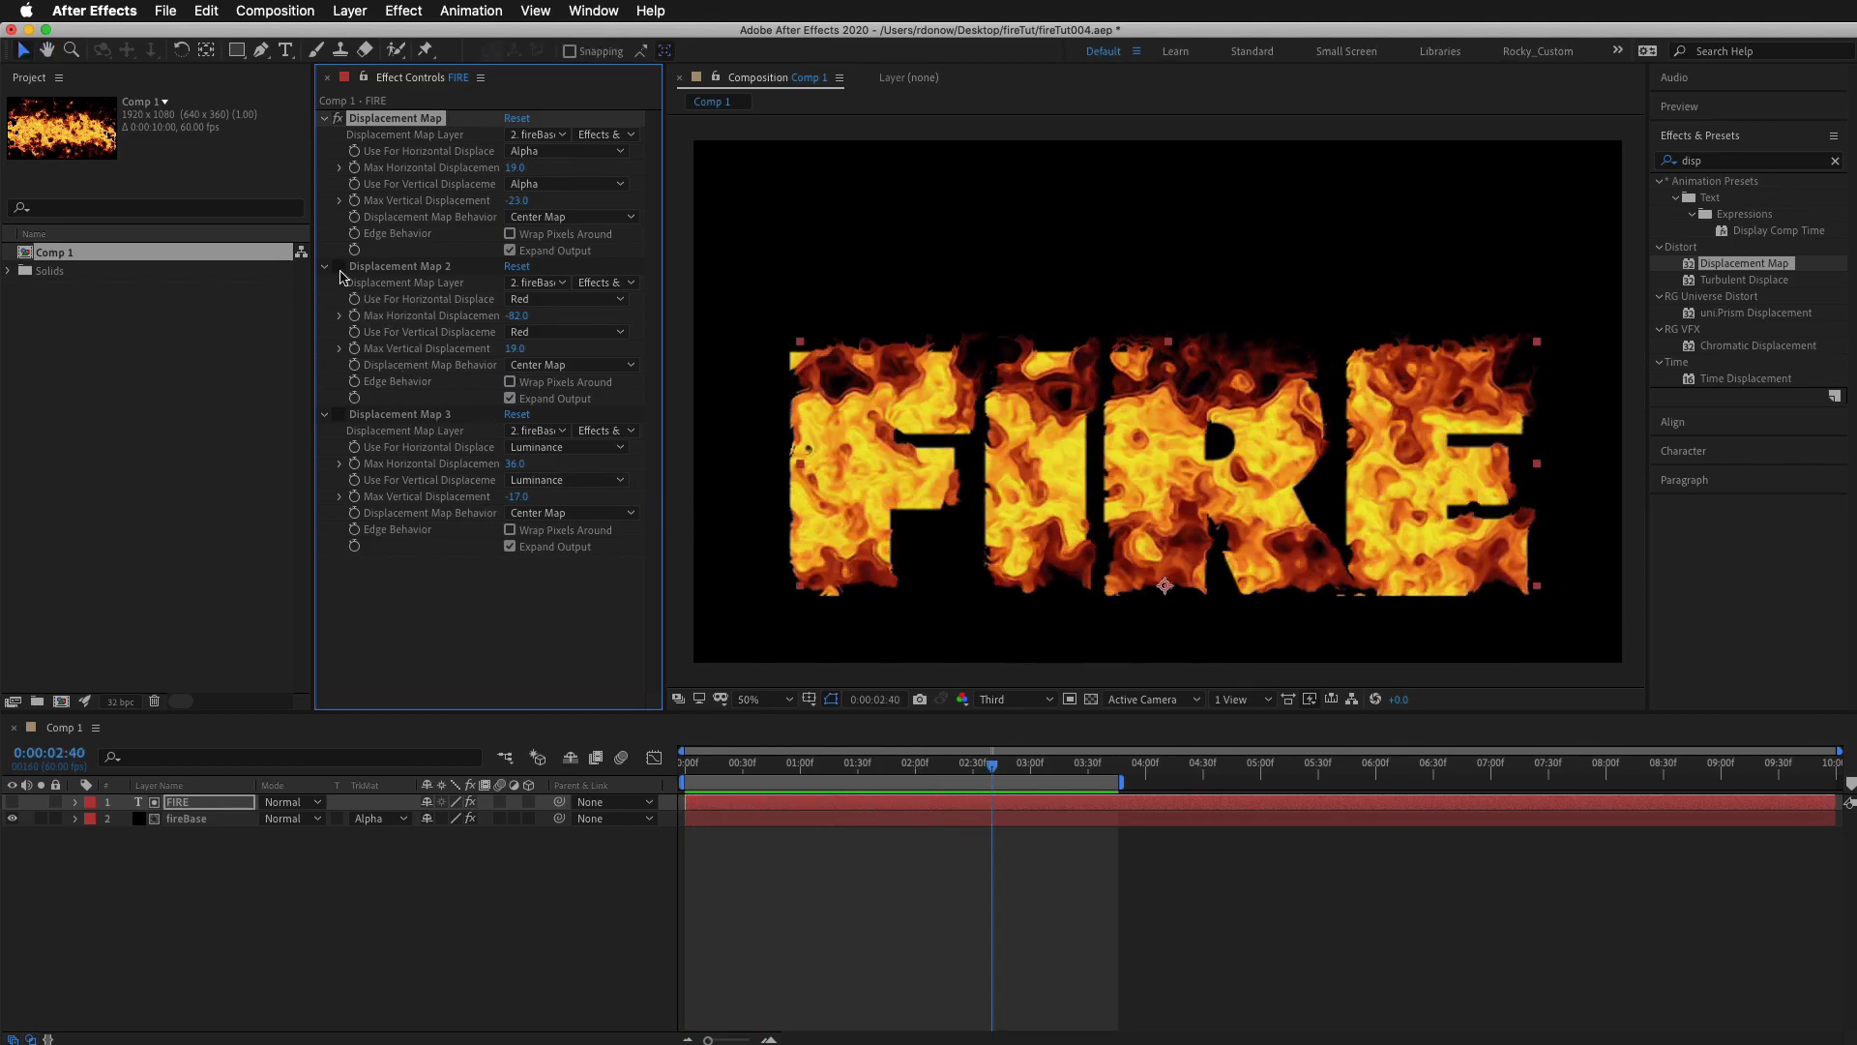
pyautogui.click(337, 415)
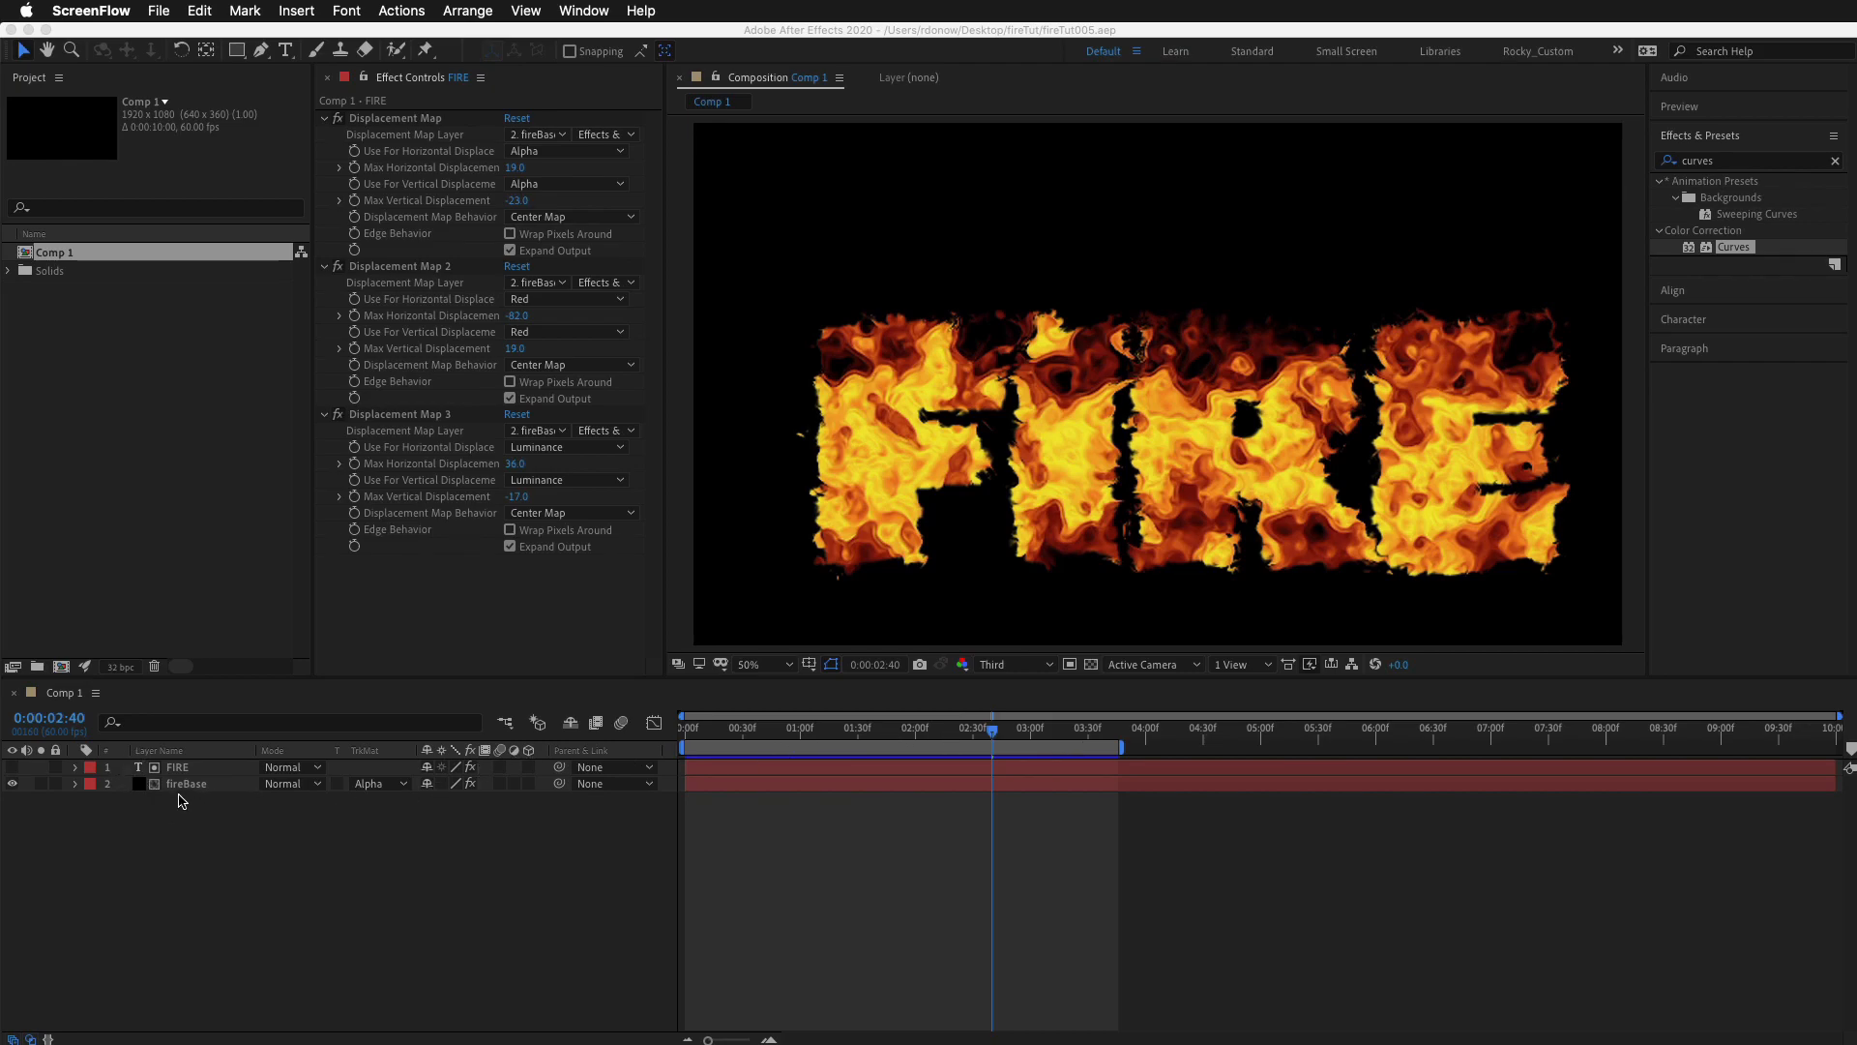
# Add an adjustment layer above the FIRE text and rename it "glow".
pyautogui.rightClick(569, 806)
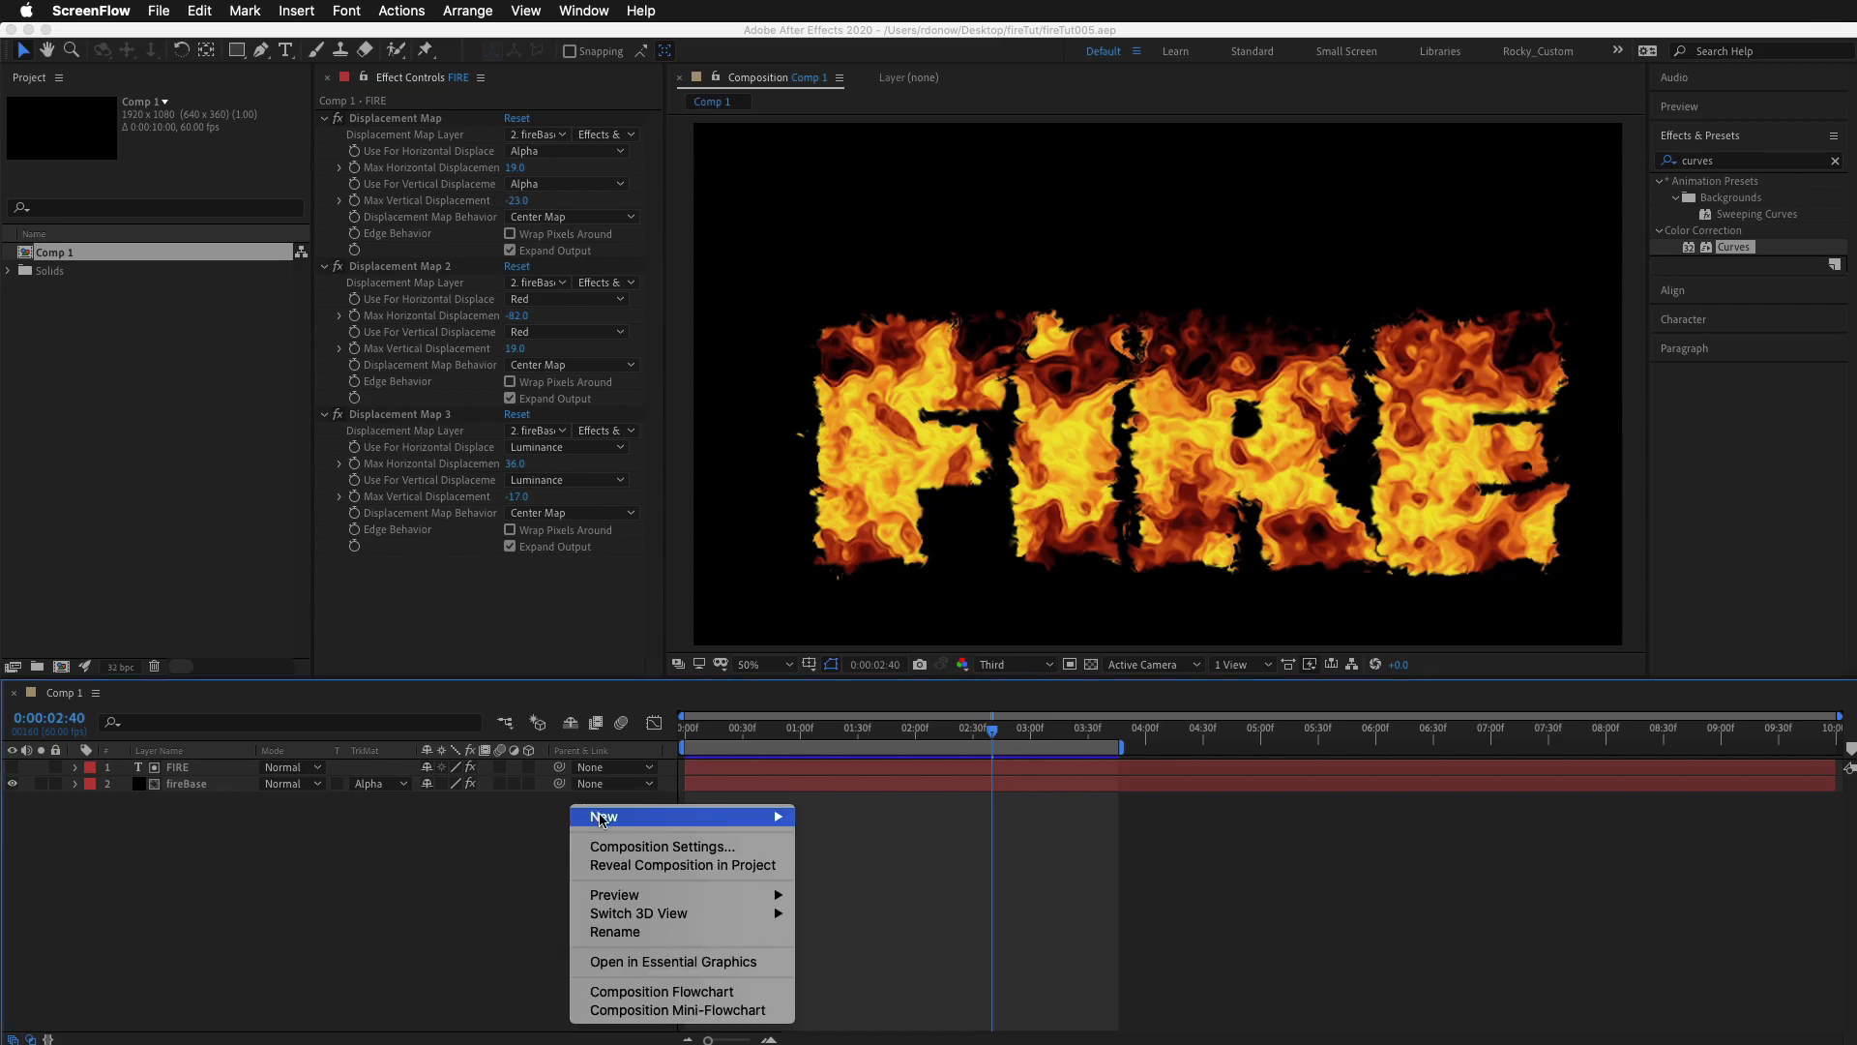
pyautogui.moveTo(677, 816)
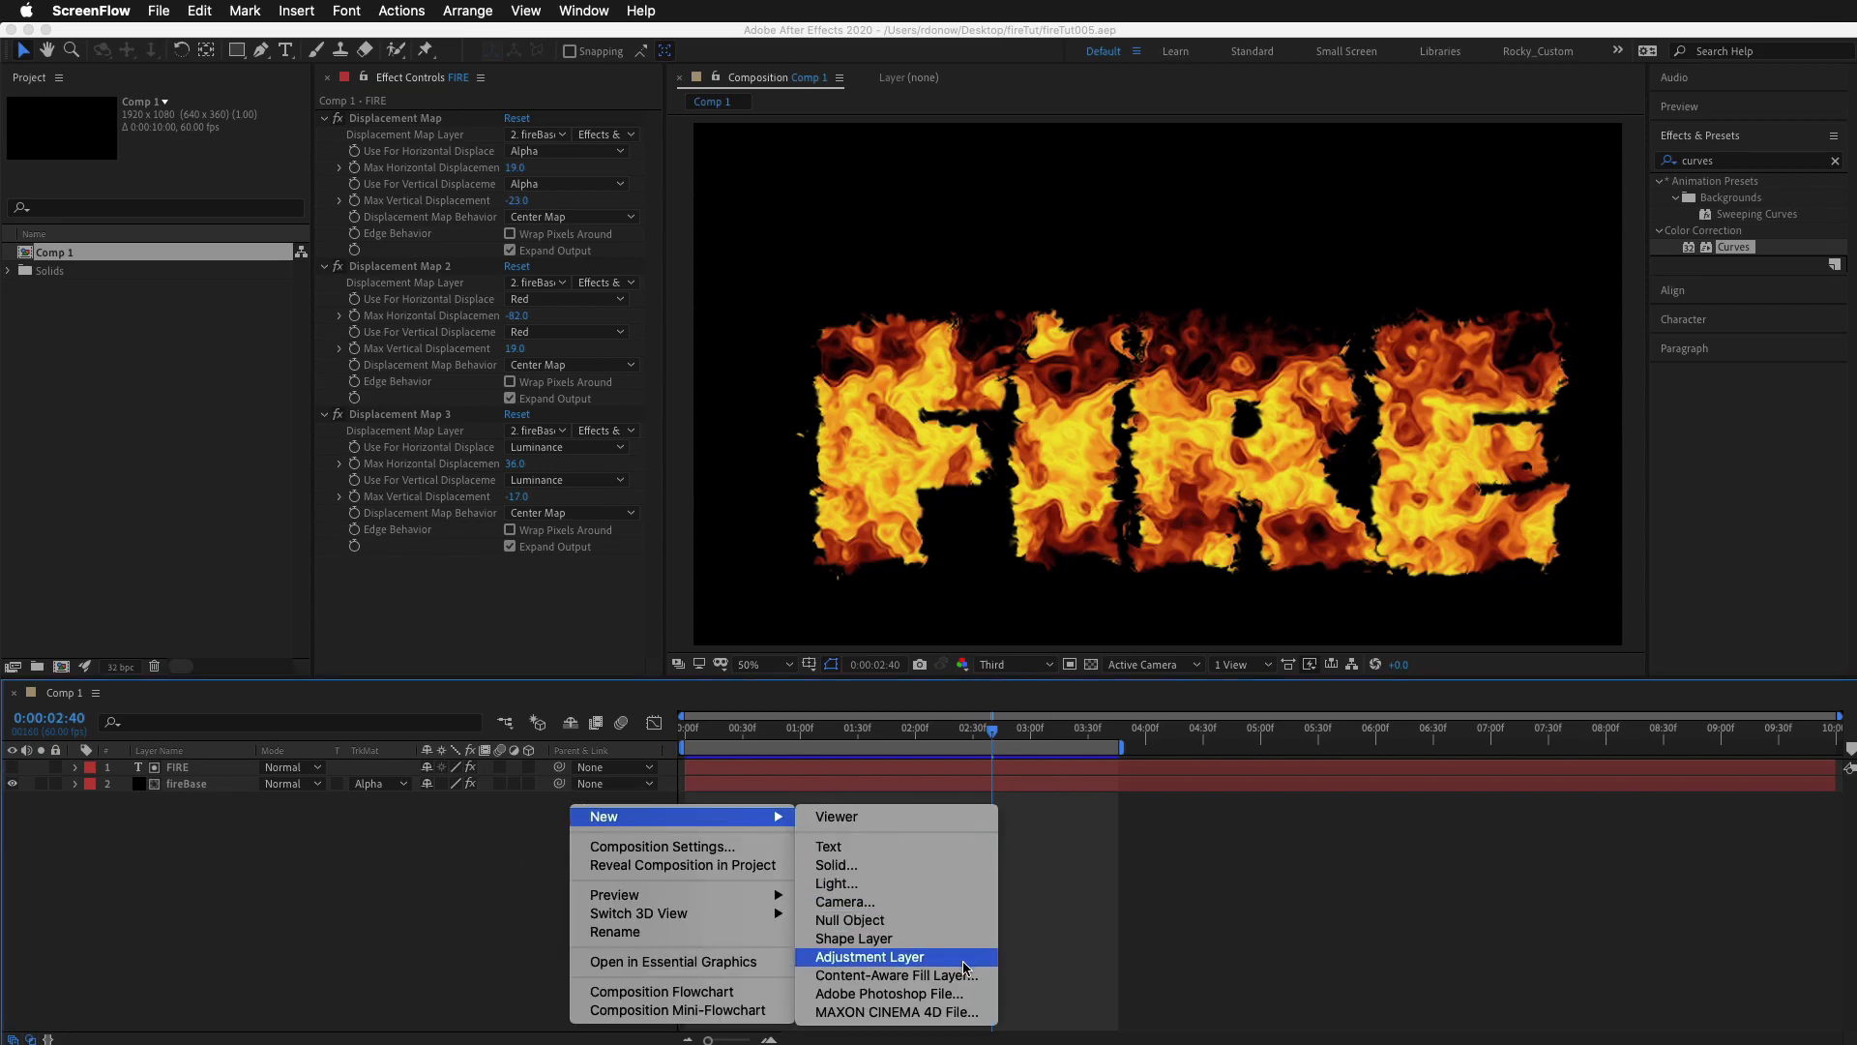
pyautogui.click(919, 957)
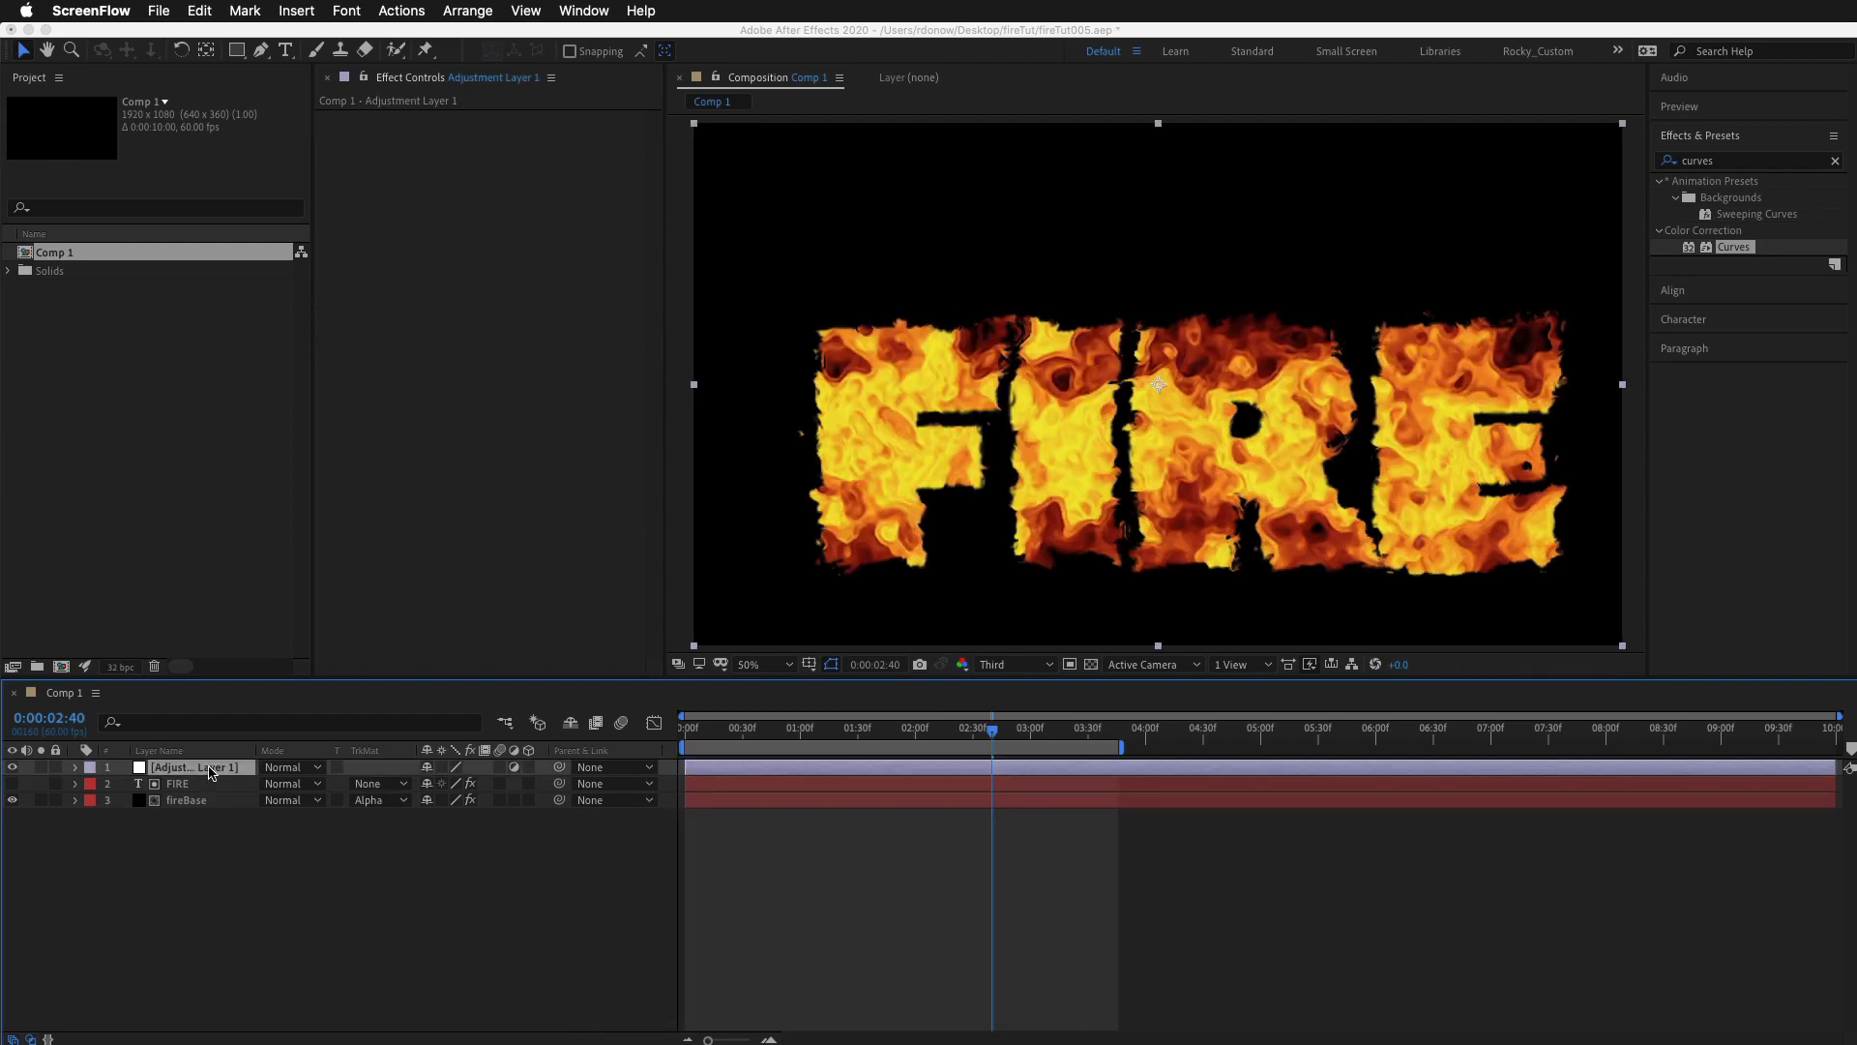
pyautogui.click(211, 771)
pyautogui.press('Return')
pyautogui.write('glow')
pyautogui.press('Return')
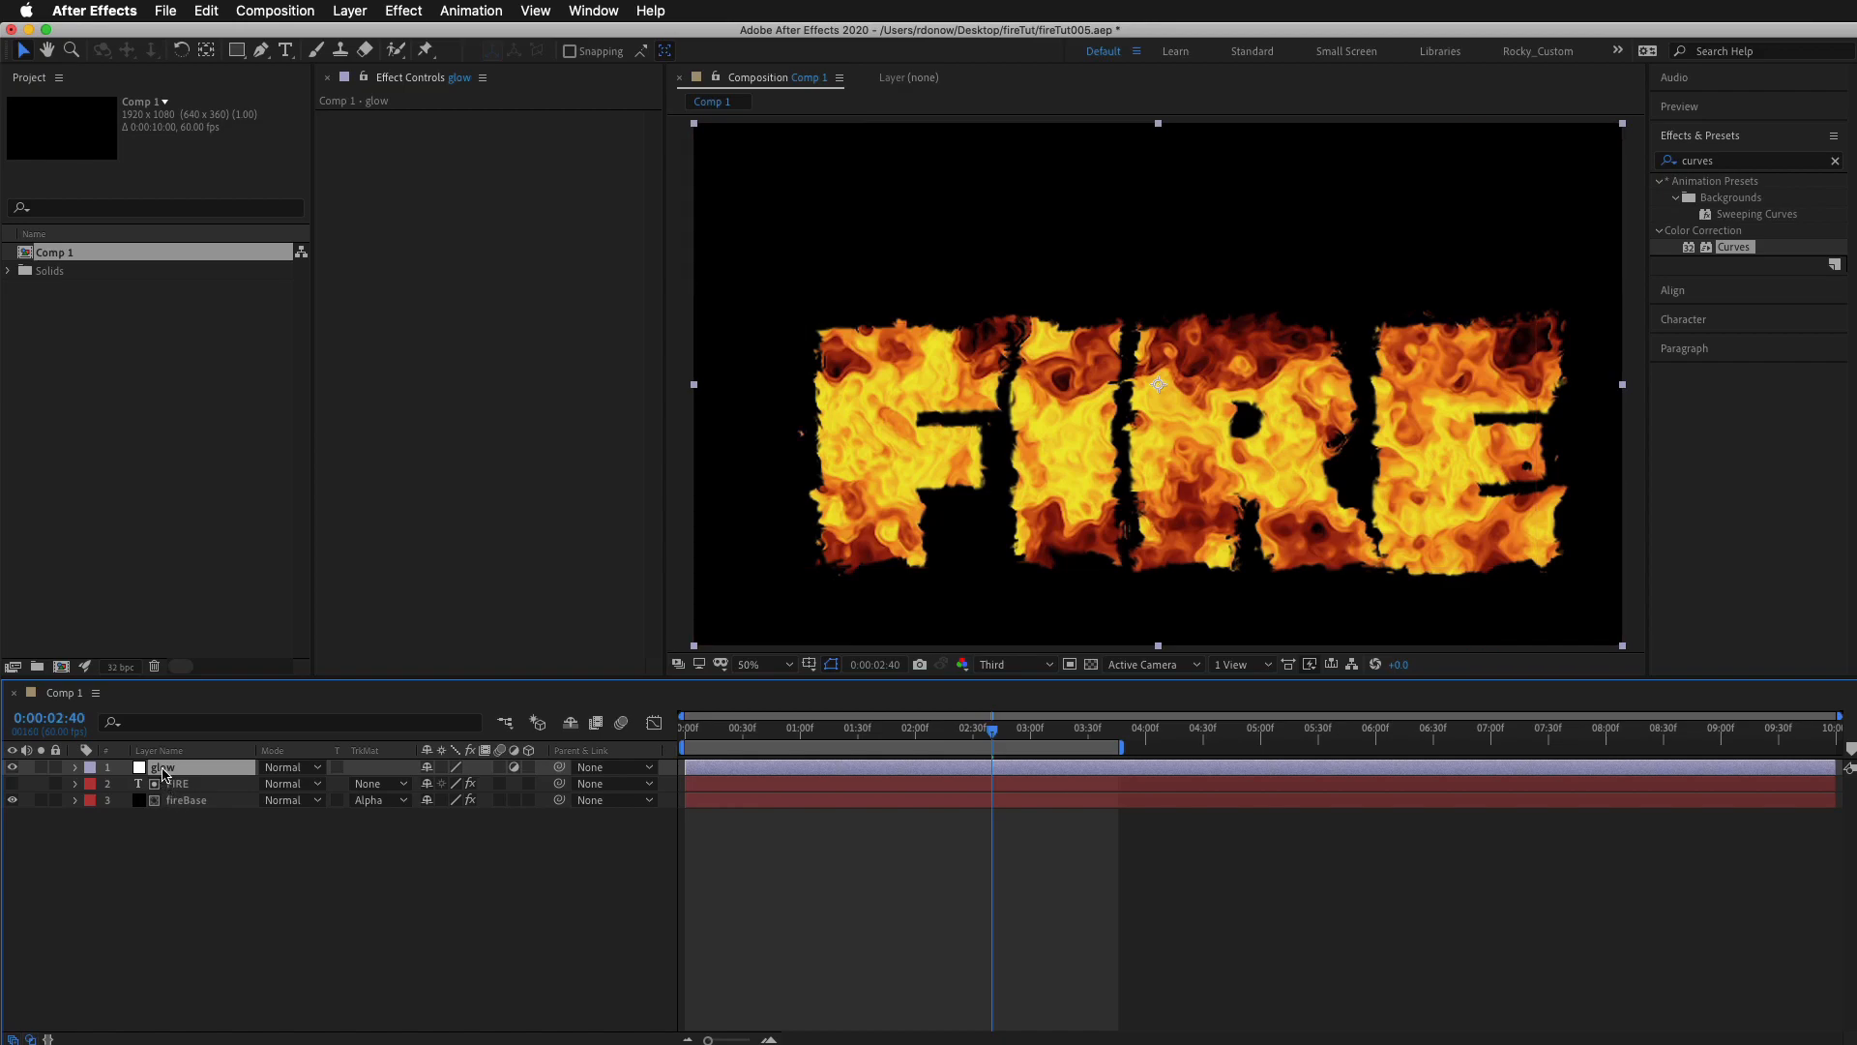
# Find the Stylize Glow effect by searching for "glow" and apply it to the glow adjustment layer.
pyautogui.click(1756, 161)
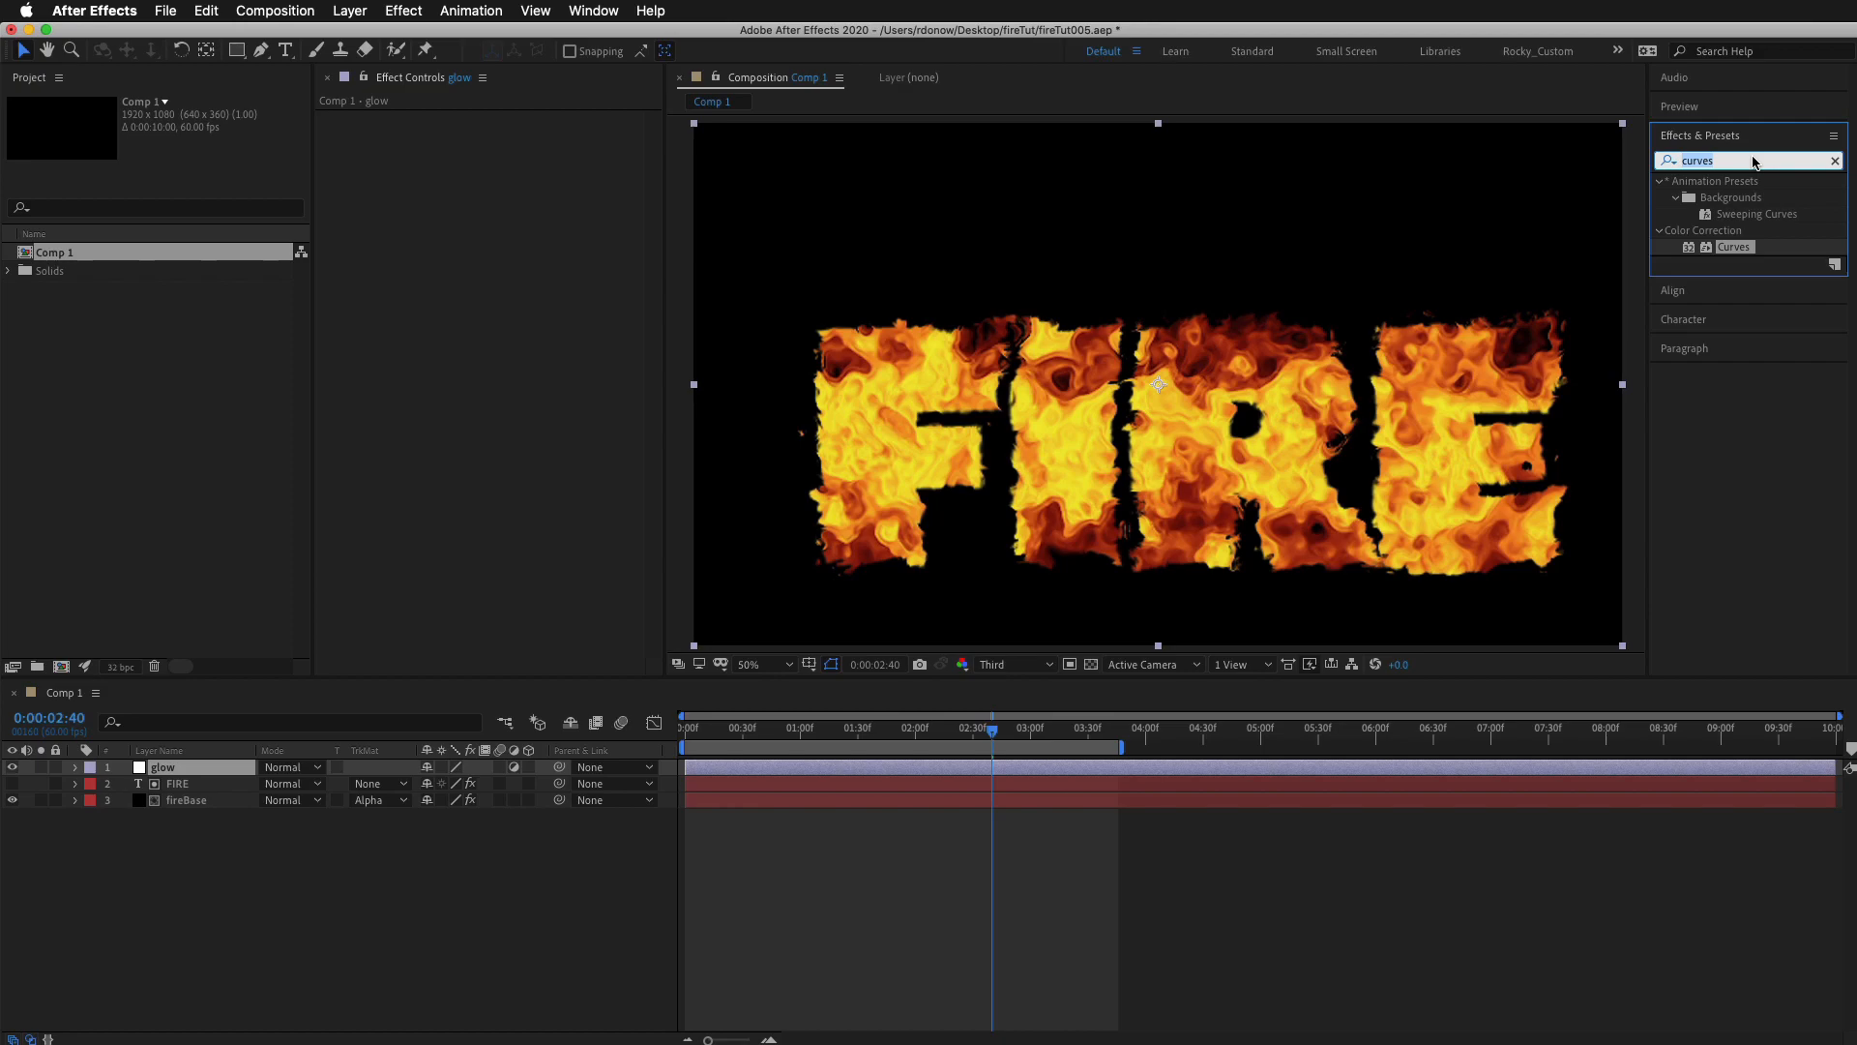
pyautogui.write('glo')
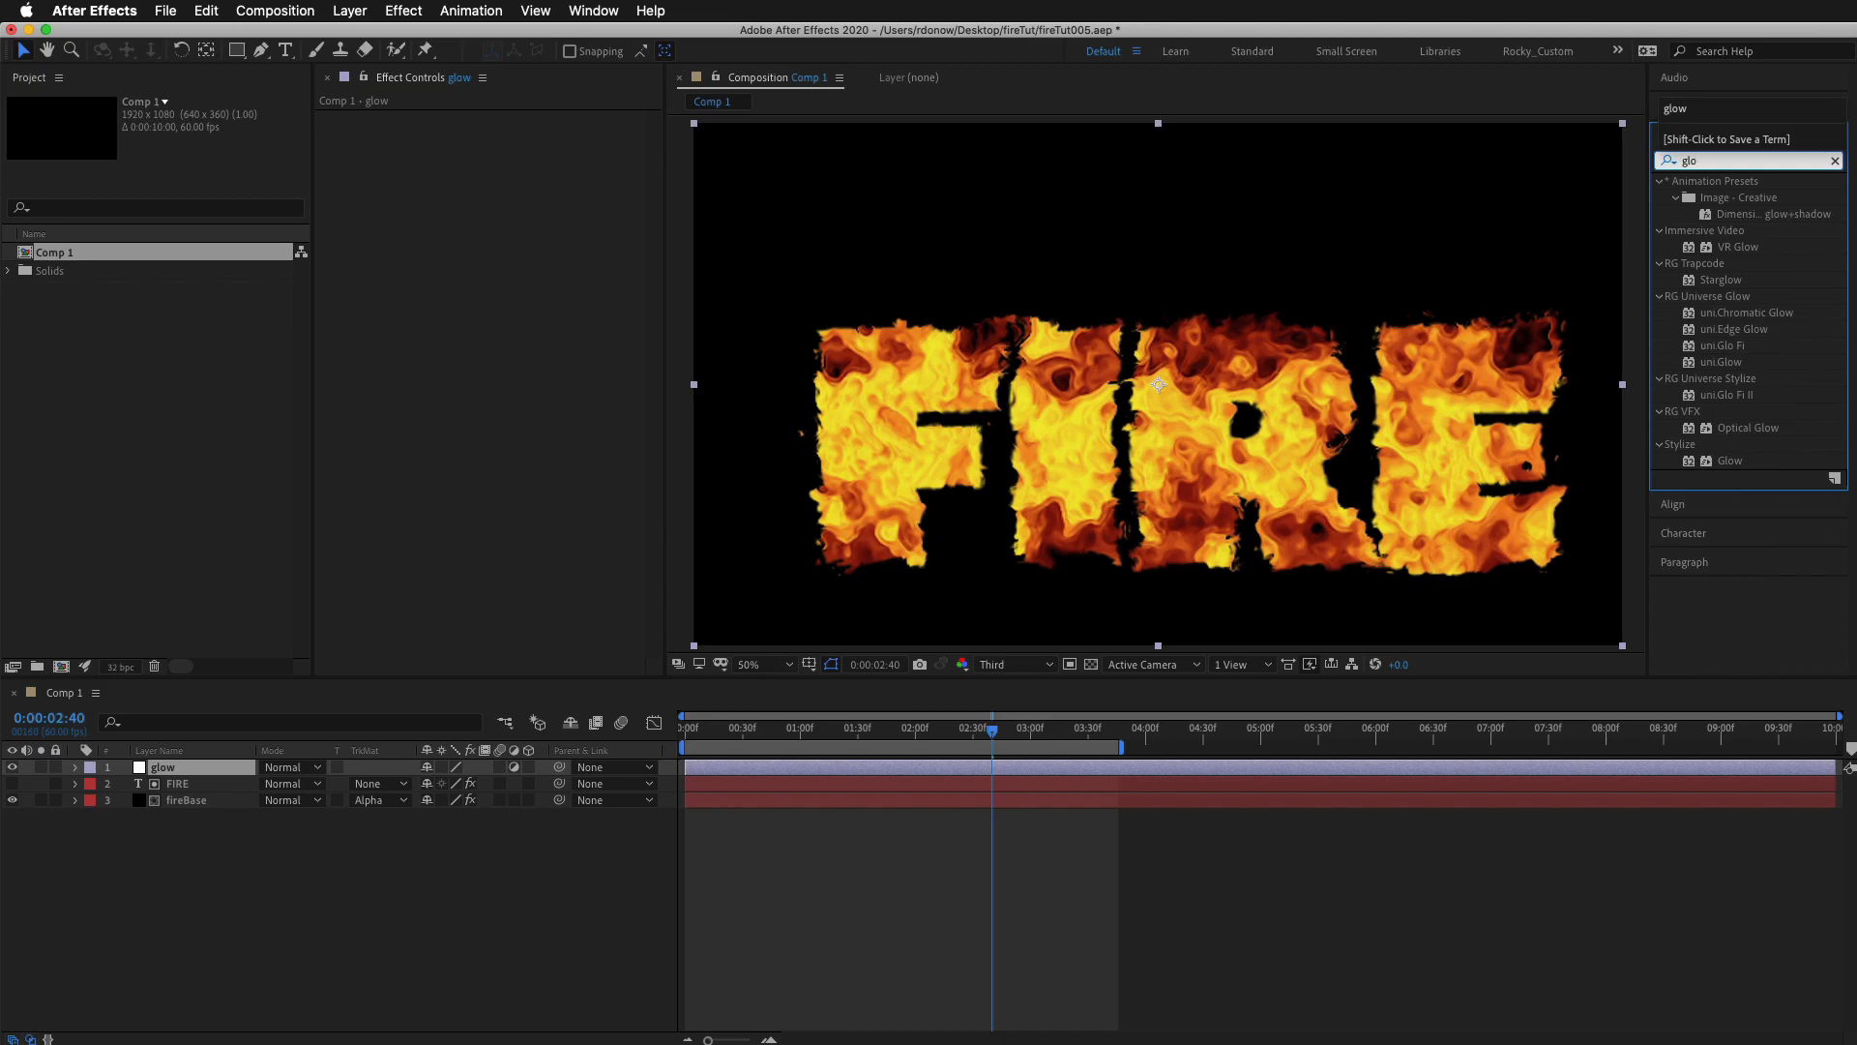
pyautogui.write('w')
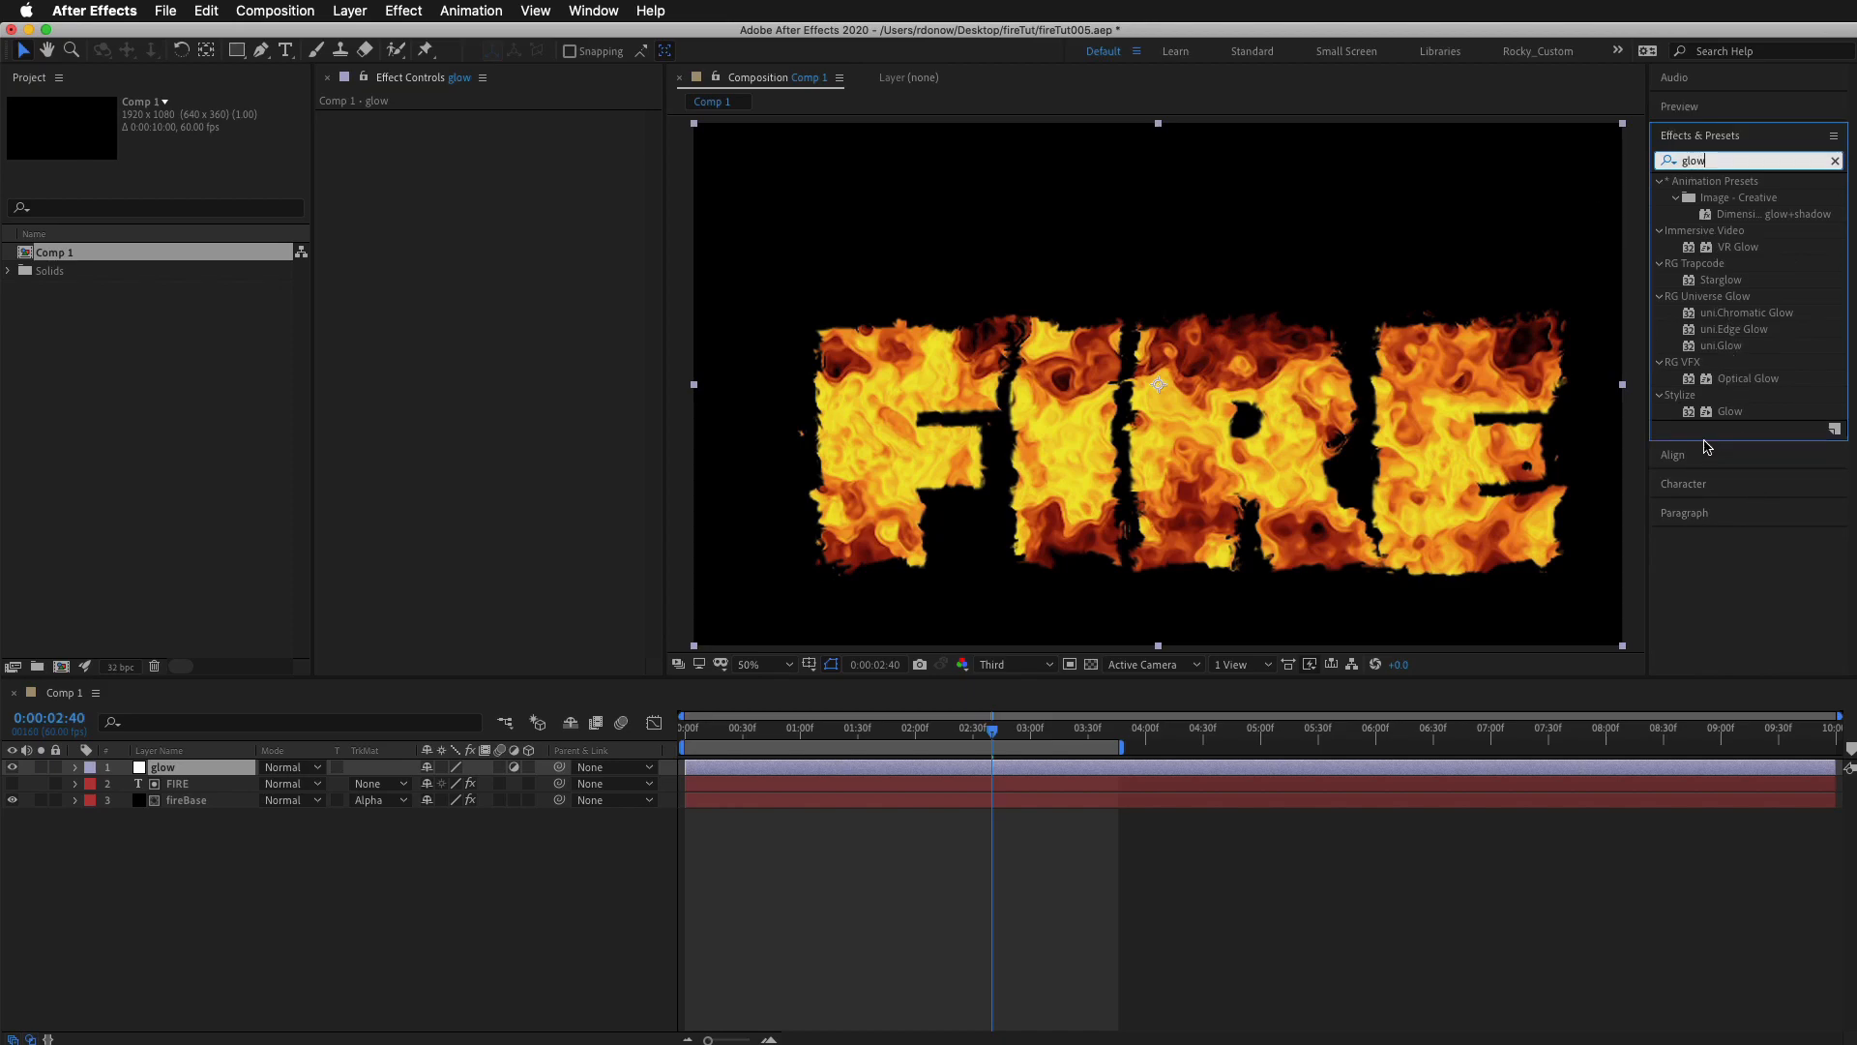
pyautogui.moveTo(1751, 420); pyautogui.dragTo(428, 418)
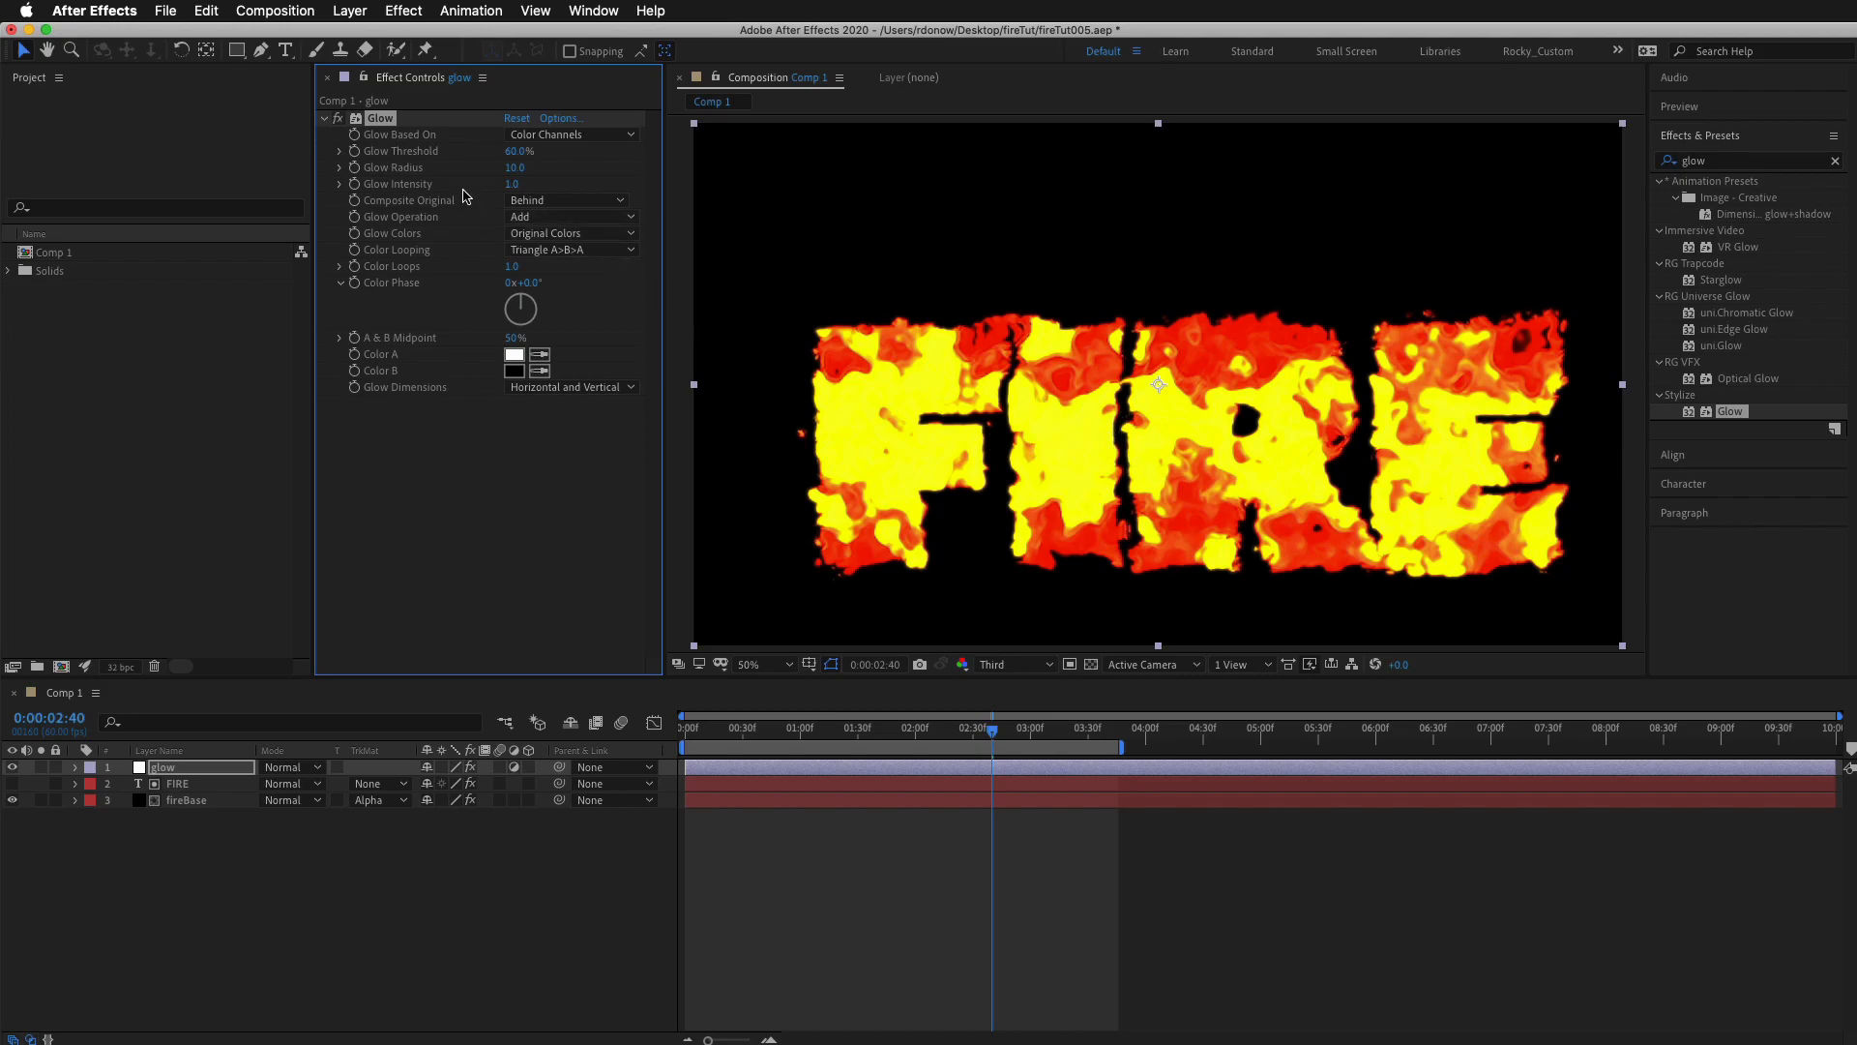
# Compare the glow at the other project color depths and return the project to 32 bits per channel.
pyautogui.keyDown('alt'); pyautogui.click(120, 669); pyautogui.keyUp('alt')
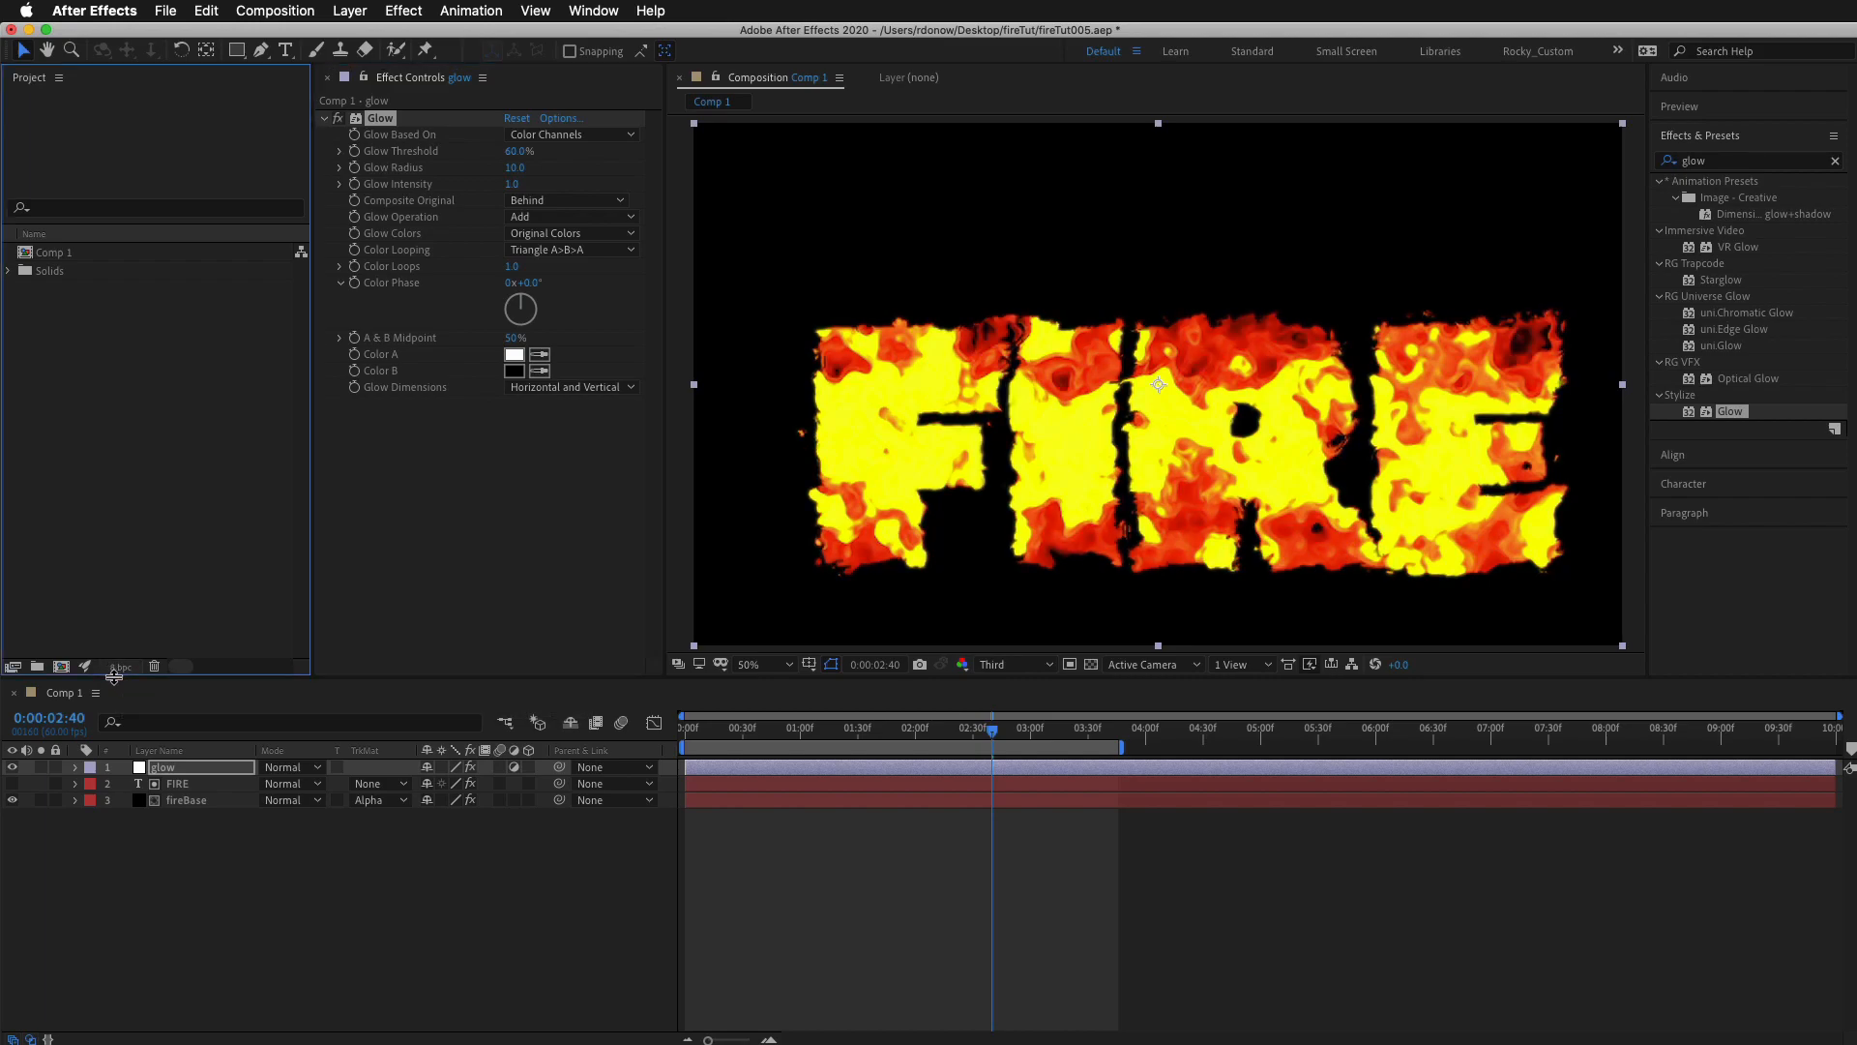
pyautogui.keyDown('alt'); pyautogui.click(120, 670); pyautogui.keyUp('alt')
pyautogui.keyDown('alt'); pyautogui.click(120, 670); pyautogui.keyUp('alt')
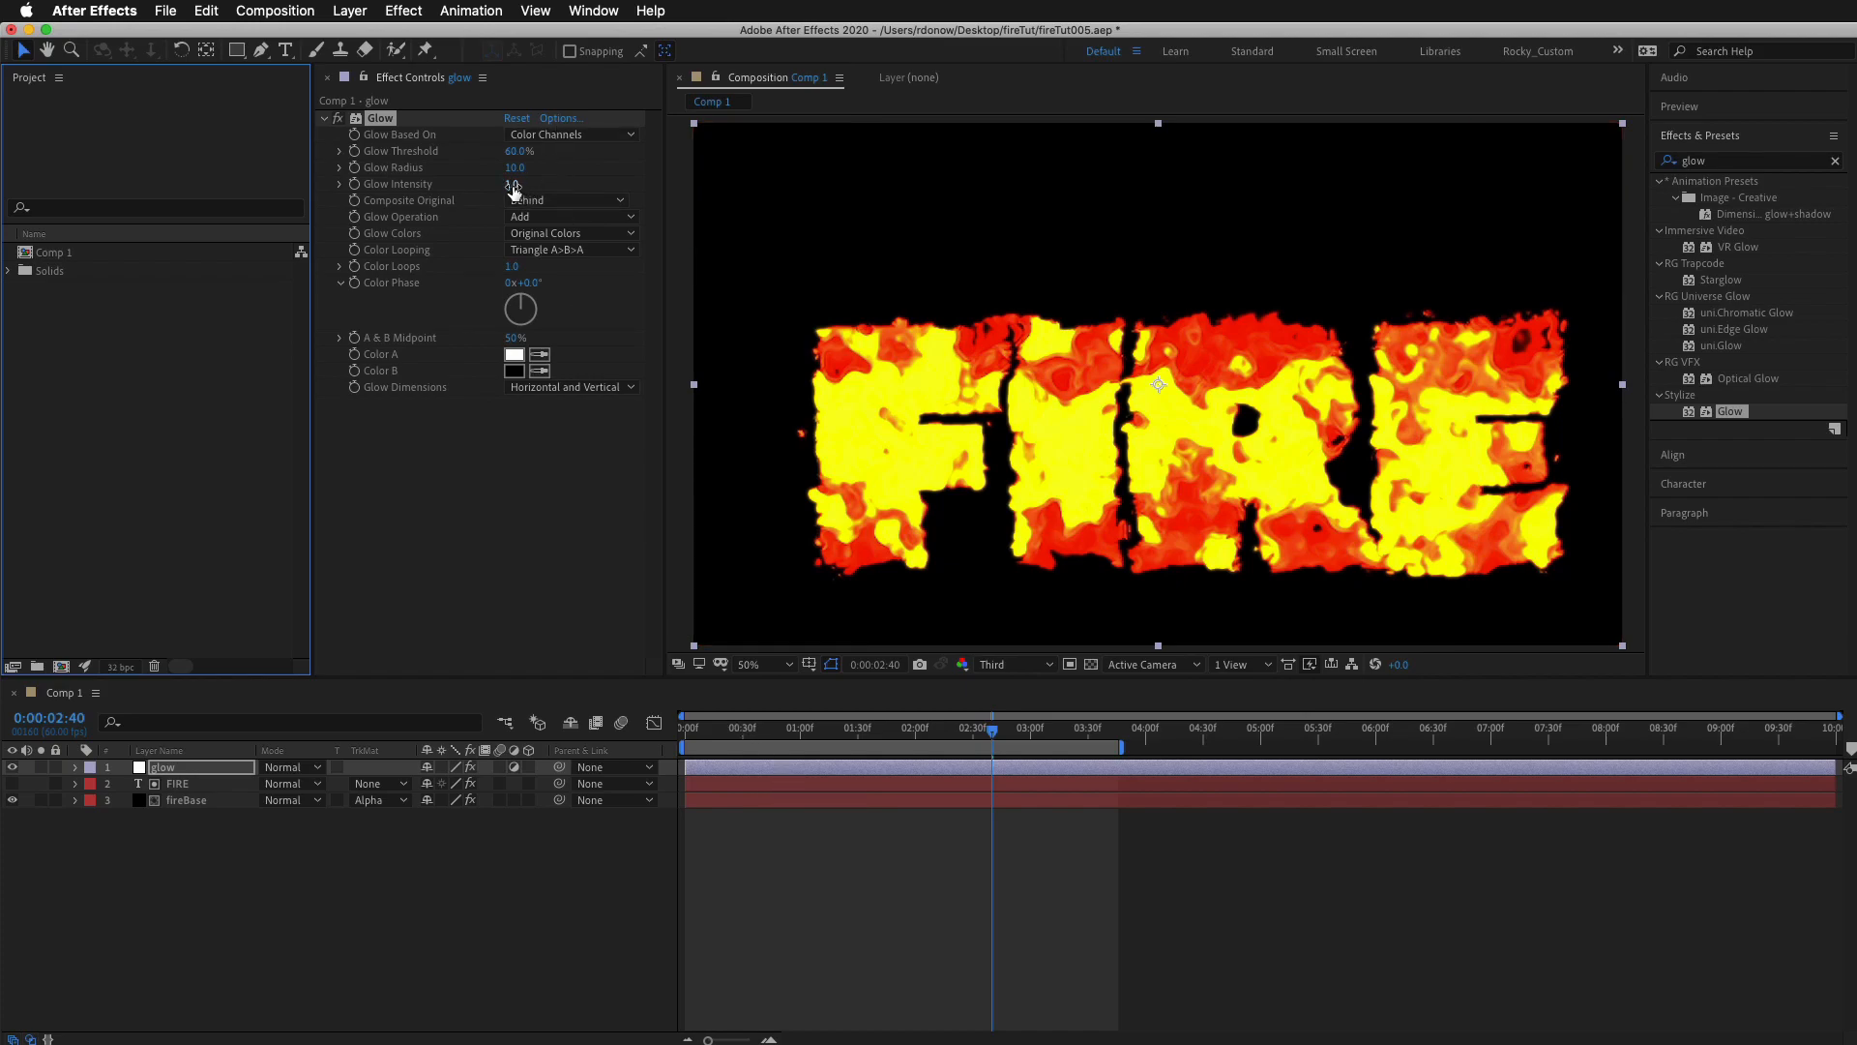
# Set the Glow effect's radius to 216, threshold to 71.4% and intensity to 0.9.
pyautogui.moveTo(513, 171); pyautogui.dragTo(724, 177)
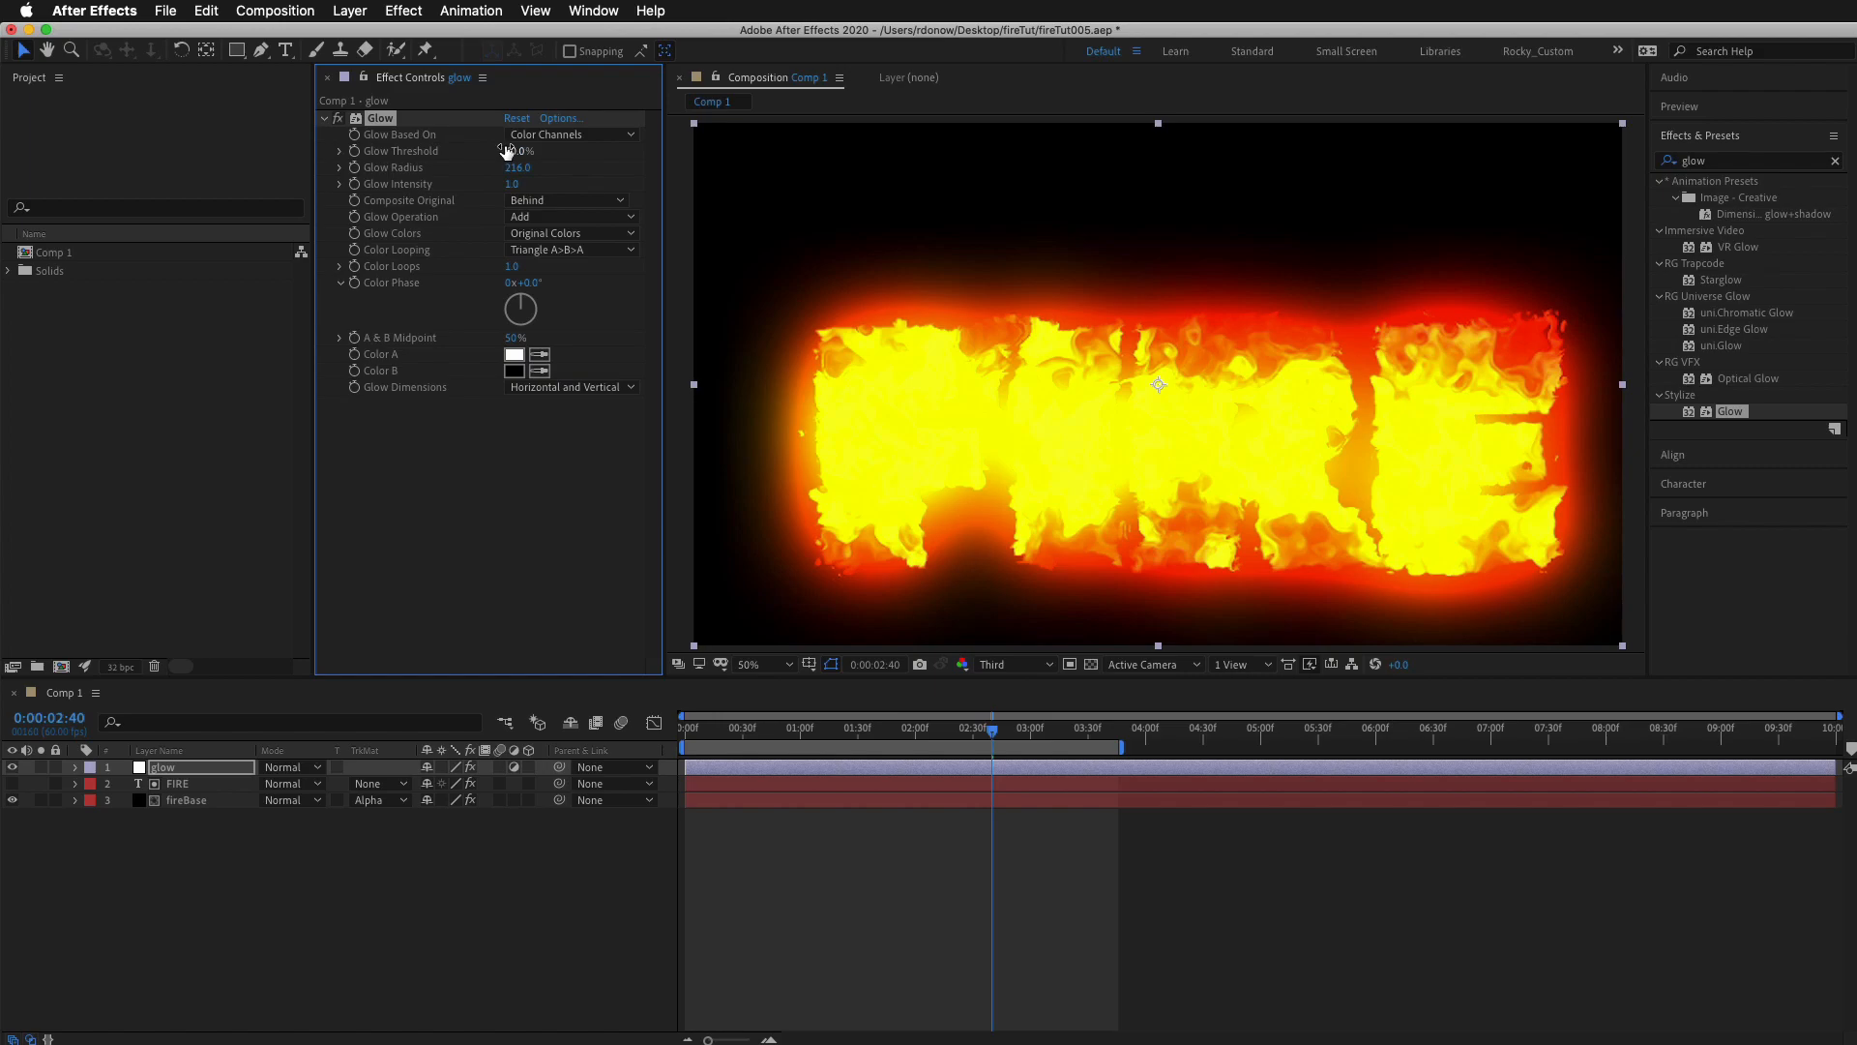
pyautogui.moveTo(501, 147); pyautogui.dragTo(622, 179)
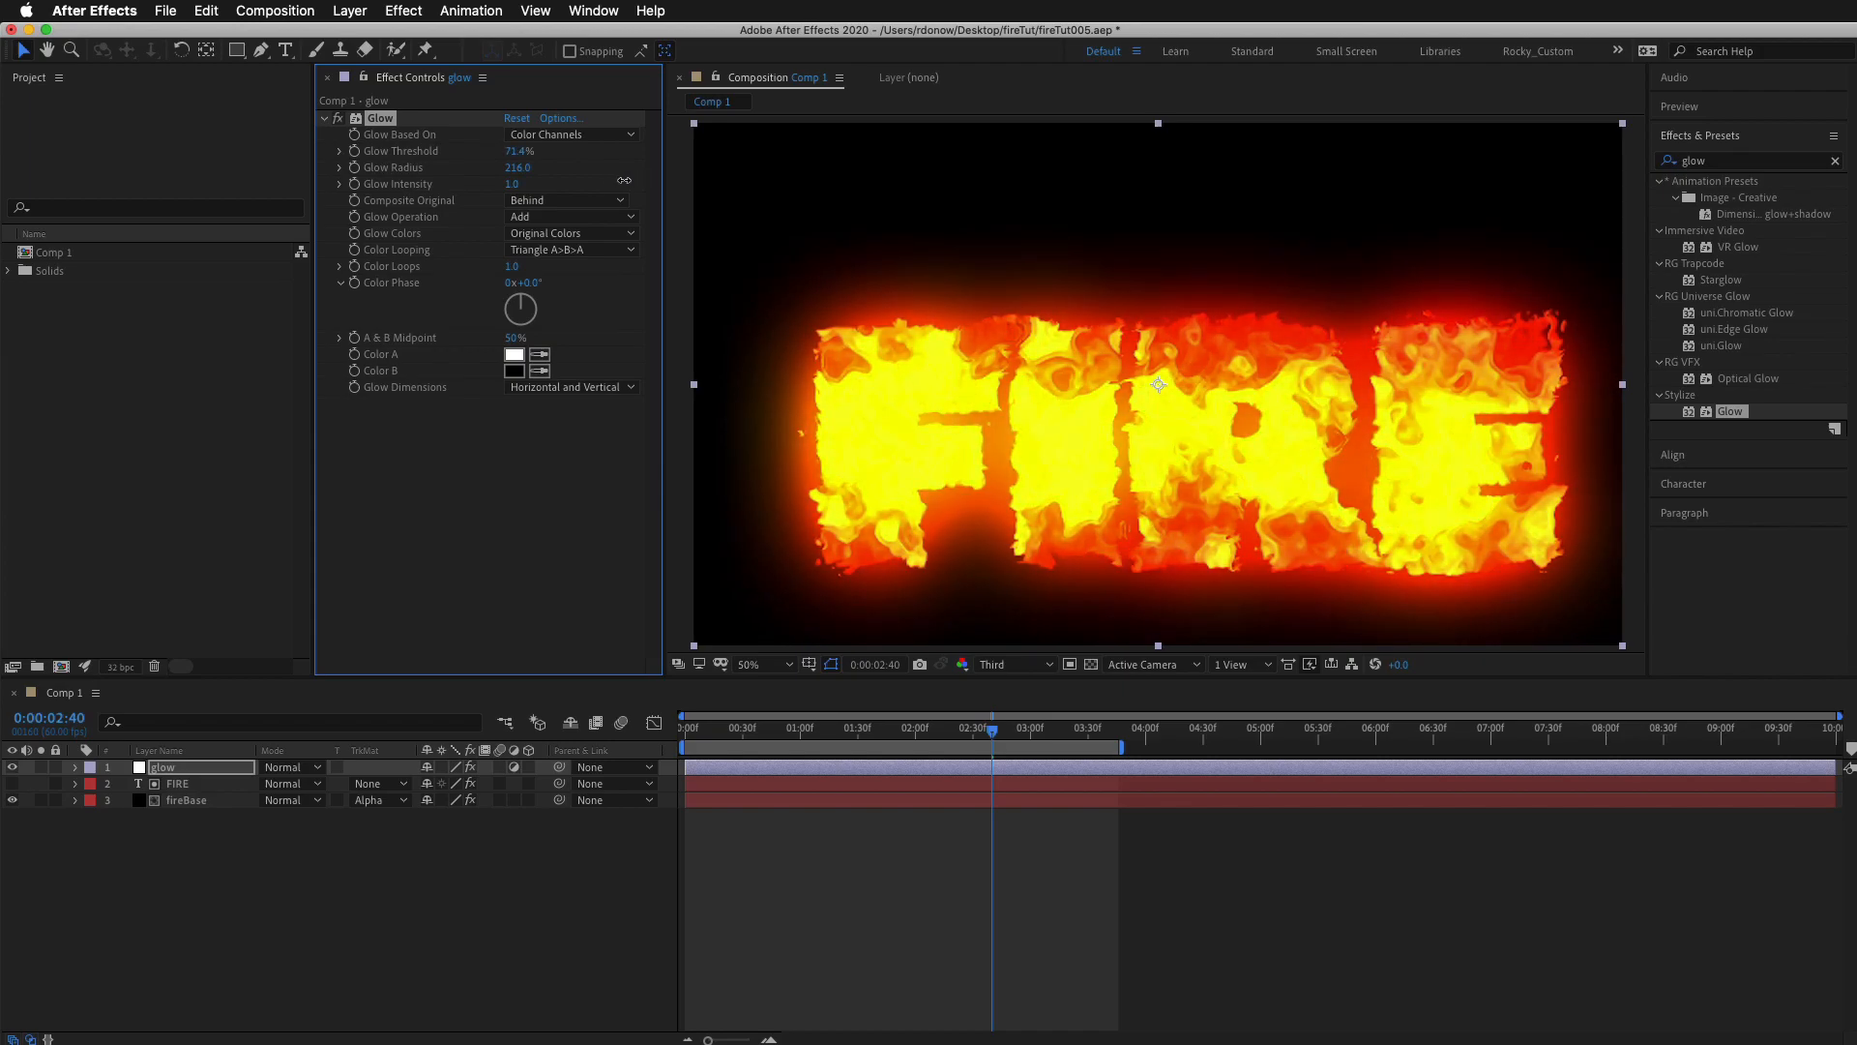
pyautogui.moveTo(512, 184); pyautogui.dragTo(780, 205)
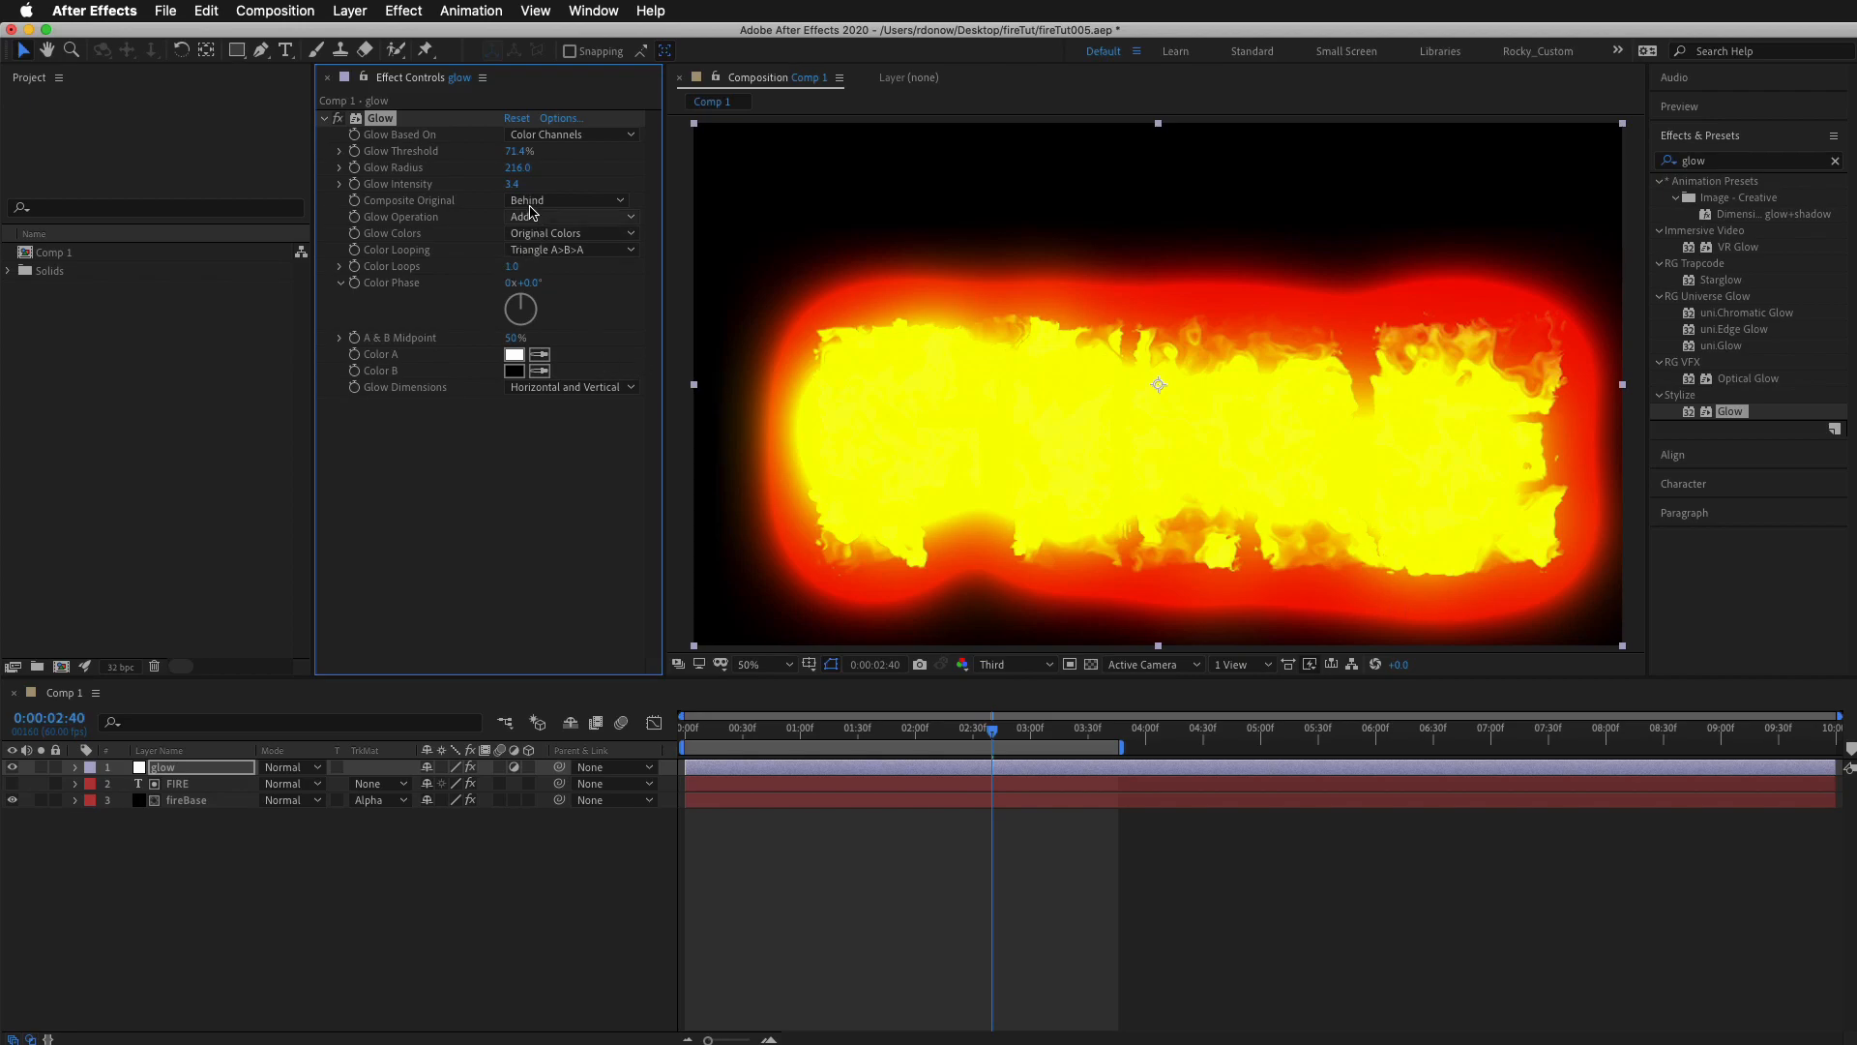
pyautogui.moveTo(510, 182); pyautogui.dragTo(254, 169)
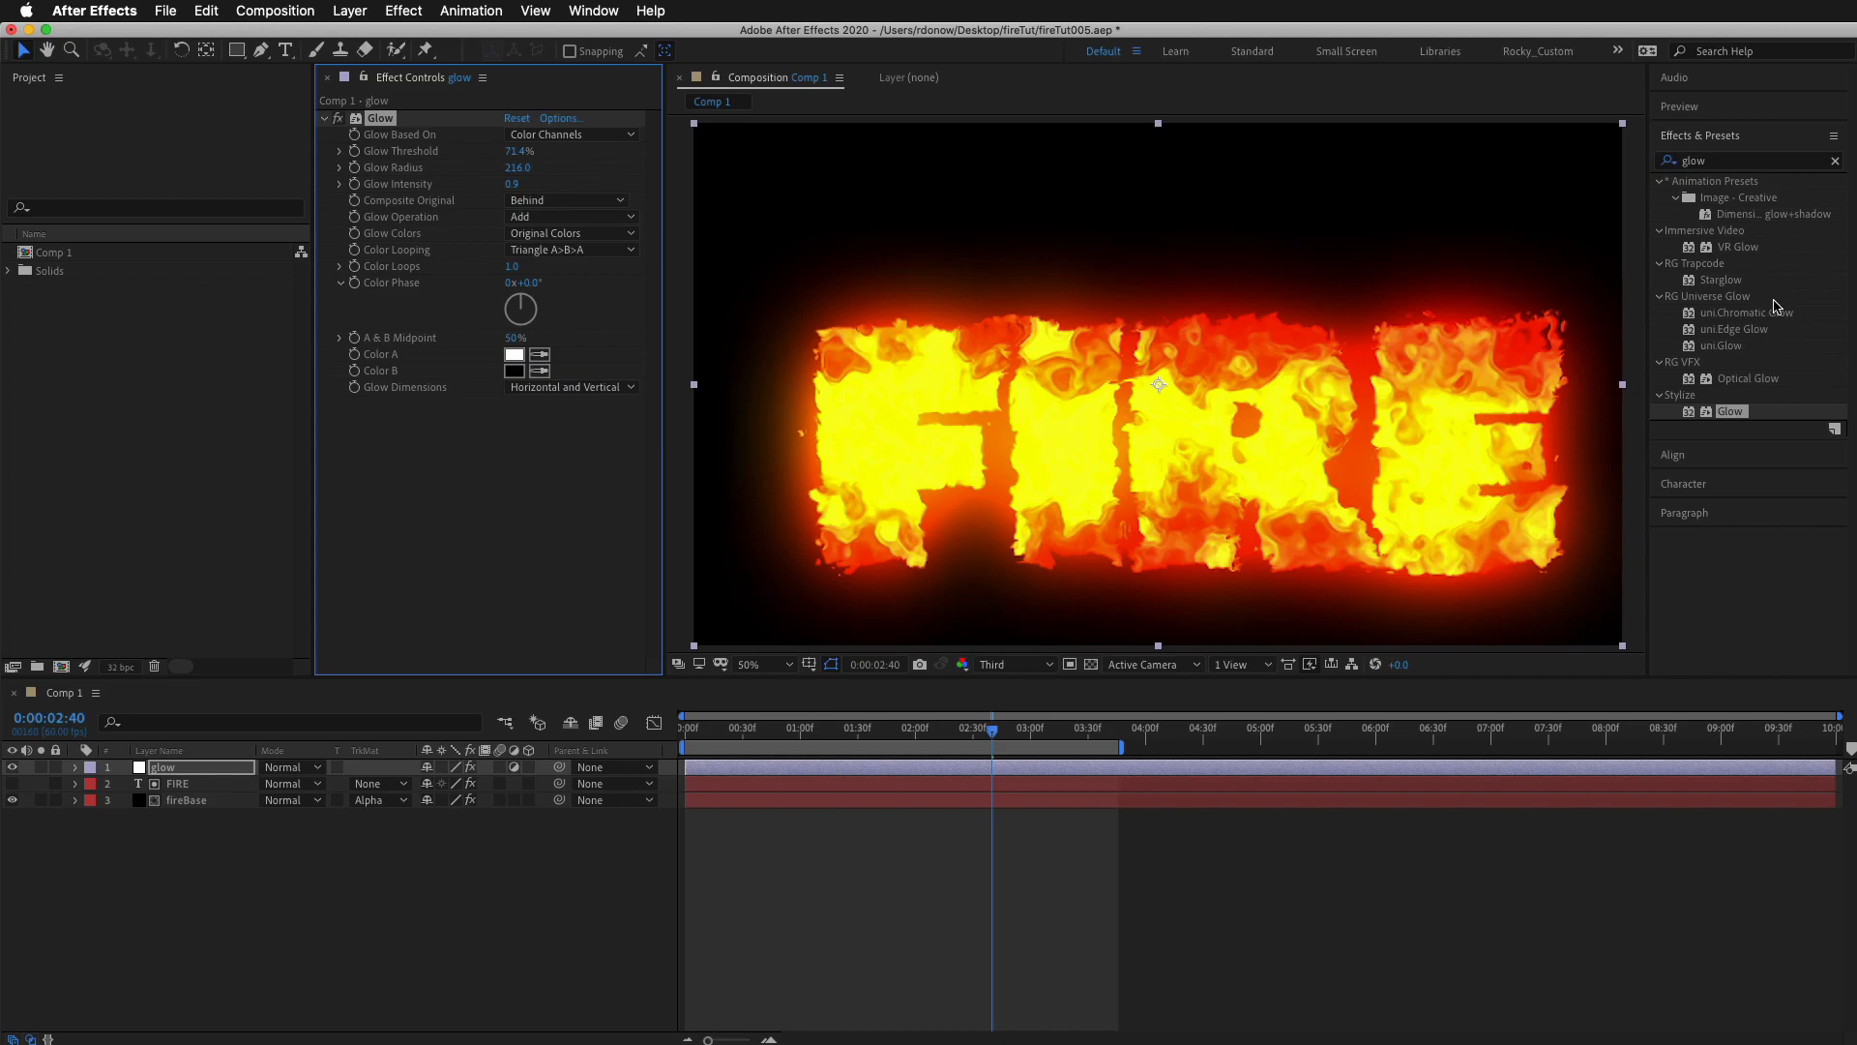
# Find the Curves effect by searching for "curv", apply it to the glow adjustment layer, and collapse the Glow settings.
pyautogui.click(1734, 165)
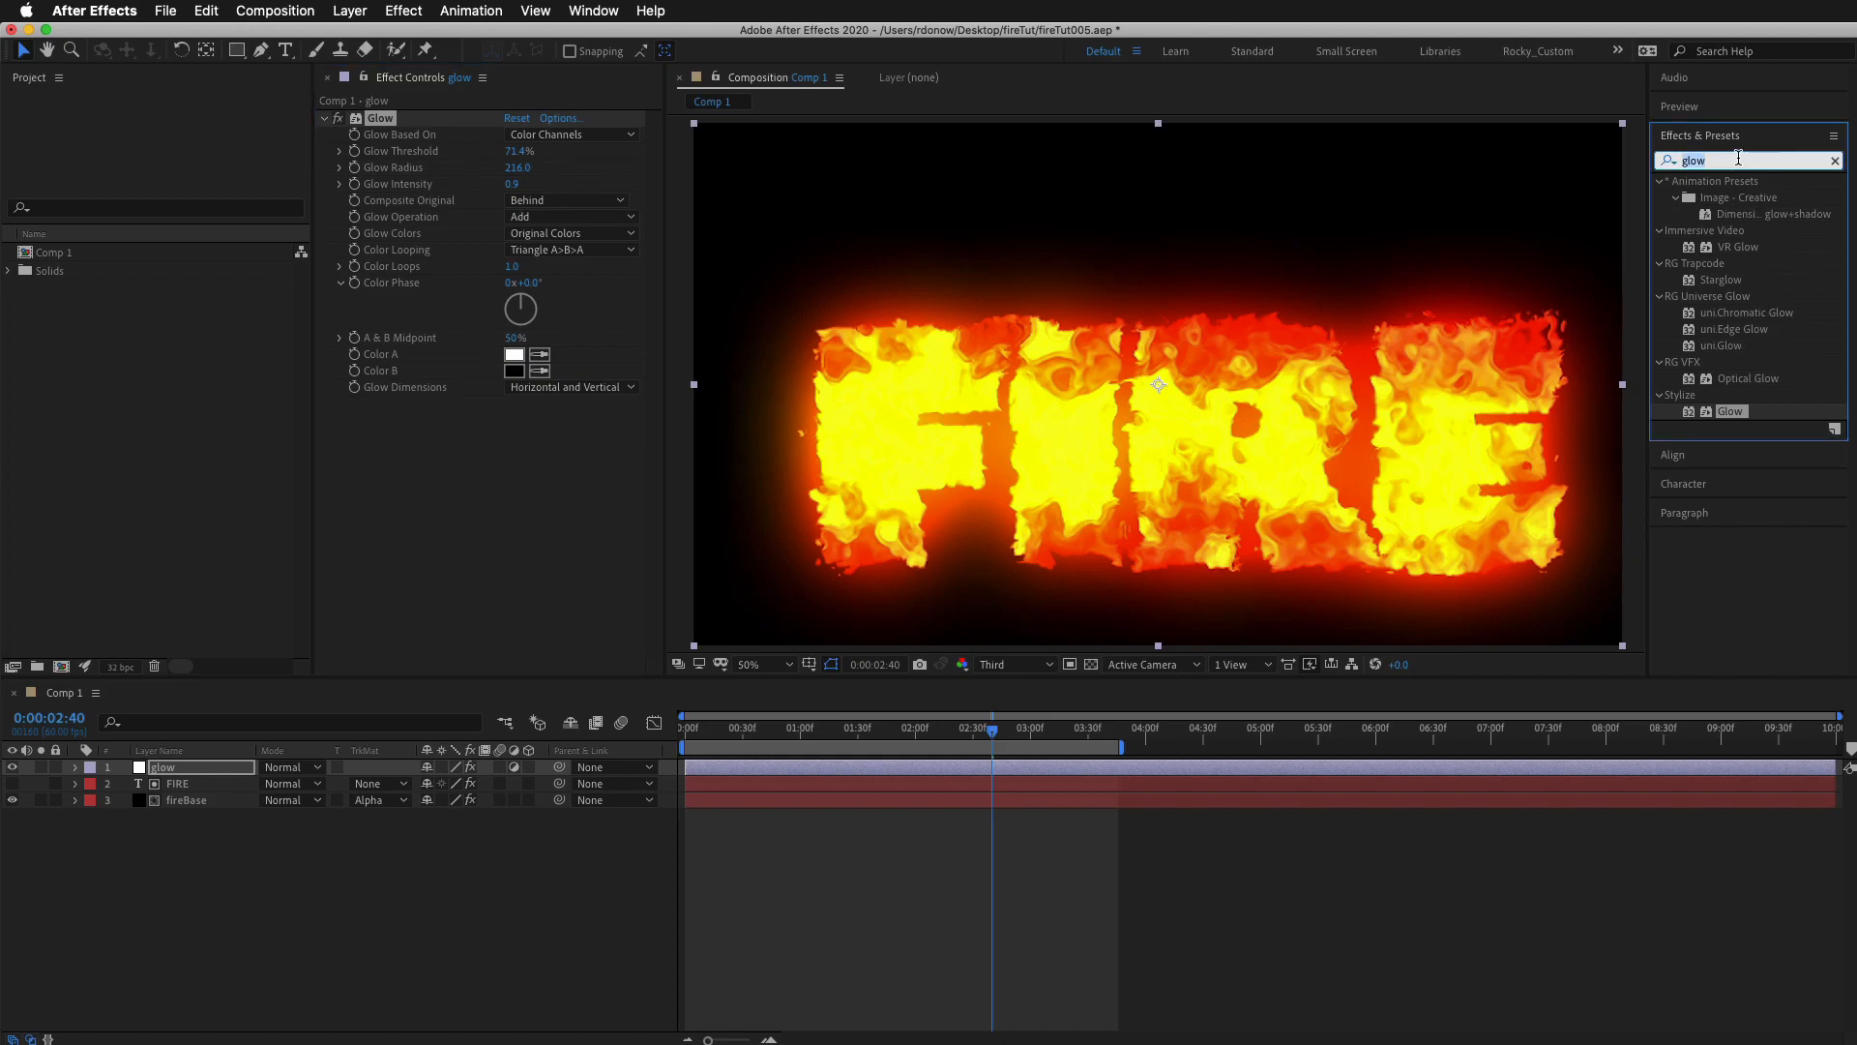
pyautogui.write('cur')
pyautogui.write('v')
pyautogui.moveTo(1733, 247); pyautogui.dragTo(187, 774)
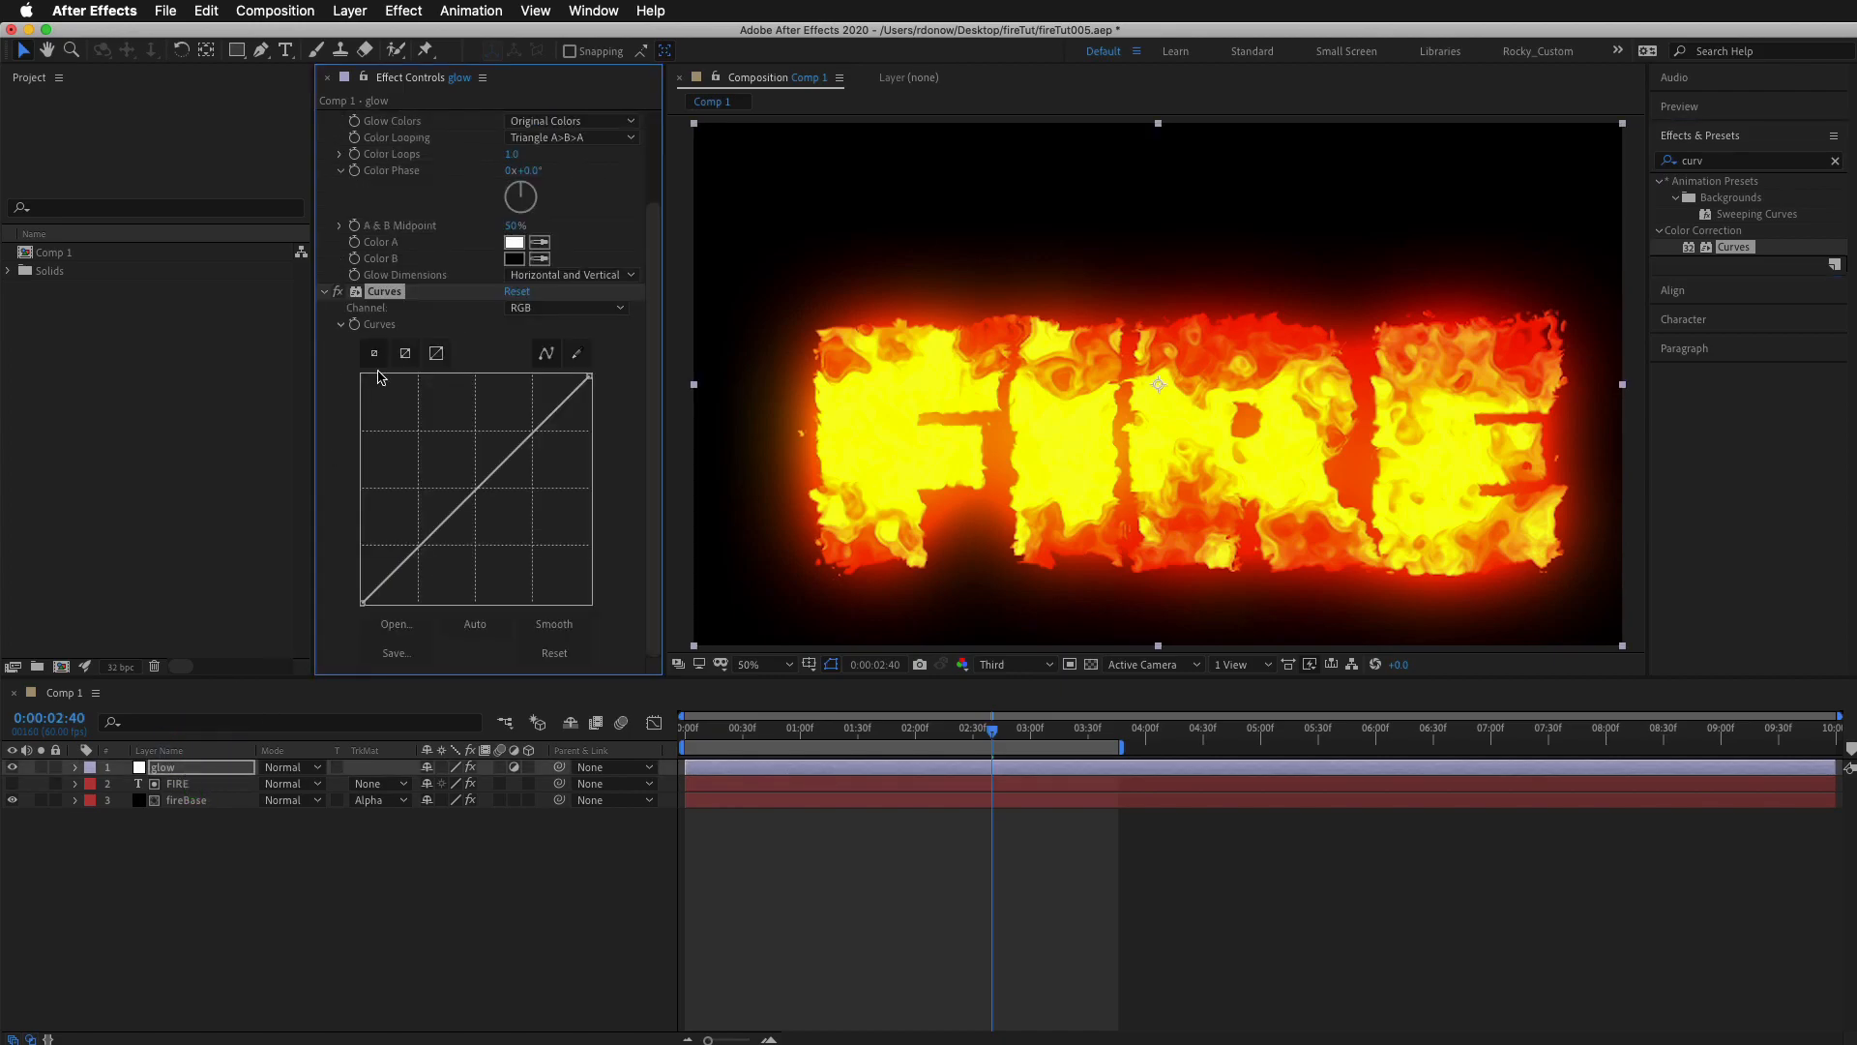
pyautogui.scroll(3, 341, 250)
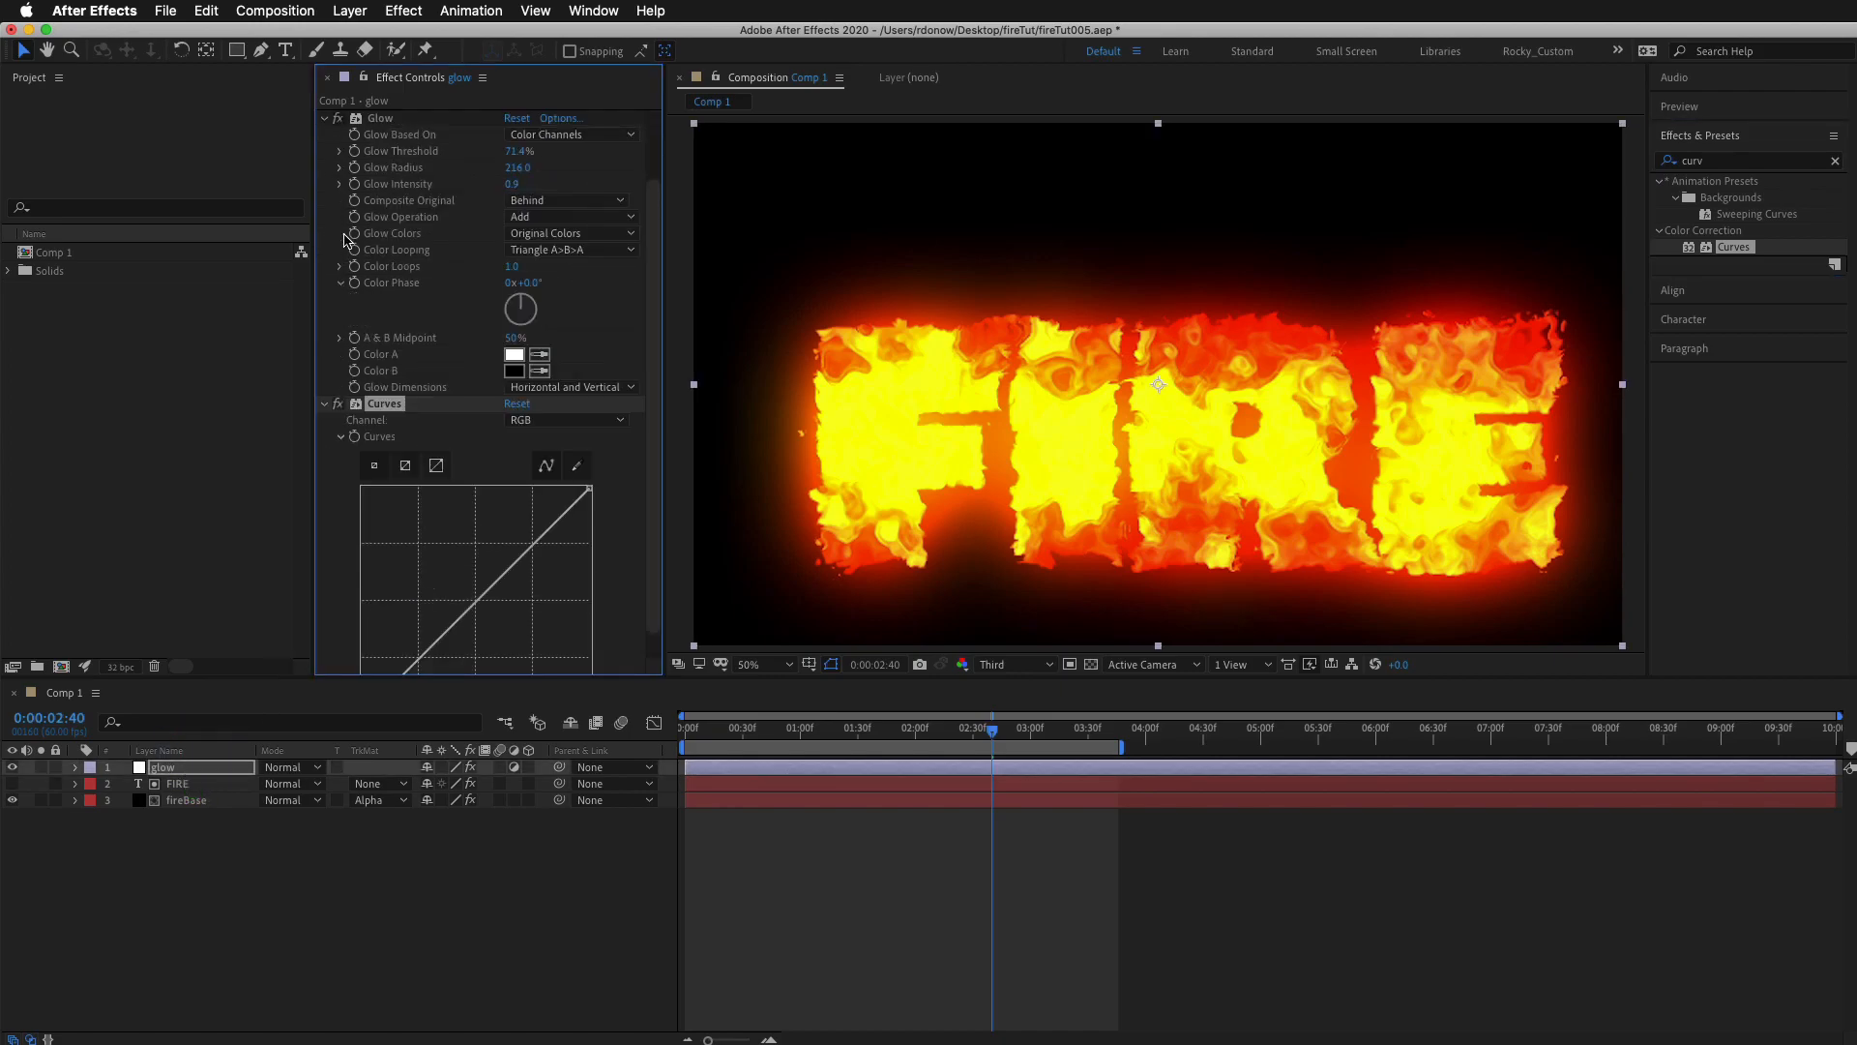
pyautogui.click(324, 119)
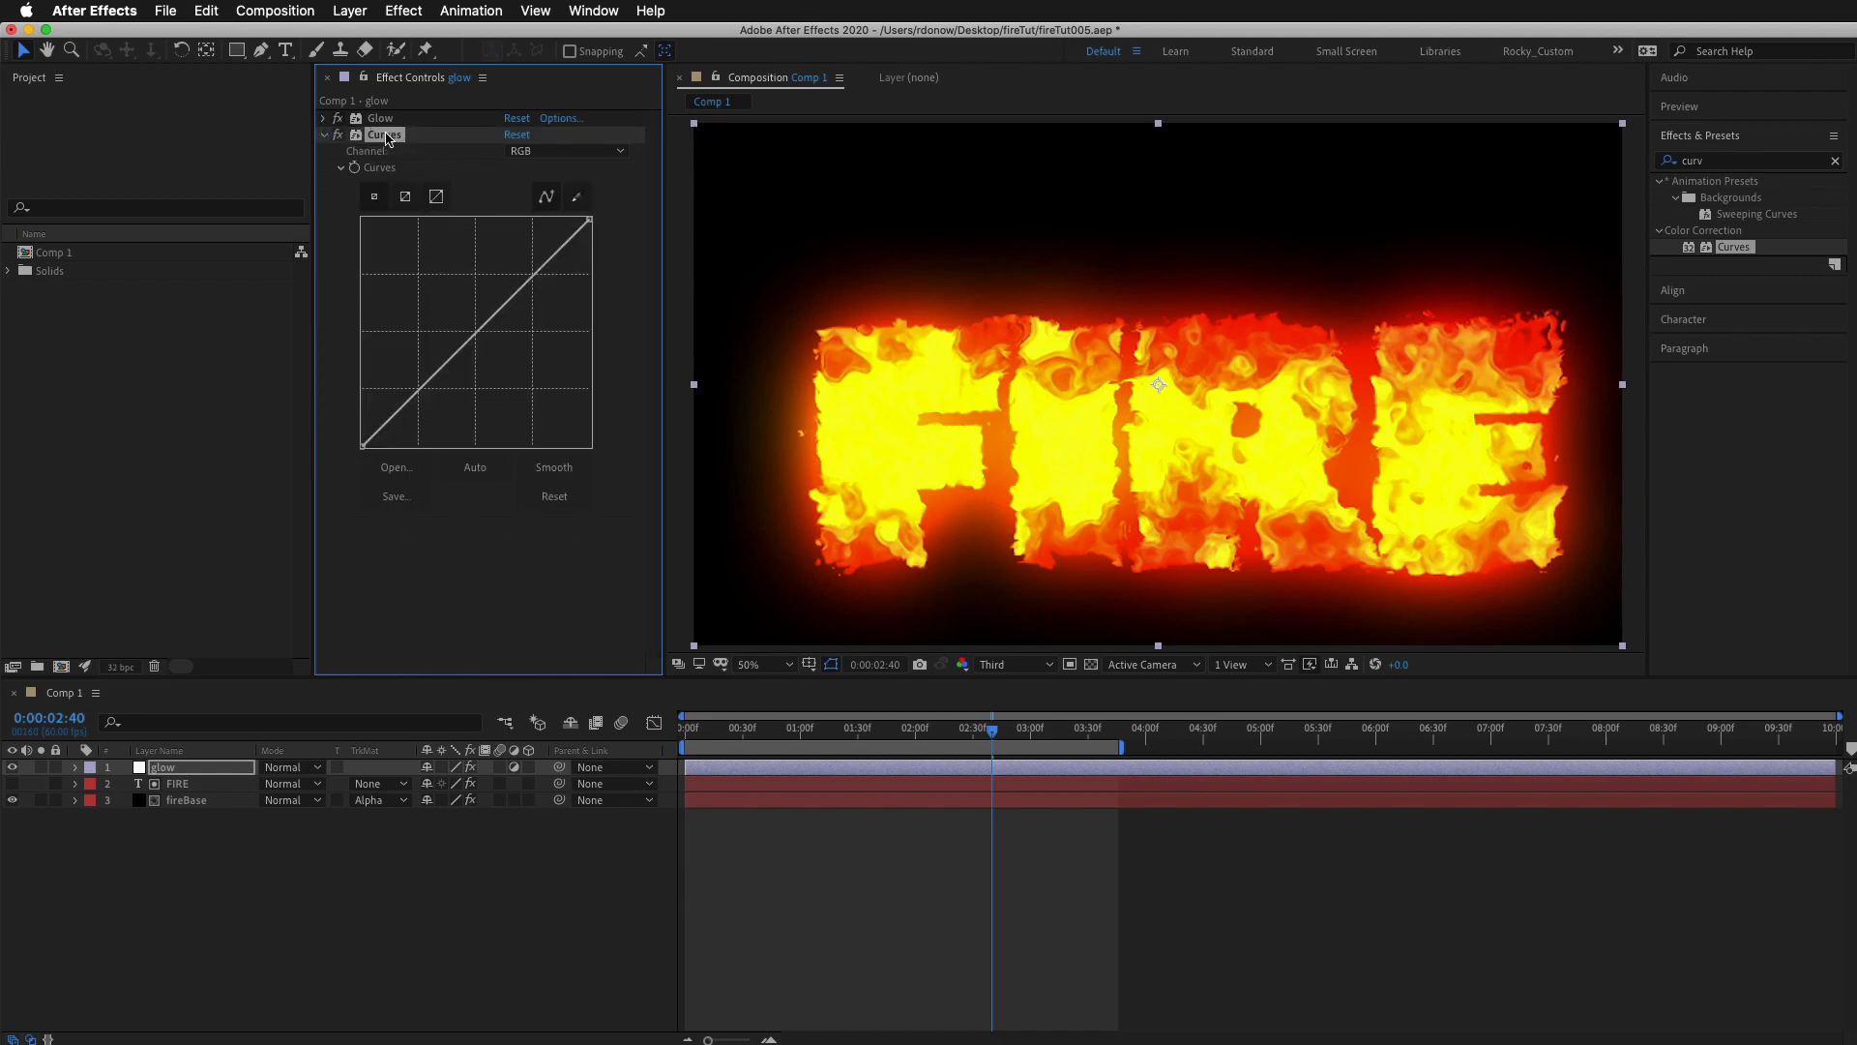
# Move Curves above Glow and shape its RGB curve below the diagonal with several points, lowering the highlight end.
pyautogui.moveTo(393, 139); pyautogui.dragTo(408, 124)
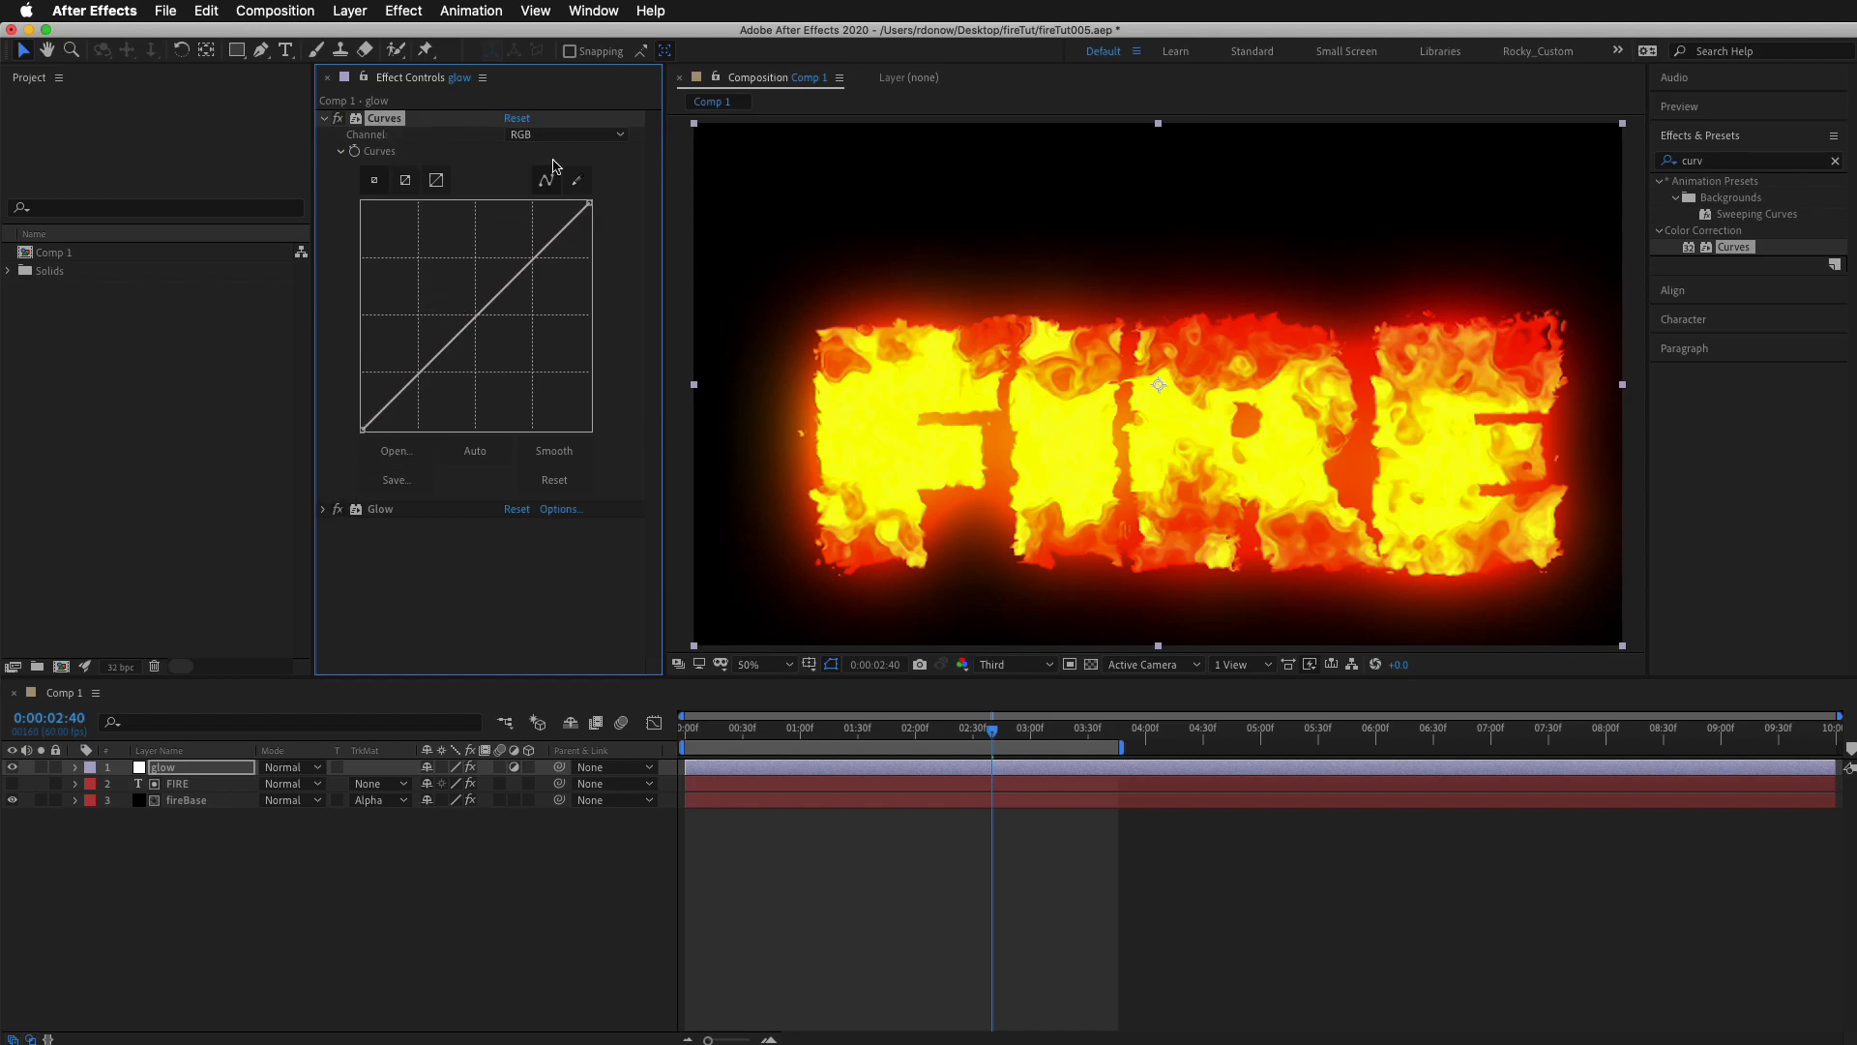
pyautogui.moveTo(484, 306); pyautogui.dragTo(507, 355)
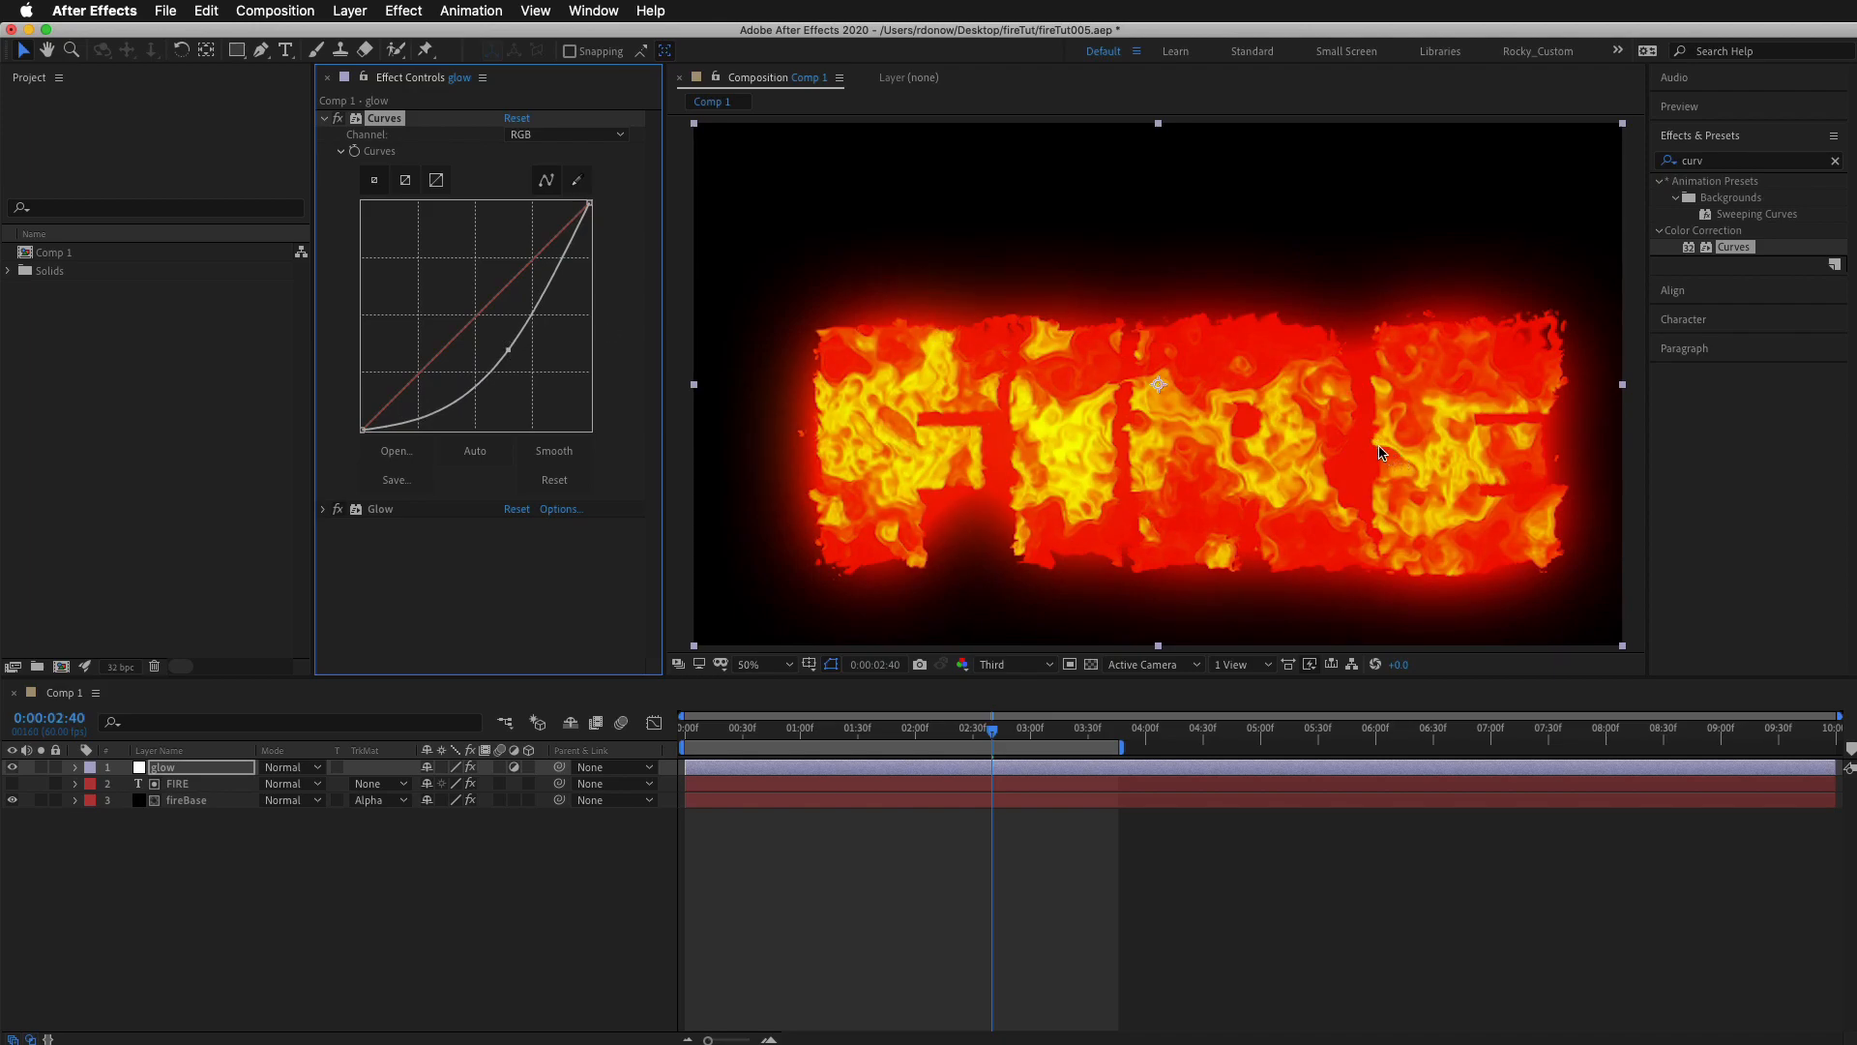
pyautogui.moveTo(590, 202)
pyautogui.mouseDown()
pyautogui.moveTo(612, 276)
pyautogui.moveTo(612, 191)
pyautogui.mouseUp()
pyautogui.moveTo(545, 304); pyautogui.dragTo(551, 295)
pyautogui.moveTo(447, 401)
pyautogui.mouseDown()
pyautogui.moveTo(436, 322)
pyautogui.moveTo(445, 416)
pyautogui.mouseUp()
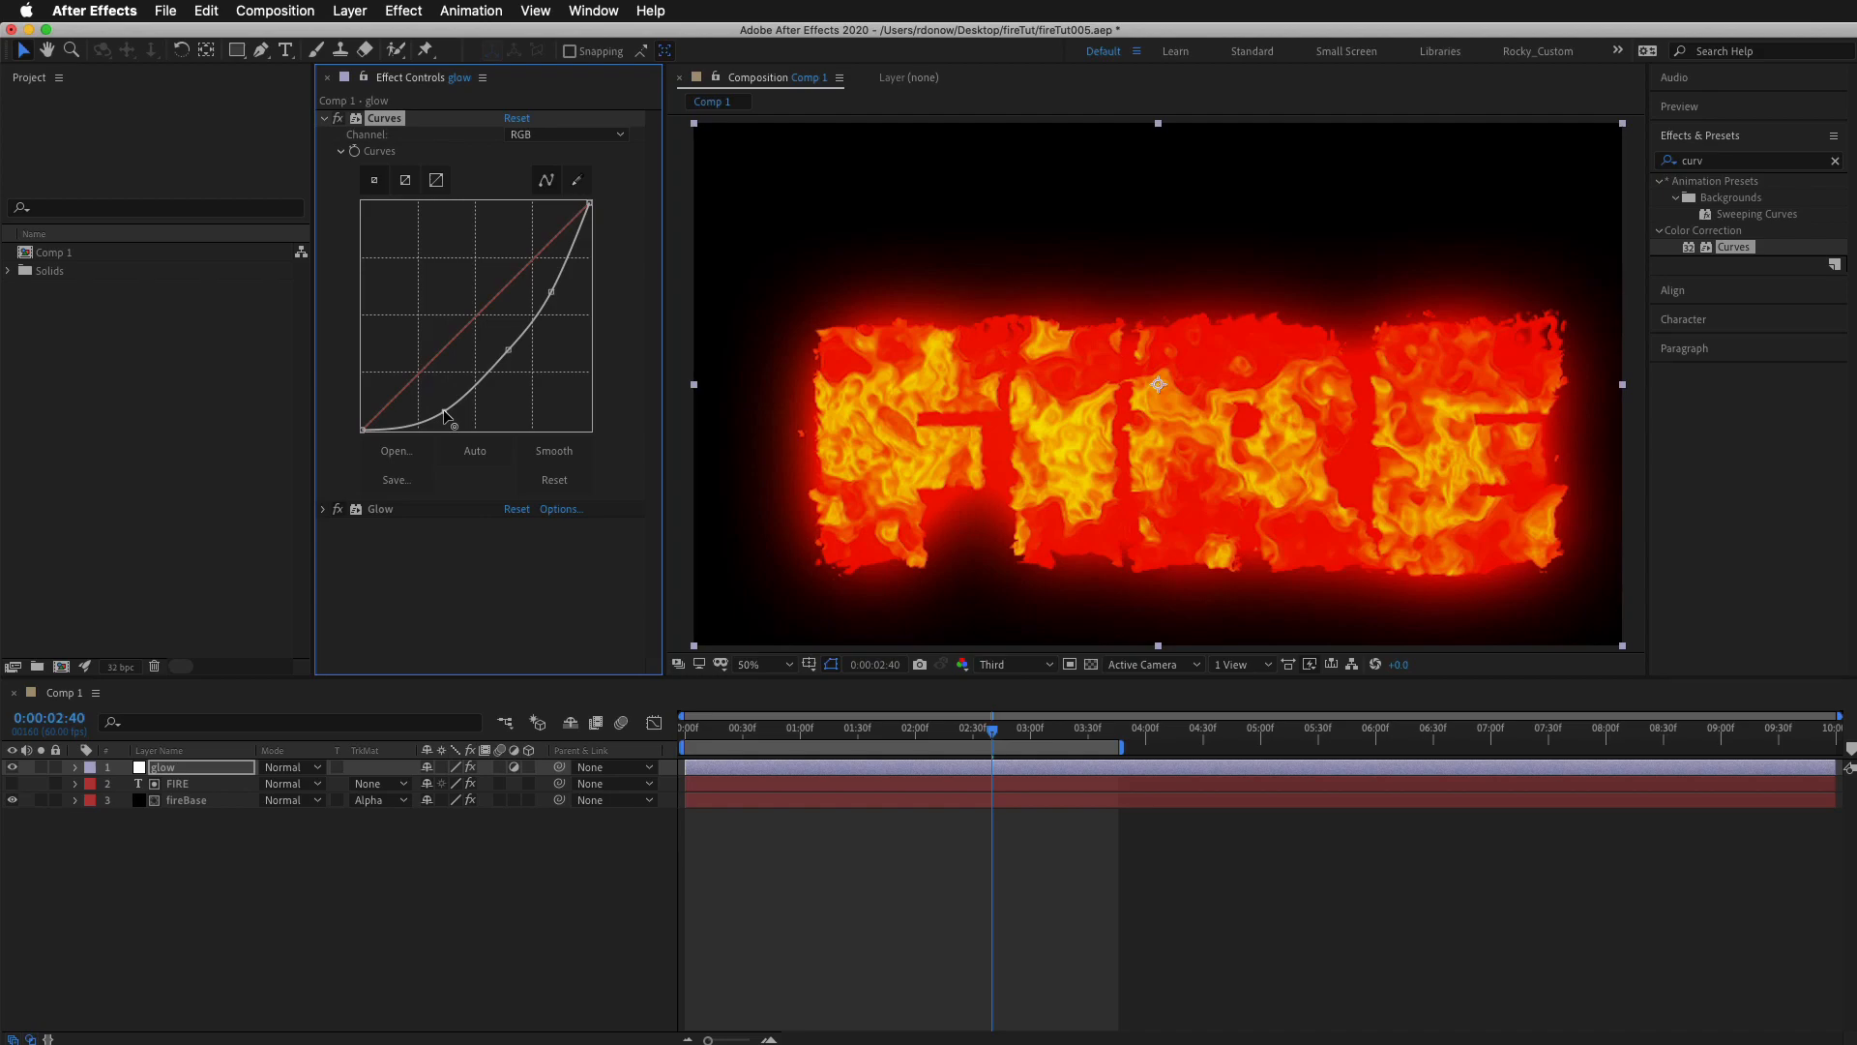
pyautogui.moveTo(531, 324); pyautogui.dragTo(405, 422)
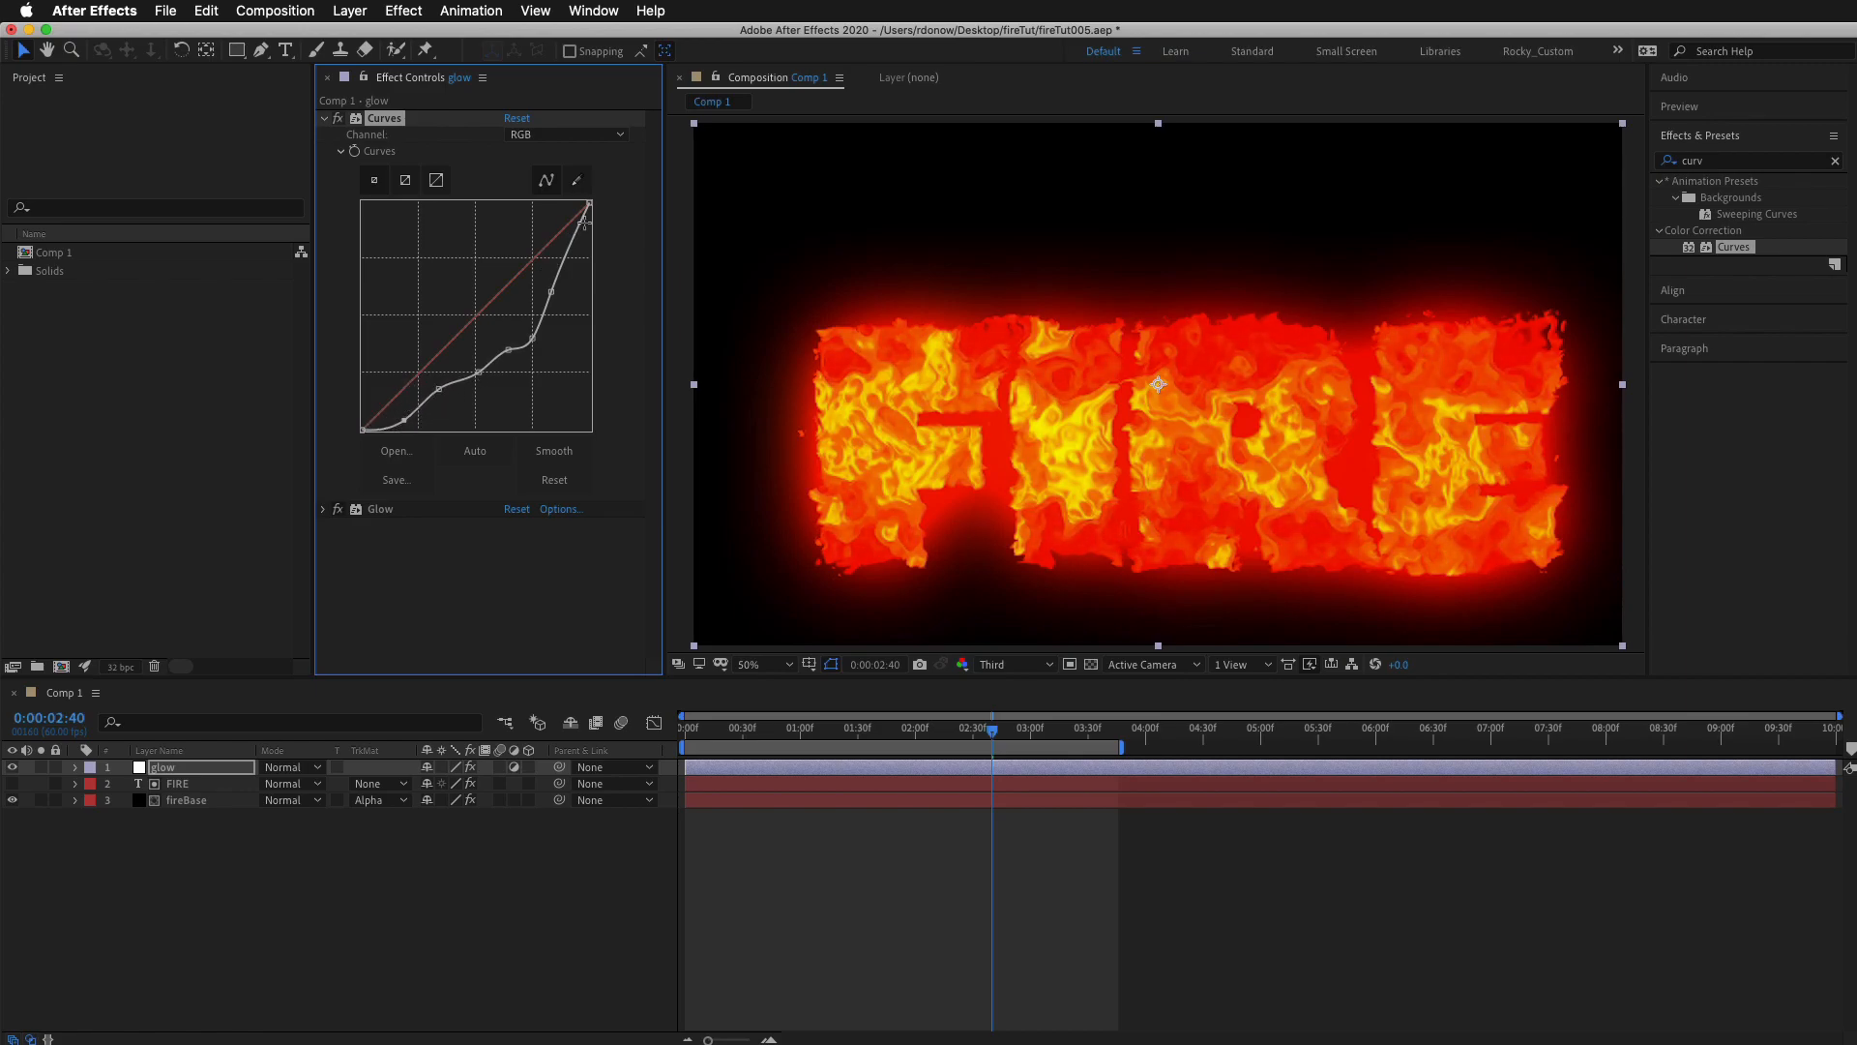
pyautogui.moveTo(576, 233); pyautogui.dragTo(609, 245)
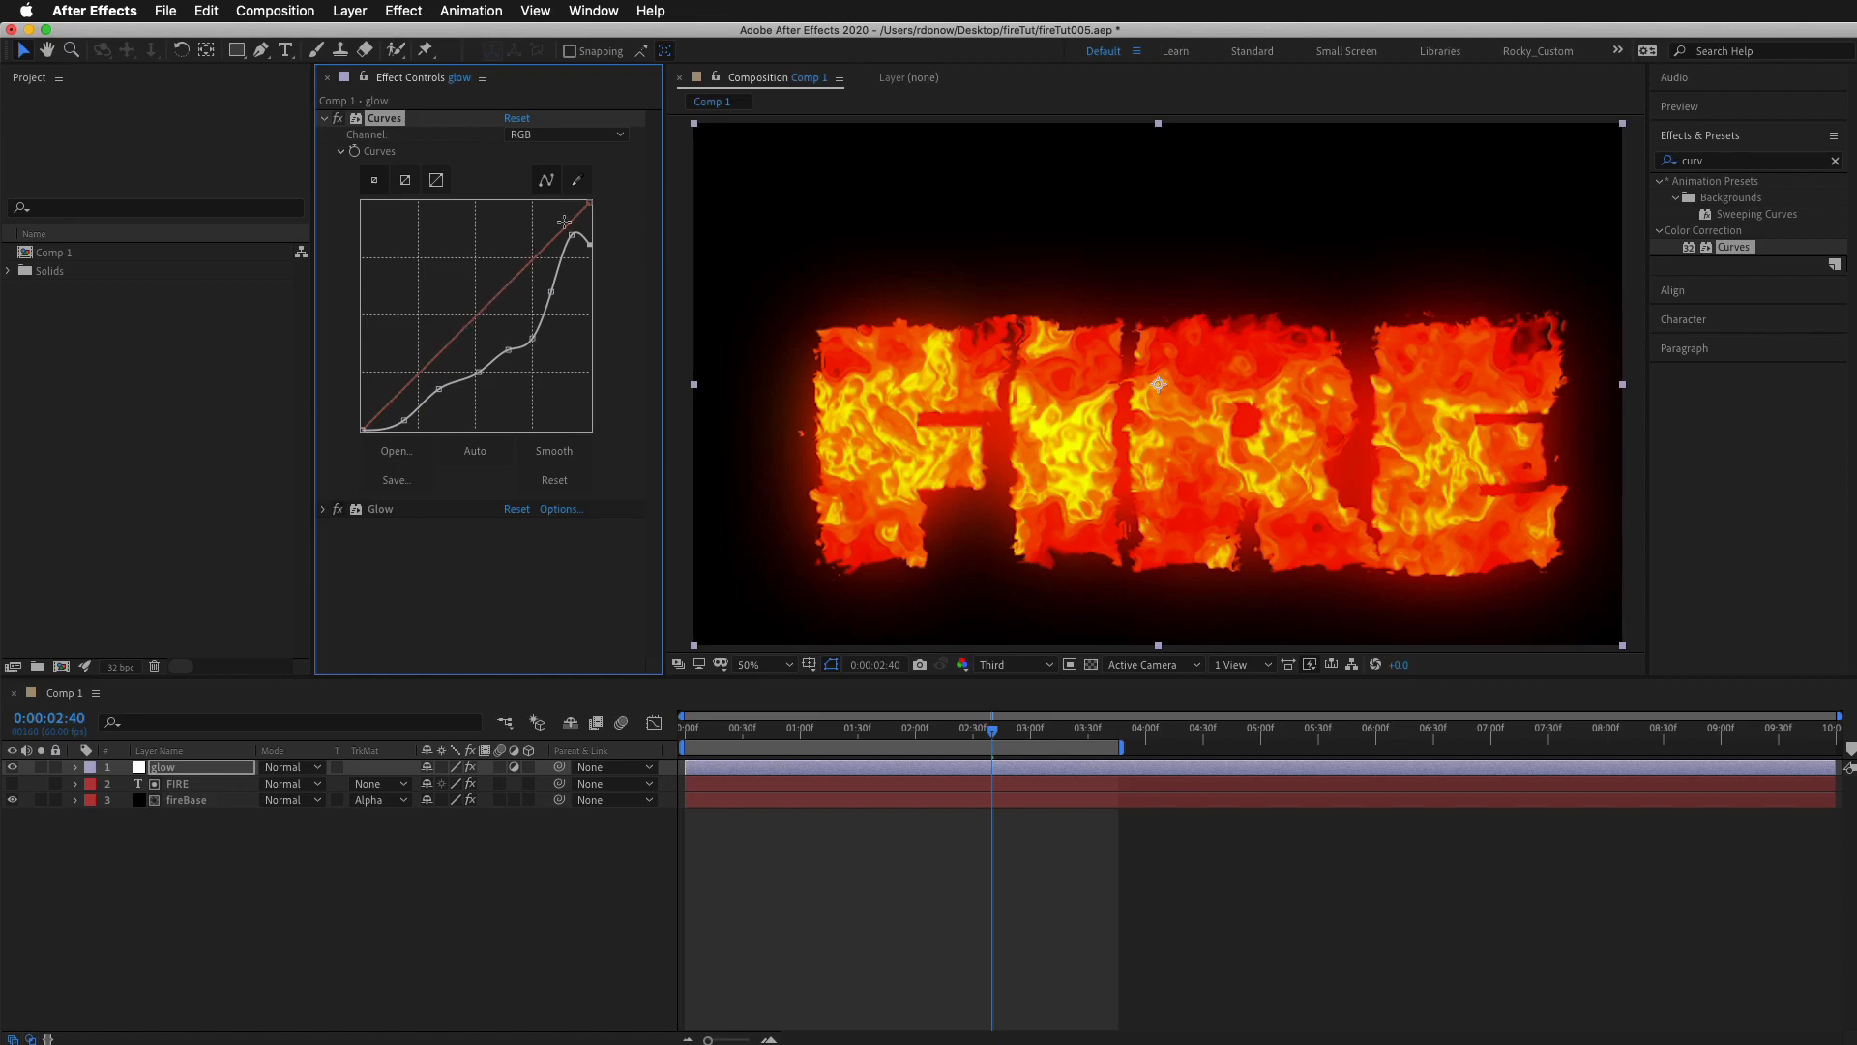
# Shape the Curves effect's Red channel into a wavy curve raised mainly in the shadows and midtones.
pyautogui.moveTo(482, 306); pyautogui.dragTo(445, 267)
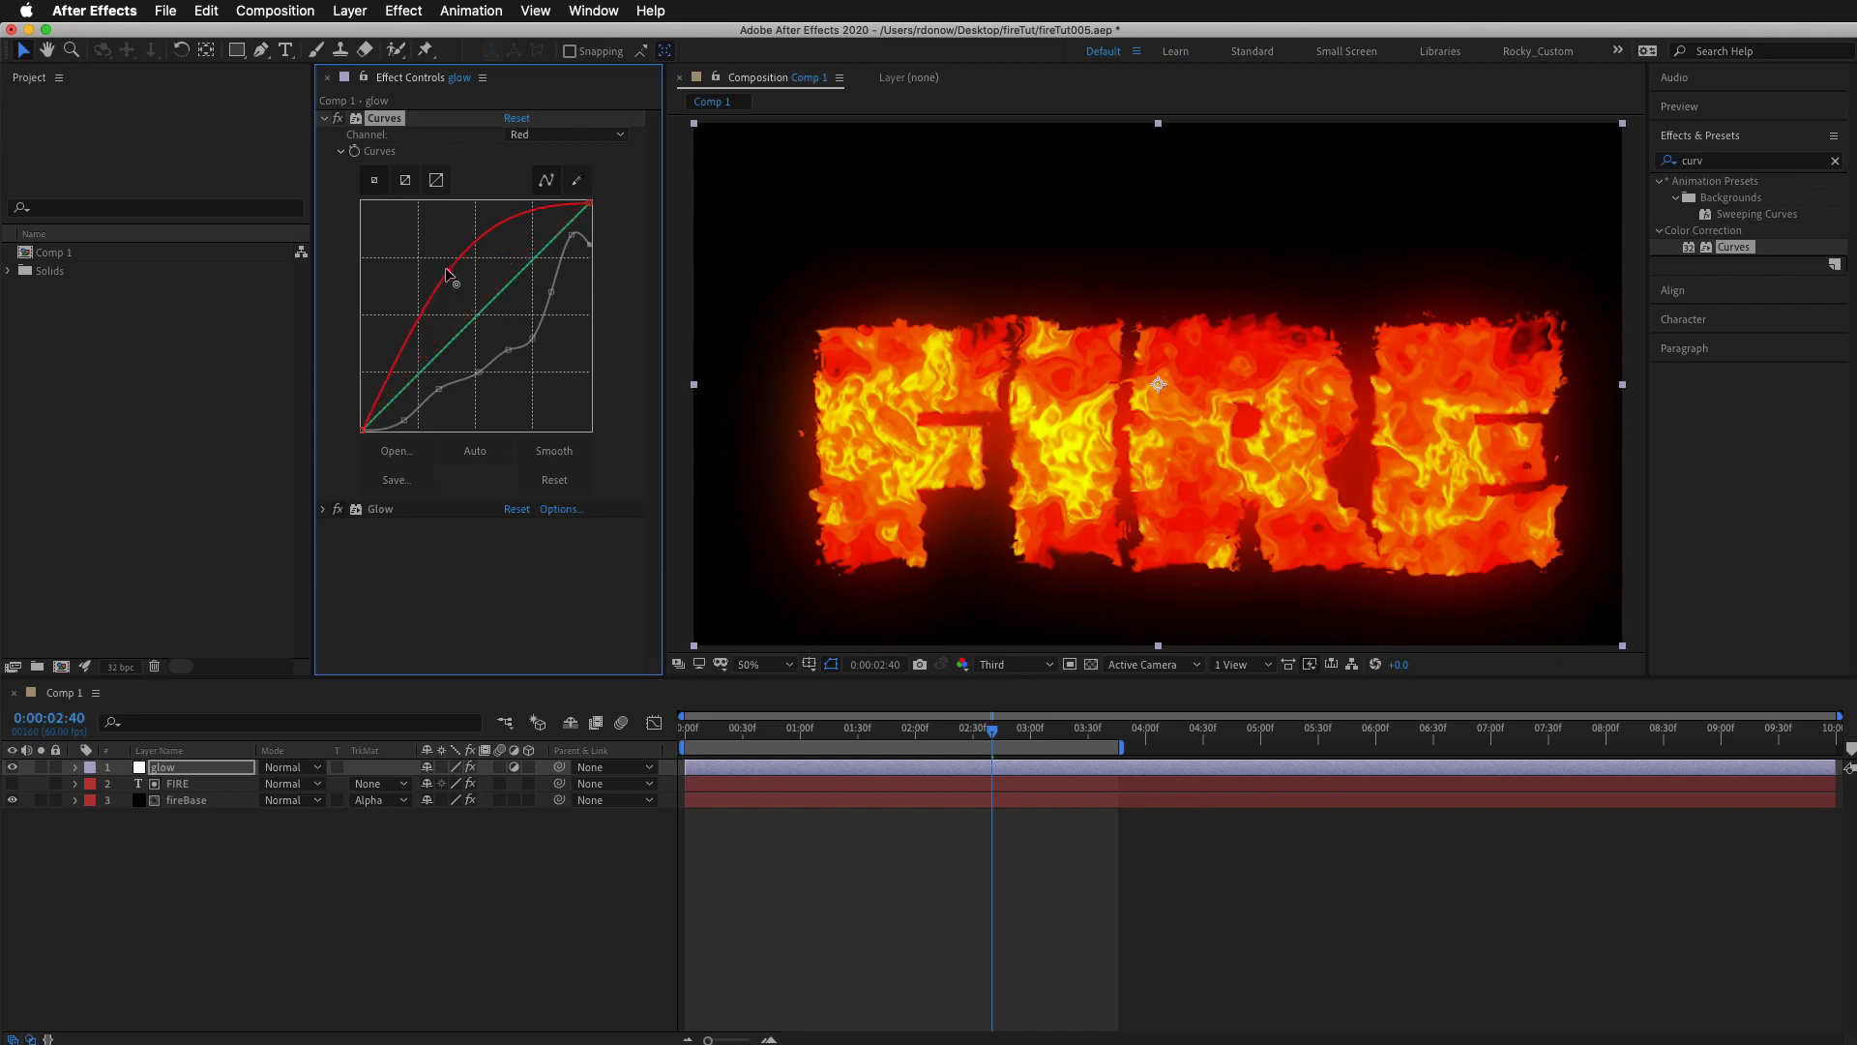
pyautogui.moveTo(531, 215); pyautogui.dragTo(480, 200)
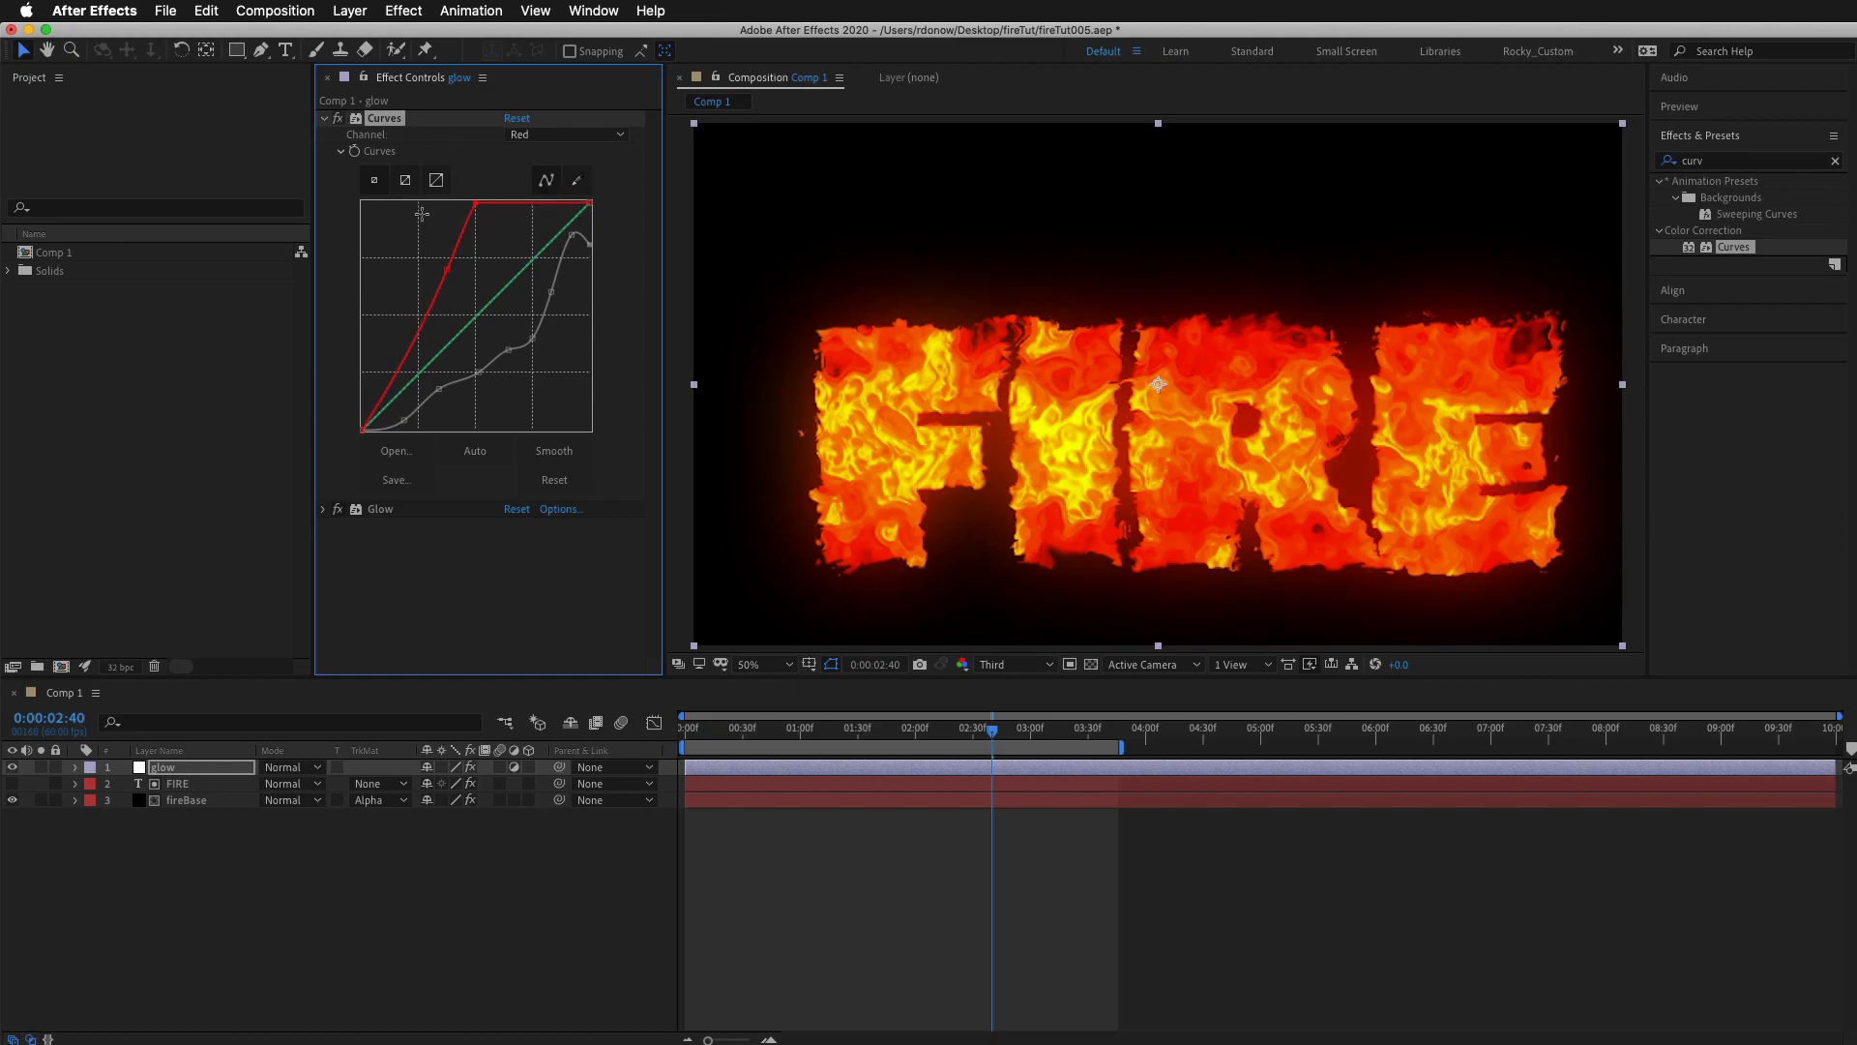
pyautogui.moveTo(474, 204); pyautogui.dragTo(510, 259)
pyautogui.moveTo(396, 351)
pyautogui.mouseDown()
pyautogui.moveTo(422, 391)
pyautogui.moveTo(381, 355)
pyautogui.mouseUp()
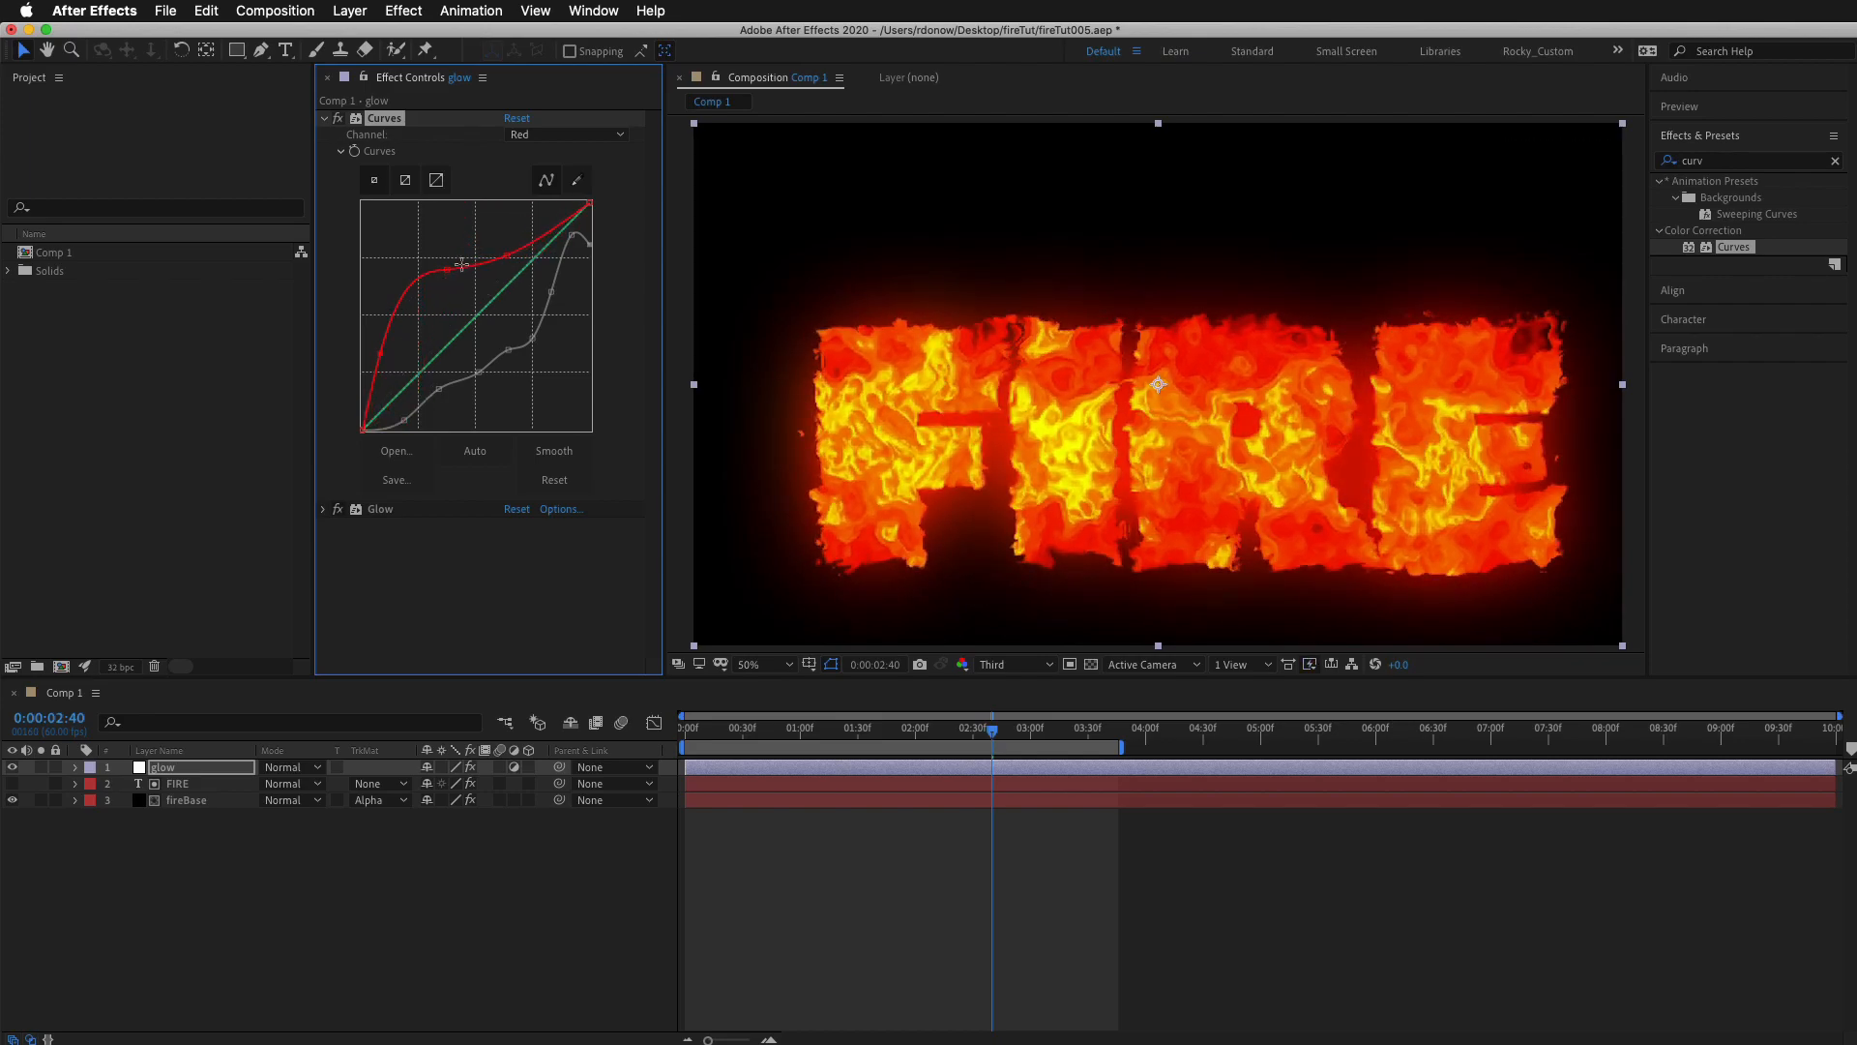
pyautogui.moveTo(430, 275); pyautogui.dragTo(424, 336)
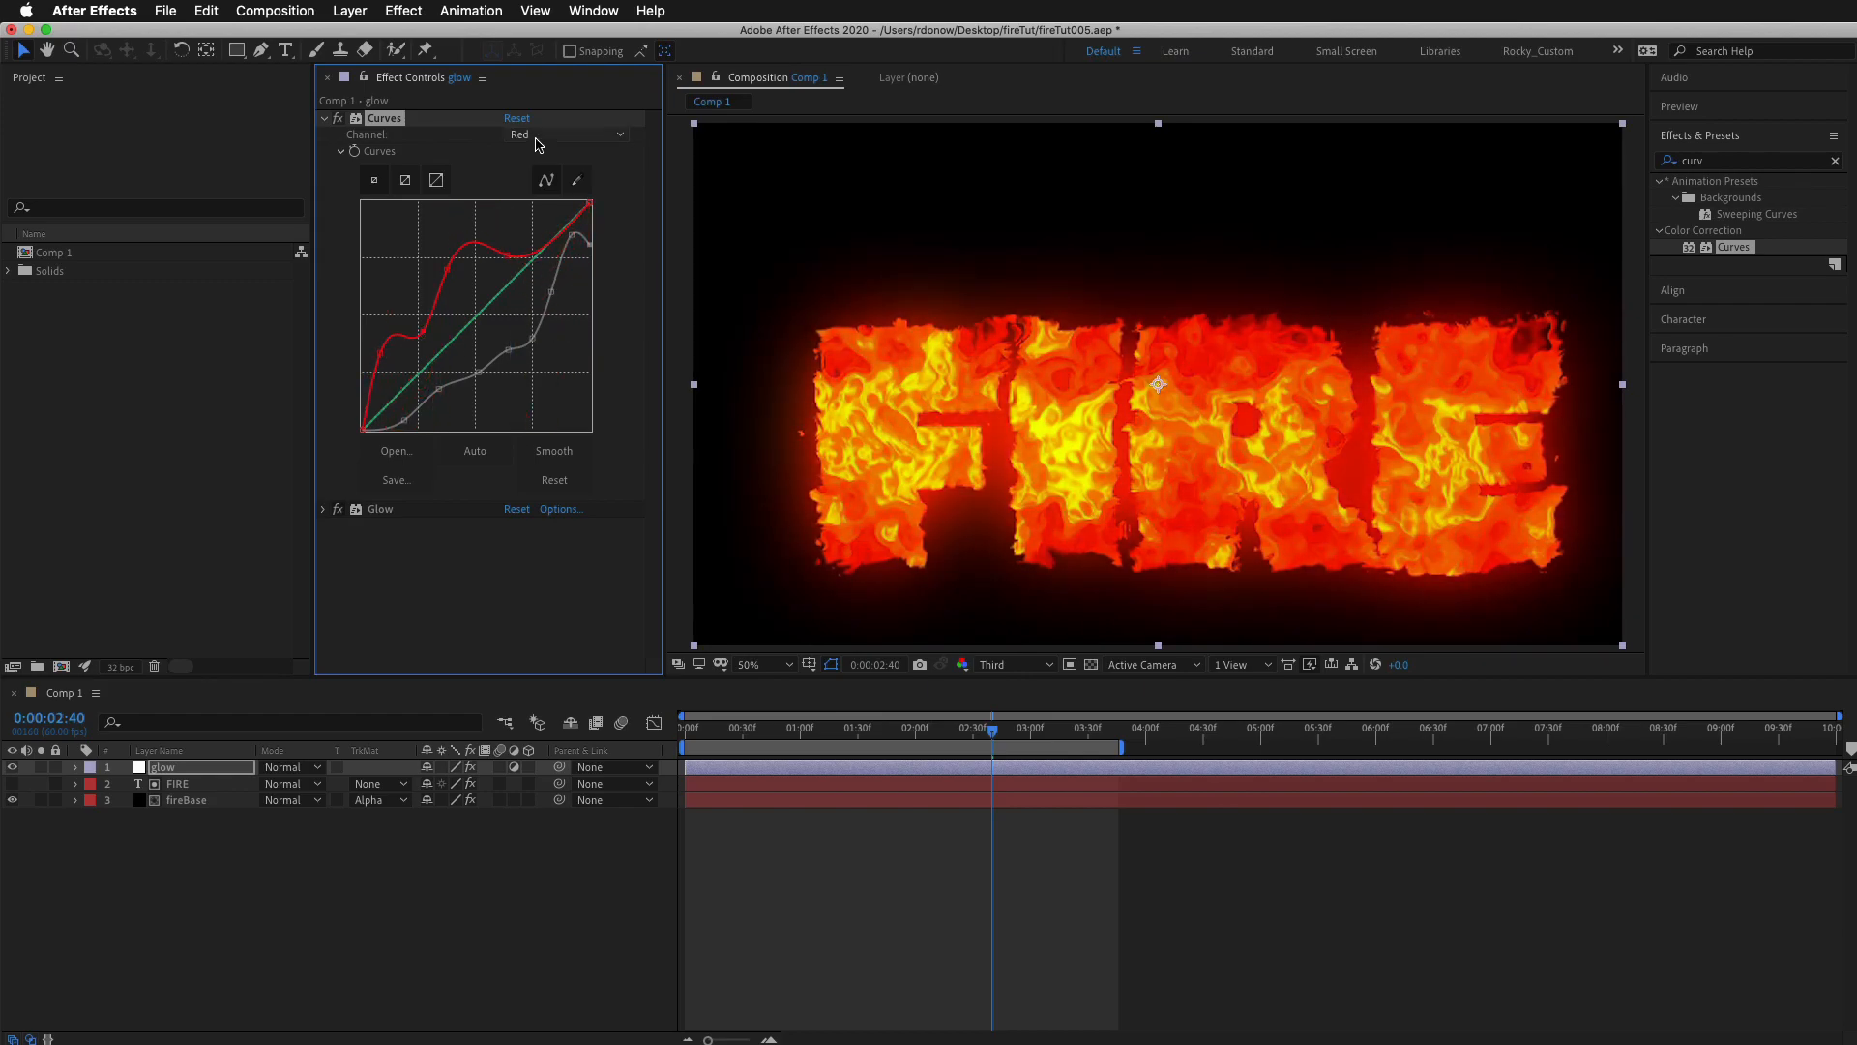
# Add points to the Curves effect's Green channel, raising it slightly in the shadows and midtones.
pyautogui.moveTo(475, 311); pyautogui.dragTo(433, 363)
pyautogui.moveTo(546, 254)
pyautogui.mouseDown()
pyautogui.moveTo(536, 234)
pyautogui.moveTo(548, 254)
pyautogui.mouseUp()
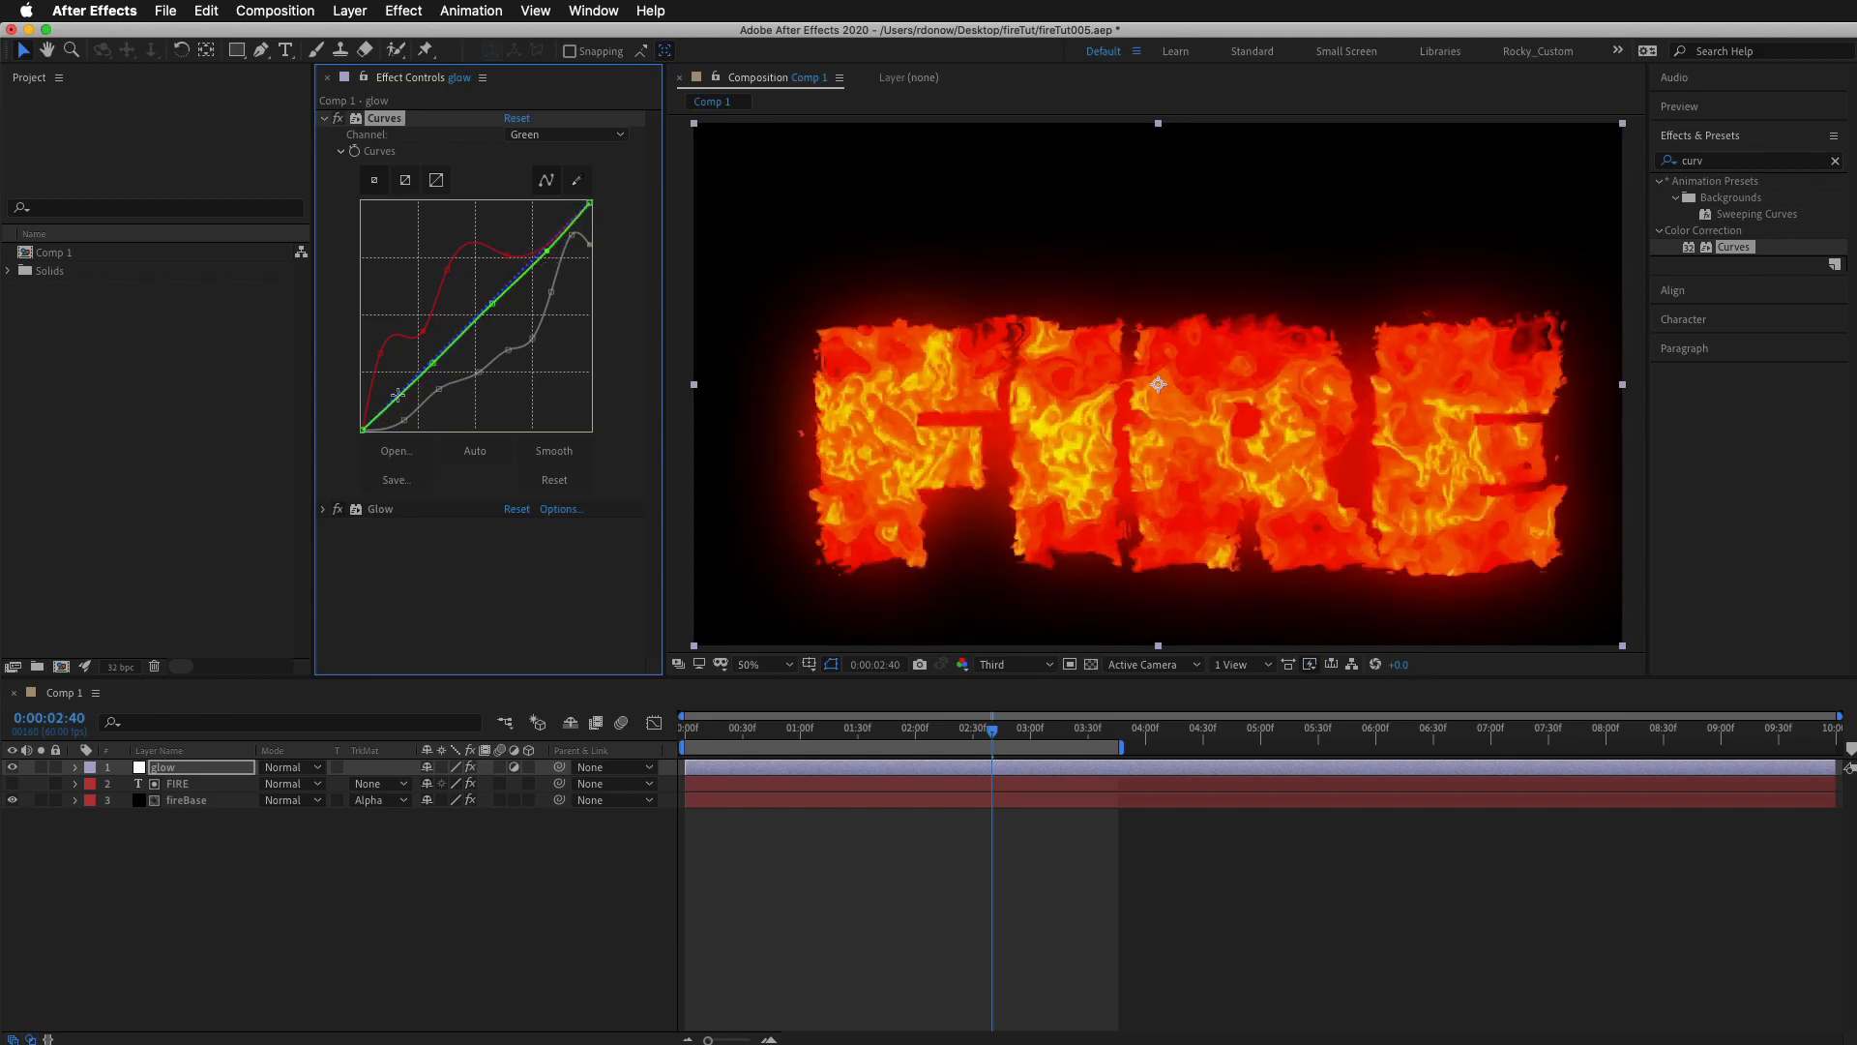
pyautogui.moveTo(400, 395); pyautogui.dragTo(535, 295)
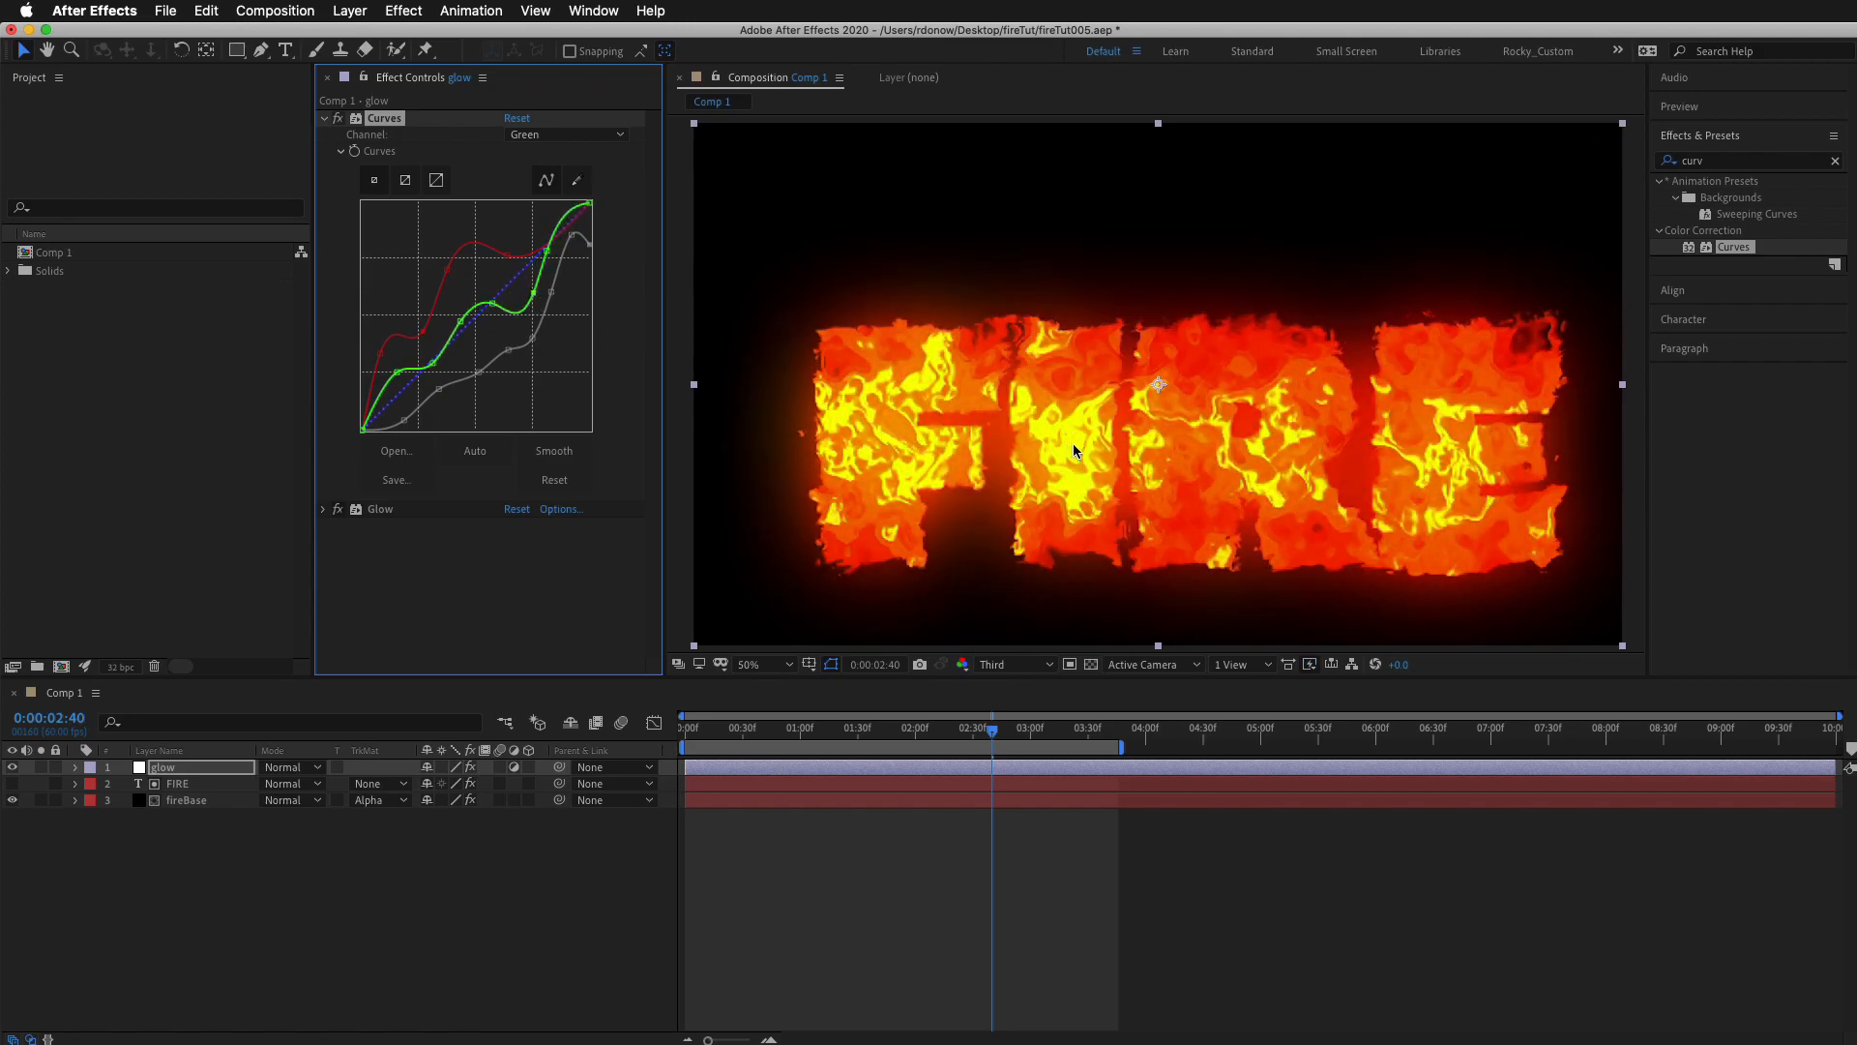
pyautogui.moveTo(533, 293); pyautogui.dragTo(605, 186)
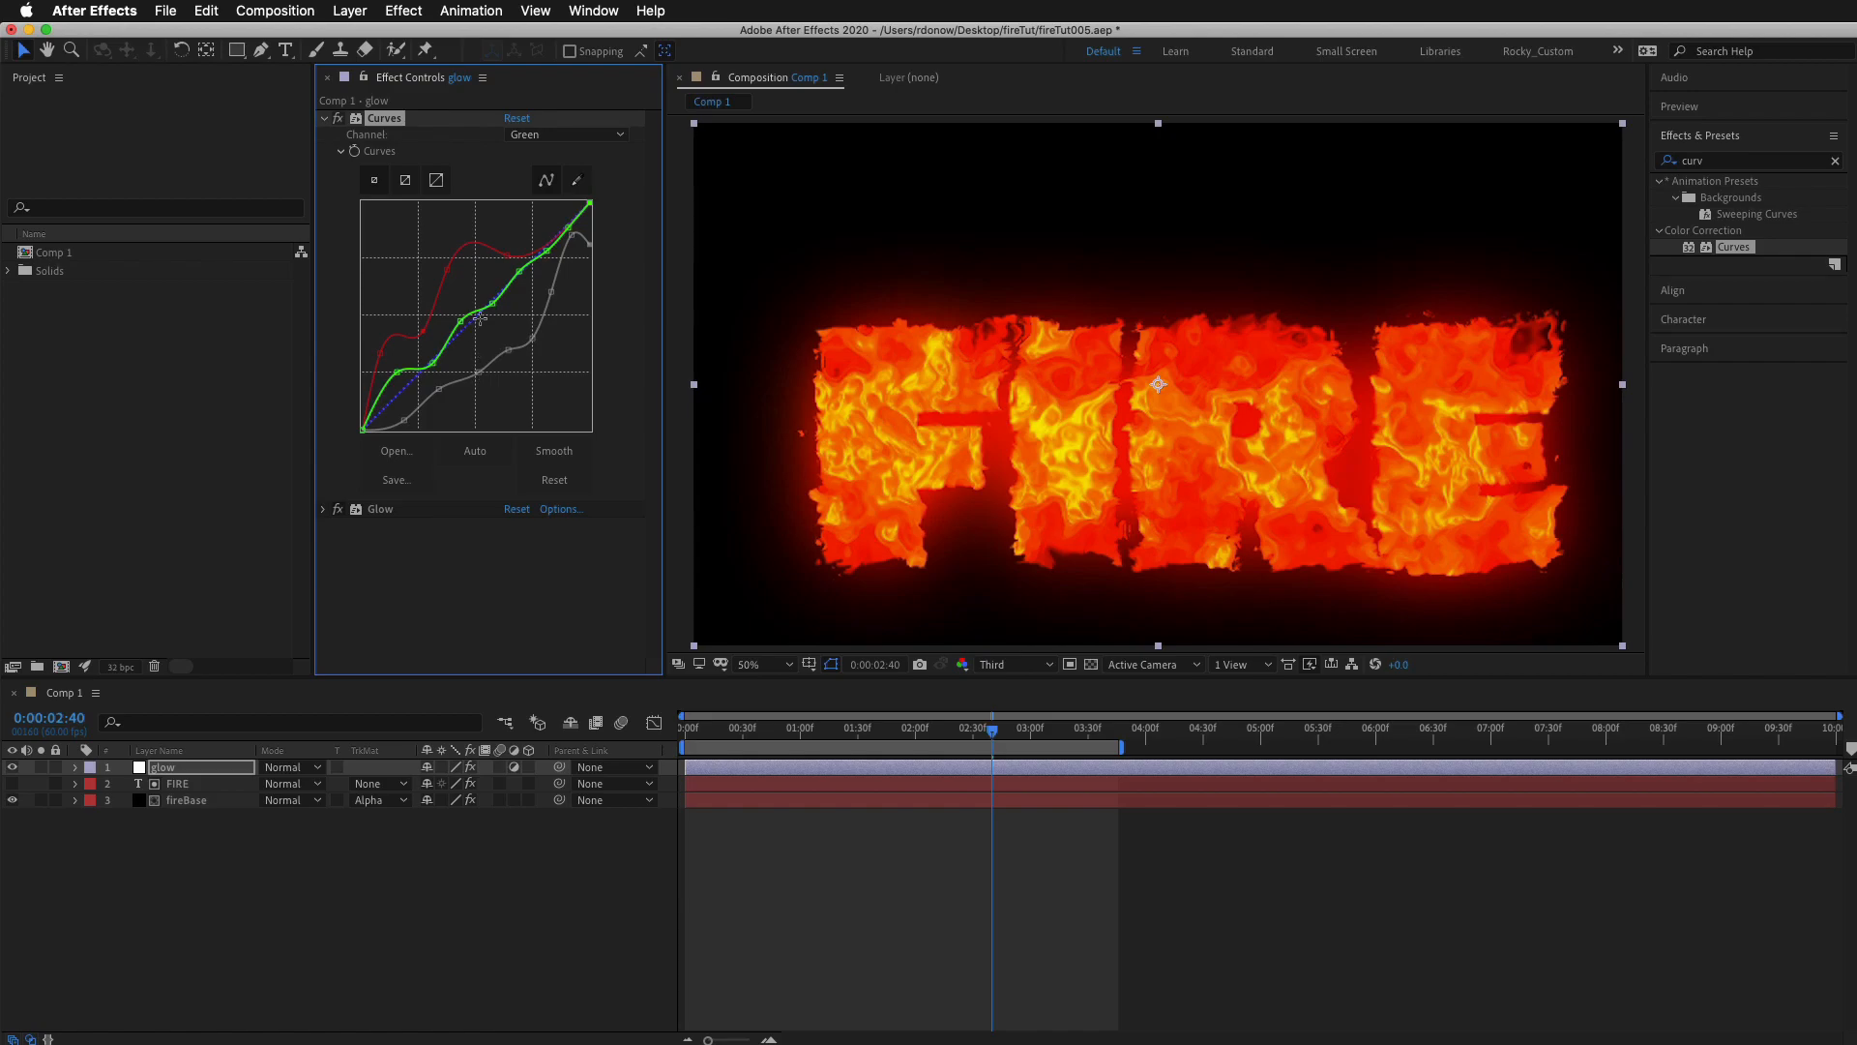
# Pull the Curves effect's Blue channel below the diagonal, mainly in the shadows and highlights.
pyautogui.click(571, 137)
pyautogui.click(542, 209)
pyautogui.moveTo(481, 313); pyautogui.dragTo(526, 306)
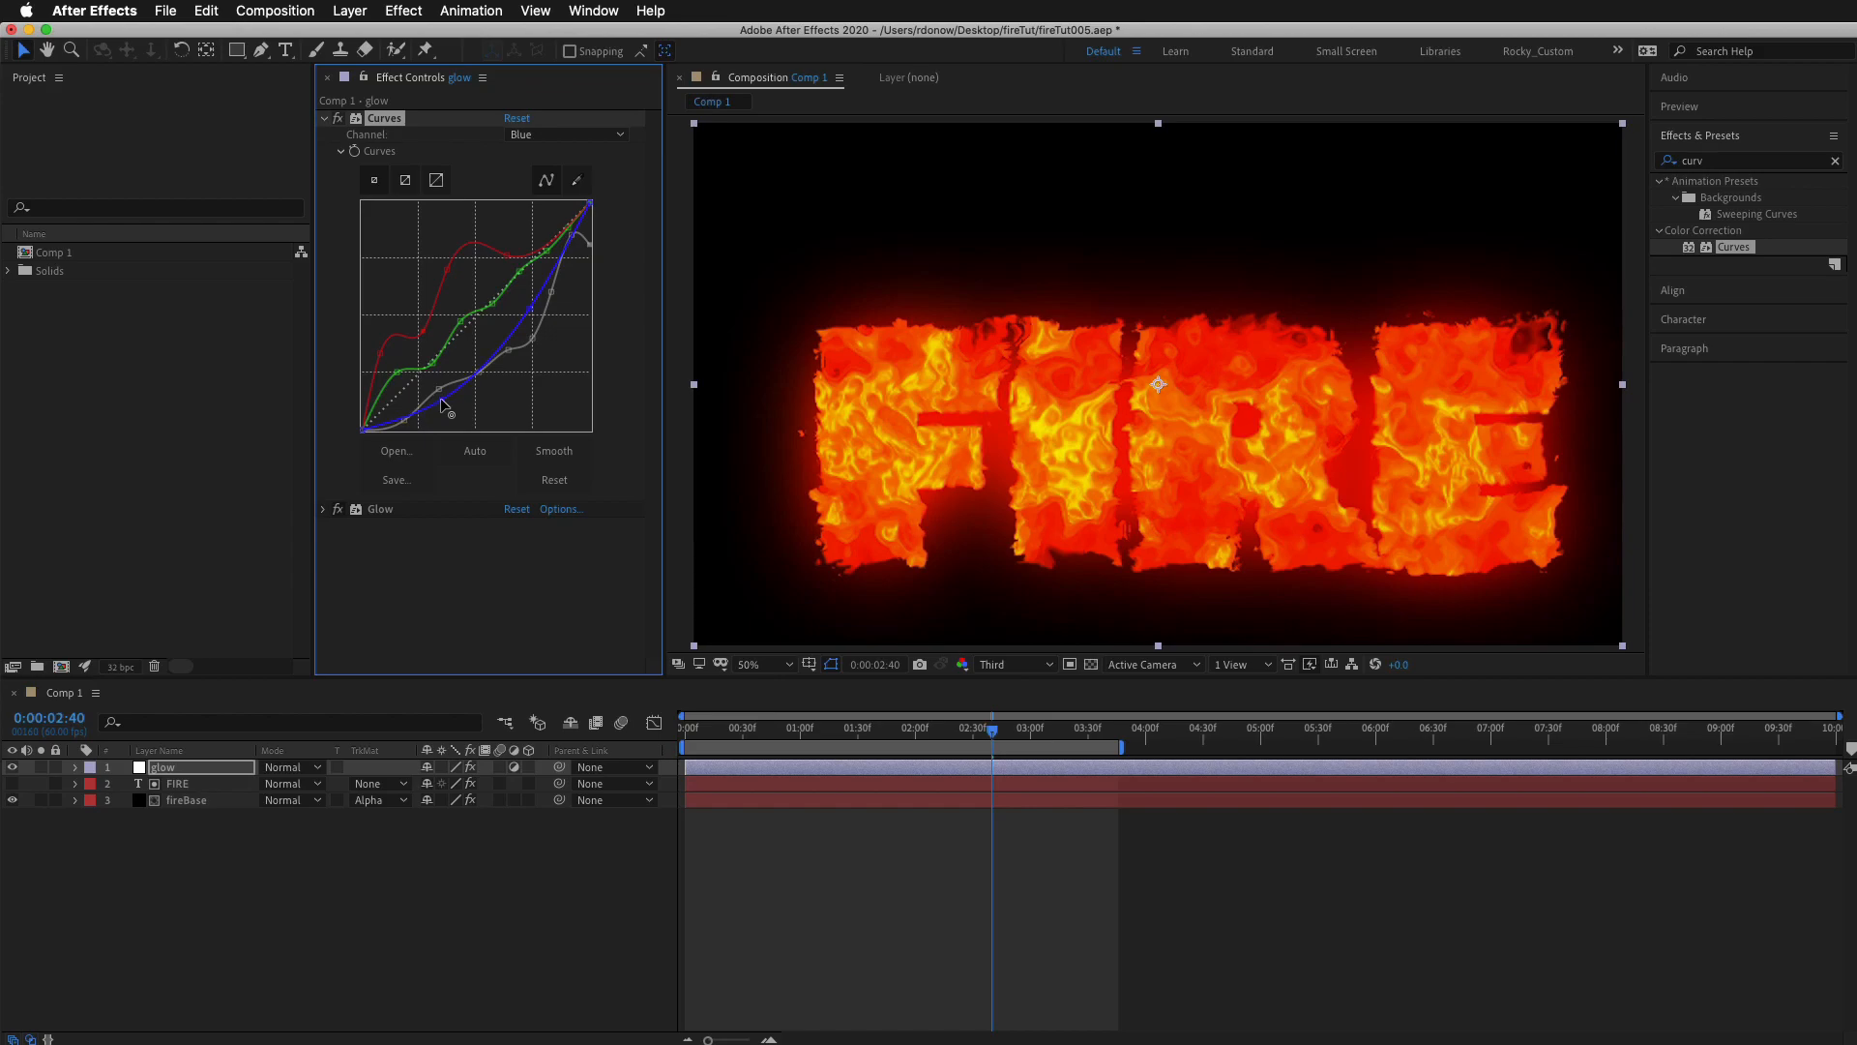
pyautogui.moveTo(547, 279); pyautogui.dragTo(563, 279)
pyautogui.moveTo(487, 305); pyautogui.dragTo(420, 407)
# Return Curves to the RGB channel and lower its white end point and the neighbouring highlight point slightly.
pyautogui.click(521, 141)
pyautogui.click(527, 151)
pyautogui.moveTo(590, 240)
pyautogui.mouseDown()
pyautogui.moveTo(601, 206)
pyautogui.moveTo(618, 280)
pyautogui.moveTo(619, 262)
pyautogui.mouseUp()
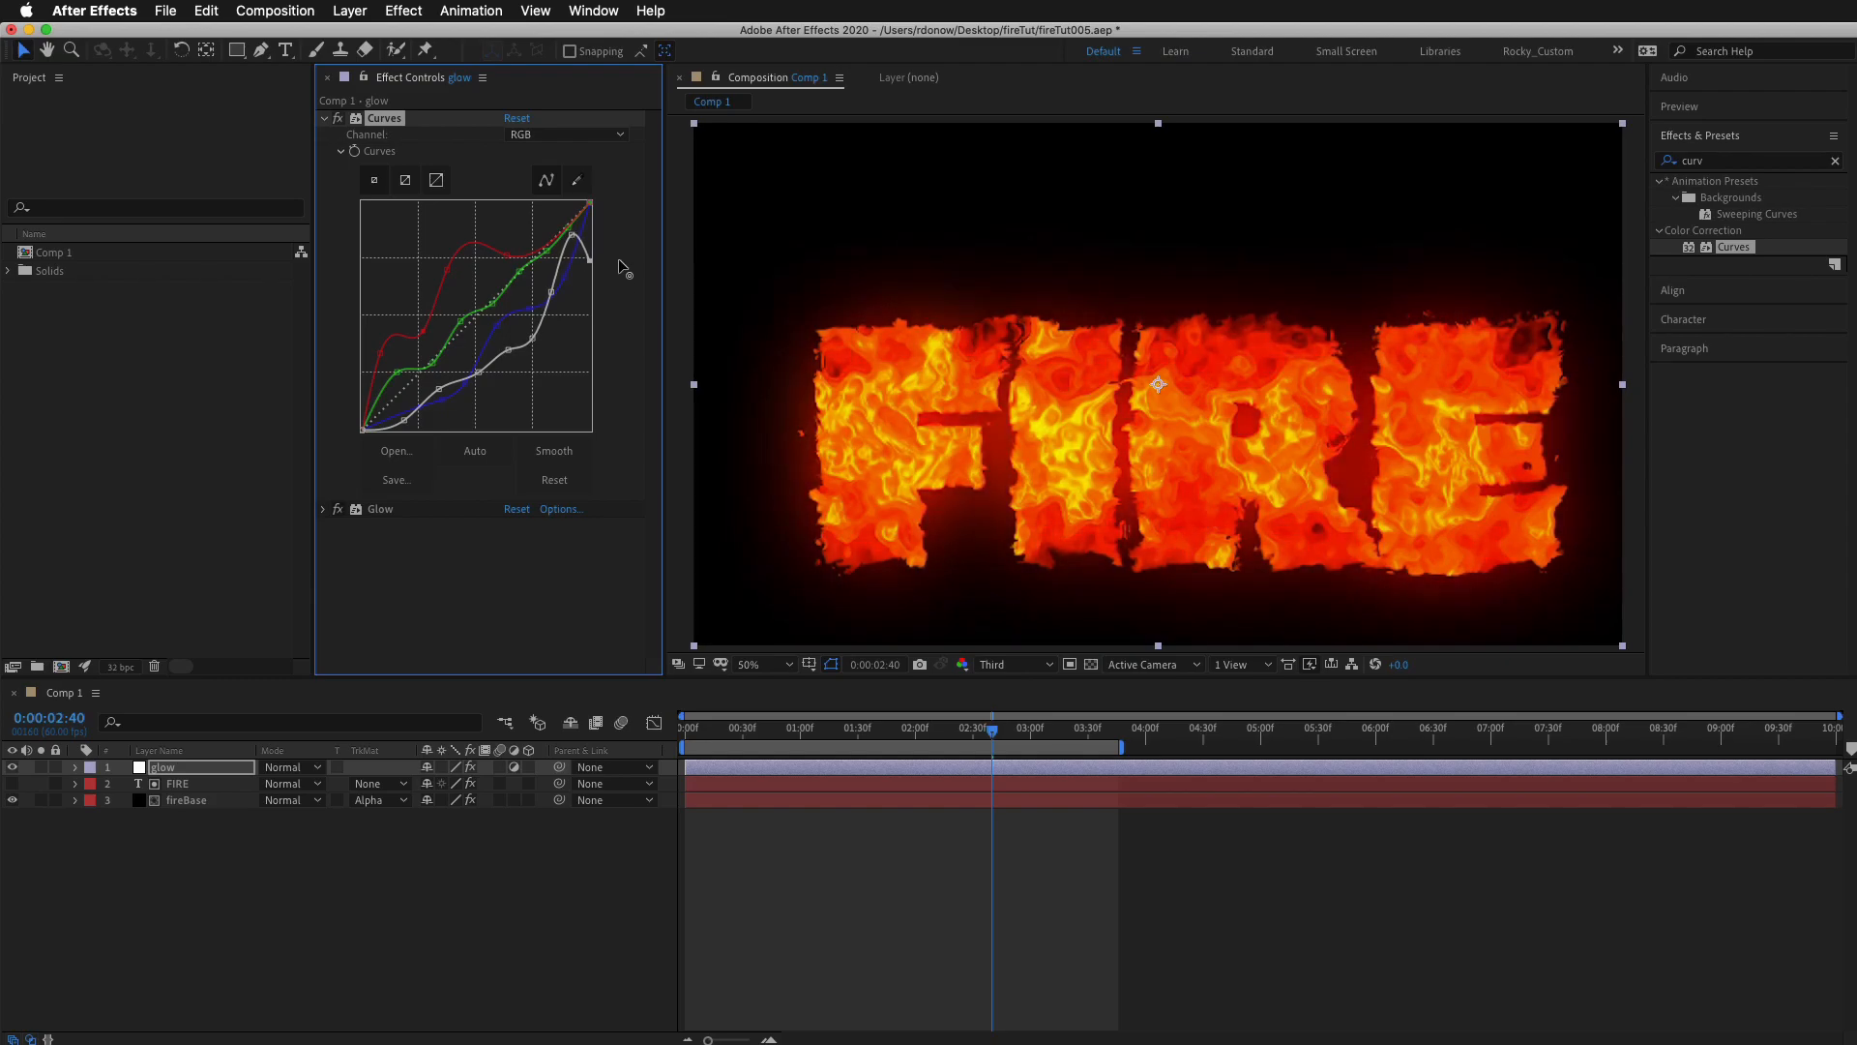
pyautogui.moveTo(572, 239)
pyautogui.mouseDown()
pyautogui.moveTo(576, 268)
pyautogui.moveTo(577, 244)
pyautogui.mouseUp()
# Collapse Curves and set the Glow effect's radius to 266, threshold to 68.6% and intensity to 0.6.
pyautogui.click(324, 118)
pyautogui.click(325, 135)
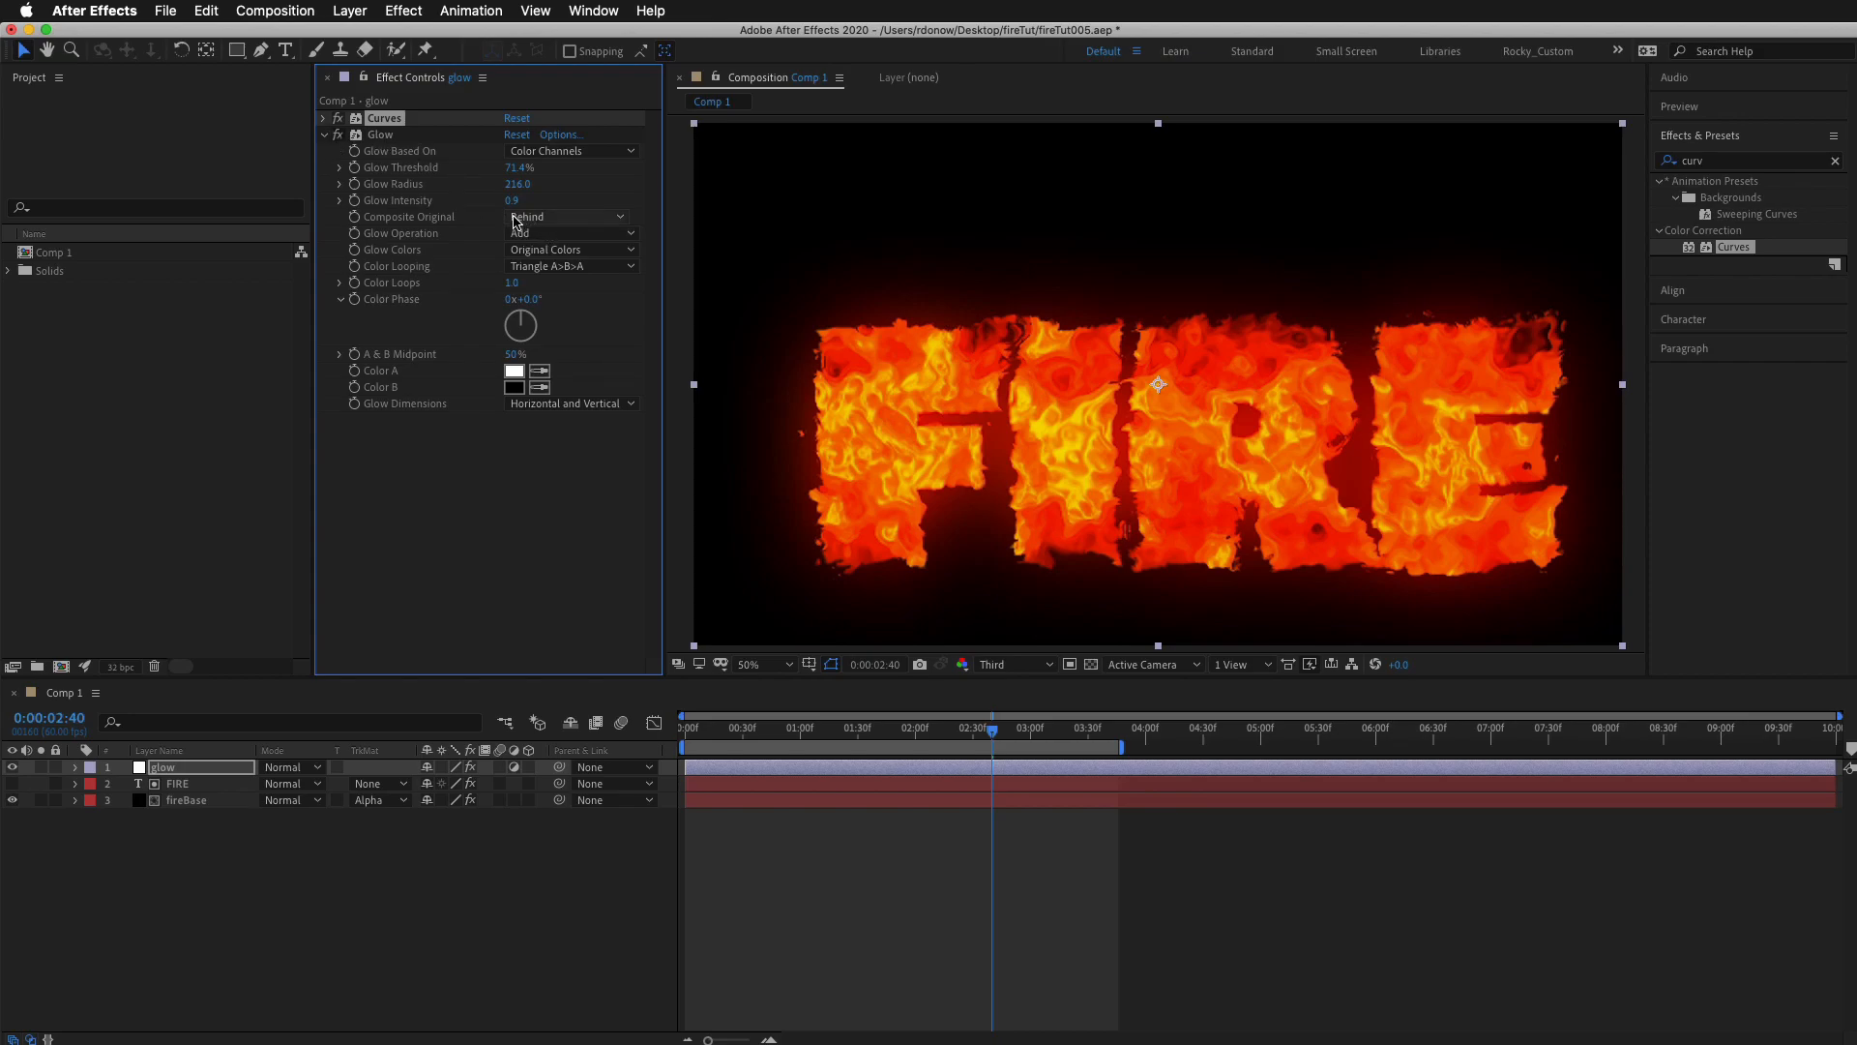
pyautogui.moveTo(515, 189)
pyautogui.mouseDown()
pyautogui.moveTo(982, 203)
pyautogui.moveTo(479, 169)
pyautogui.moveTo(511, 168)
pyautogui.mouseUp()
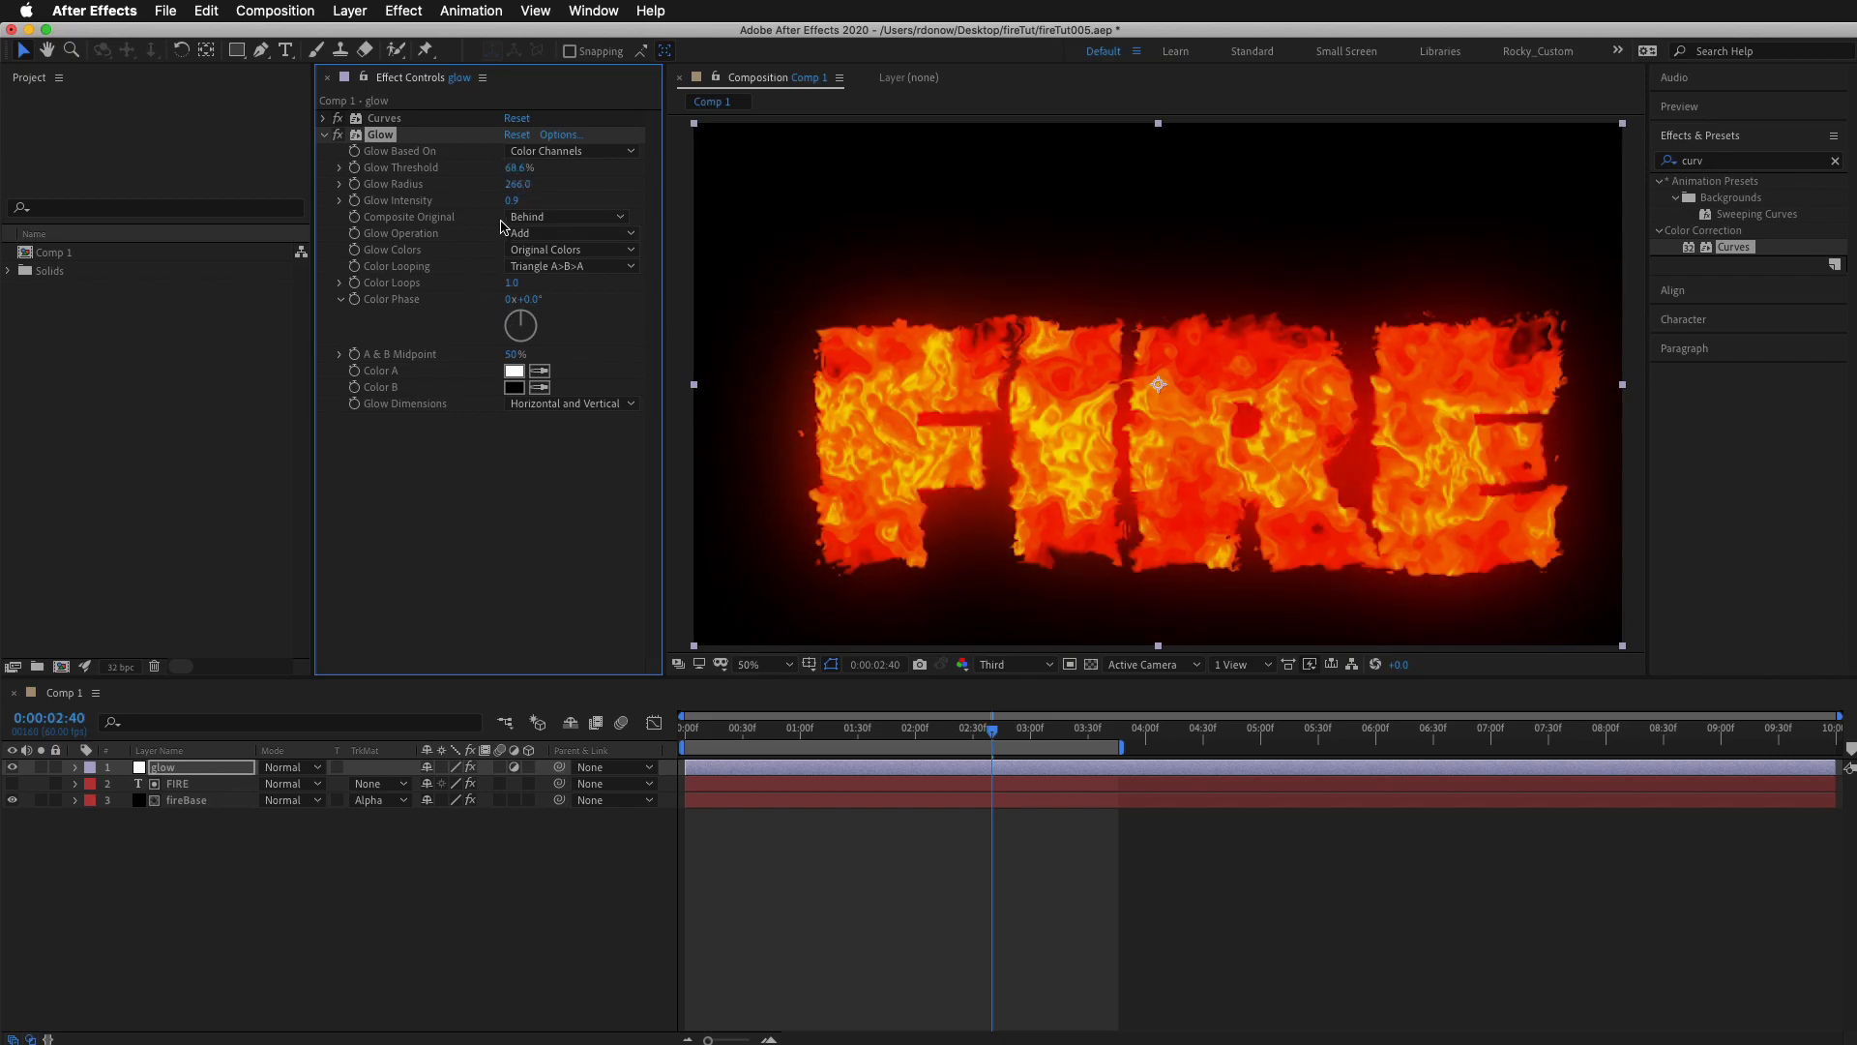
pyautogui.click(514, 202)
pyautogui.write('0.8')
pyautogui.press('Return')
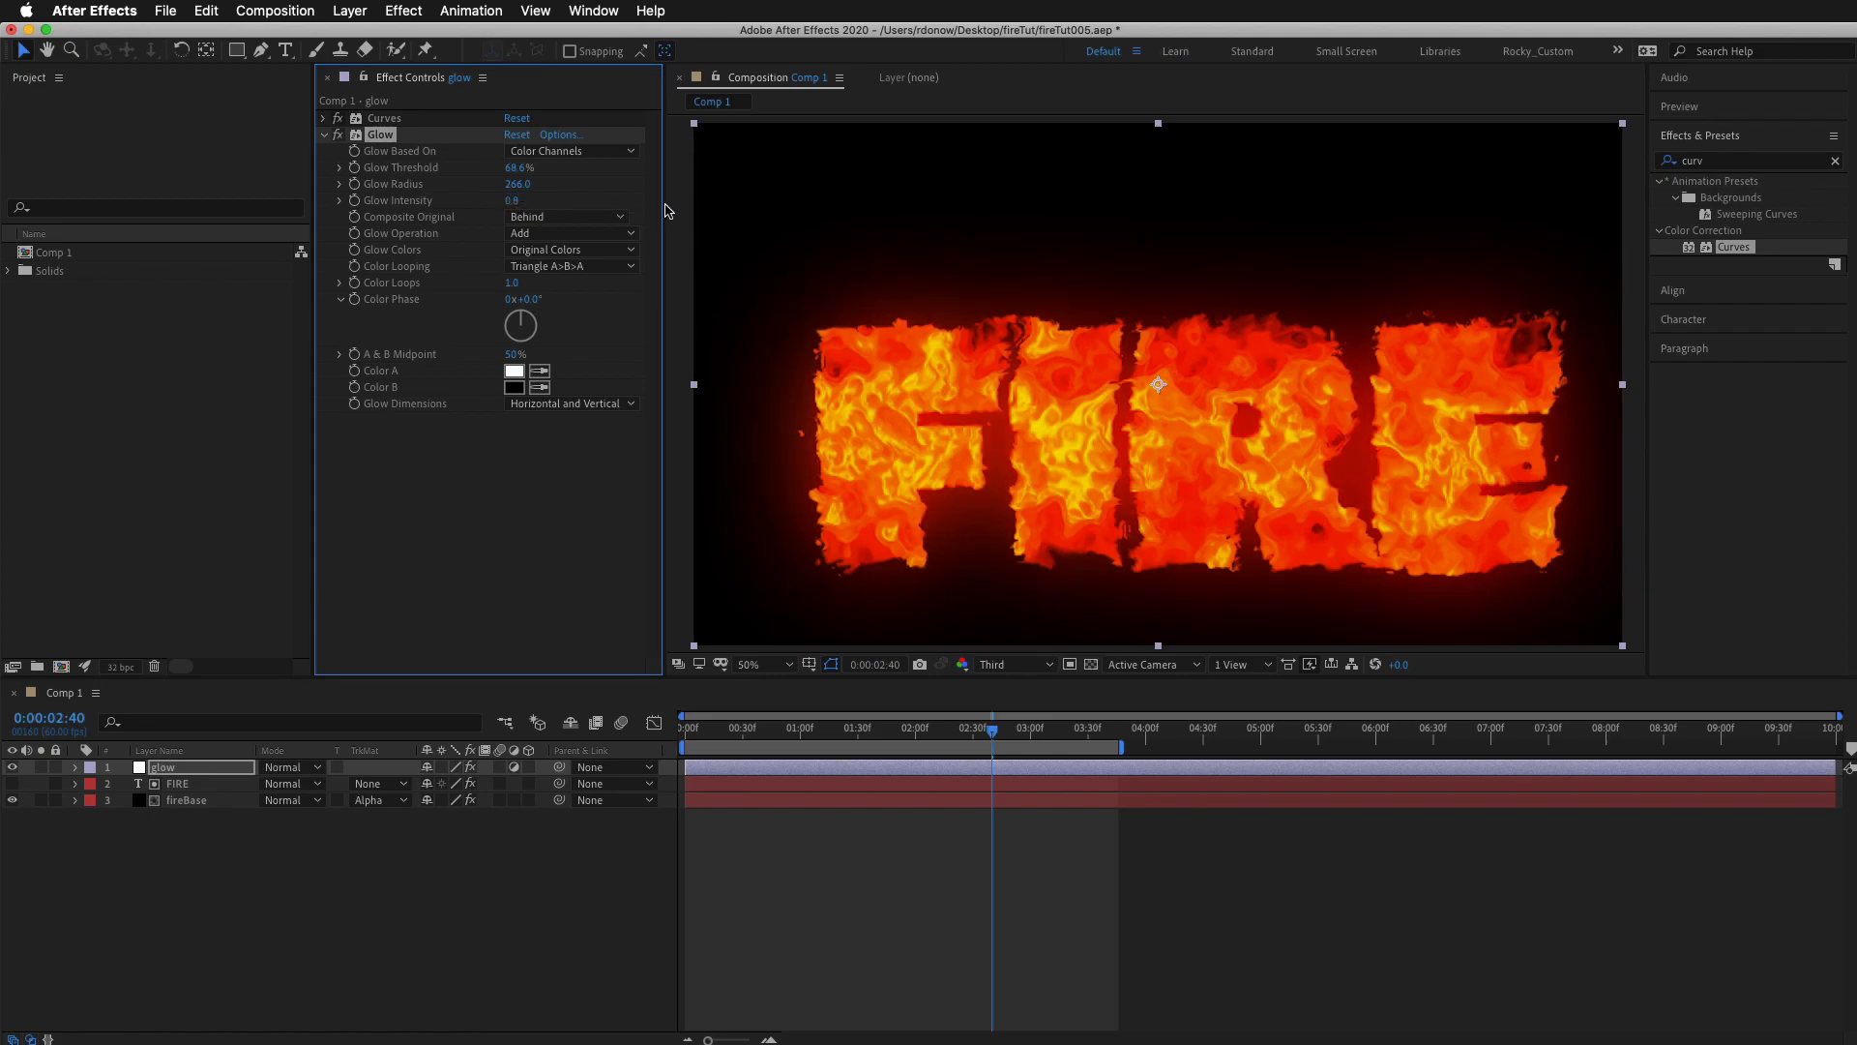
pyautogui.click(520, 200)
pyautogui.press('Return')
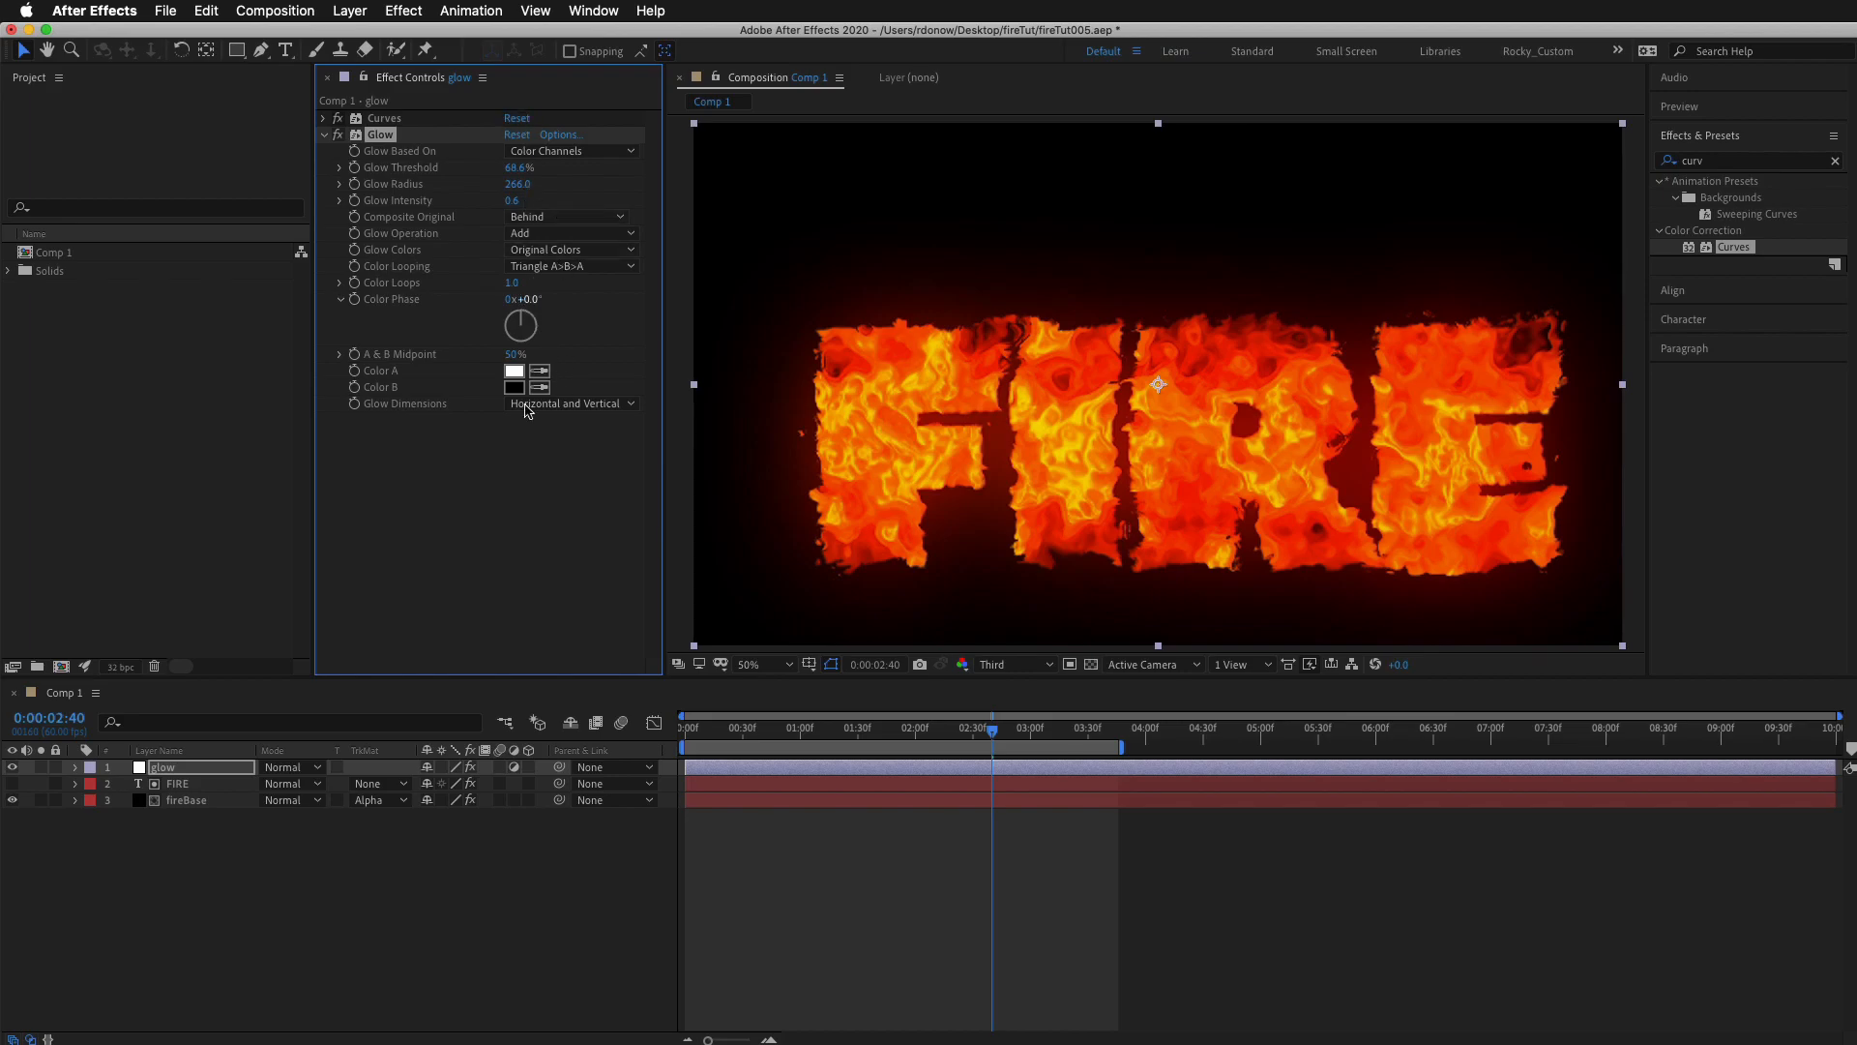
# Compare the text with the glow layer hidden and shown, and preview the fire animation.
pyautogui.click(449, 861)
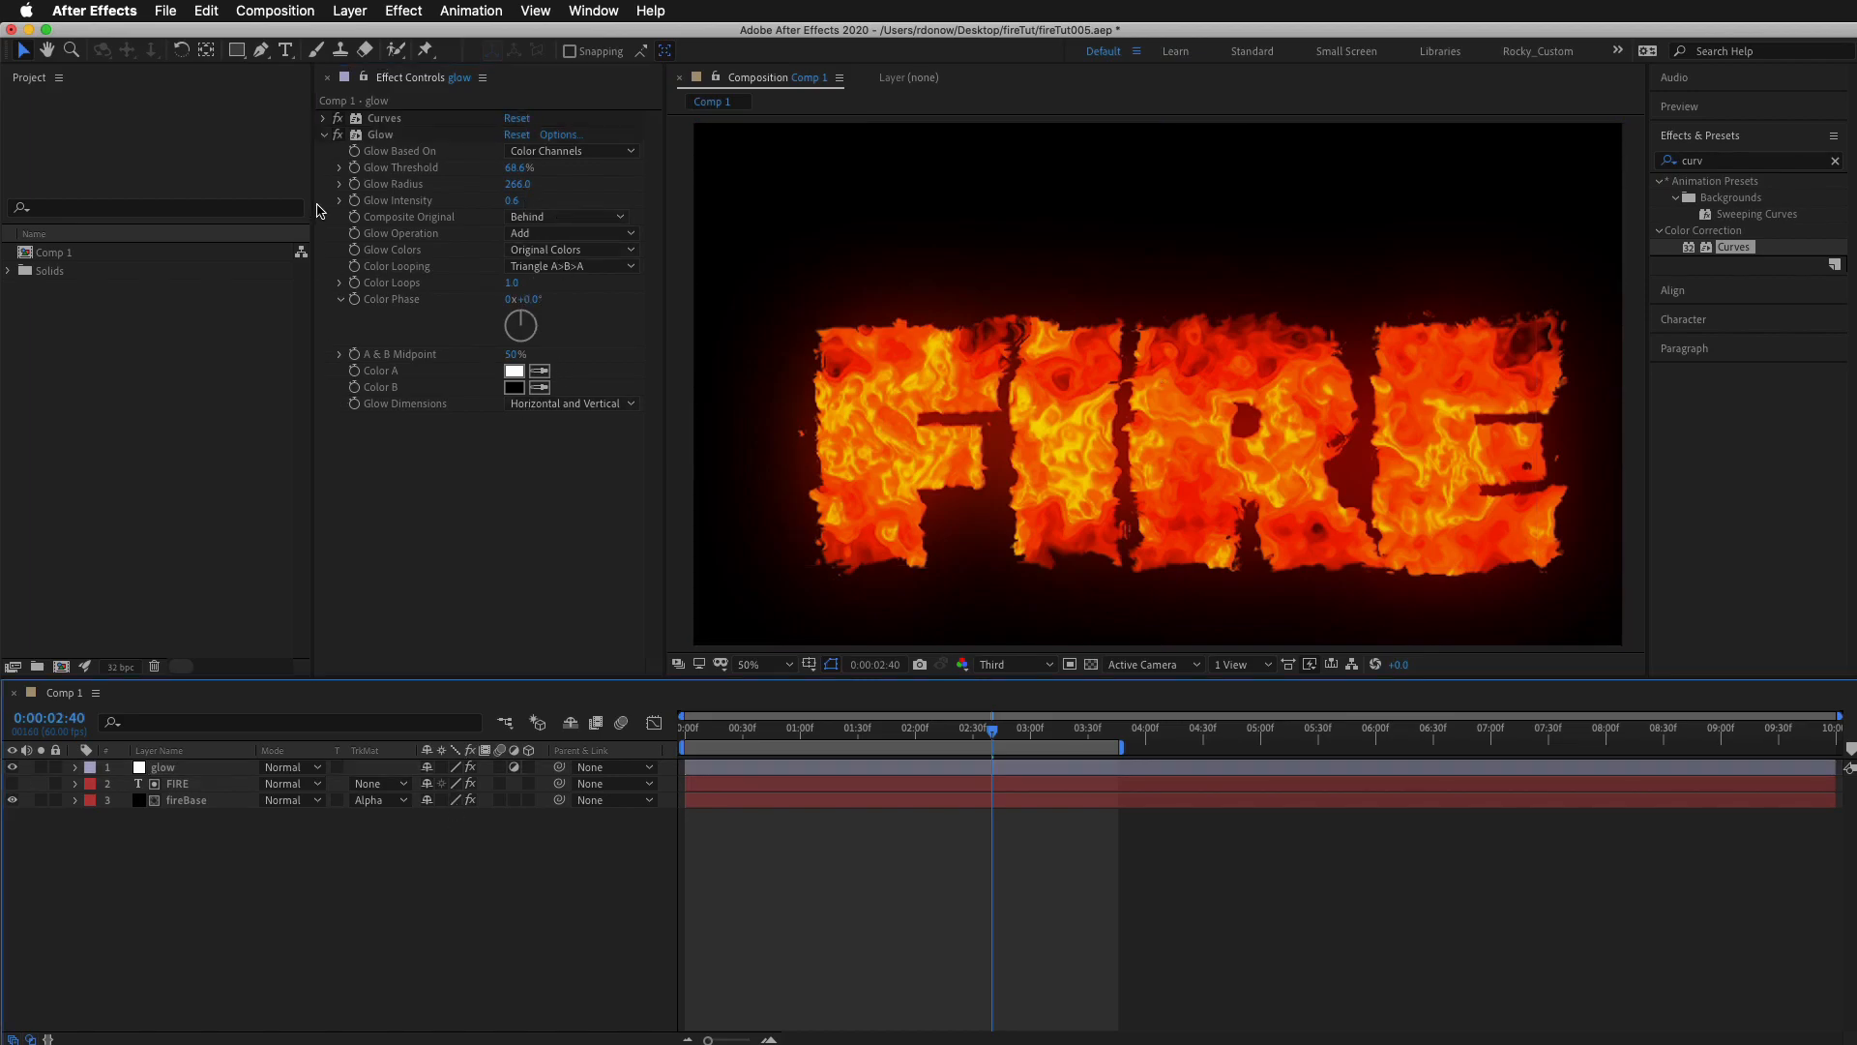
pyautogui.click(12, 767)
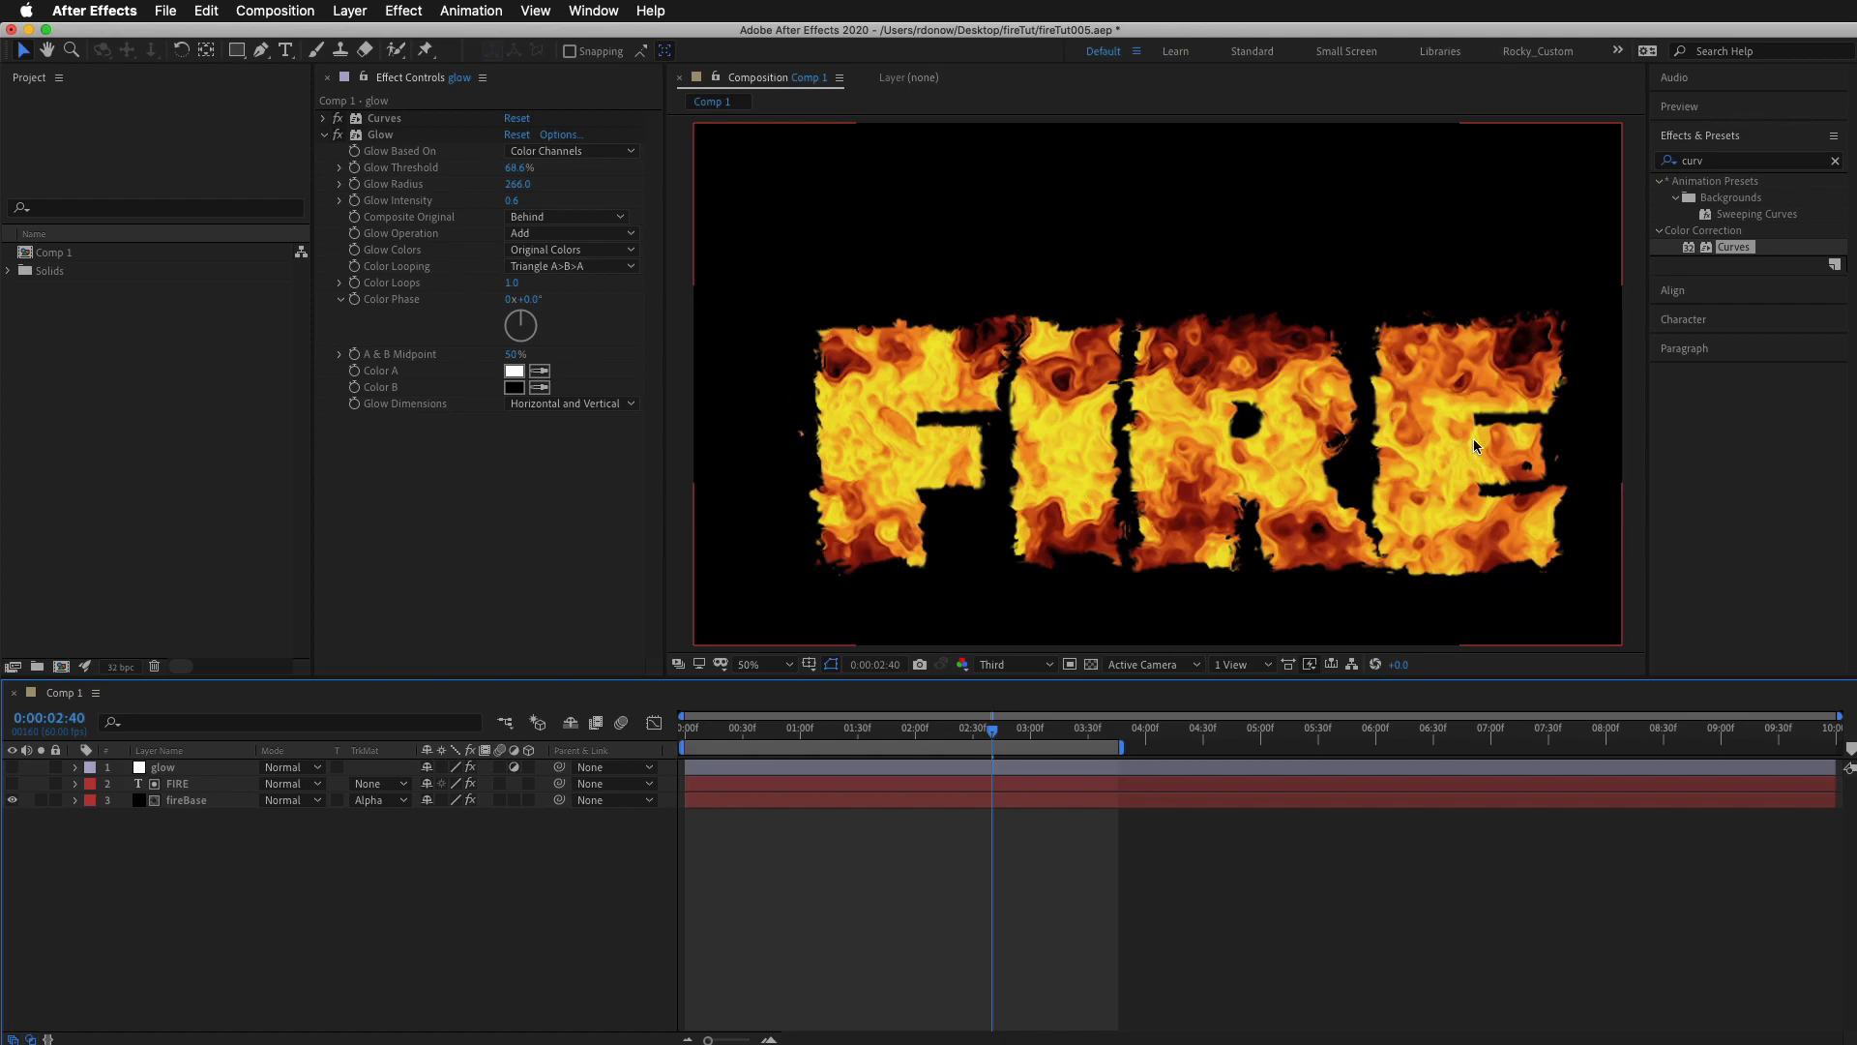
pyautogui.click(13, 767)
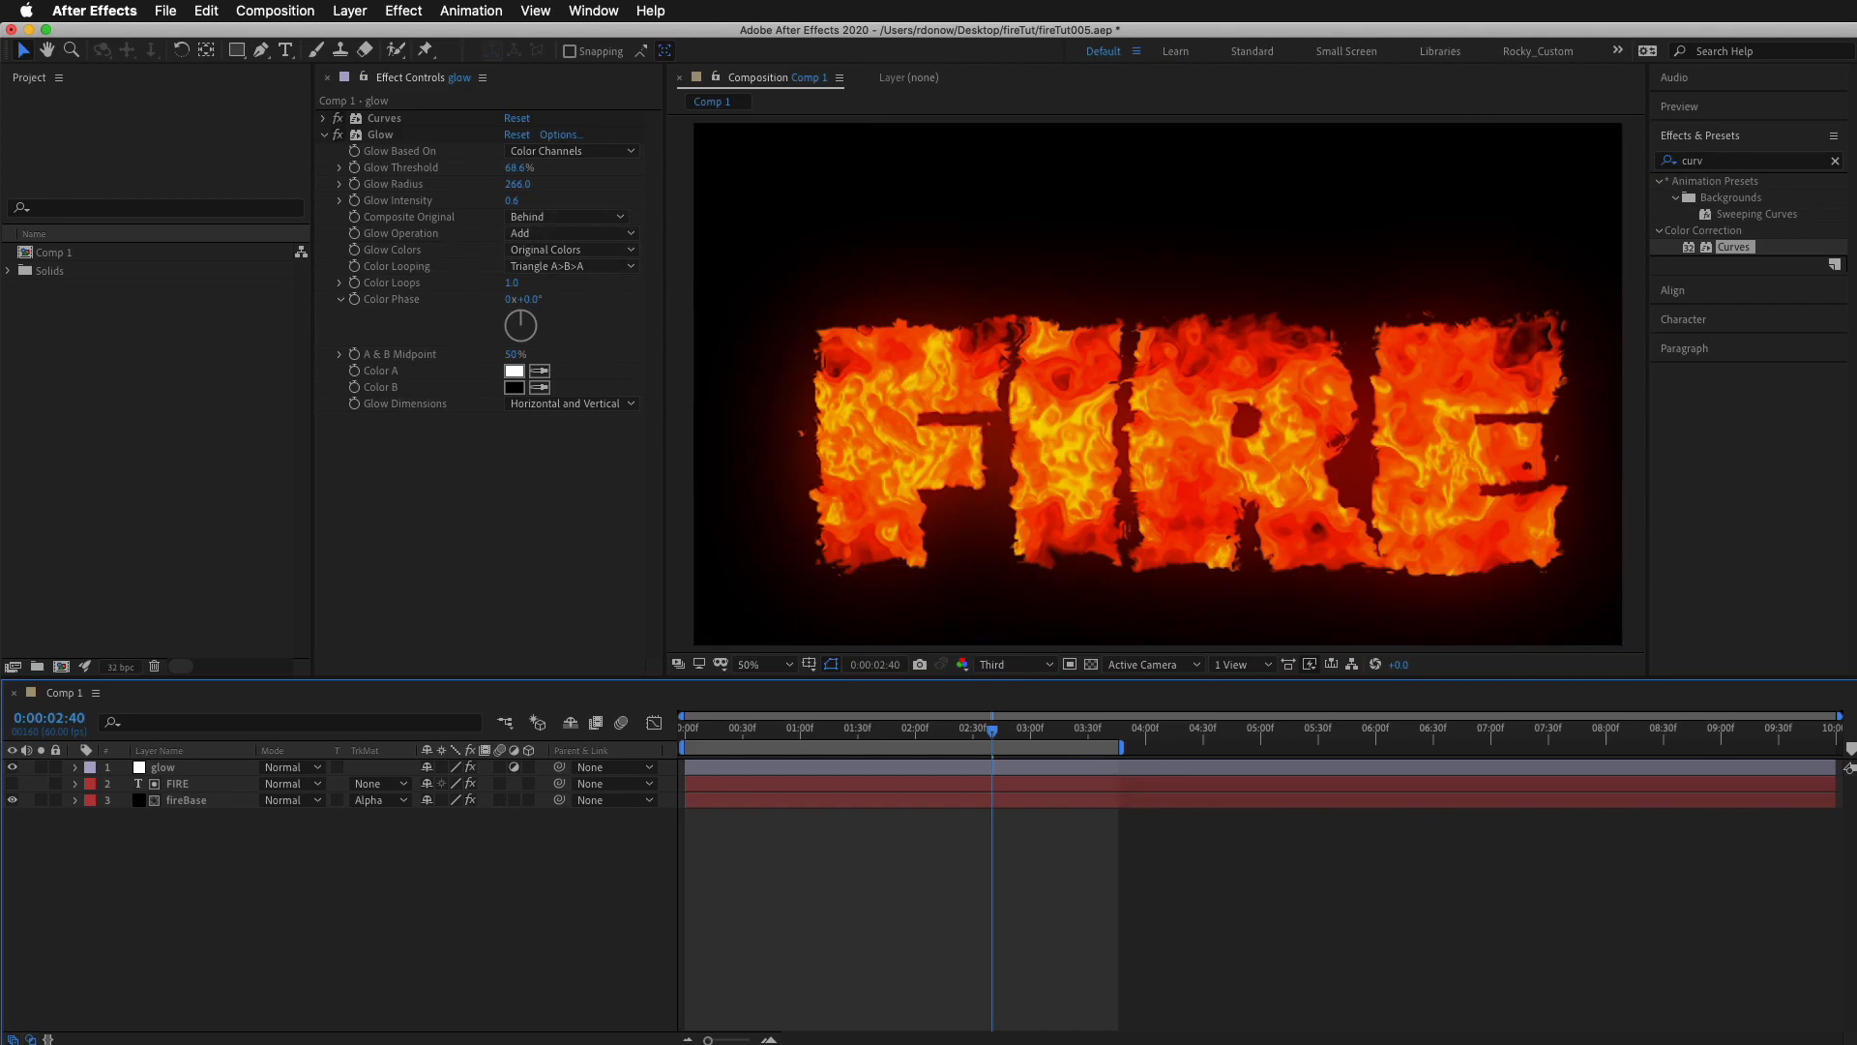
pyautogui.press('space')
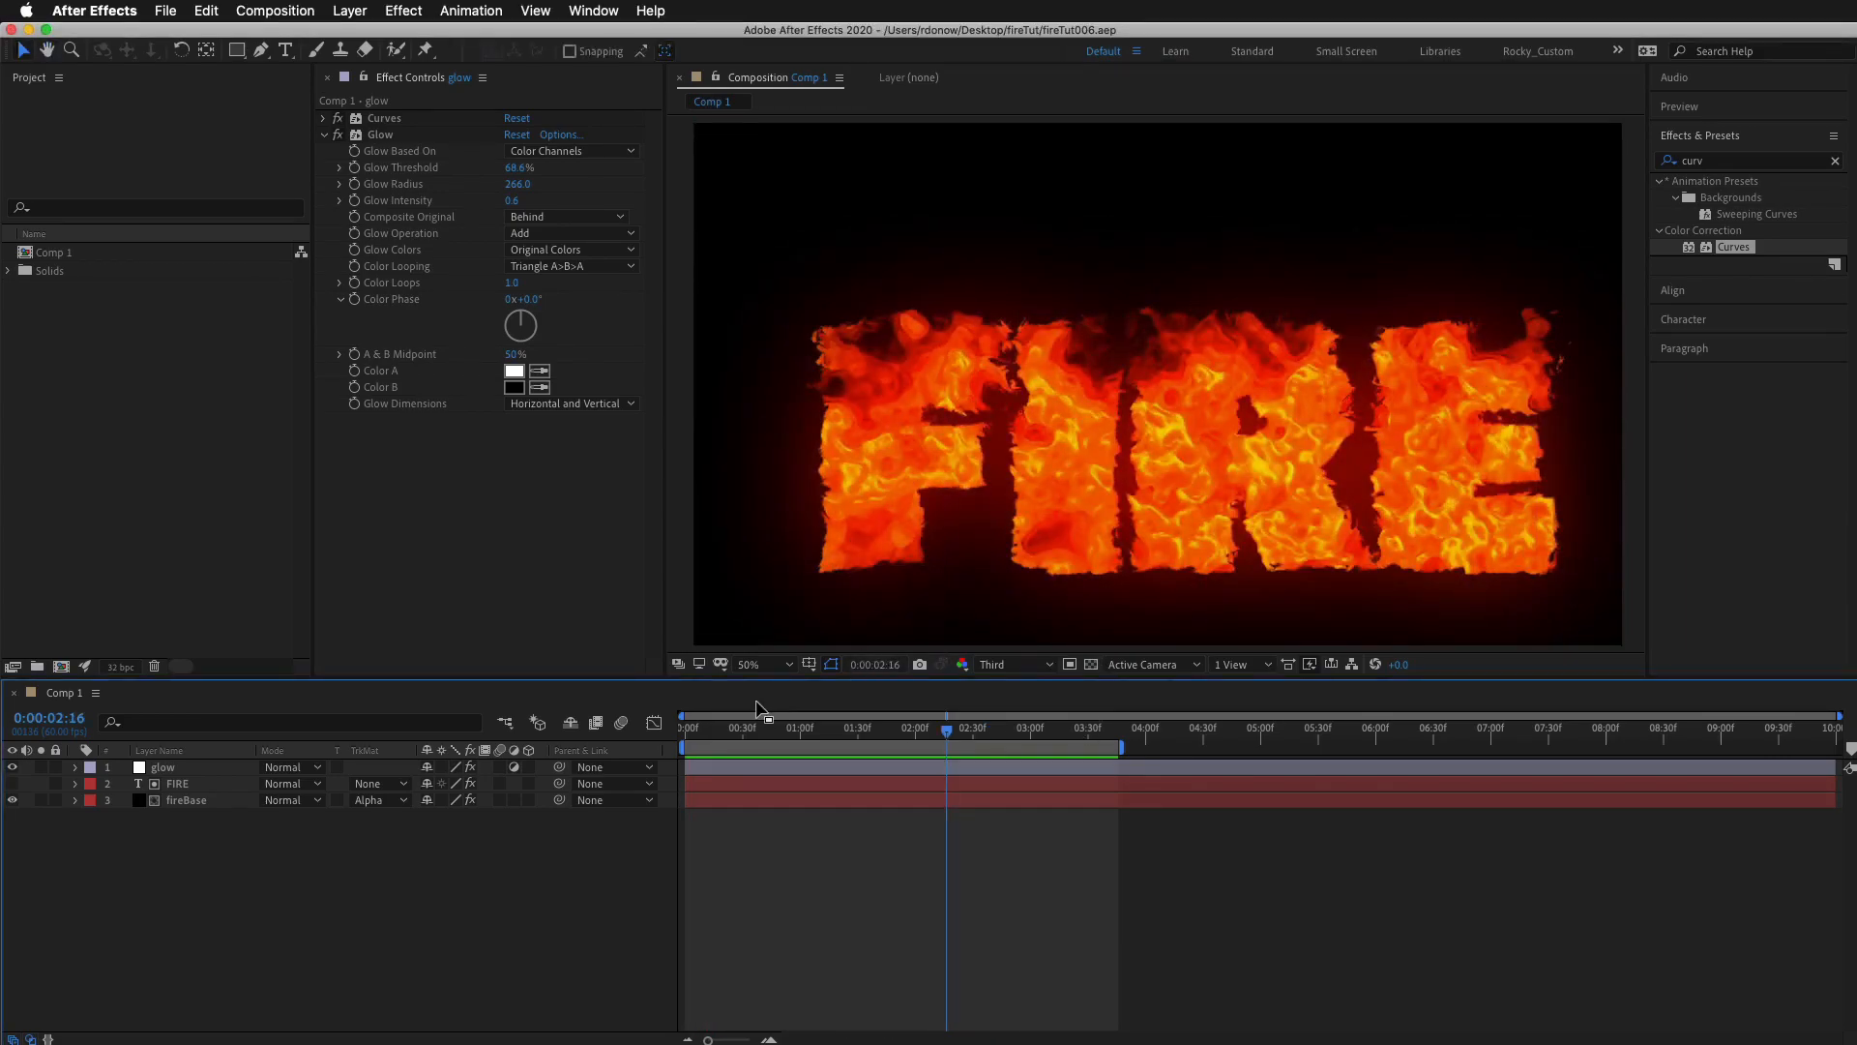
# Expand only the Beam effect of the fireBase layer and display its starting and ending point handles at the first frame.
pyautogui.click(181, 806)
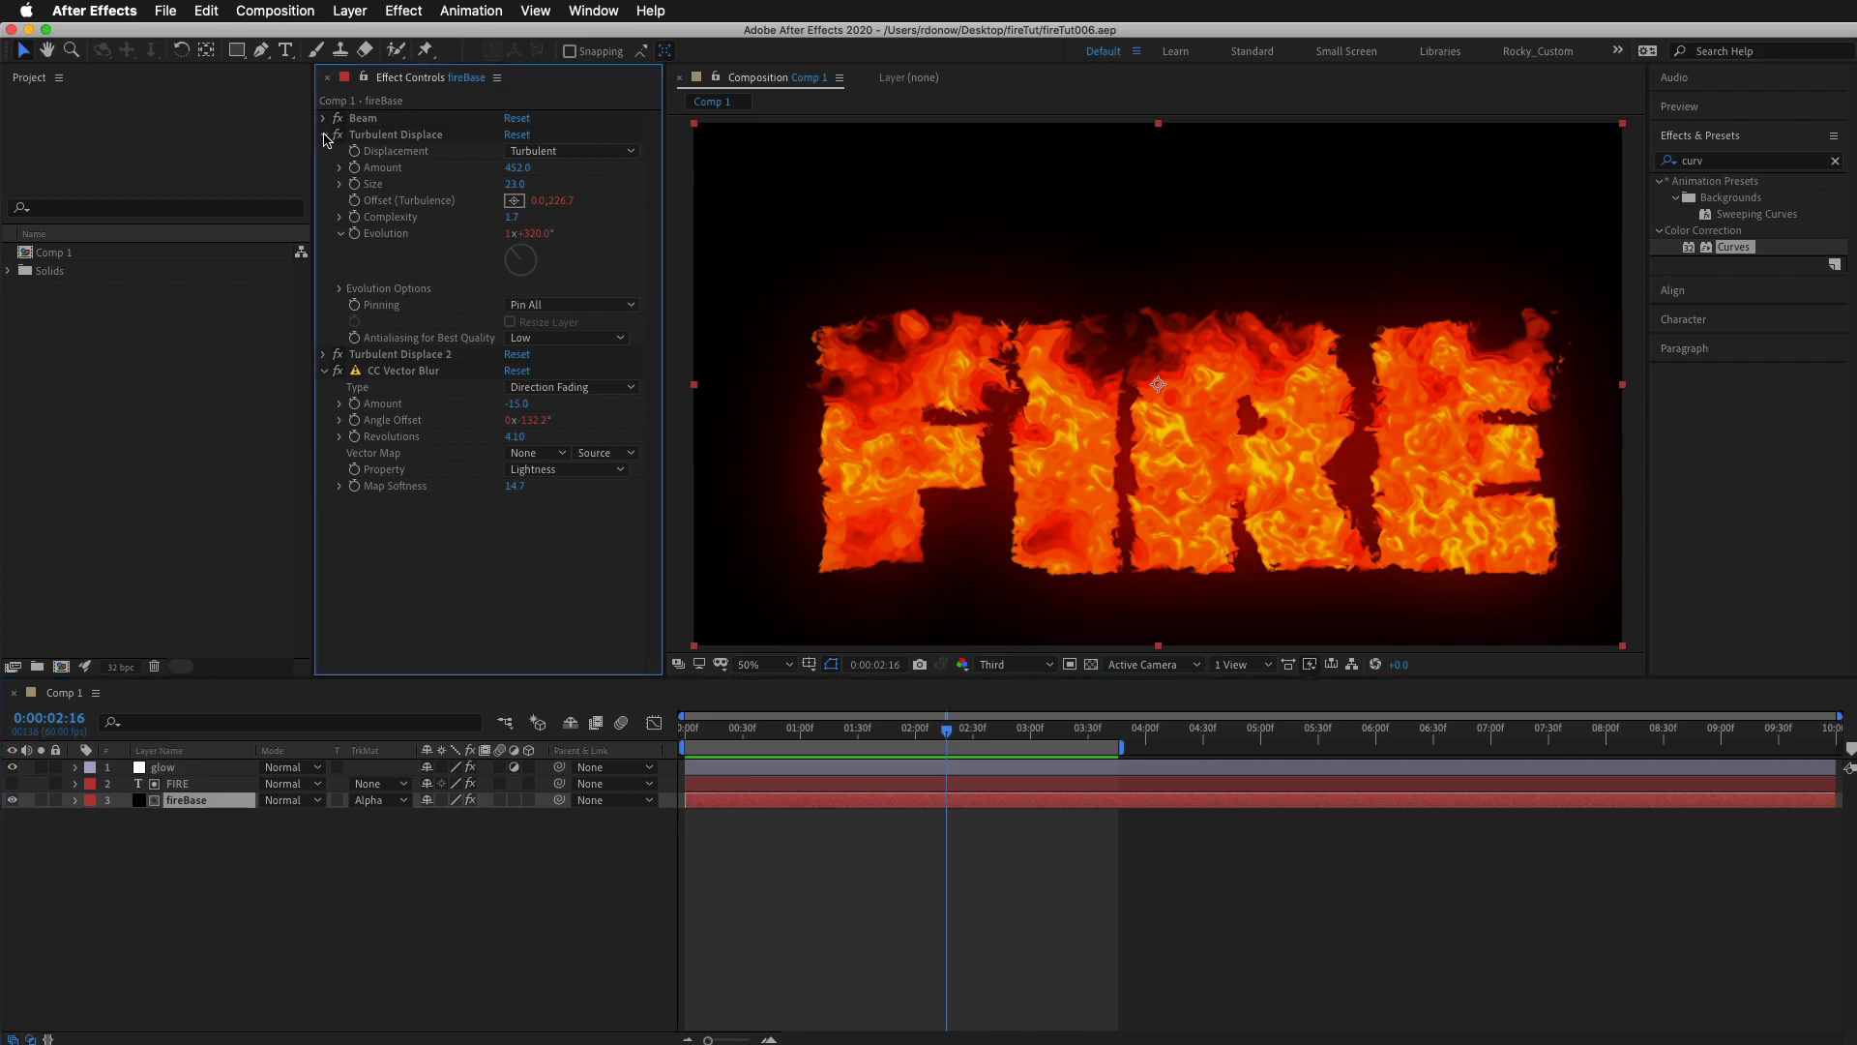
pyautogui.click(324, 136)
pyautogui.click(324, 168)
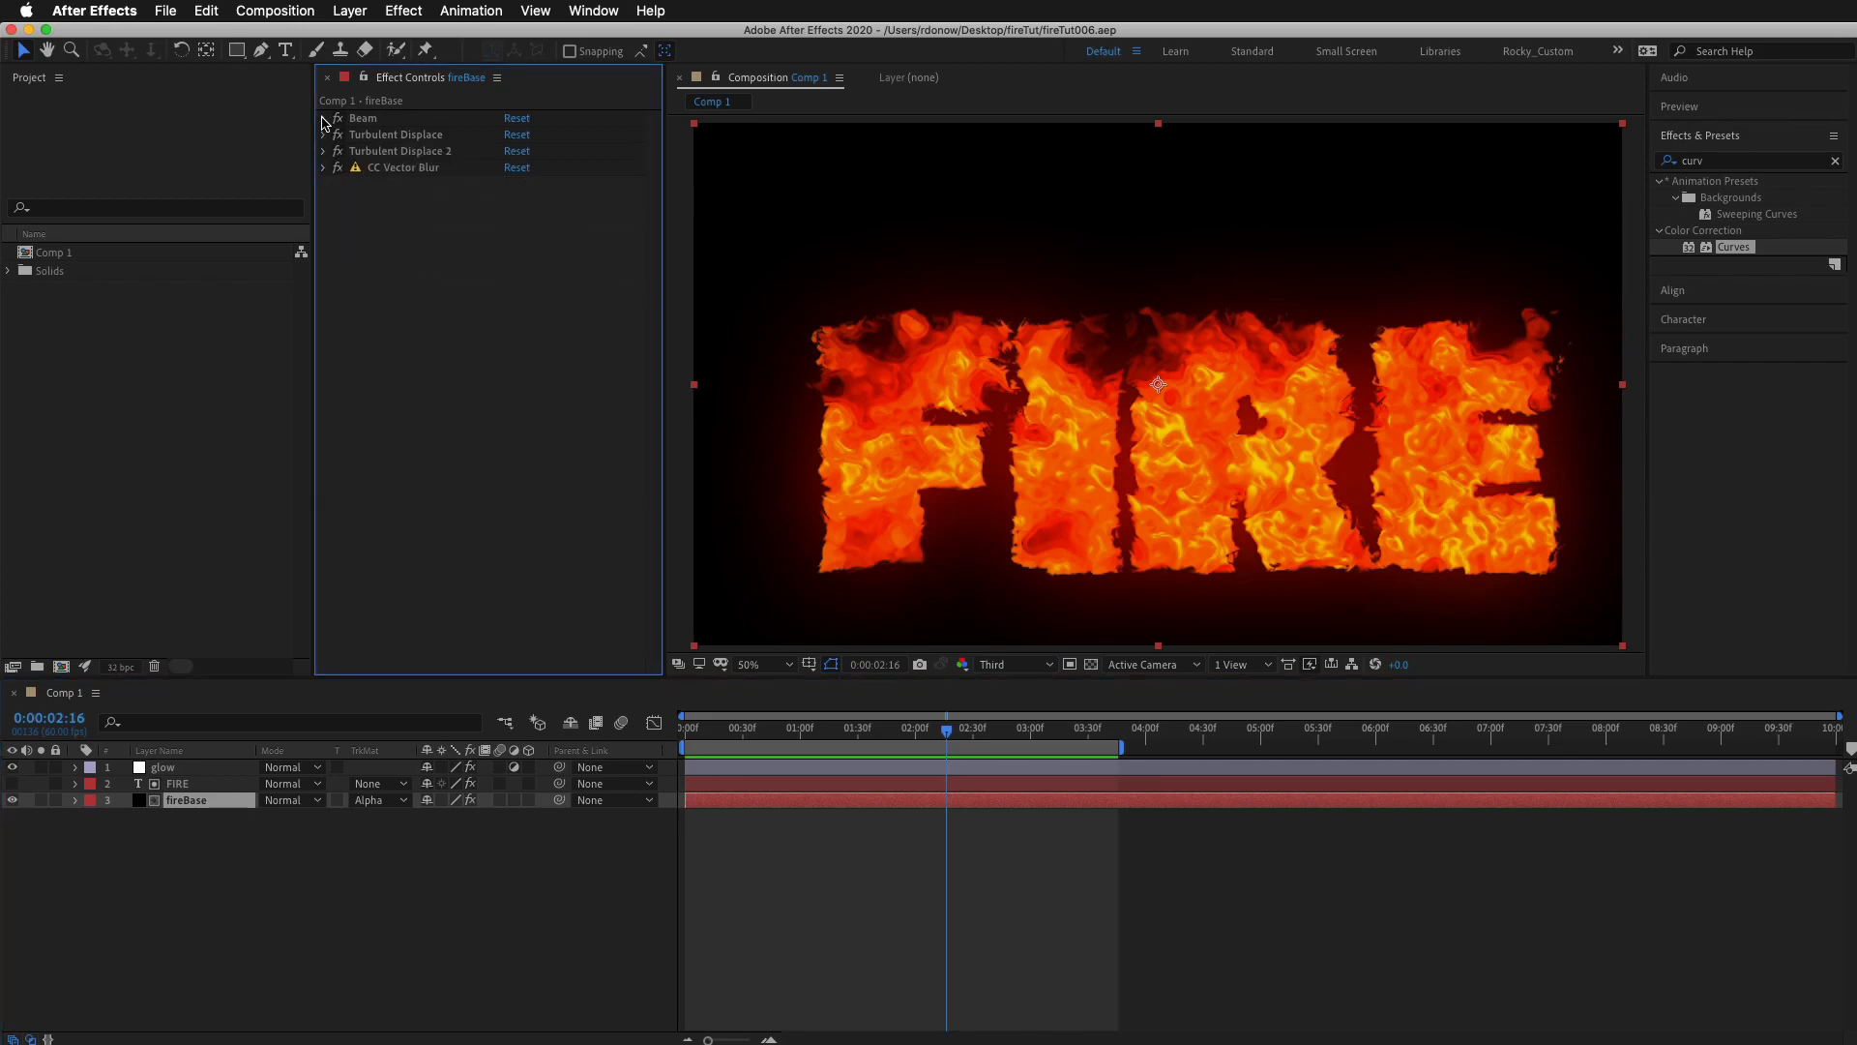
pyautogui.click(324, 119)
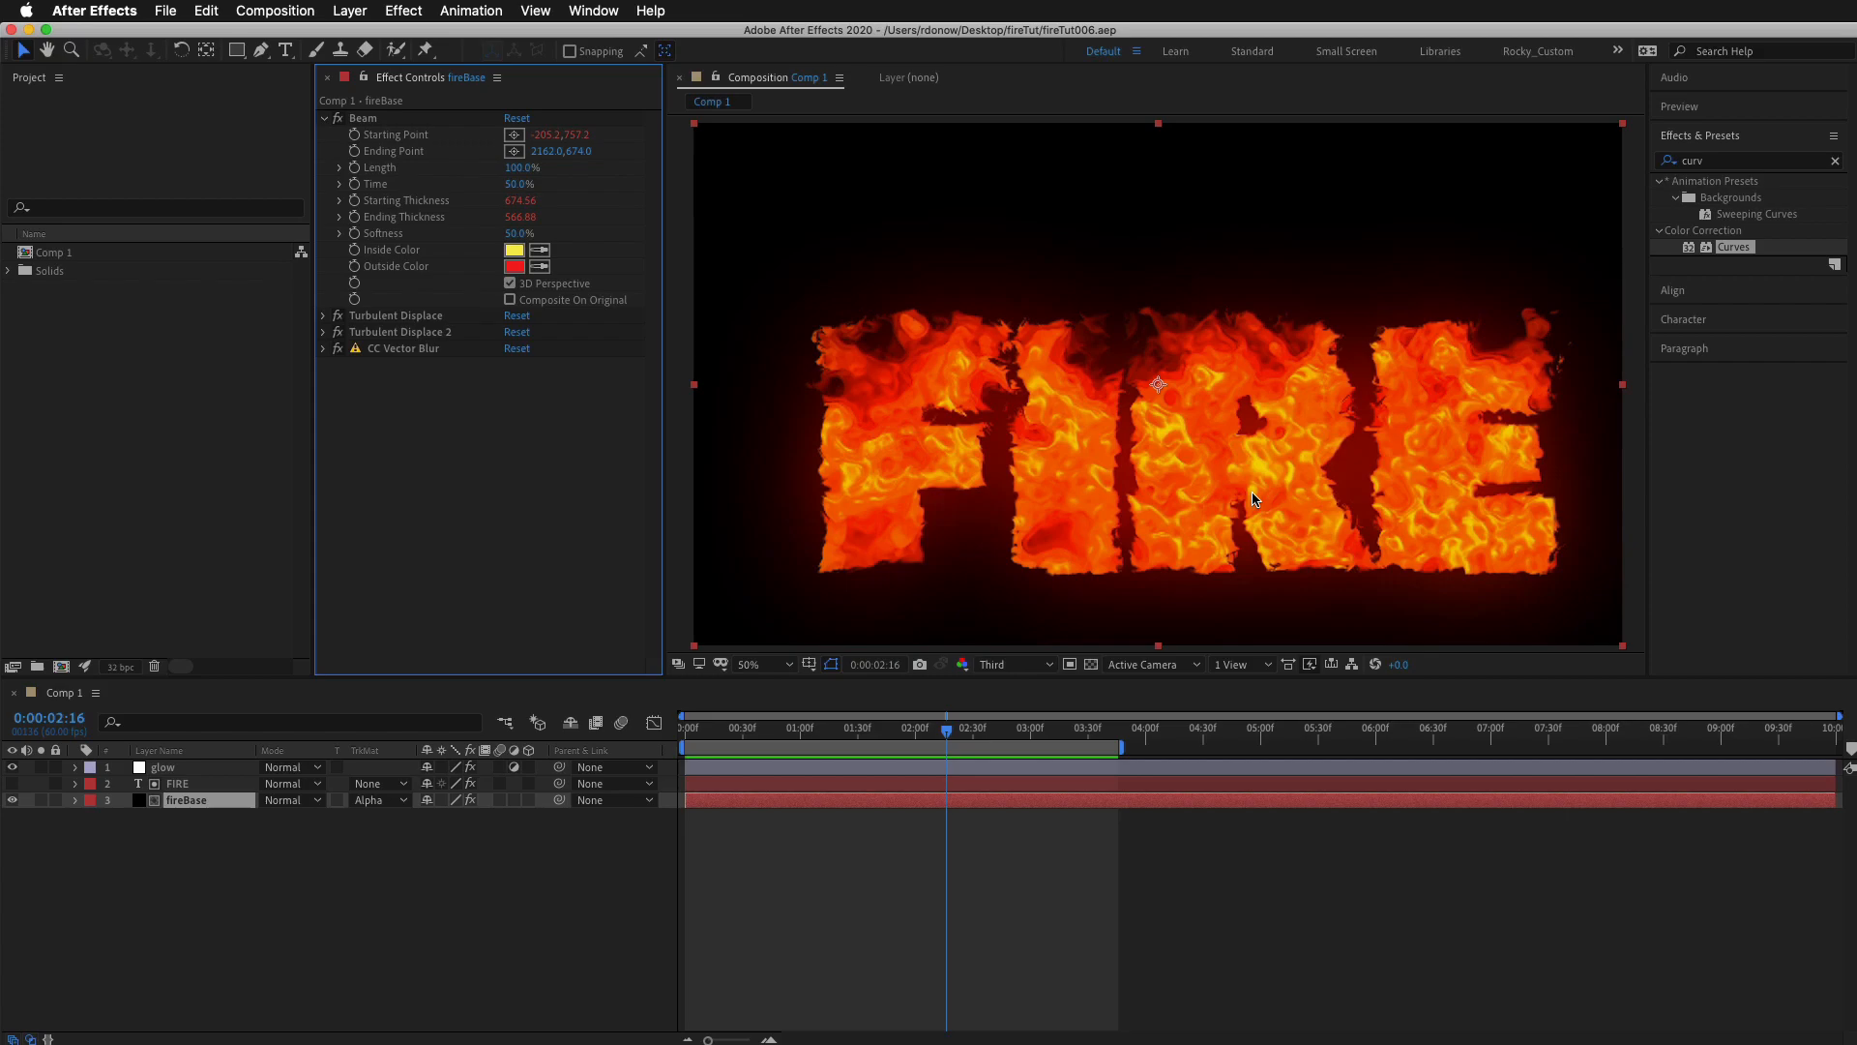
pyautogui.press(',')
pyautogui.moveTo(1269, 483); pyautogui.dragTo(1154, 499)
pyautogui.moveTo(752, 728); pyautogui.dragTo(646, 716)
pyautogui.click(364, 118)
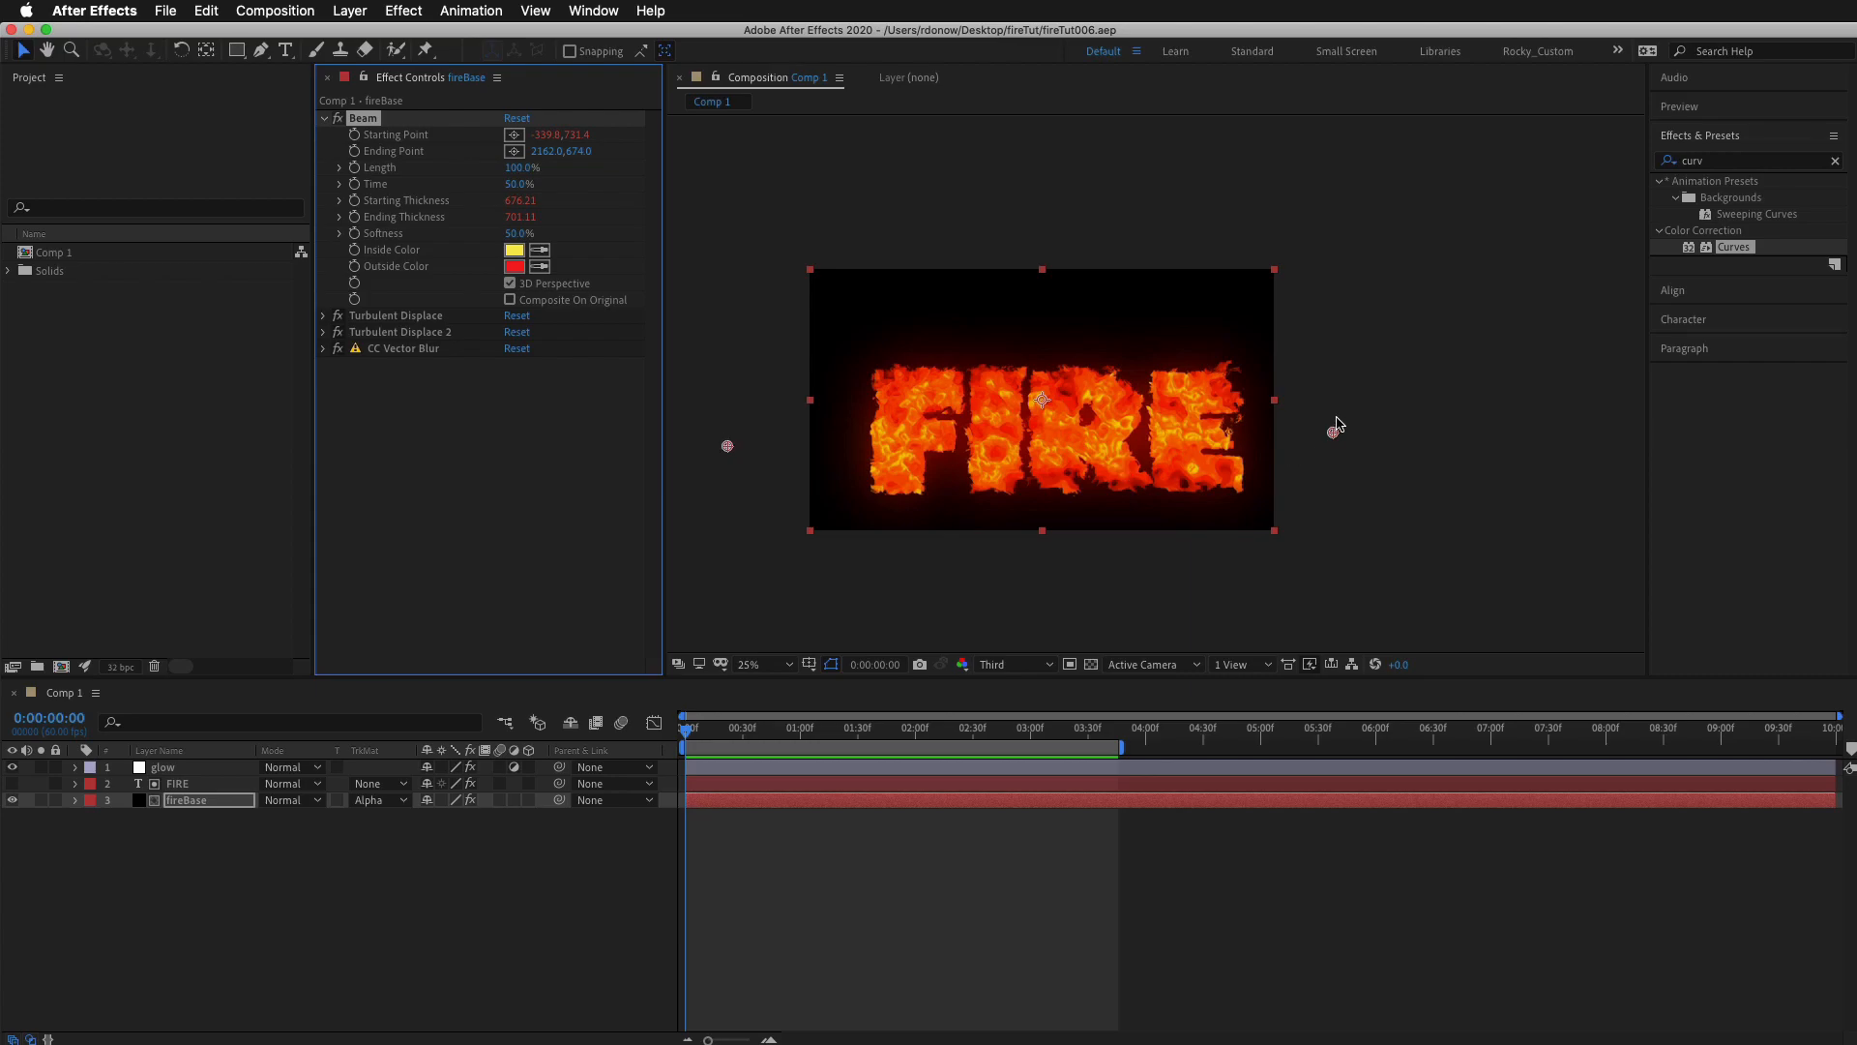
# At 0:00:01:01, add keyframes for the Beam's Starting Point and Ending Point and apply Easy Ease to them.
pyautogui.moveTo(694, 731); pyautogui.dragTo(801, 765)
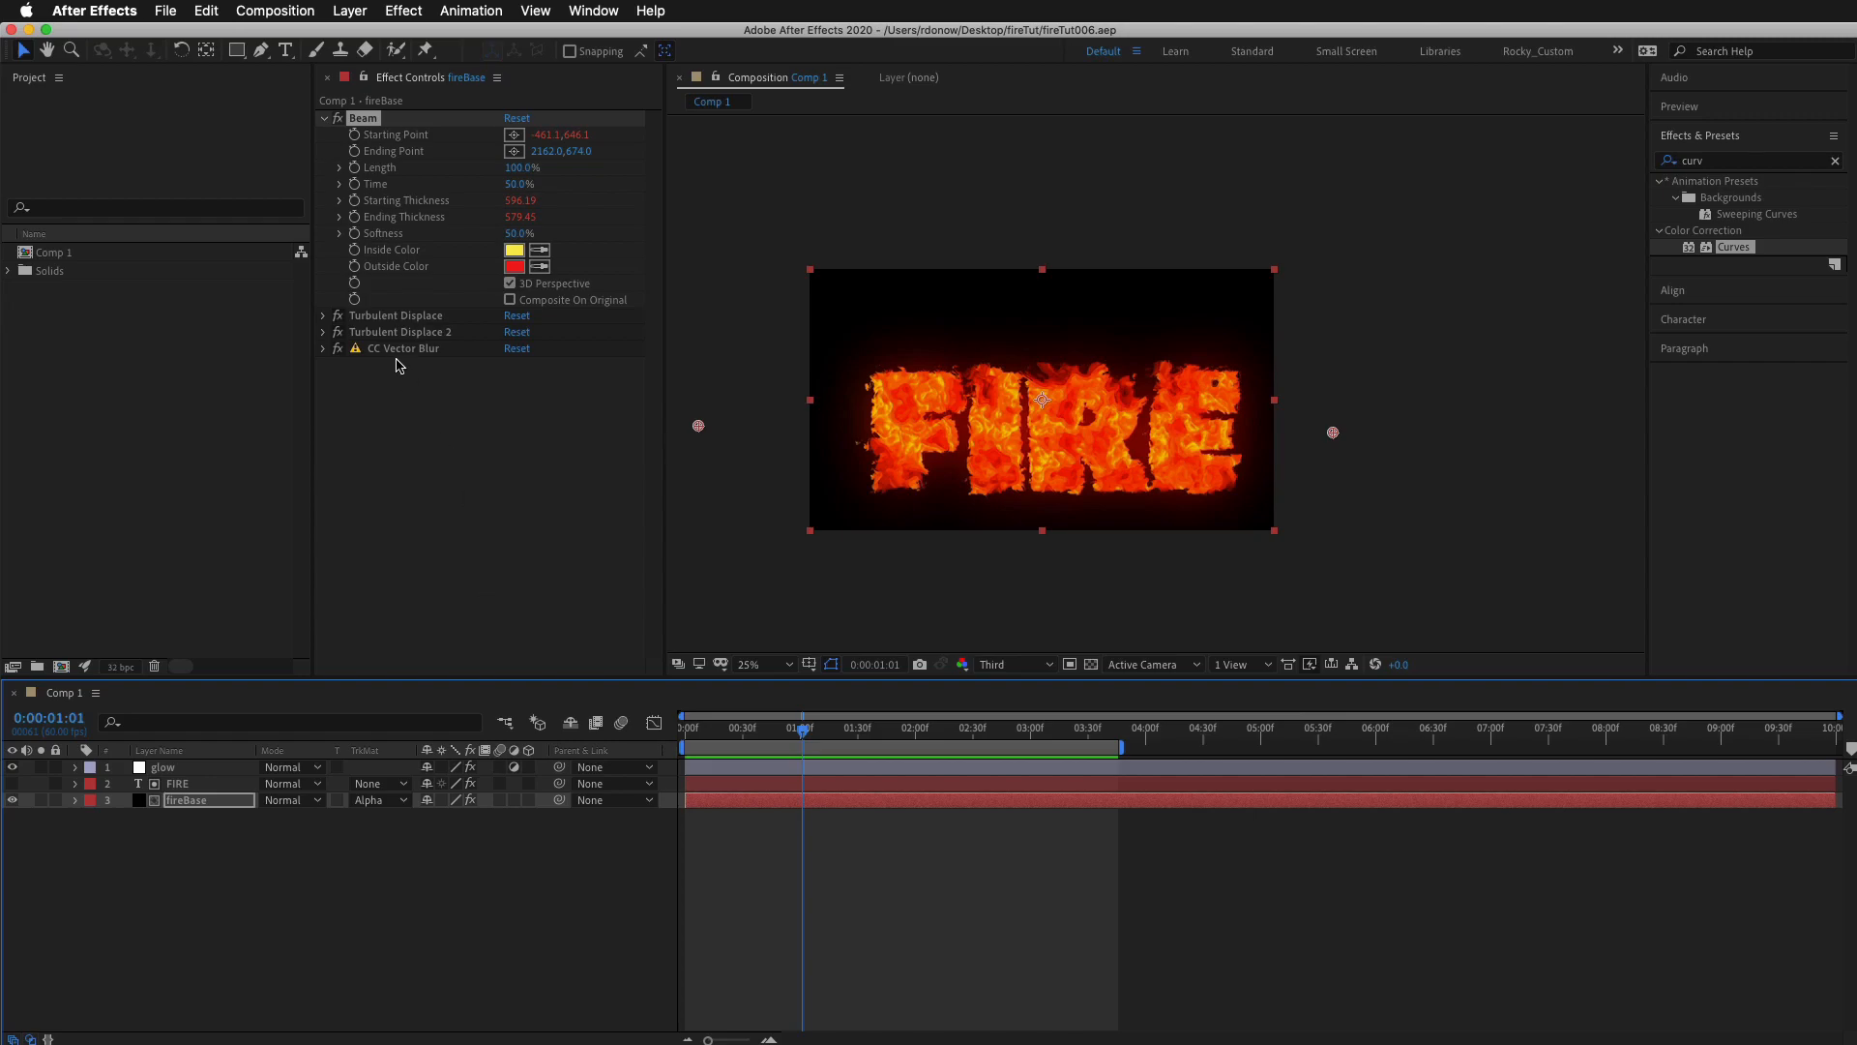
pyautogui.click(356, 151)
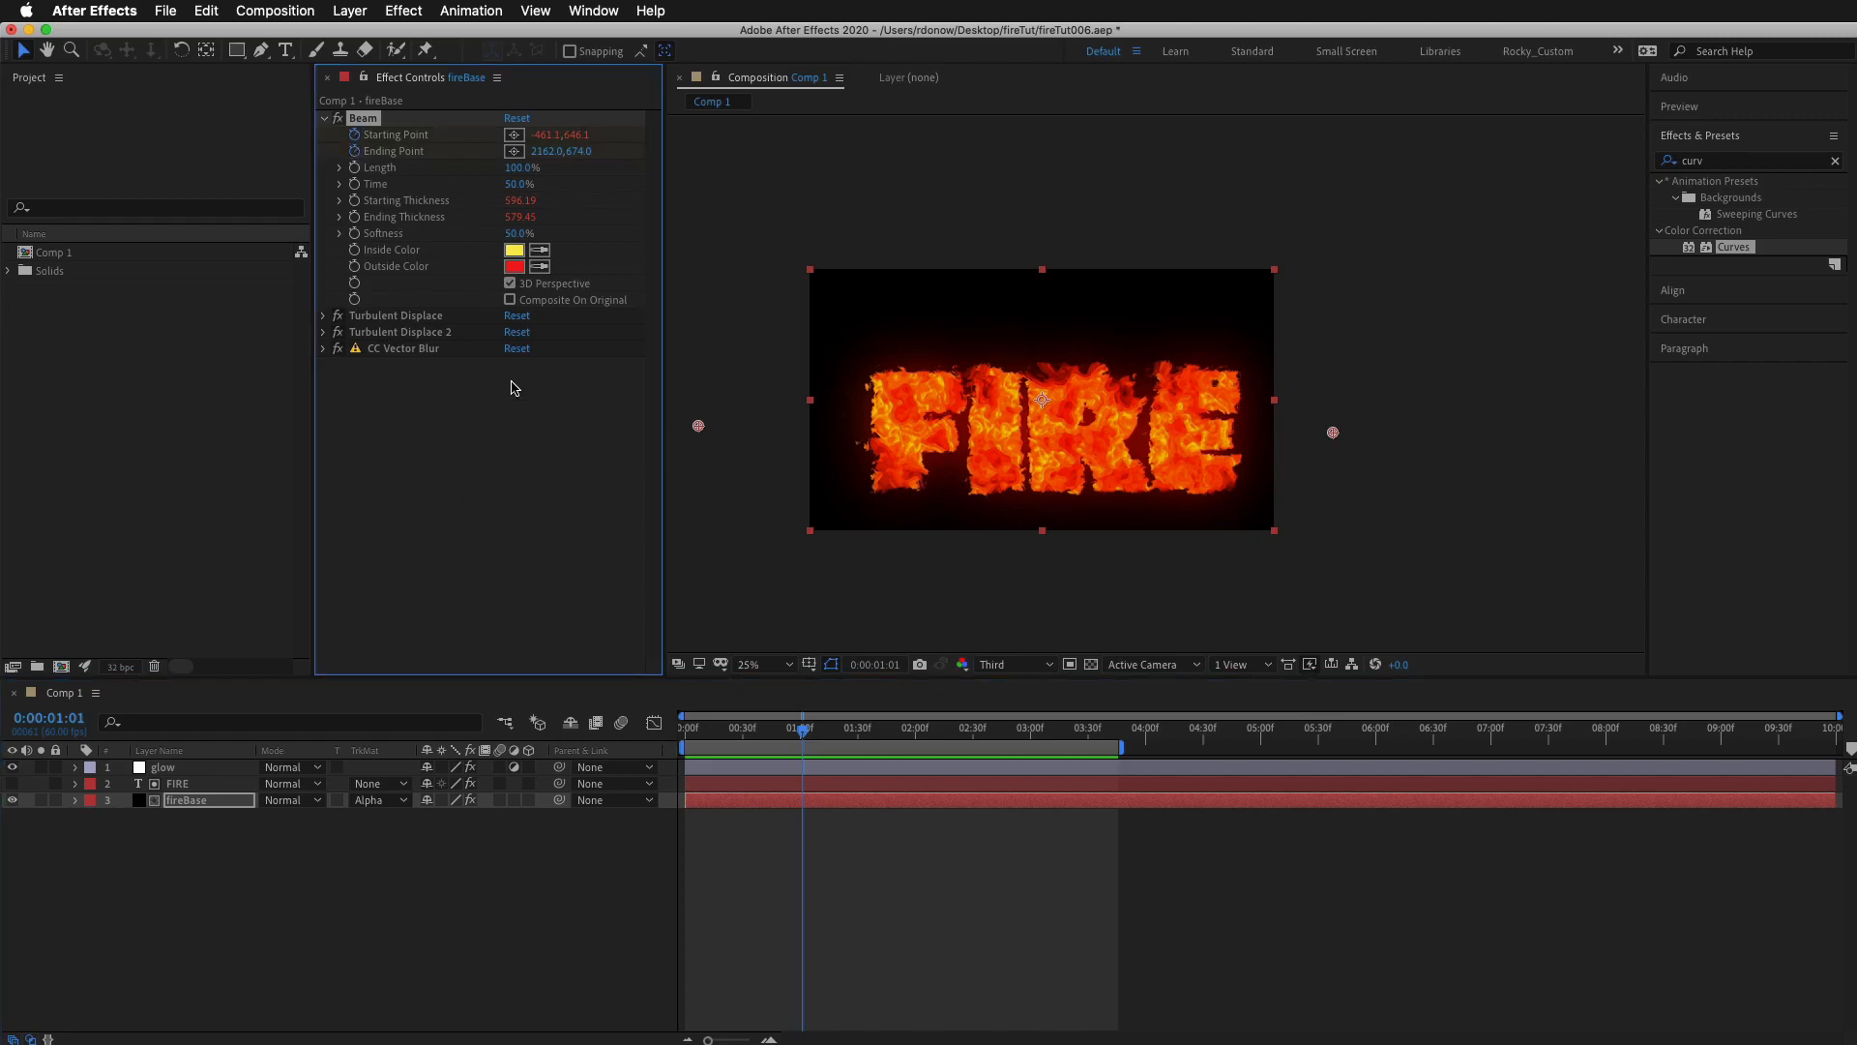
pyautogui.click(761, 802)
pyautogui.press('u')
pyautogui.moveTo(823, 820); pyautogui.dragTo(783, 880)
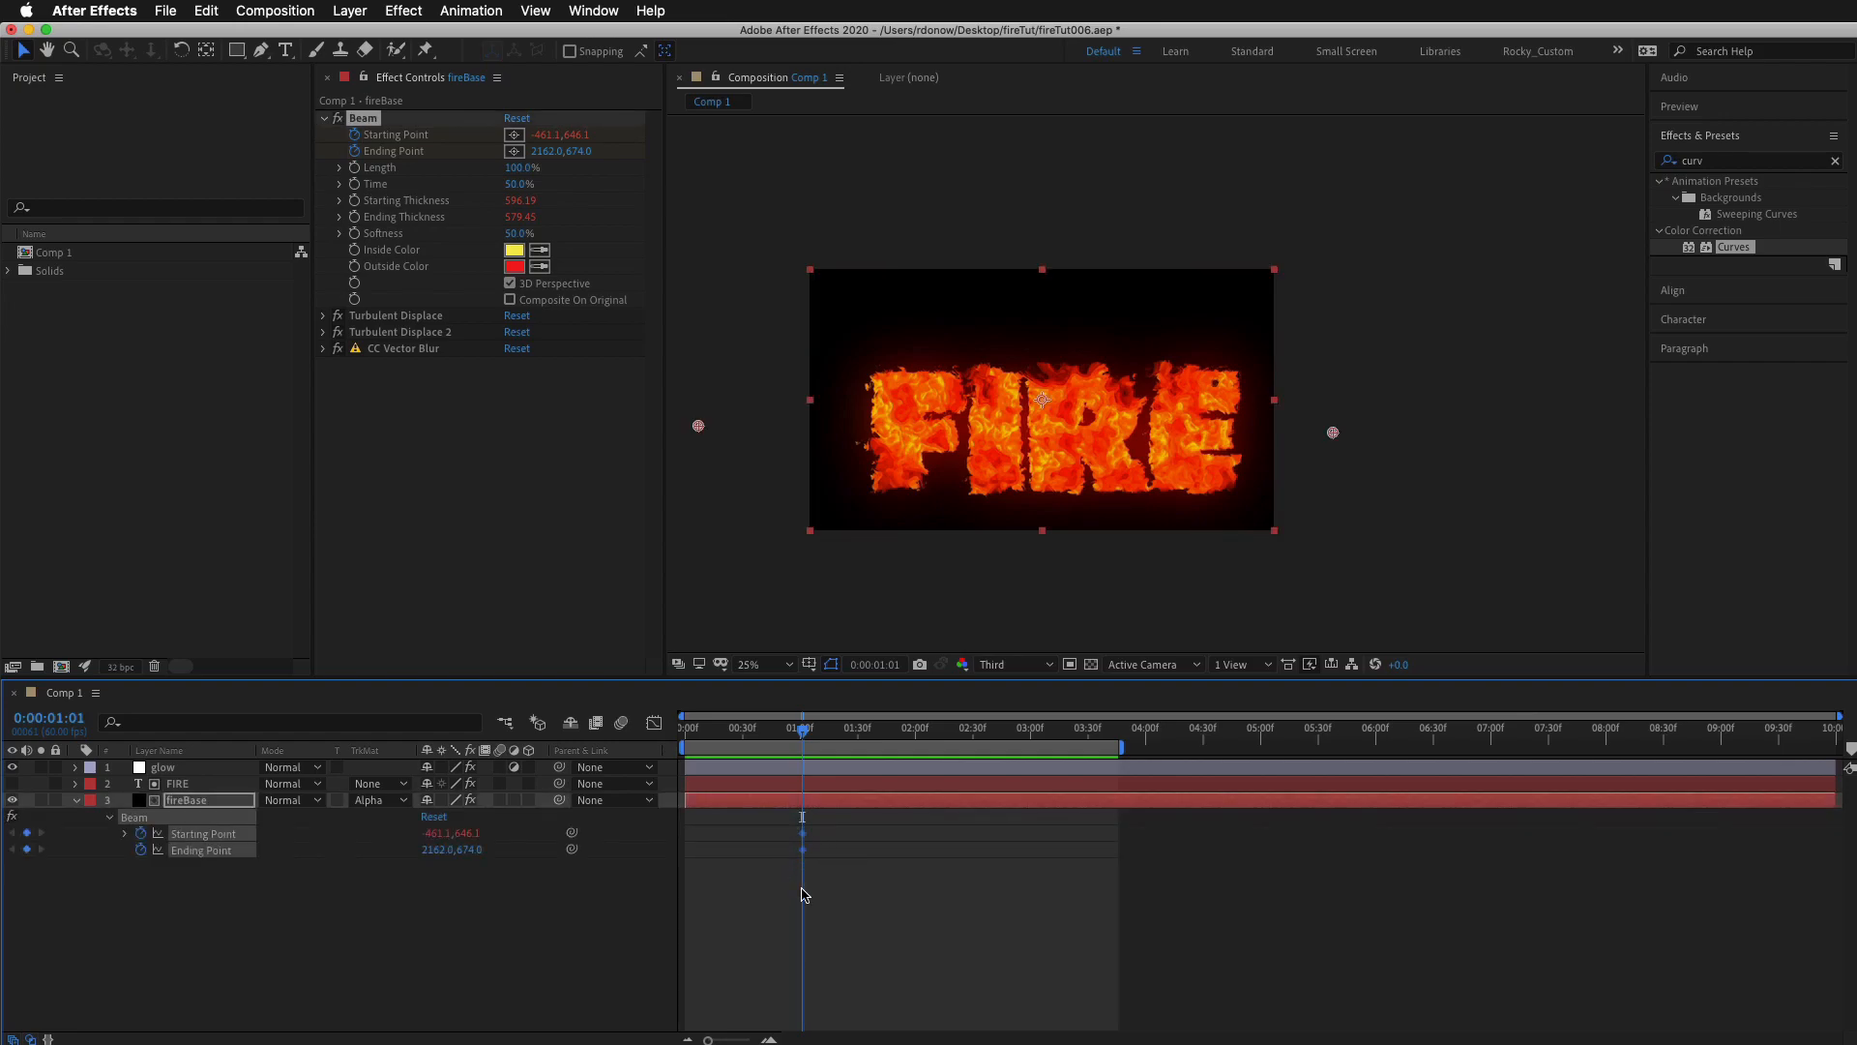
pyautogui.press('F9')
# At 0:00:00:00, keyframe the Beam's starting and ending points well below the frame, with Ending Point at 2146.0, 1626.0.
pyautogui.moveTo(801, 743); pyautogui.dragTo(674, 760)
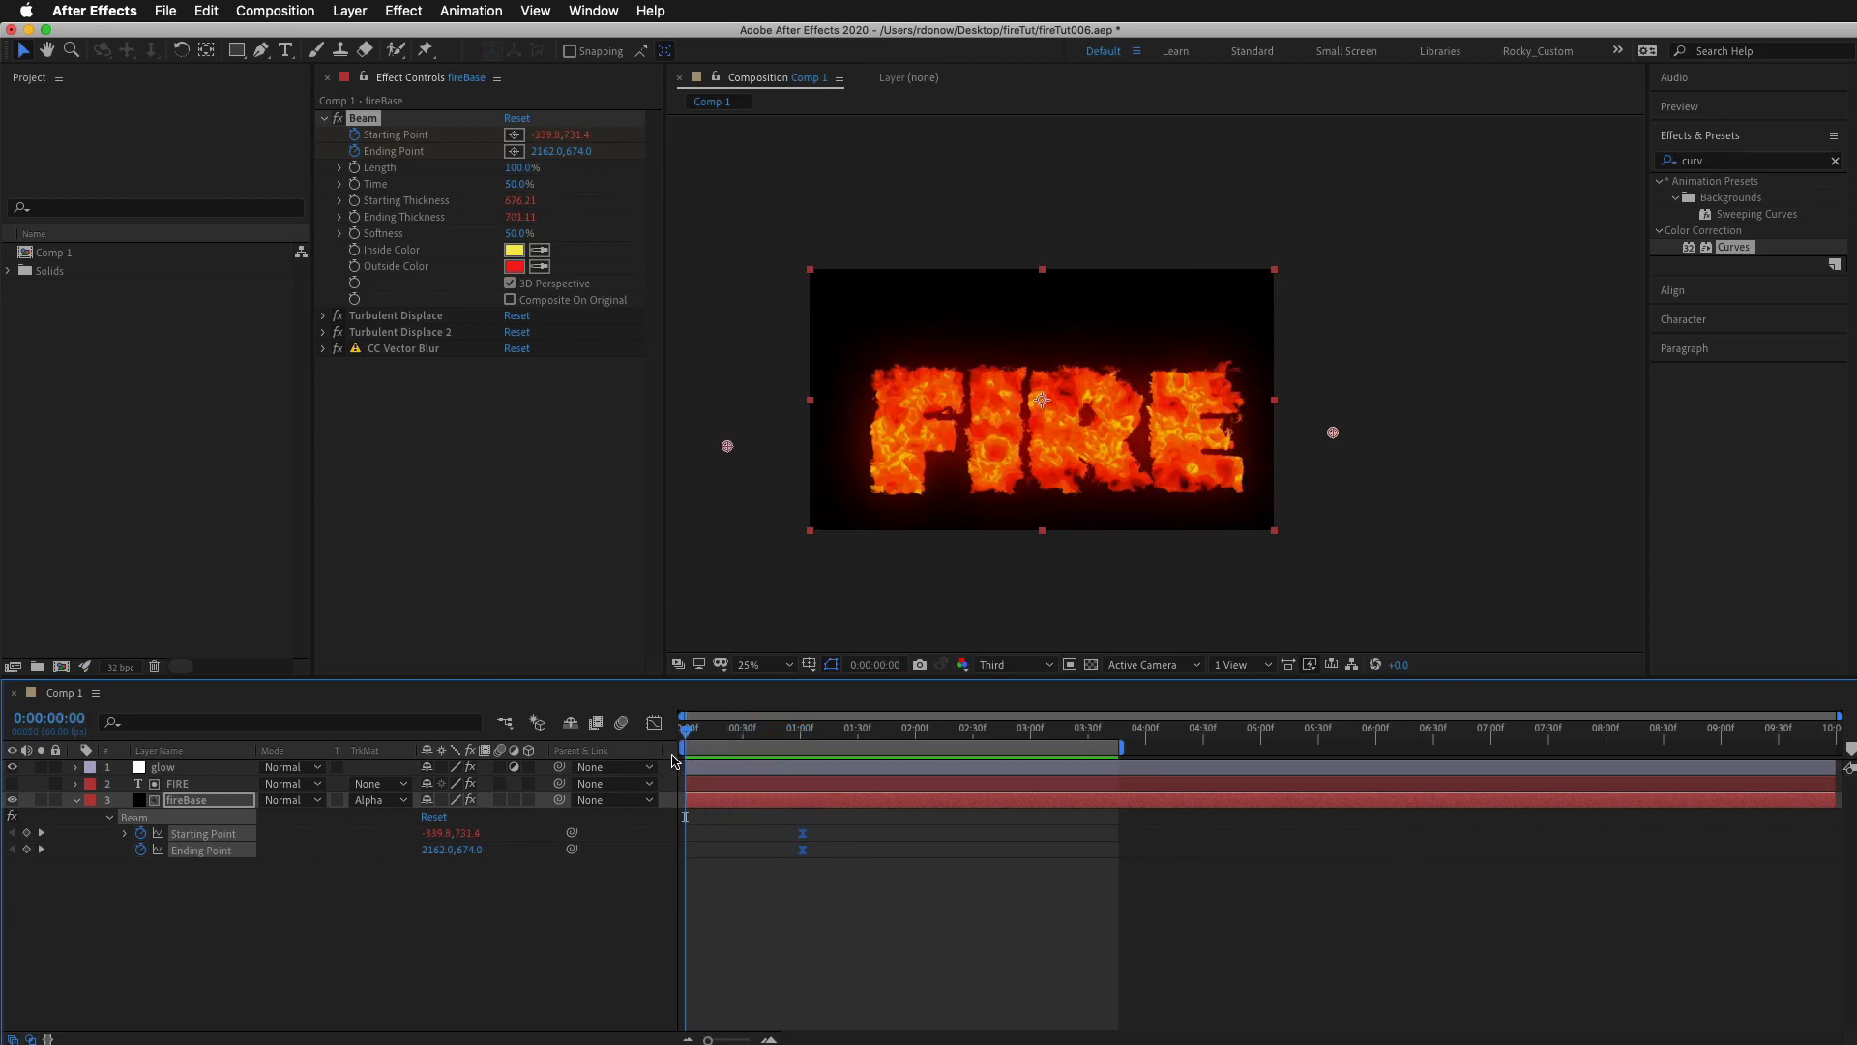
pyautogui.moveTo(728, 452); pyautogui.dragTo(749, 635)
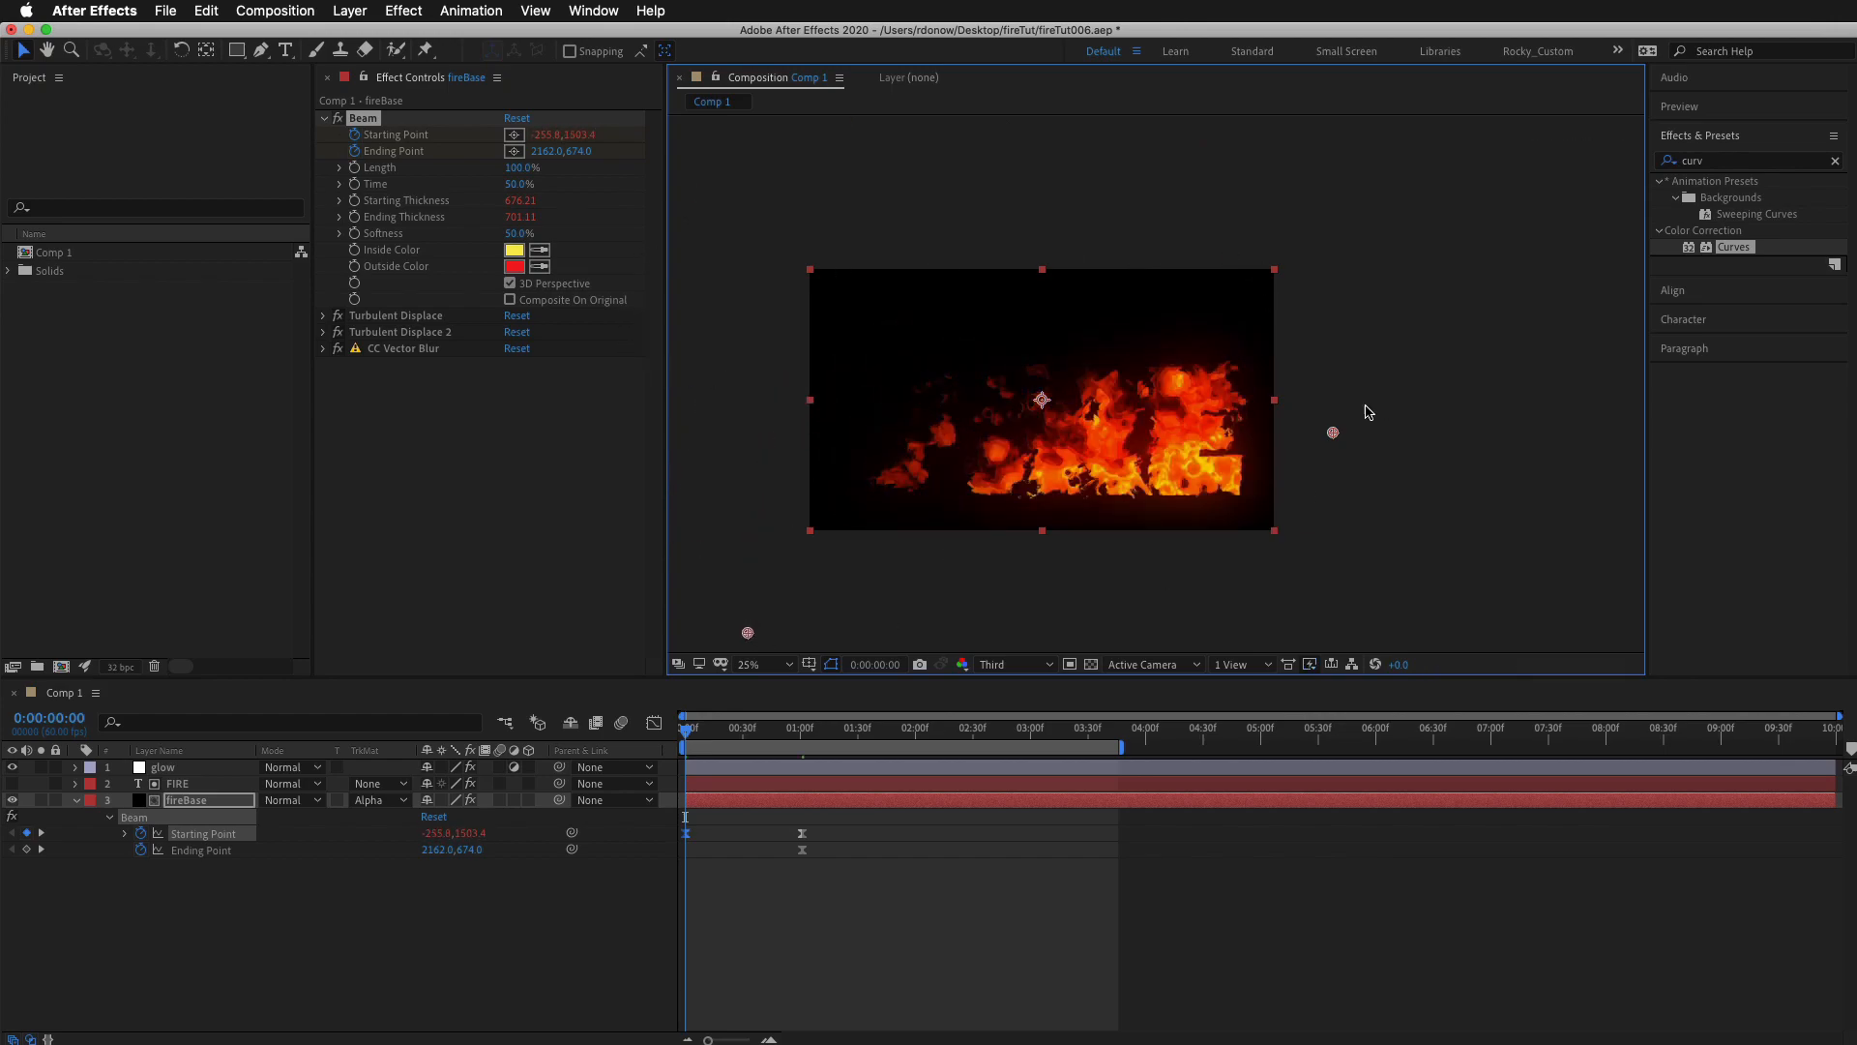
pyautogui.moveTo(1333, 436); pyautogui.dragTo(1323, 653)
pyautogui.moveTo(1251, 524); pyautogui.dragTo(1352, 378)
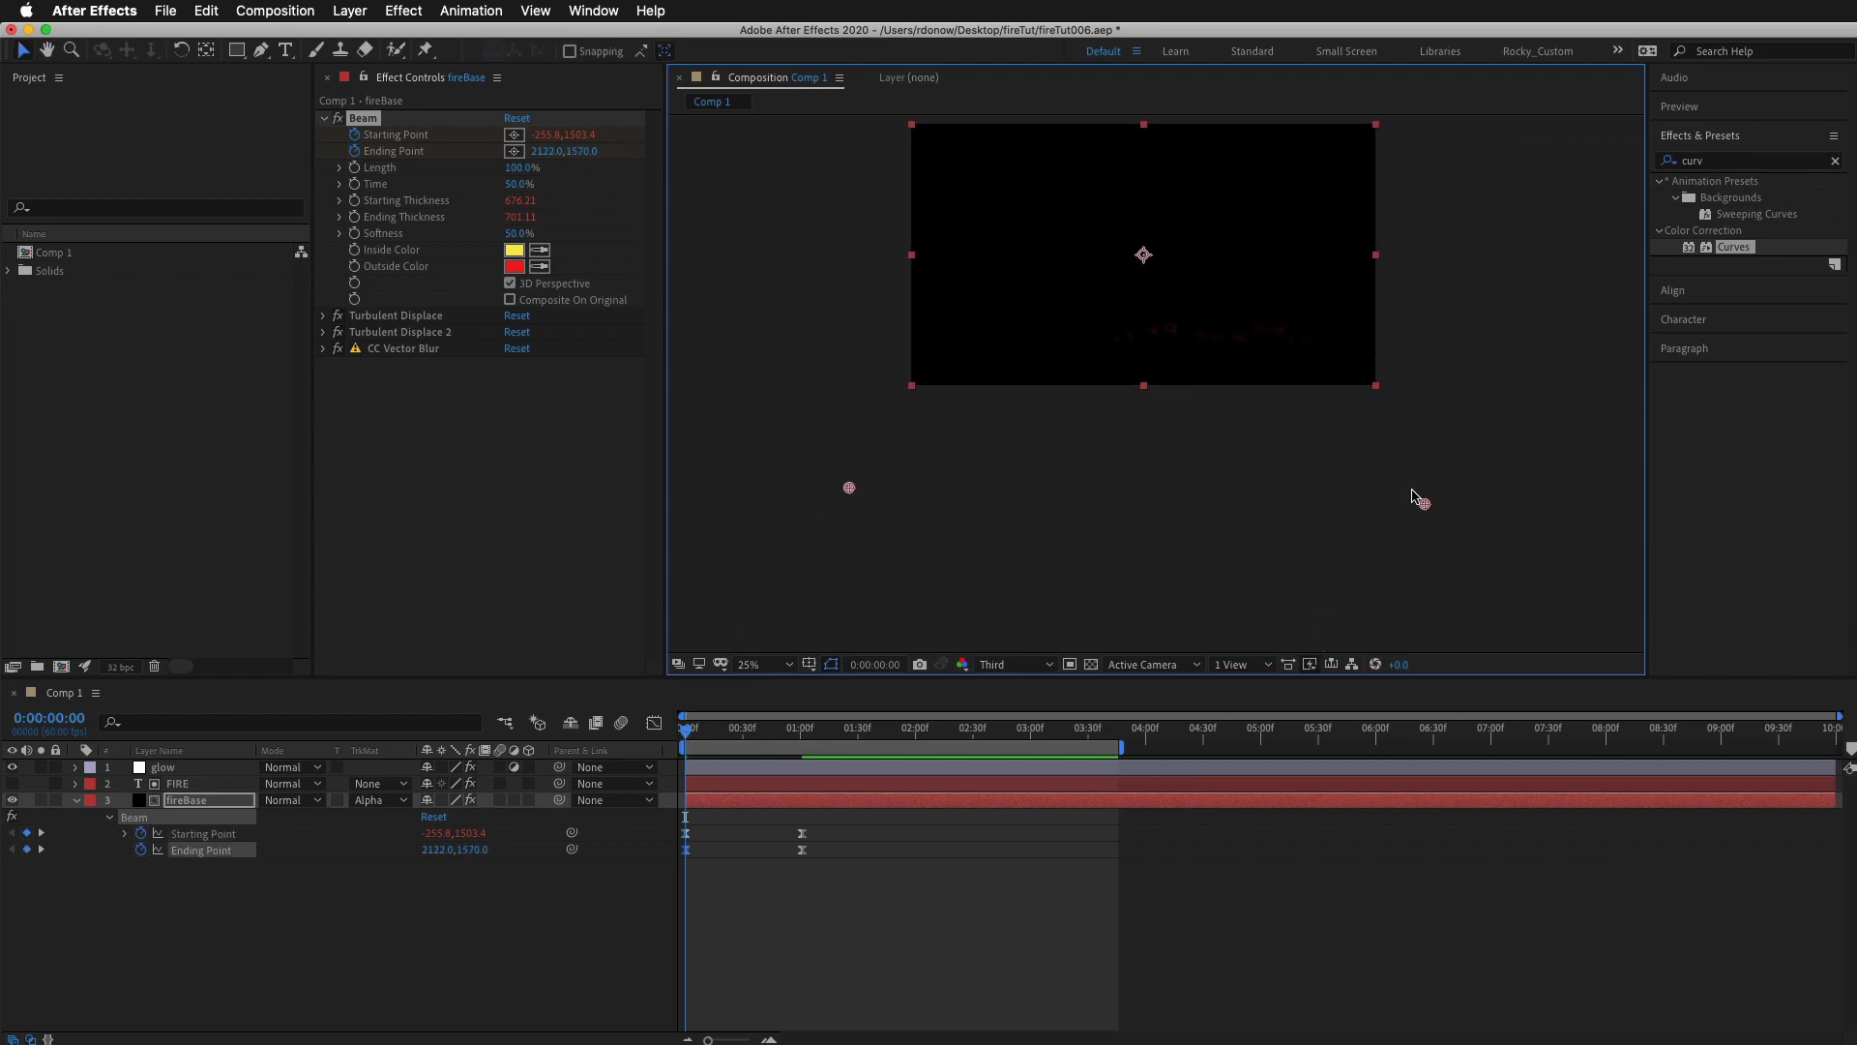
pyautogui.moveTo(1427, 510)
pyautogui.mouseDown()
pyautogui.moveTo(1428, 492)
pyautogui.moveTo(1431, 518)
pyautogui.mouseUp()
pyautogui.moveTo(851, 489); pyautogui.dragTo(791, 823)
pyautogui.press('super+z')
pyautogui.moveTo(1042, 437); pyautogui.dragTo(1043, 578)
pyautogui.press('v')
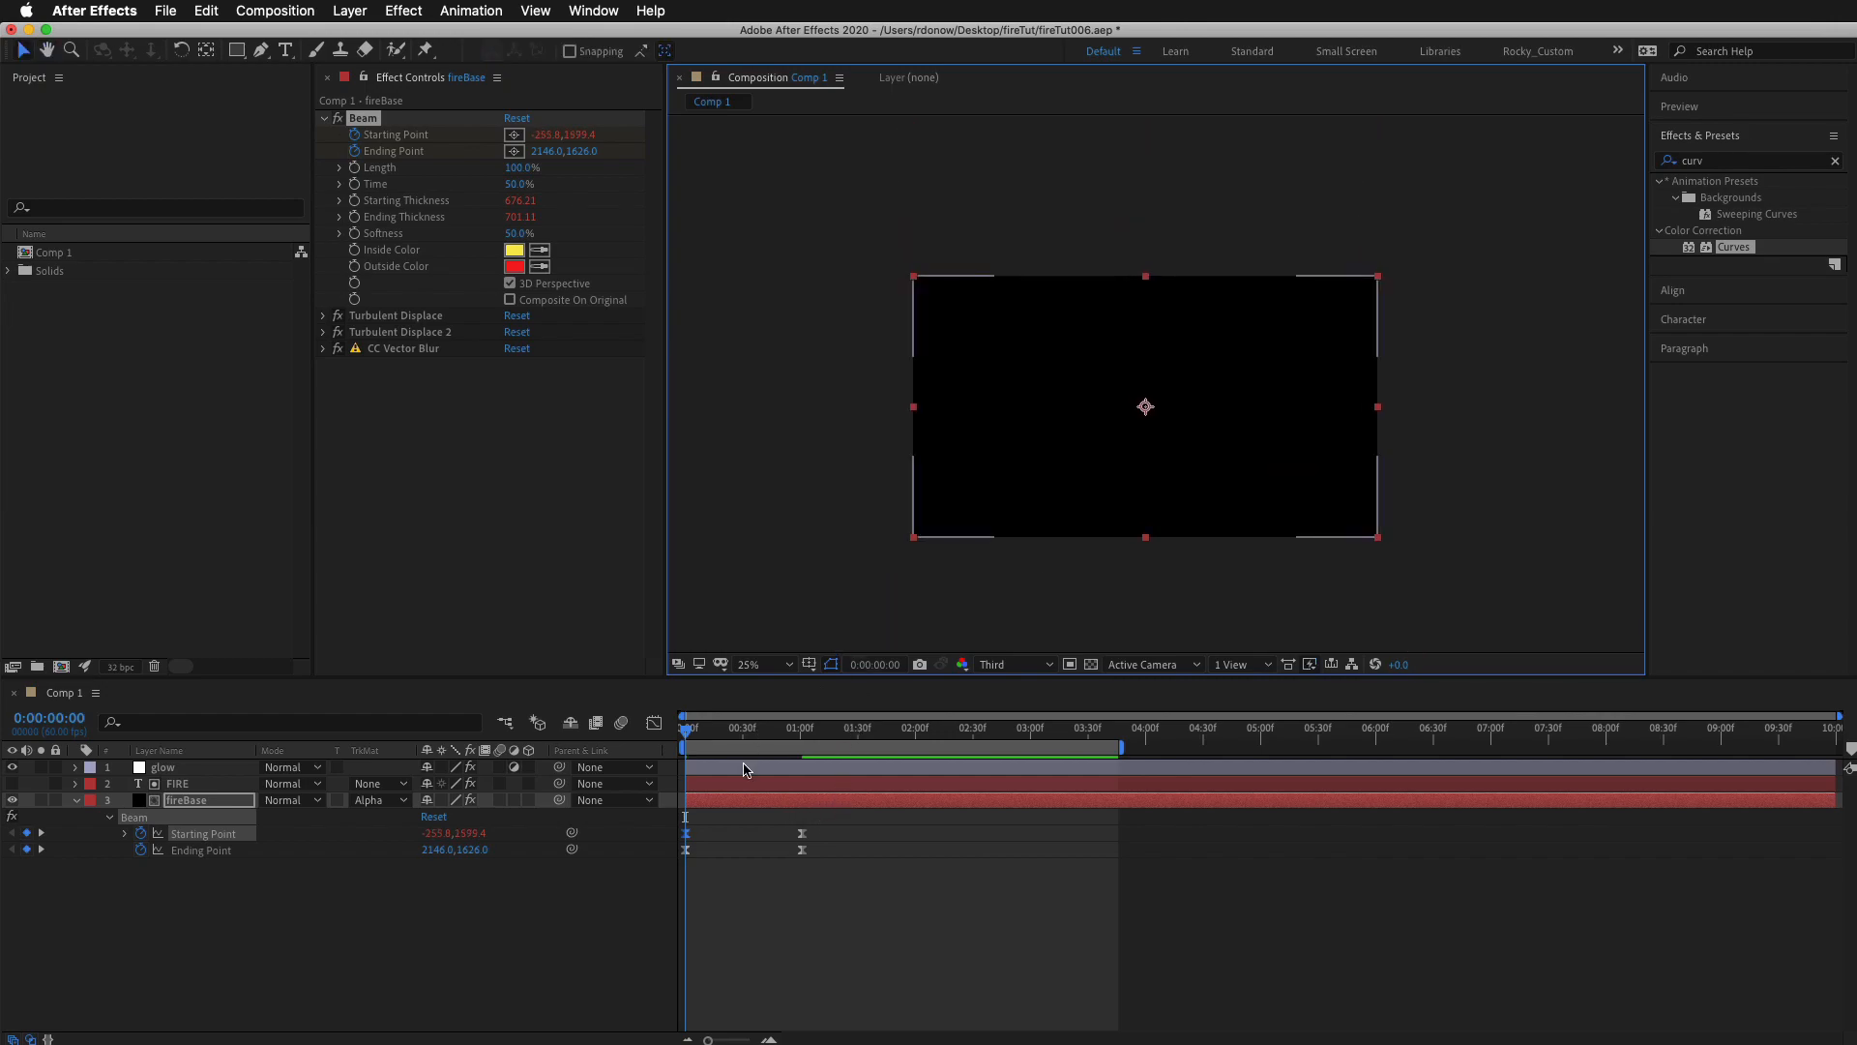
# At 0:00:02:58, add holding keyframes for the Beam's Starting Point and Ending Point.
pyautogui.moveTo(687, 740); pyautogui.dragTo(1032, 745)
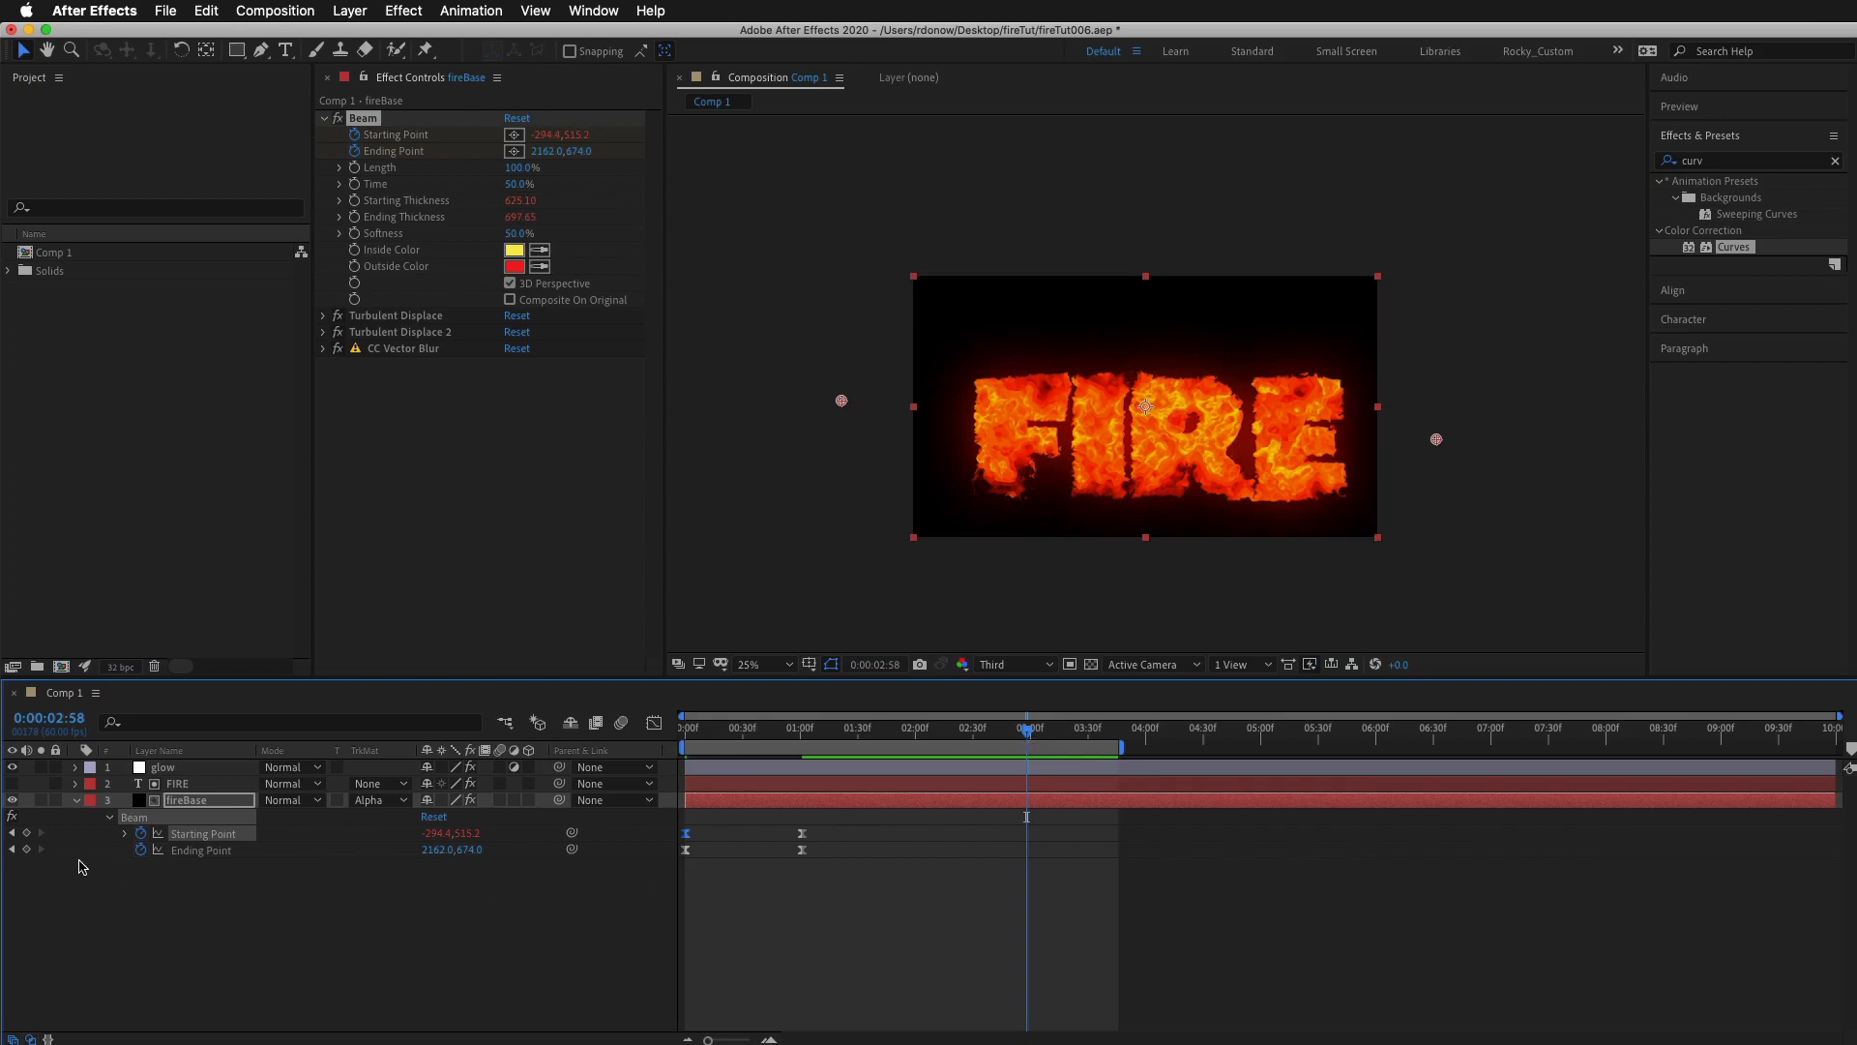
pyautogui.click(27, 832)
pyautogui.click(27, 849)
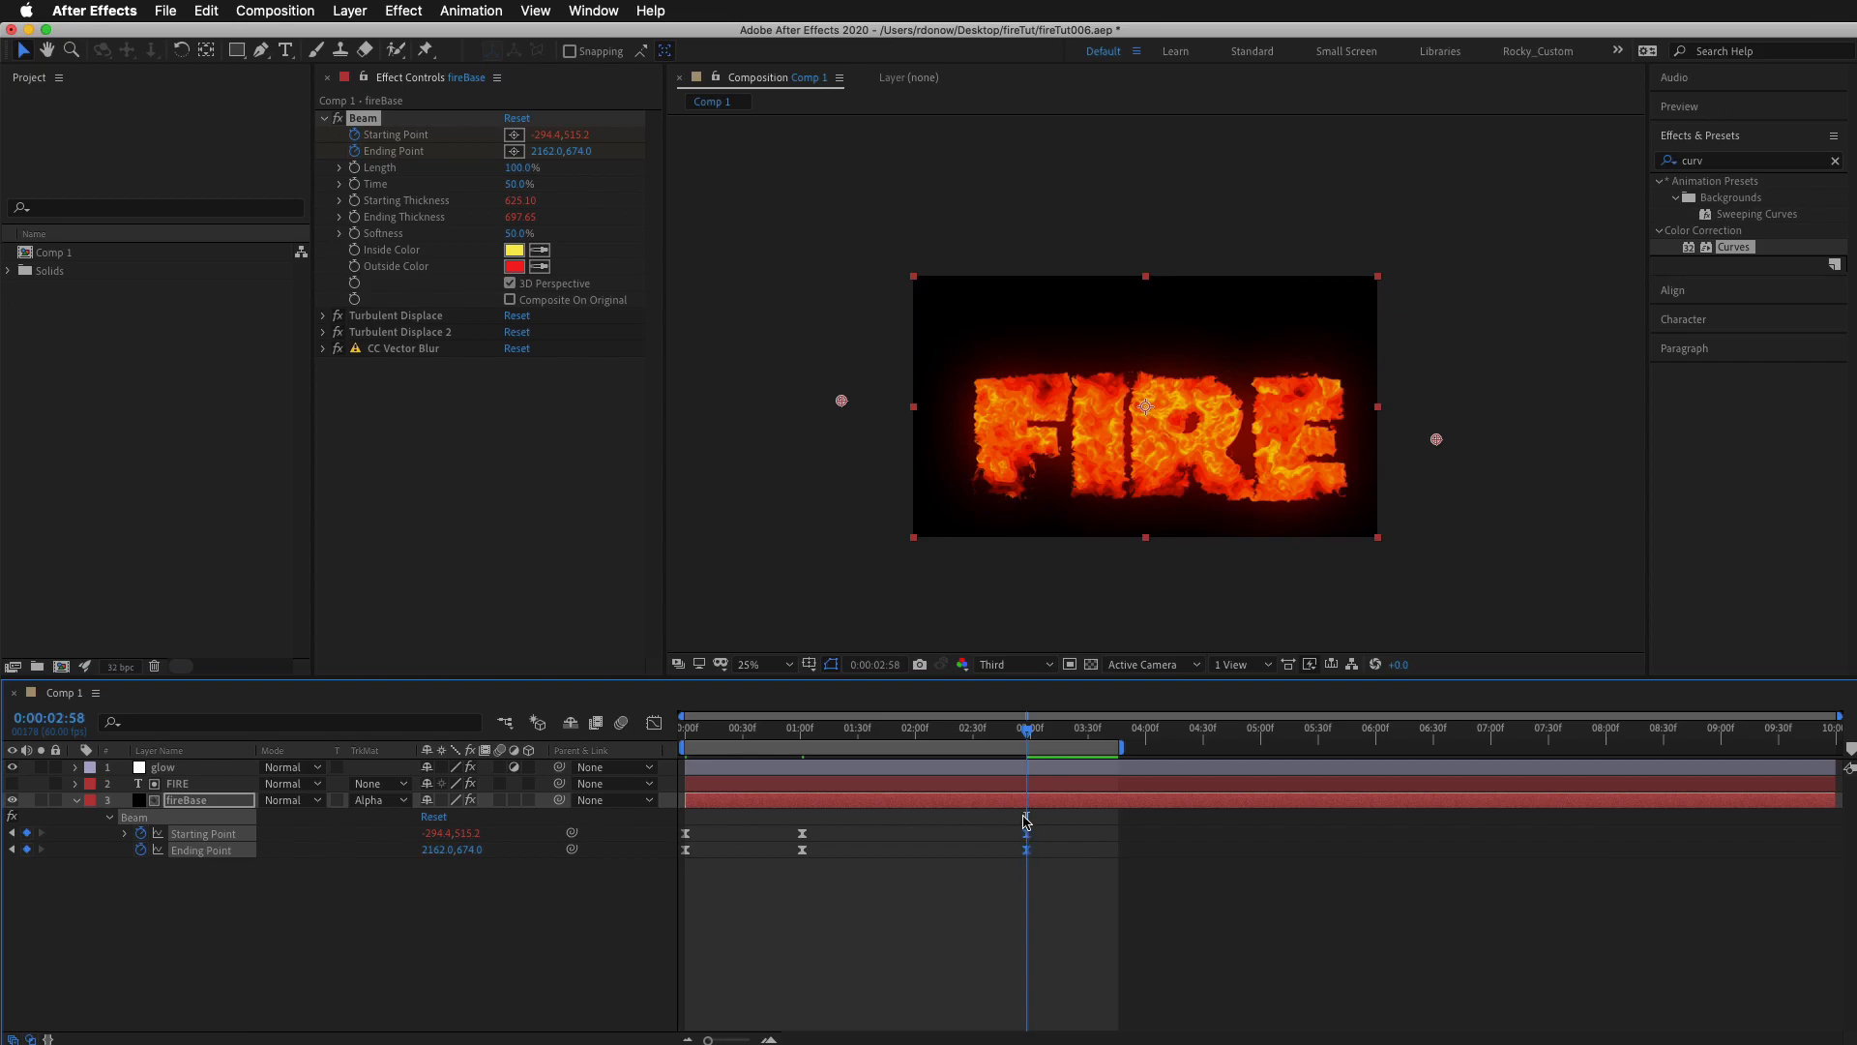
# At 0:00:03:28, keyframe the Beam's starting and ending points above the frame, with Ending Point at 2158.0, -238.0.
pyautogui.moveTo(1026, 735); pyautogui.dragTo(1084, 737)
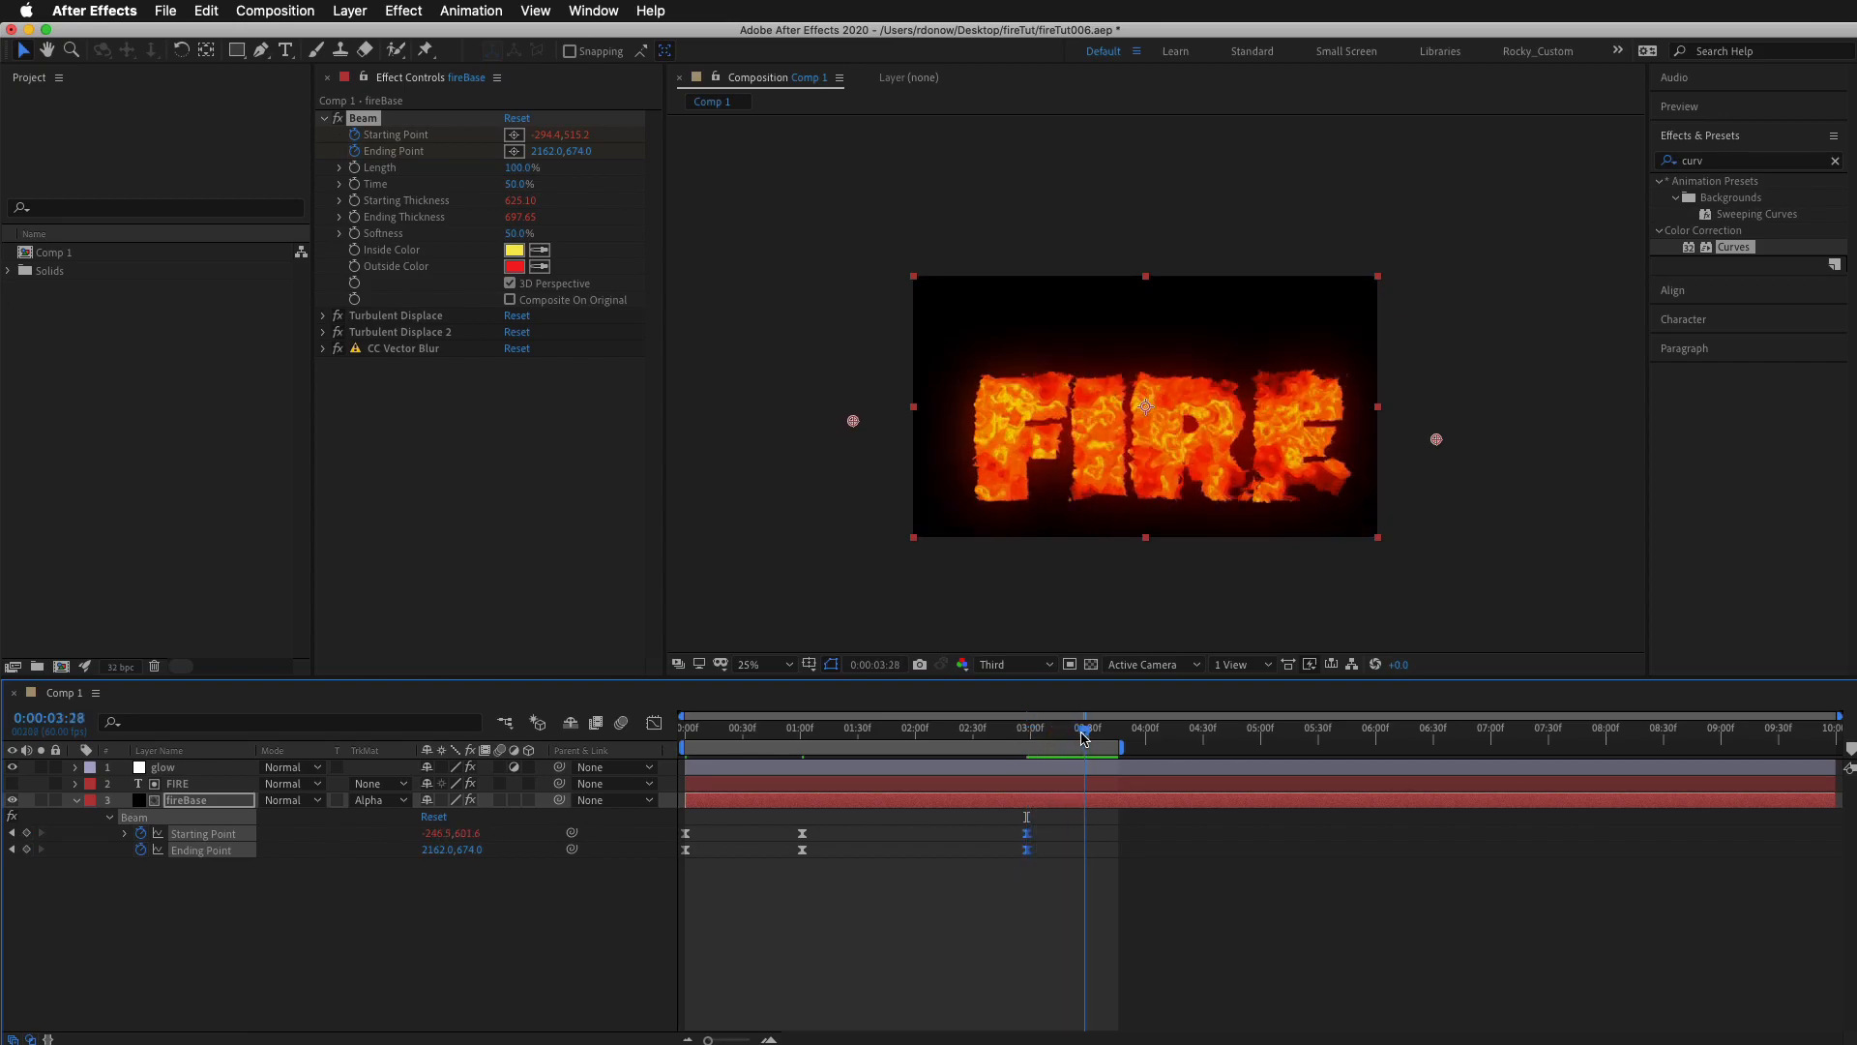
pyautogui.moveTo(852, 421); pyautogui.dragTo(843, 170)
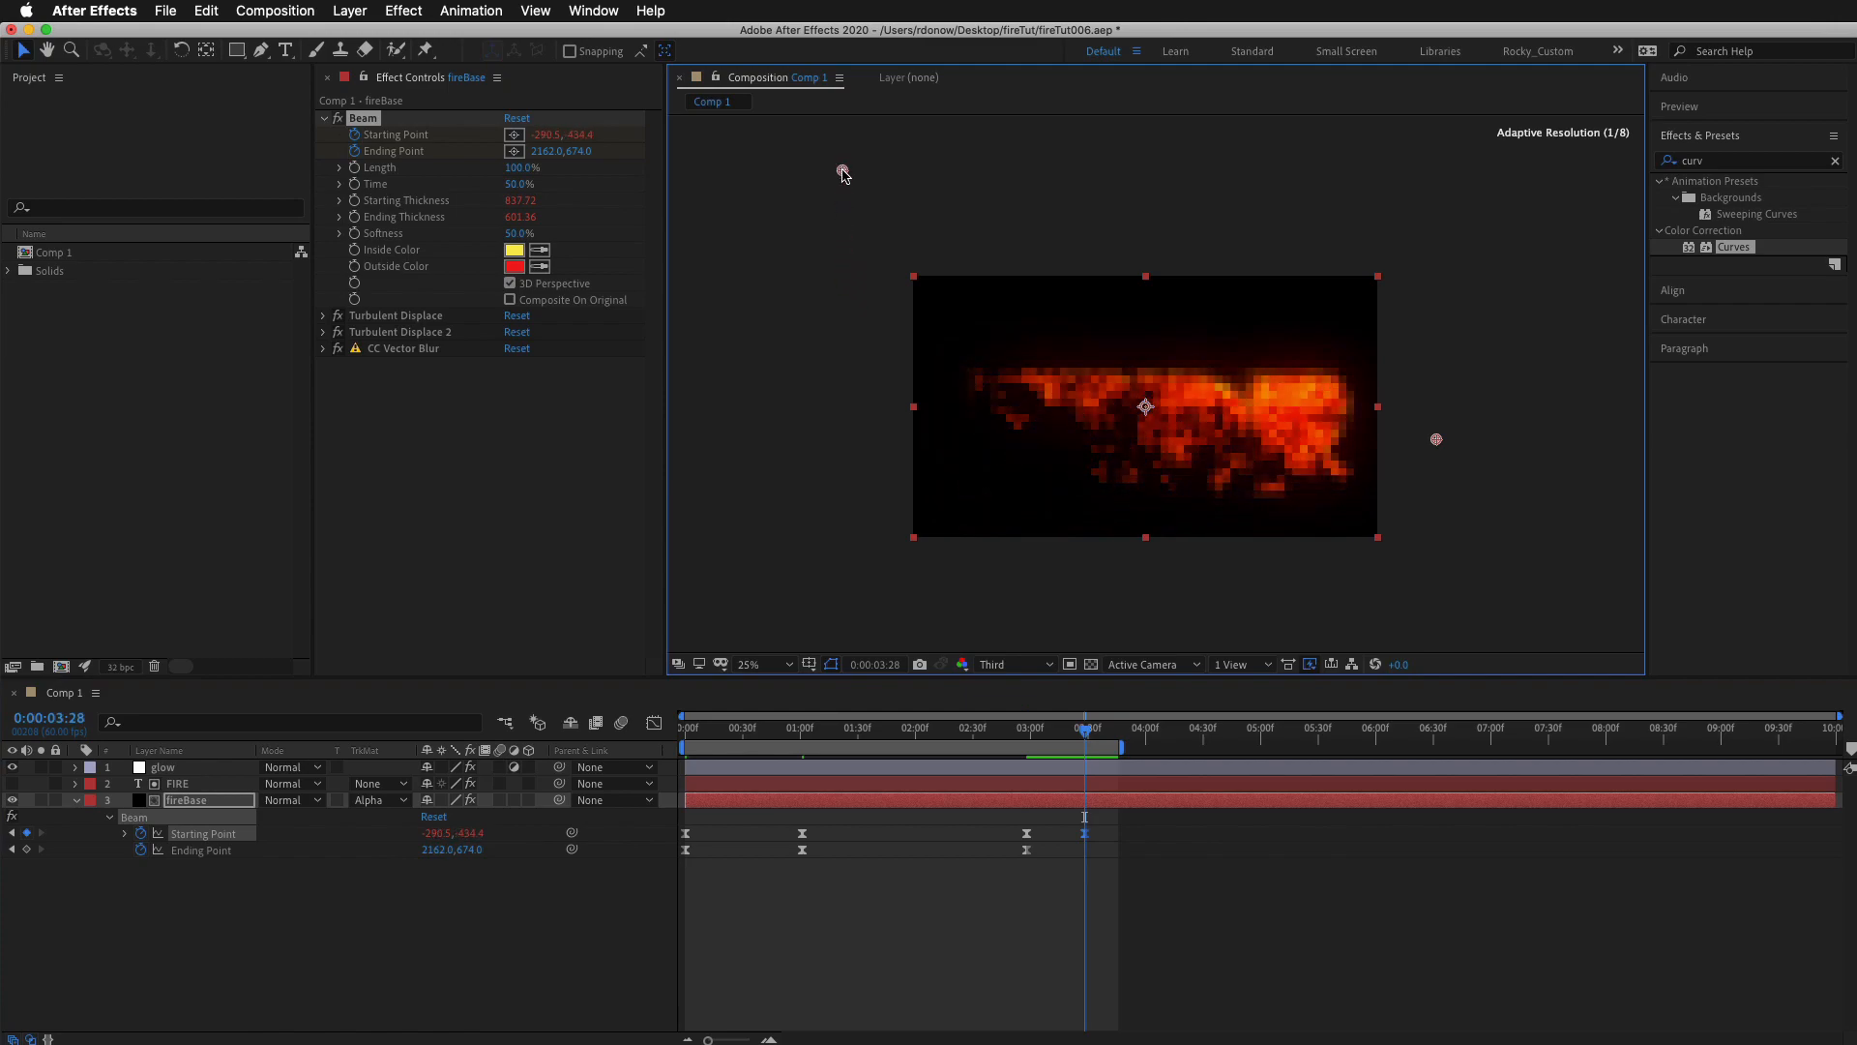
pyautogui.moveTo(1436, 439); pyautogui.dragTo(1437, 228)
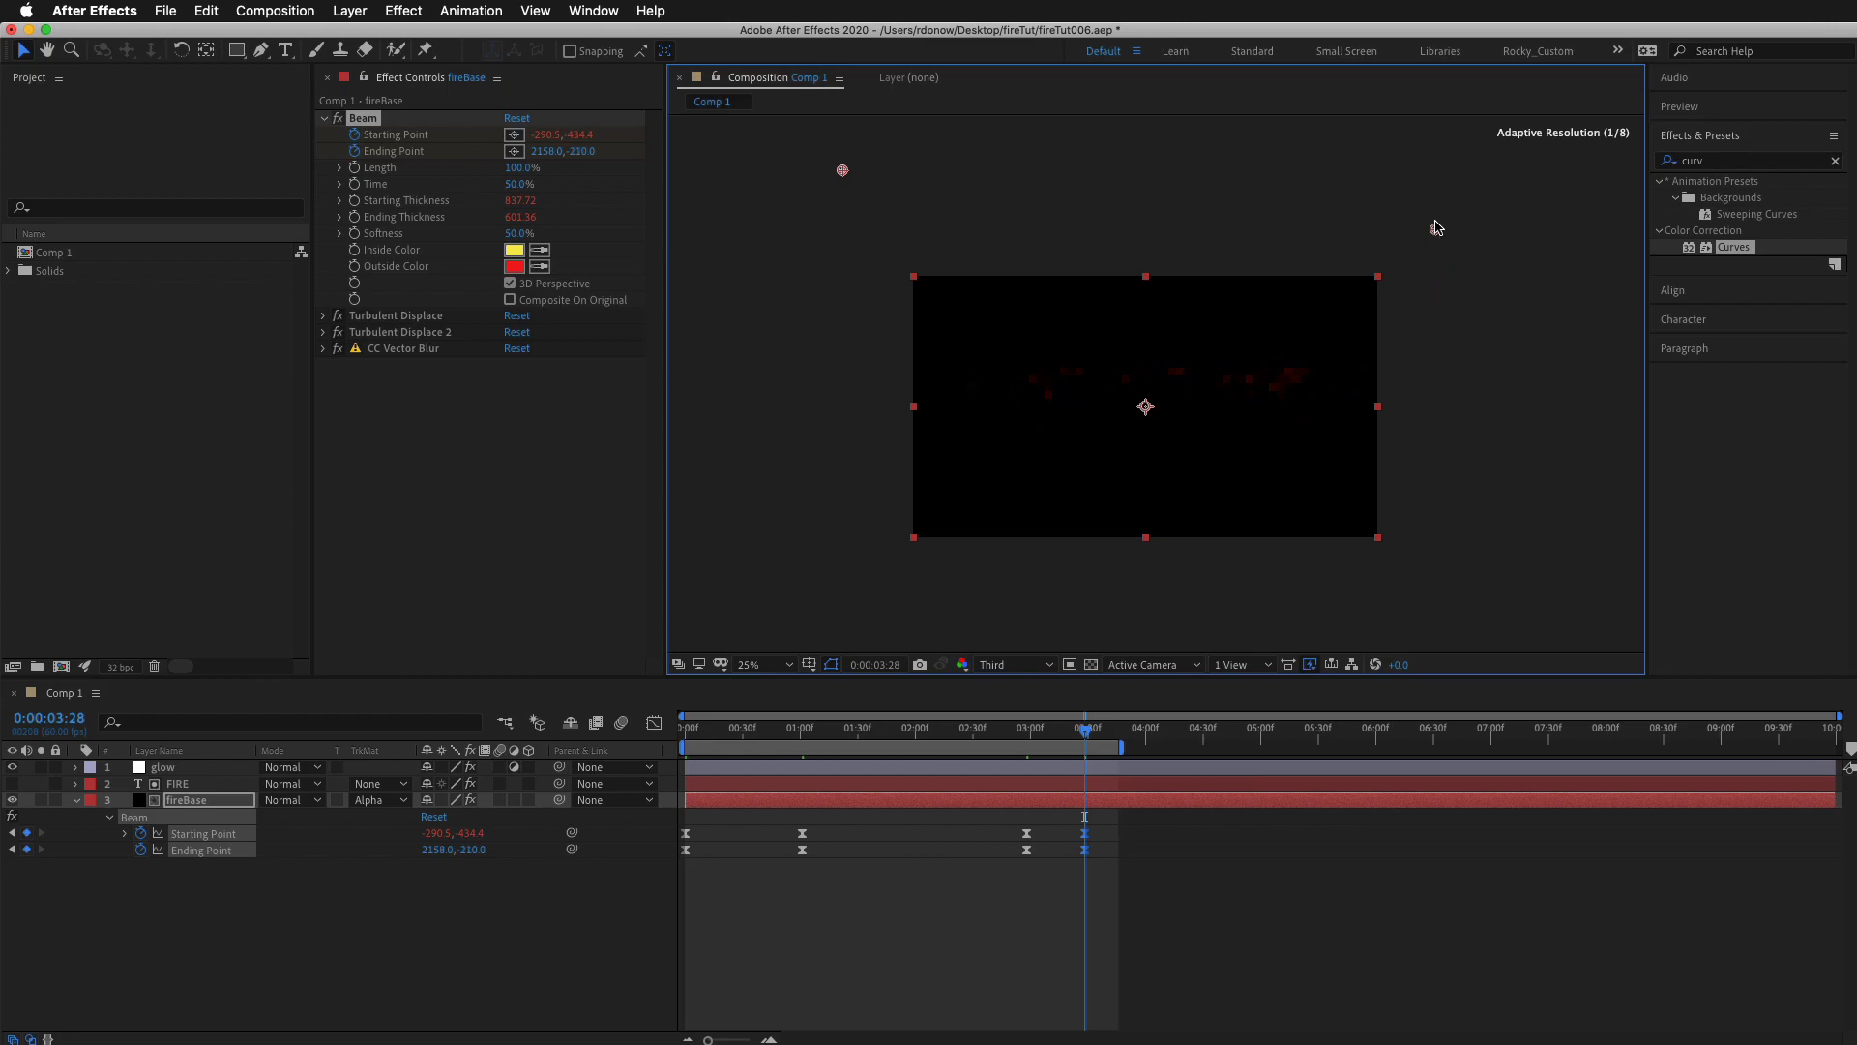
# Raise the Beam's starting point much farther above the frame at the 0:00:03:28 keyframe, higher than its ending point.
pyautogui.moveTo(1001, 163); pyautogui.dragTo(977, 351)
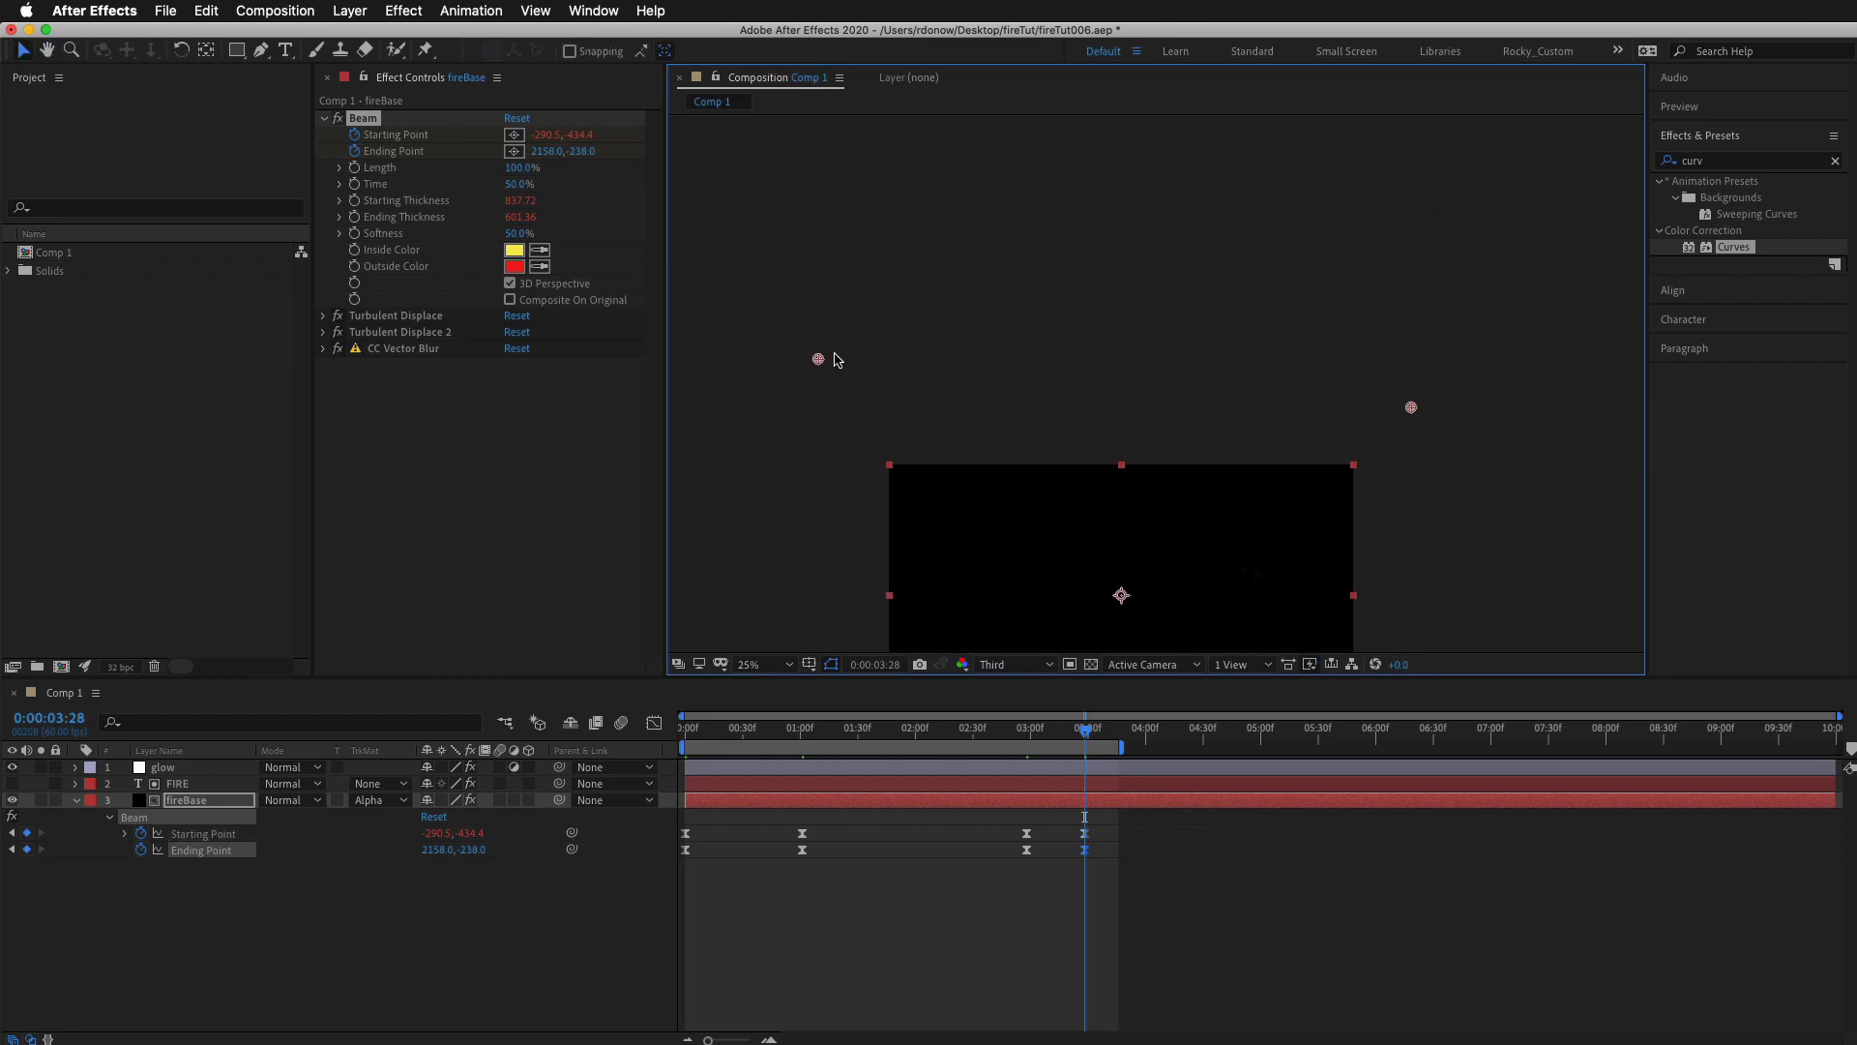
pyautogui.moveTo(820, 360); pyautogui.dragTo(846, 200)
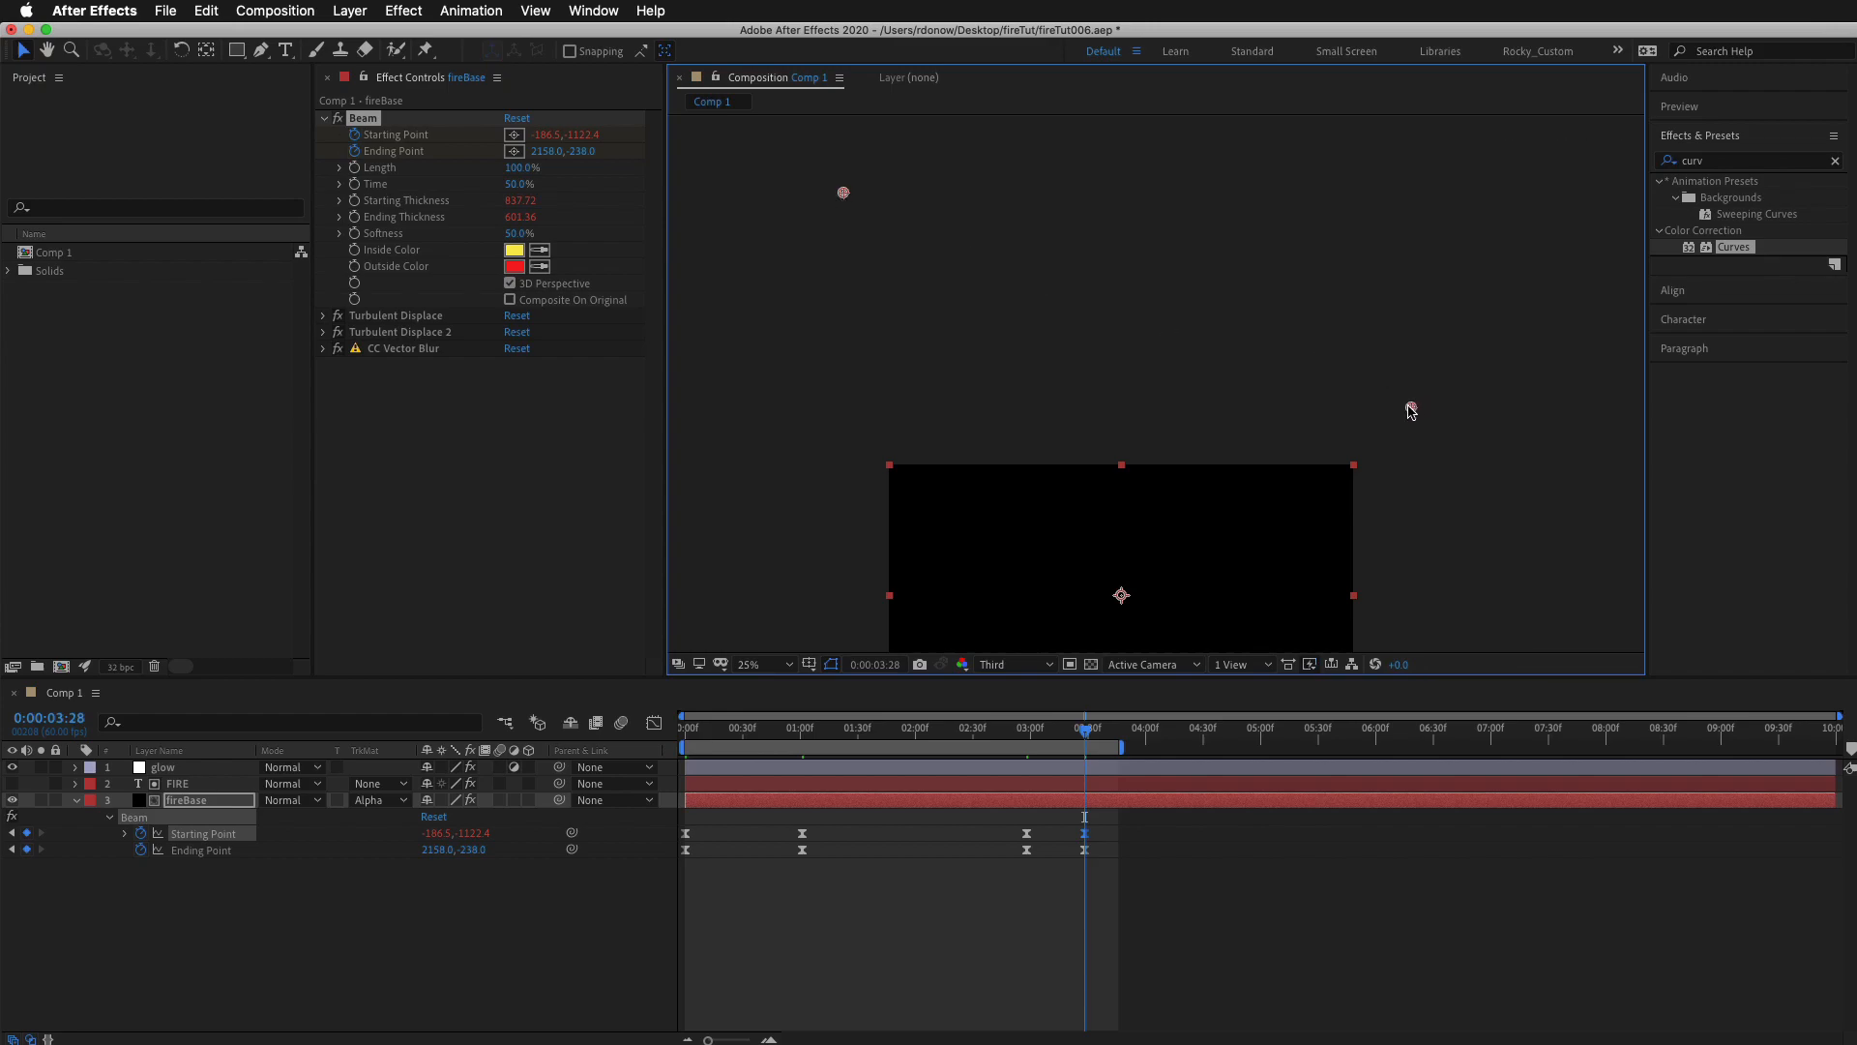
pyautogui.moveTo(841, 190); pyautogui.dragTo(837, 149)
pyautogui.moveTo(1024, 390); pyautogui.dragTo(1106, 363)
pyautogui.press('v')
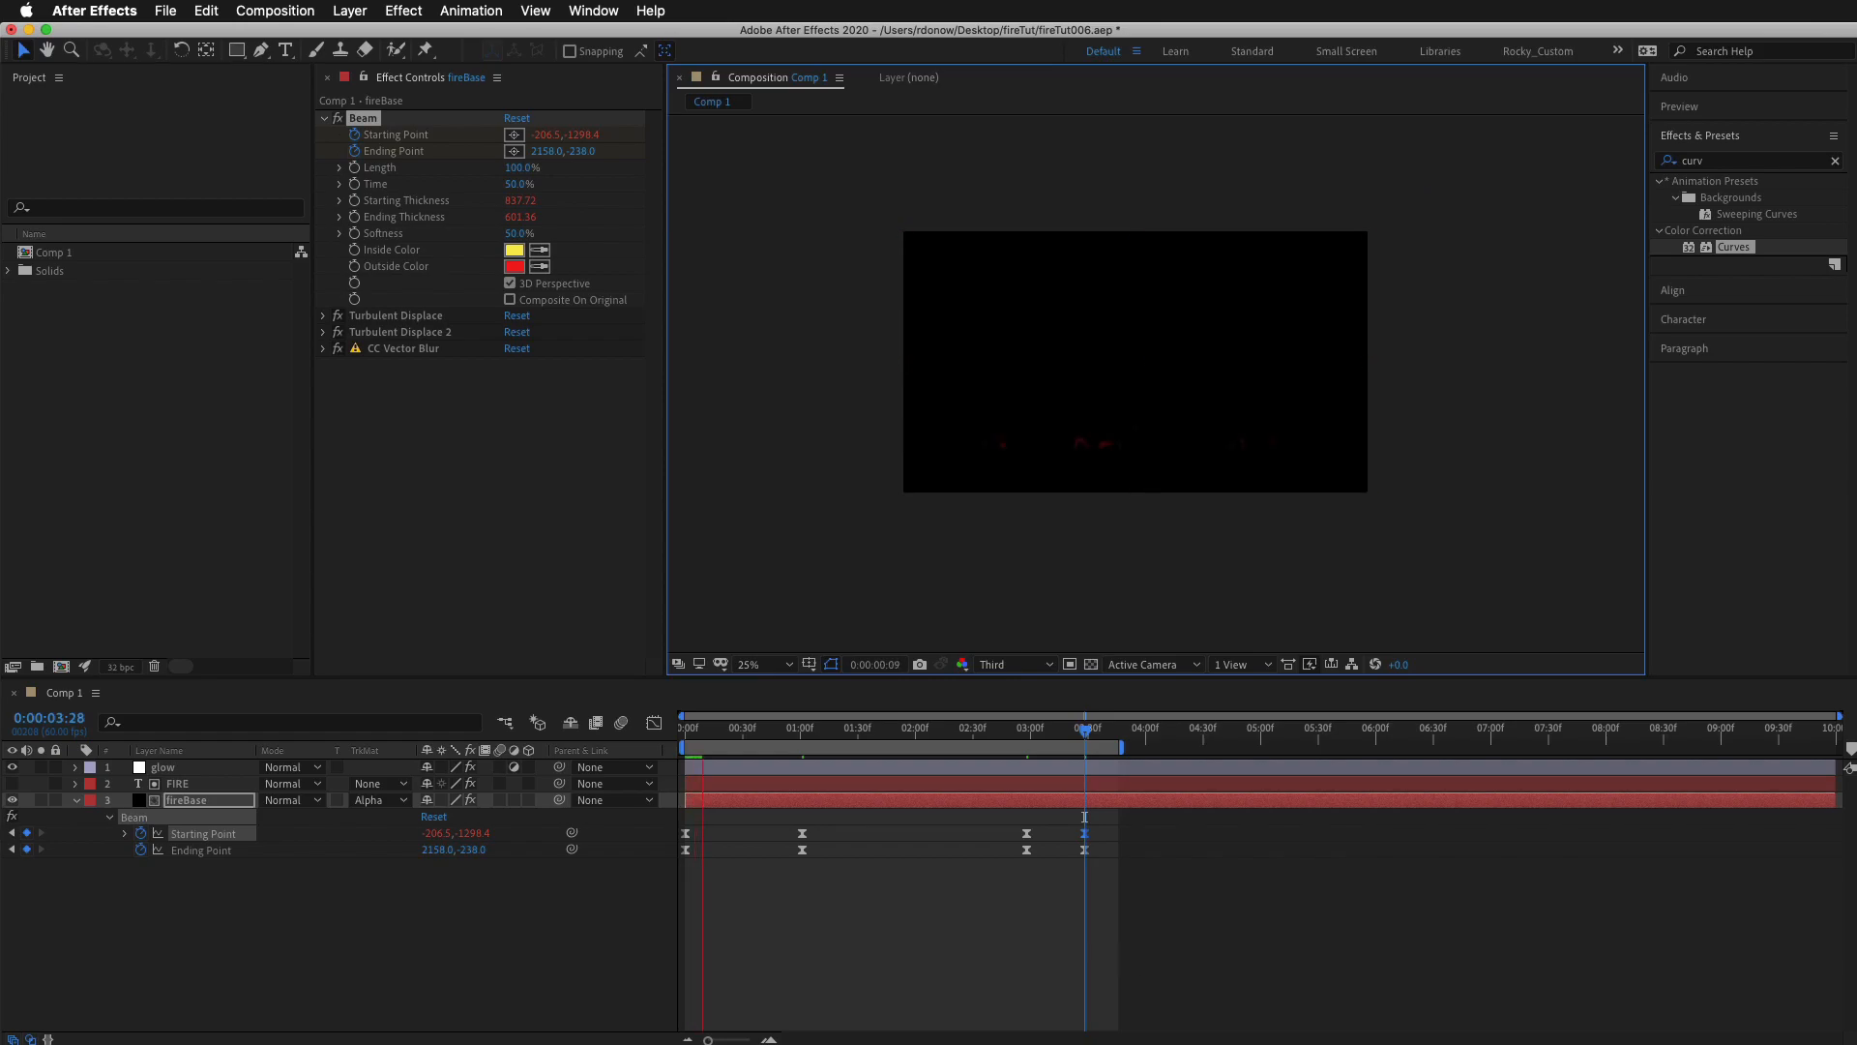